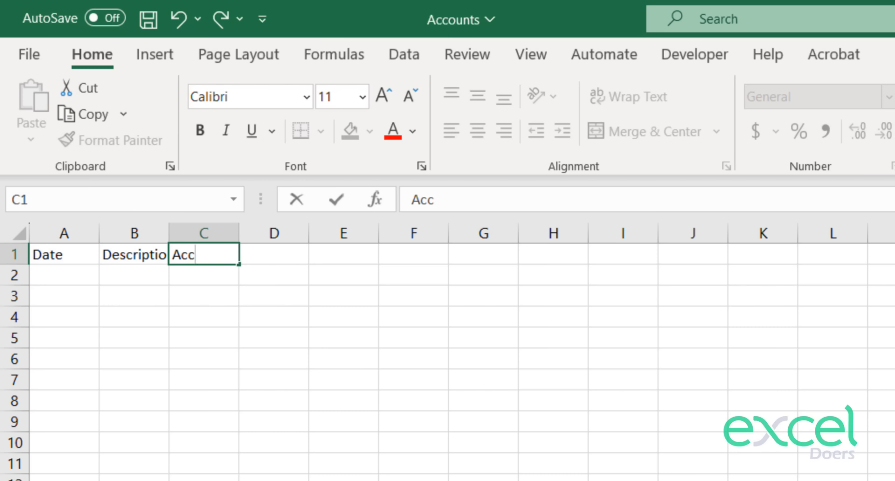
# Complete the Account heading in C1 and enter the heading Debit in D1.
pyautogui.write('nt')
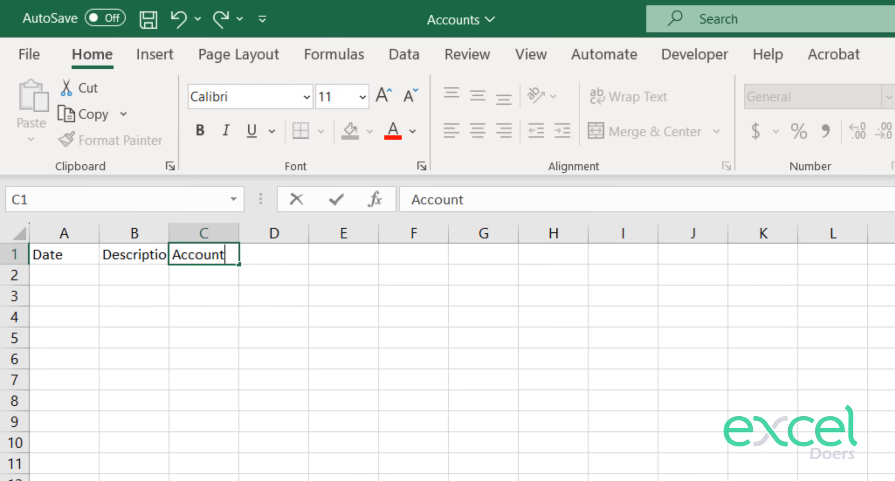
pyautogui.press('Return')
pyautogui.press('Right')
pyautogui.press('Up')
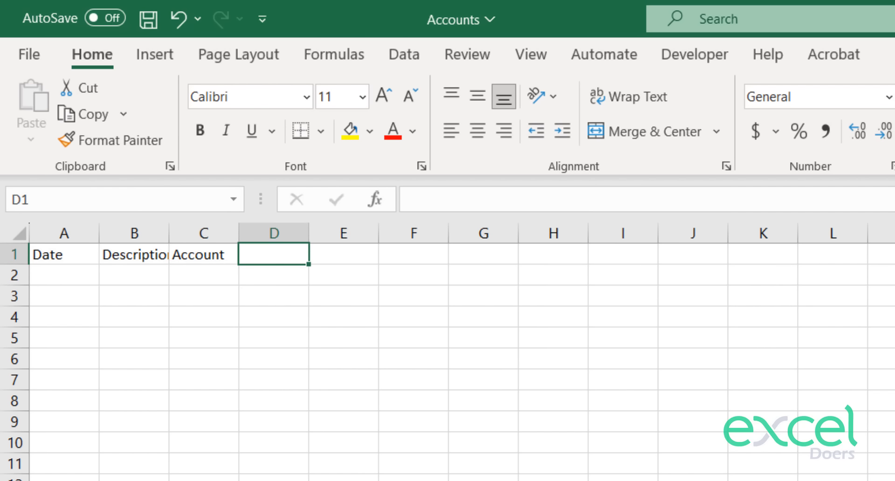
pyautogui.write('Debit')
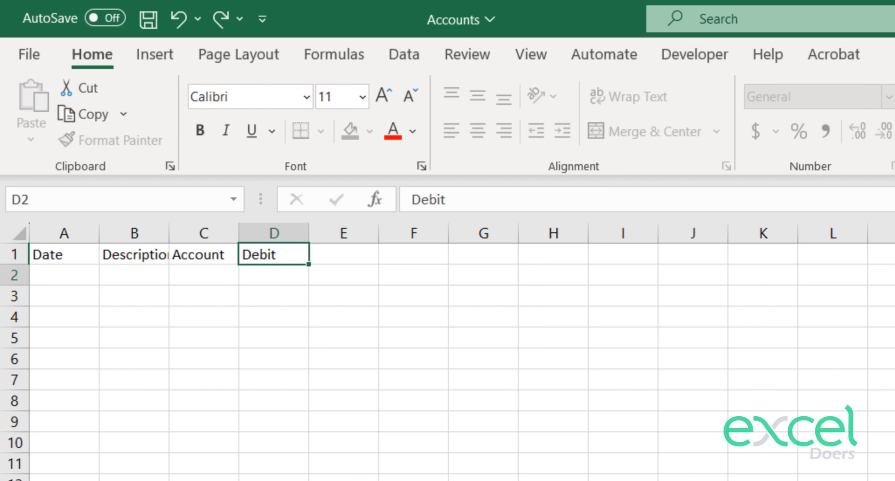
pyautogui.press('Return')
# Enter the column headings Credit in E1 and Comments in F1.
pyautogui.press('Right')
pyautogui.press('Up')
pyautogui.write('Credit')
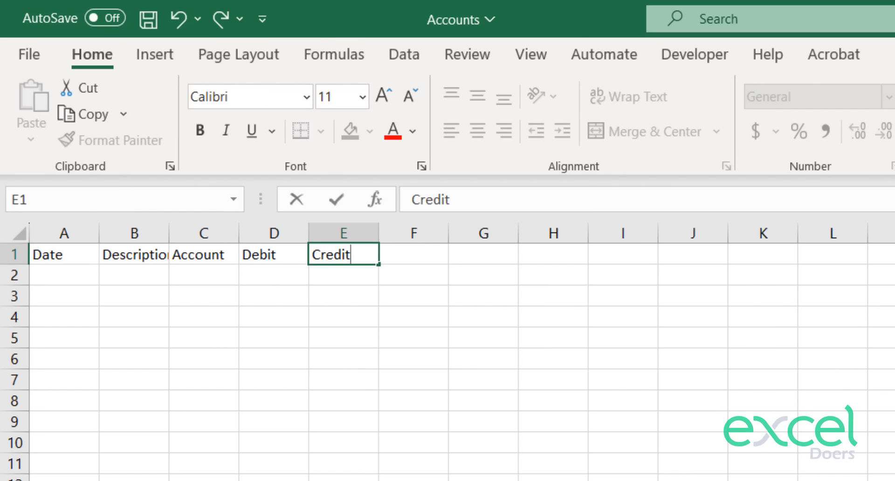
pyautogui.press('Return')
pyautogui.press('Right')
pyautogui.press('Up')
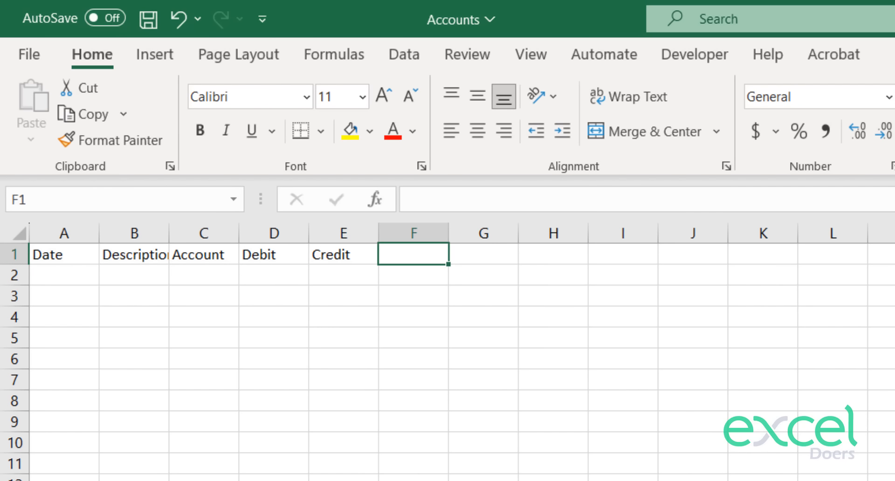
pyautogui.write('Comments')
pyautogui.press('Return')
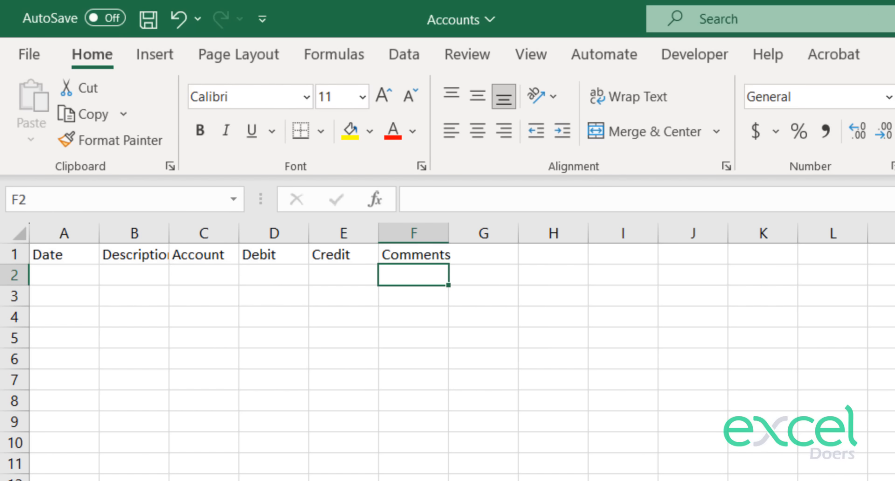
# Widen the Comments column, the Debit and Credit columns together, and the Account column.
pyautogui.moveTo(447, 233); pyautogui.dragTo(580, 232)
pyautogui.click(601, 246)
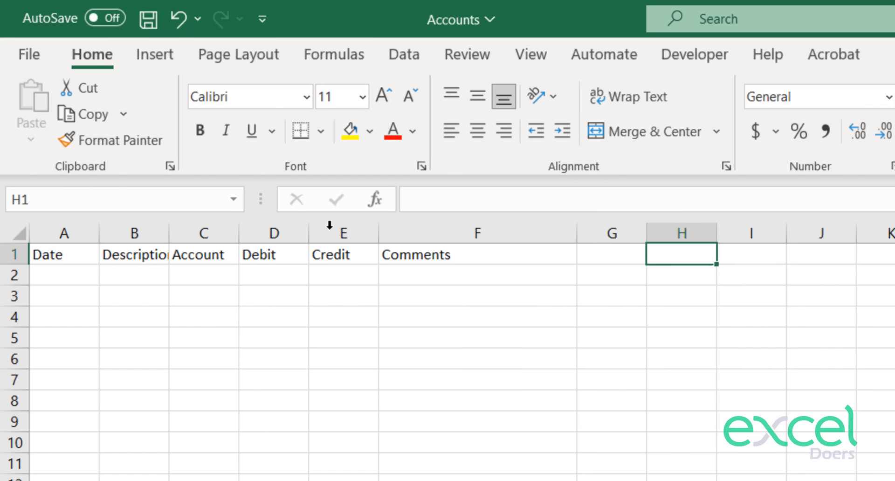
pyautogui.moveTo(329, 225); pyautogui.dragTo(362, 237)
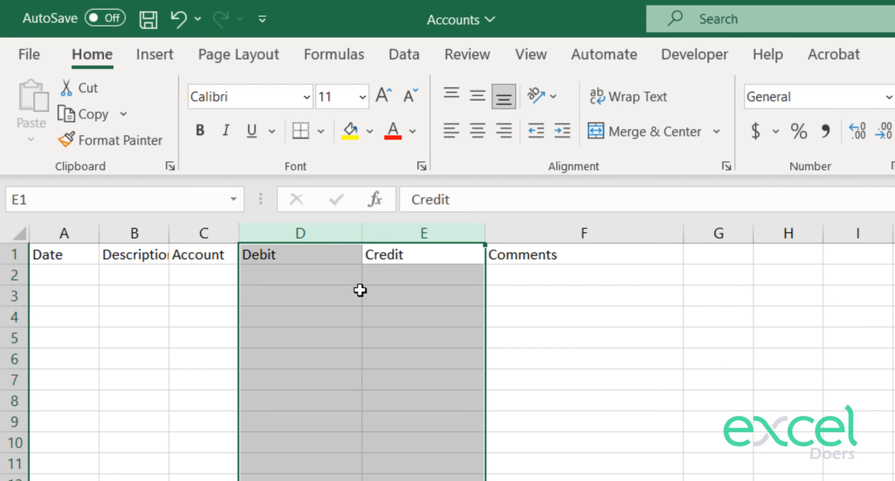
pyautogui.click(360, 290)
pyautogui.moveTo(240, 231); pyautogui.dragTo(292, 235)
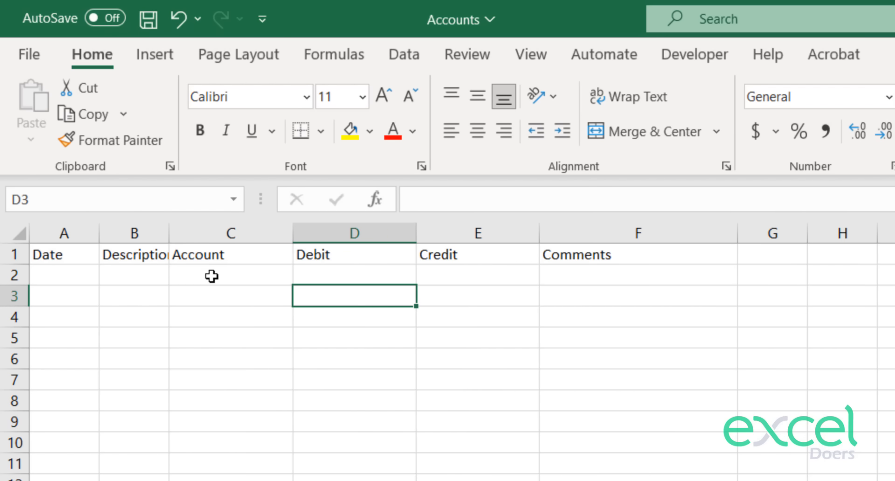
# Widen the Description column so its heading fits, and widen the Date column.
pyautogui.moveTo(211, 276); pyautogui.dragTo(140, 475)
pyautogui.click(190, 446)
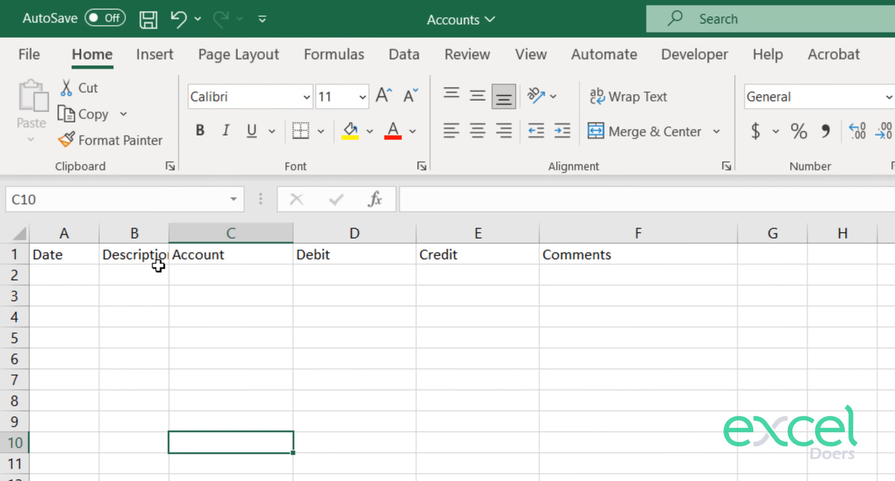
pyautogui.click(158, 266)
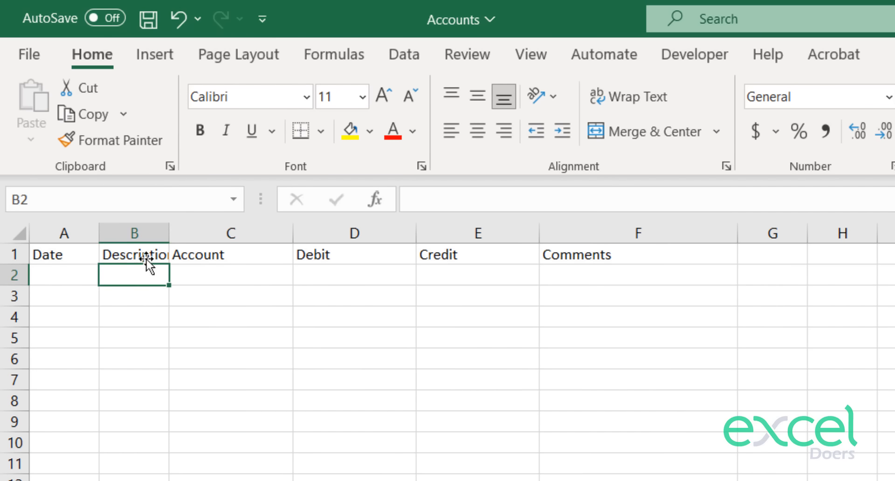
pyautogui.click(144, 254)
pyautogui.moveTo(170, 235); pyautogui.dragTo(256, 236)
pyautogui.moveTo(92, 237); pyautogui.dragTo(159, 237)
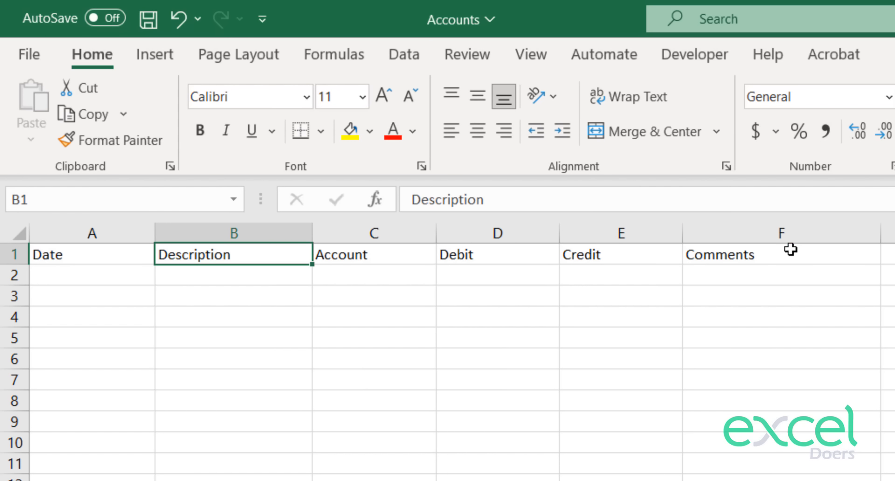
# Convert the heading row A1:F1 into a table, specifying that the table has headers.
pyautogui.moveTo(791, 250); pyautogui.dragTo(2, 254)
pyautogui.click(88, 275)
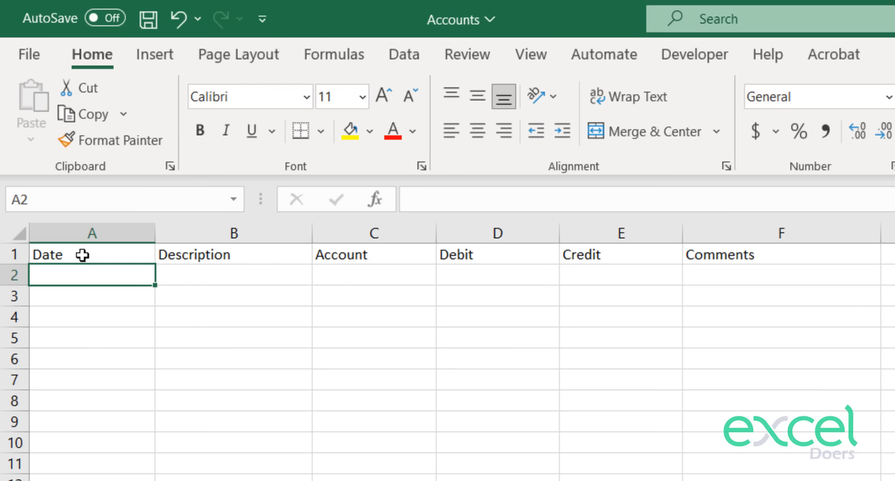
pyautogui.moveTo(80, 254); pyautogui.dragTo(725, 252)
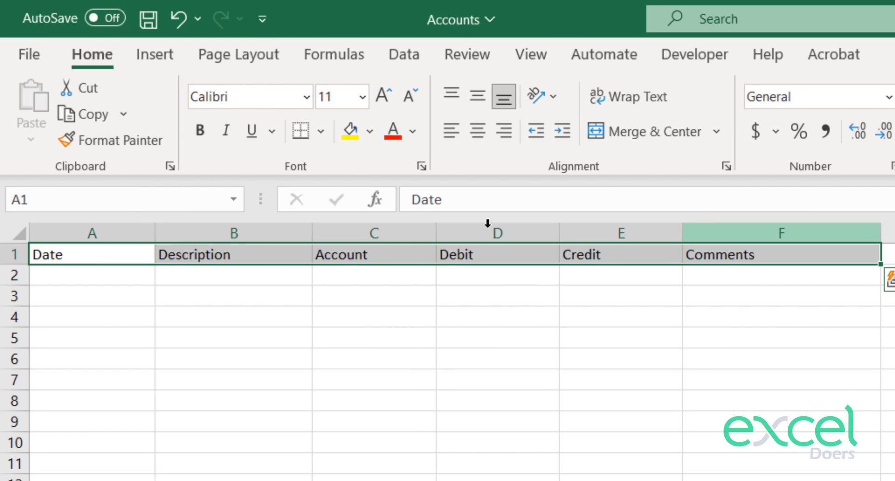
pyautogui.click(155, 55)
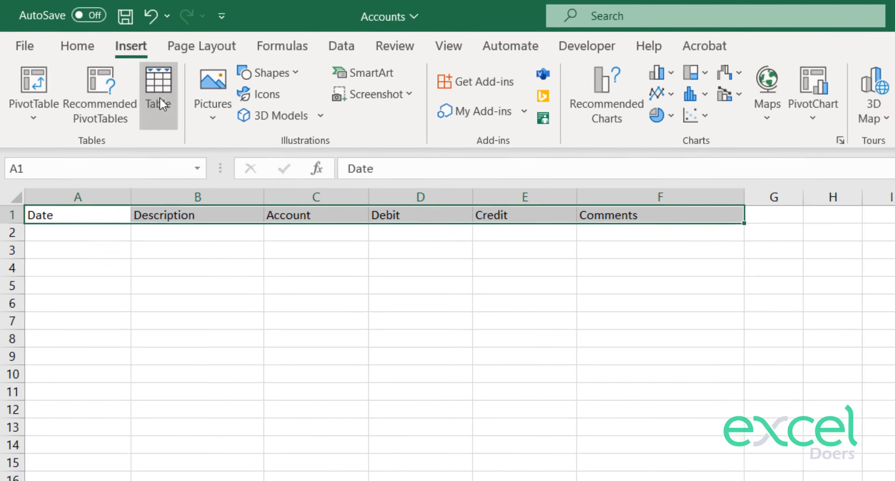
pyautogui.click(188, 116)
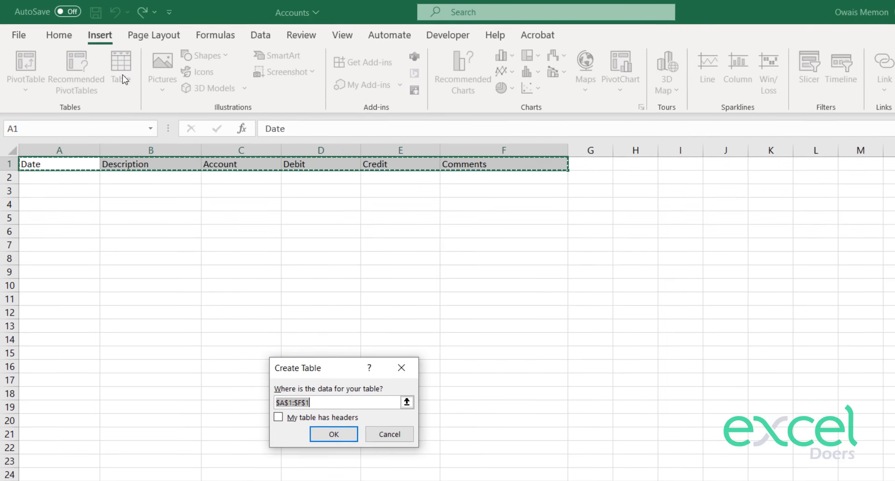
pyautogui.click(277, 417)
pyautogui.moveTo(336, 367); pyautogui.dragTo(419, 264)
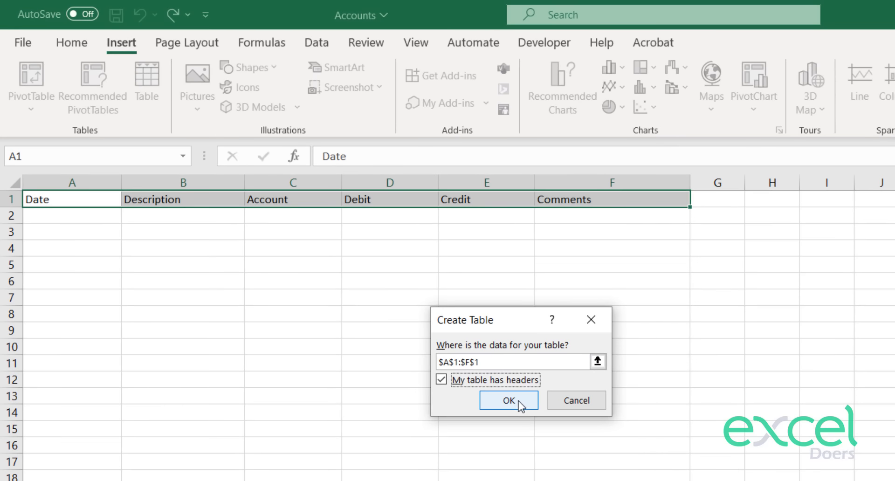
pyautogui.click(518, 401)
pyautogui.click(527, 345)
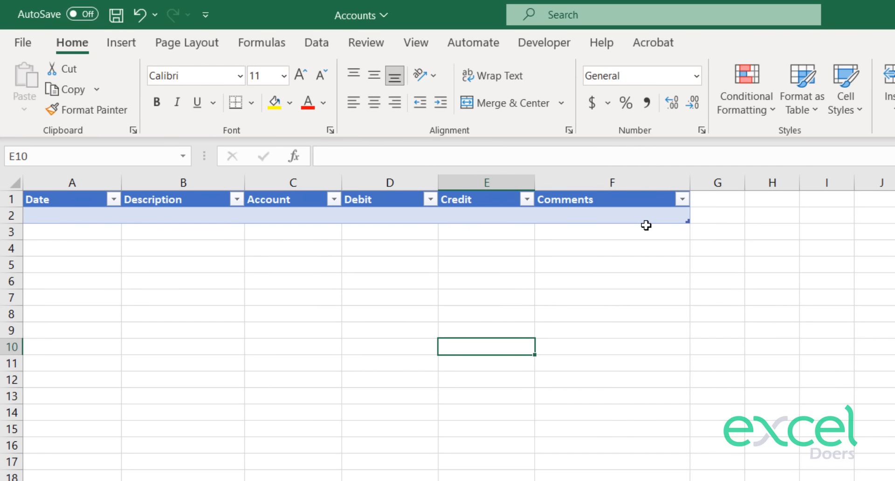
# Rename the new journal entries table as Table_Journal.
pyautogui.moveTo(639, 197); pyautogui.dragTo(89, 195)
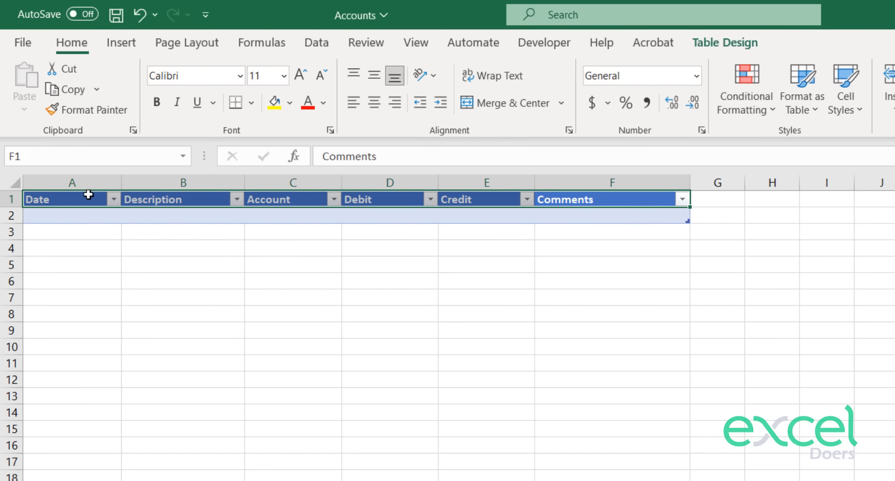
pyautogui.click(176, 236)
pyautogui.click(79, 214)
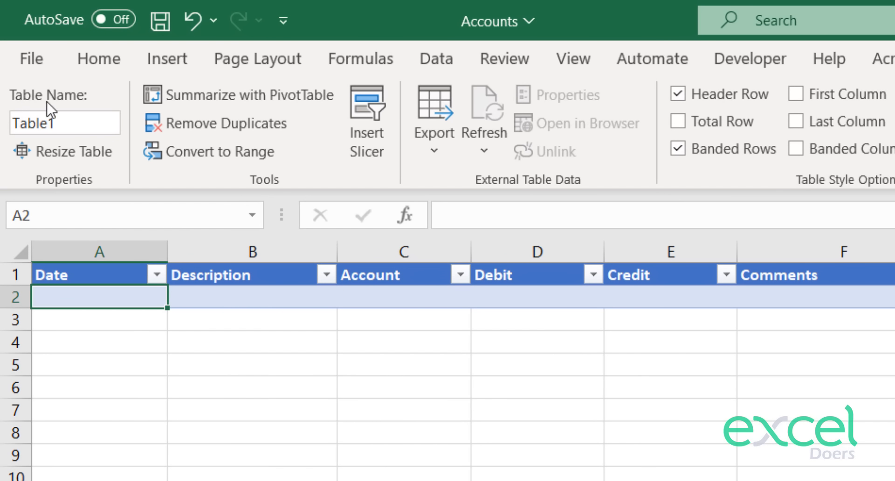
pyautogui.click(59, 122)
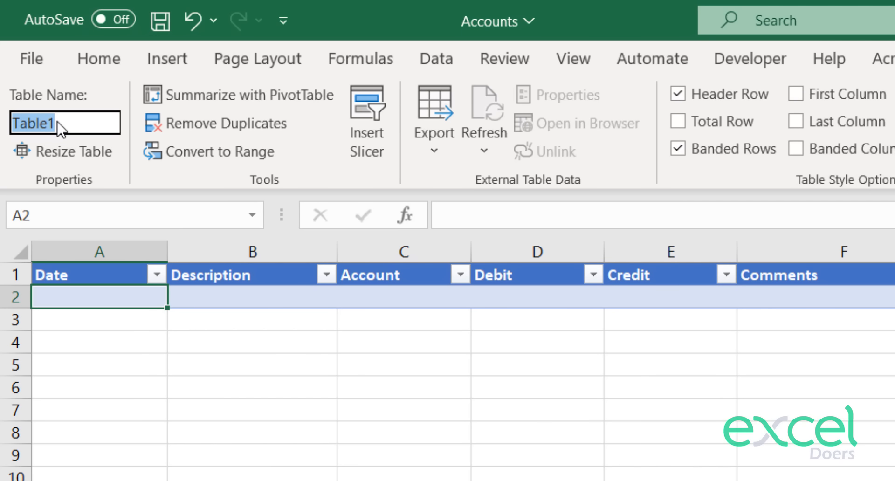
pyautogui.write('Jor')
pyautogui.press('BackSpace')
pyautogui.press('BackSpace')
pyautogui.press('BackSpace')
pyautogui.press('BackSpace')
pyautogui.press('BackSpace')
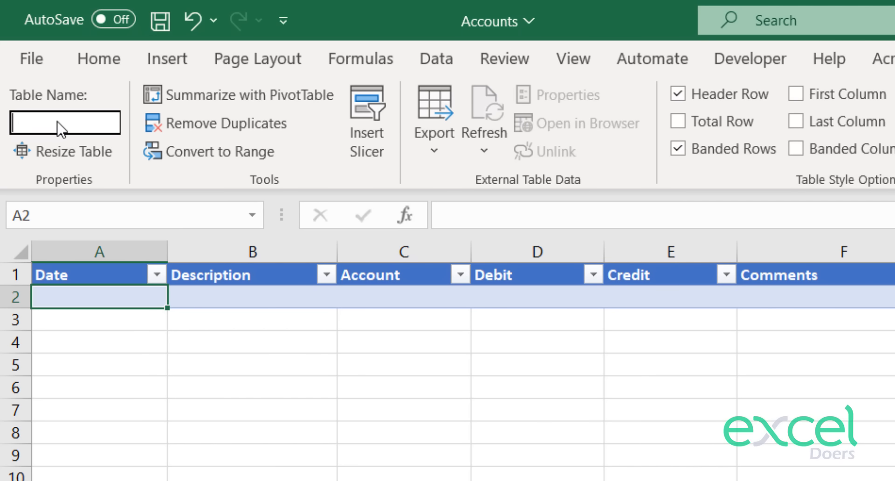
pyautogui.write('Table_Journal')
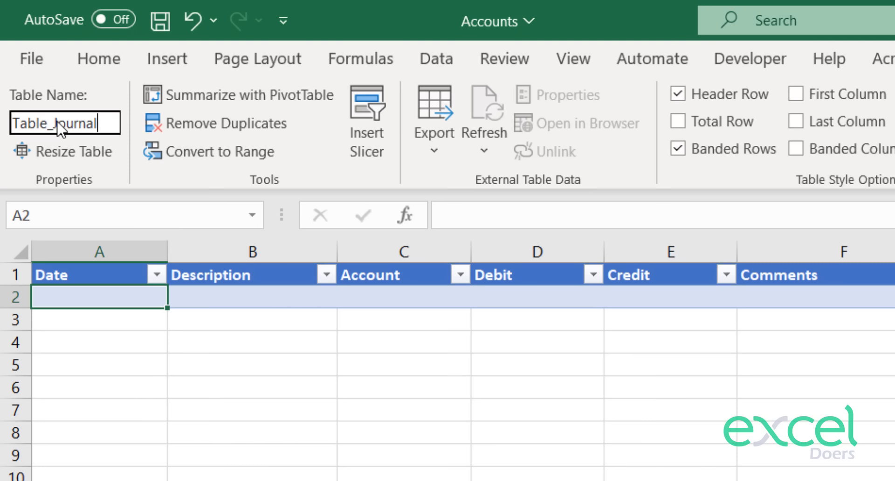
pyautogui.press('Return')
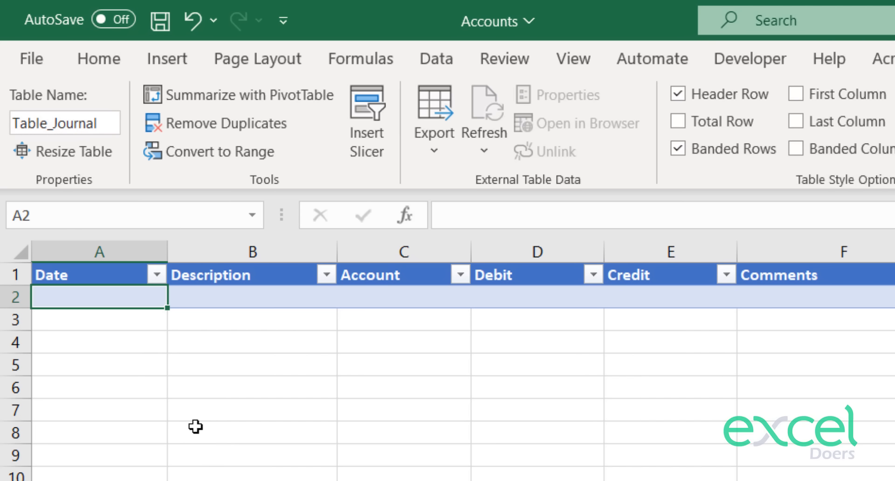
# Switch to the Chart of Accounts sheet and slightly widen its first columns.
pyautogui.click(198, 412)
pyautogui.hotkey('ctrl', 'pageup')
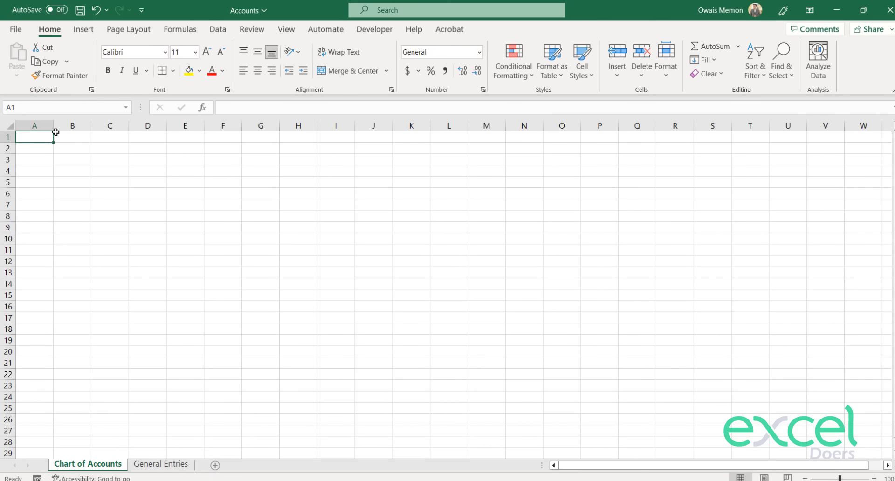
pyautogui.moveTo(55, 129); pyautogui.dragTo(110, 124)
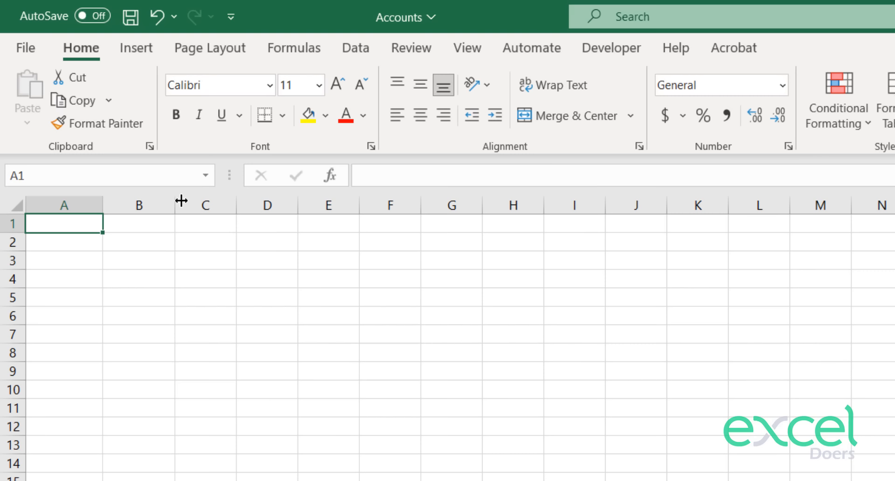
# List Assets, Liabilities, Equity, Expenses and Revenue in cells A1 to A5, and slightly widen column A.
pyautogui.write('Assets')
pyautogui.press('Return')
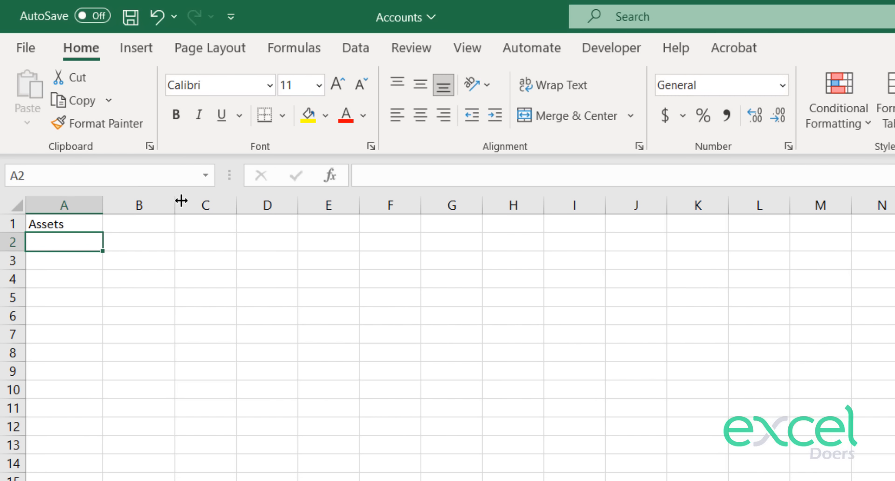
pyautogui.write('Liabi')
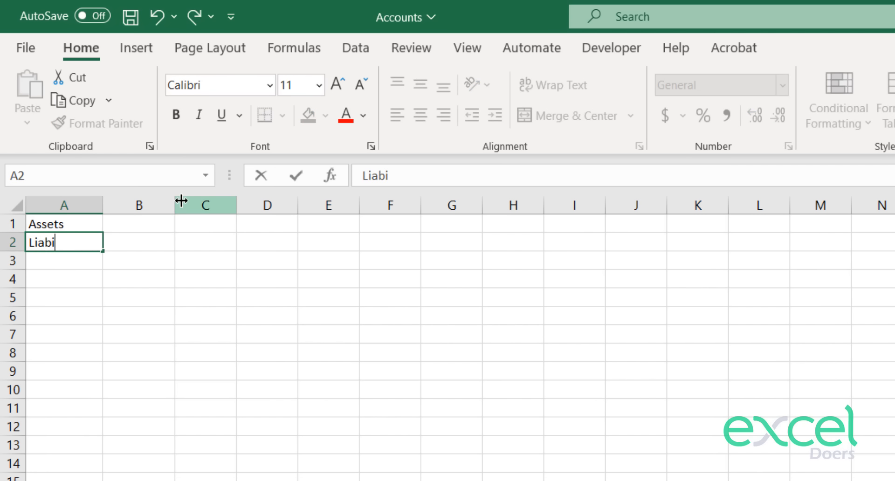
pyautogui.write('lities')
pyautogui.press('Return')
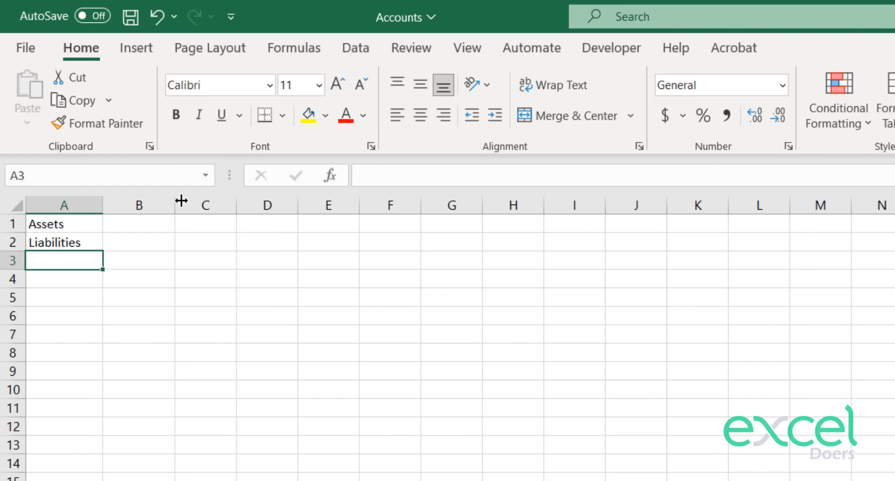
pyautogui.write('Equity')
pyautogui.press('Return')
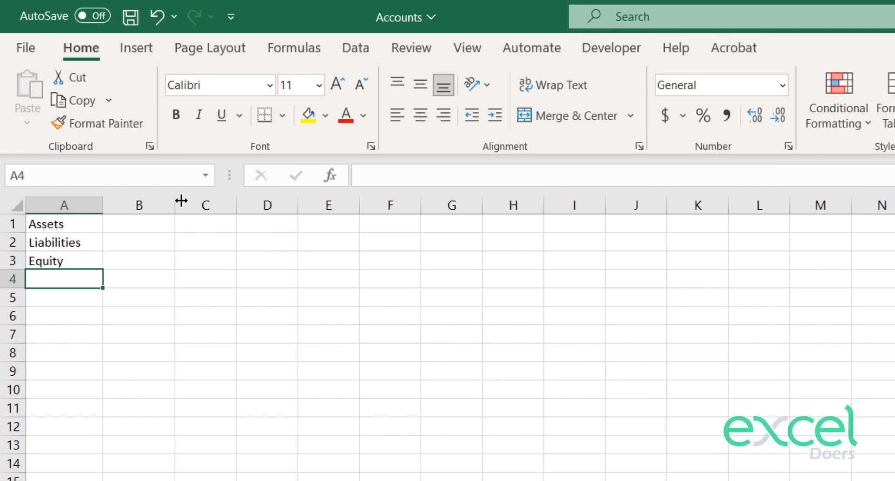
pyautogui.write('Expenses')
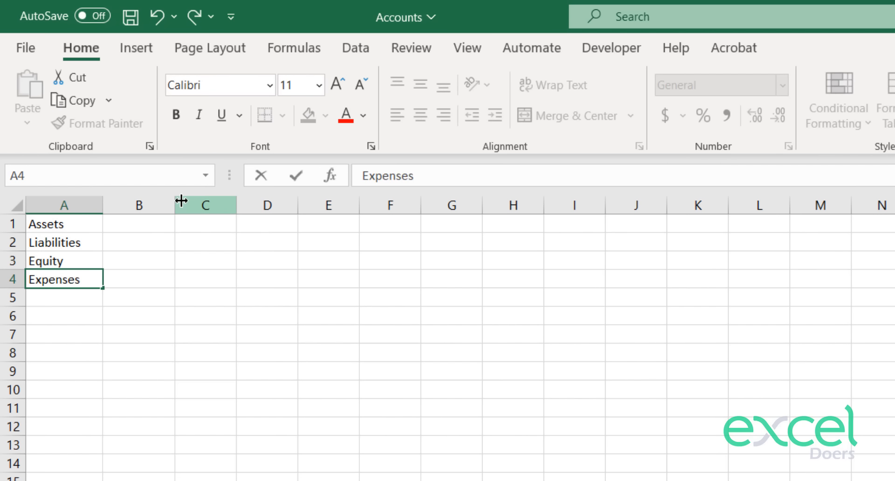
pyautogui.press('Return')
pyautogui.write('Revenue')
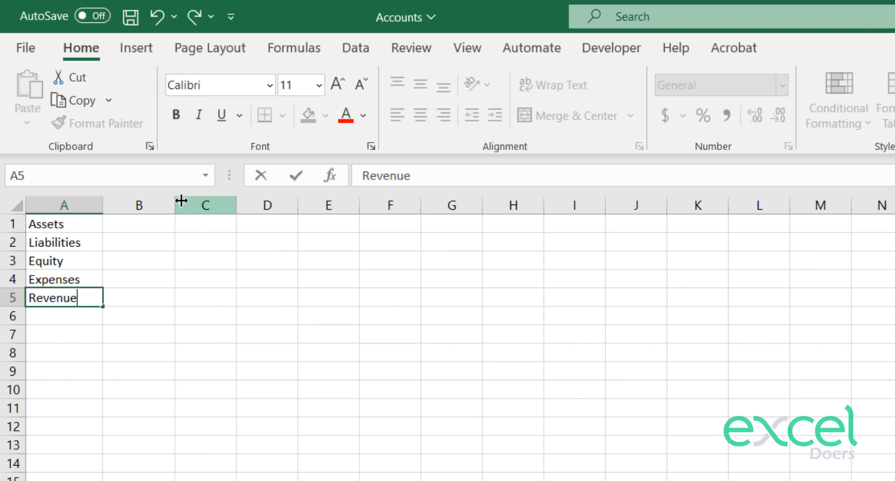
pyautogui.press('Return')
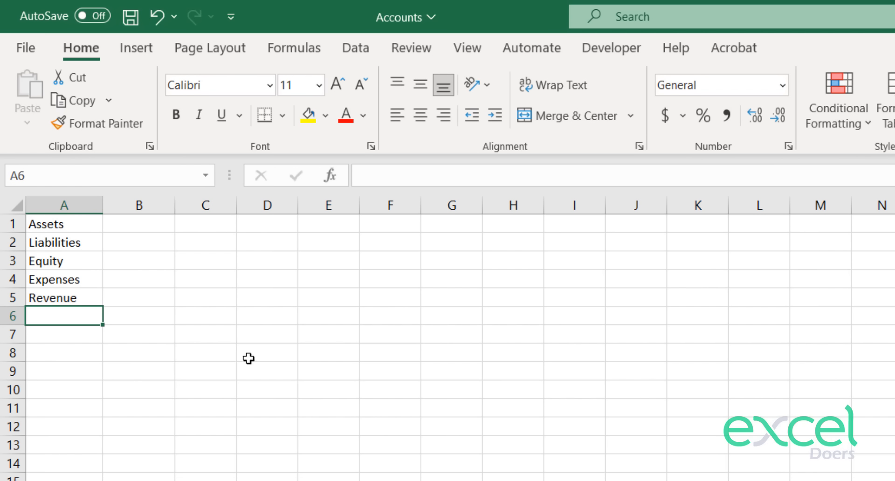
pyautogui.moveTo(102, 202); pyautogui.dragTo(107, 202)
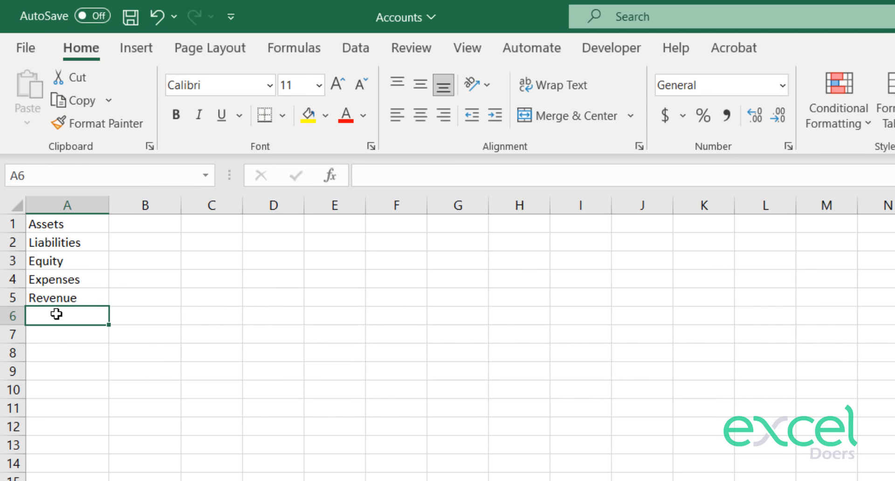
pyautogui.moveTo(60, 294); pyautogui.dragTo(55, 316)
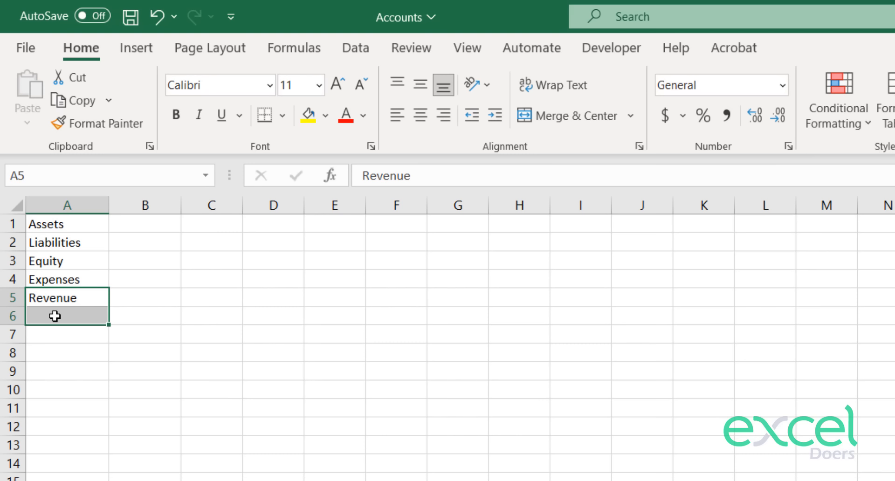
# Copy the five categories in A1:A5 to C1:C5 and slightly widen column C.
pyautogui.click(55, 319)
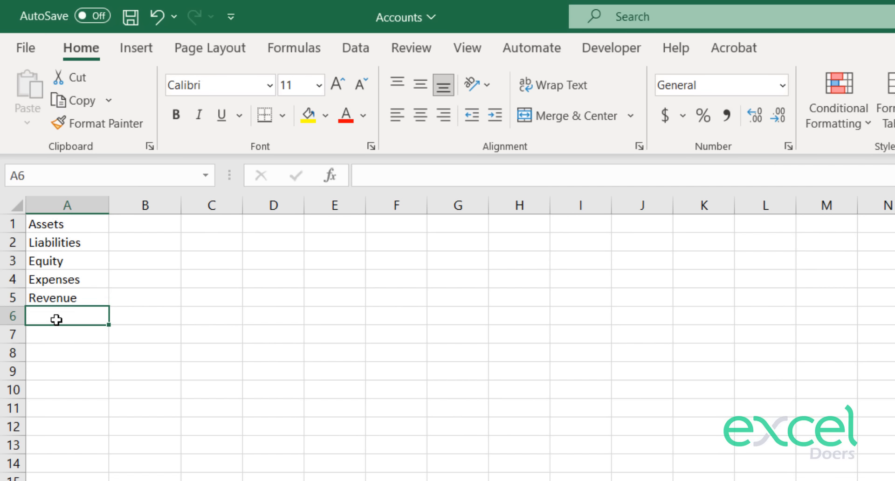
pyautogui.moveTo(87, 225); pyautogui.dragTo(90, 295)
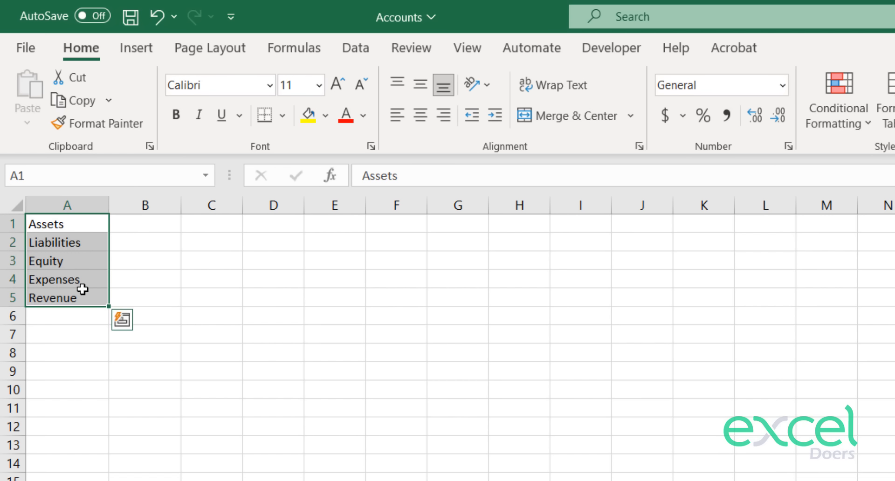
pyautogui.hotkey('ctrl', 'c')
pyautogui.press('Right')
pyautogui.press('Right')
pyautogui.hotkey('ctrl', 'v')
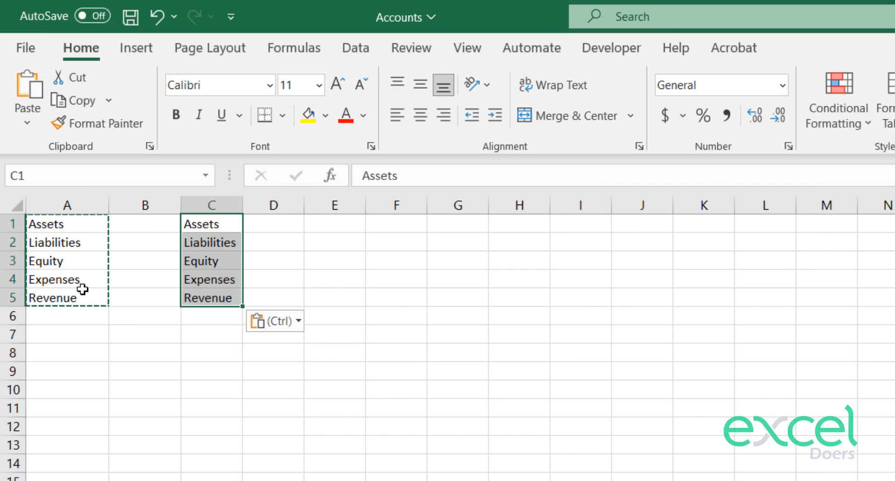
pyautogui.moveTo(240, 200); pyautogui.dragTo(254, 200)
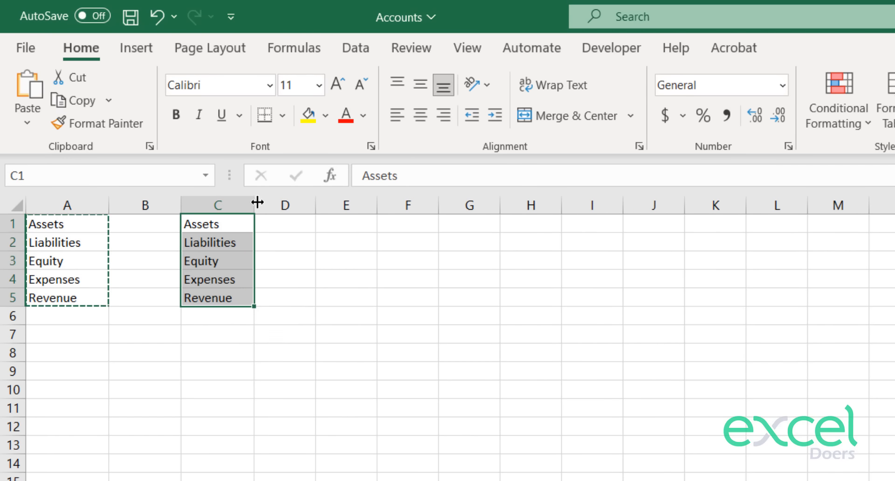
# Re-enter Revenue in C5, add Contra Revenue in C6, and fit column C to its contents.
pyautogui.click(240, 320)
pyautogui.click(235, 285)
pyautogui.click(212, 300)
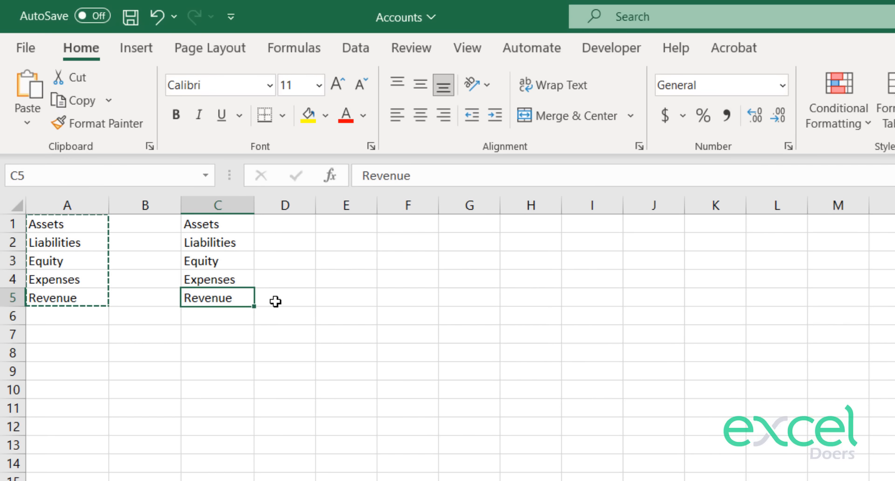
pyautogui.write('Revenue')
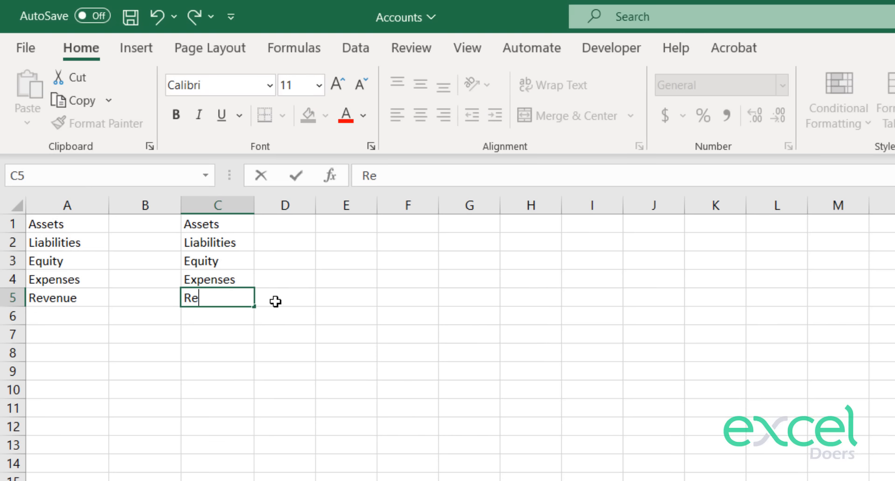
pyautogui.press('Return')
pyautogui.write('Contra')
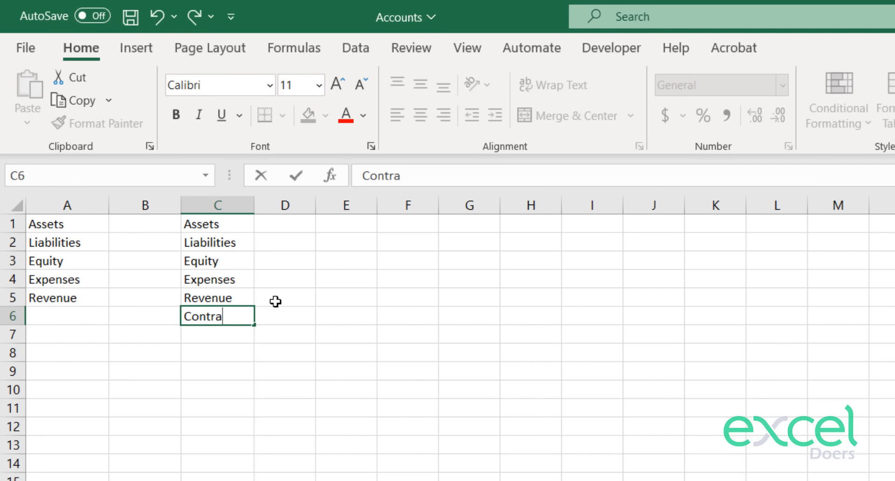
pyautogui.write(' Reve')
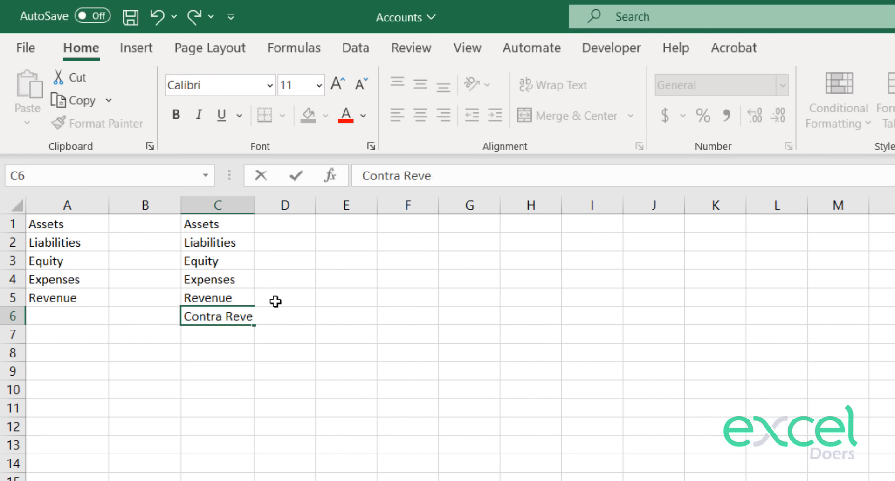
pyautogui.write('u\\nue')
pyautogui.press('Return')
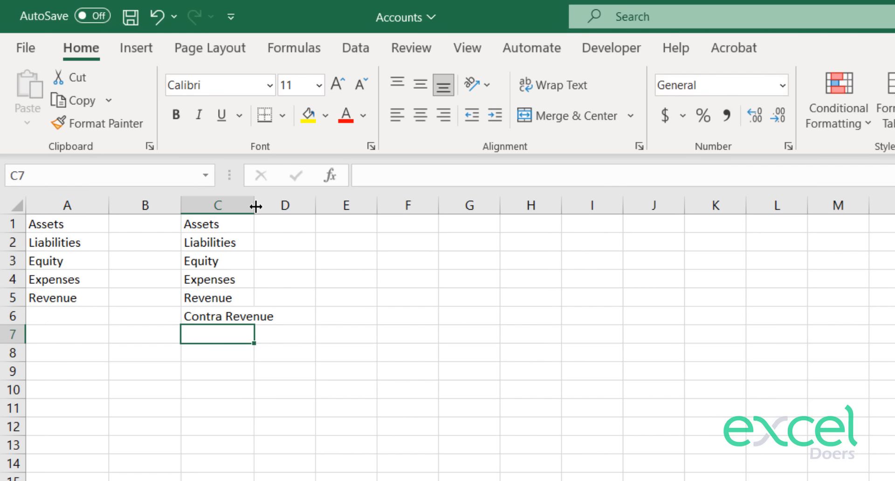
pyautogui.doubleClick(255, 206)
pyautogui.click(223, 315)
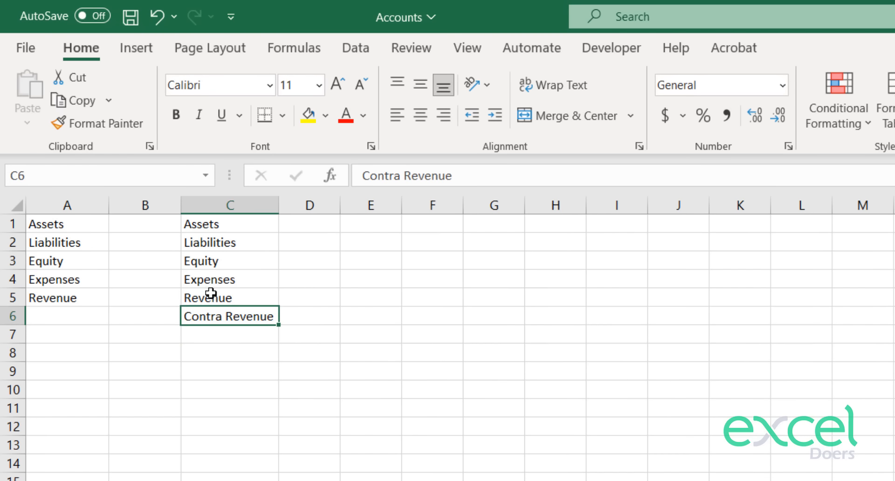
# Move the entries Liabilities through Contra Revenue in C2:C6 down one row to C3:C7.
pyautogui.moveTo(210, 293); pyautogui.dragTo(219, 312)
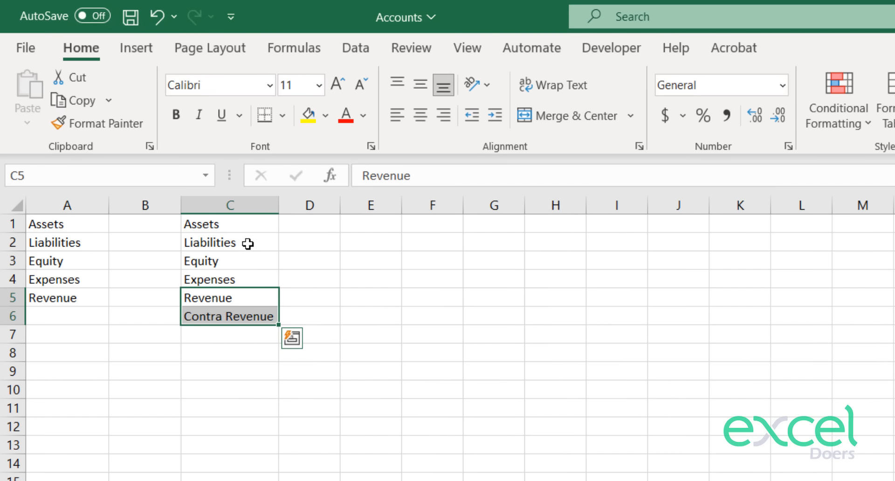
pyautogui.click(226, 225)
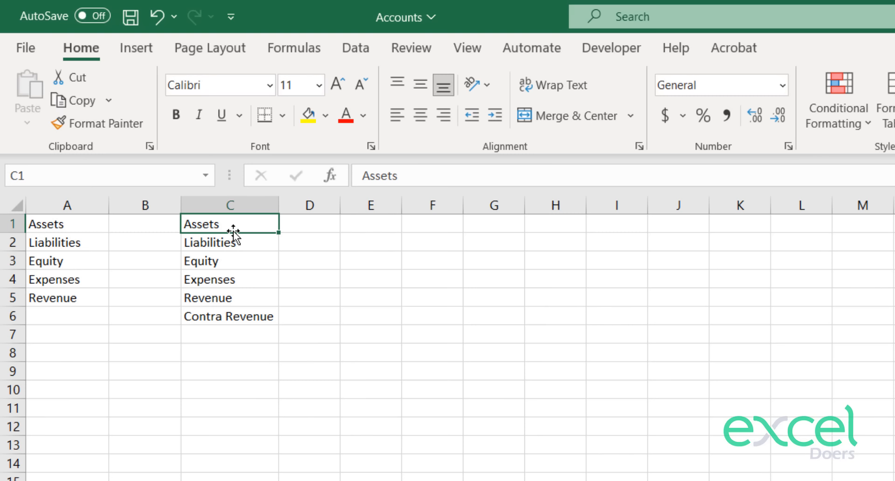
pyautogui.moveTo(210, 239); pyautogui.dragTo(224, 316)
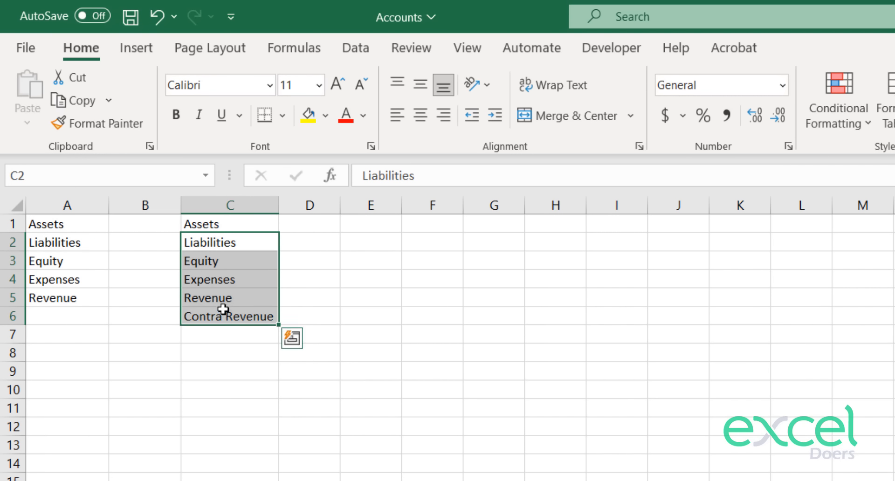
pyautogui.hotkey('ctrl', 'x')
pyautogui.press('Down')
pyautogui.hotkey('ctrl', 'v')
pyautogui.press('Up')
pyautogui.press('Up')
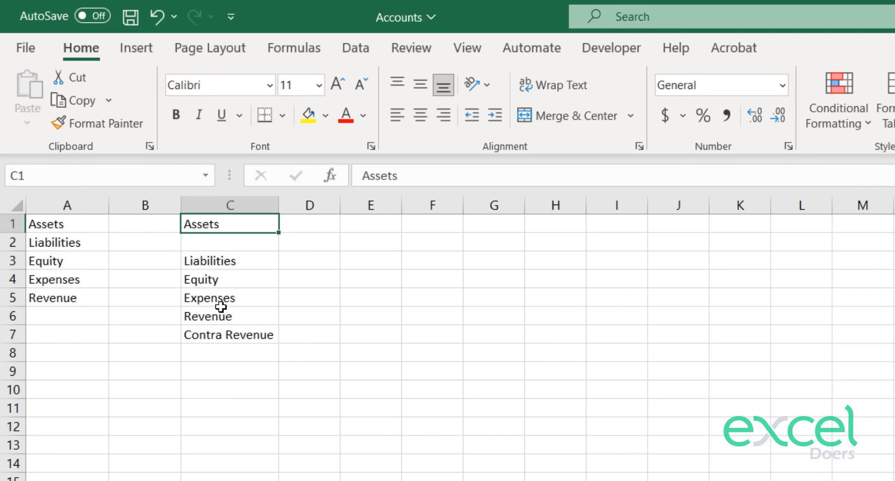
# Replace Assets in C1 with Current Assets and enter Fixed Assets in C2.
pyautogui.write('Current A')
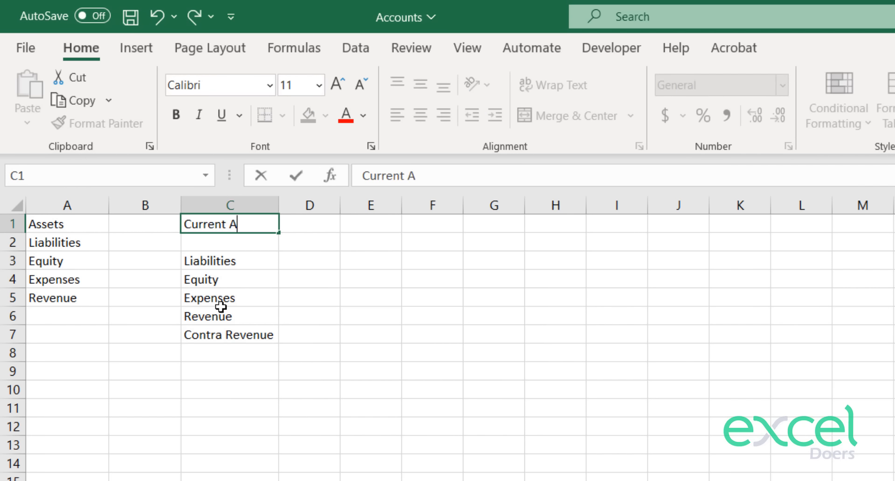
pyautogui.write('ssets')
pyautogui.press('Return')
pyautogui.write('Fixed')
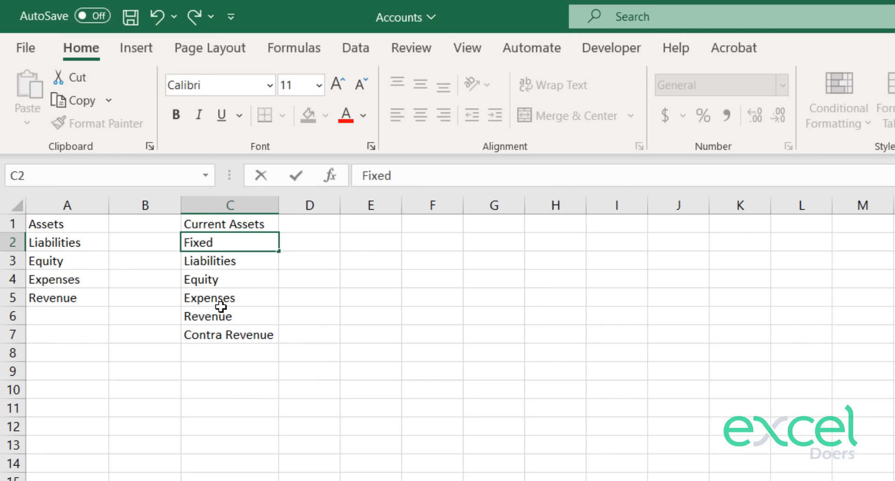
pyautogui.write(' Assets')
pyautogui.press('Return')
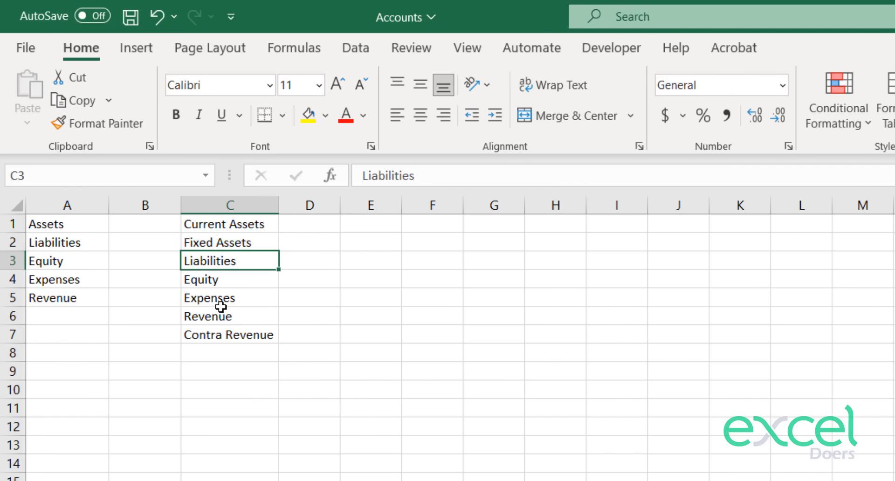
# Move the entries Liabilities through Contra Revenue in C3:C7 down one row to C4:C8.
pyautogui.hotkey('ctrl', 'shift', 'Down')
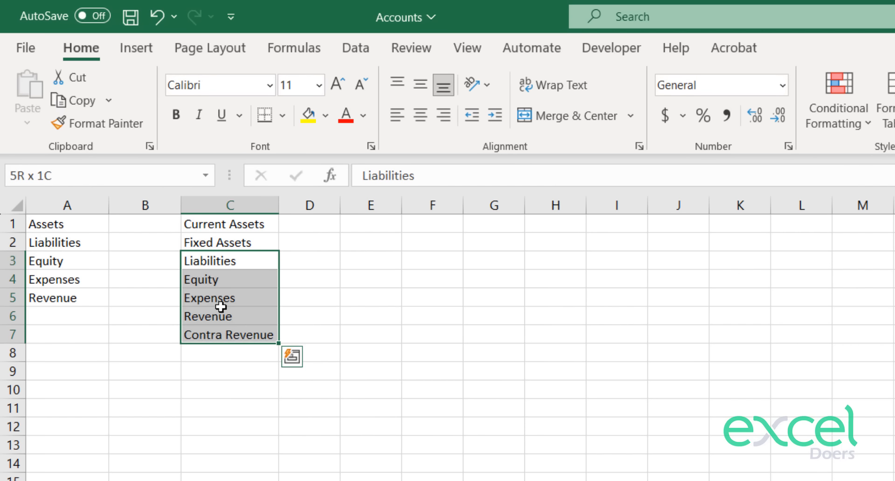
pyautogui.hotkey('ctrl', 'x')
pyautogui.press('Down')
pyautogui.hotkey('ctrl', 'v')
pyautogui.press('Up')
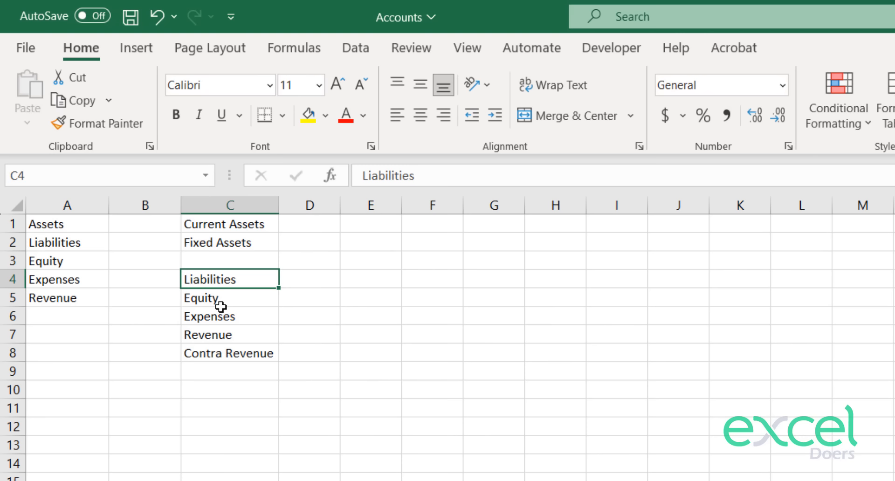
# Enter Current Liabilities in C3 and replace Liabilities in C4 with Fixed Liabilities.
pyautogui.press('Up')
pyautogui.write('Current ')
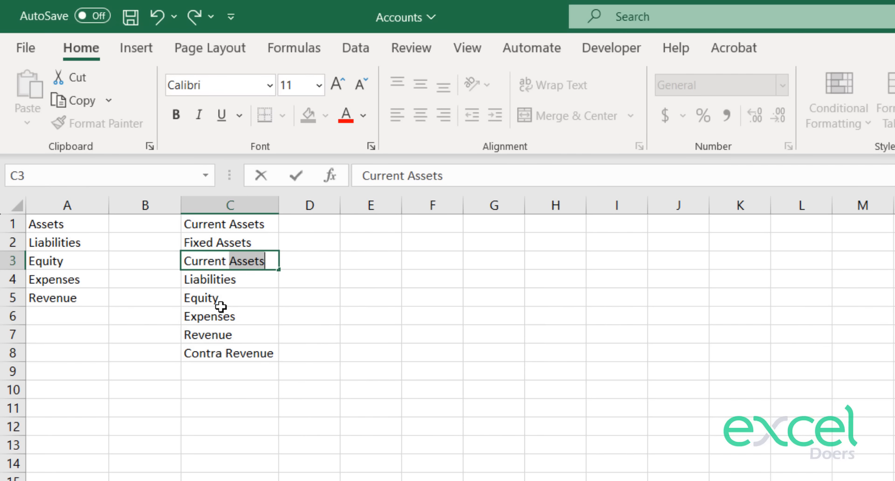
pyautogui.write('Liabilities')
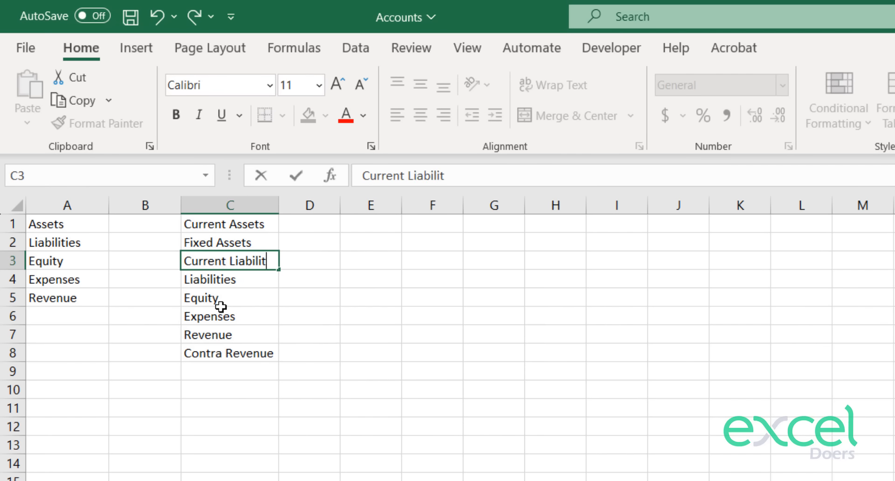
pyautogui.press('Return')
pyautogui.write('Fixed ')
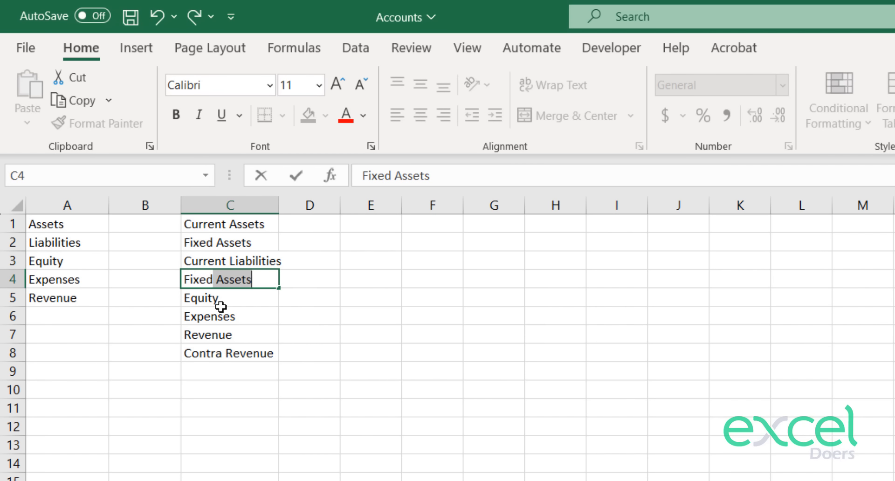
pyautogui.write('Liabilities')
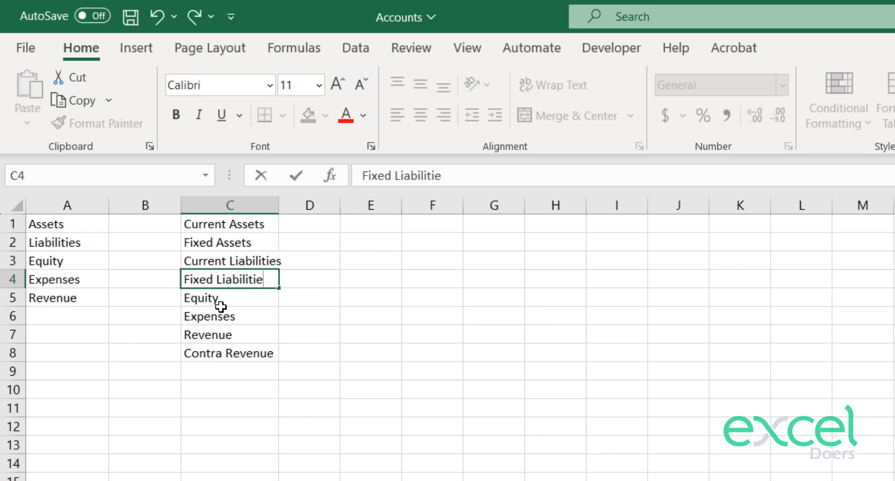
pyautogui.press('Return')
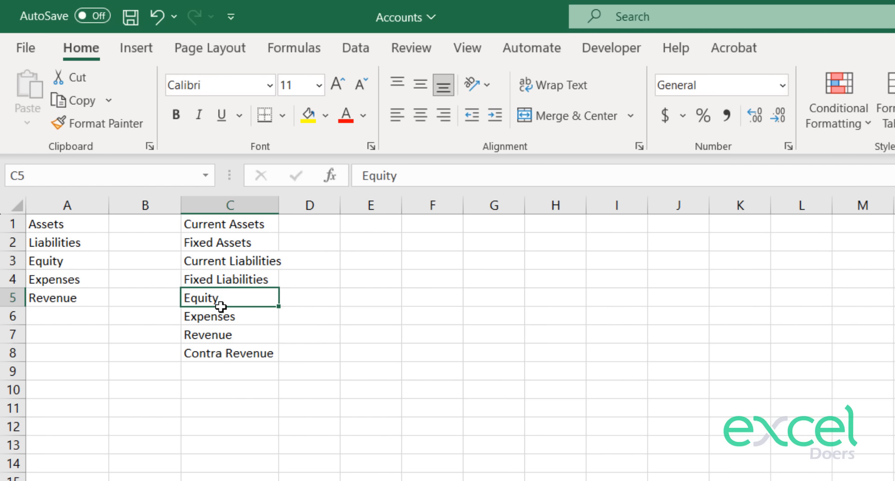
pyautogui.press('Return')
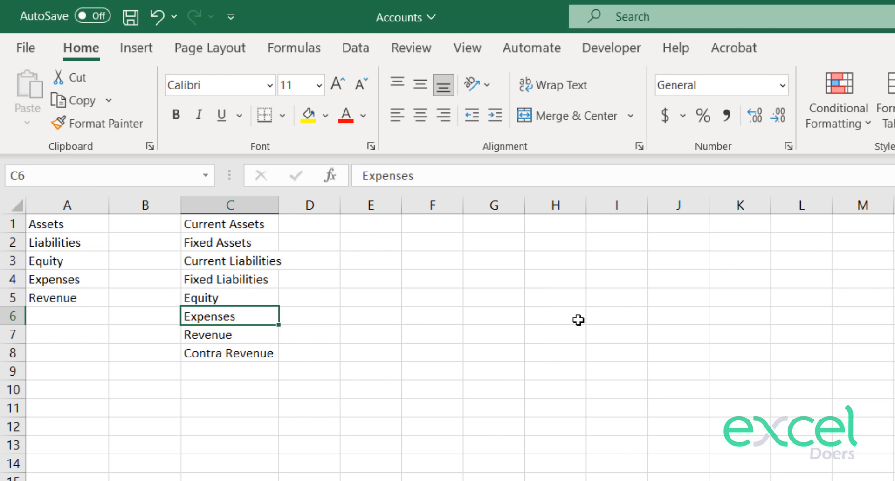
pyautogui.press('Return')
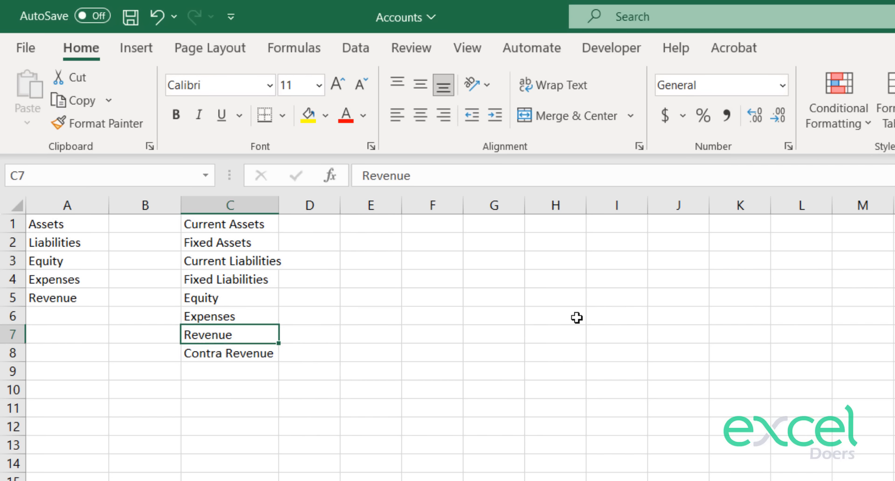
pyautogui.press('Return')
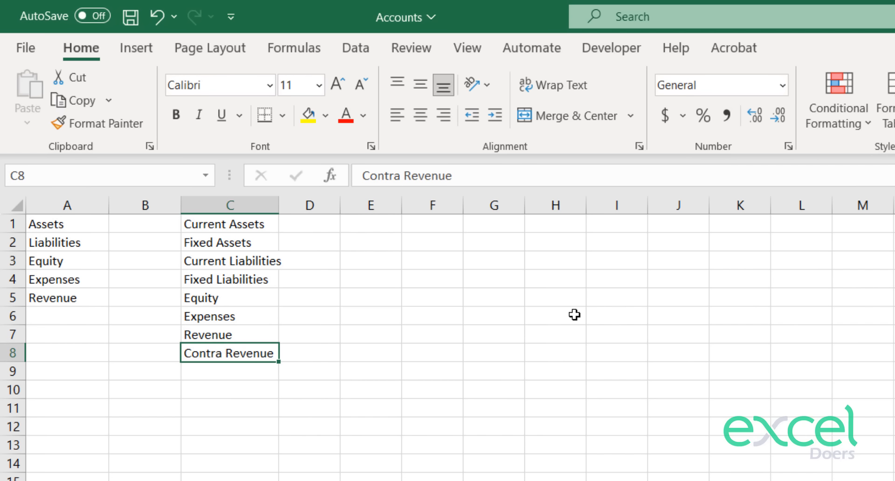
pyautogui.click(207, 335)
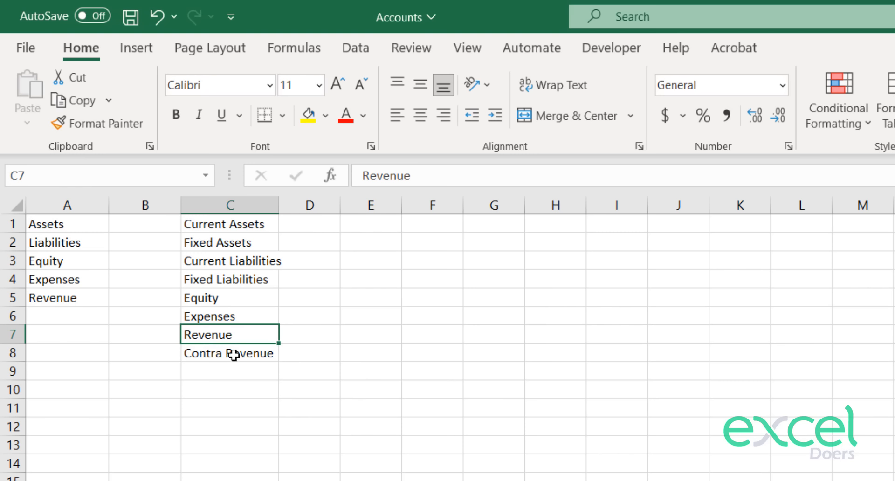
pyautogui.click(232, 355)
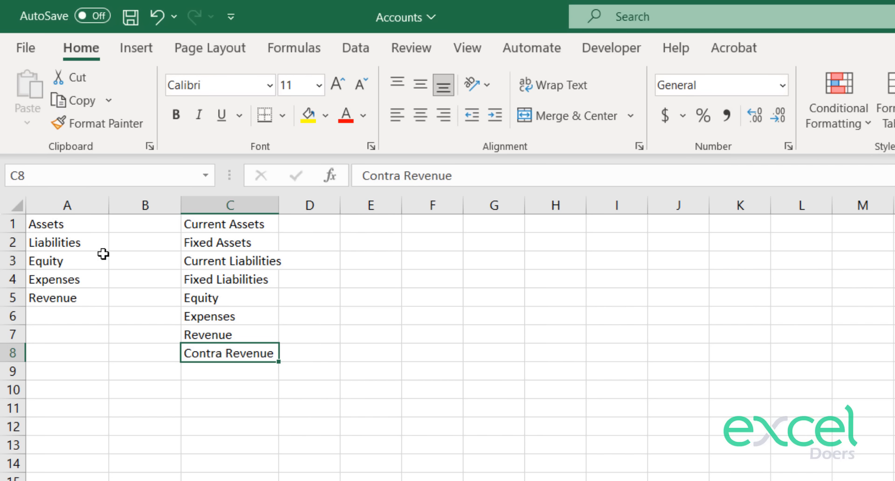
# Copy the Assets category from A1 to D1 and D2, beside Current Assets and Fixed Assets.
pyautogui.click(56, 224)
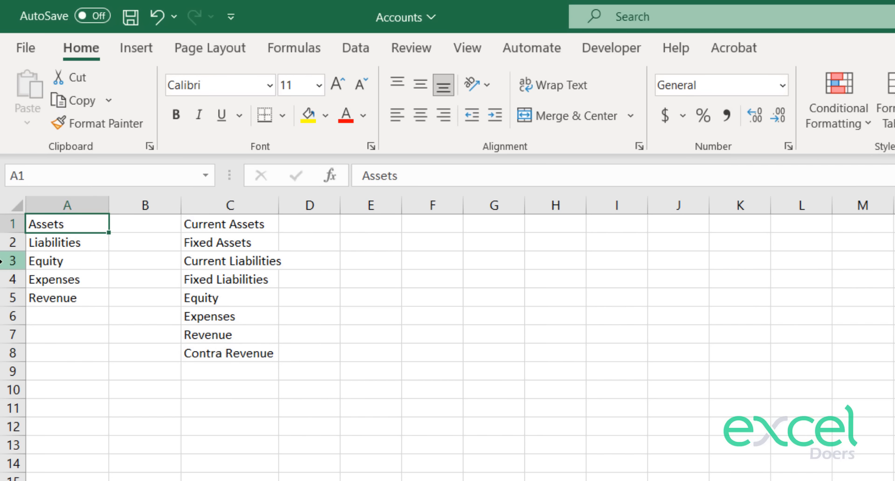
pyautogui.hotkey('ctrl', 'c')
pyautogui.press('Right')
pyautogui.press('Right')
pyautogui.press('Right')
pyautogui.hotkey('ctrl', 'v')
pyautogui.press('Down')
pyautogui.hotkey('ctrl', 'v')
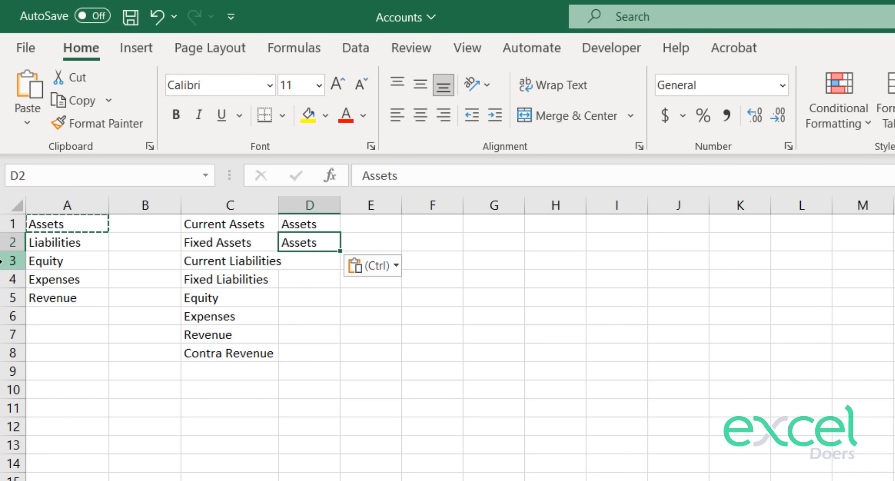
# Copy the Liabilities category from A2 to D3 and D4, beside Current Liabilities and Fixed Liabilities.
pyautogui.press('Left')
pyautogui.press('Left')
pyautogui.press('Left')
pyautogui.hotkey('ctrl', 'c')
pyautogui.press('Right')
pyautogui.press('Right')
pyautogui.press('Right')
pyautogui.press('Down')
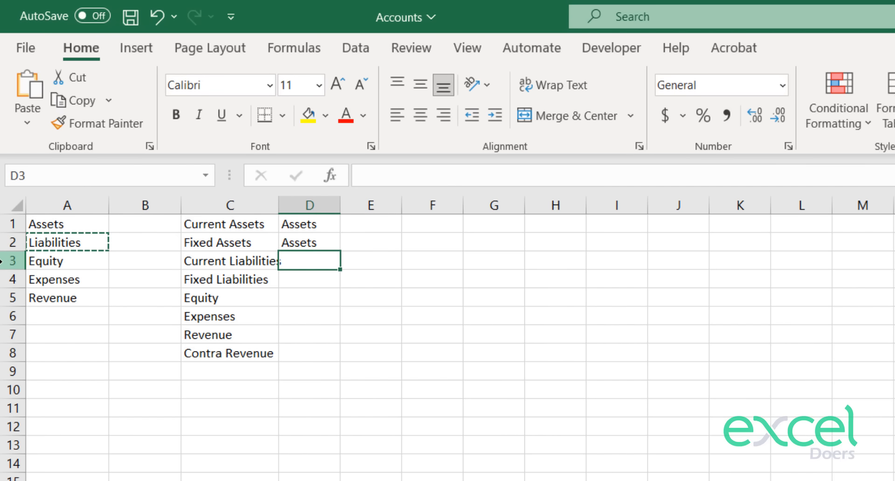
pyautogui.hotkey('ctrl', 'v')
pyautogui.press('Down')
pyautogui.hotkey('ctrl', 'v')
# Copy the Equity category from A3 to D5, beside the Equity entry in column C.
pyautogui.press('Left')
pyautogui.press('Left')
pyautogui.press('Left')
pyautogui.press('Up')
pyautogui.hotkey('ctrl', 'c')
pyautogui.press('Right')
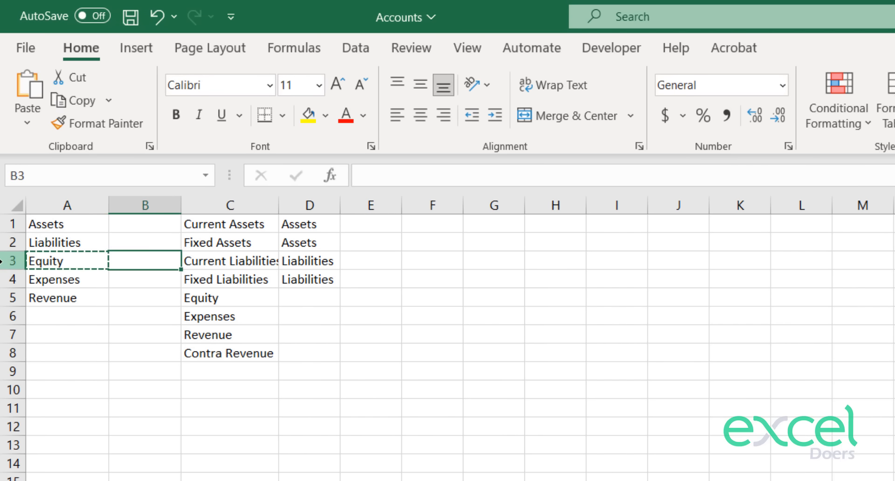
pyautogui.press('Right')
pyautogui.press('Right')
pyautogui.press('Down')
pyautogui.press('Down')
pyautogui.hotkey('ctrl', 'v')
# Copy the Expenses category from A4 to D6, beside the Expenses entry in column C.
pyautogui.press('Left')
pyautogui.press('Left')
pyautogui.press('Left')
pyautogui.press('Up')
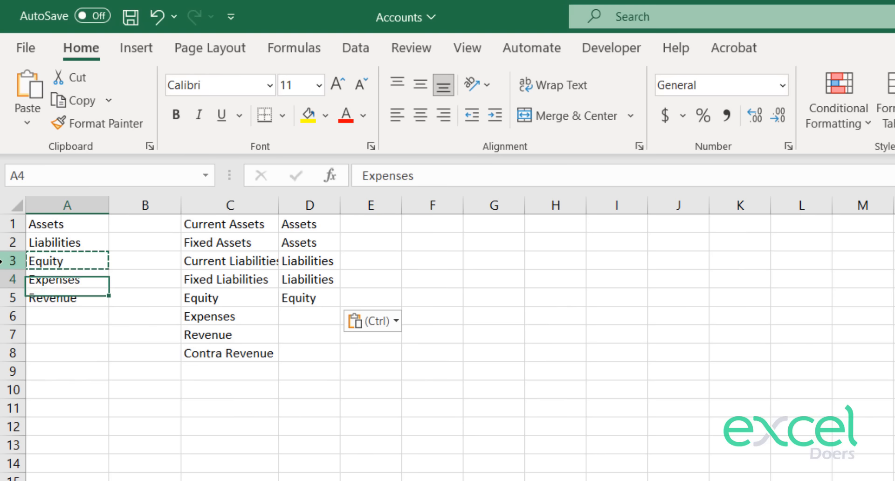
pyautogui.hotkey('ctrl', 'c')
pyautogui.press('Right')
pyautogui.press('Right')
pyautogui.press('Down')
pyautogui.press('Down')
pyautogui.press('Right')
pyautogui.hotkey('ctrl', 'v')
# Copy the Revenue category from A5 to D7 and D8, beside Revenue and Contra Revenue.
pyautogui.press('Left')
pyautogui.press('Left')
pyautogui.press('Left')
pyautogui.press('Up')
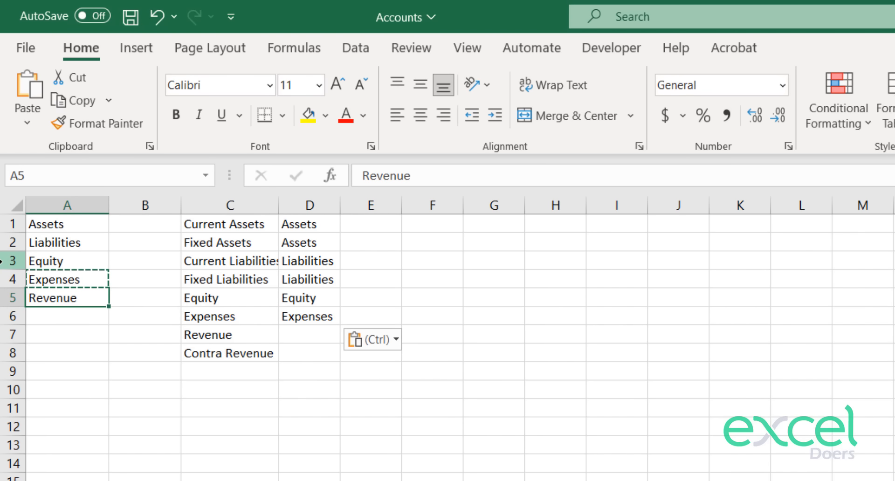
pyautogui.hotkey('ctrl', 'c')
pyautogui.press('Right')
pyautogui.press('Right')
pyautogui.press('Right')
pyautogui.press('Down')
pyautogui.press('Down')
pyautogui.hotkey('shift', 'Down')
pyautogui.hotkey('ctrl', 'v')
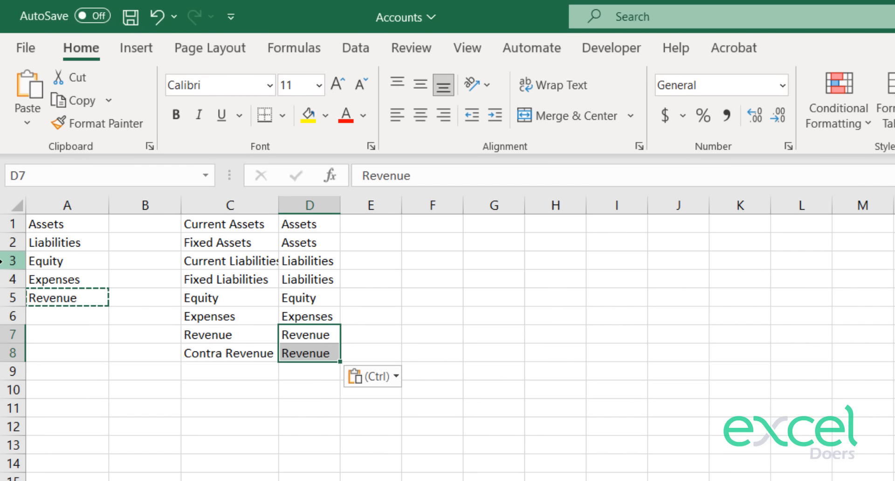
pyautogui.press('Escape')
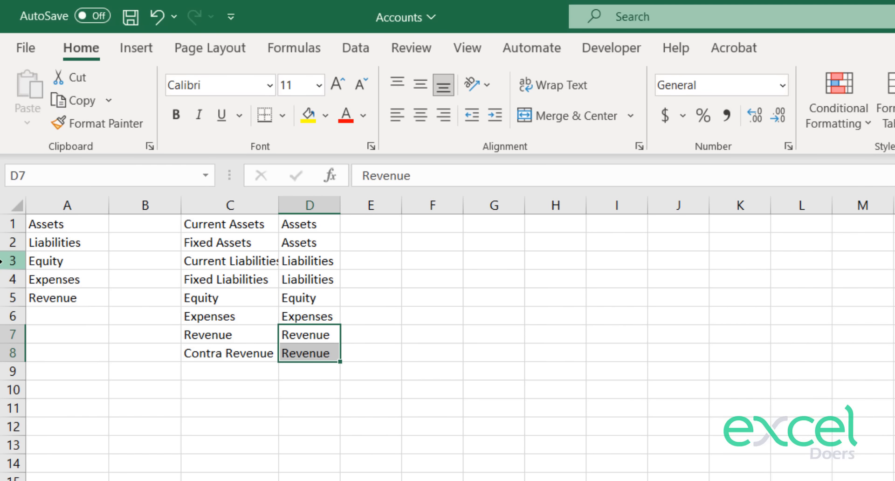
# Move the main category column D in front of the subcategory column C.
pyautogui.press('Up')
pyautogui.hotkey('ctrl', 'Up')
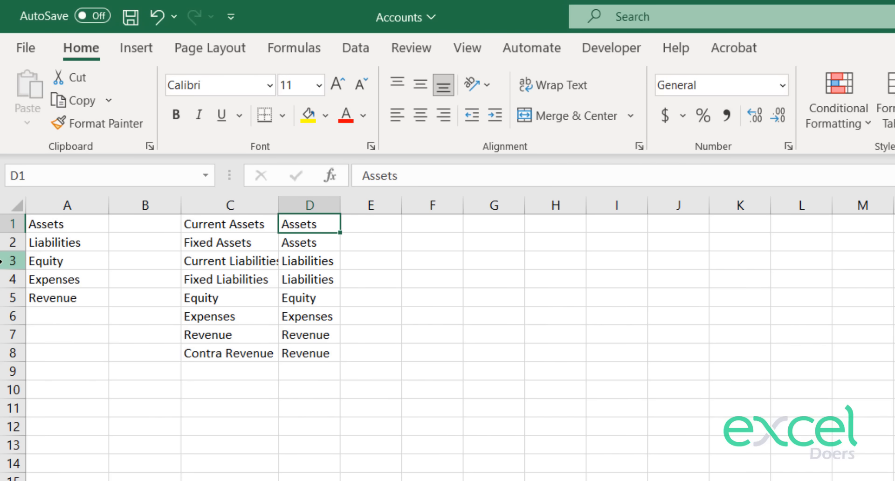
pyautogui.hotkey('ctrl', 'space')
pyautogui.hotkey('ctrl', 'x')
pyautogui.press('Left')
pyautogui.hotkey('ctrl', 'space')
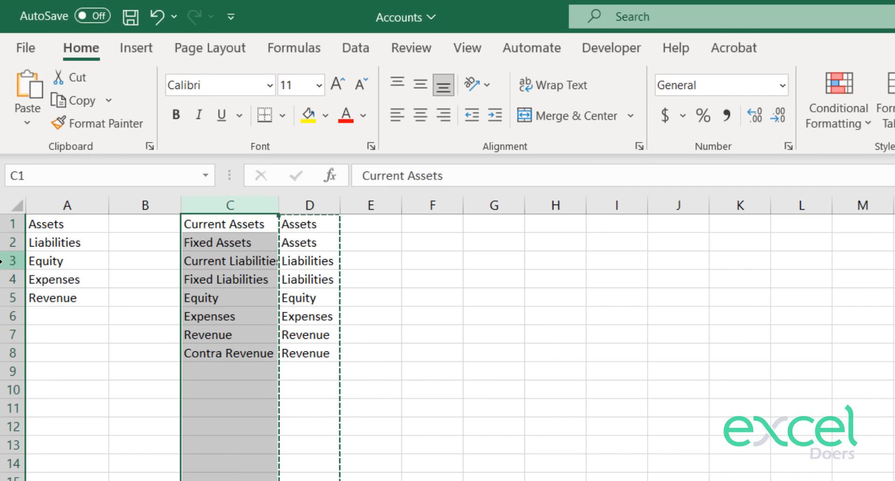
pyautogui.hotkey('ctrl', 'shift', '+')
# Insert a blank row above row 1 and enter the header Accounts in A1.
pyautogui.press('Up')
pyautogui.hotkey('shift', 'space')
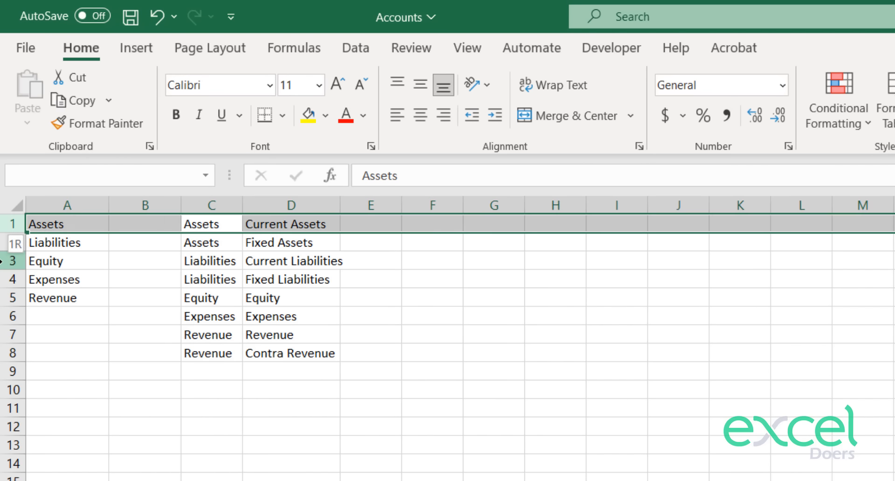
pyautogui.hotkey('ctrl', 'shift', '+')
pyautogui.press('Home')
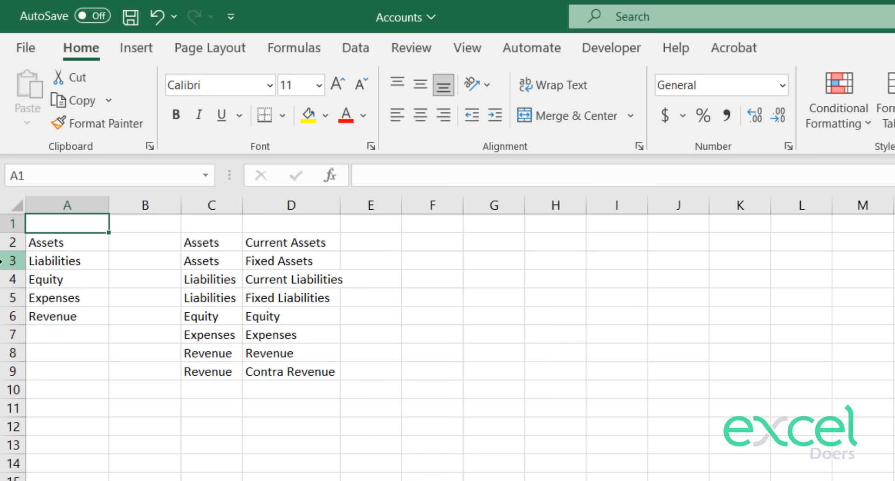
pyautogui.write('Accounts')
pyautogui.press('Return')
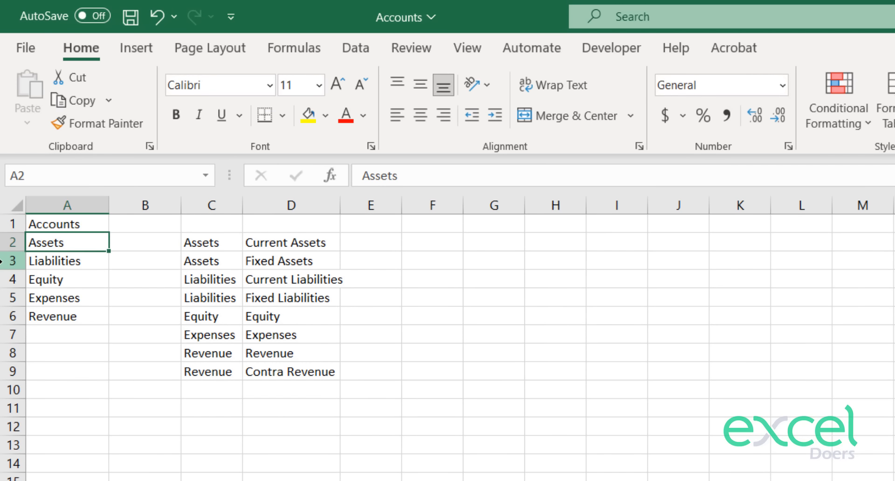
# Enter the headers Accounts in C1 and Sub Accounts in D1 above the mapping list.
pyautogui.press('Right')
pyautogui.press('Right')
pyautogui.press('Up')
pyautogui.write('Accounts')
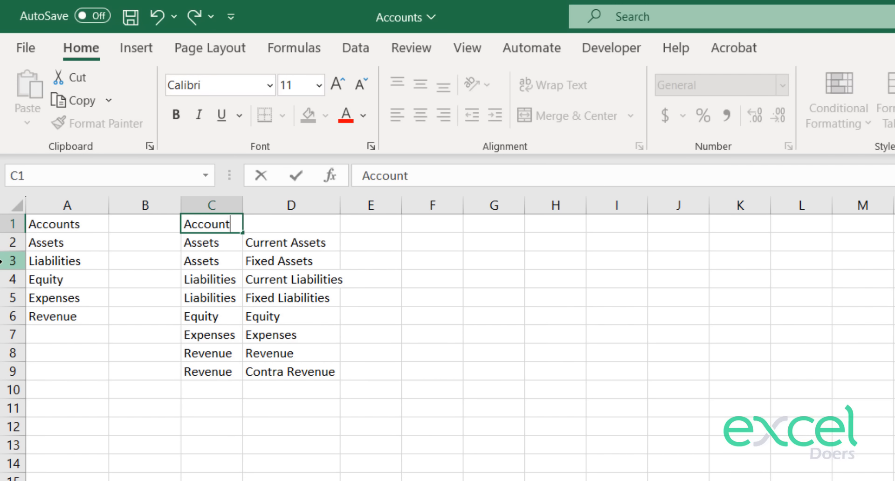
pyautogui.press('Return')
pyautogui.press('Right')
pyautogui.press('Up')
pyautogui.write('Sub')
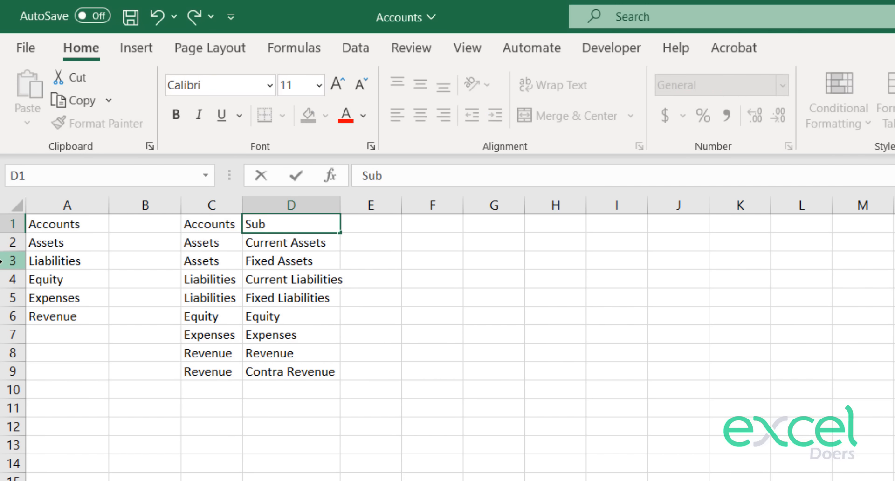
pyautogui.write(' Accounts')
pyautogui.press('Return')
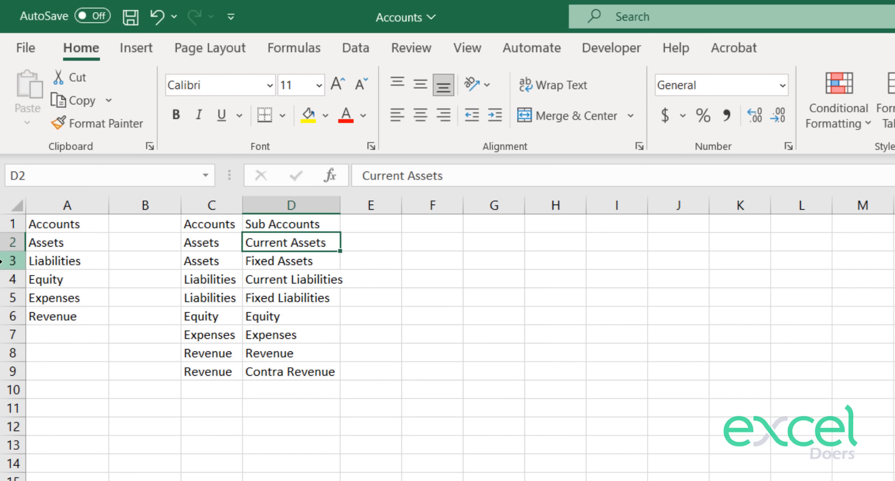
# Enter the header Individual Accounts in F1.
pyautogui.press('Right')
pyautogui.press('Right')
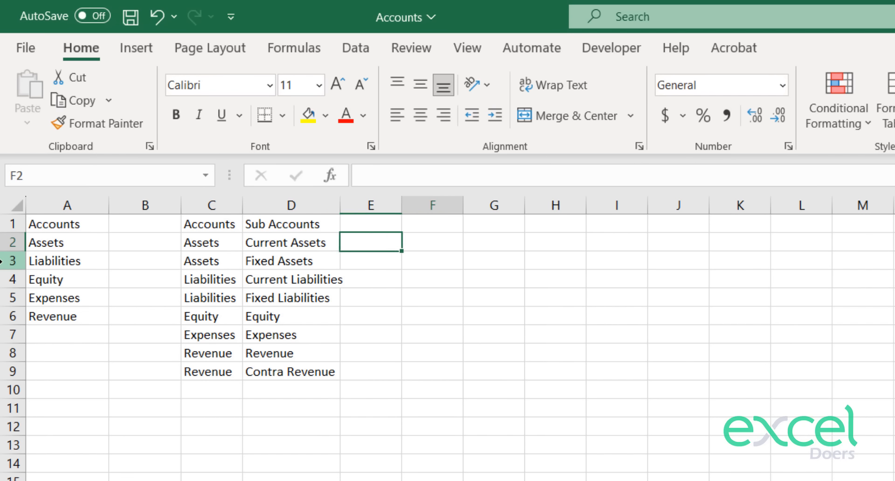
pyautogui.press('Up')
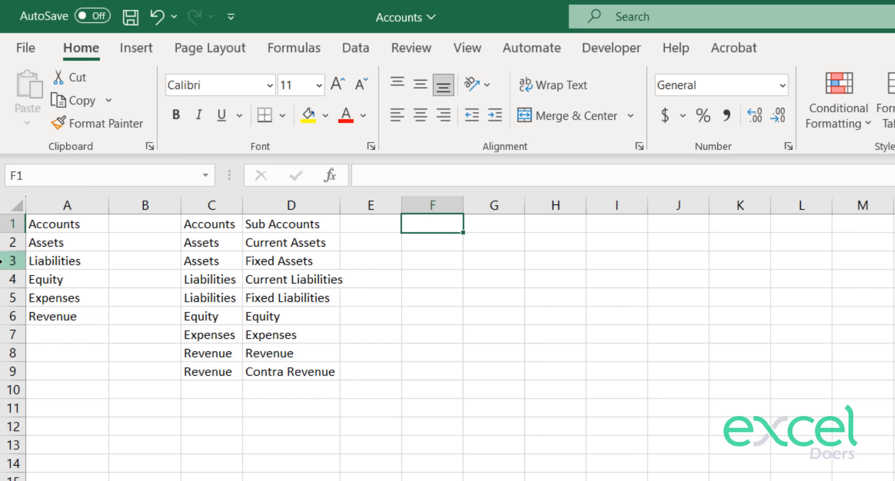
pyautogui.write('Ind')
pyautogui.write('i')
pyautogui.press('BackSpace')
pyautogui.write('div')
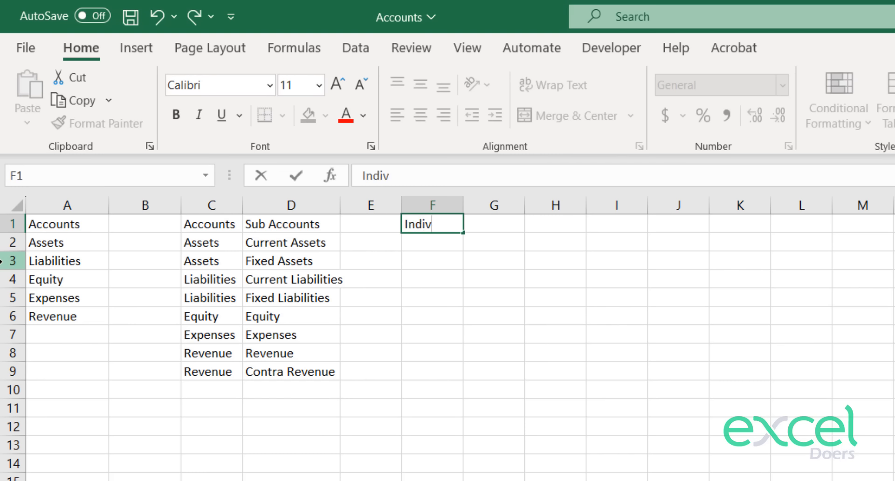
pyautogui.write('idual Accounts')
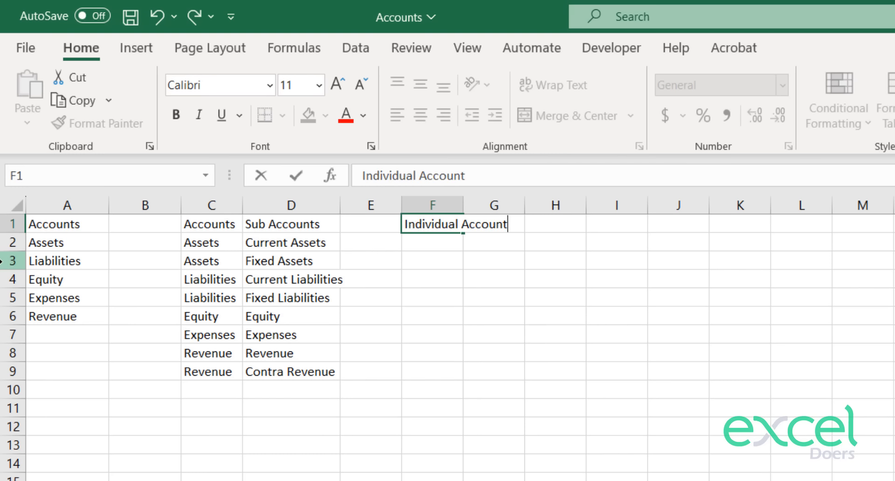
pyautogui.press('Return')
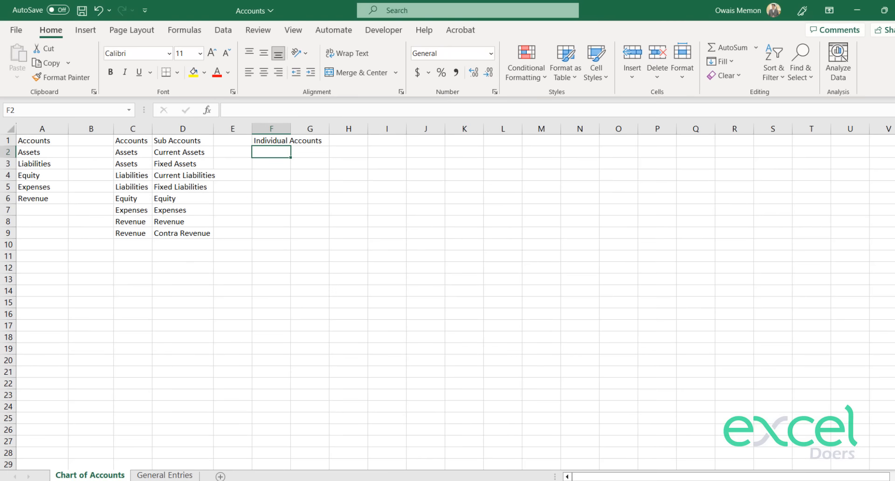
# In I1 of the General Entries sheet, enter "* Establish a business by" plus the owner's first name, followed by ", investing Rs. 1 million".
pyautogui.click(177, 476)
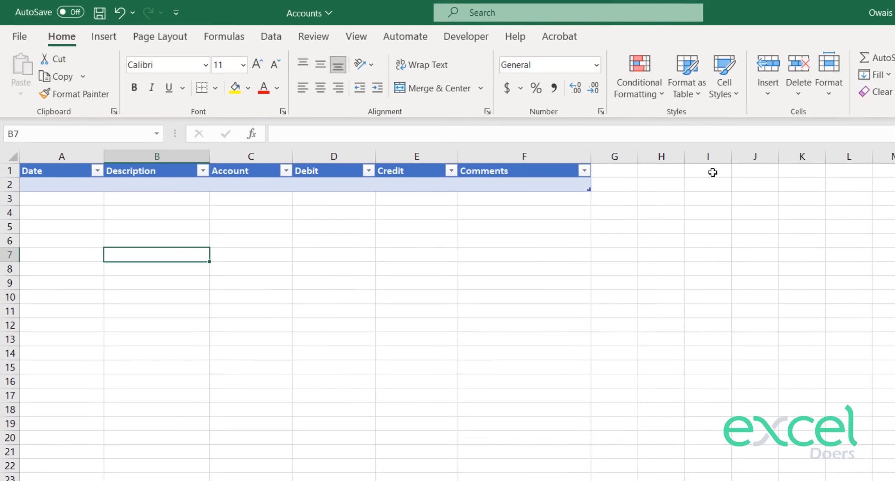
pyautogui.click(713, 173)
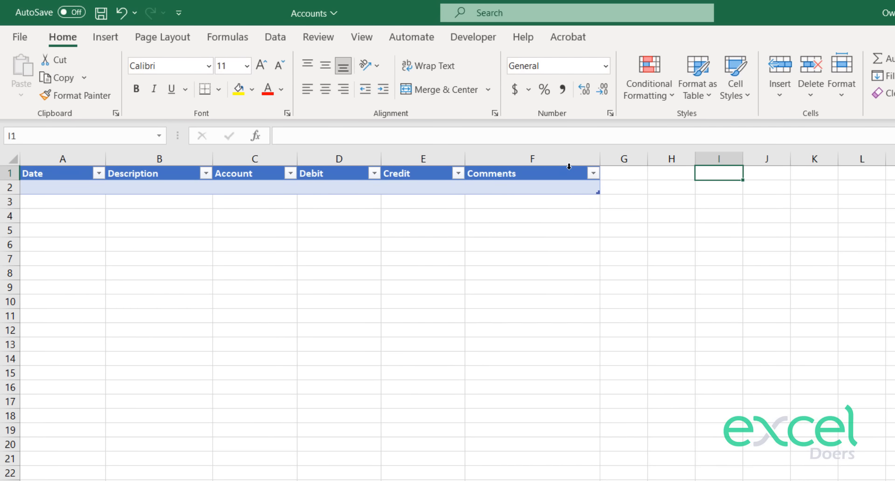
pyautogui.write('*')
pyautogui.write(' Establi')
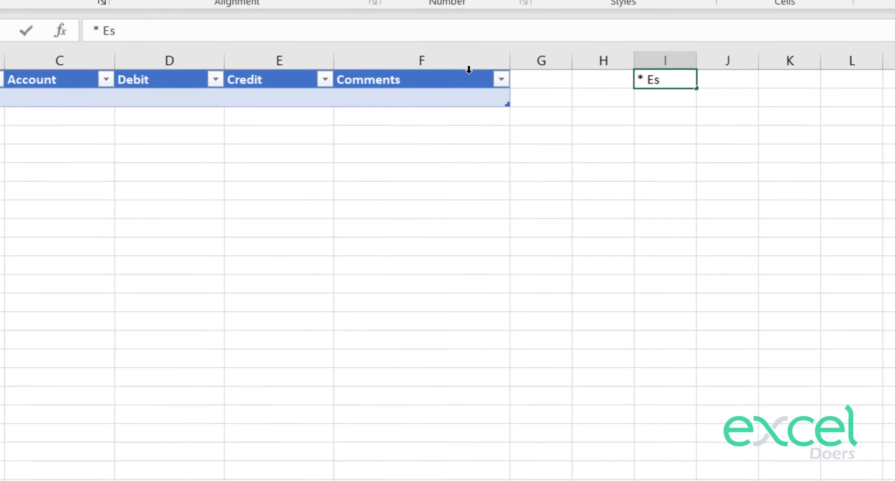
pyautogui.write('sh a')
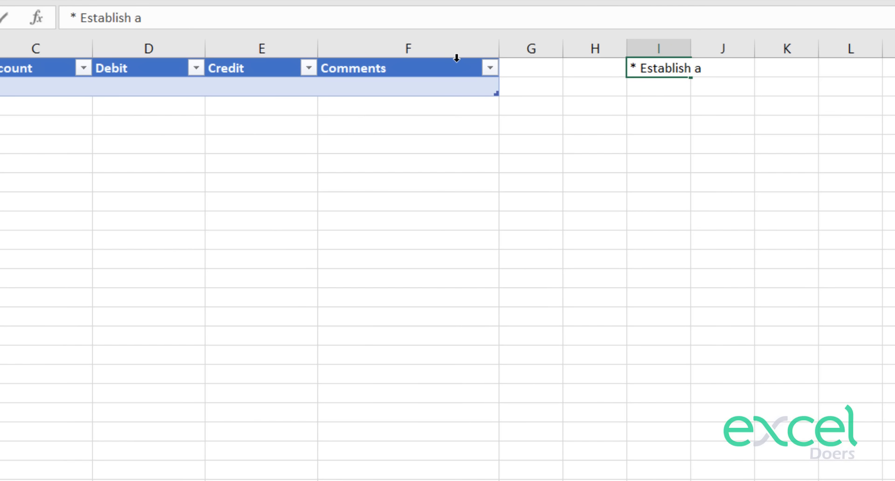
pyautogui.write(' business by')
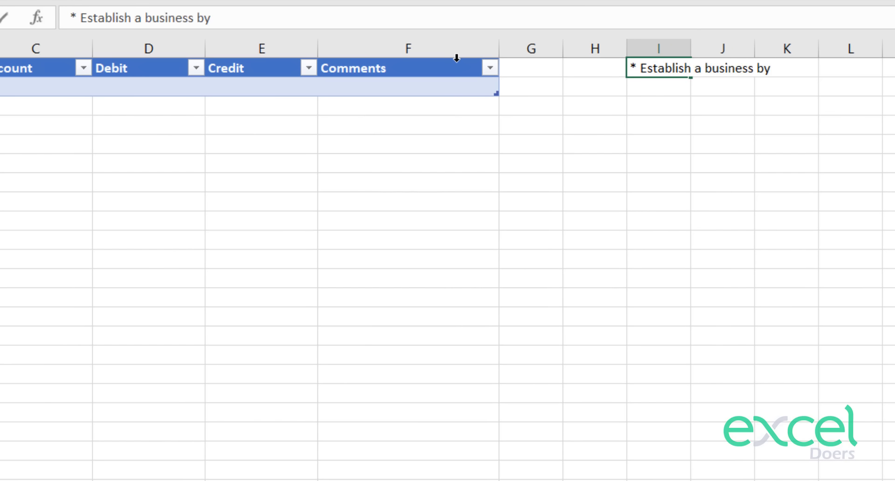
pyautogui.write(' OWais')
pyautogui.press('BackSpace')
pyautogui.press('BackSpace')
pyautogui.press('BackSpace')
pyautogui.press('BackSpace')
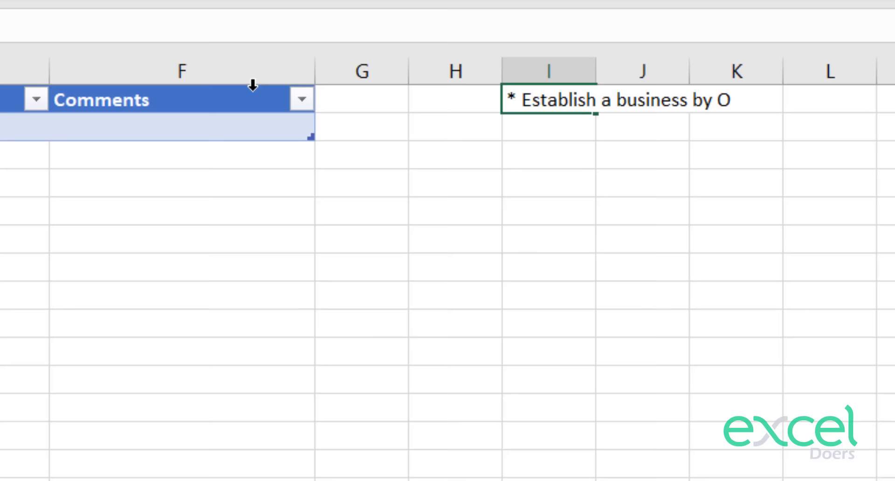
pyautogui.write('wais, invest')
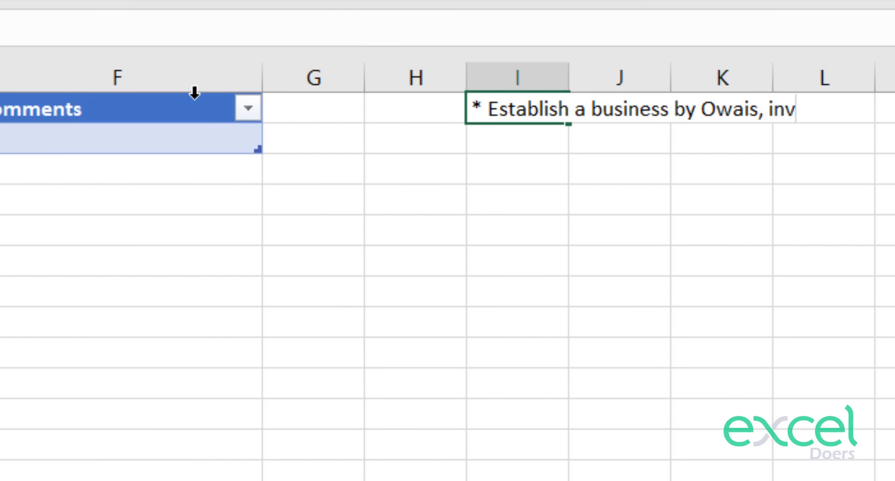
pyautogui.write('ing ')
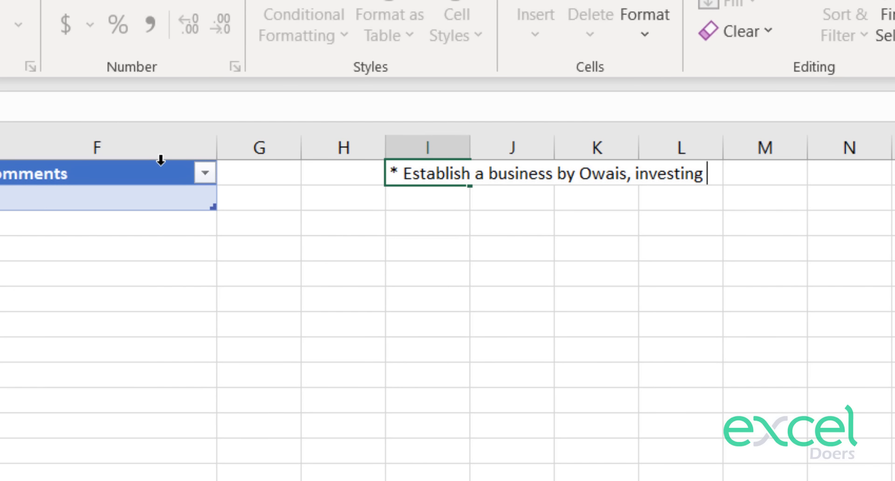
pyautogui.write('Rs. 1')
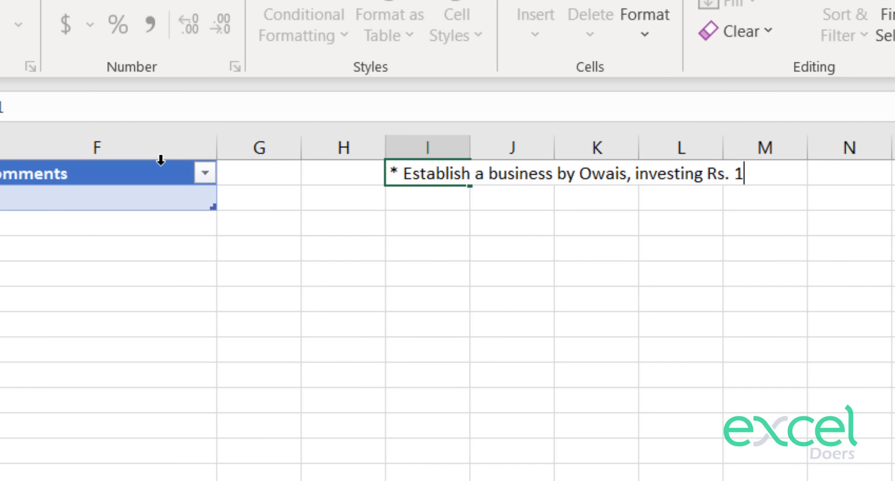
pyautogui.write(' million')
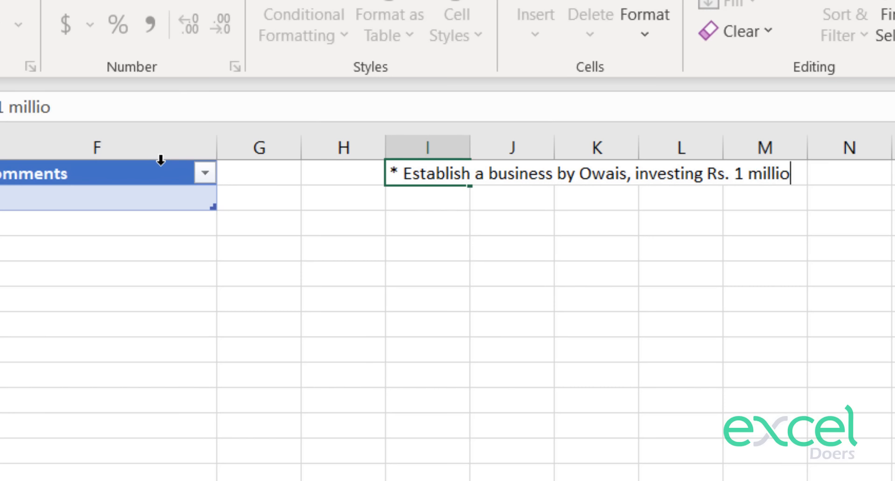
pyautogui.press('Return')
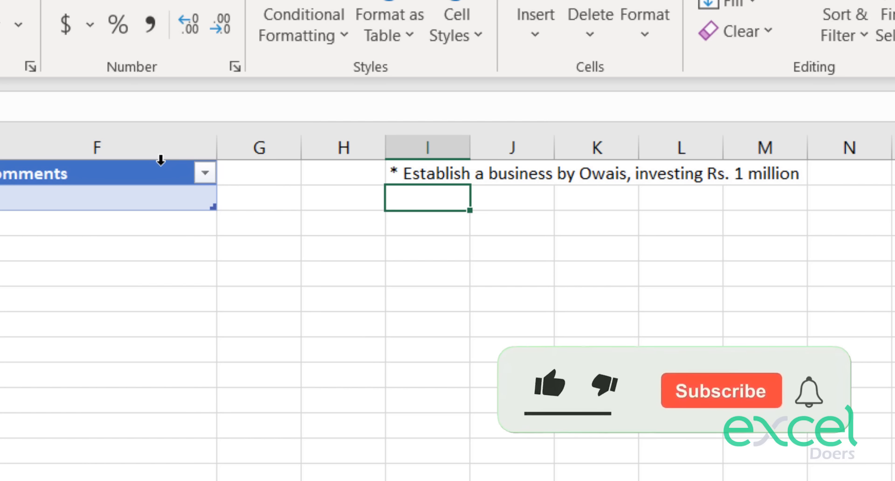
# Append "in Cash" to the transaction note in I1.
pyautogui.press('Up')
pyautogui.press('F2')
pyautogui.write('in Cash')
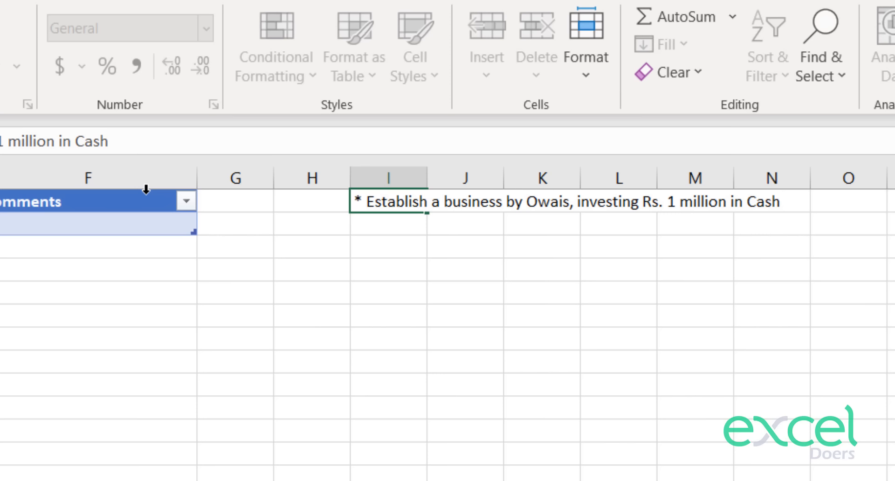
pyautogui.press('Return')
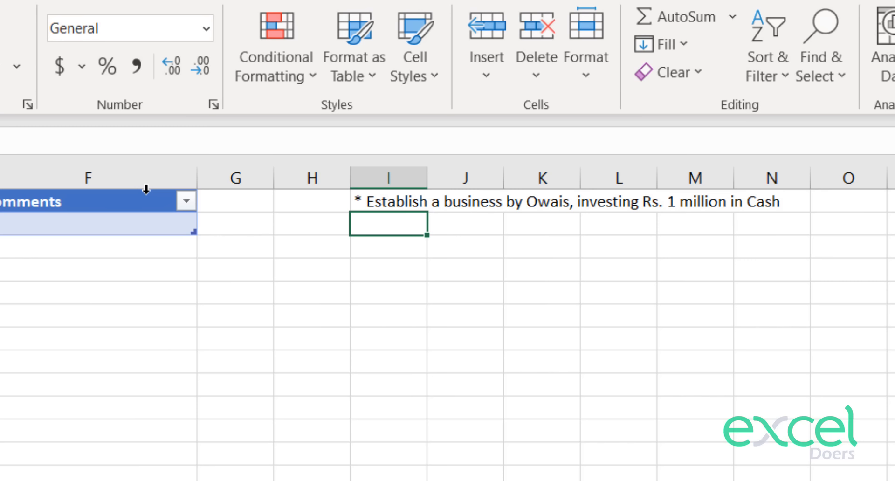
# Append the date "on 1st Jan 2022" to the transaction note in I1.
pyautogui.press('Up')
pyautogui.press('F2')
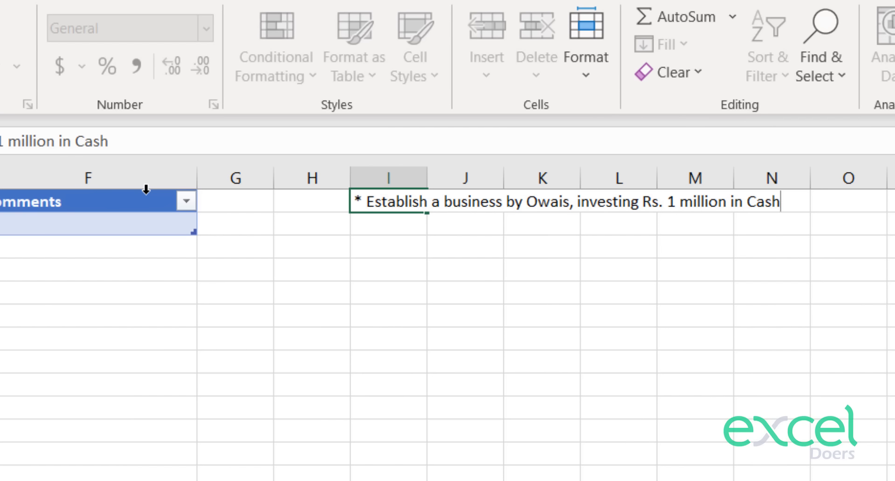
pyautogui.write('on 1st Jan ')
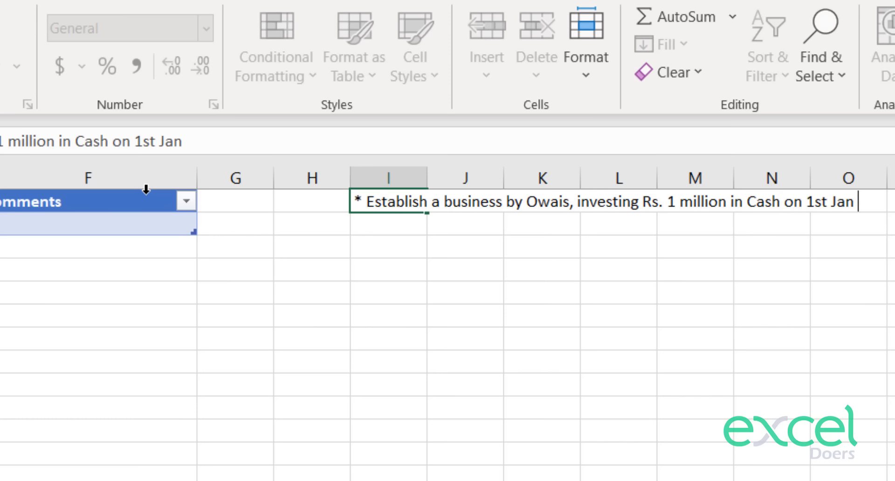
pyautogui.write('2023')
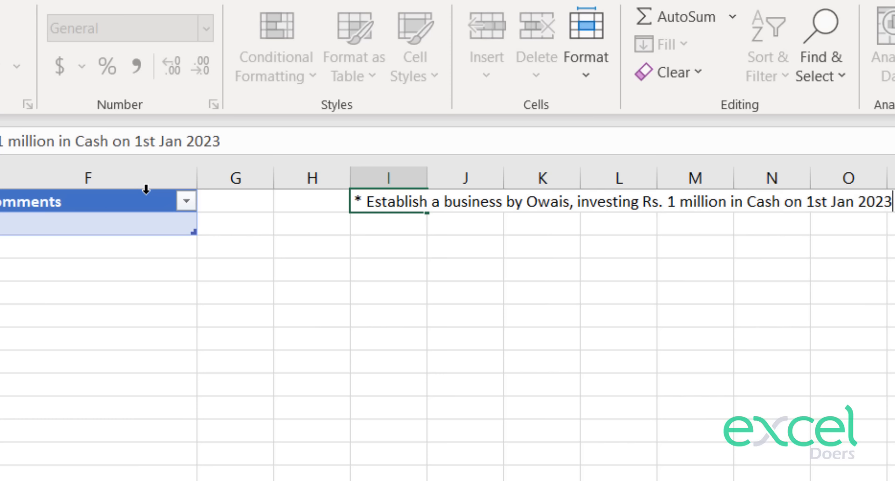
pyautogui.press('BackSpace')
pyautogui.write('2')
pyautogui.press('Return')
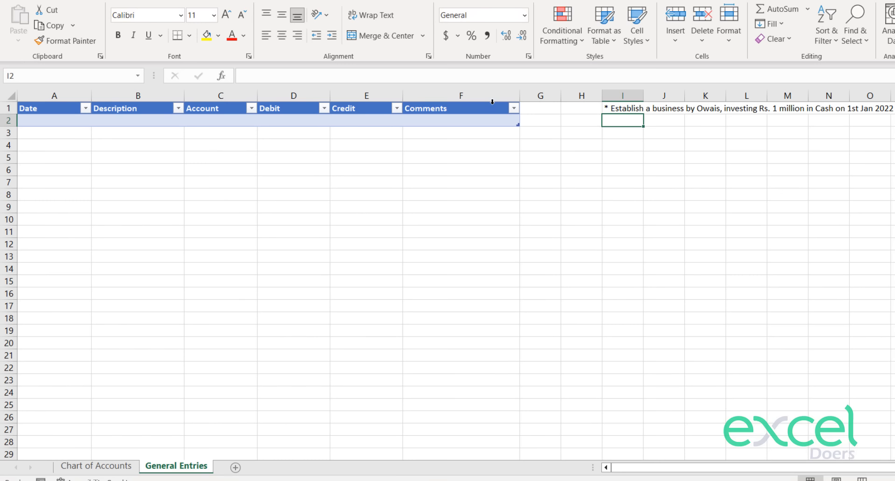
# Enter the date 1 Jan 2022 in A2 of the General Entries table.
pyautogui.click(55, 119)
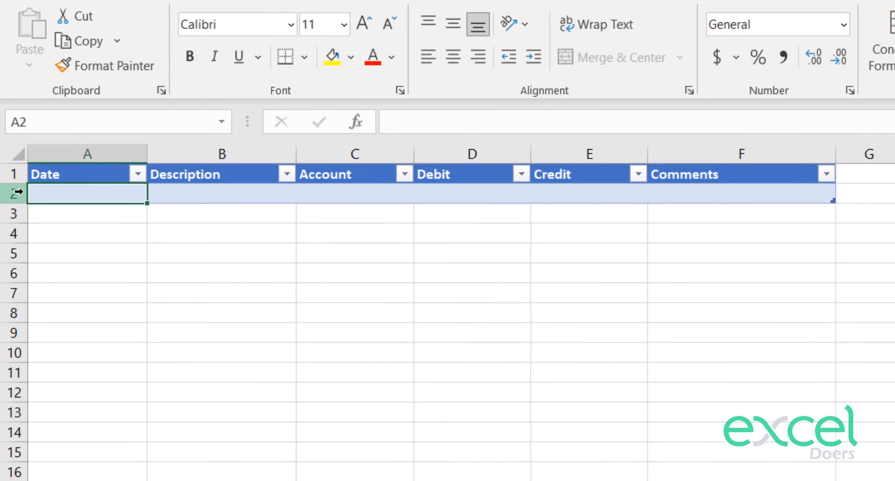
pyautogui.write('1')
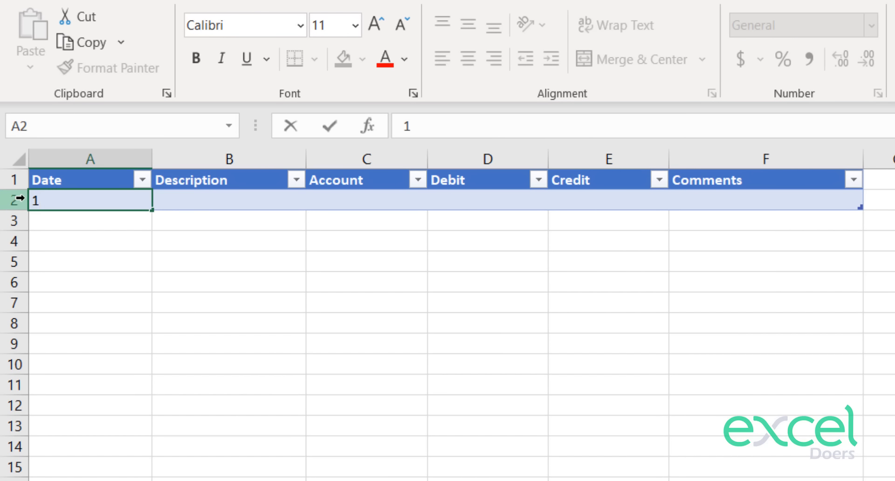
pyautogui.write(' jan 2022')
pyautogui.press('Return')
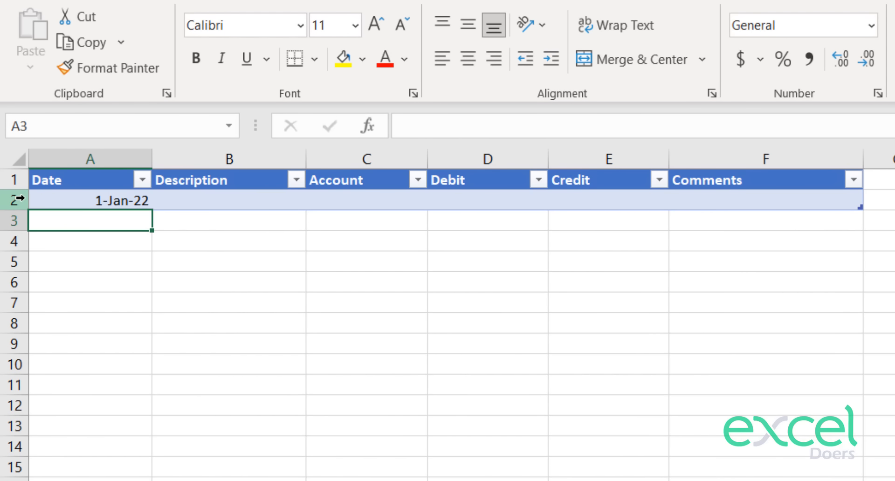
# Enter the description "Establisting a Business" in B2 for the first journal line.
pyautogui.press('Up')
pyautogui.press('Right')
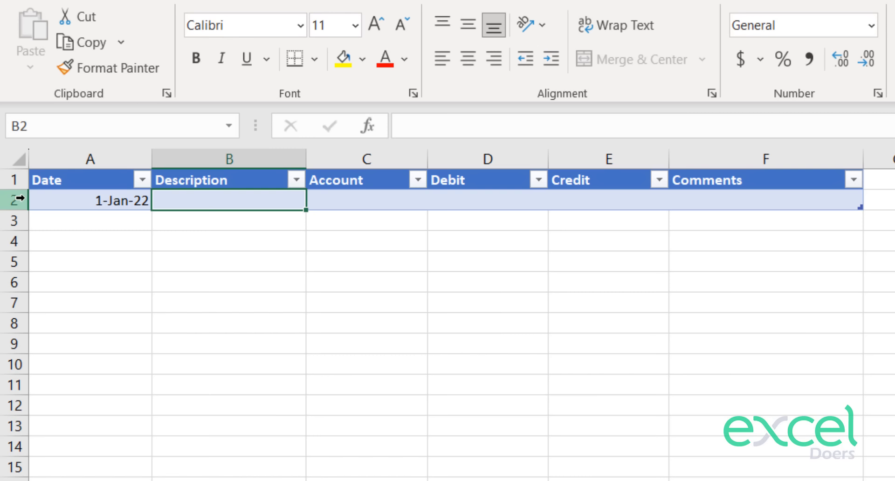
pyautogui.write('Inv')
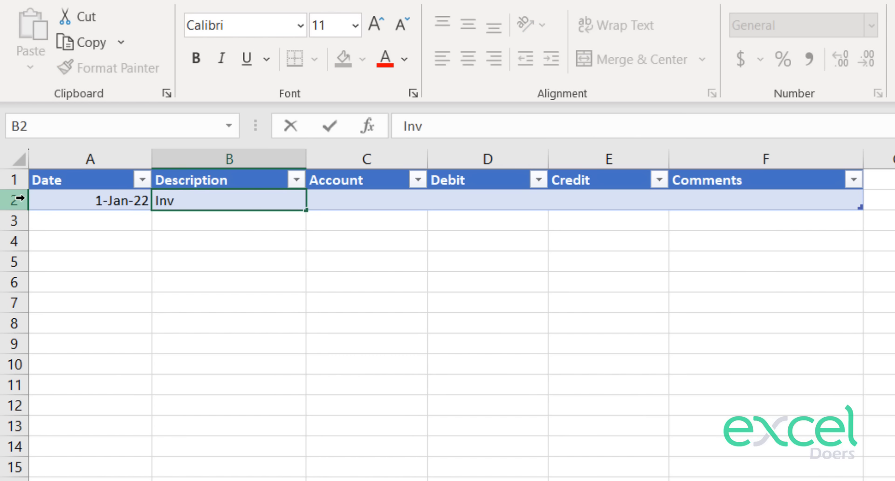
pyautogui.press('BackSpace')
pyautogui.press('BackSpace')
pyautogui.press('BackSpace')
pyautogui.write('Establisti')
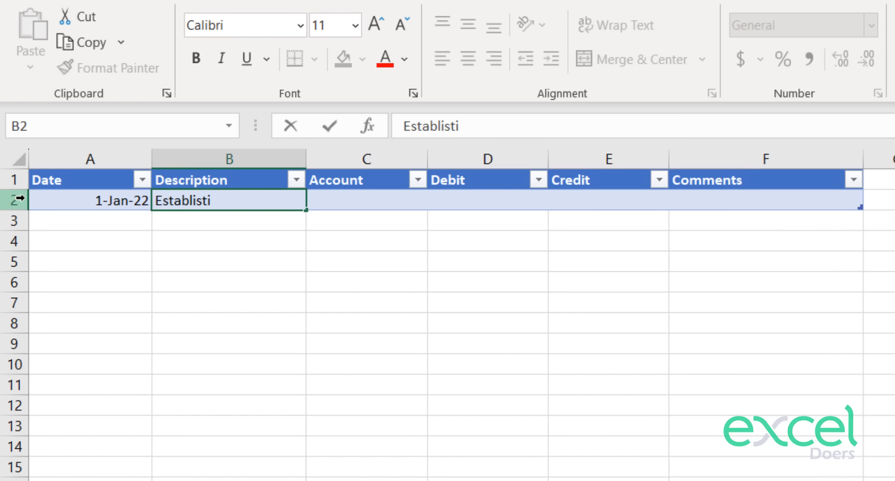
pyautogui.write('ng a Business')
pyautogui.press('Return')
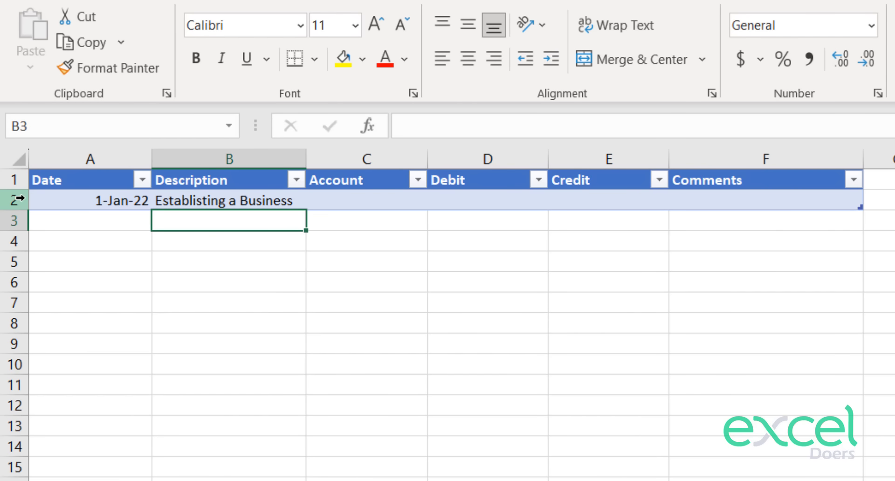
# Enter 1000000 as the Debit amount in D2.
pyautogui.press('Up')
pyautogui.press('Right')
pyautogui.press('Right')
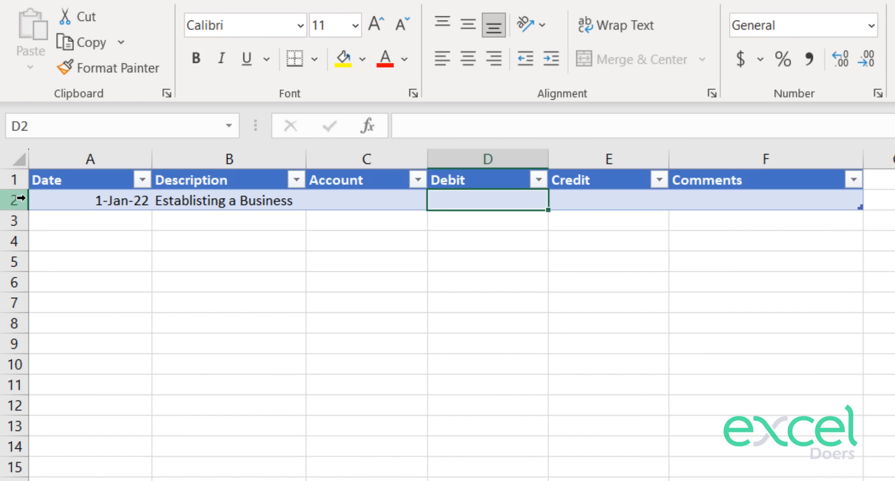
pyautogui.press('Left')
pyautogui.press('Right')
pyautogui.press('Left')
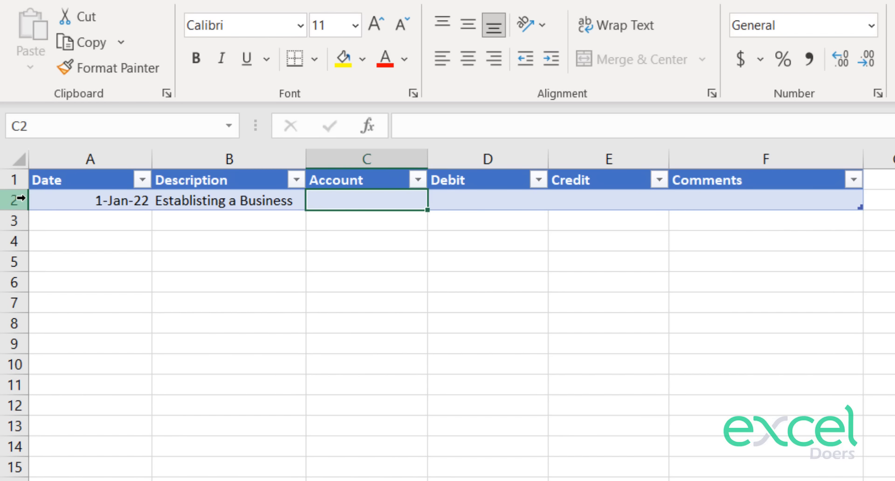
pyautogui.press('Right')
pyautogui.write('100000')
pyautogui.press('Return')
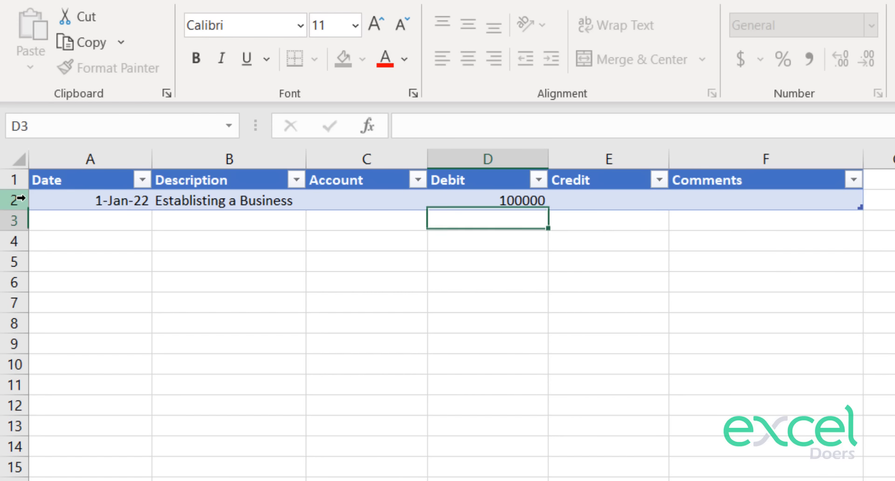
pyautogui.press('Up')
pyautogui.press('F2')
pyautogui.write('0')
pyautogui.press('Return')
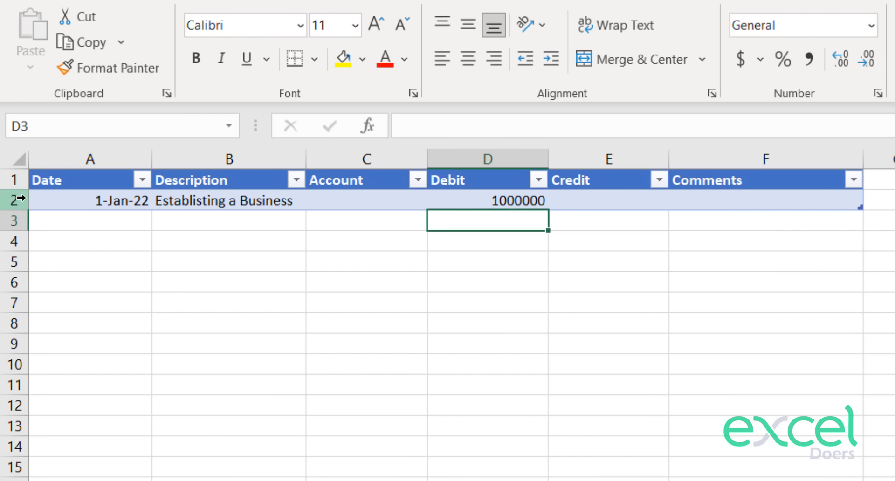
pyautogui.press('Up')
pyautogui.press('F2')
pyautogui.hotkey('shift', 'Left')
pyautogui.hotkey('shift', 'Left')
pyautogui.hotkey('shift', 'Left')
pyautogui.hotkey('shift', 'Left')
pyautogui.hotkey('shift', 'Left')
pyautogui.hotkey('shift', 'Left')
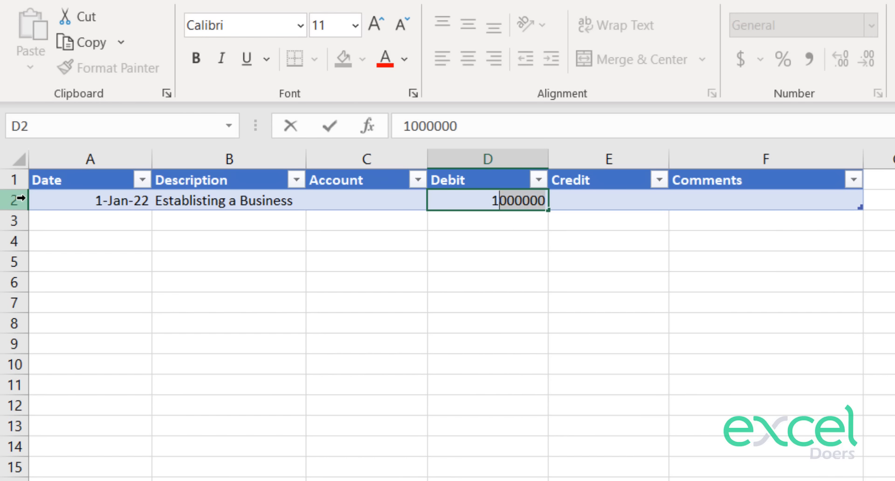
pyautogui.press('Escape')
# Enter Cash as the Account in C2 of the debit line.
pyautogui.press('Left')
pyautogui.write('Cash')
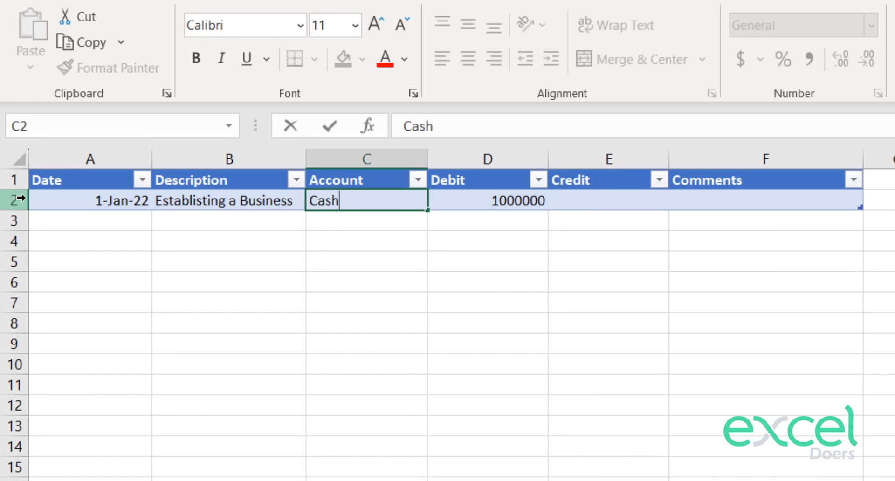
pyautogui.press('Return')
# Start the second journal line by entering the date 1 Jan in A3.
pyautogui.press('Right')
pyautogui.press('Right')
pyautogui.press('Right')
pyautogui.press('Up')
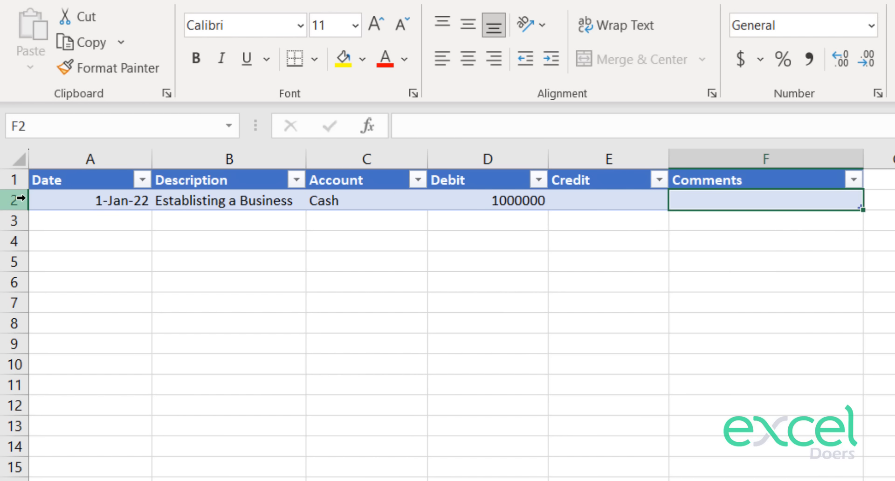
pyautogui.press('Left')
pyautogui.press('Left')
pyautogui.press('Left')
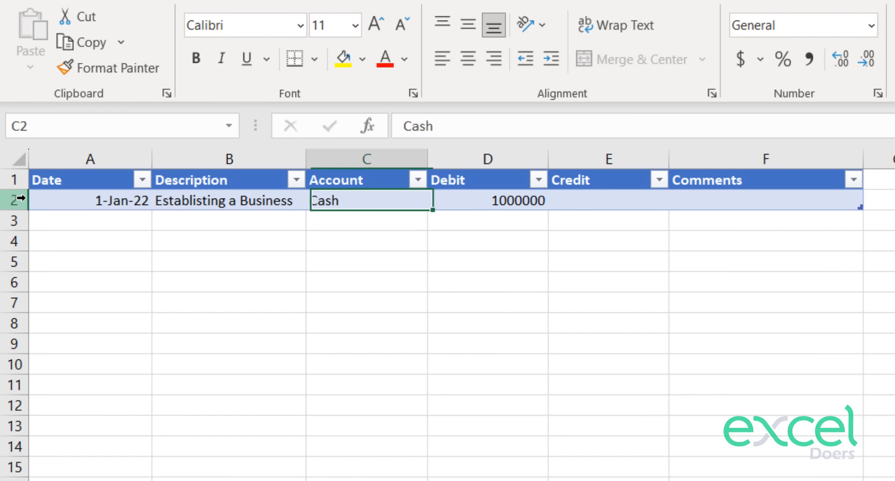
pyautogui.press('Left')
pyautogui.press('Left')
pyautogui.press('Down')
pyautogui.write('1 Jan')
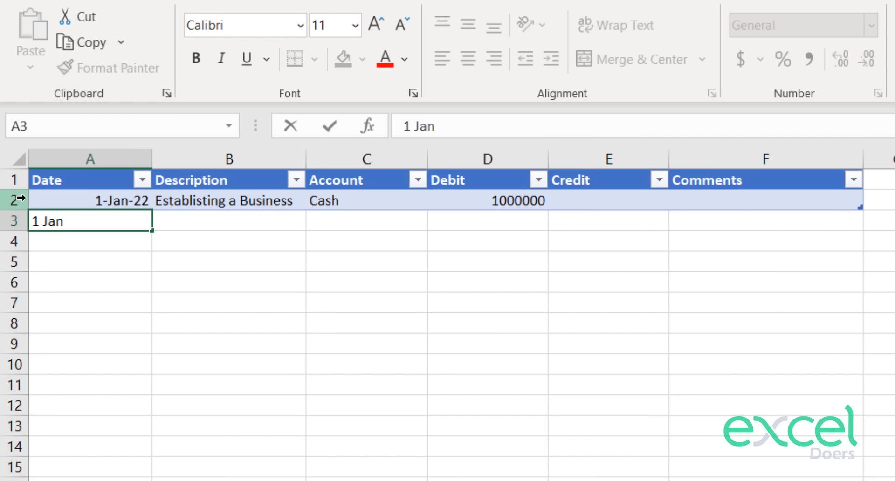
pyautogui.press('Return')
# Enter 1000000 as the Credit amount in E3.
pyautogui.press('Up')
pyautogui.press('Right')
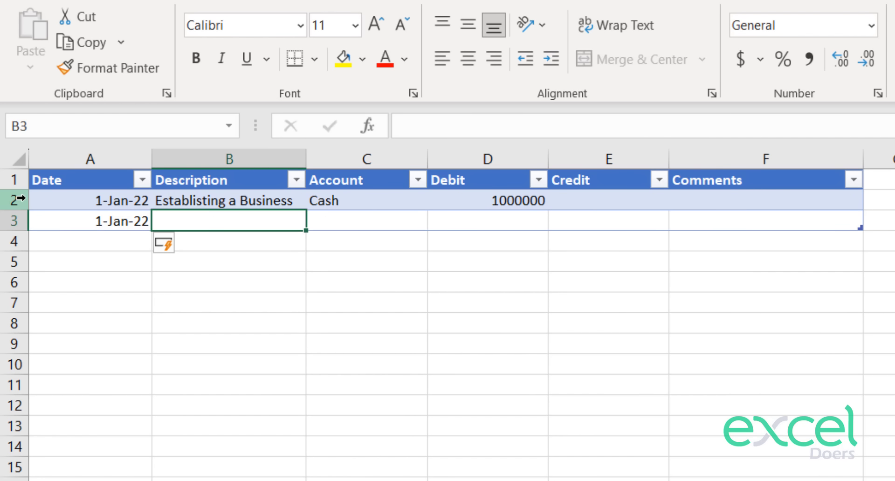
pyautogui.press('Up')
pyautogui.press('Right')
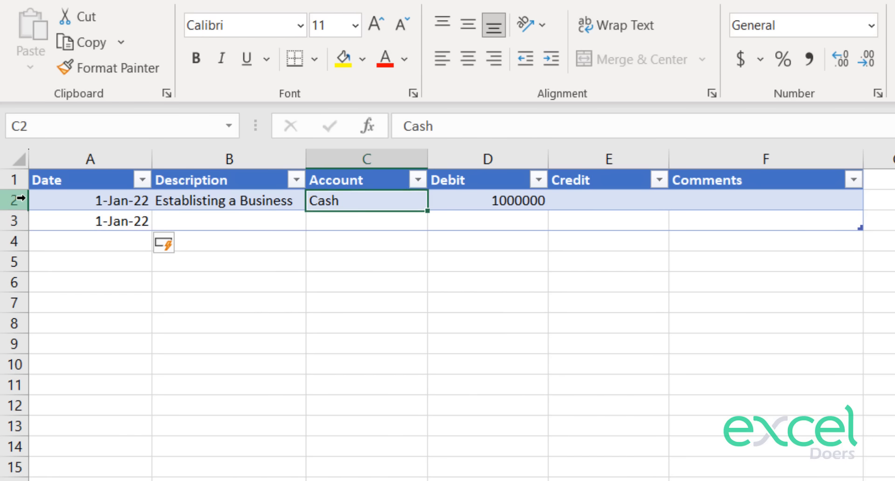
pyautogui.press('Right')
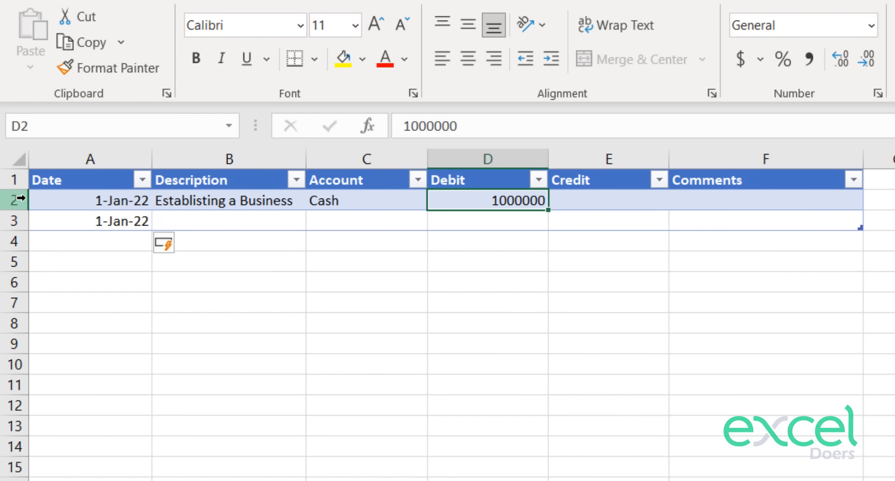
pyautogui.press('Right')
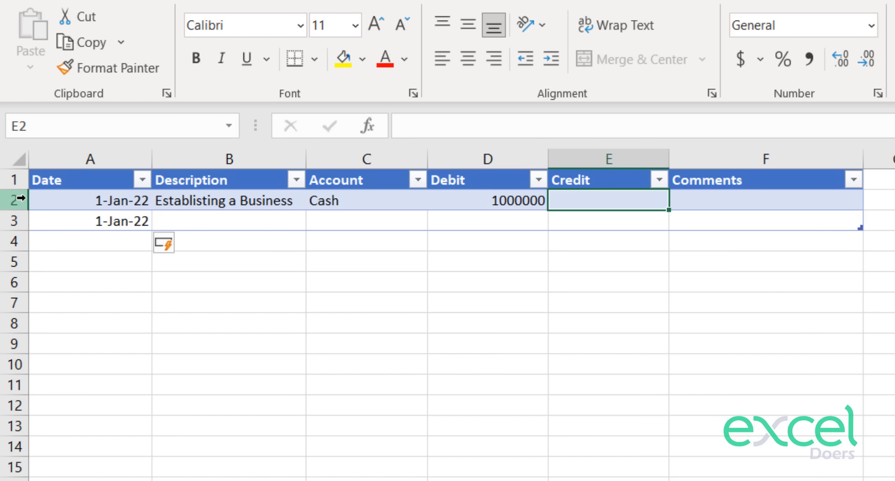
pyautogui.press('Down')
pyautogui.write('1000000')
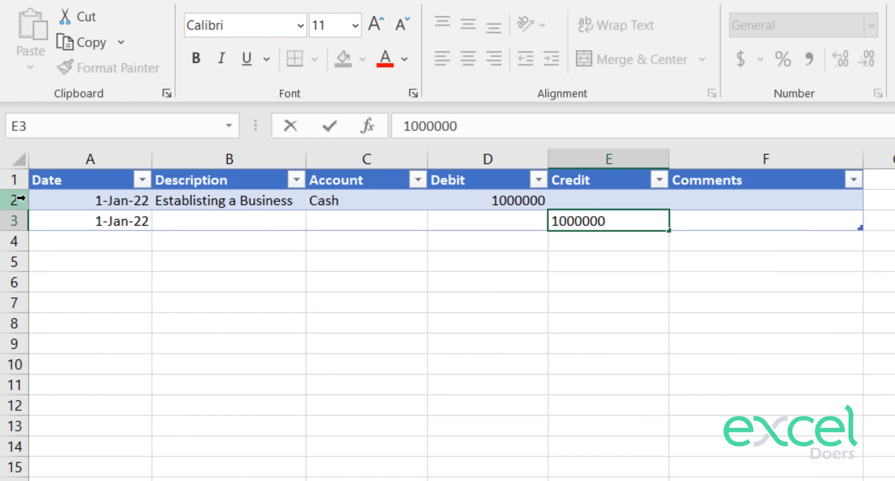
pyautogui.press('Return')
# In C3, enter the account "Equity -" followed by the owner's first name.
pyautogui.press('Up')
pyautogui.press('Left')
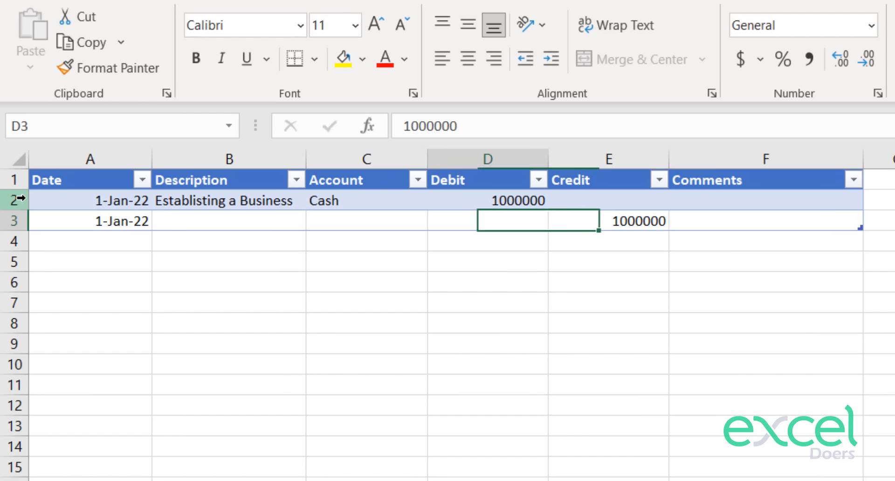
pyautogui.press('Left')
pyautogui.press('Left')
pyautogui.press('Right')
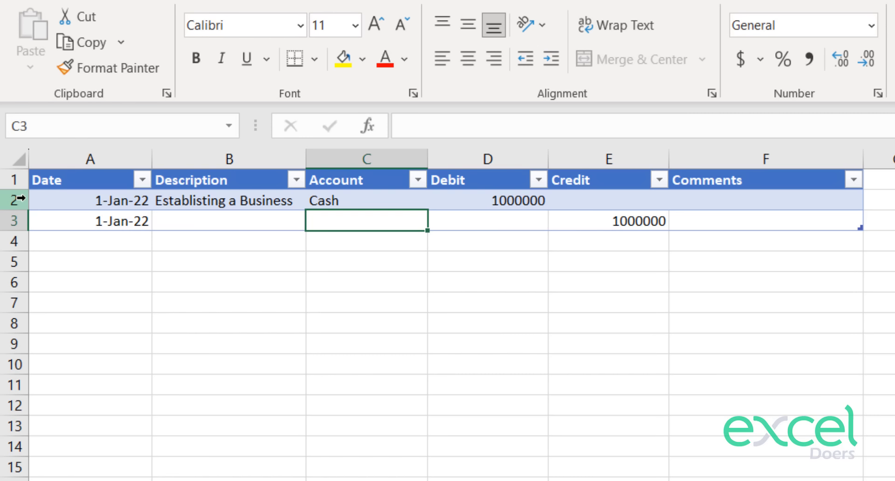
pyautogui.write('Equity -')
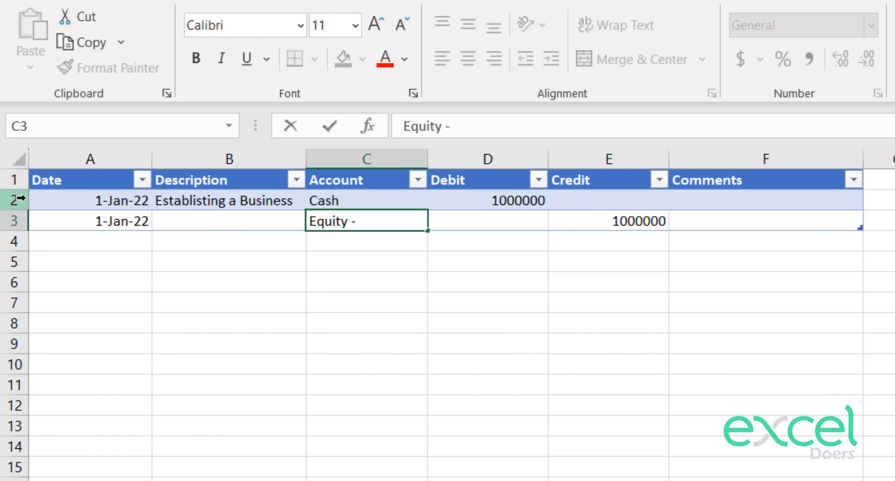
pyautogui.write(' Owais')
pyautogui.press('Return')
# Copy the description from B2 into B3 of the credit line.
pyautogui.press('Up')
pyautogui.press('Up')
pyautogui.press('Left')
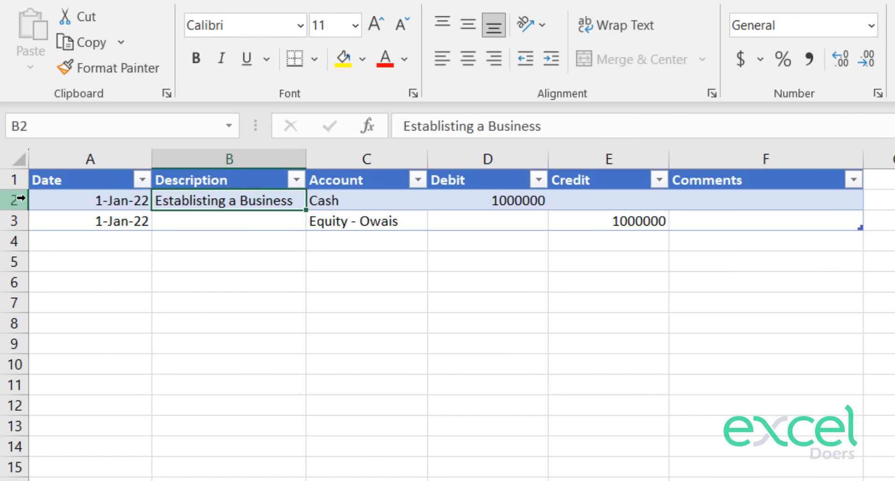
pyautogui.hotkey('ctrl', 'c')
pyautogui.press('Down')
pyautogui.hotkey('ctrl', 'v')
pyautogui.press('Escape')
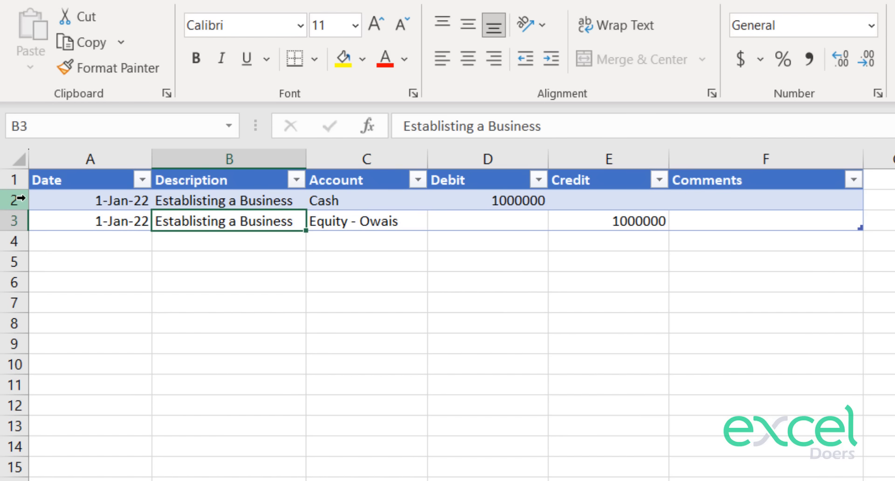
pyautogui.click(357, 217)
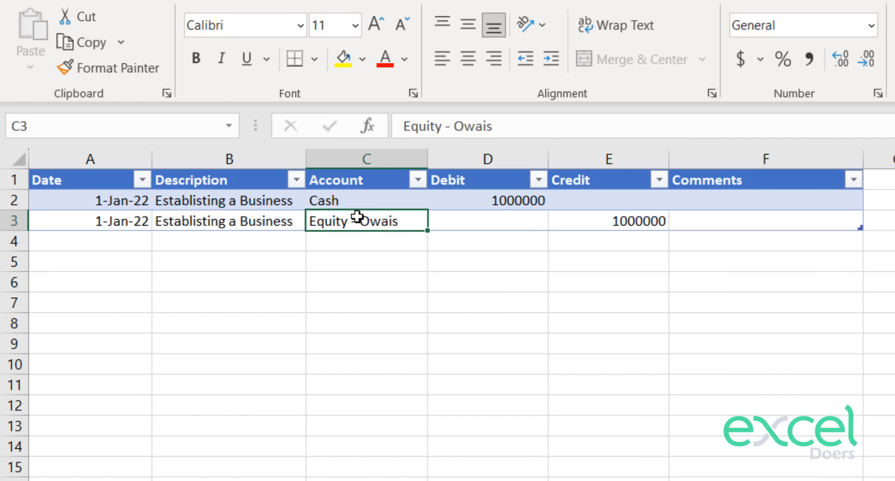
pyautogui.click(663, 221)
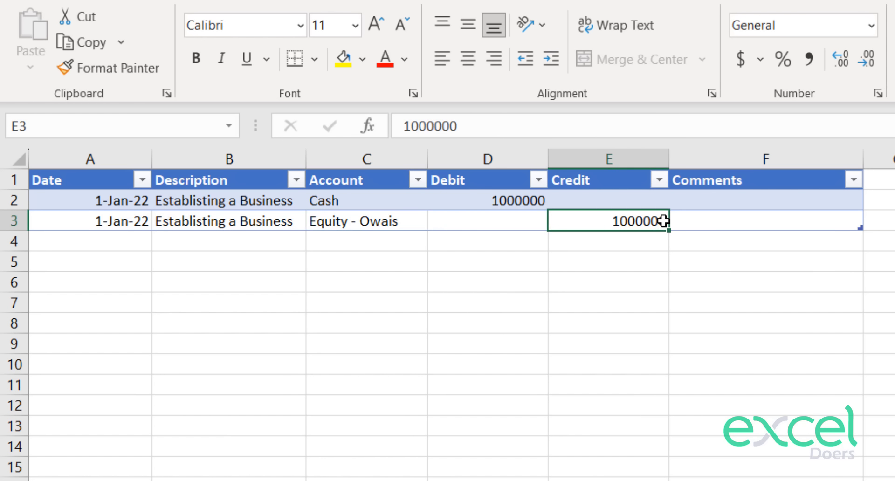
pyautogui.click(616, 170)
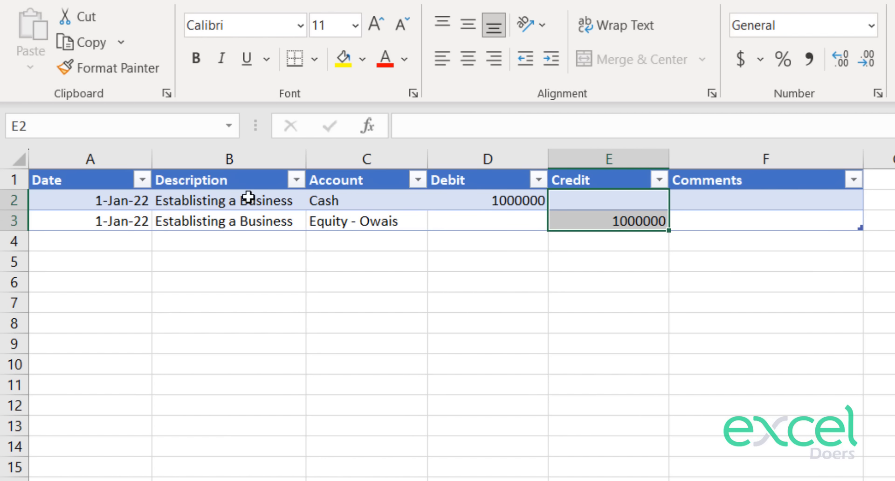
pyautogui.click(357, 196)
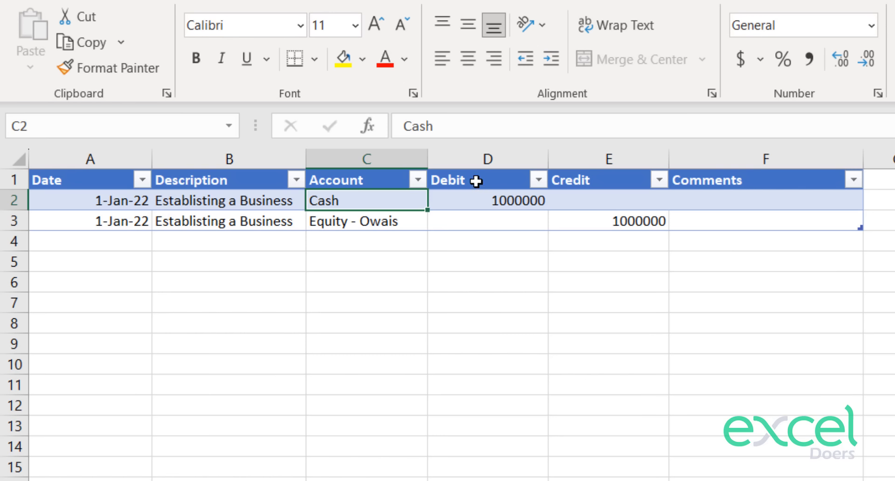
pyautogui.moveTo(350, 199); pyautogui.dragTo(356, 218)
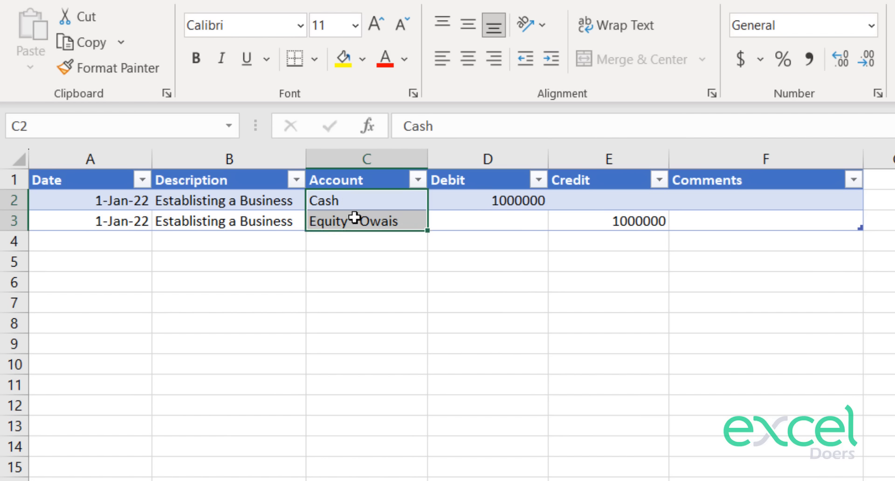
pyautogui.click(90, 480)
pyautogui.click(212, 480)
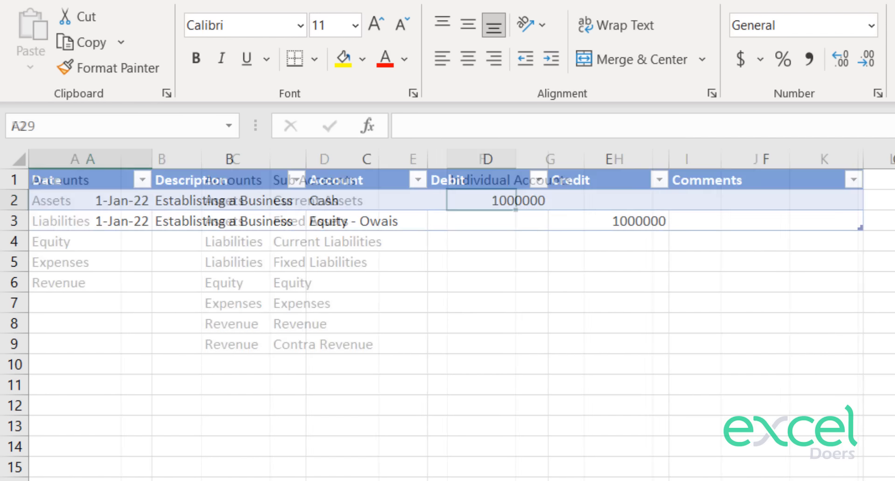
# Copy the two account names from C2:C3 of the journal and paste them as values under Individual Accounts, starting in F2.
pyautogui.click(324, 198)
pyautogui.moveTo(324, 198); pyautogui.dragTo(331, 221)
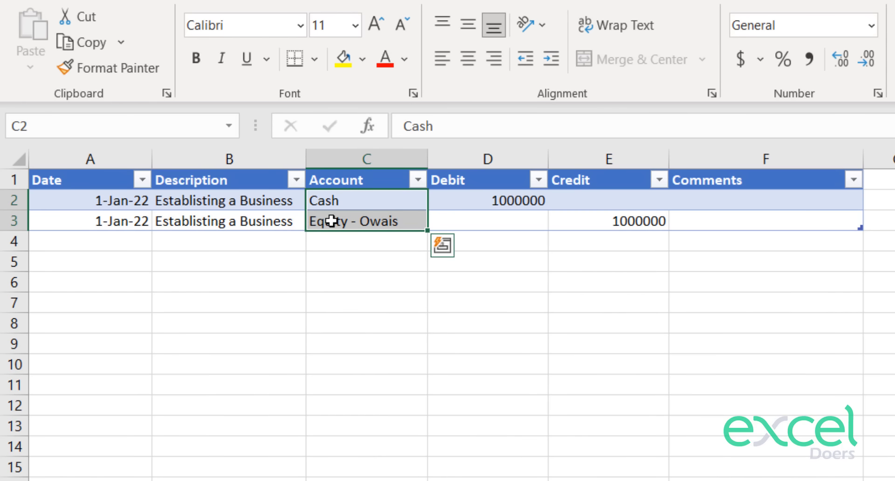
pyautogui.hotkey('ctrl', 'c')
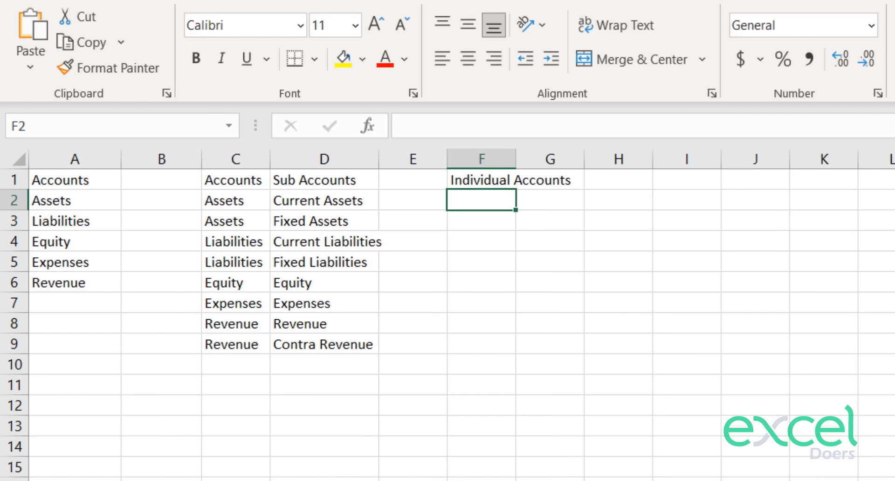
pyautogui.rightClick(481, 202)
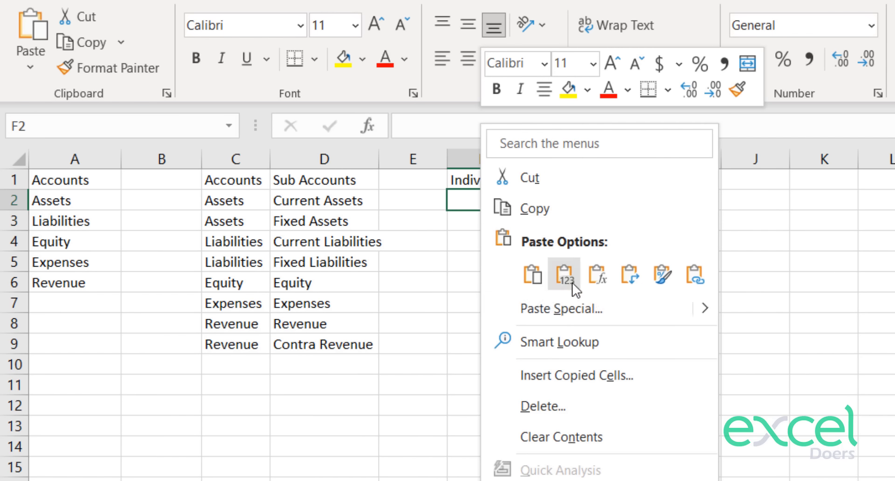
pyautogui.click(557, 327)
pyautogui.click(588, 319)
pyautogui.click(475, 199)
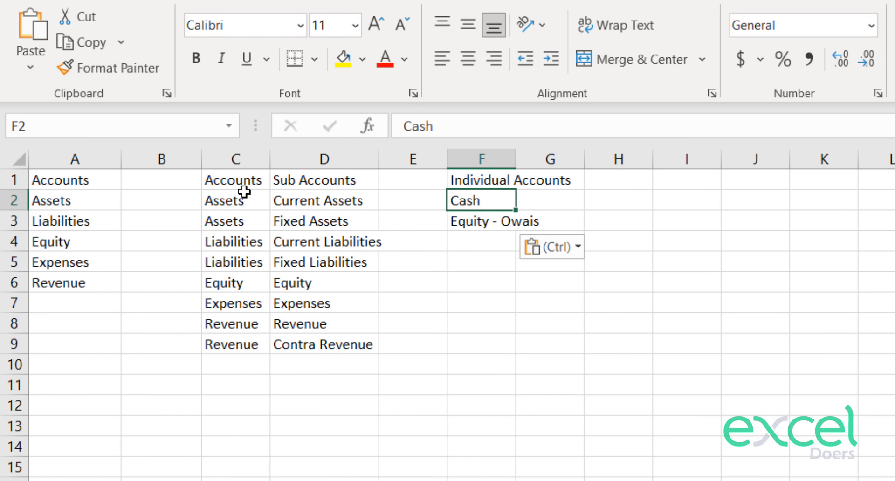
# Copy "Current Assets" from D2 into G2 beside Cash, and widen columns F and G to fit their text.
pyautogui.click(296, 202)
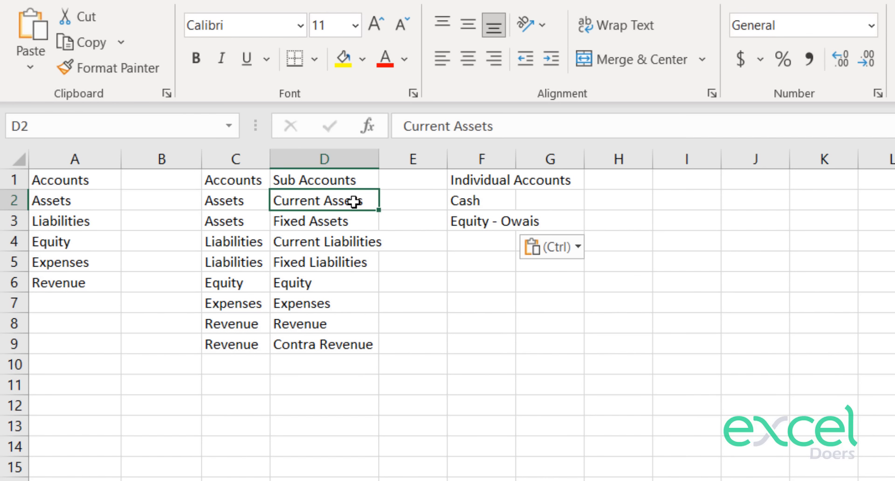
pyautogui.hotkey('ctrl', 'c')
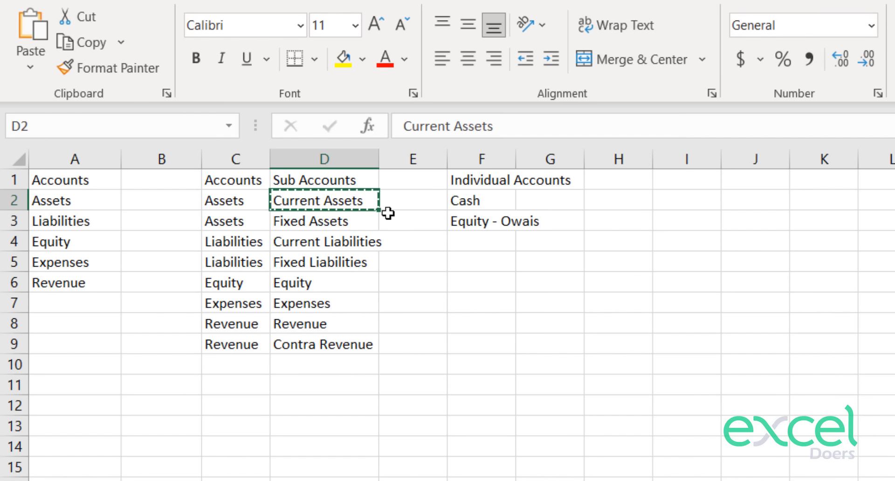
pyautogui.rightClick(552, 204)
pyautogui.click(605, 266)
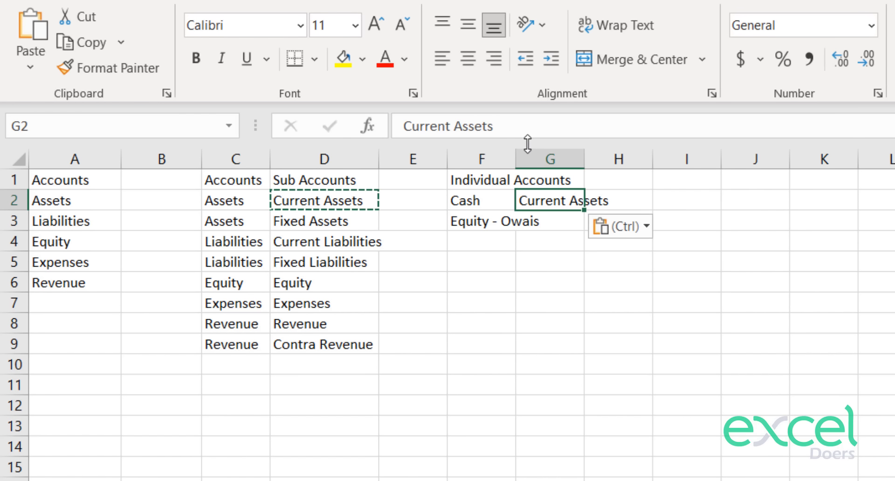
pyautogui.moveTo(515, 158); pyautogui.dragTo(576, 156)
pyautogui.doubleClick(644, 157)
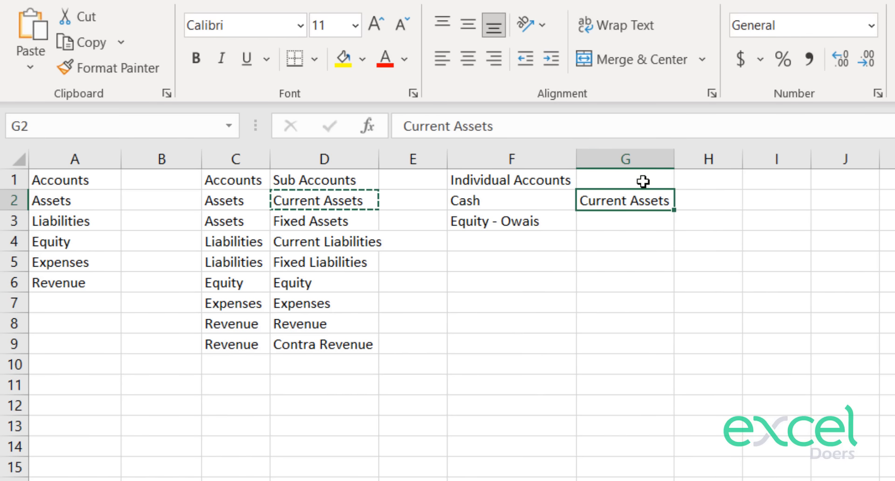
# Enter the column header "Sub Accounts" in G1.
pyautogui.click(622, 178)
pyautogui.write('S')
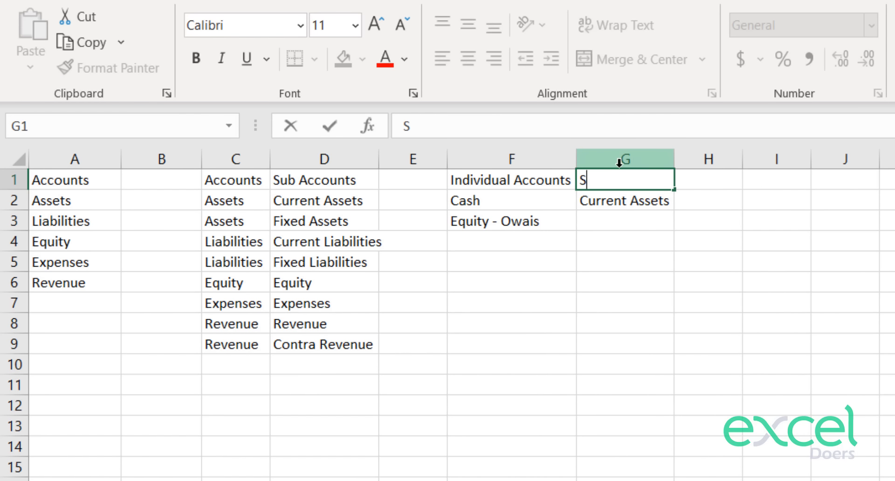
pyautogui.write('ub Accounts')
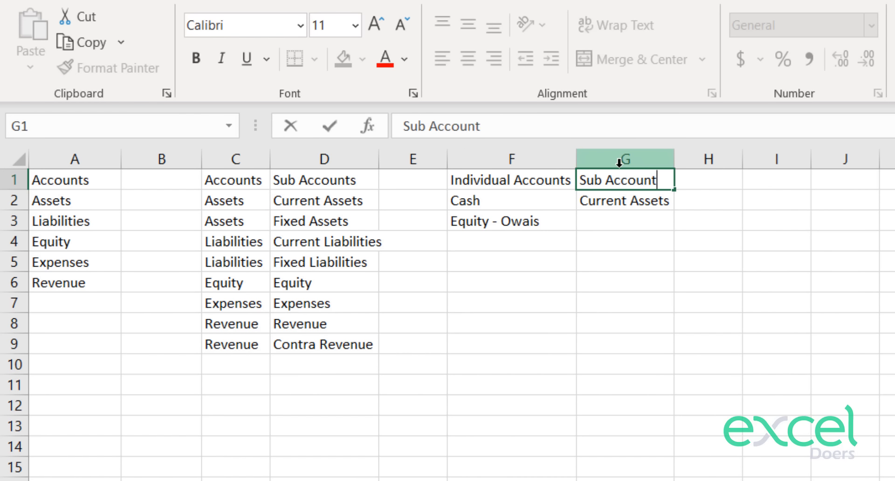
pyautogui.press('Return')
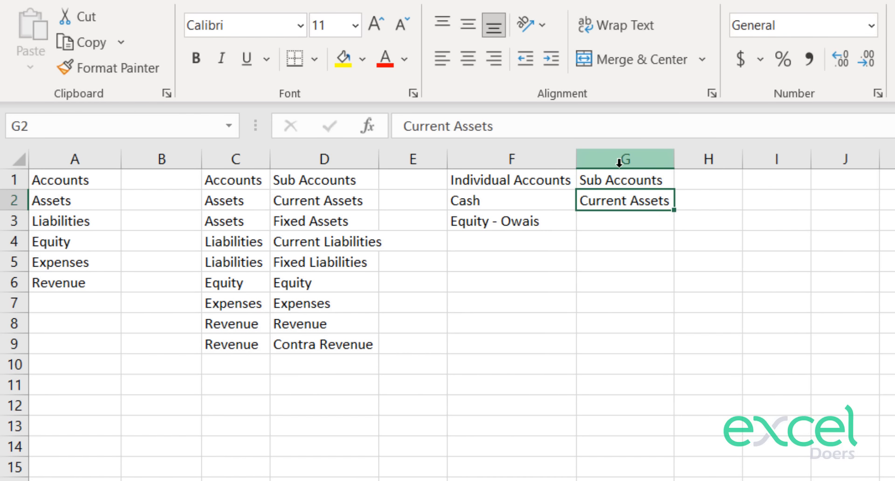
# Copy "Equity" from C6 into G3 as the sub account of the owner's equity account.
pyautogui.click(539, 219)
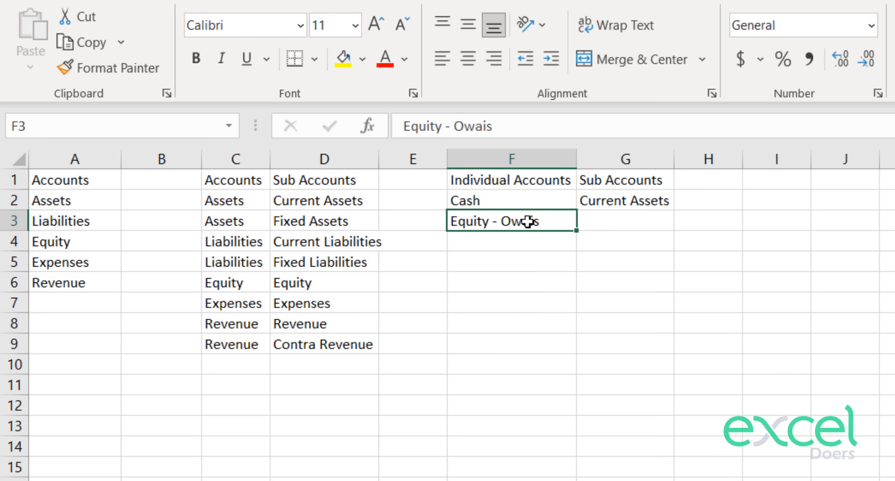
pyautogui.click(222, 282)
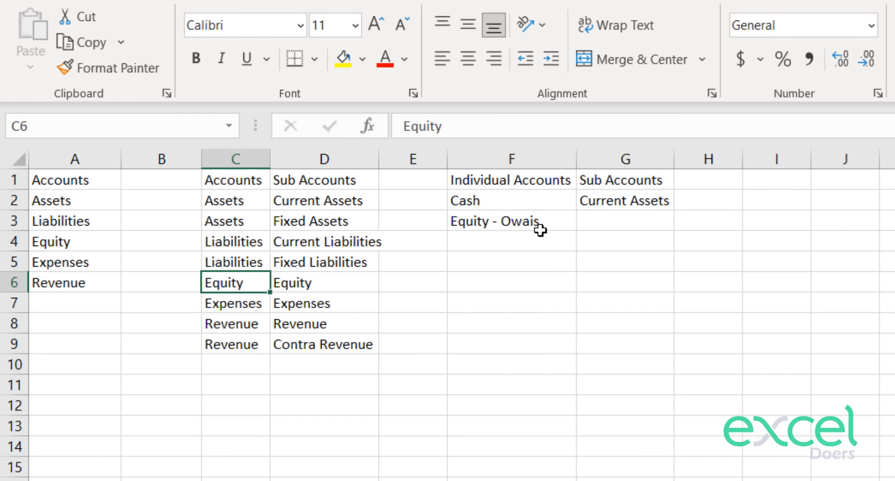
pyautogui.hotkey('ctrl', 'c')
pyautogui.click(660, 217)
pyautogui.hotkey('ctrl', 'v')
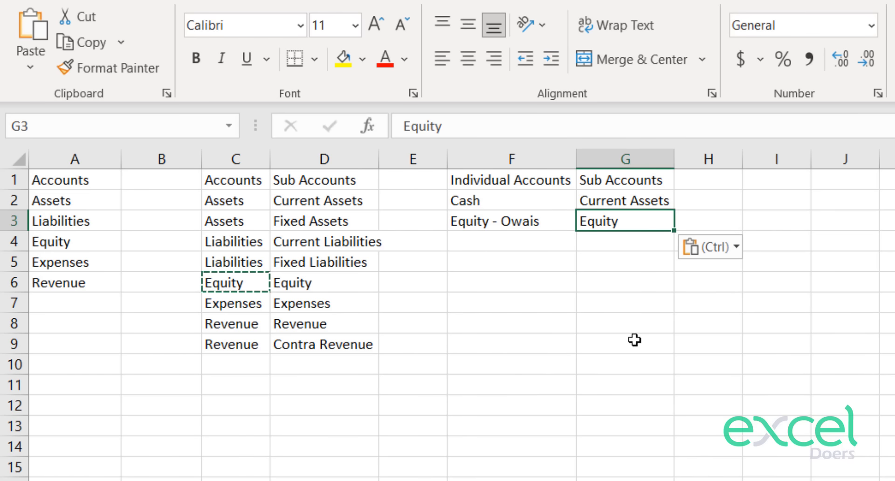
# Adjust the widths of columns F and G to give the individual account and sub account entries more room.
pyautogui.click(633, 340)
pyautogui.moveTo(585, 159); pyautogui.dragTo(555, 154)
pyautogui.moveTo(579, 159); pyautogui.dragTo(581, 158)
pyautogui.click(680, 235)
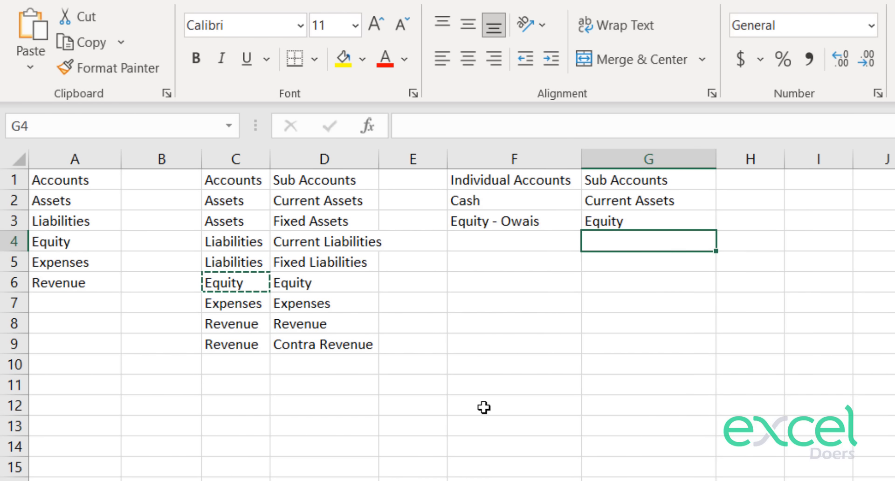
# Return to the General Entries sheet and open the Data Validation settings for the entire Account column C.
pyautogui.click(235, 480)
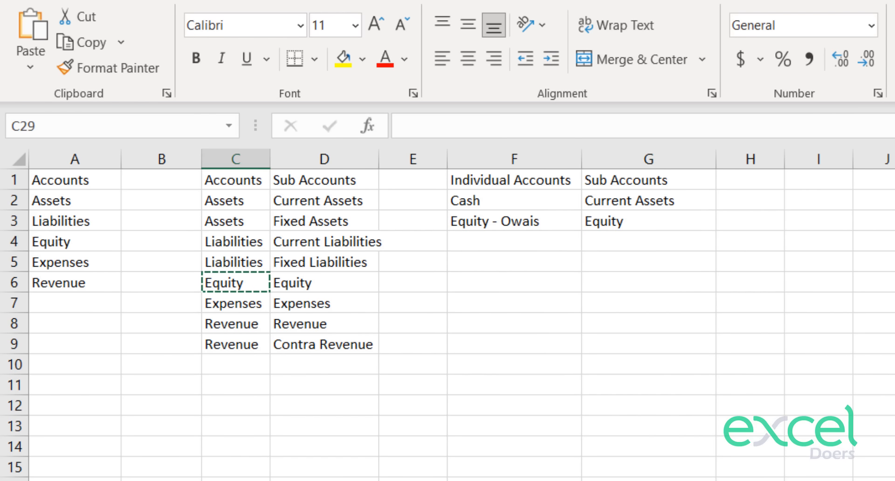
pyautogui.hotkey('ctrl', 'pageup')
pyautogui.click(724, 207)
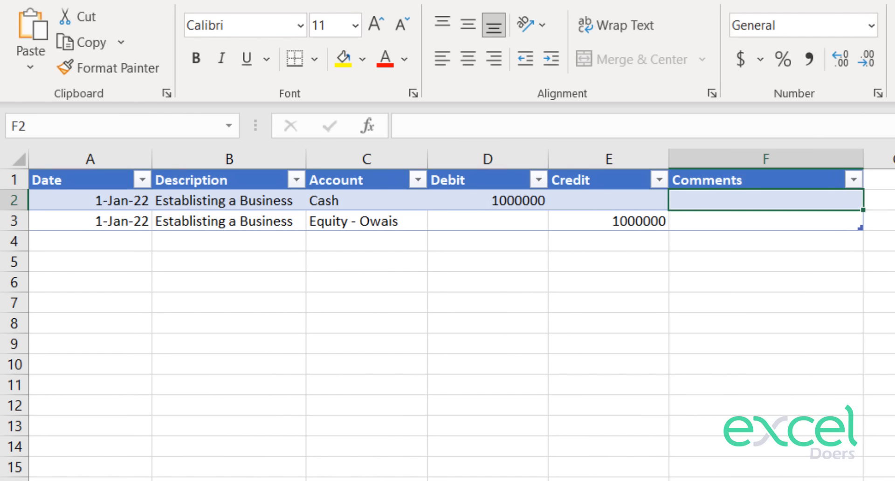
pyautogui.moveTo(348, 192); pyautogui.dragTo(351, 224)
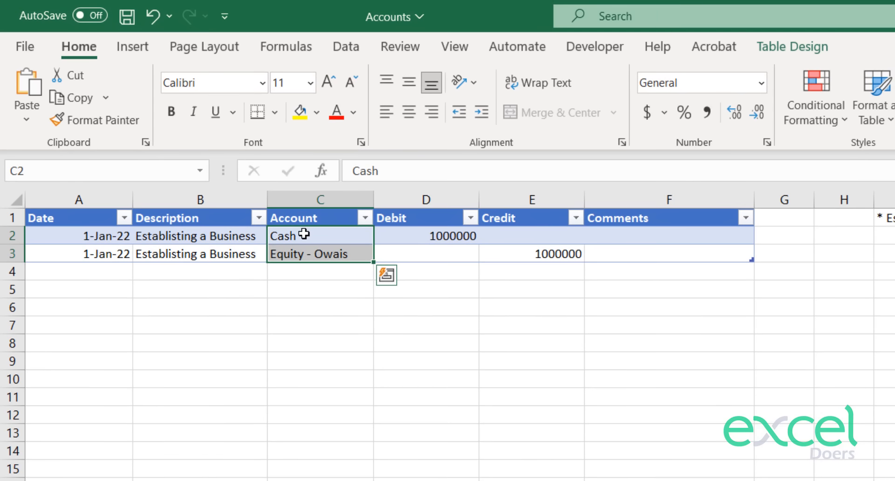
pyautogui.click(299, 201)
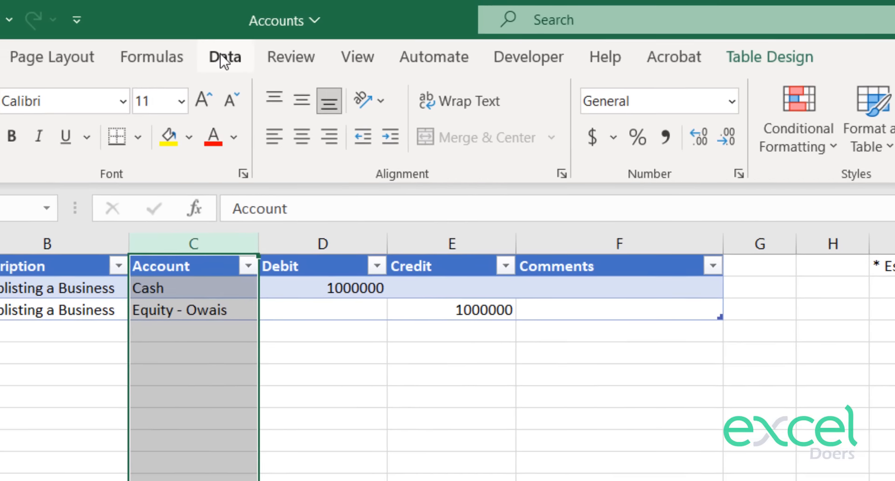
pyautogui.click(343, 49)
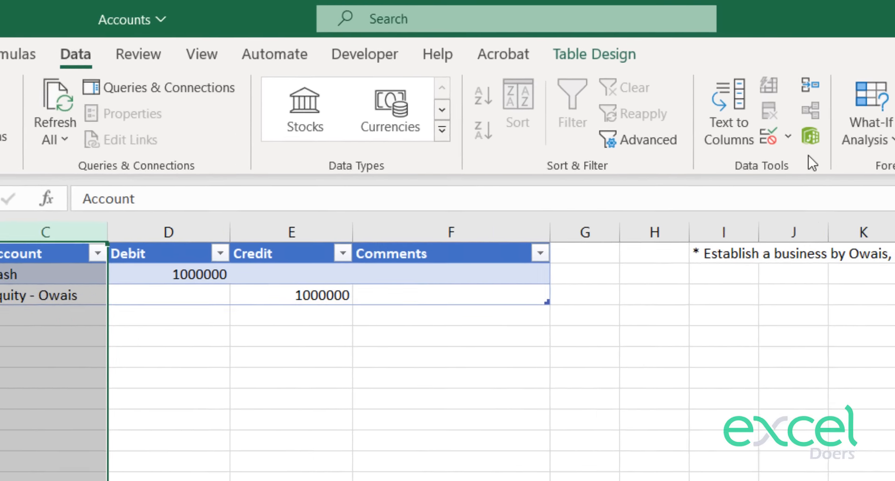
pyautogui.click(788, 136)
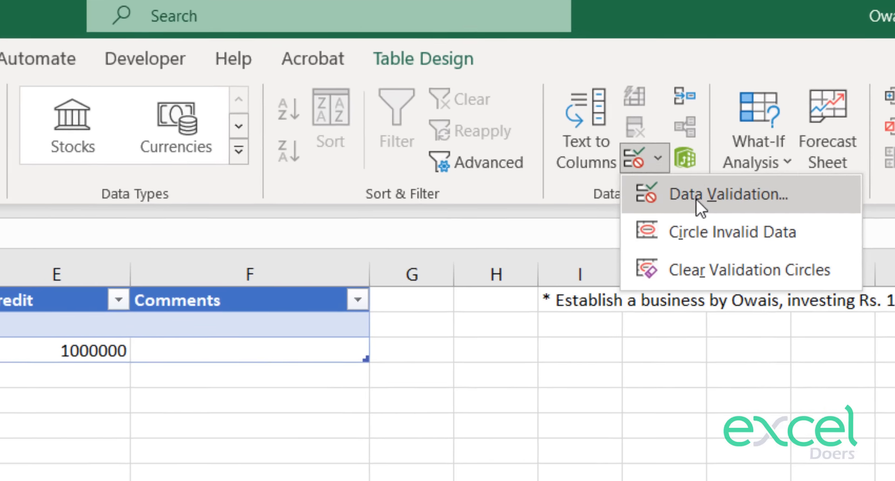
pyautogui.click(695, 195)
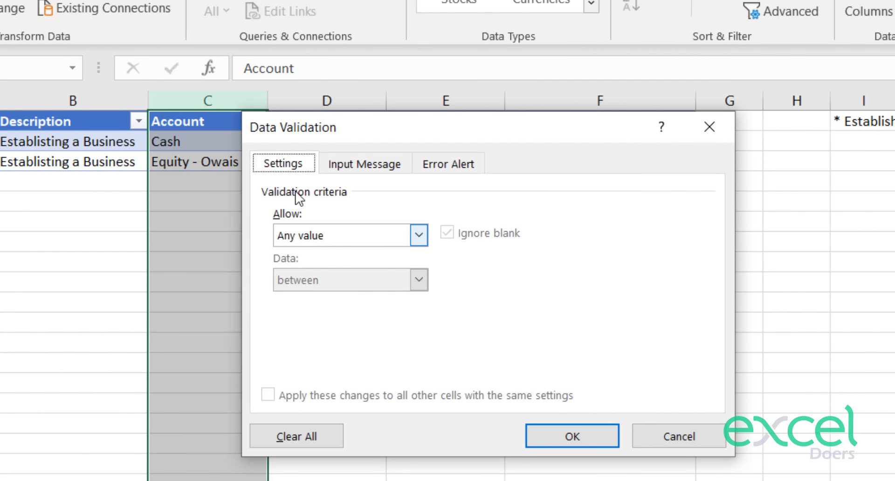
# Allow only a List sourced from cells F2:F164 of the Chart of Accounts sheet, and apply the validation.
pyautogui.click(331, 236)
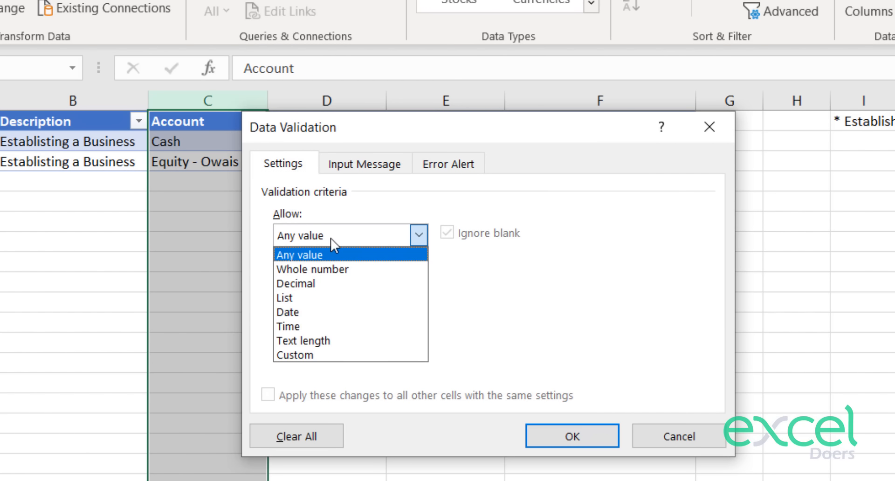
pyautogui.click(308, 300)
pyautogui.click(326, 328)
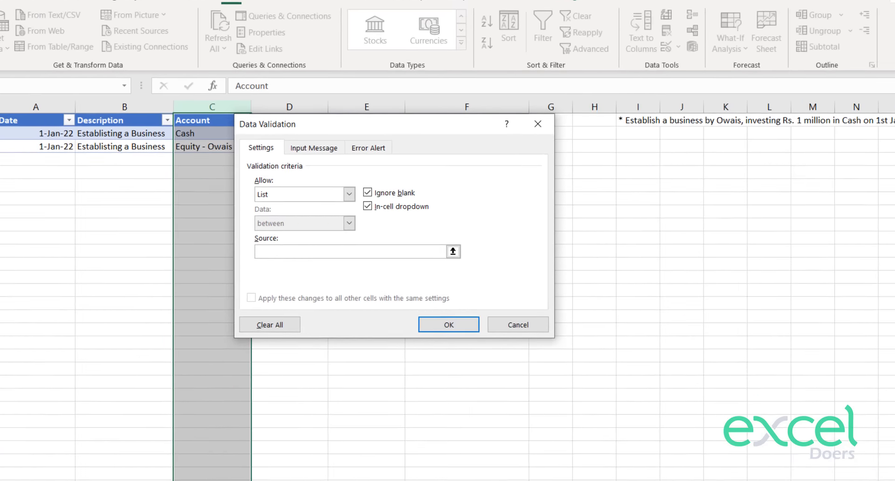
pyautogui.click(93, 465)
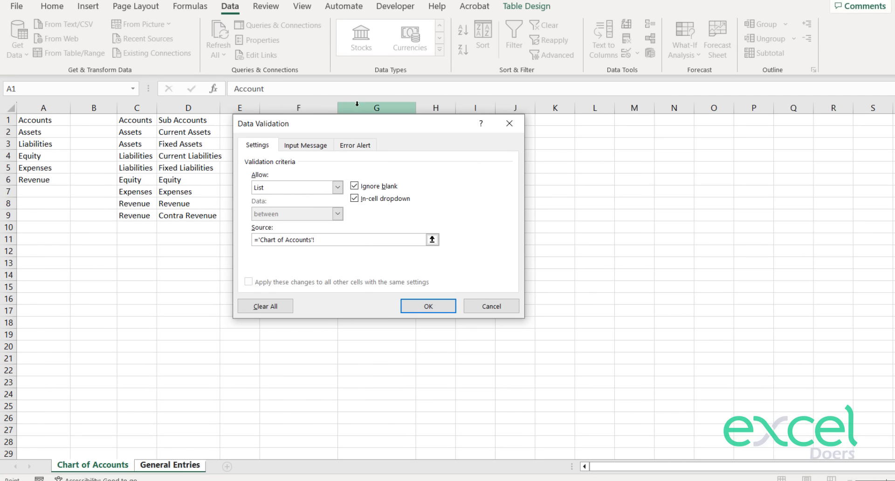
pyautogui.moveTo(374, 130); pyautogui.dragTo(674, 170)
pyautogui.moveTo(293, 135); pyautogui.dragTo(298, 445)
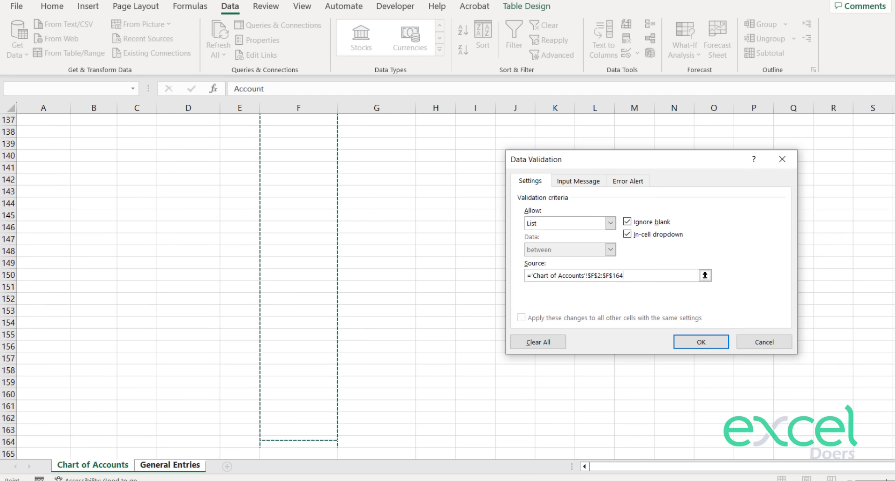
pyautogui.click(701, 341)
pyautogui.click(415, 340)
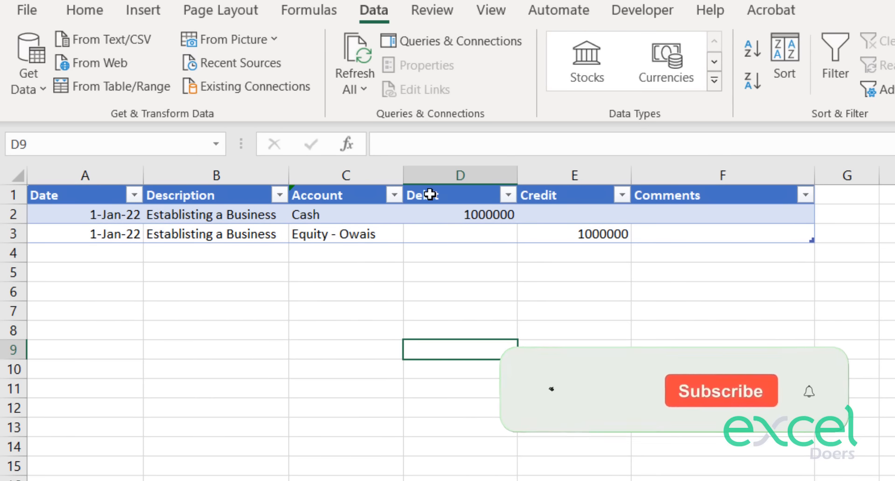
# Check the account choices offered by the in-cell lists in C2 and C3.
pyautogui.click(400, 214)
pyautogui.click(409, 214)
pyautogui.click(409, 215)
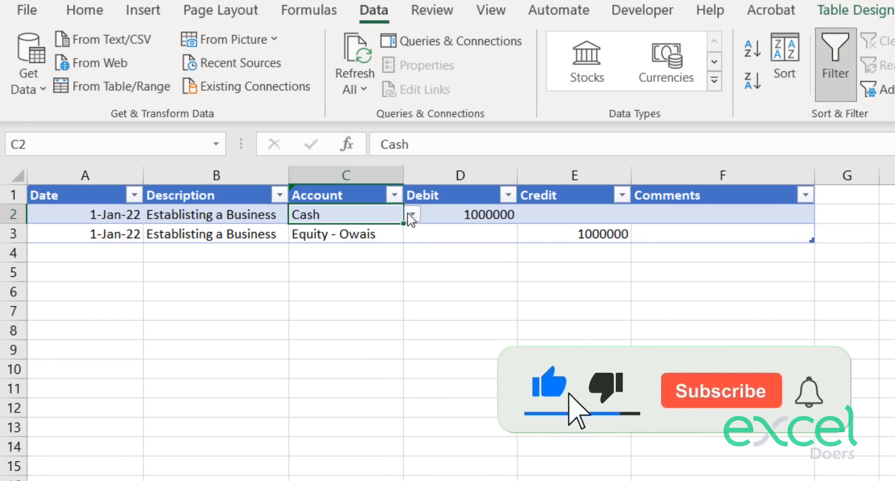
pyautogui.click(400, 234)
pyautogui.click(412, 234)
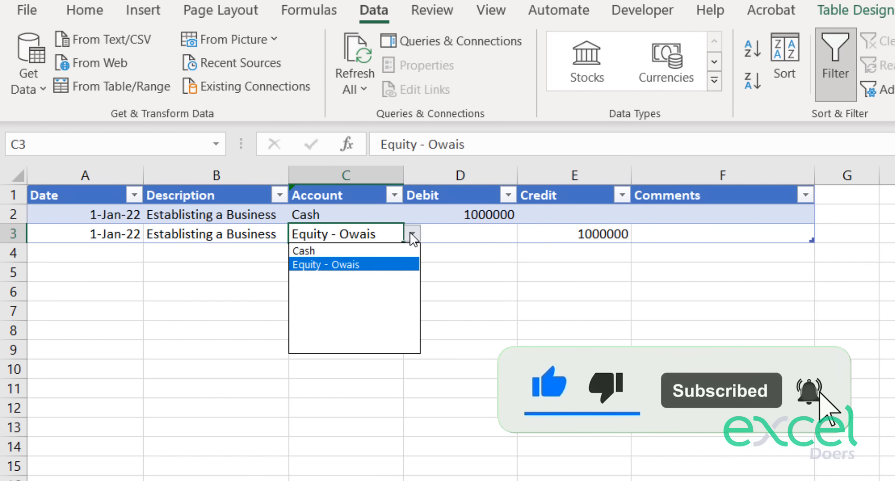
pyautogui.click(413, 235)
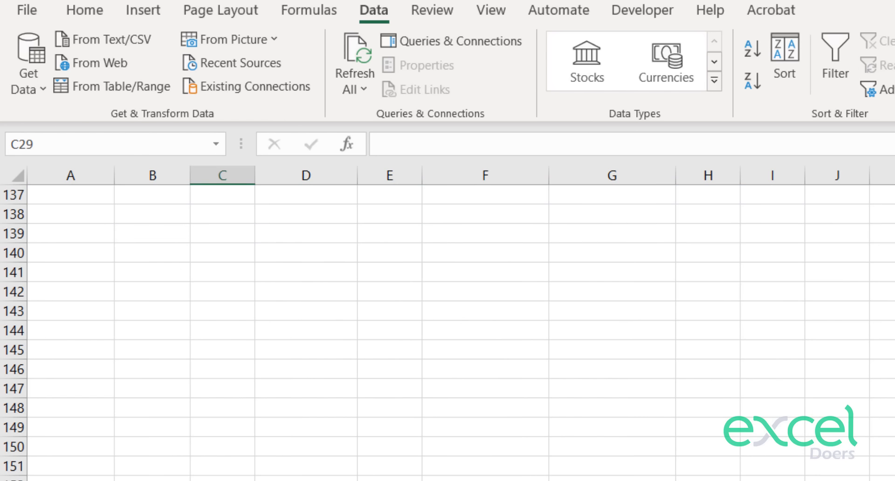
pyautogui.scroll(8, 409, 252)
pyautogui.click(455, 301)
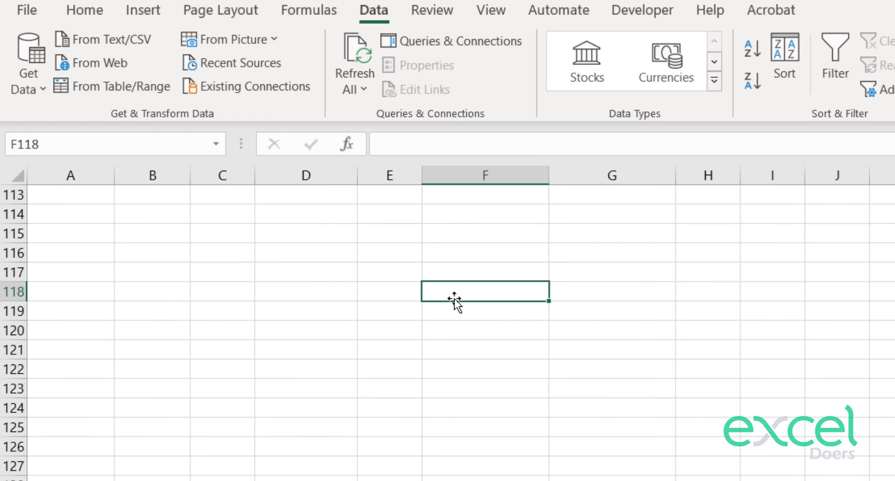
pyautogui.hotkey('ctrl', 'Up')
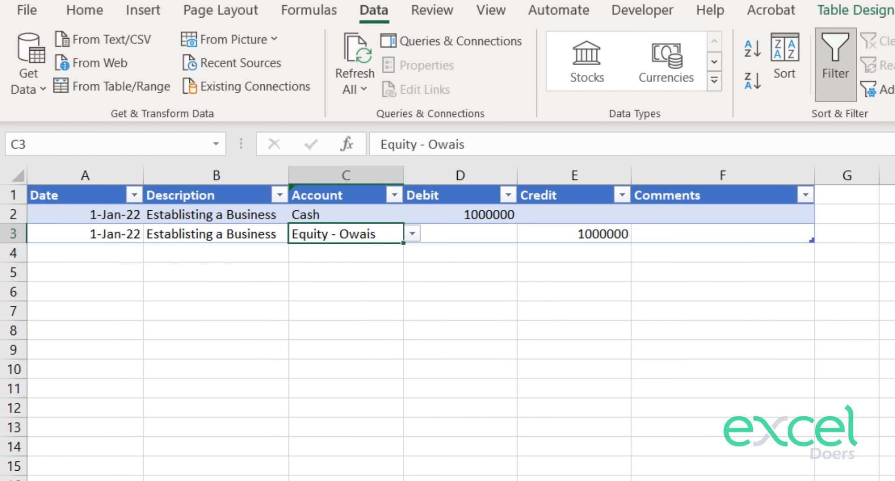
pyautogui.click(649, 295)
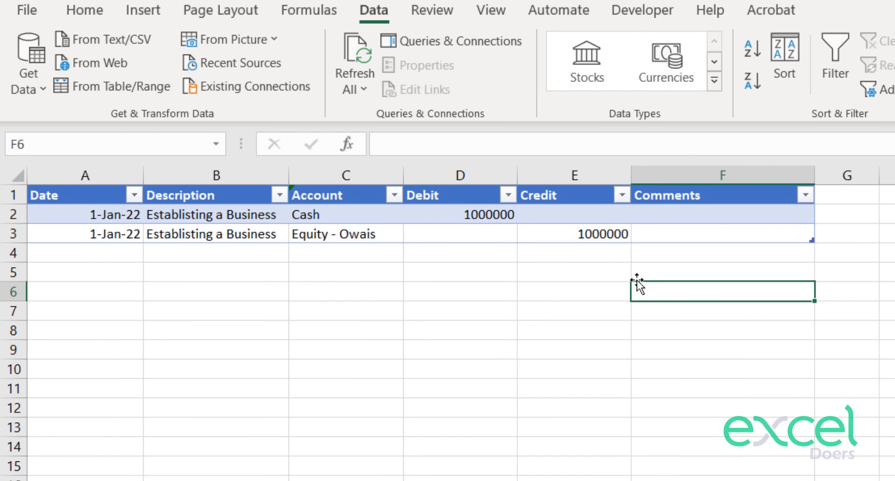
pyautogui.click(487, 216)
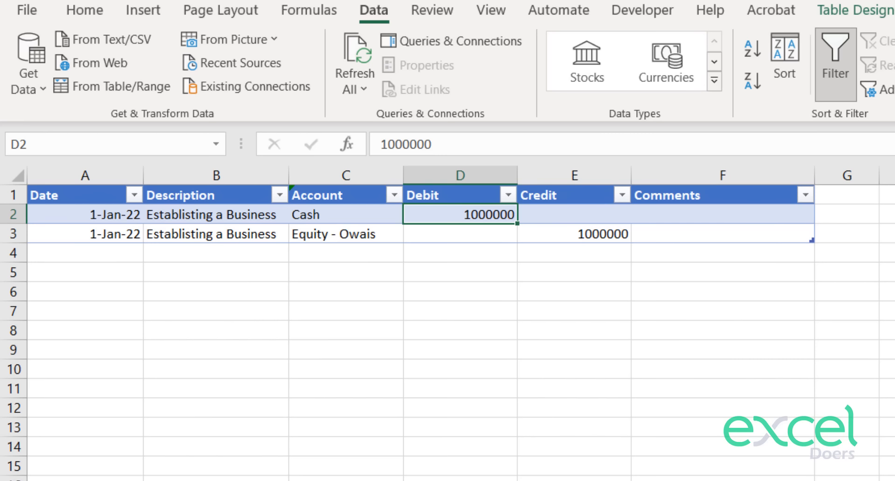
pyautogui.hotkey('ctrl', 'pagedown')
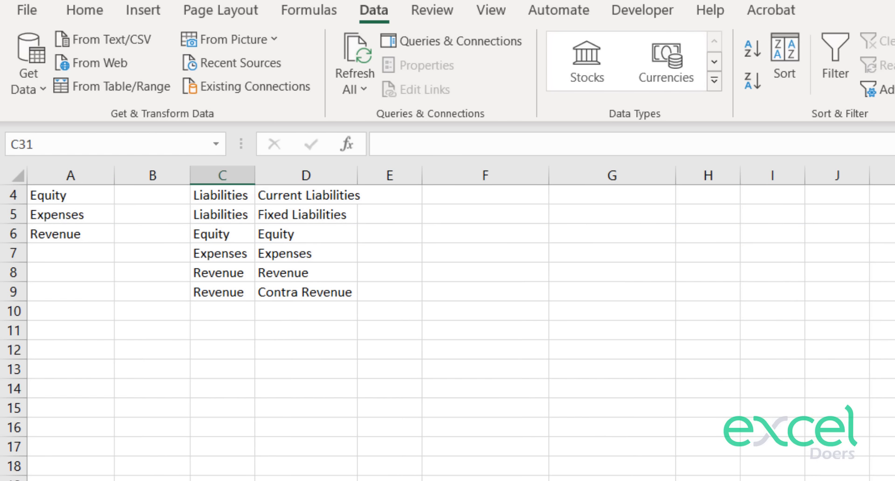
# Return to the General Entries sheet and apply the light orange banded table style with gridlines to the journal table.
pyautogui.hotkey('ctrl', 'pageup')
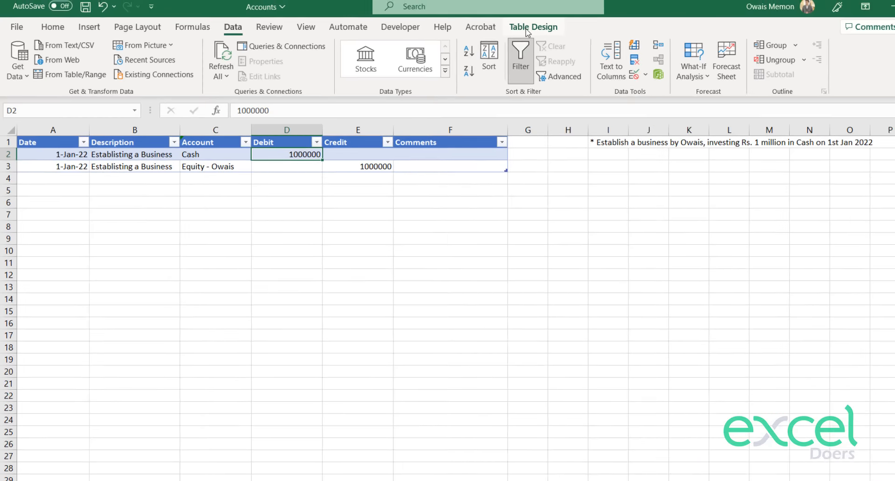
pyautogui.click(794, 20)
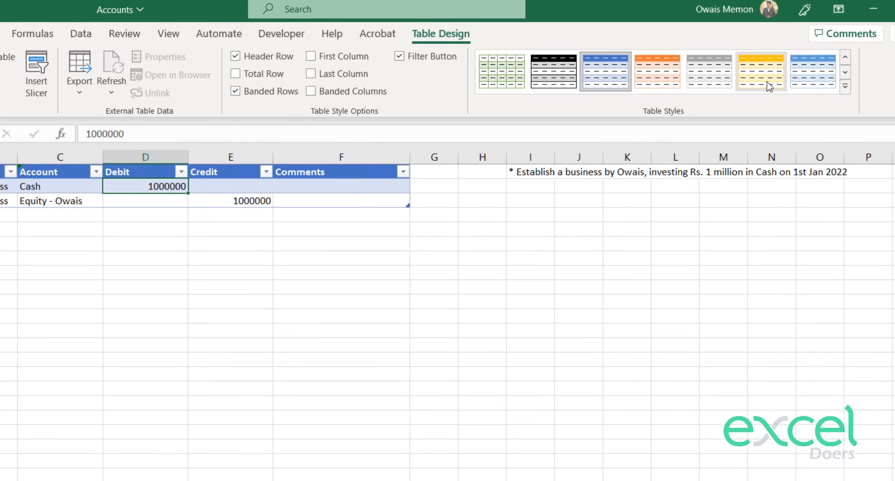
pyautogui.click(892, 89)
pyautogui.click(841, 86)
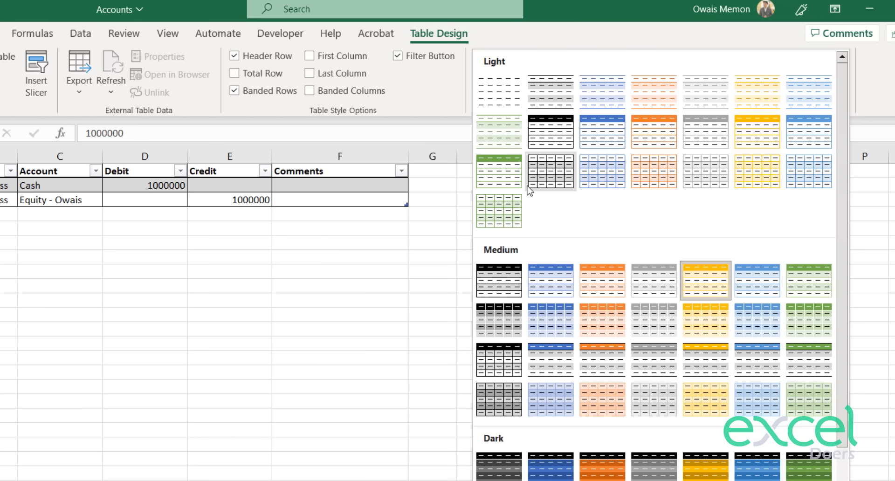
pyautogui.click(673, 178)
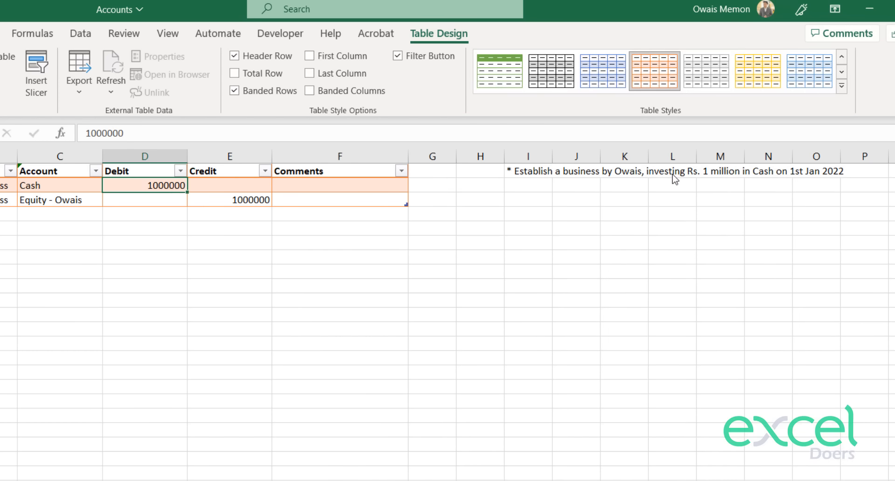
pyautogui.click(427, 317)
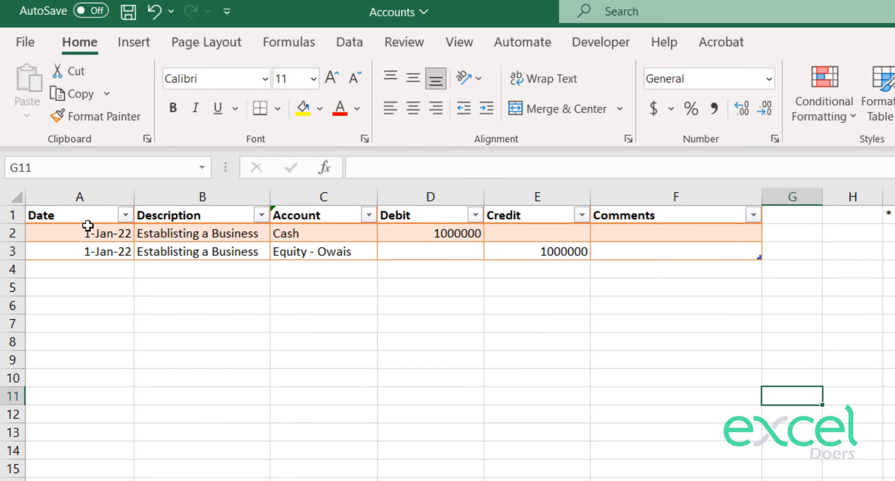
pyautogui.click(888, 212)
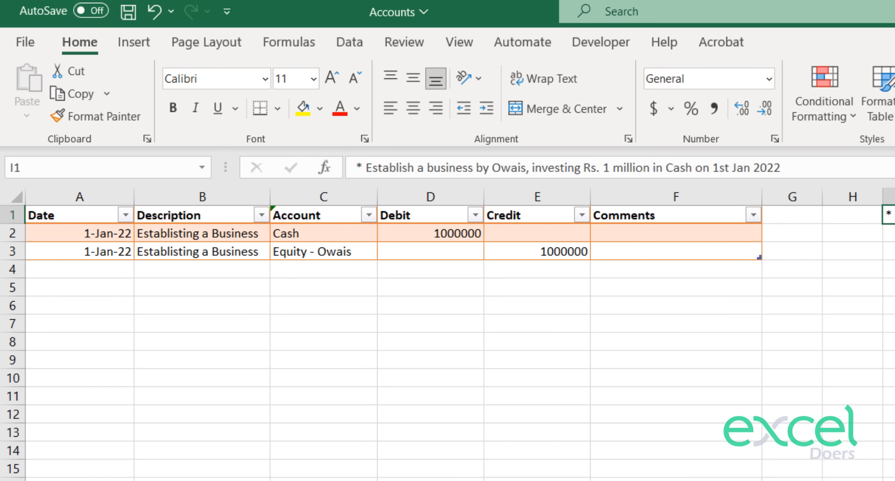
pyautogui.hotkey('shift', 'Down')
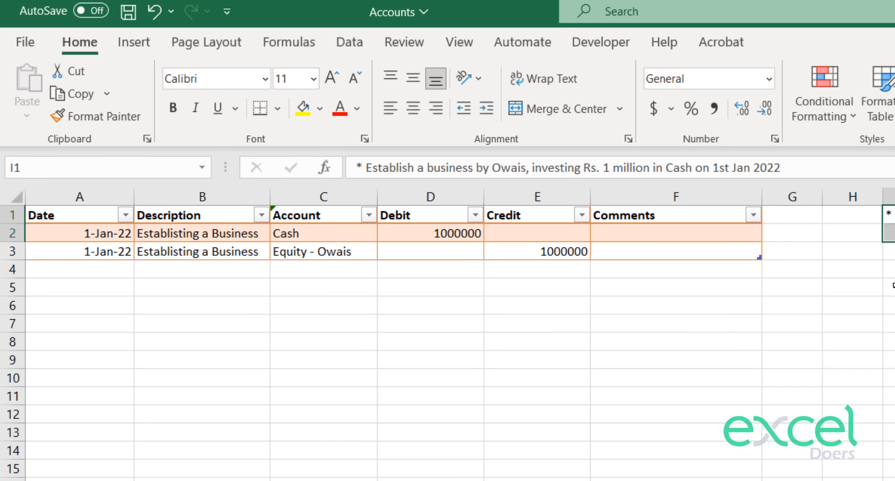
pyautogui.click(894, 286)
pyautogui.click(891, 270)
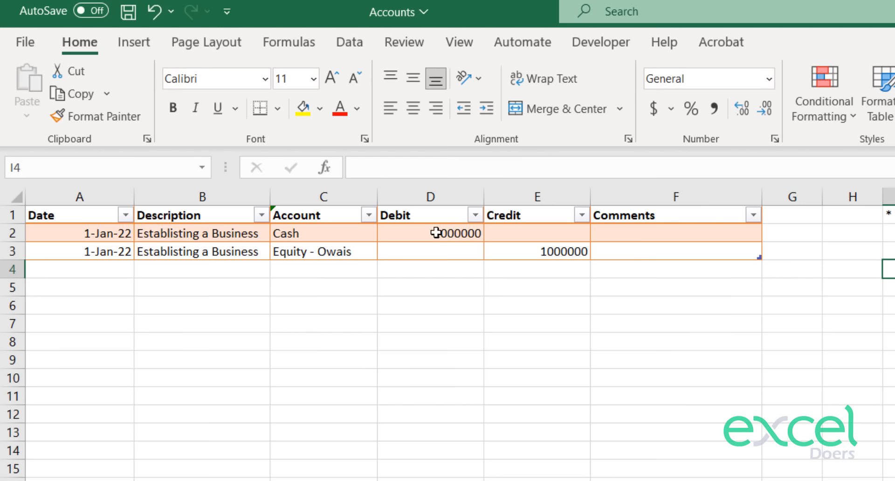
# Format the entire Debit and Credit columns with comma thousands separators and no decimal places.
pyautogui.click(564, 254)
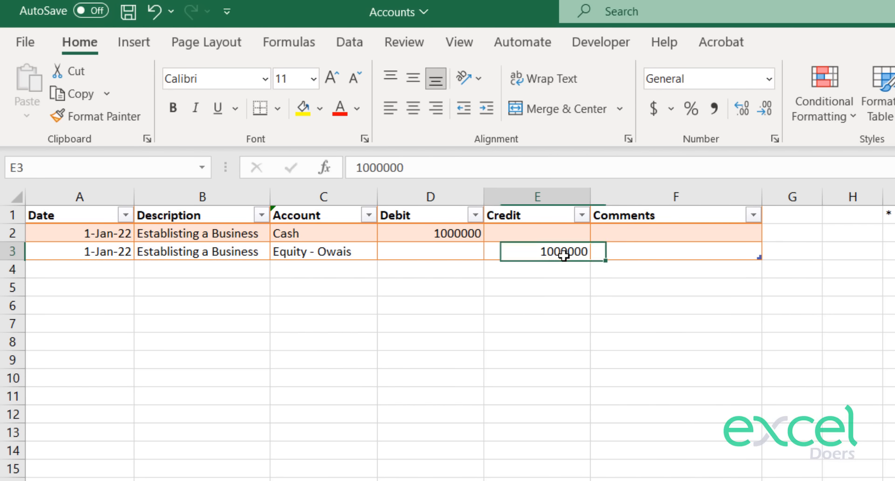
pyautogui.moveTo(563, 255); pyautogui.dragTo(429, 229)
pyautogui.moveTo(431, 194); pyautogui.dragTo(520, 187)
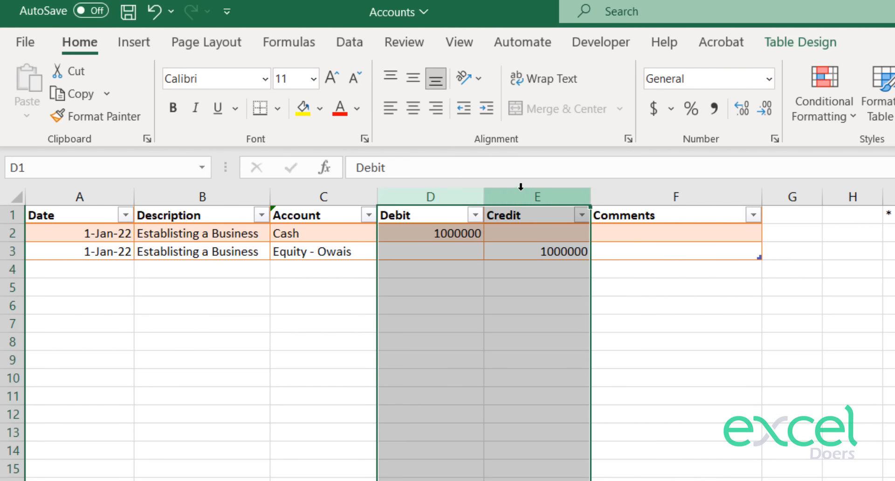
pyautogui.click(713, 109)
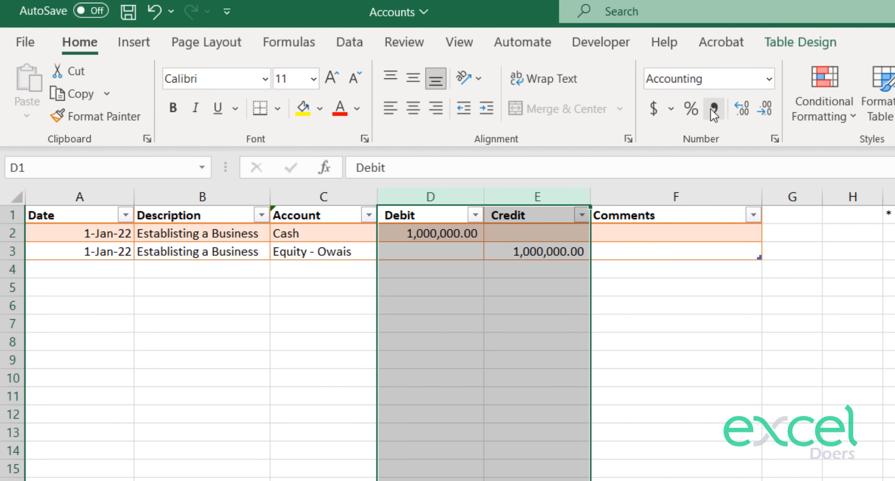
pyautogui.click(767, 112)
pyautogui.click(767, 112)
pyautogui.click(480, 251)
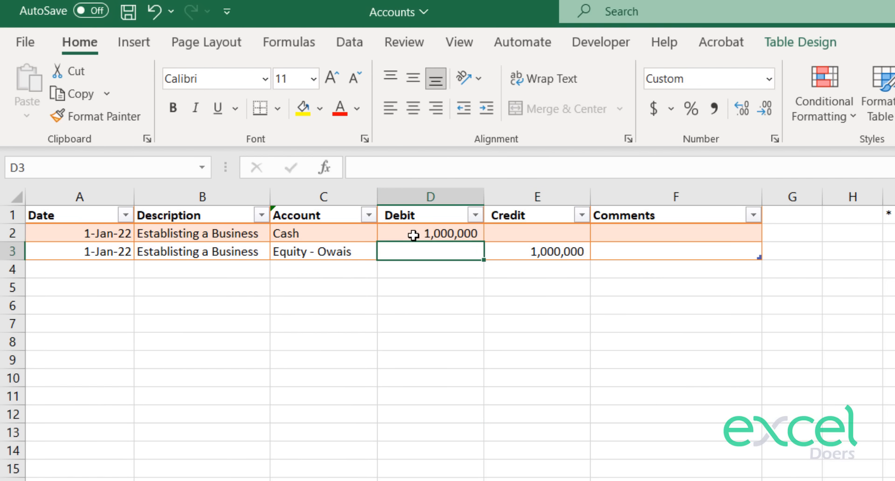
pyautogui.click(414, 234)
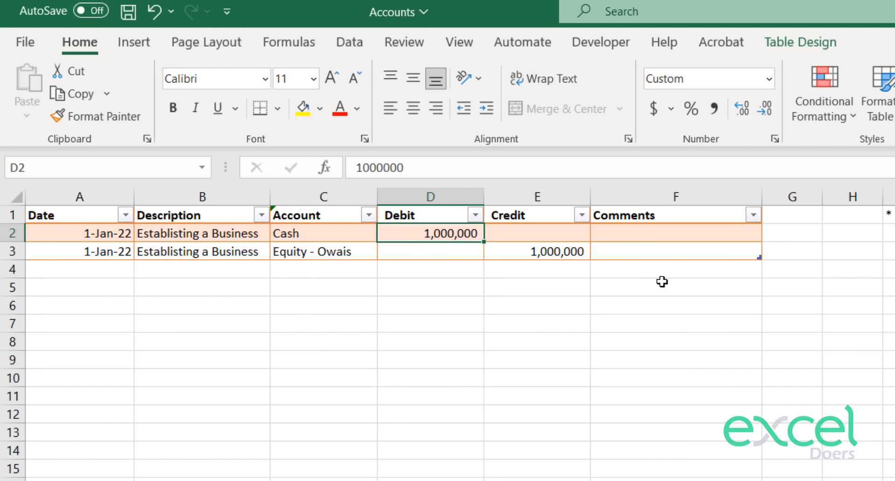
pyautogui.click(889, 254)
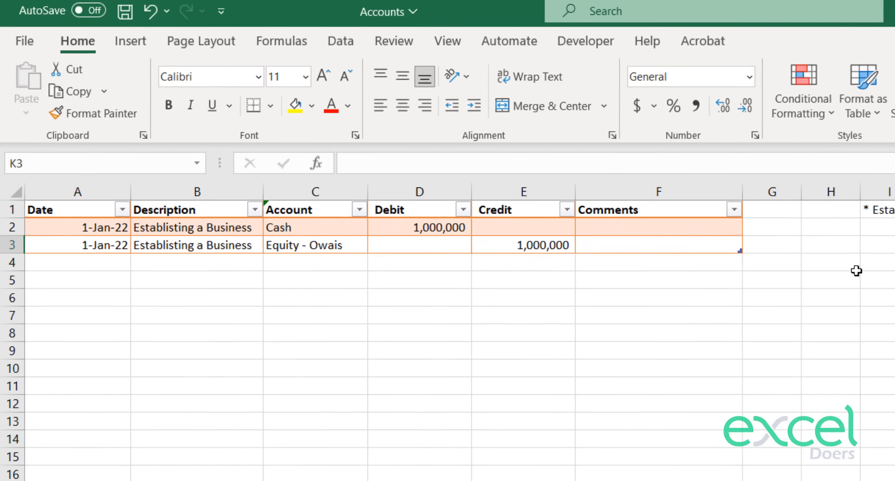
pyautogui.click(869, 265)
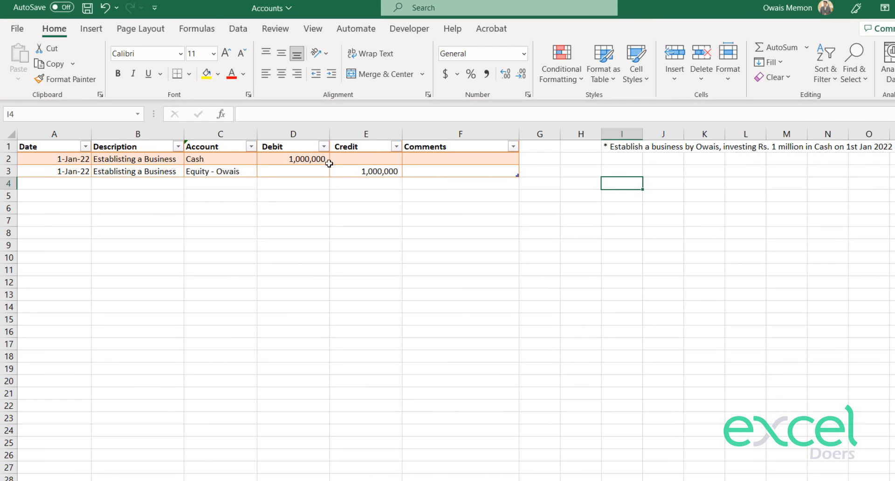
pyautogui.click(328, 162)
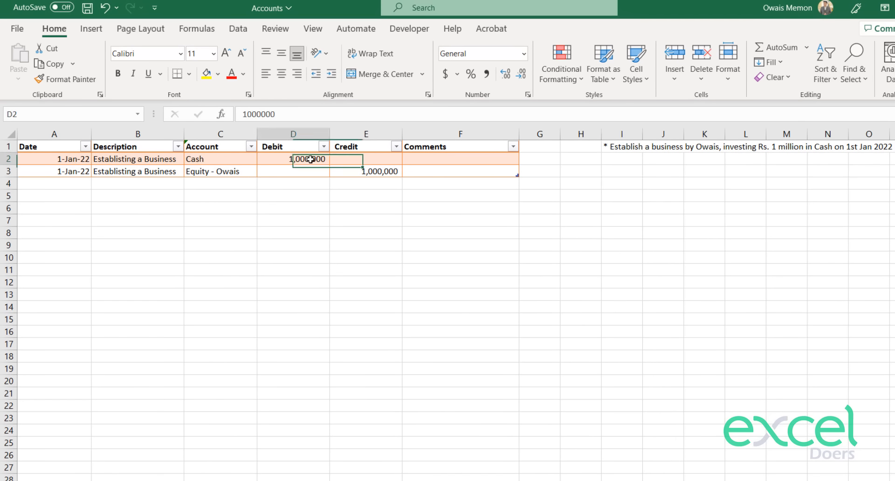
pyautogui.click(633, 187)
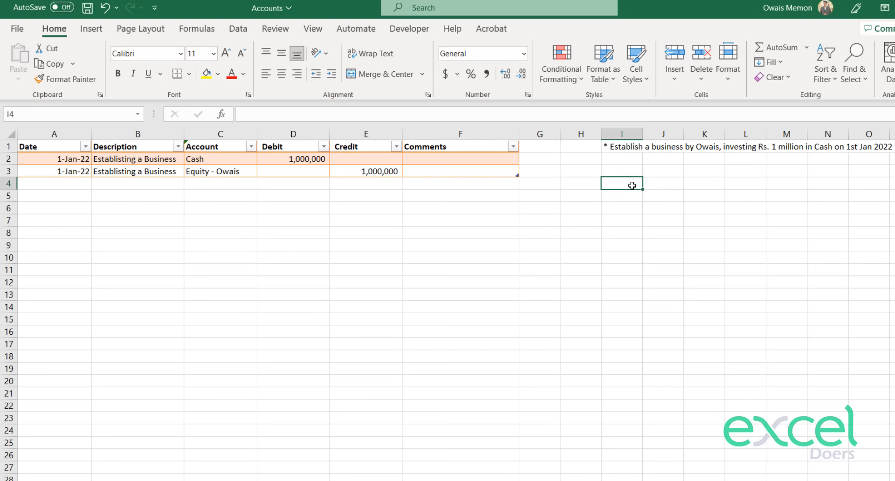
pyautogui.click(291, 159)
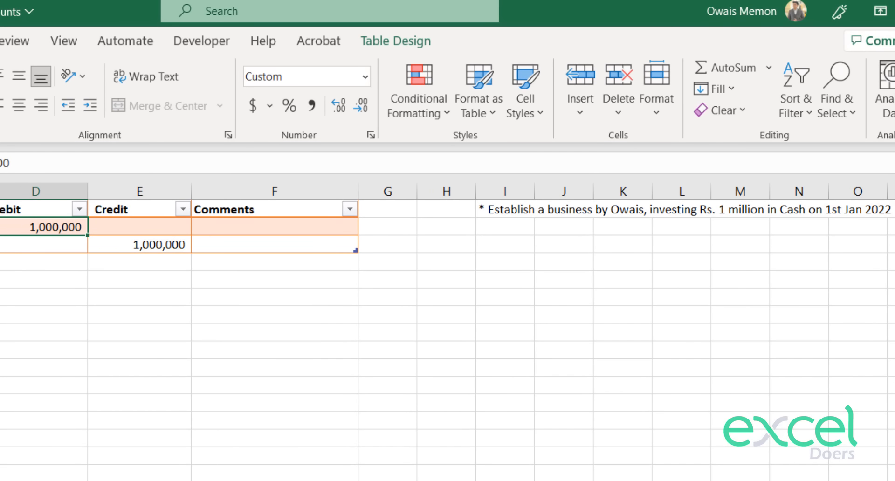
pyautogui.click(30, 256)
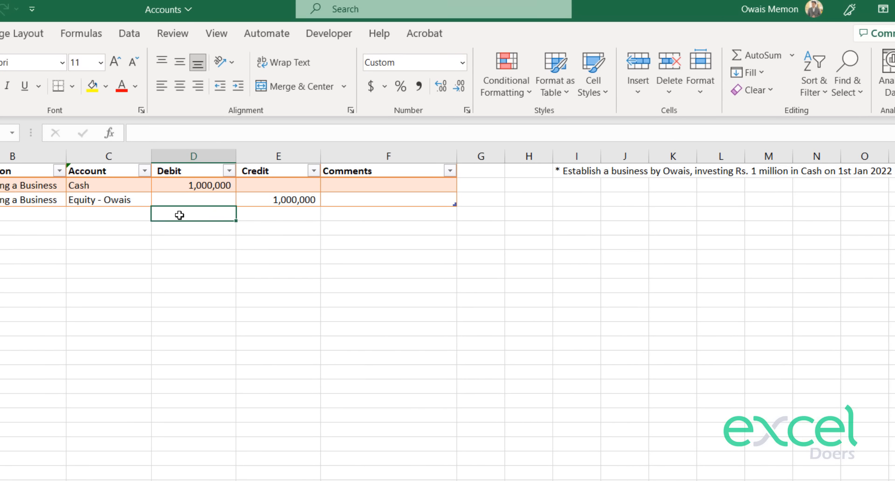
pyautogui.click(266, 226)
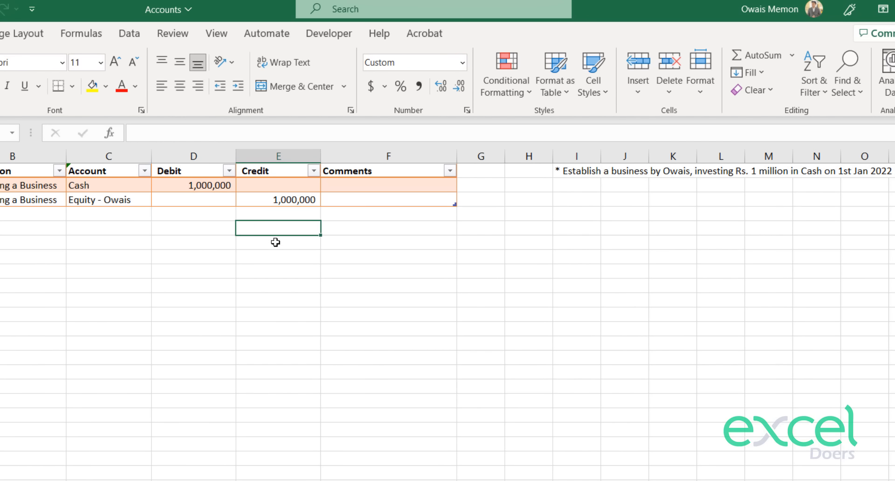
# Check the account choices offered by the in-cell list in C4.
pyautogui.click(130, 209)
pyautogui.click(158, 214)
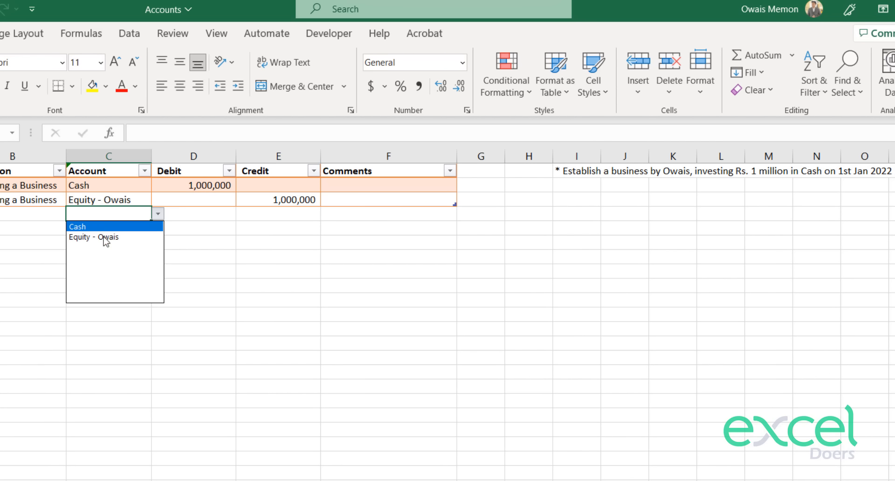
pyautogui.press('Escape')
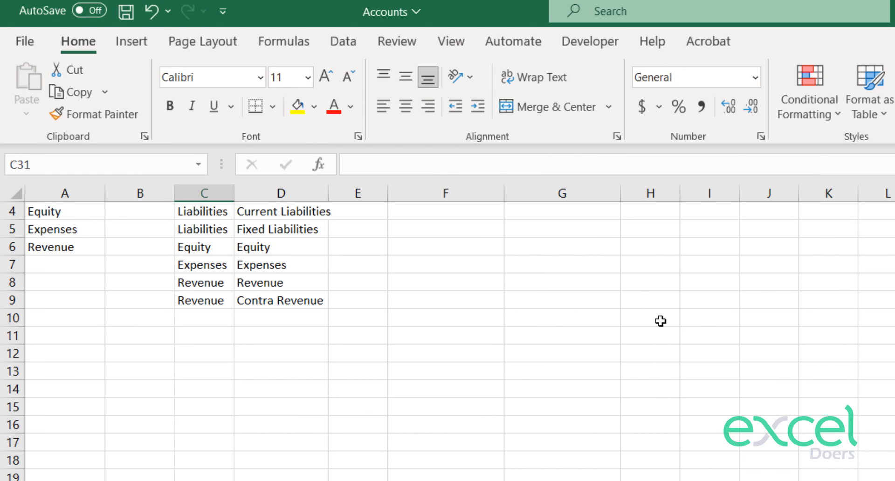
# On the Chart of Accounts sheet, add an individual account in F4 named "Bank -" followed by the bank account number.
pyautogui.scroll(1, 661, 321)
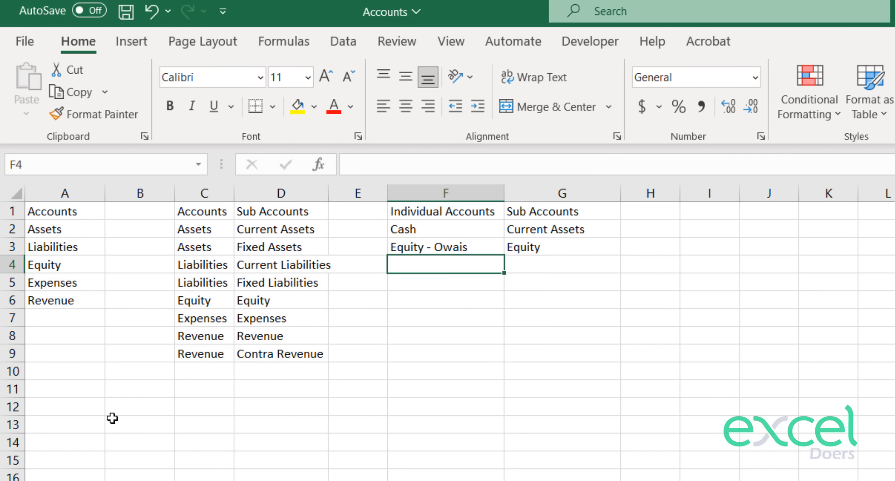
pyautogui.write('Bank')
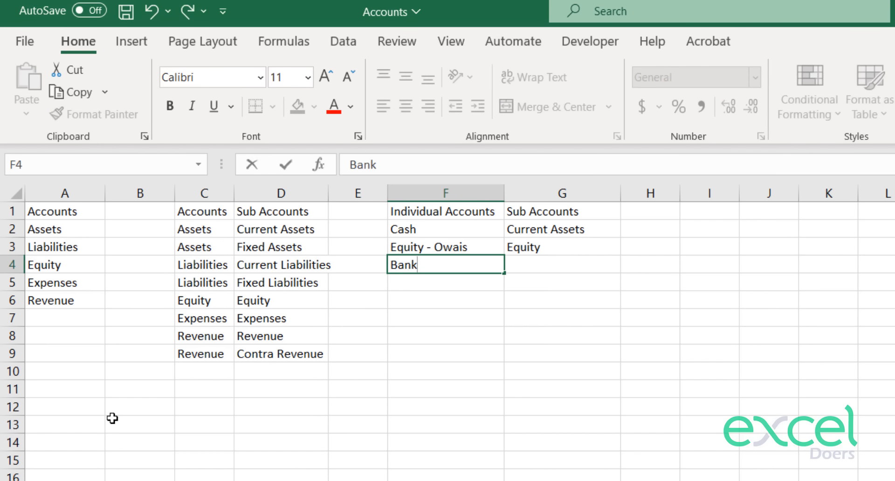
pyautogui.press('Return')
pyautogui.doubleClick(423, 266)
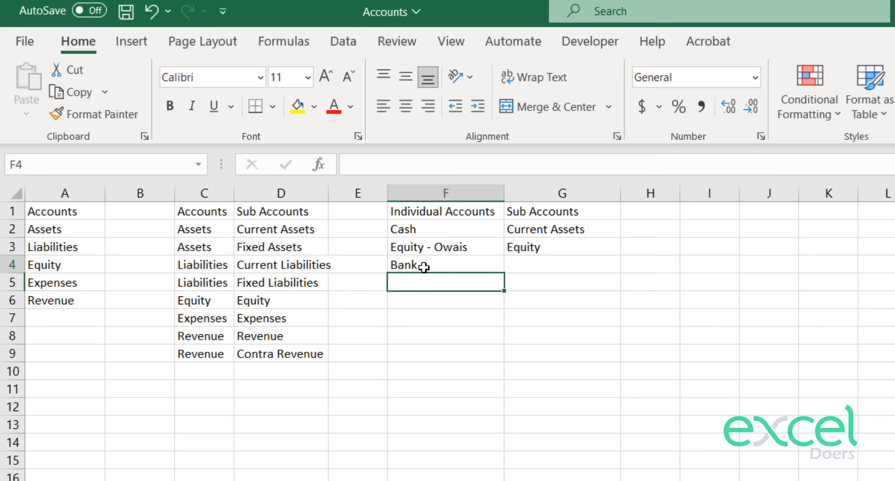
pyautogui.write('- ')
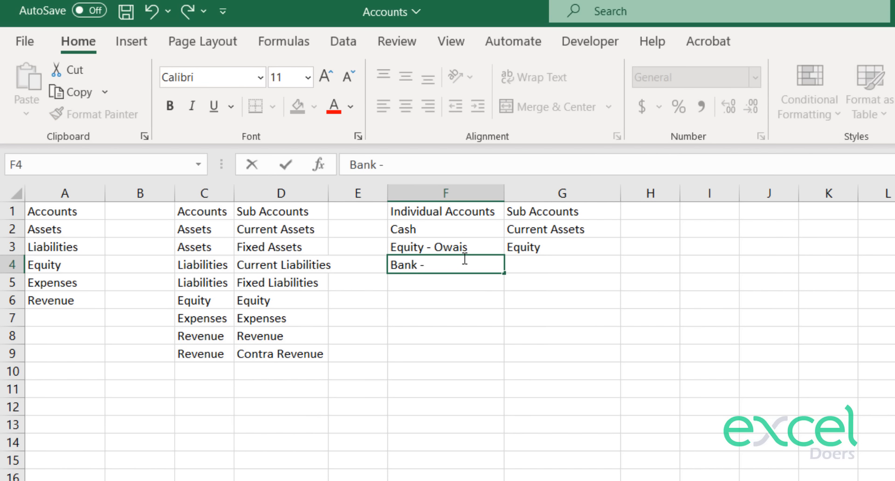
pyautogui.write('1122')
pyautogui.press('Return')
# Copy Current Assets from D2 into G4 as the sub account of the new bank account.
pyautogui.click(587, 265)
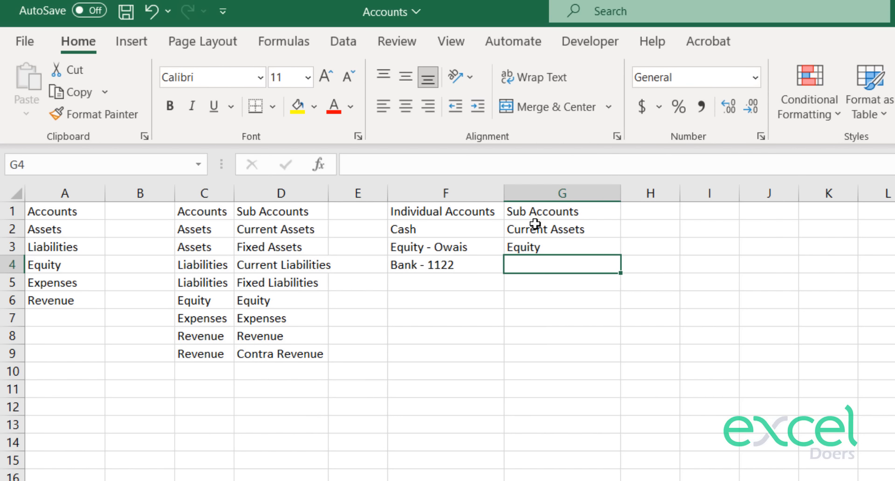
pyautogui.click(266, 230)
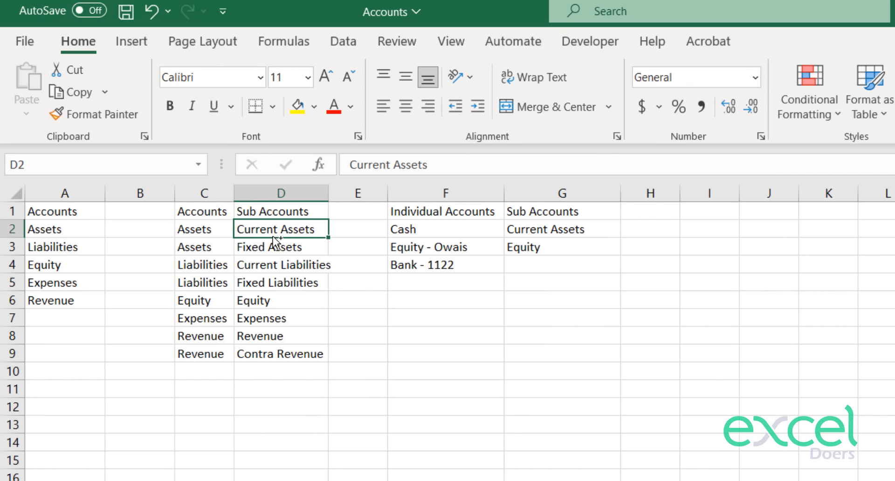
pyautogui.hotkey('ctrl', 'c')
pyautogui.click(523, 261)
pyautogui.hotkey('ctrl', 'v')
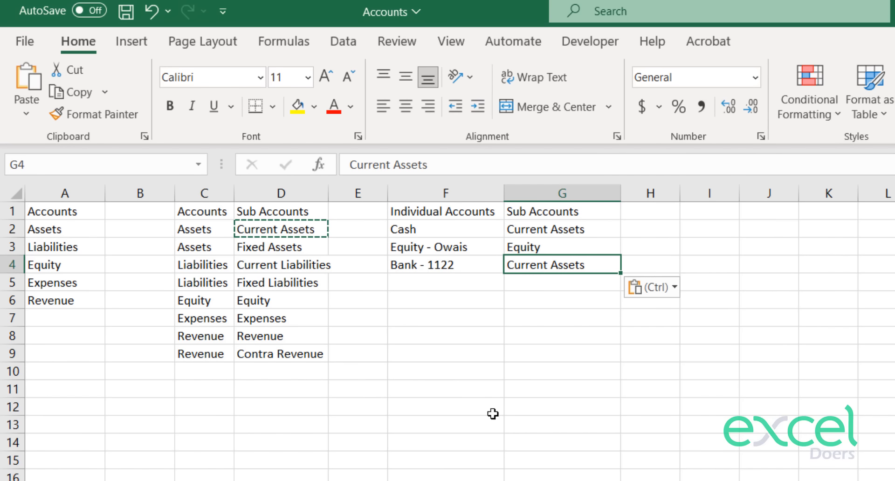
# On the journal sheet, add the note "* Deposit Rs. 5 lac in to bank on 2nd Jan" in I4.
pyautogui.hotkey('ctrl', 'pageup')
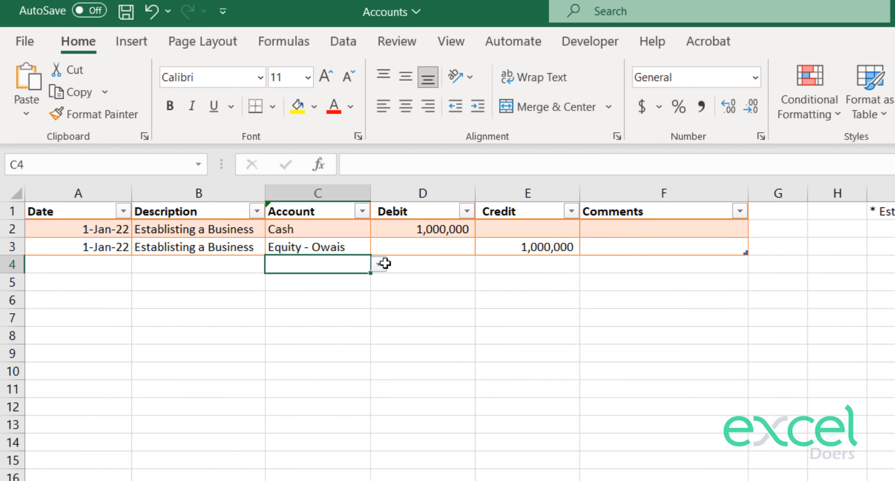
pyautogui.click(875, 262)
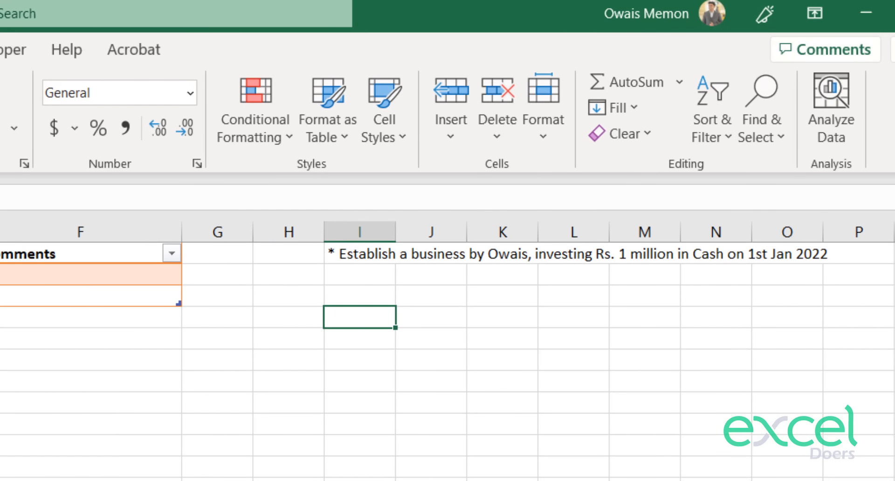
pyautogui.write('*')
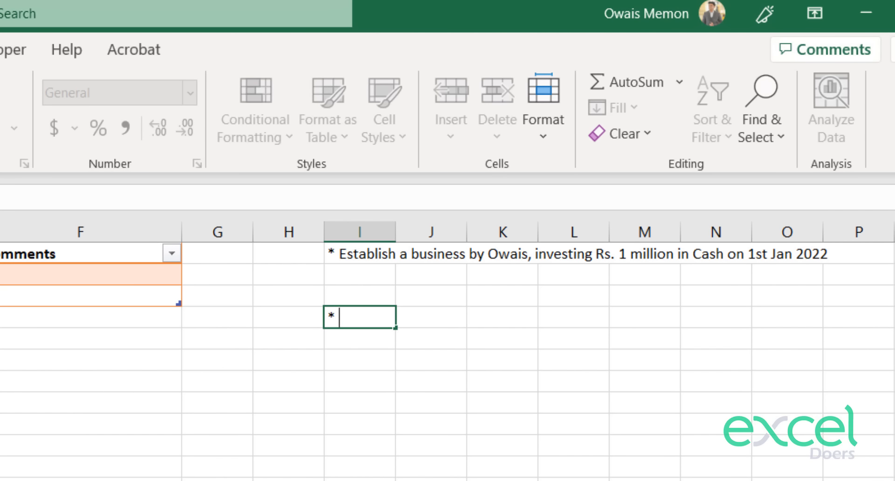
pyautogui.write(' Deposit')
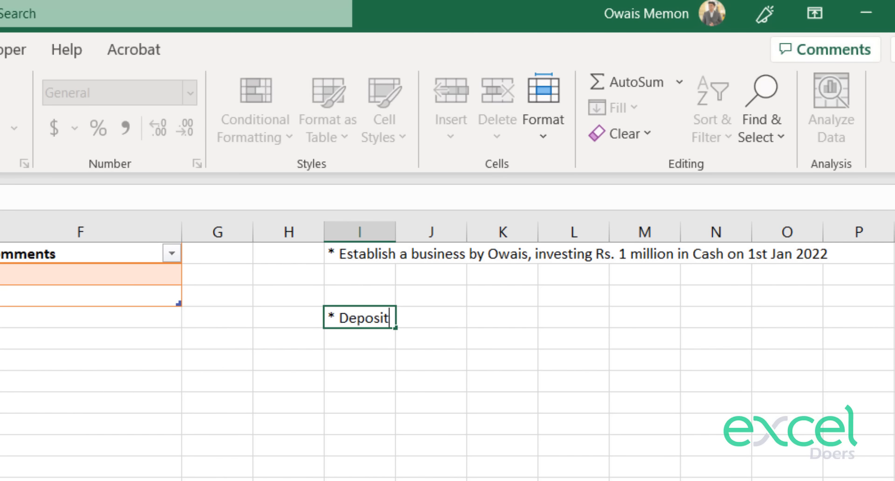
pyautogui.write(' Rs. 44')
pyautogui.press('BackSpace')
pyautogui.write('5 lac in o')
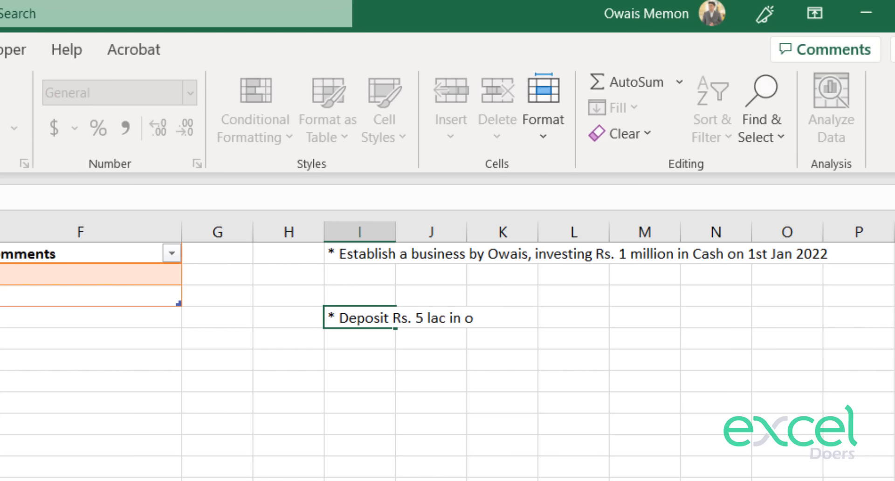
pyautogui.press('BackSpace')
pyautogui.write('to bank on')
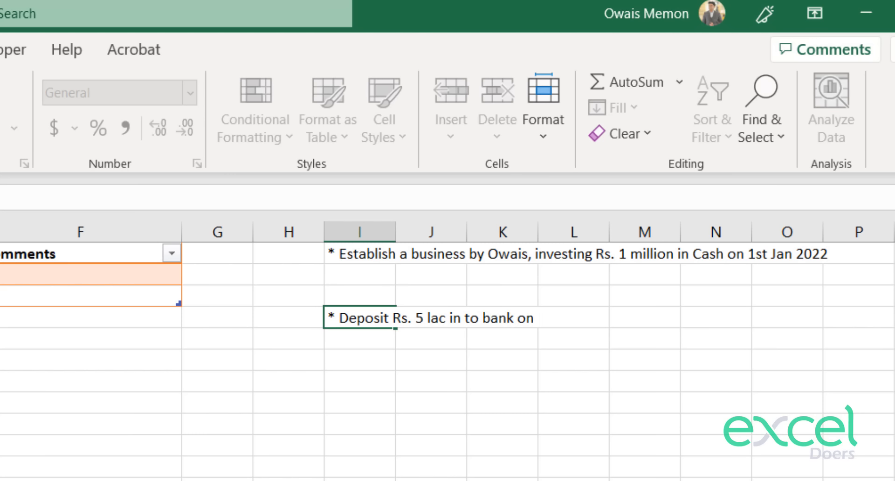
pyautogui.write(' 2nd Jan')
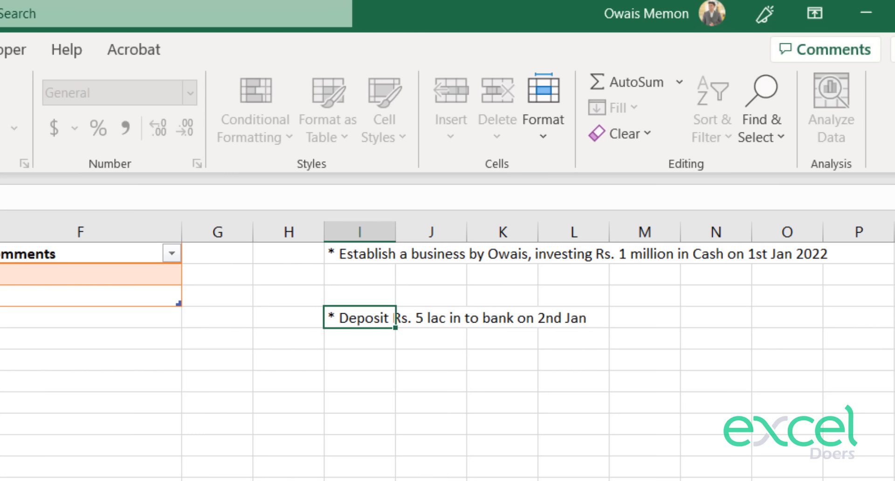
pyautogui.press('Return')
# Choose the newly added bank account from the validated choices as the Account in C4.
pyautogui.press('Left')
pyautogui.press('Left')
pyautogui.press('Left')
pyautogui.press('Left')
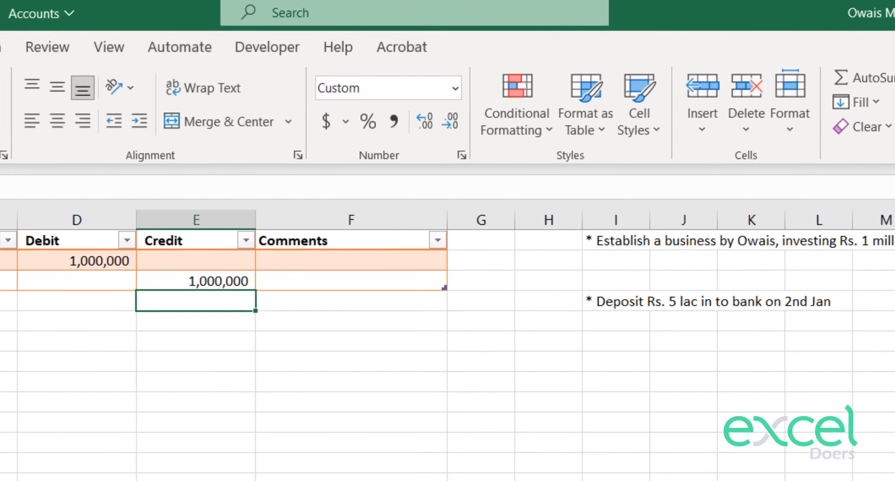
pyautogui.press('Left')
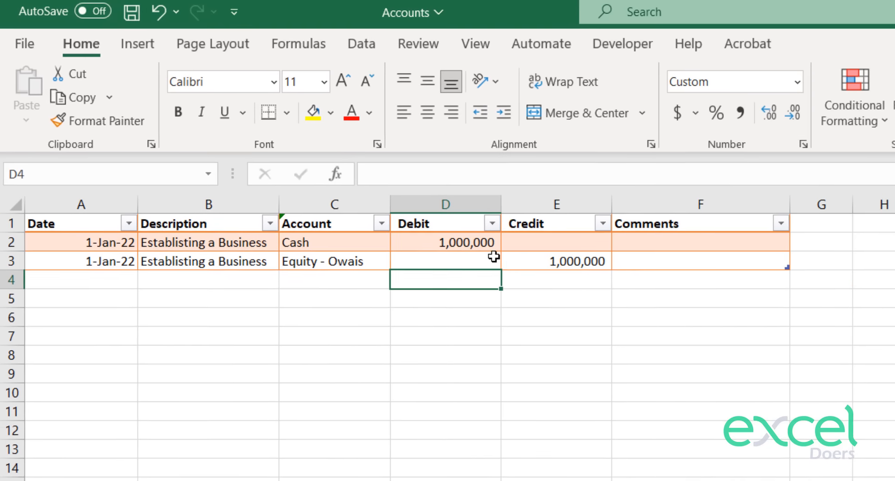
pyautogui.press('Left')
pyautogui.click(26, 301)
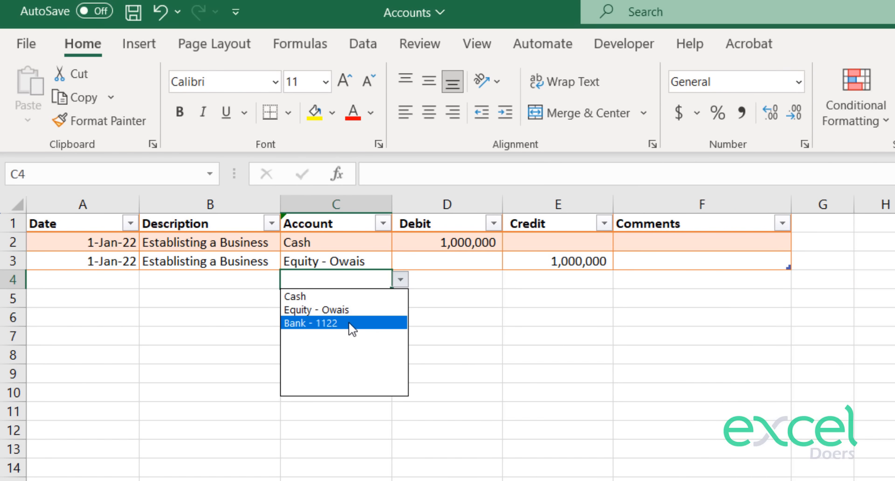
pyautogui.click(350, 324)
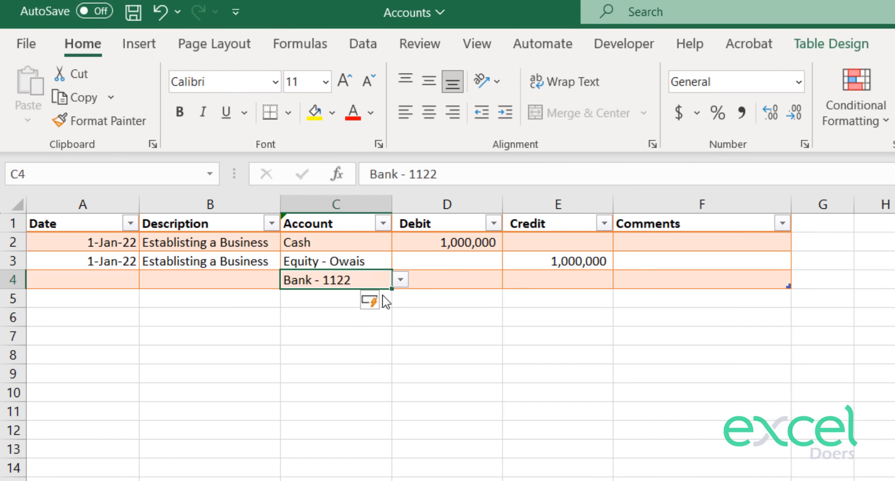
# Describe the row 4 entry as "Deposit into Bank" in B4 and date it 2 Jan 22 in A4.
pyautogui.click(148, 275)
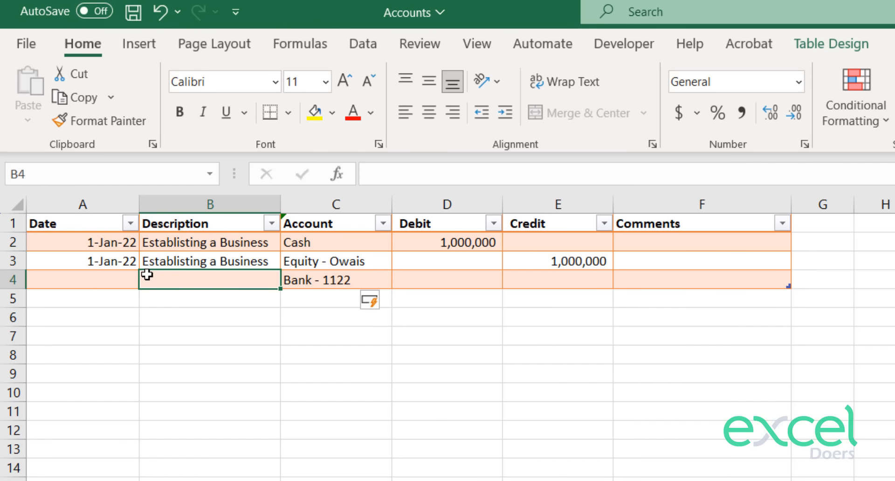
pyautogui.write('Deposit into Bank')
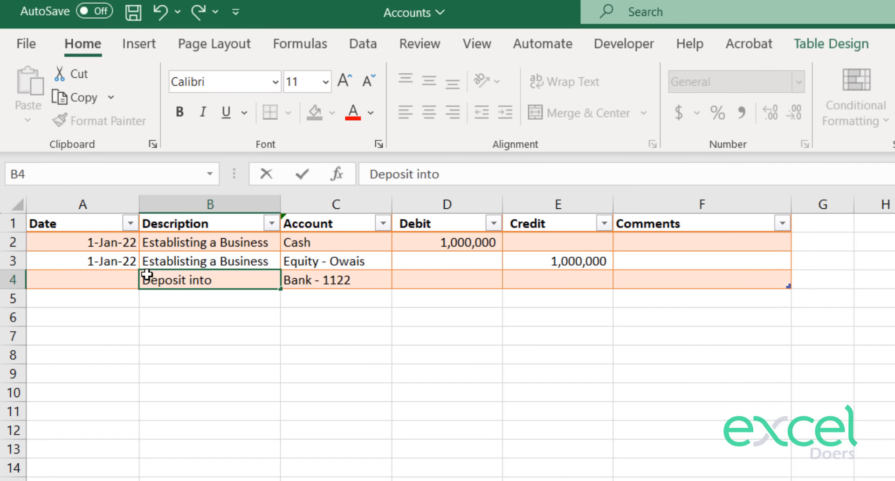
pyautogui.press('Return')
pyautogui.press('Up')
pyautogui.press('Left')
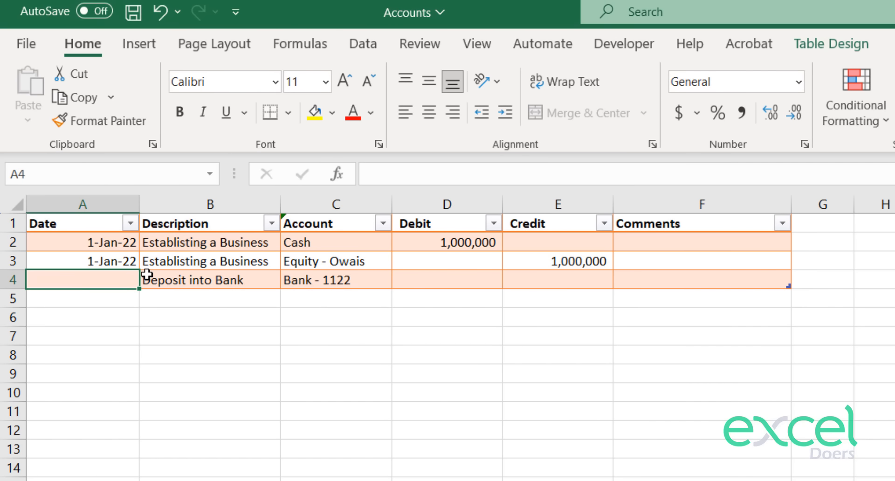
pyautogui.write('2 Jan 22')
pyautogui.press('Return')
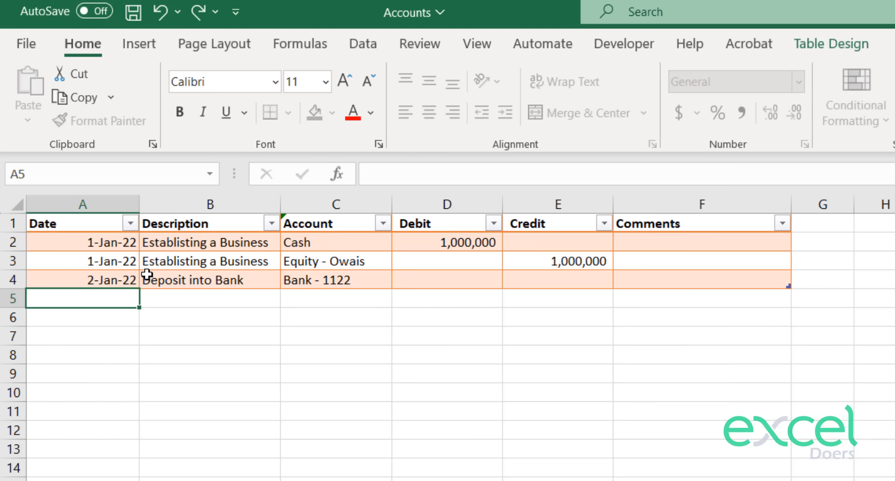
# Enter a debit of 500,000 for the bank account in D4.
pyautogui.click(446, 275)
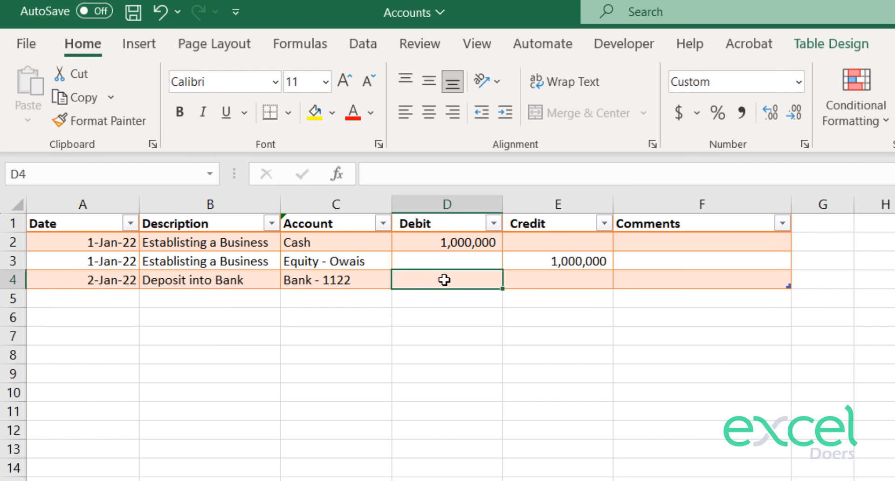
pyautogui.write('500,000')
pyautogui.press('Return')
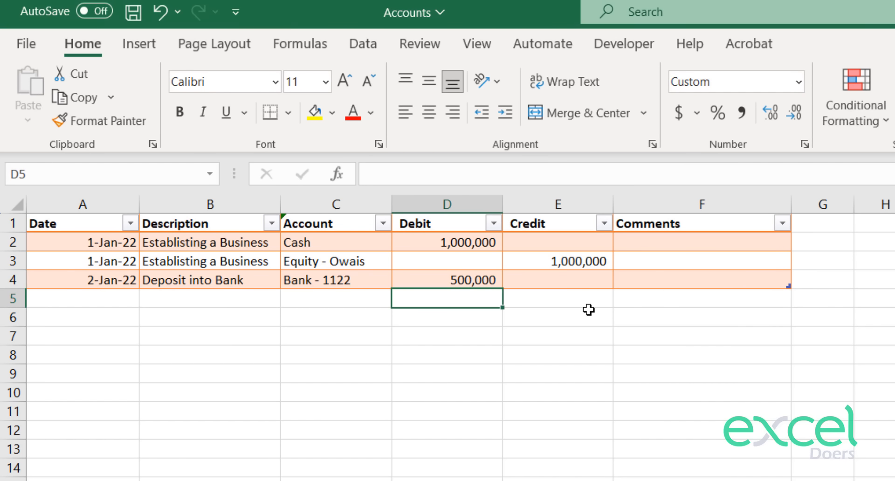
# Choose Cash as the Account in C5 and credit it with 500,000 in E5.
pyautogui.click(321, 297)
pyautogui.click(400, 298)
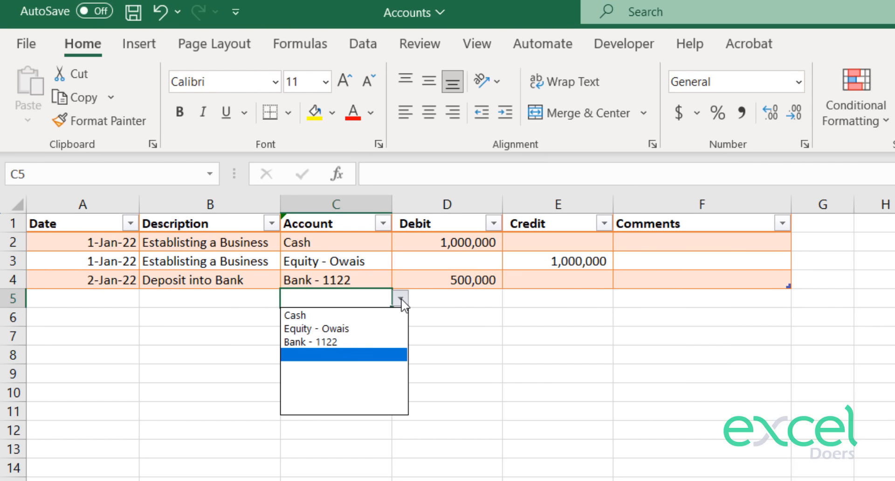
pyautogui.click(310, 312)
pyautogui.press('Return')
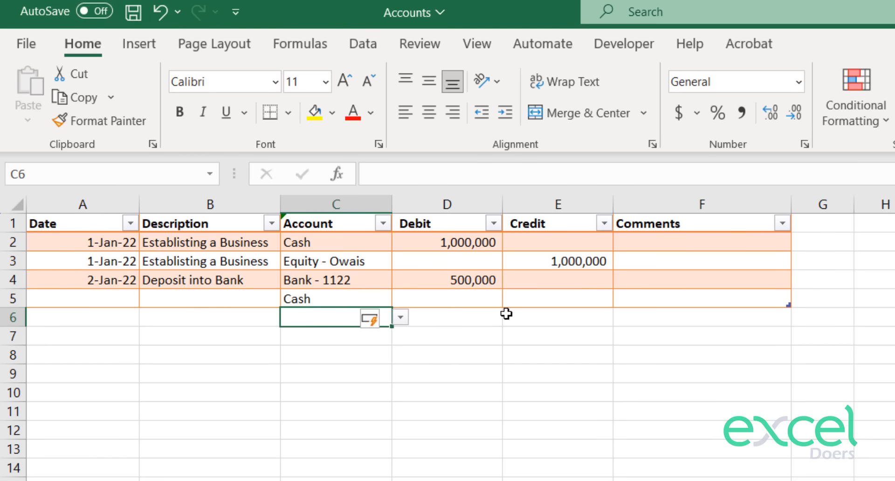
pyautogui.click(529, 298)
pyautogui.write('500,000')
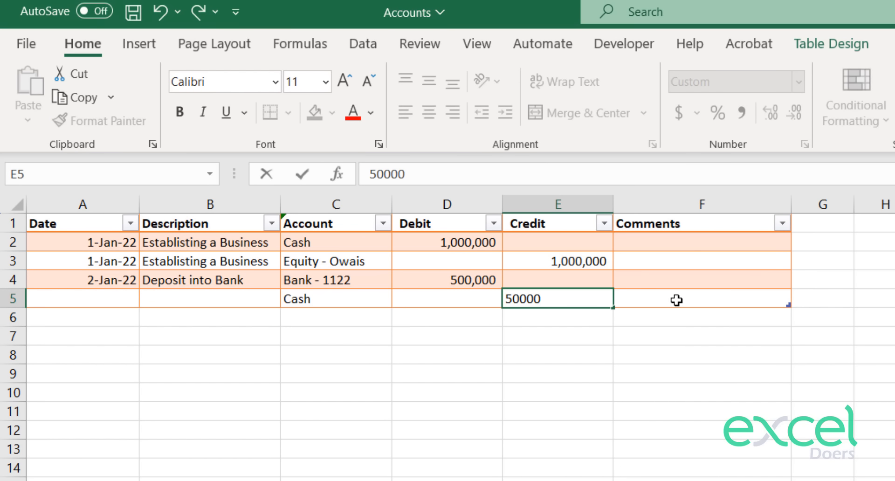
pyautogui.press('Return')
# Copy the description "Deposit into Bank" from B4 into B5.
pyautogui.click(202, 304)
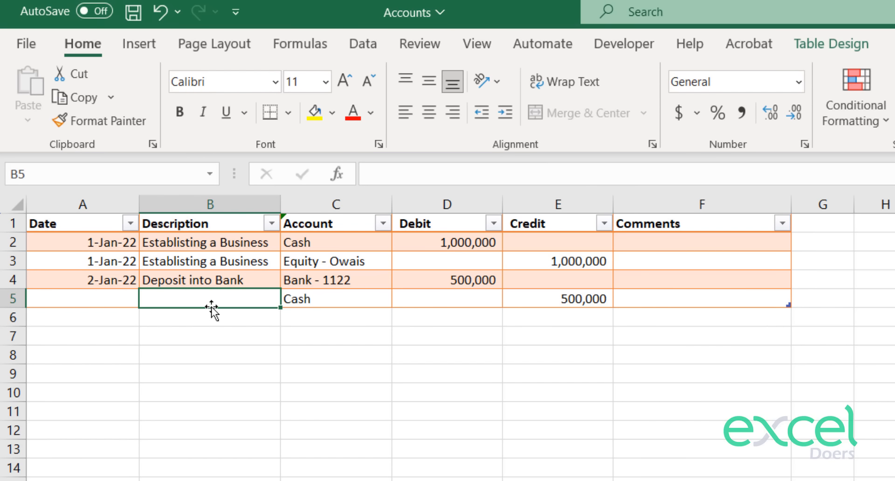
pyautogui.click(200, 283)
pyautogui.hotkey('ctrl', 'c')
pyautogui.press('Down')
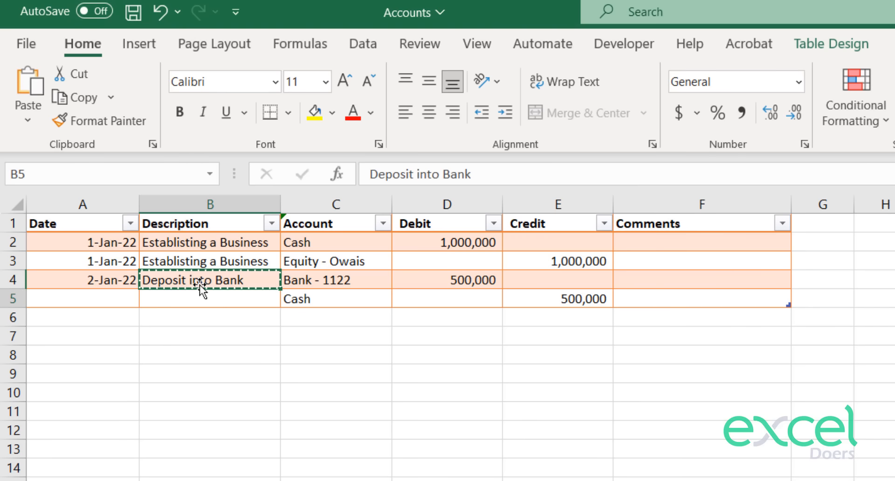
pyautogui.hotkey('ctrl', 'v')
# Enter "2 jan" as the date of the Cash entry in A5.
pyautogui.press('Left')
pyautogui.write('2 jan')
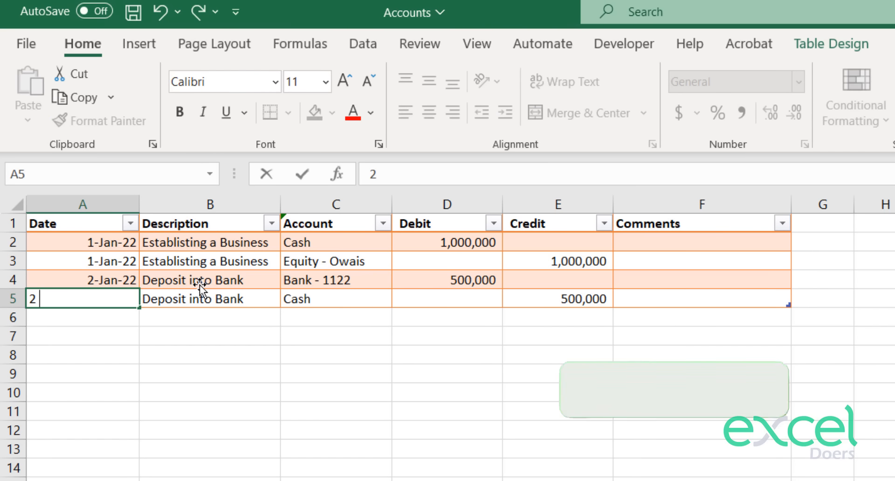
pyautogui.press('Return')
# Copy the date from A4 over the date in A5 to match its format.
pyautogui.press('Up')
pyautogui.press('Up')
pyautogui.hotkey('ctrl', 'c')
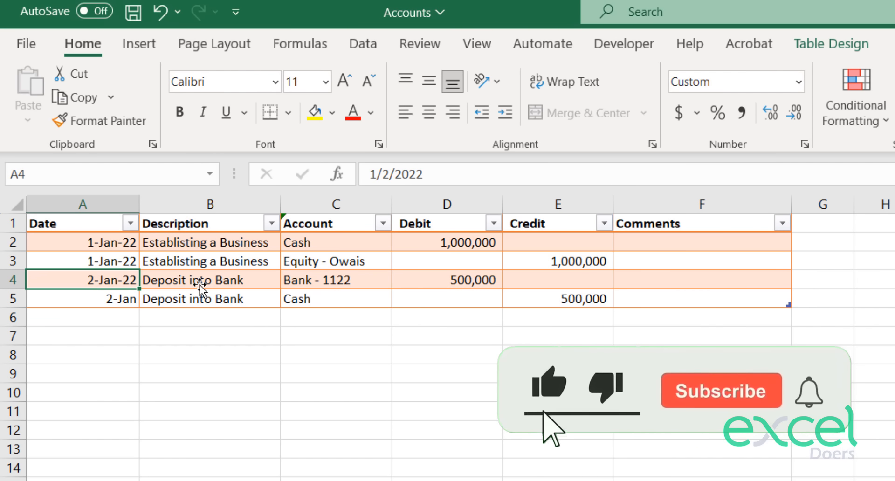
pyautogui.press('Down')
pyautogui.hotkey('ctrl', 'v')
# Add a comment in F4 giving the depositor's name with title "Mr.", followed by "went in bank to deposit".
pyautogui.press('Right')
pyautogui.press('Right')
pyautogui.press('Right')
pyautogui.press('Right')
pyautogui.press('Right')
pyautogui.press('Up')
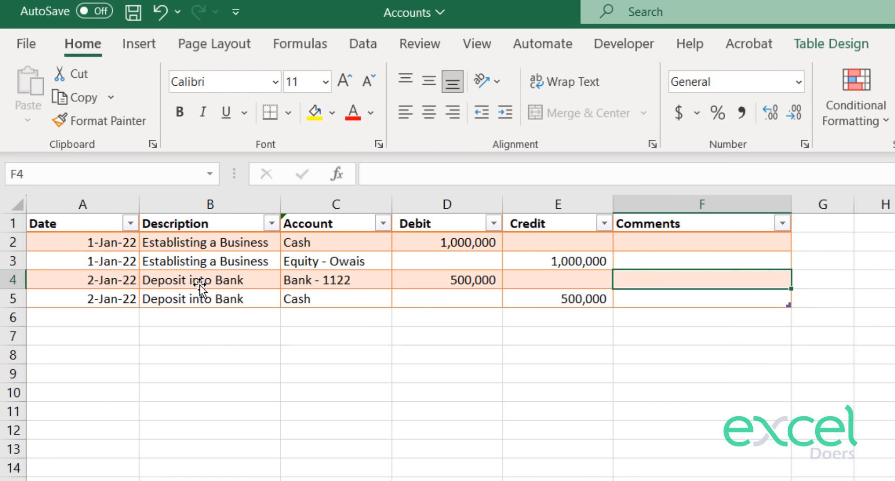
pyautogui.write('Mr')
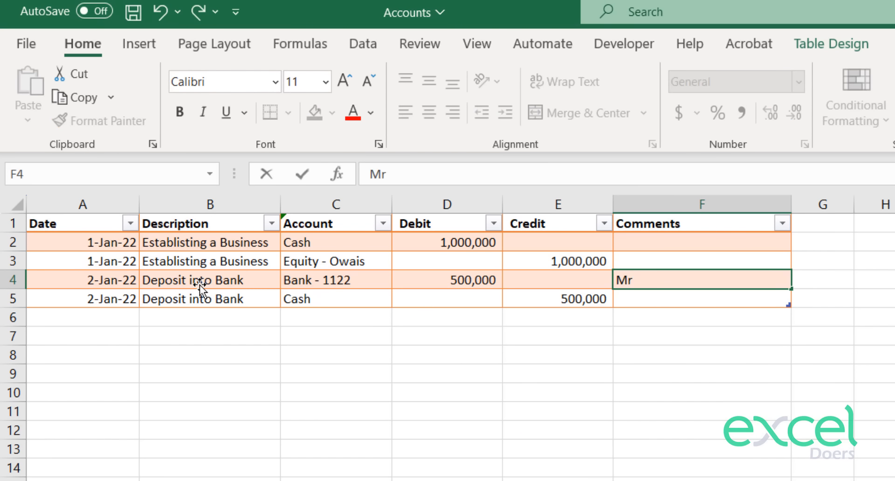
pyautogui.write('. Ozair ')
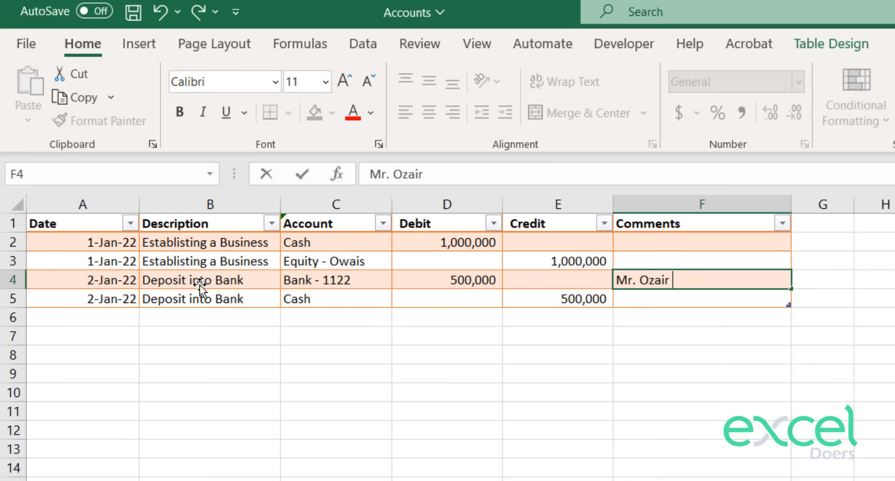
pyautogui.write('went in bank t')
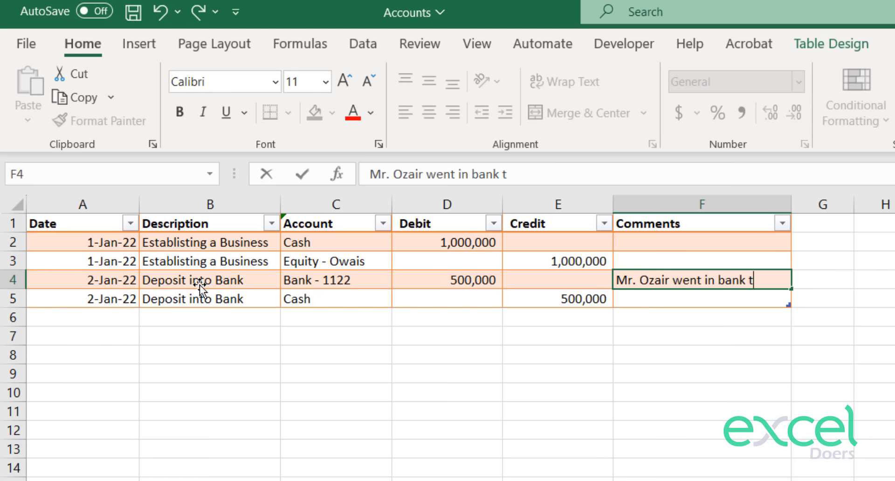
pyautogui.write('o deposit')
pyautogui.press('Return')
# Copy the deposit comment from F4 into F5 for the Cash row.
pyautogui.press('Up')
pyautogui.hotkey('ctrl', 'c')
pyautogui.press('Down')
pyautogui.hotkey('ctrl', 'v')
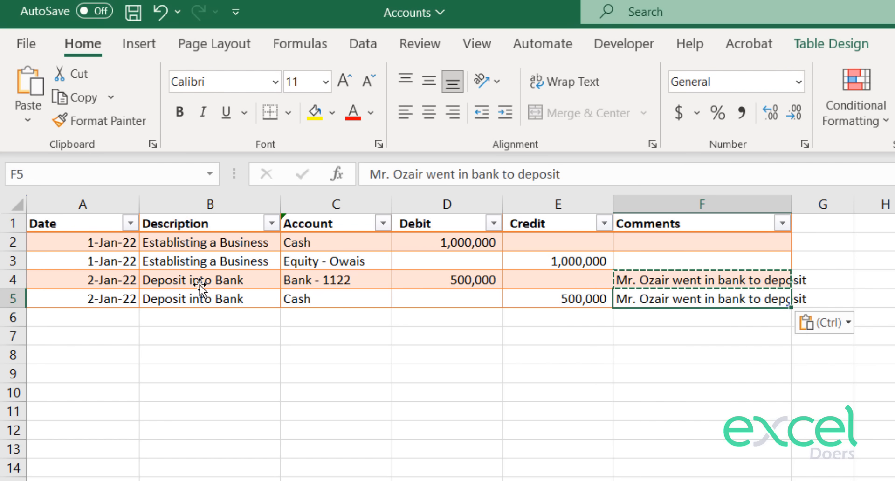
pyautogui.press('Return')
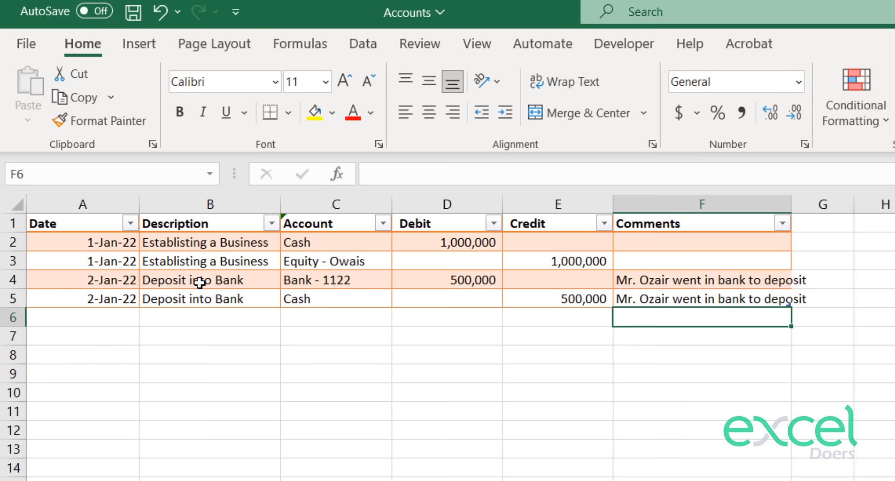
# Write the transaction note "* Purchases Inventory of Rs. 600000 on Credit from Mr." plus the supplier's name in I6.
pyautogui.press('Right')
pyautogui.press('Right')
pyautogui.press('Right')
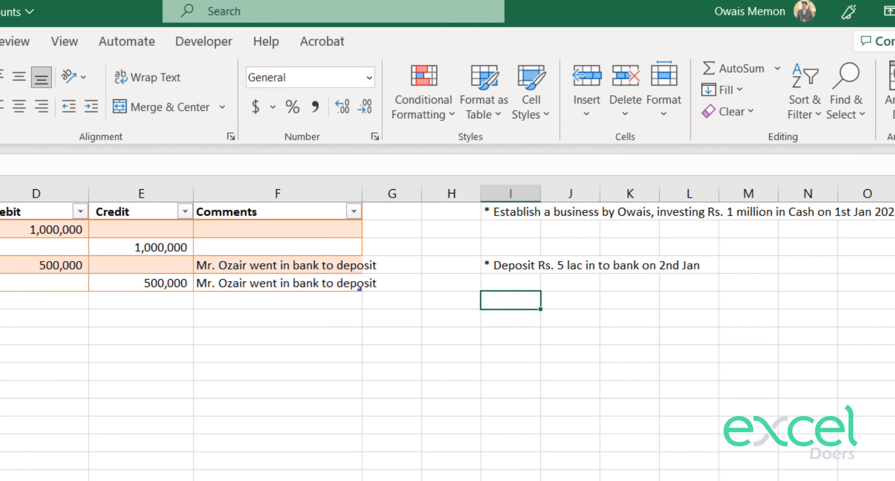
pyautogui.write('*')
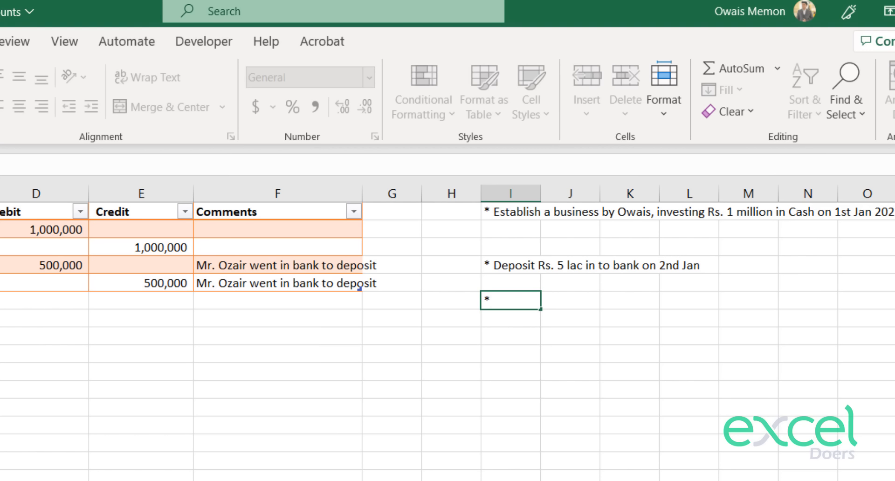
pyautogui.write(' Purchases')
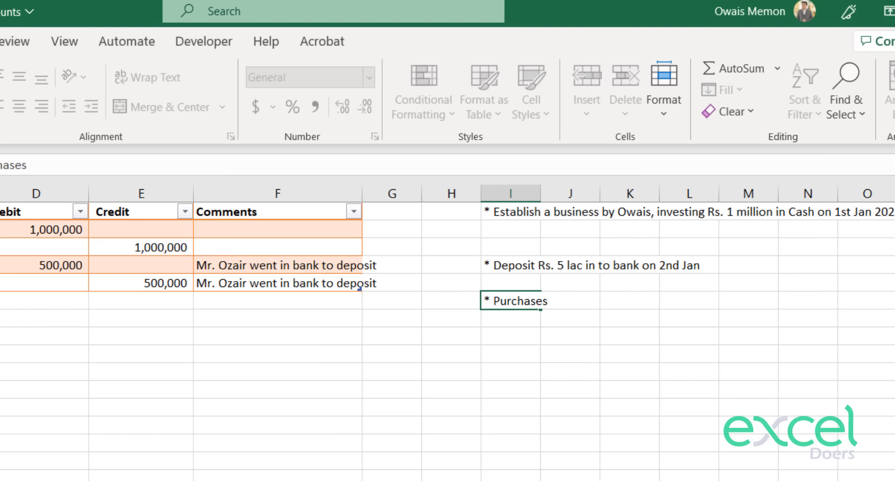
pyautogui.write(' Inventory')
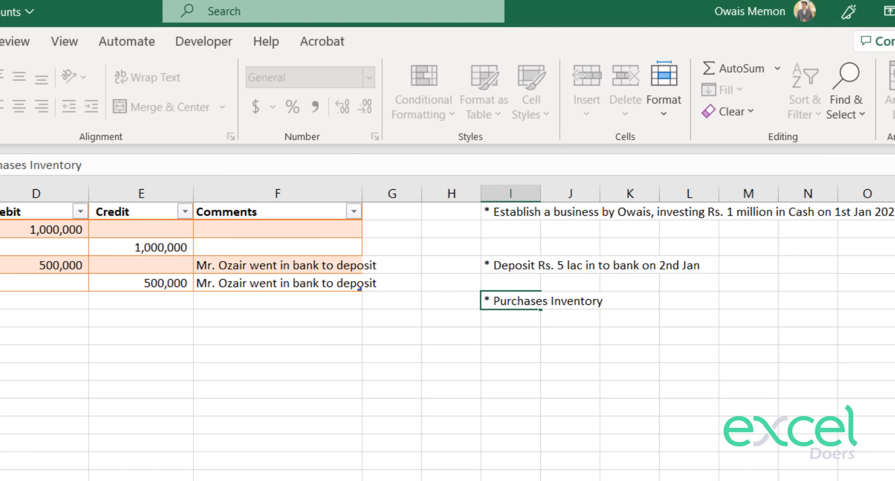
pyautogui.write(' of Rs. 600000')
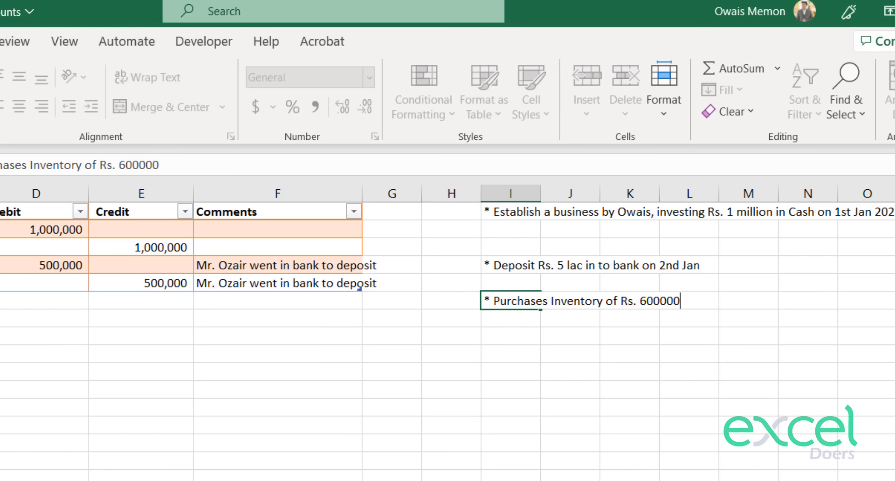
pyautogui.write(' on Credit f')
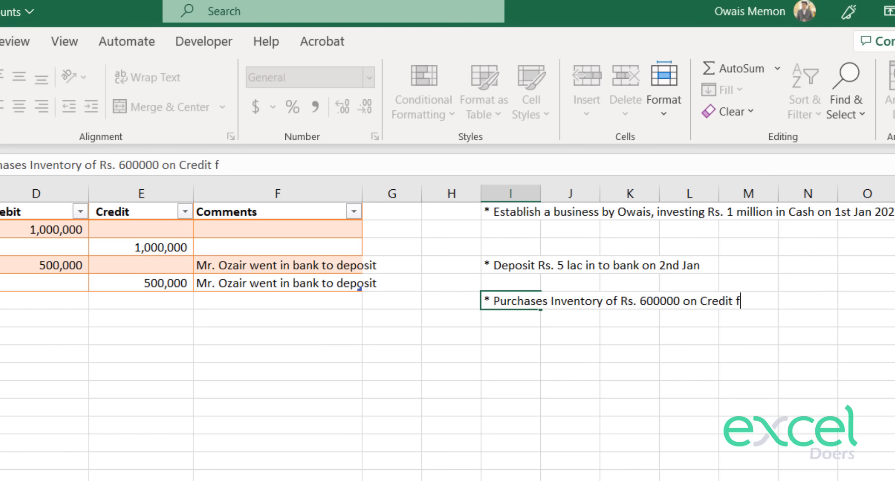
pyautogui.write('rom Mr.')
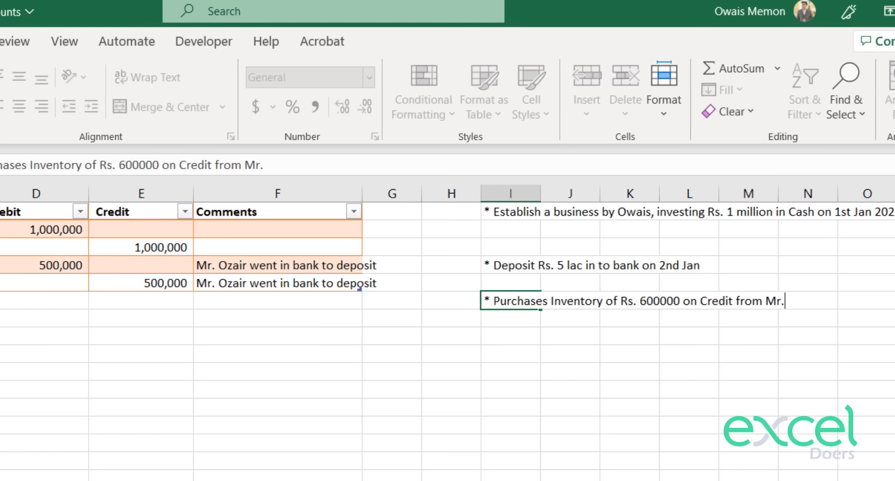
pyautogui.write(' Zubair')
pyautogui.press('Return')
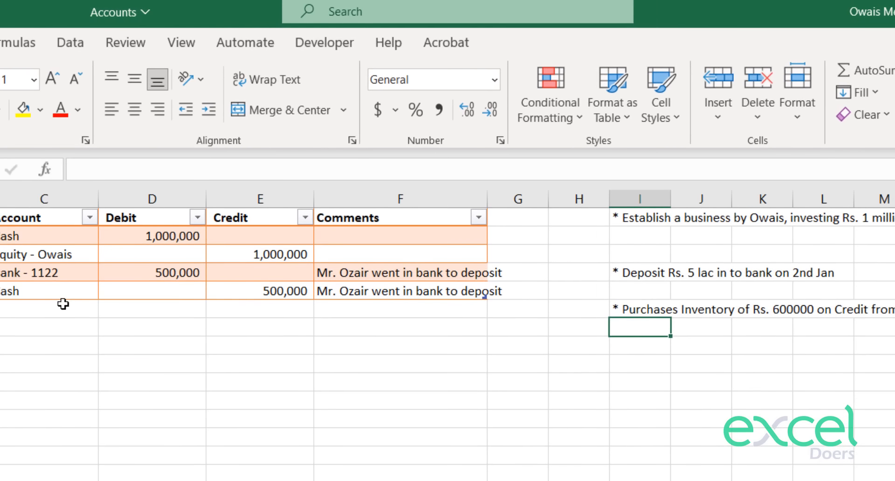
# Add "Inventory" as an individual account in F5 of the chart of accounts, copying Current Assets from G4 as its sub account.
pyautogui.click(62, 304)
pyautogui.click(404, 333)
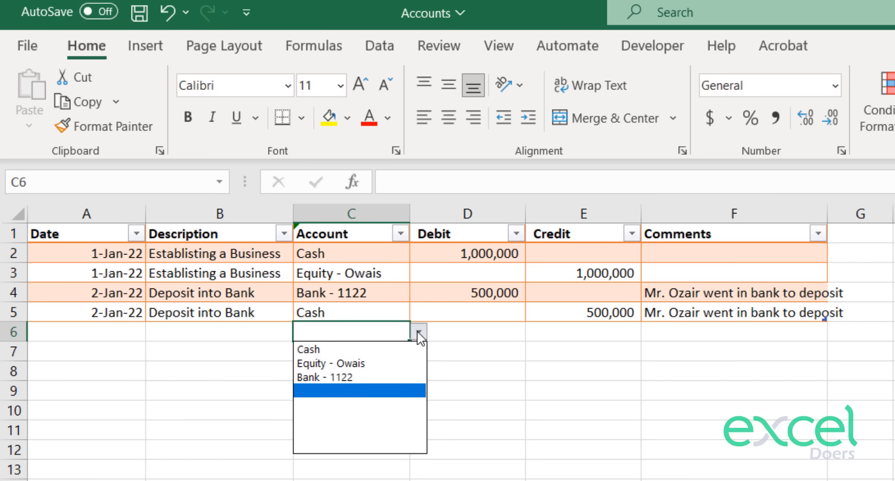
pyautogui.click(418, 334)
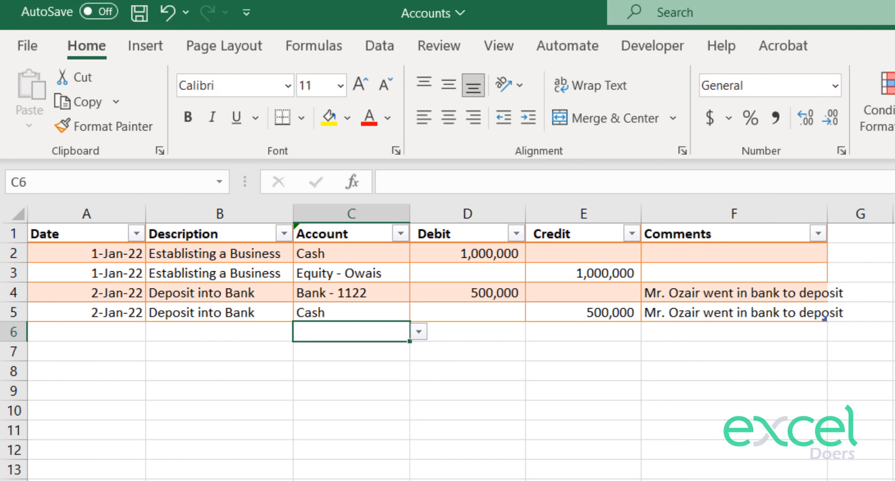
pyautogui.hotkey('ctrl', 'pageup')
pyautogui.click(460, 317)
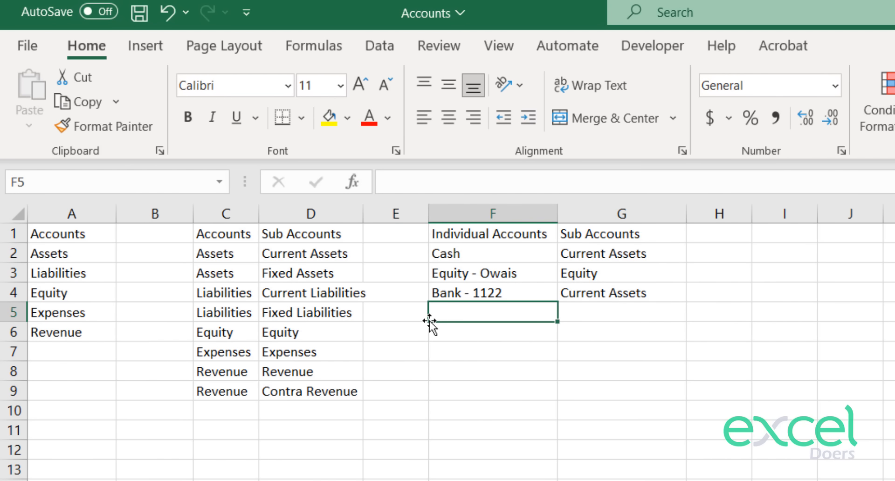
pyautogui.write('Inventory')
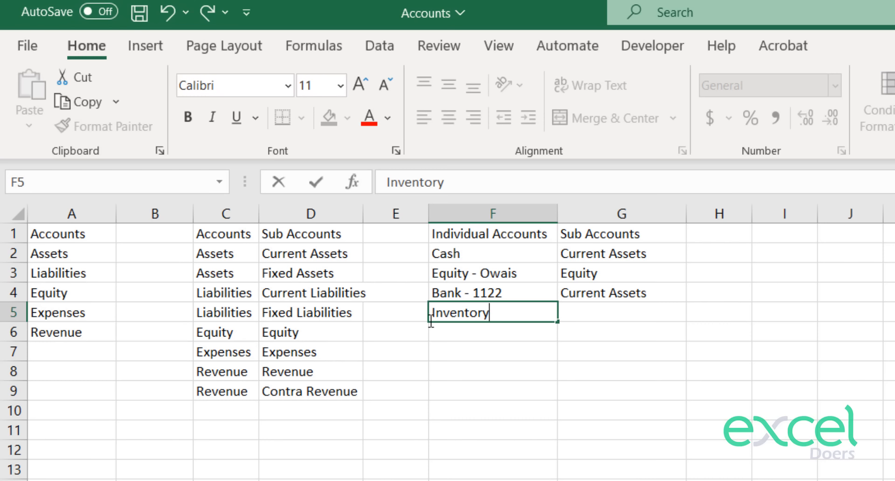
pyautogui.press('Tab')
pyautogui.press('Up')
pyautogui.hotkey('ctrl', 'c')
pyautogui.press('Down')
pyautogui.hotkey('ctrl', 'v')
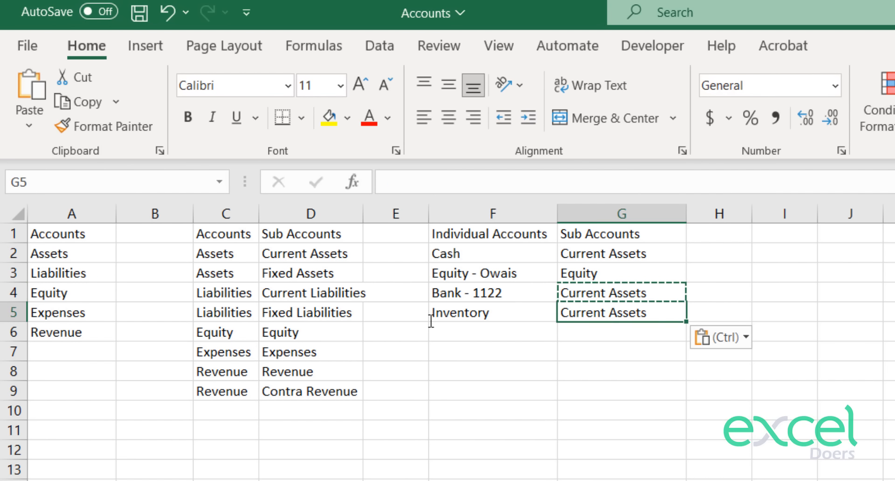
# Add the credit supplier's name with title "Mr" as an individual account in F6.
pyautogui.press('Left')
pyautogui.press('Down')
pyautogui.write('Mr')
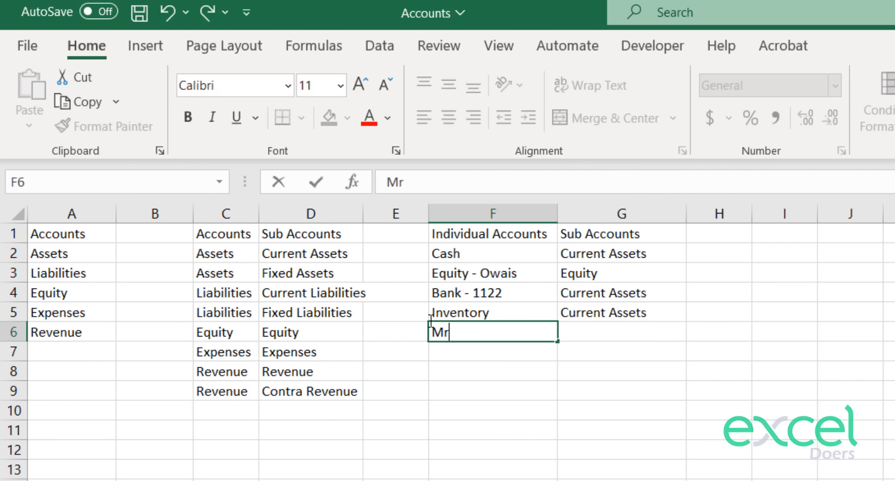
pyautogui.write(' Zubair')
pyautogui.press('Return')
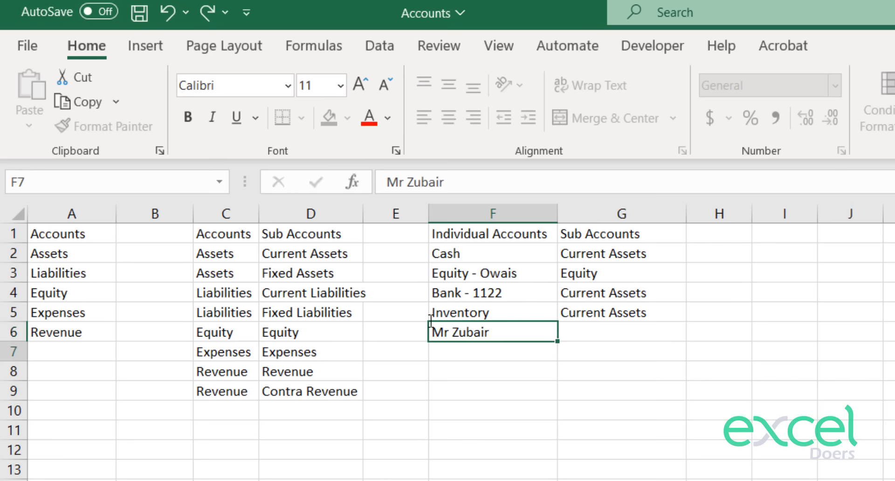
# Copy Current Liabilities from D4 into G6 as the supplier's sub account.
pyautogui.press('Right')
pyautogui.press('Up')
pyautogui.press('Left')
pyautogui.press('Left')
pyautogui.press('Left')
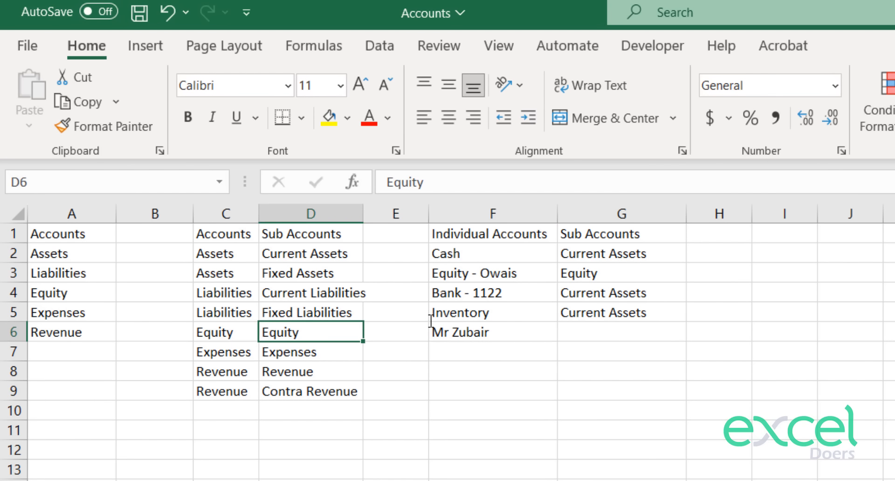
pyautogui.press('Up')
pyautogui.press('Up')
pyautogui.hotkey('ctrl', 'c')
pyautogui.press('Down')
pyautogui.press('Down')
pyautogui.press('Right')
pyautogui.press('Right')
pyautogui.press('Right')
pyautogui.hotkey('ctrl', 'v')
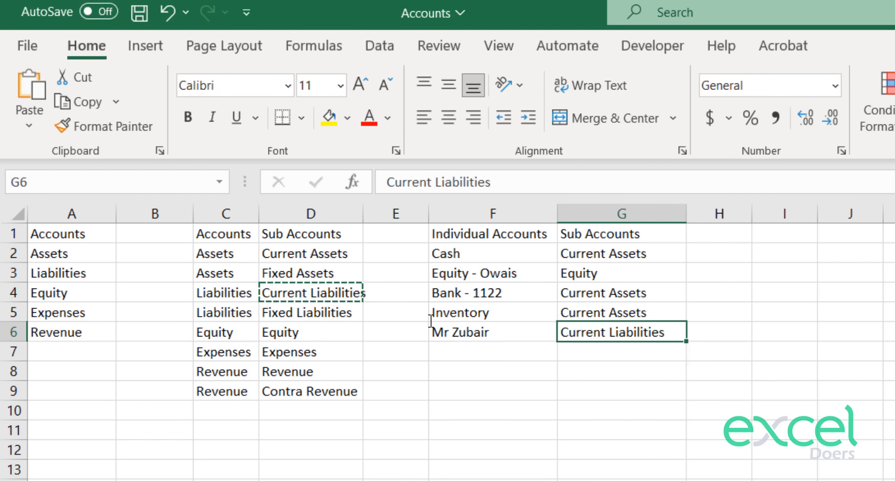
pyautogui.press('Escape')
# In row 6 of the general entries journal, choose the Inventory account and enter a debit of 600000.
pyautogui.click(621, 466)
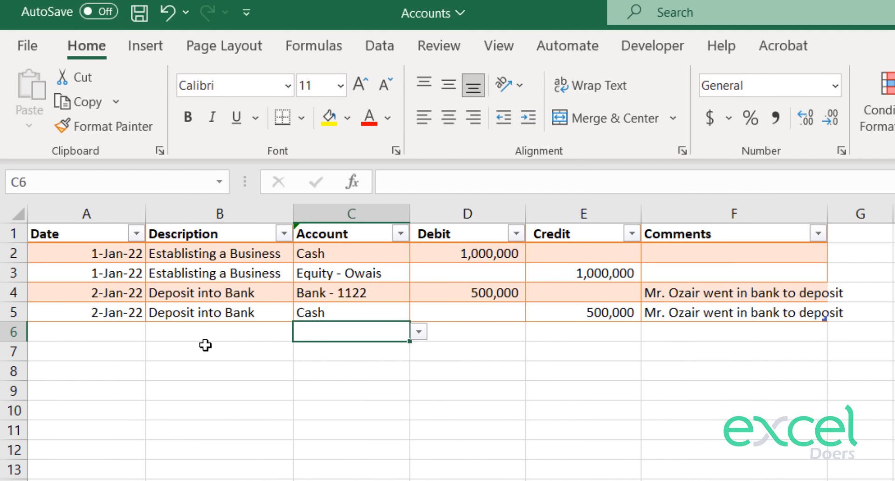
pyautogui.click(421, 334)
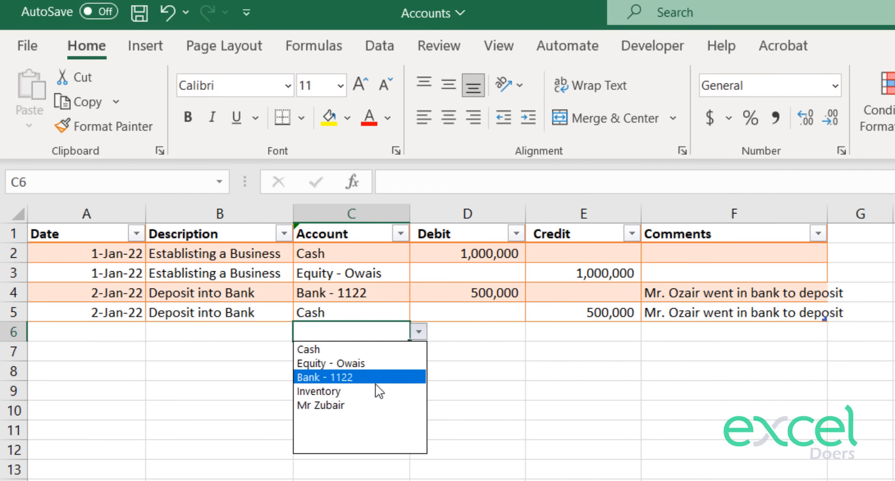
pyautogui.click(363, 392)
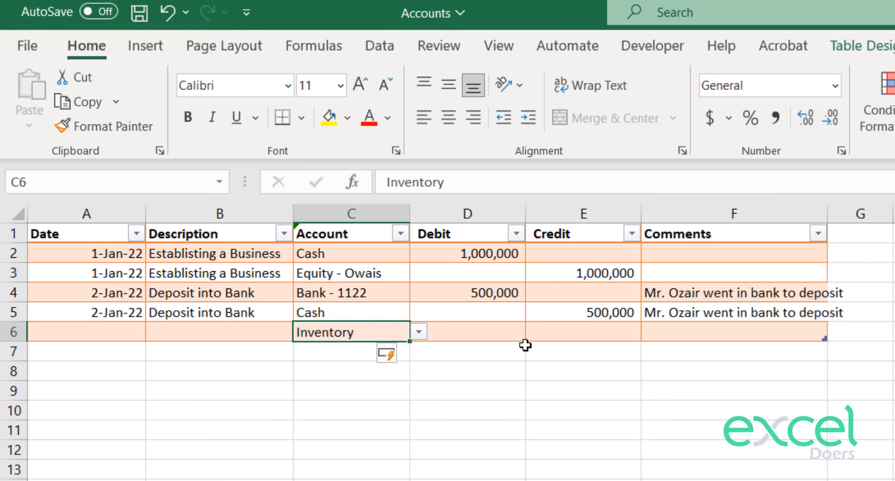
pyautogui.click(513, 332)
pyautogui.write('600000')
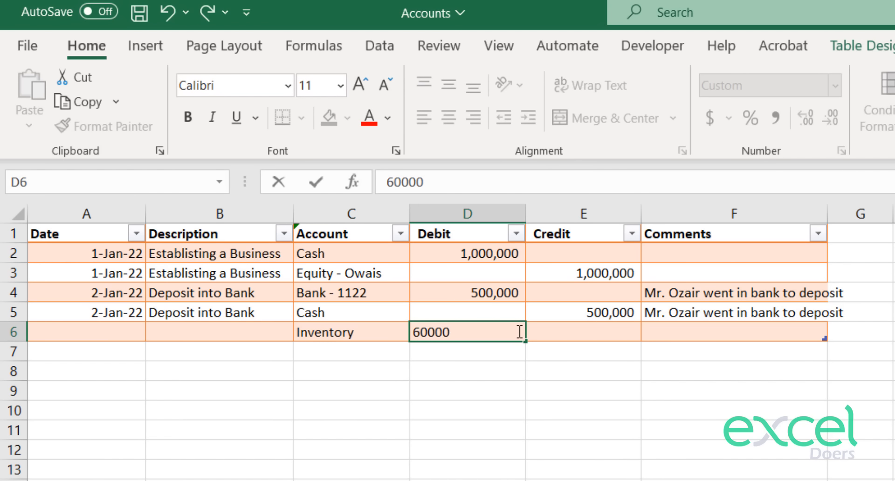
pyautogui.press('Return')
# Choose the supplier's account in C7 and enter a credit of 600000 in E7.
pyautogui.click(389, 355)
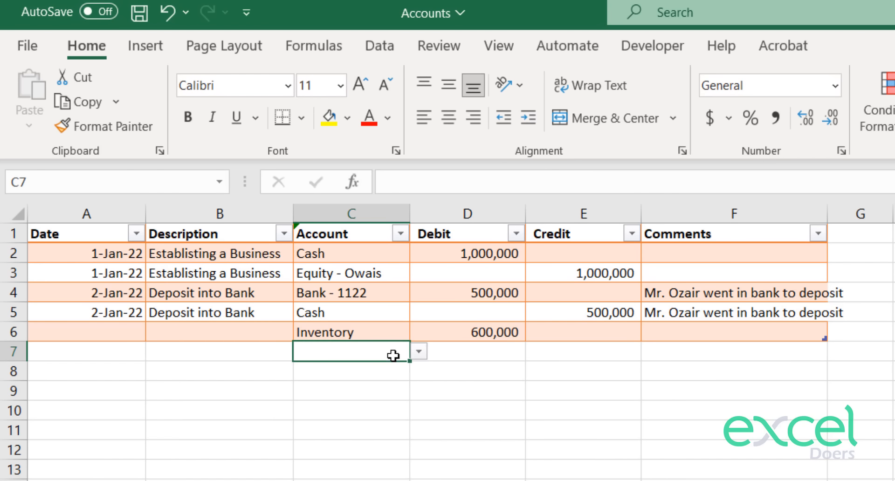
pyautogui.click(412, 352)
pyautogui.click(406, 353)
pyautogui.click(419, 352)
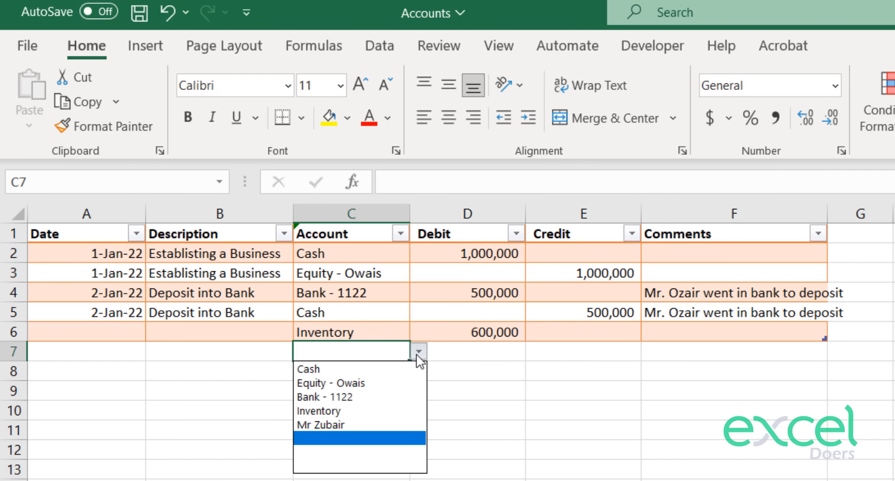
pyautogui.click(357, 422)
pyautogui.click(611, 356)
pyautogui.write('600000')
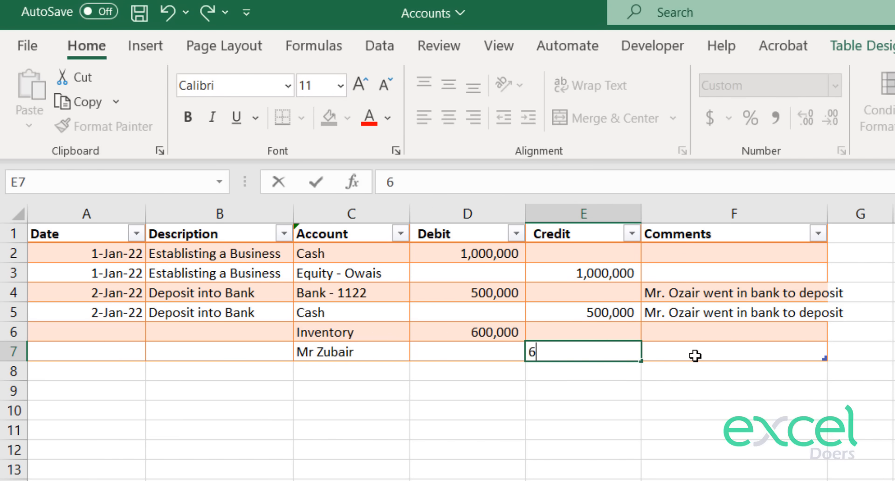
pyautogui.press('Return')
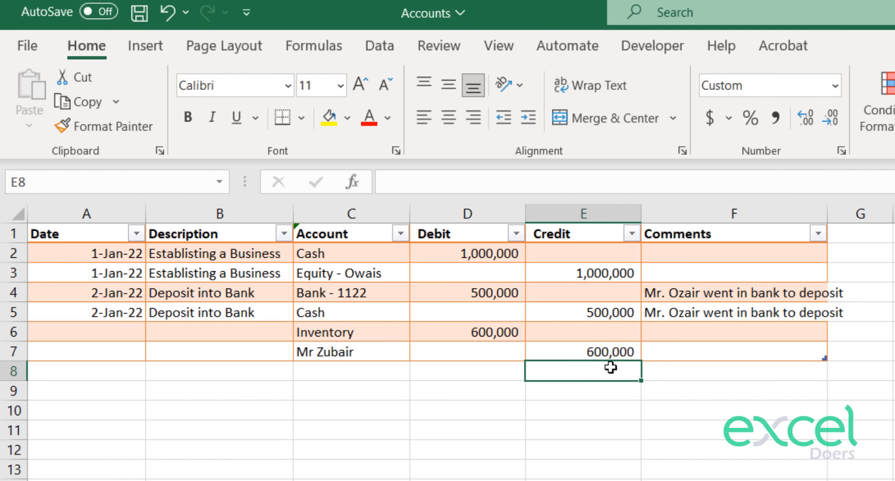
# Enter "Purchased Inventory" as the description of the Inventory entry in B6.
pyautogui.click(237, 333)
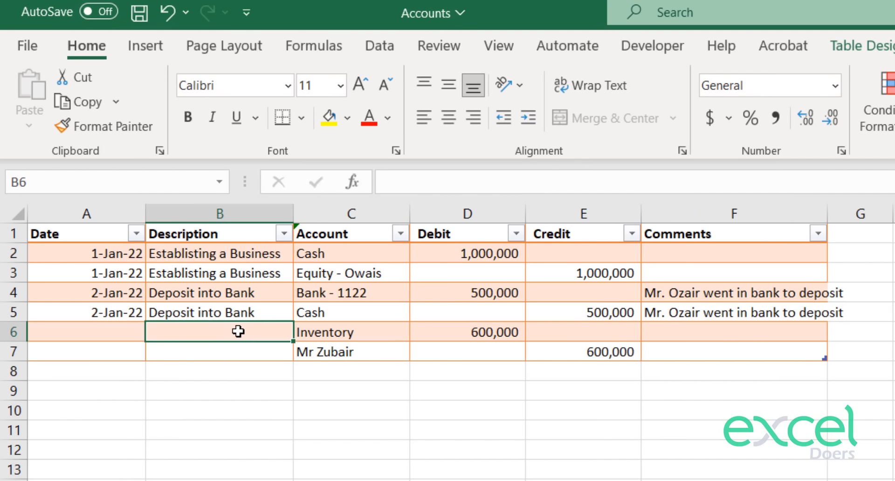
pyautogui.write('Purchase')
pyautogui.press('BackSpace')
pyautogui.write('sed')
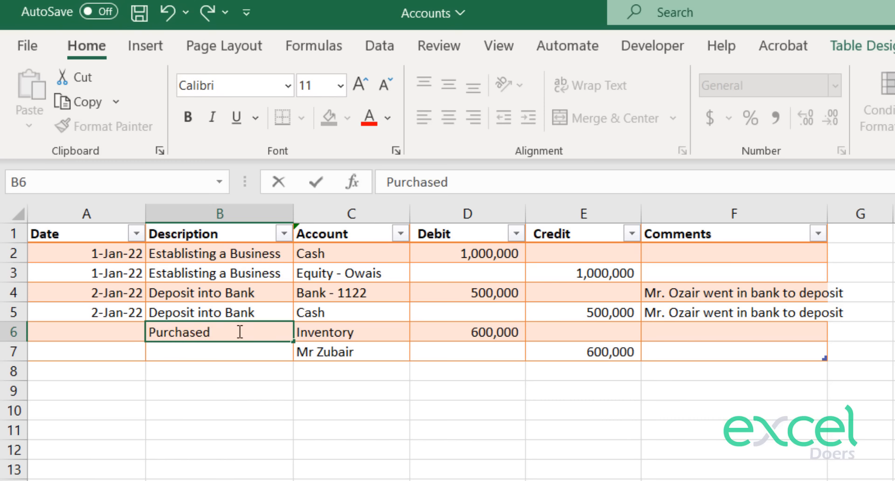
pyautogui.write(' Inventoroy')
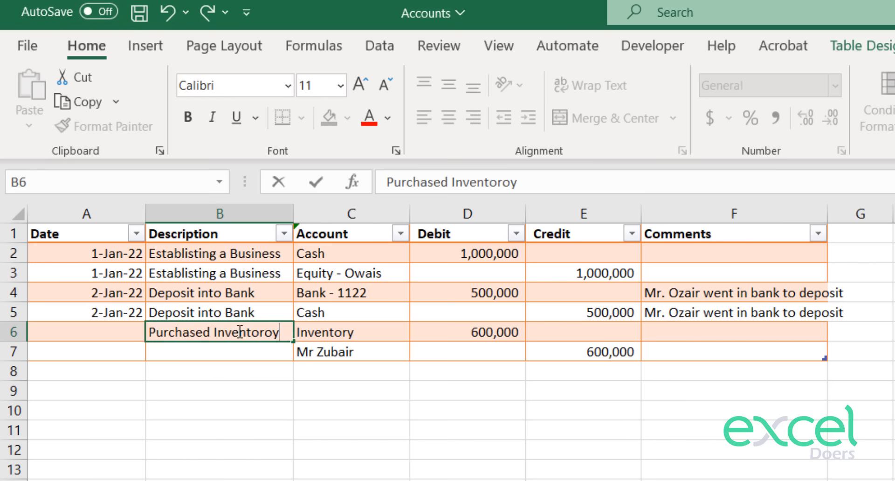
pyautogui.press('BackSpace')
pyautogui.press('BackSpace')
pyautogui.write('y')
pyautogui.press('Return')
# Copy the description from B6 into B7 for the supplier's row.
pyautogui.press('Up')
pyautogui.hotkey('ctrl', 'c')
pyautogui.press('Down')
pyautogui.hotkey('ctrl', 'v')
# Enter the date "3 Jan 2022" in A6 and copy it into A7 for the supplier's row.
pyautogui.press('Up')
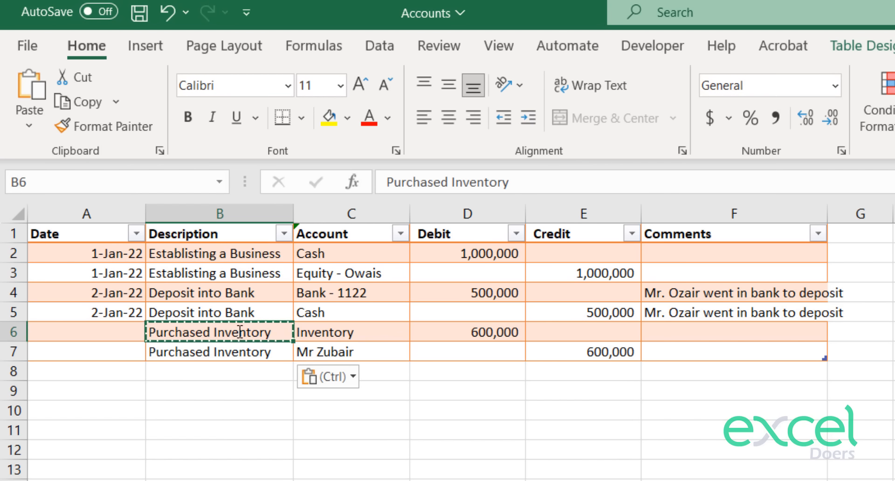
pyautogui.press('Left')
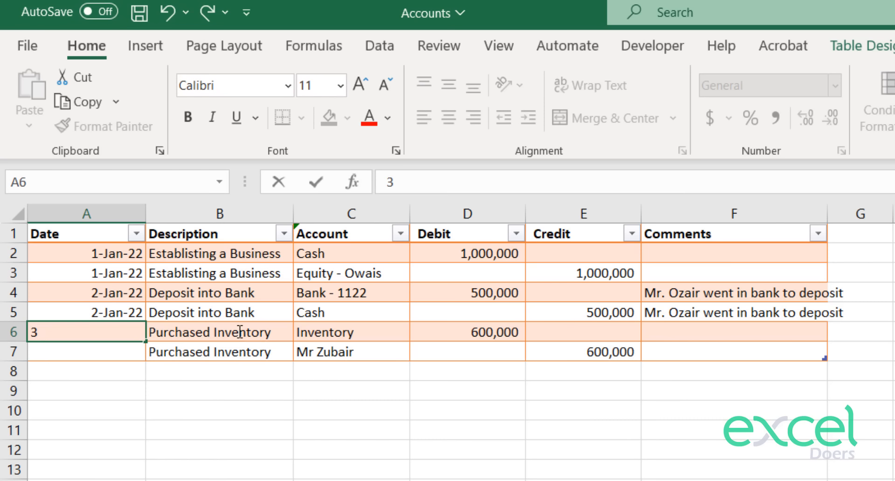
pyautogui.write('Jan 2022')
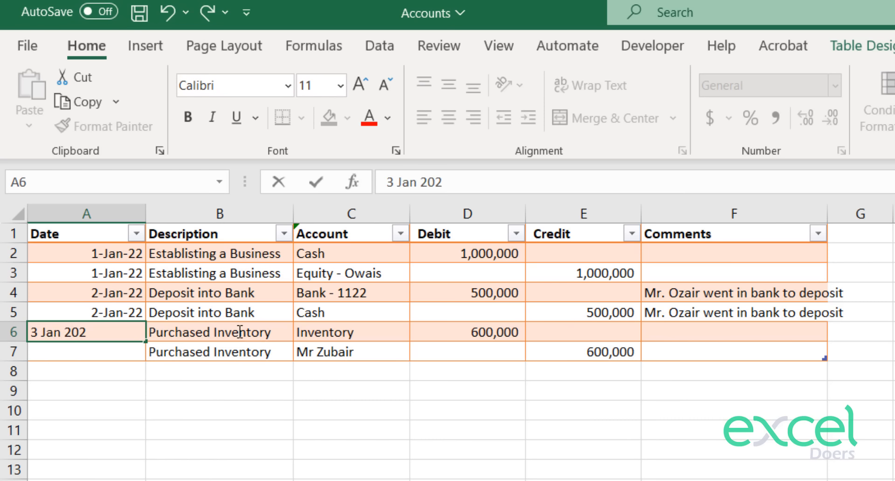
pyautogui.press('Return')
pyautogui.press('Up')
pyautogui.hotkey('ctrl', 'c')
pyautogui.press('Down')
pyautogui.hotkey('ctrl', 'v')
pyautogui.press('Escape')
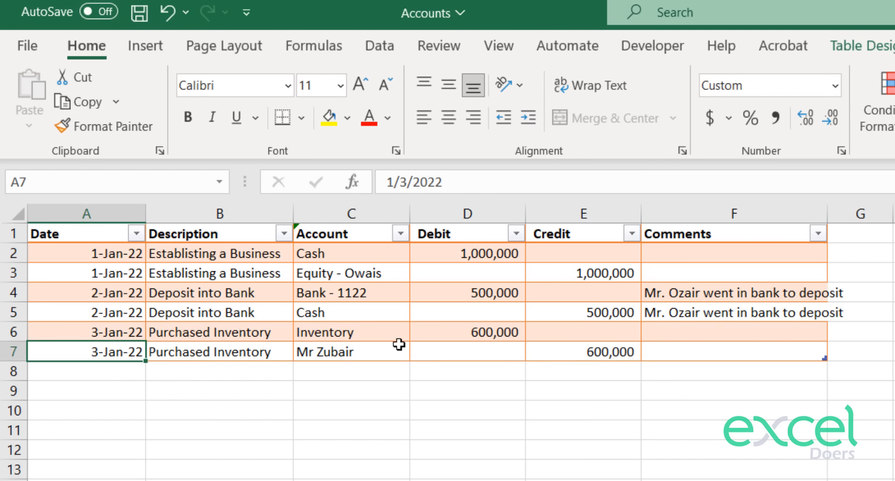
pyautogui.click(367, 356)
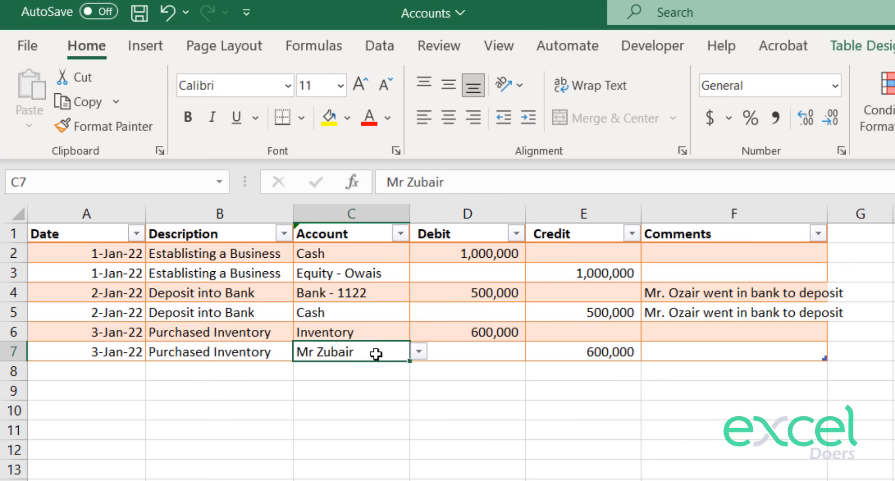
pyautogui.click(357, 335)
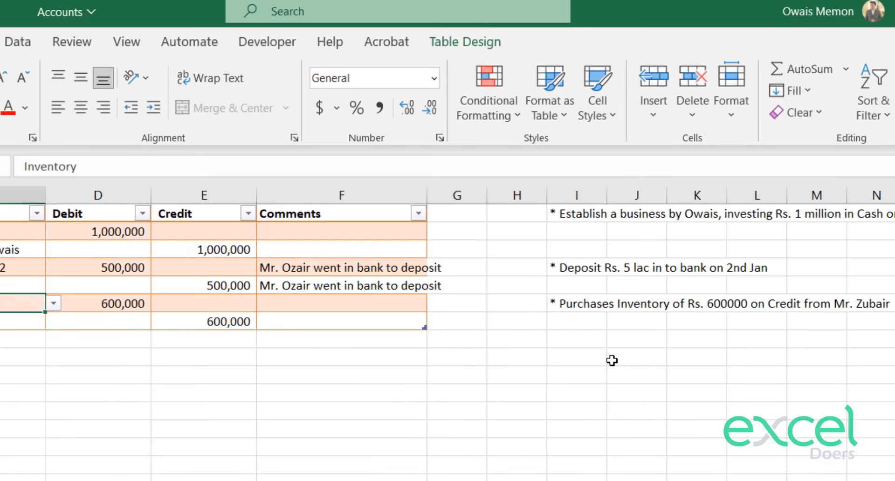
# Enter the transaction note in I8: "Purchased inventroy of Rs. 200000 by paying through cheque from" followed by the seller's name.
pyautogui.click(526, 334)
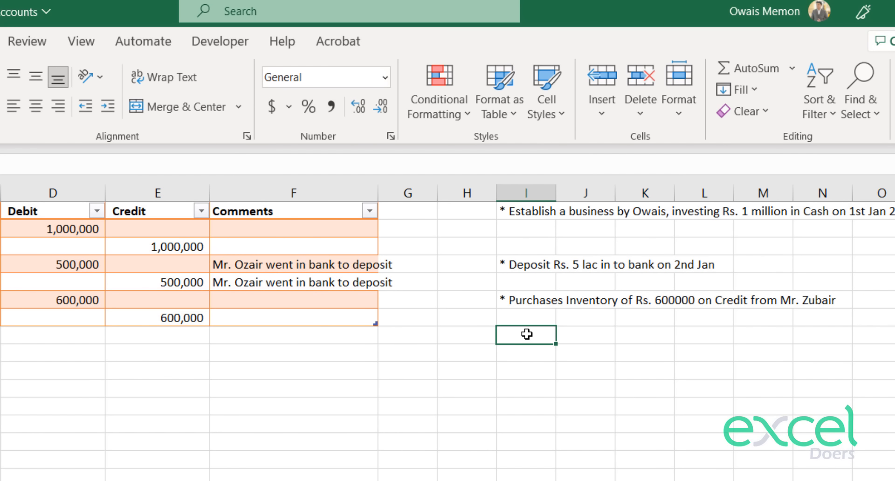
pyautogui.write('Purchased inve')
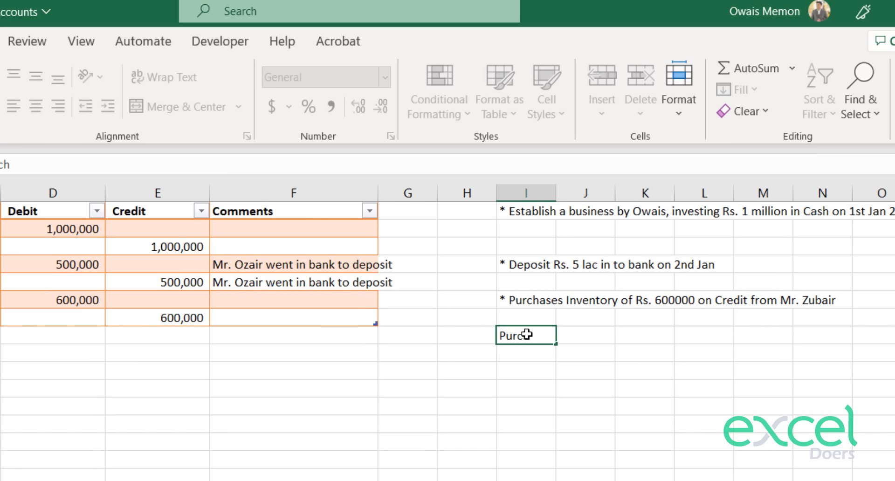
pyautogui.write('ntroy o')
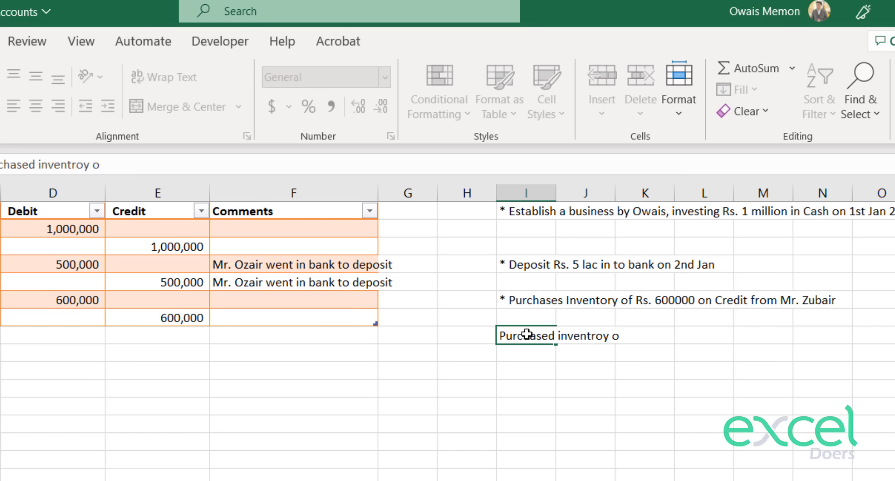
pyautogui.write('f Rs. 200000')
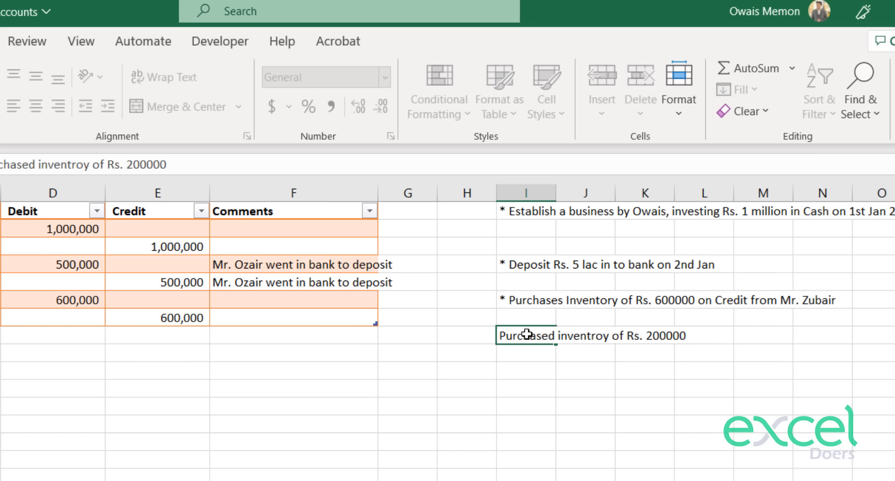
pyautogui.write(' by paying throuh')
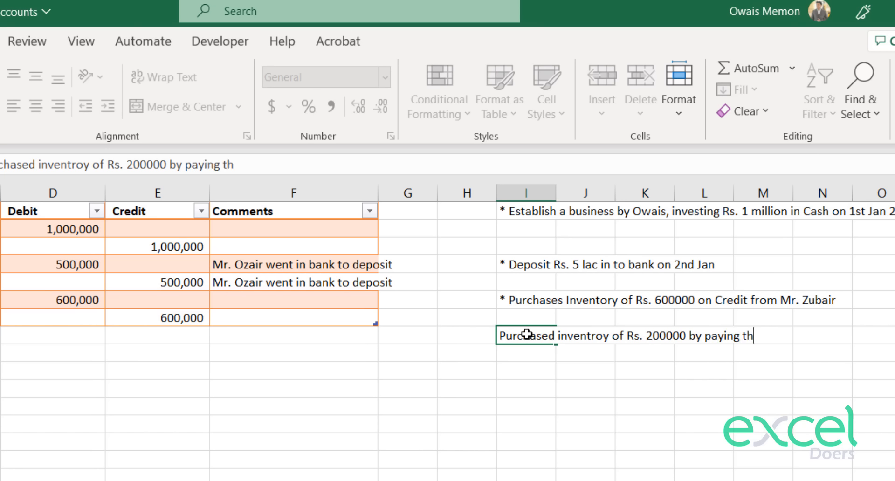
pyautogui.press('BackSpace')
pyautogui.write('gh c')
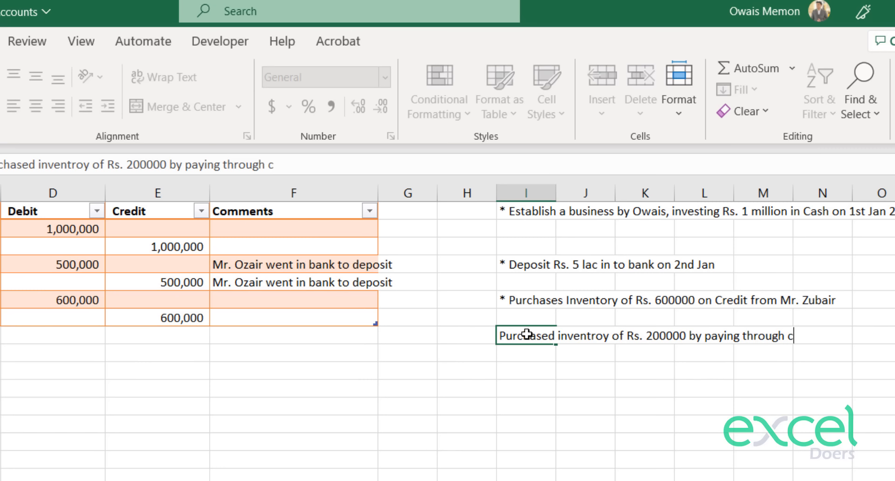
pyautogui.write('heque from MR')
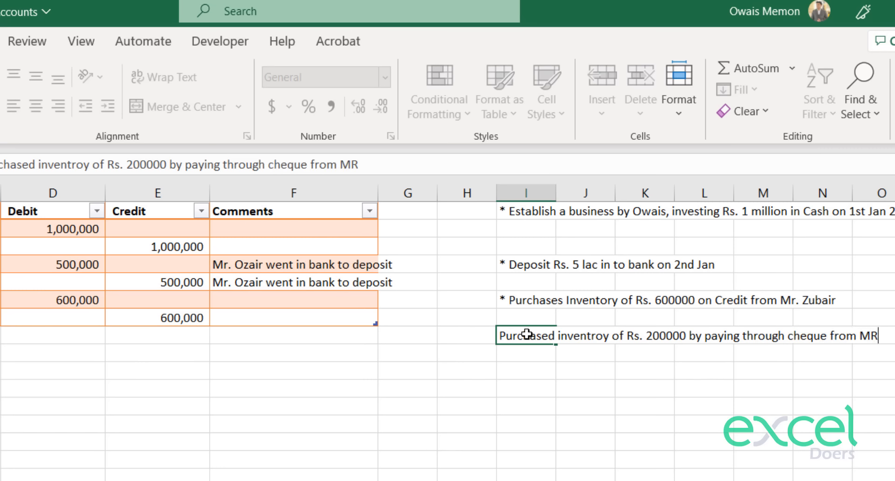
pyautogui.write('.Ahmed')
pyautogui.press('Return')
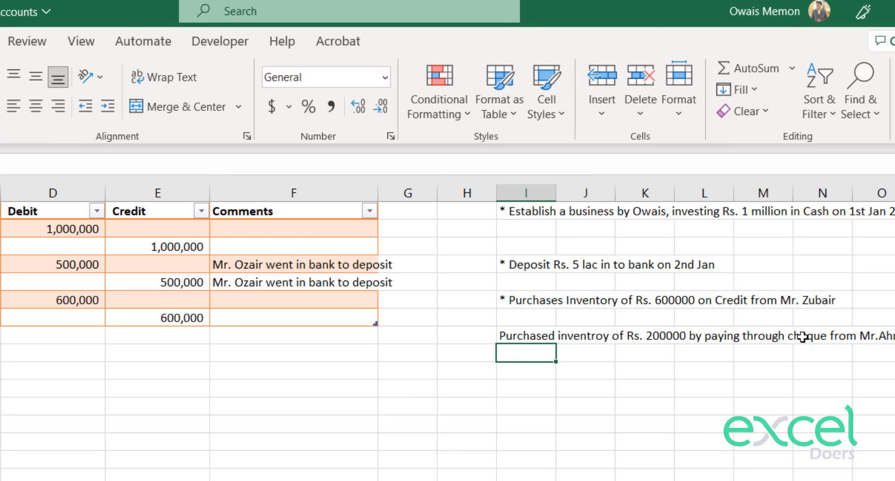
# Choose Inventory as the account in C8 and enter a debit of 200000 in D8.
pyautogui.click(33, 340)
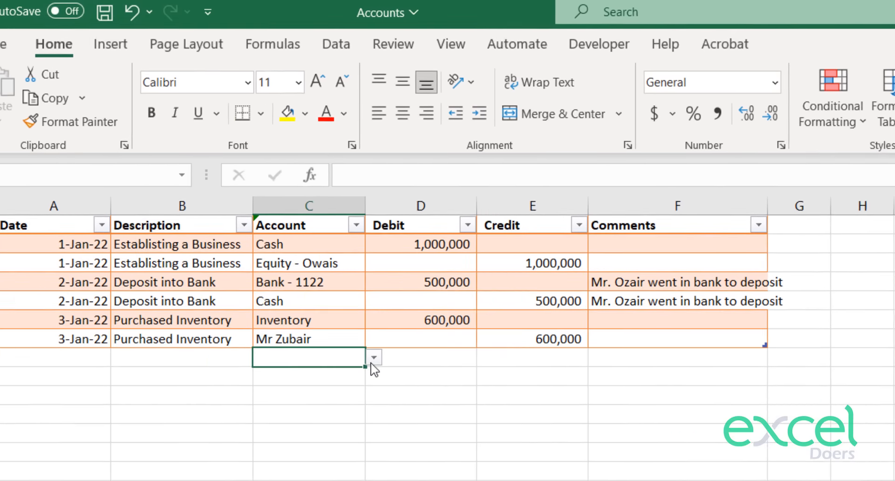
pyautogui.click(404, 362)
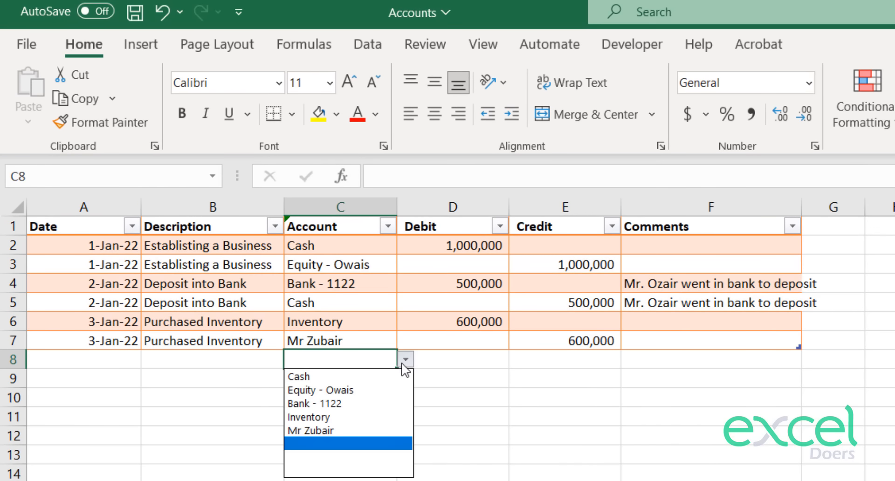
pyautogui.click(320, 414)
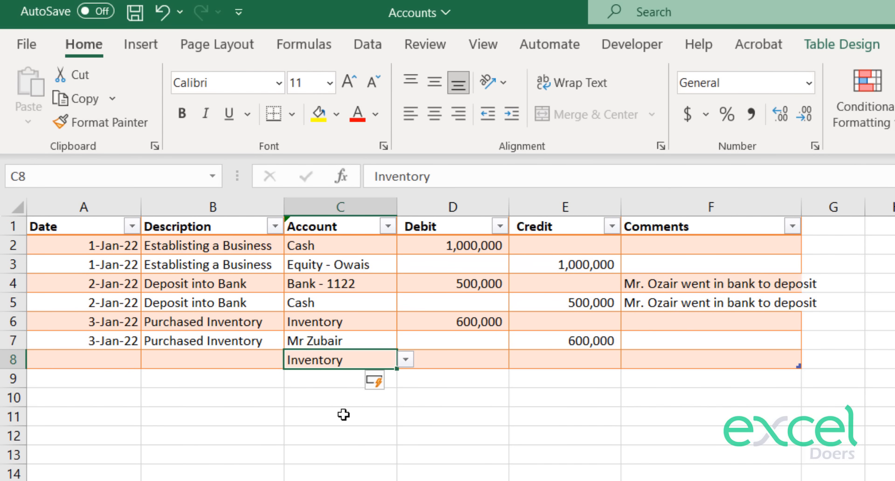
pyautogui.click(485, 361)
pyautogui.write('200000')
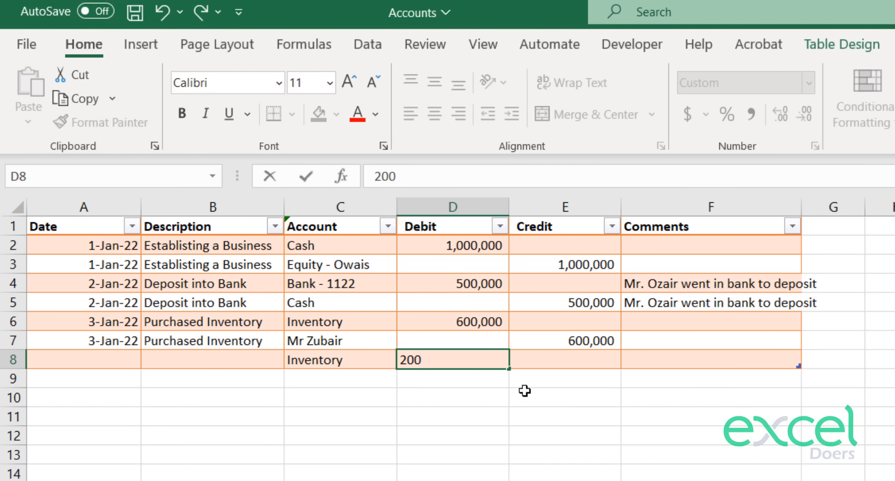
pyautogui.press('Return')
# Choose the bank account in C9 and enter a credit of 200000 in E9.
pyautogui.click(363, 386)
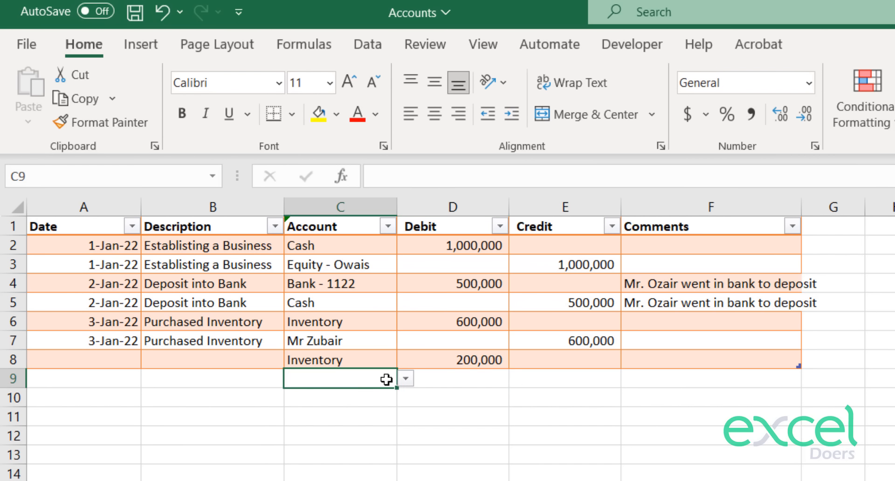
pyautogui.click(403, 378)
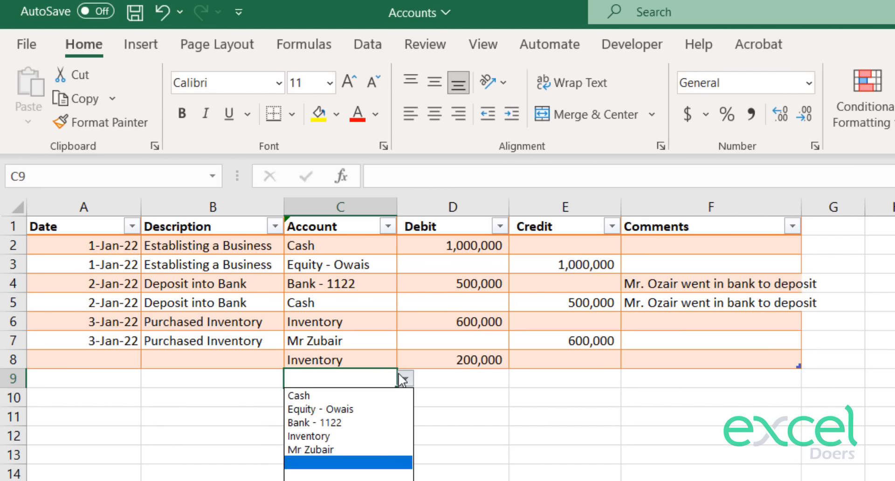
pyautogui.click(340, 423)
pyautogui.click(601, 379)
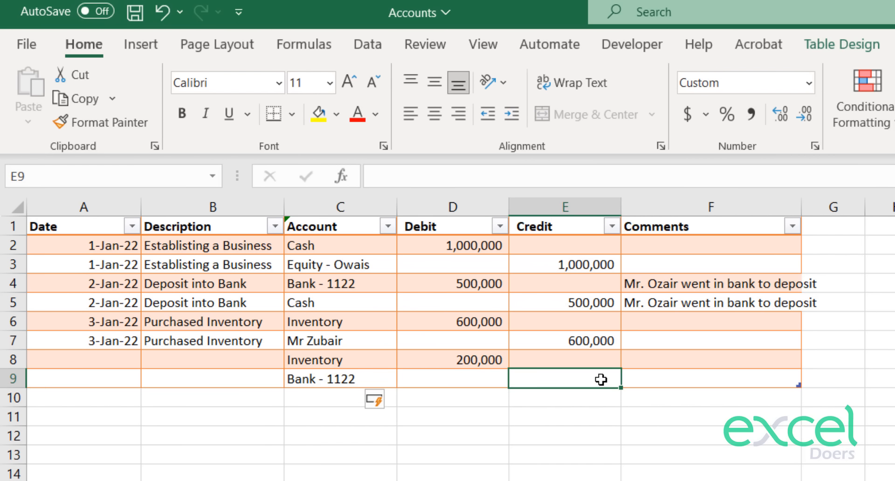
pyautogui.write('200000')
pyautogui.press('Return')
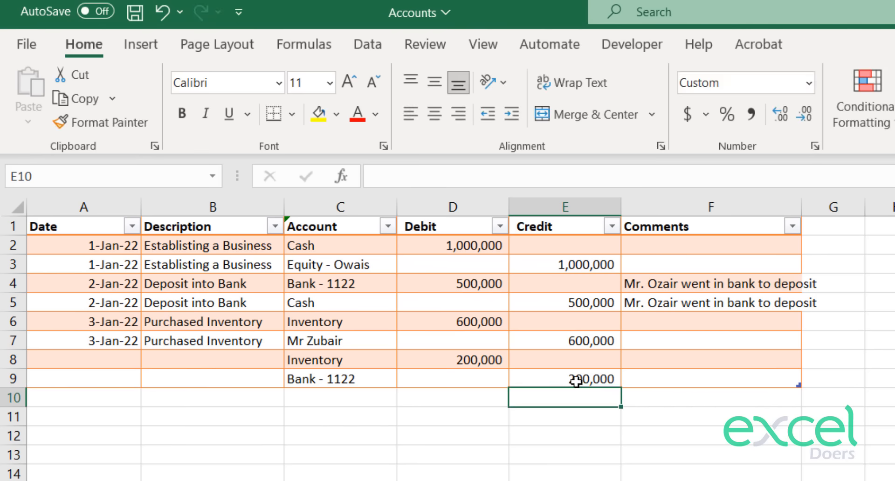
# Enter "Purchased Inventory" as the description in B8 and copy it into B9 for the bank row.
pyautogui.click(248, 355)
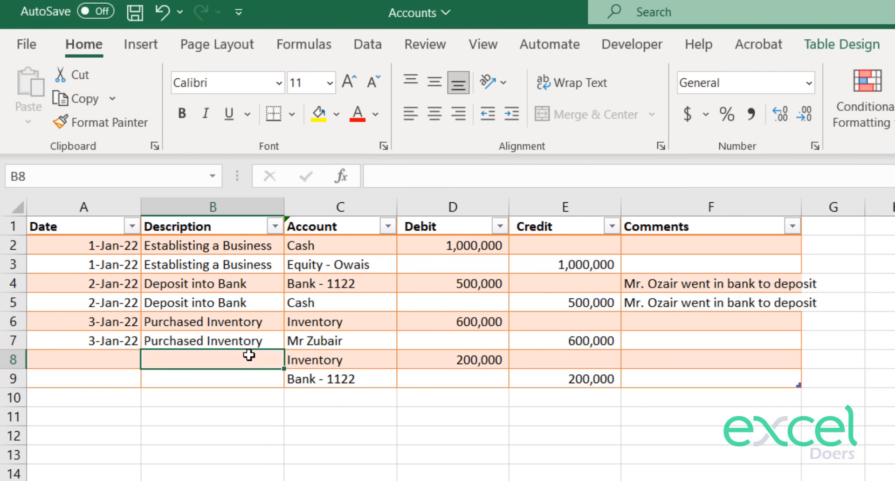
pyautogui.write('Purchased Invent')
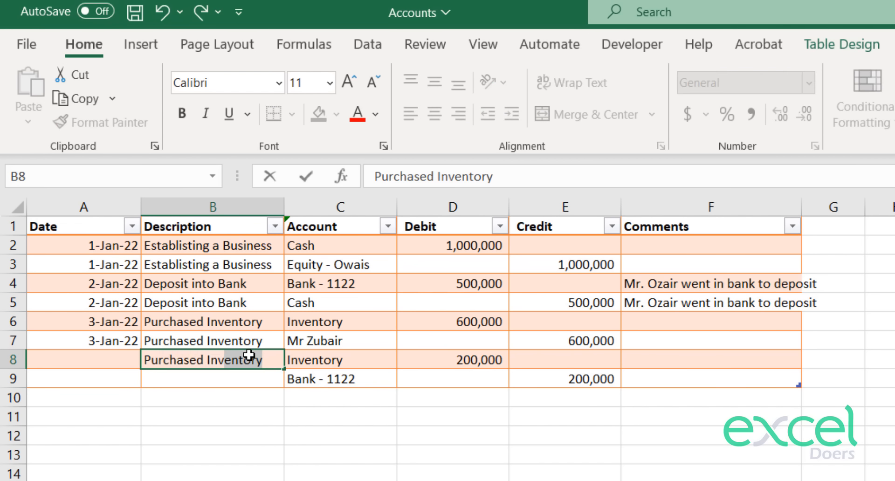
pyautogui.press('Return')
pyautogui.press('Up')
pyautogui.hotkey('ctrl', 'c')
pyautogui.press('Down')
pyautogui.hotkey('ctrl', 'v')
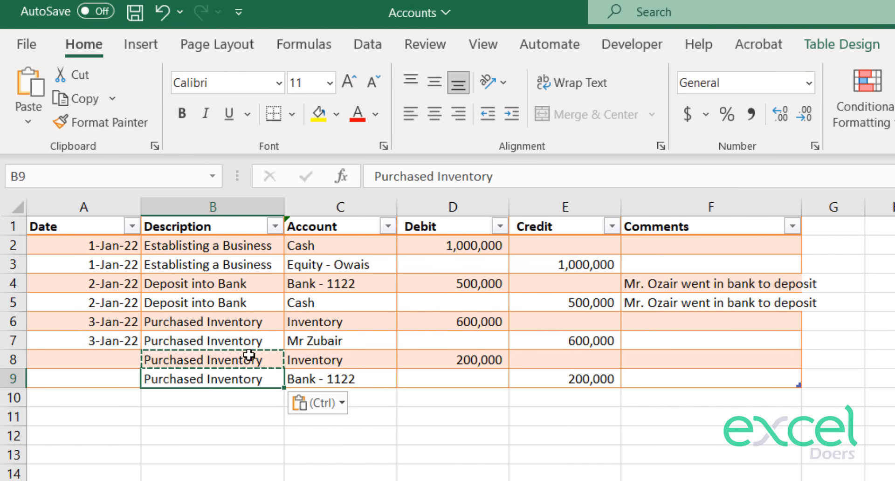
pyautogui.press('Escape')
# Enter the date 4 Jan 2022 in A8 and copy it into A9 for the bank row.
pyautogui.press('Left')
pyautogui.press('Up')
pyautogui.write('4')
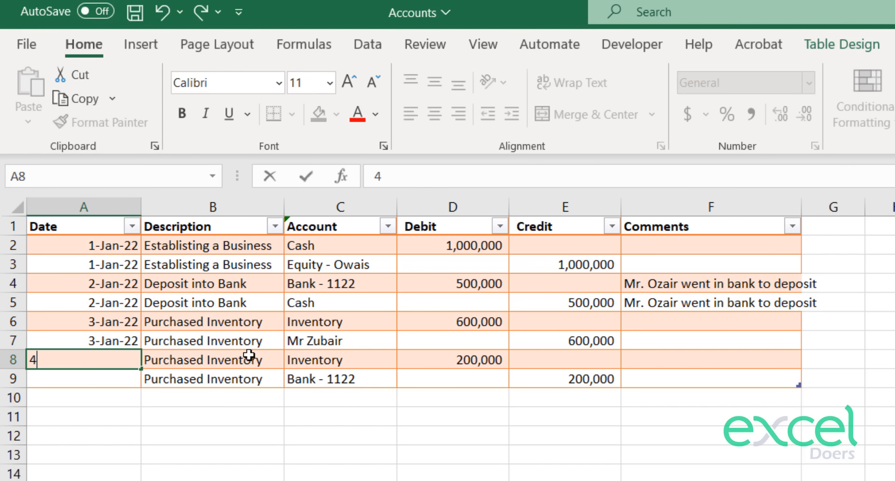
pyautogui.write(' jan 202')
pyautogui.press('Return')
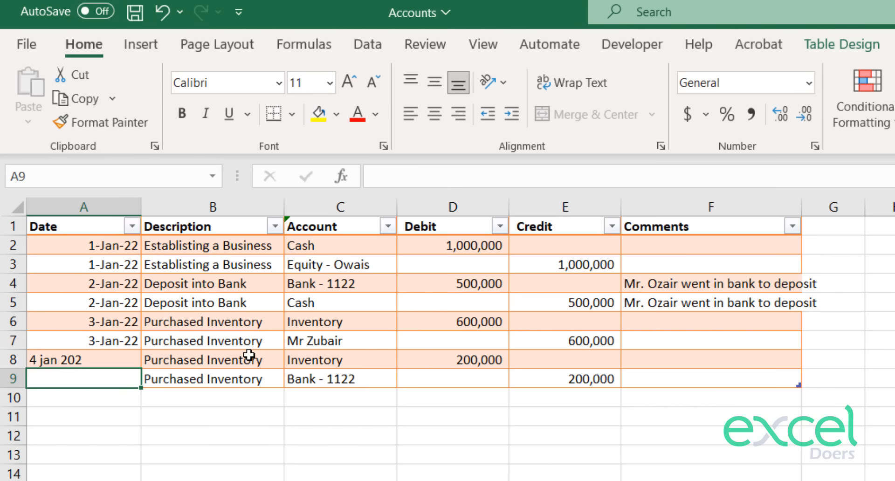
pyautogui.press('Up')
pyautogui.write('2')
pyautogui.press('Return')
pyautogui.press('Up')
pyautogui.hotkey('ctrl', 'c')
pyautogui.press('Down')
pyautogui.hotkey('ctrl', 'v')
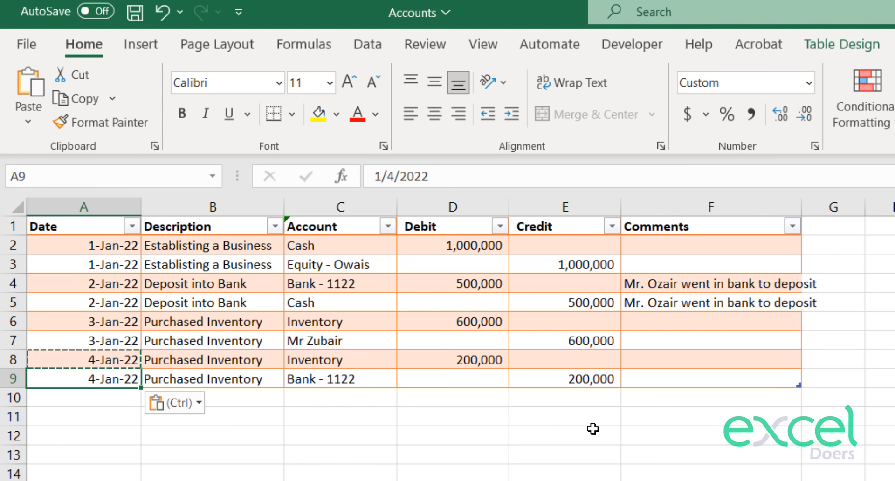
# Enter the transaction note "Sold Inventory for Rs. 400000 on Cash on 10th Jan 2022" in I10.
pyautogui.press('Right')
pyautogui.press('Right')
pyautogui.press('Right')
pyautogui.press('Right')
pyautogui.press('Right')
pyautogui.press('Right')
pyautogui.press('Right')
pyautogui.press('Down')
pyautogui.press('Right')
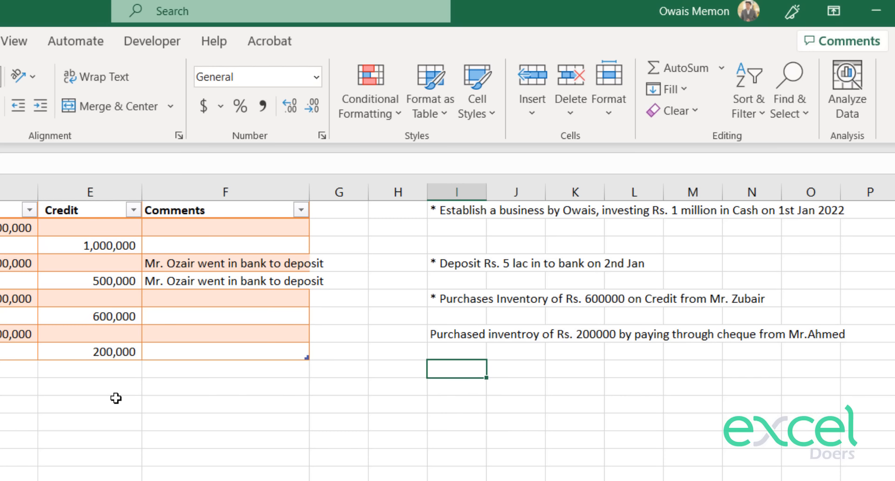
pyautogui.write('Sold')
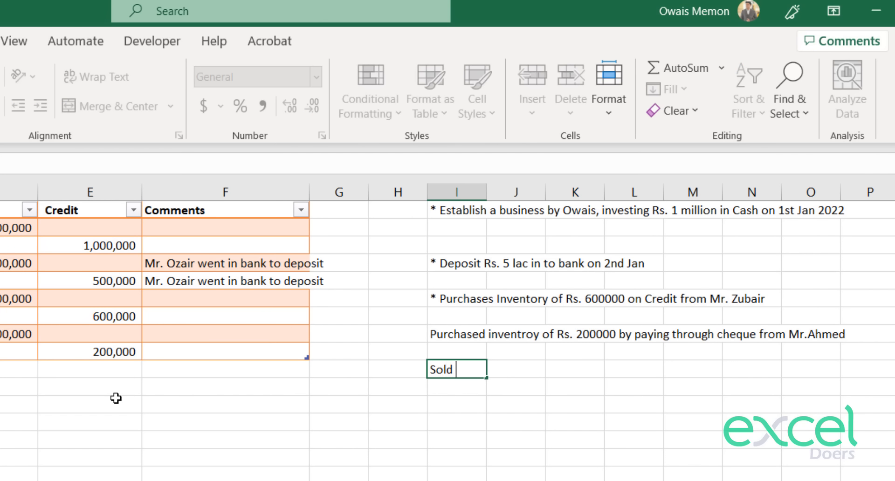
pyautogui.write(' Inventory ')
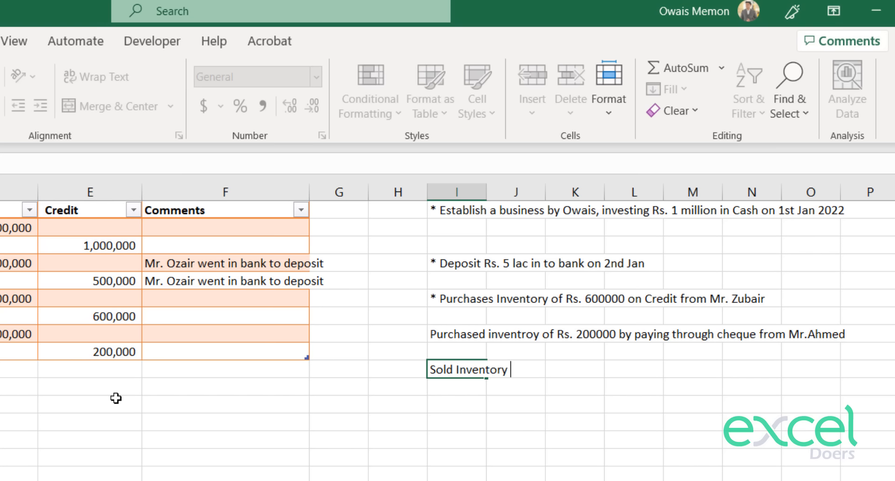
pyautogui.write('for Rs. ')
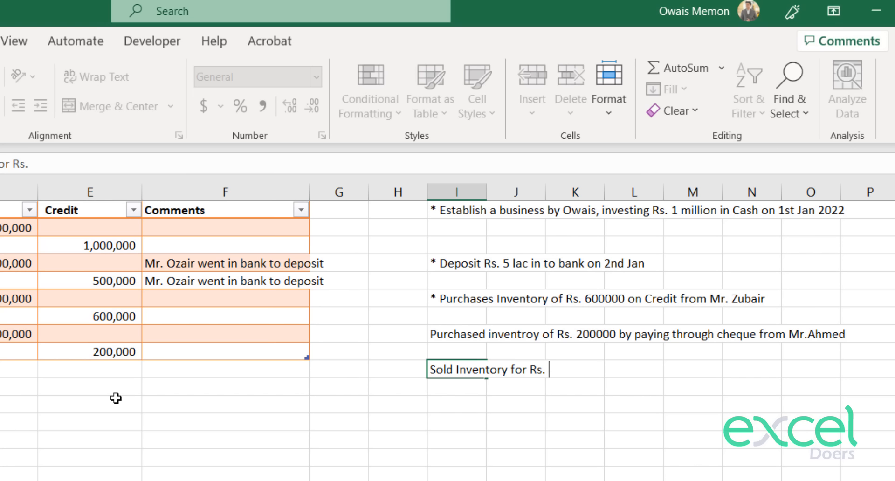
pyautogui.write('400000')
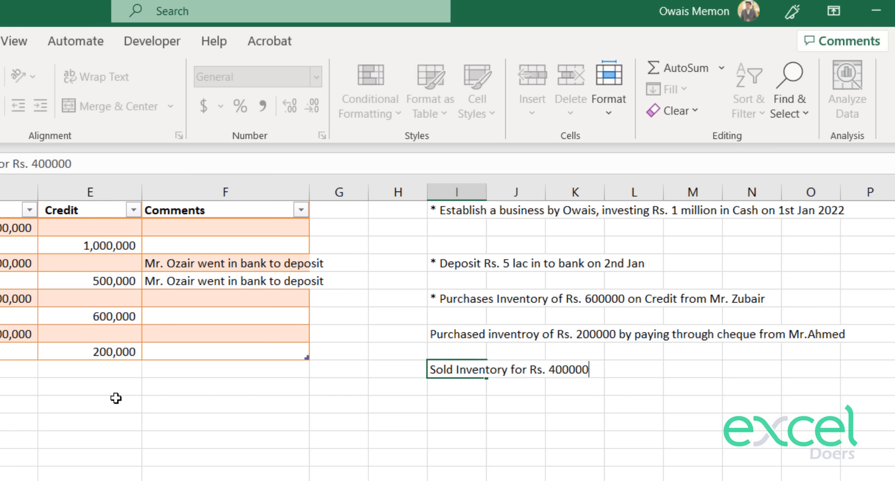
pyautogui.write(' on Cas')
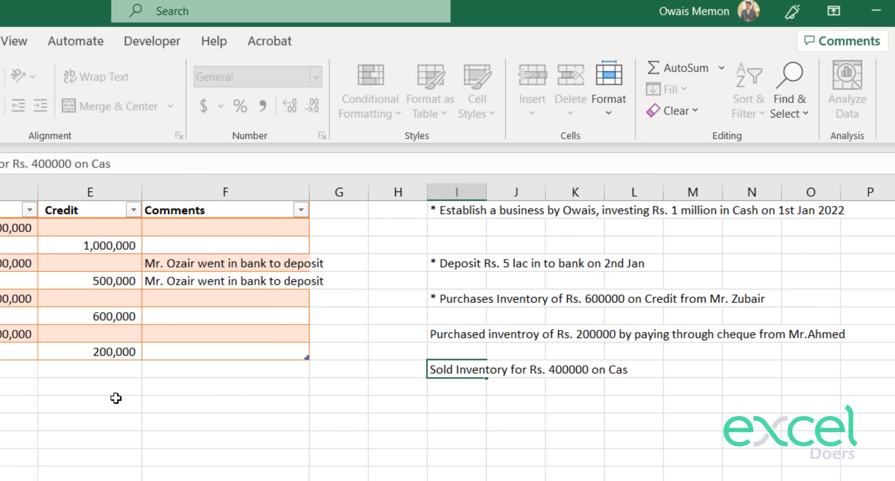
pyautogui.write('h on 10th')
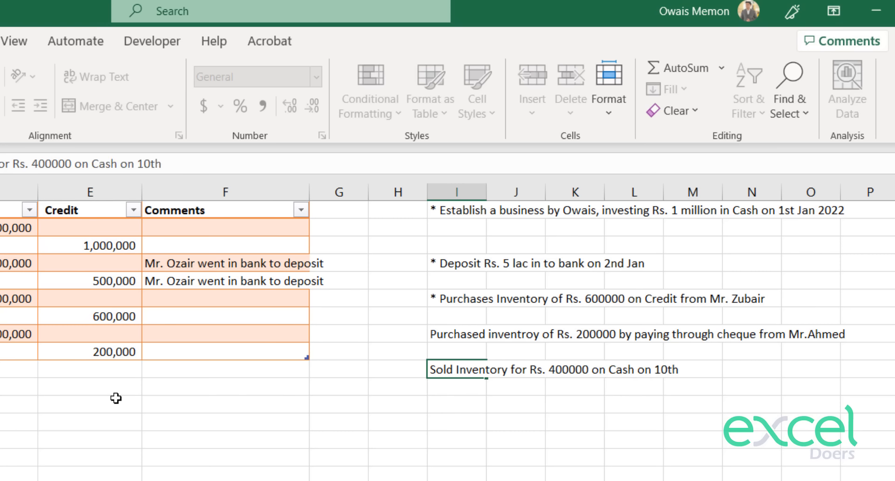
pyautogui.write(' Jan 2022')
pyautogui.press('Return')
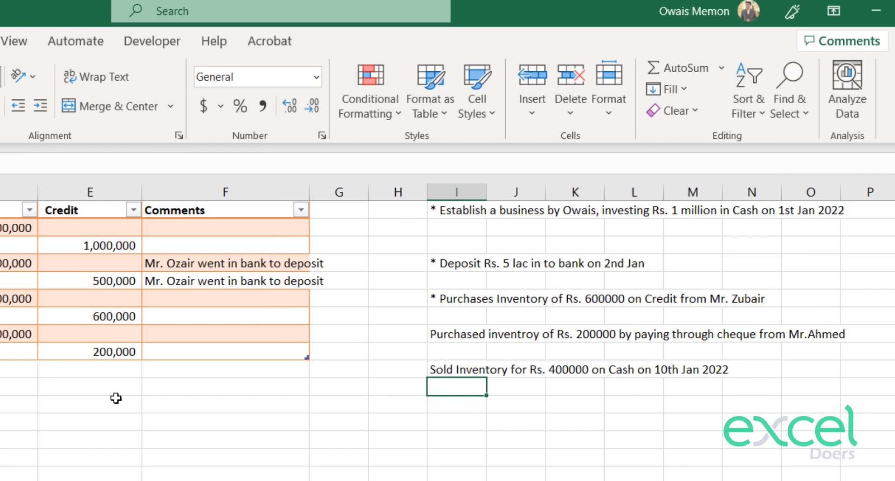
pyautogui.click(280, 354)
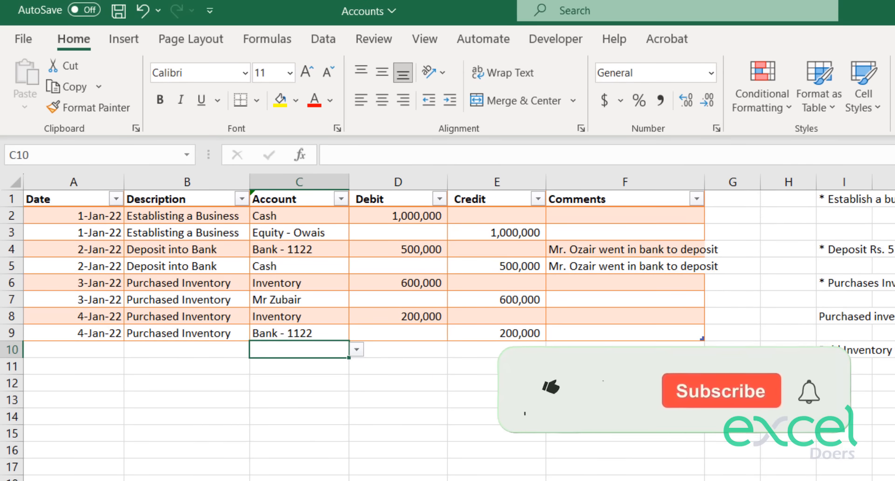
pyautogui.click(355, 349)
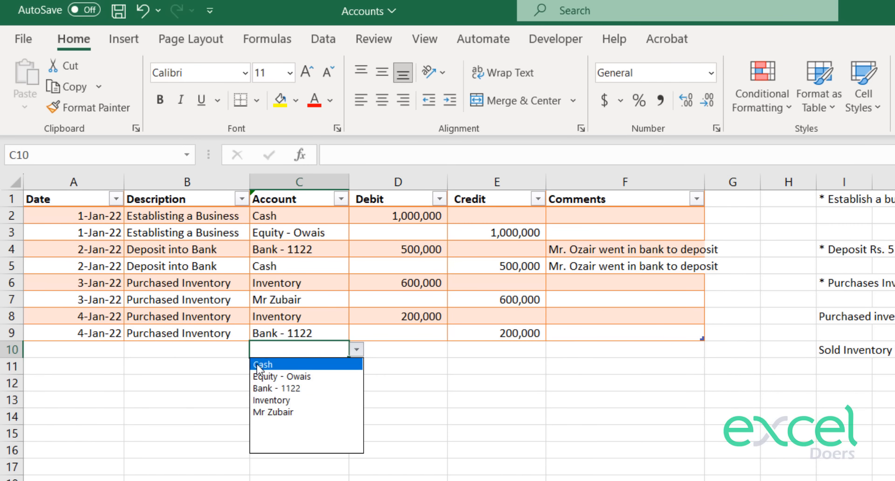
pyautogui.press('Escape')
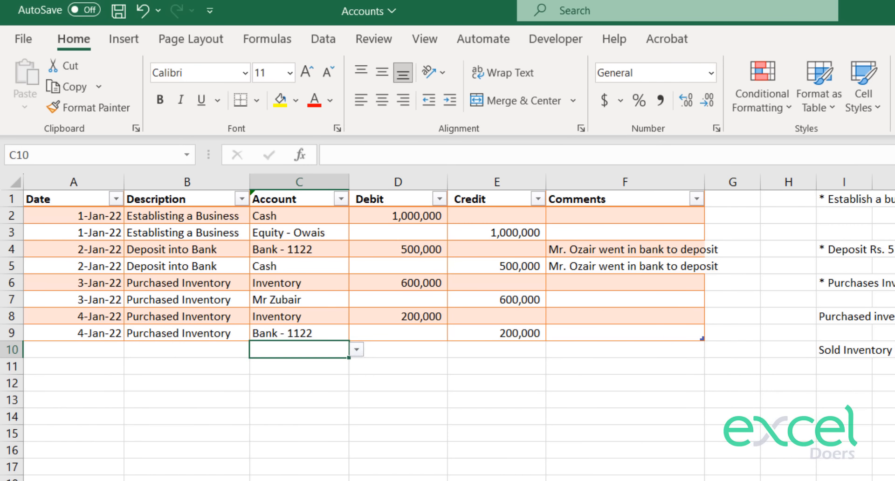
# Add "Sales" as a new individual account in F7 of the chart of accounts sheet.
pyautogui.hotkey('ctrl', 'pagedown')
pyautogui.click(432, 299)
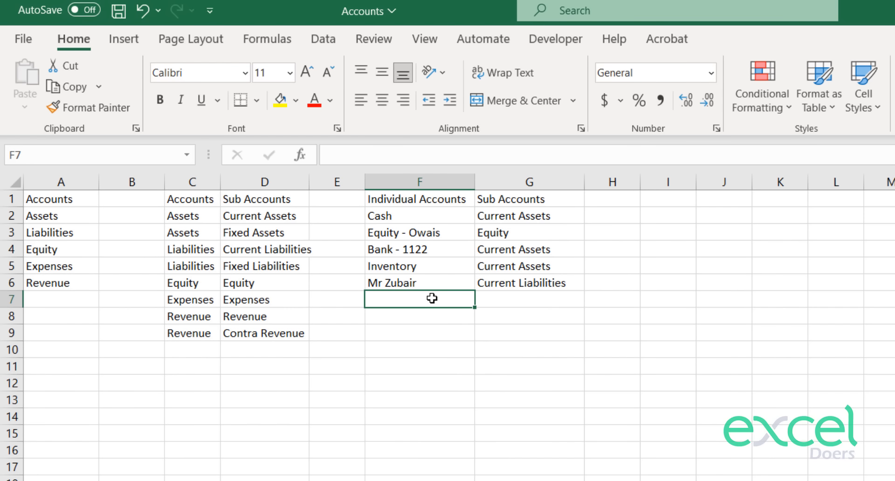
pyautogui.write('Sales')
pyautogui.press('Return')
# Copy the Revenue sub account from D8 into G7 to classify the Sales account.
pyautogui.press('Left')
pyautogui.press('Left')
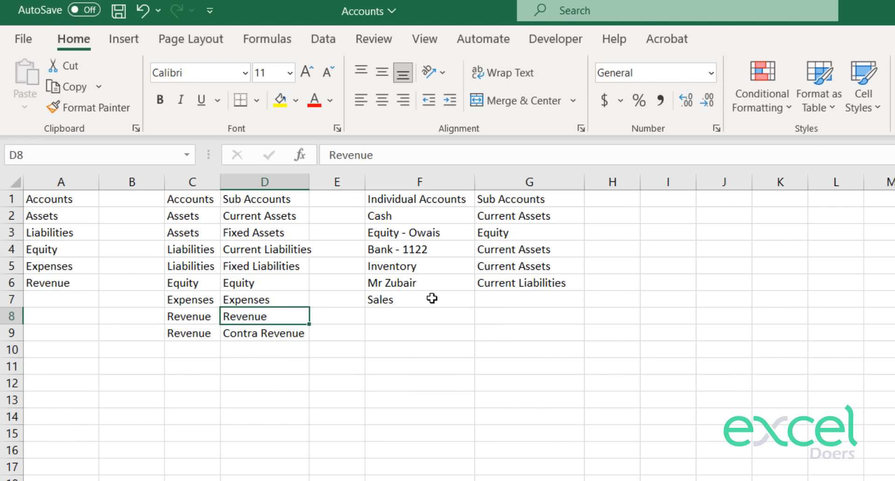
pyautogui.hotkey('ctrl', 'c')
pyautogui.press('Right')
pyautogui.press('Right')
pyautogui.press('Right')
pyautogui.press('Up')
pyautogui.hotkey('ctrl', 'v')
pyautogui.press('Escape')
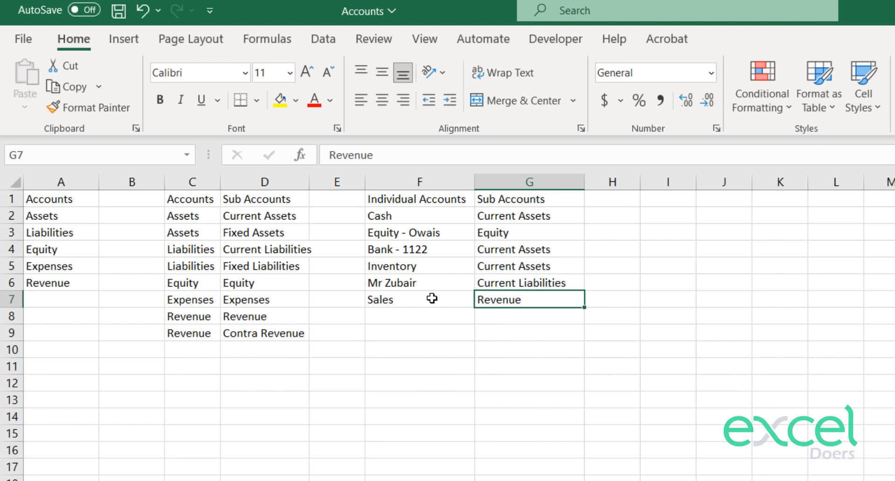
# In the general entries journal, choose Cash as the account in C10 and enter a debit of 400000 in D10.
pyautogui.hotkey('ctrl', 'pageup')
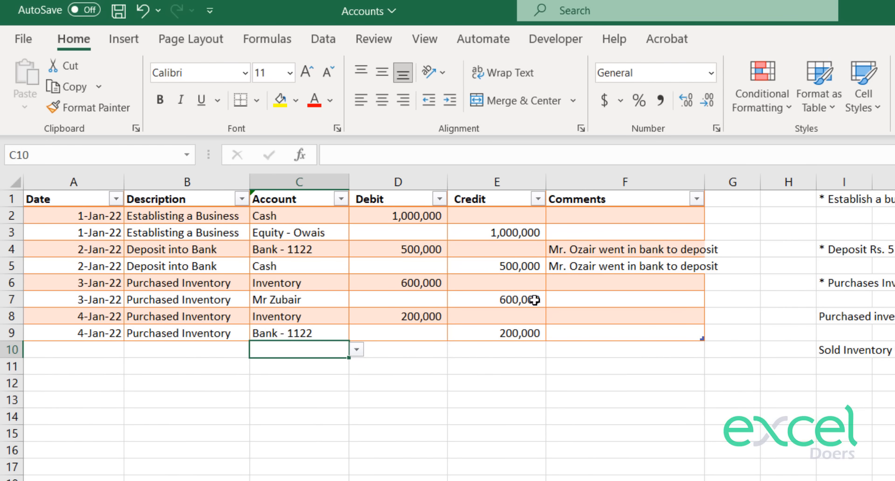
pyautogui.click(459, 197)
pyautogui.click(458, 182)
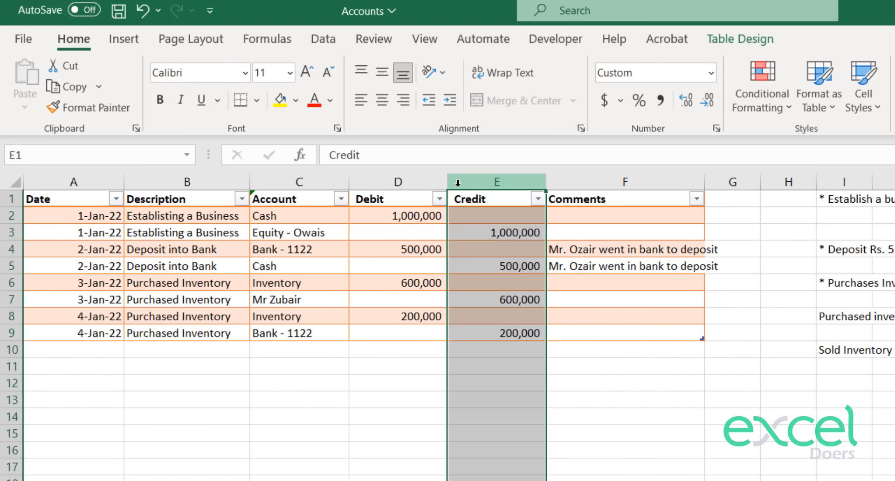
pyautogui.click(303, 353)
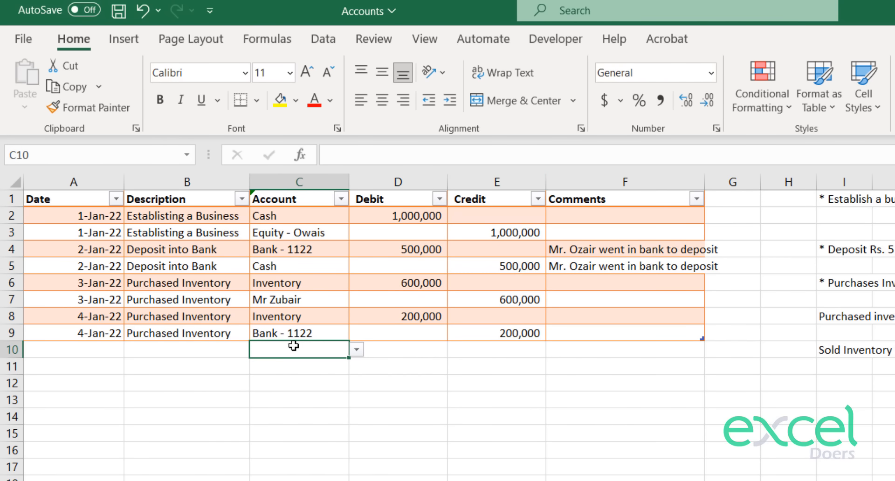
pyautogui.click(357, 351)
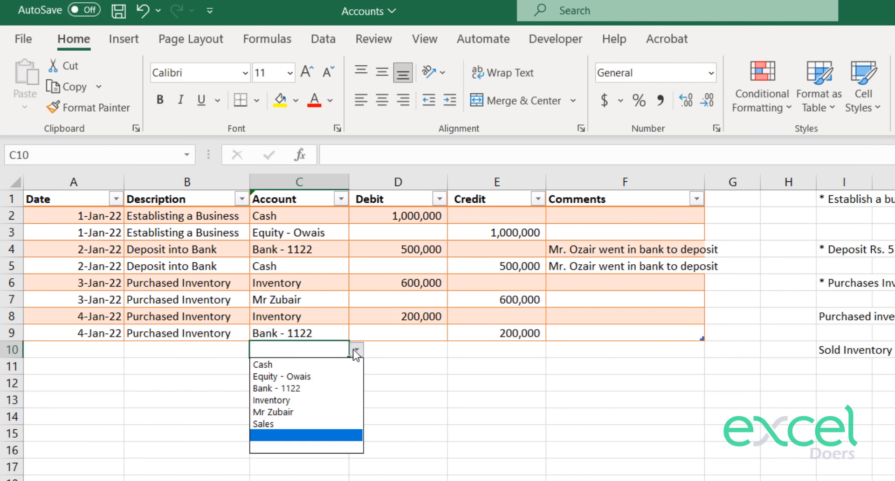
pyautogui.click(313, 364)
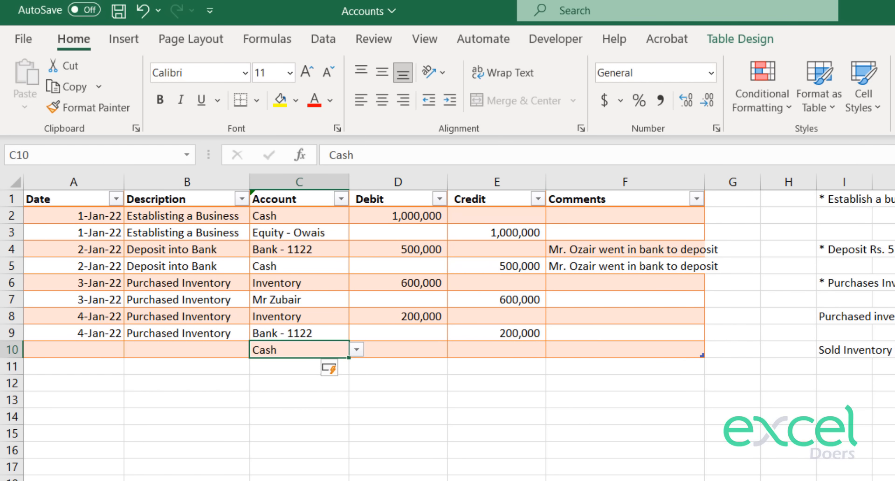
pyautogui.click(432, 349)
pyautogui.write('400000')
pyautogui.press('Return')
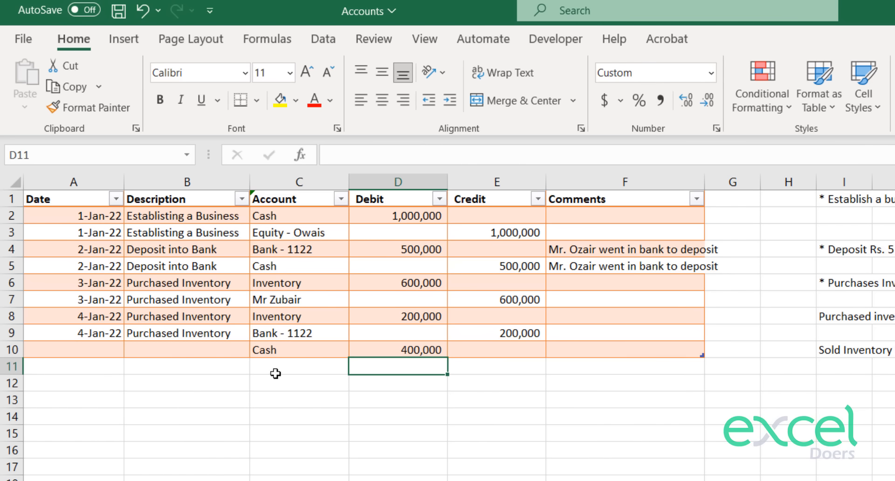
# Add a Sales line in row 11 of the journal with a credit of 400000.
pyautogui.click(315, 371)
pyautogui.click(357, 367)
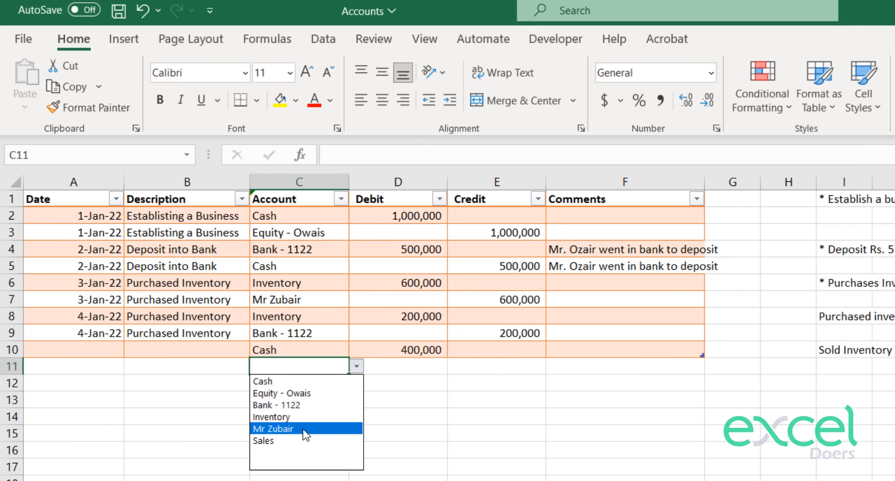
pyautogui.click(304, 442)
pyautogui.click(504, 365)
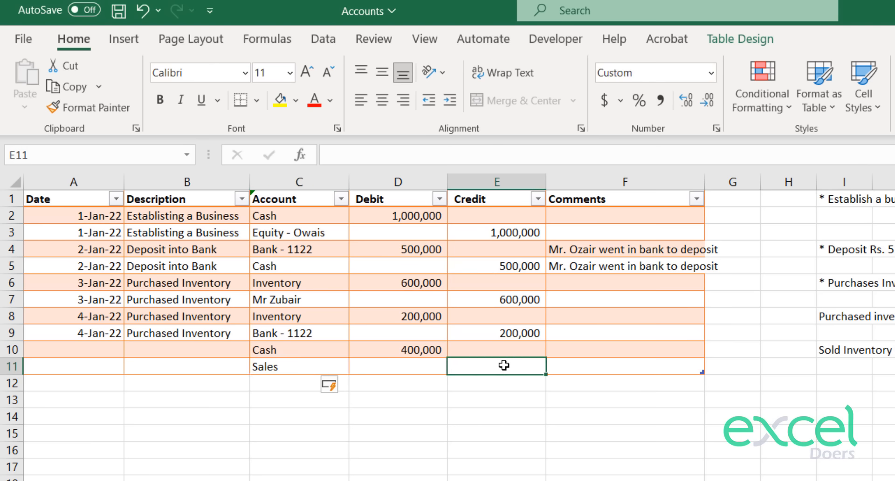
pyautogui.write('400000')
pyautogui.press('Return')
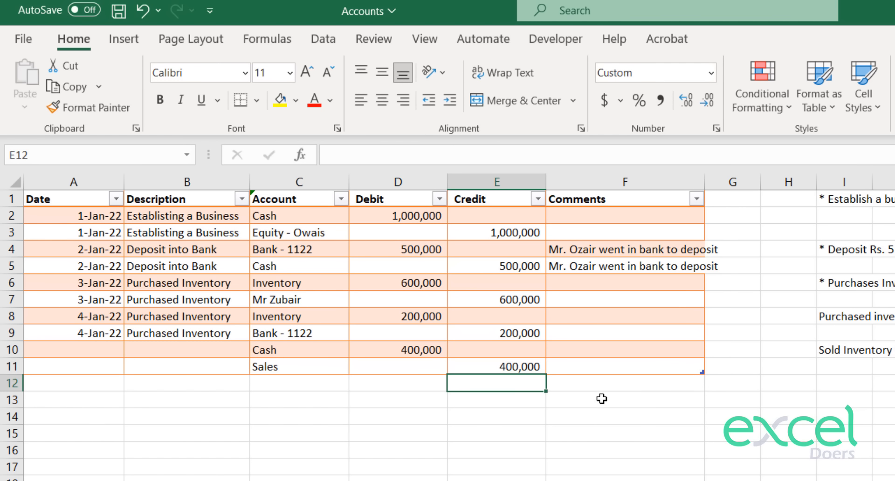
# Enter the description "Sold the Inventory for Cash" in B10 and copy it to B11.
pyautogui.click(169, 348)
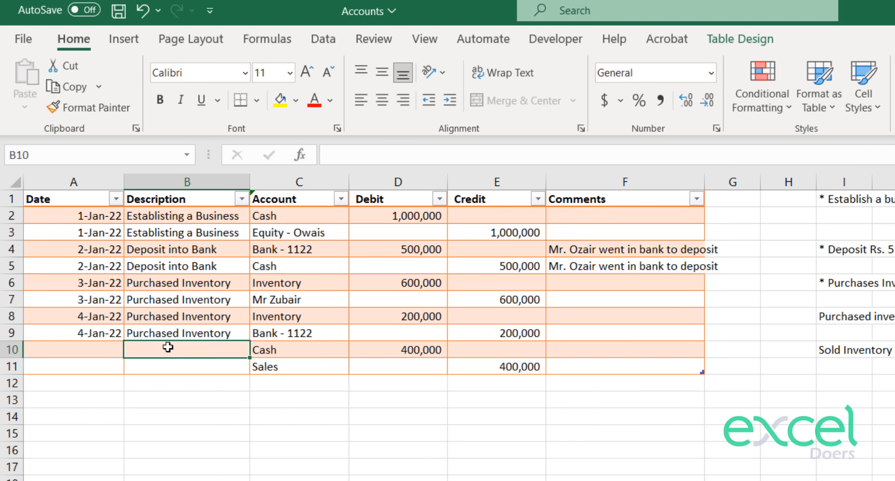
pyautogui.write('Sold the')
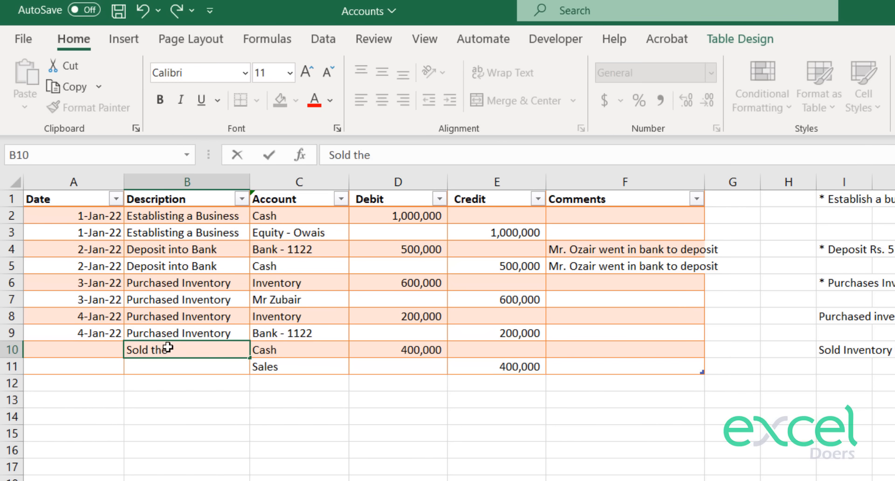
pyautogui.write(' Inventory for Cash')
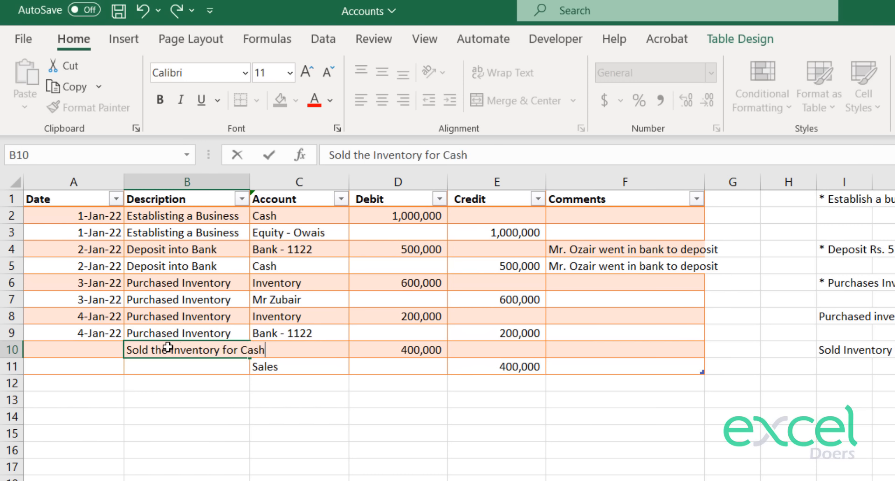
pyautogui.press('Return')
pyautogui.press('Up')
pyautogui.hotkey('ctrl', 'c')
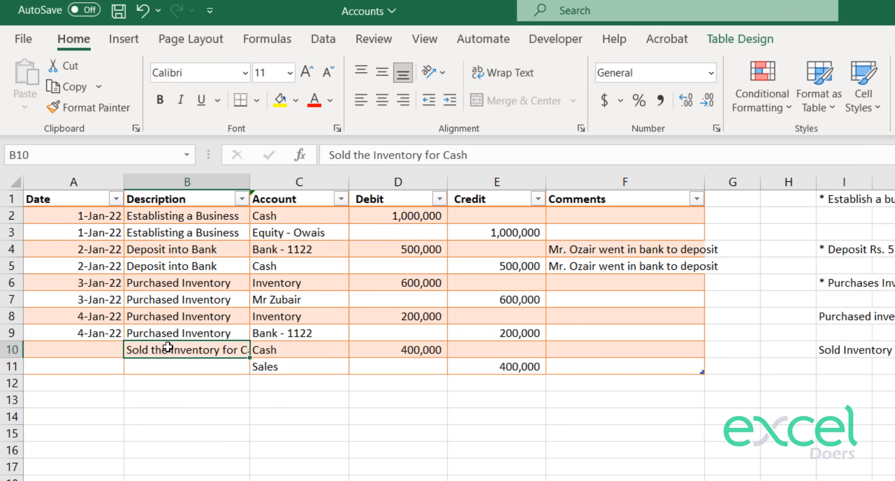
pyautogui.press('Down')
pyautogui.hotkey('ctrl', 'v')
# Enter the date 10 Jan 2022 in A10 and copy it to A11.
pyautogui.press('Left')
pyautogui.press('Up')
pyautogui.write('10th o')
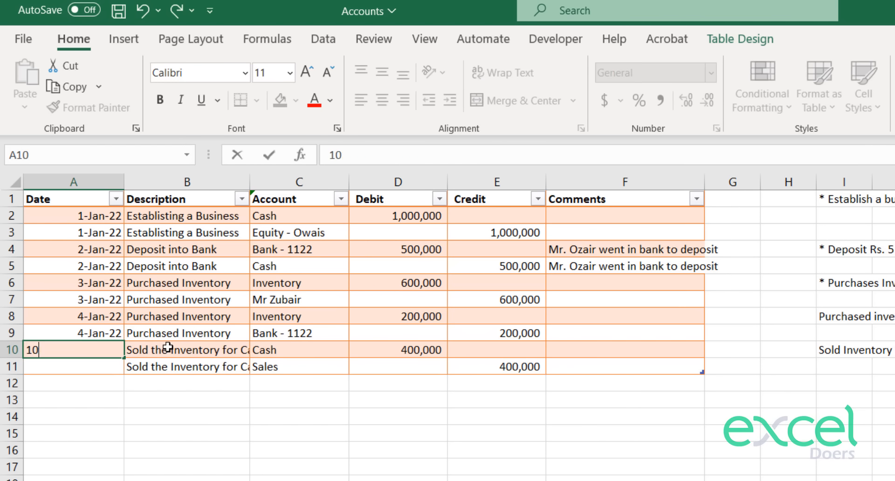
pyautogui.press('BackSpace')
pyautogui.press('BackSpace')
pyautogui.press('BackSpace')
pyautogui.write('jan 2022')
pyautogui.press('Return')
pyautogui.press('Up')
pyautogui.hotkey('ctrl', 'c')
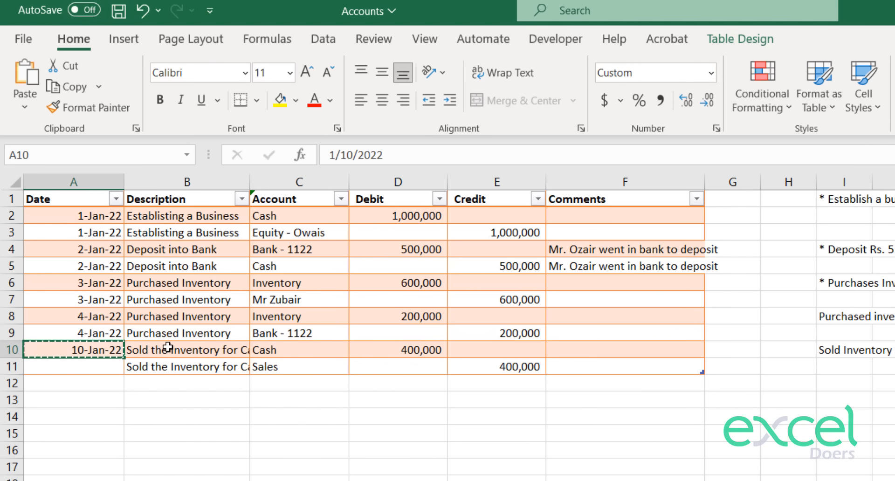
pyautogui.press('Down')
pyautogui.hotkey('ctrl', 'v')
pyautogui.press('Escape')
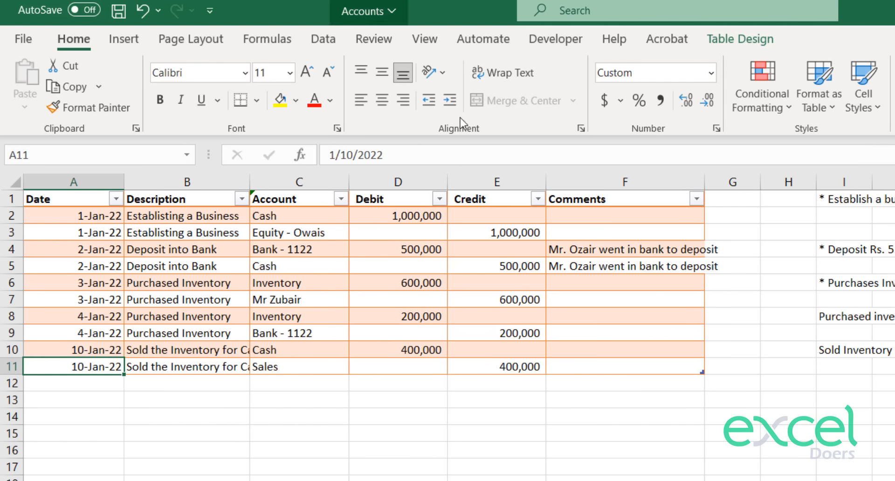
# Widen the Account and Description columns so the sale descriptions fit in full.
pyautogui.moveTo(610, 349); pyautogui.dragTo(3, 363)
pyautogui.click(859, 347)
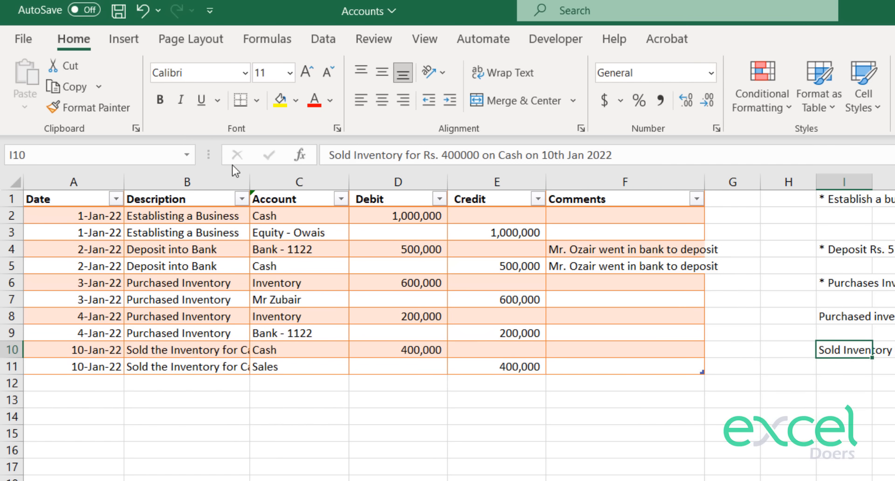
pyautogui.moveTo(349, 182); pyautogui.dragTo(369, 182)
pyautogui.moveTo(248, 182); pyautogui.dragTo(276, 182)
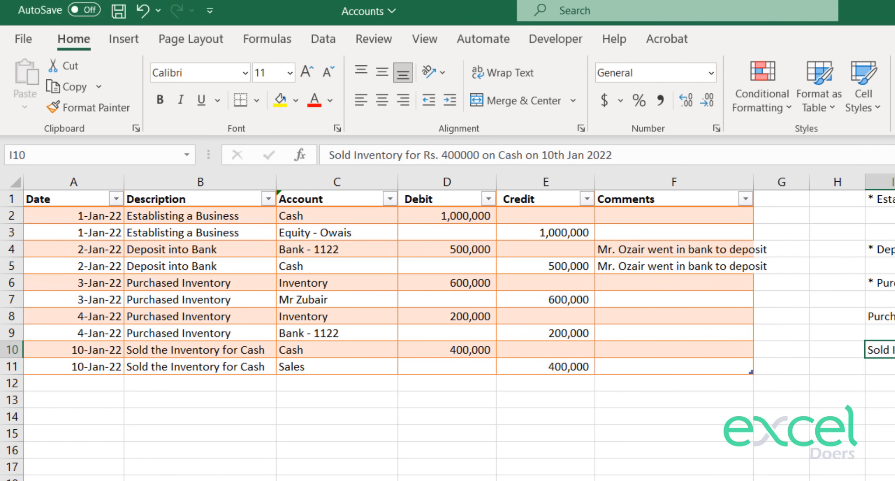
# Review the cash sale entry in rows 10 and 11 against the transaction note in I10.
pyautogui.click(500, 381)
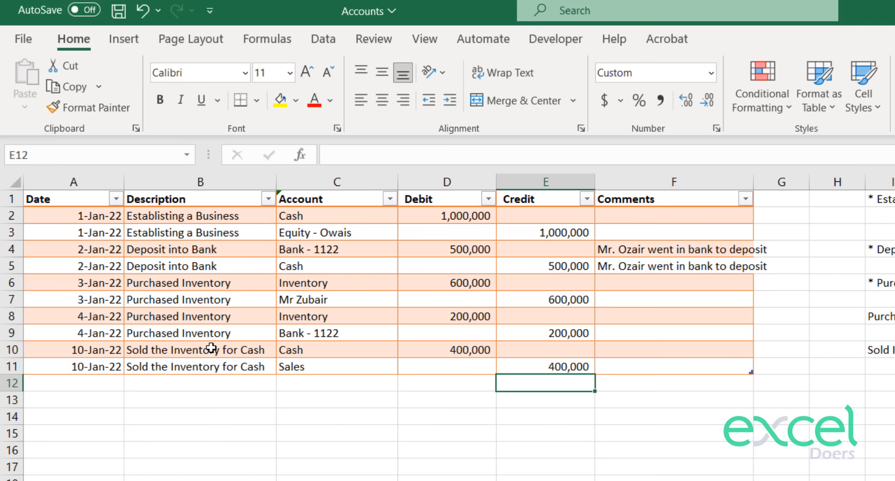
pyautogui.moveTo(223, 365); pyautogui.dragTo(339, 373)
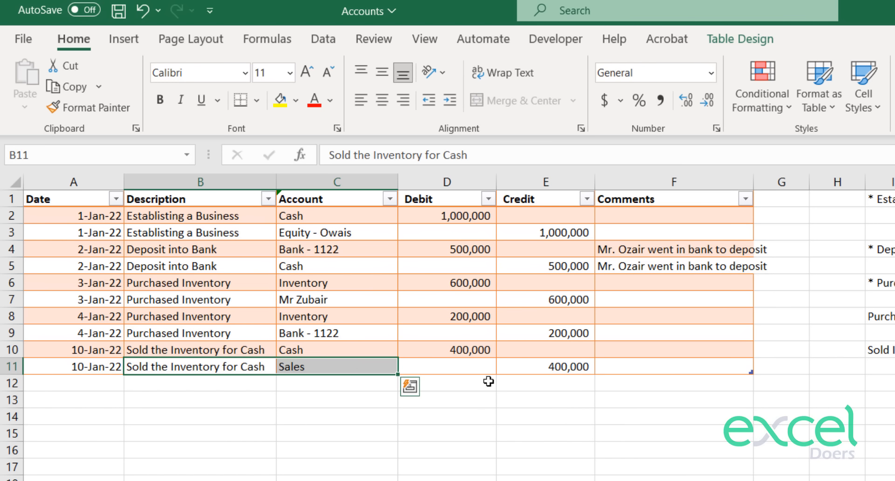
pyautogui.moveTo(675, 371); pyautogui.dragTo(3, 366)
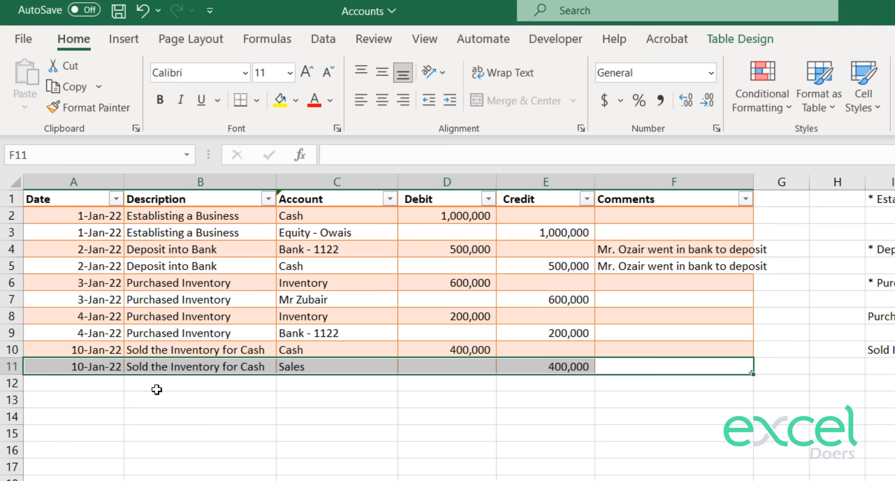
pyautogui.click(596, 397)
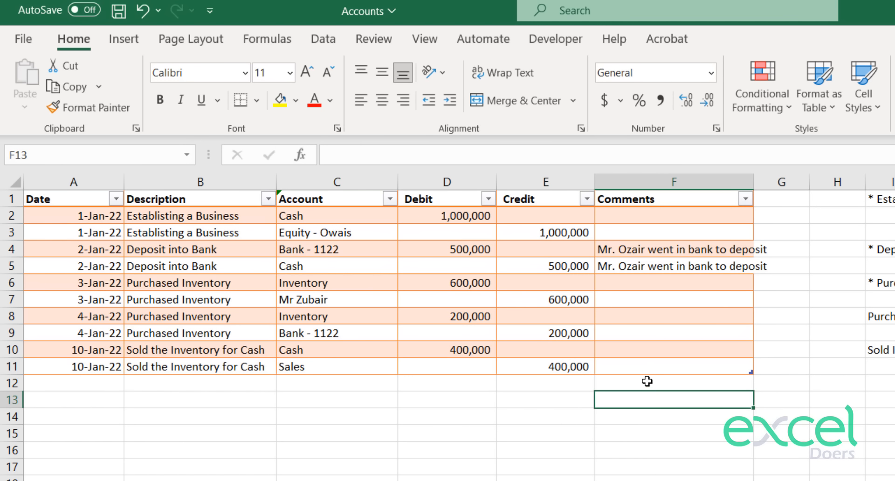
pyautogui.moveTo(649, 381); pyautogui.dragTo(3, 396)
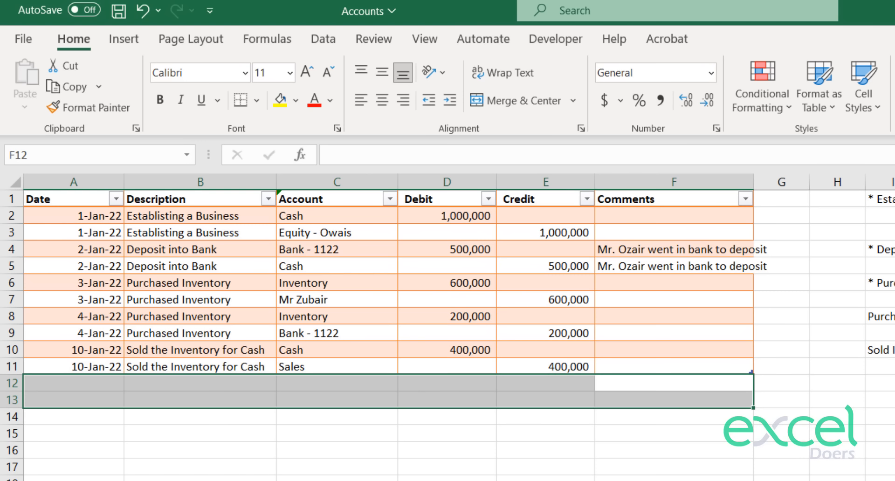
pyautogui.click(892, 347)
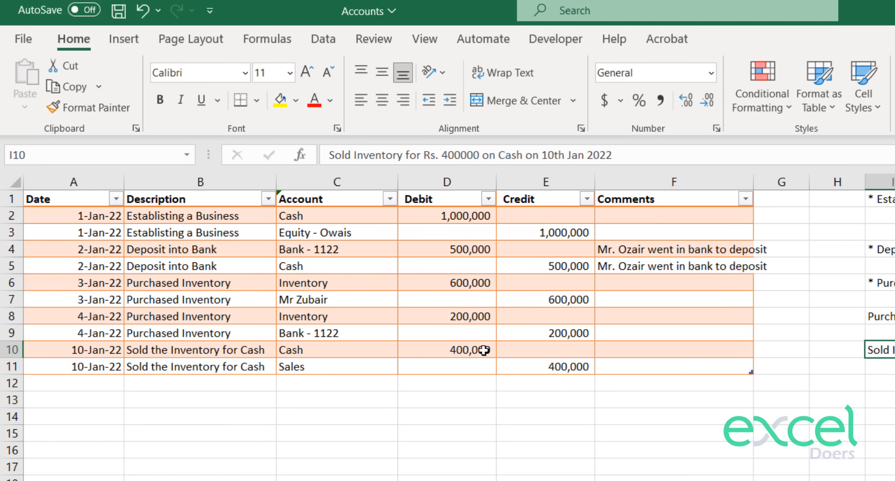
pyautogui.moveTo(484, 350); pyautogui.dragTo(368, 345)
pyautogui.hotkey('ctrl', 'a')
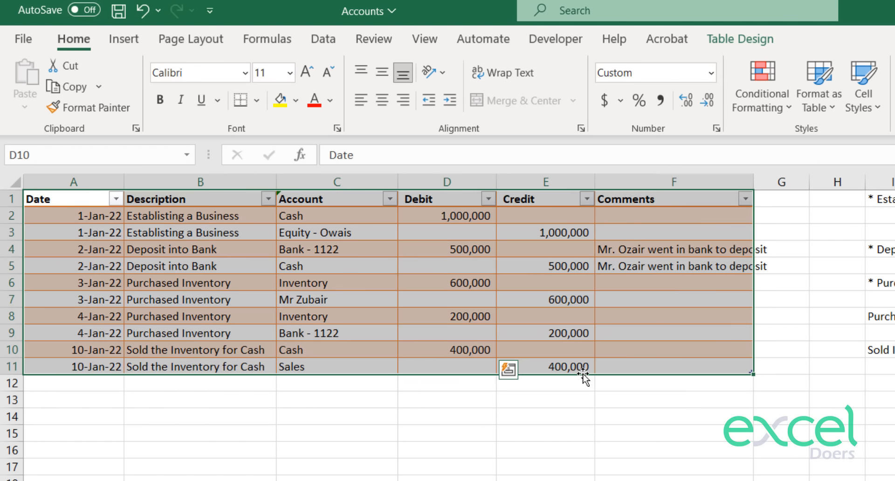
pyautogui.click(570, 365)
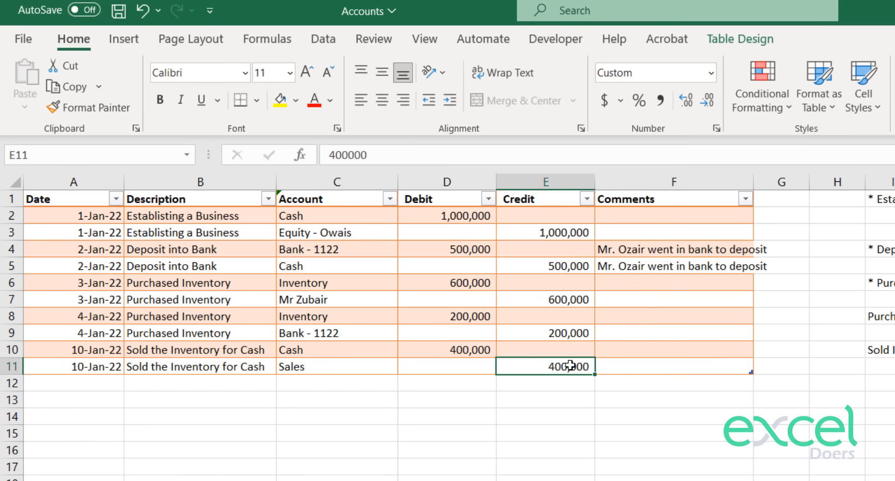
# Add "Cost of Goods Sold" in F8 of the Individual Accounts list on the accounts sheet.
pyautogui.click(333, 384)
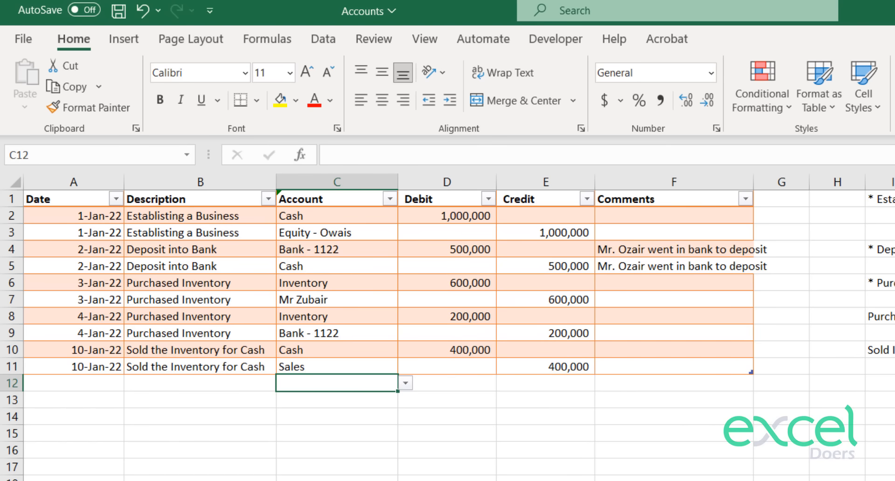
pyautogui.hotkey('ctrl', 'pageup')
pyautogui.click(414, 320)
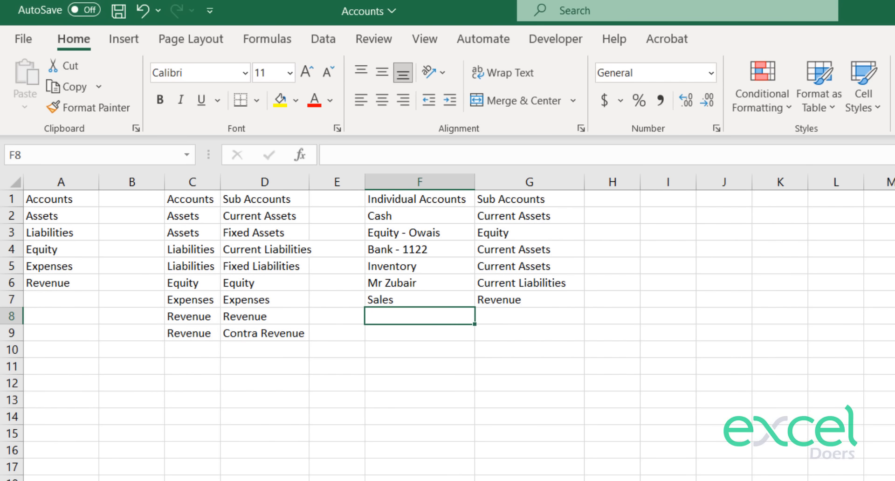
pyautogui.write('Cost of ')
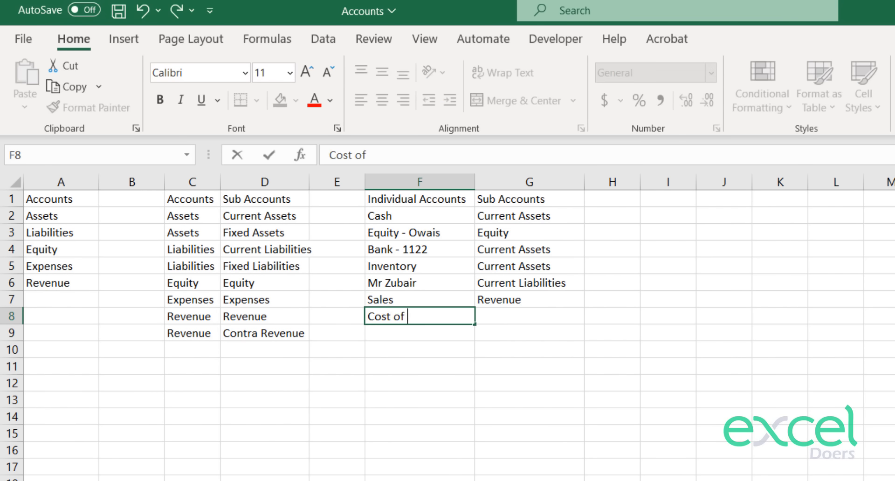
pyautogui.write('Goods Solds')
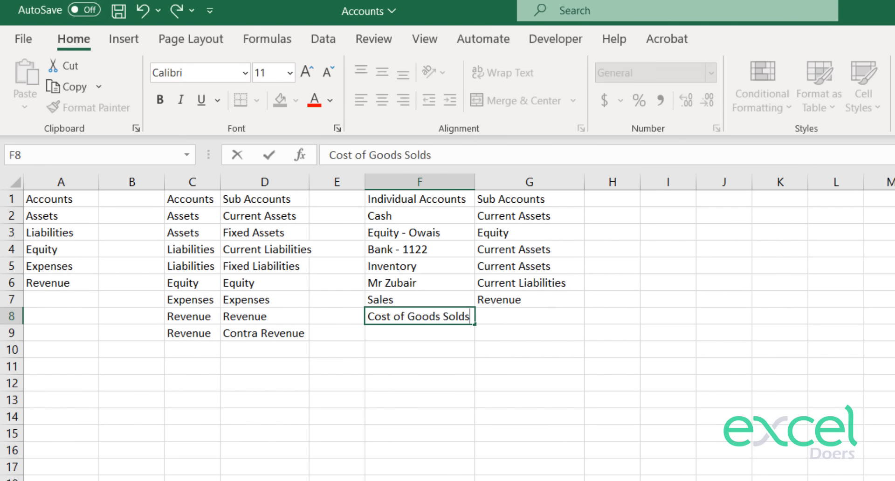
pyautogui.press('BackSpace')
pyautogui.press('Return')
pyautogui.press('Right')
pyautogui.press('Up')
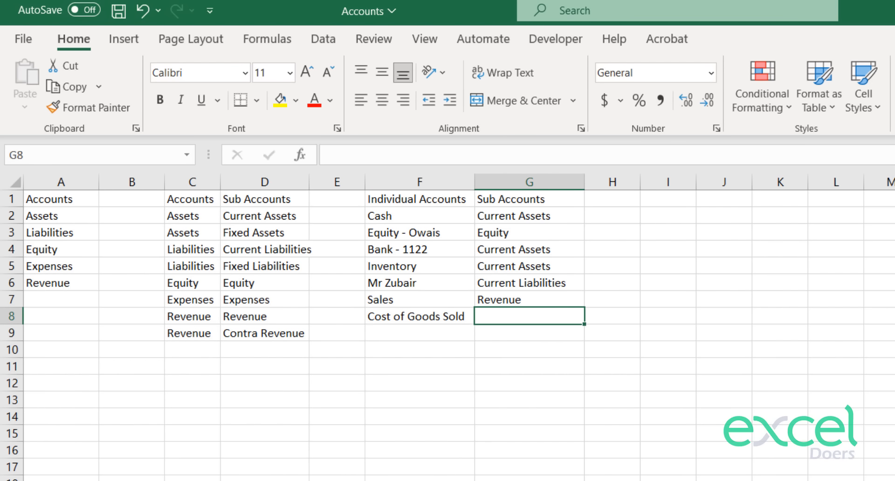
# Copy the Expenses sub account from D7 to G8 to classify Cost of Goods Sold.
pyautogui.press('Left')
pyautogui.press('Left')
pyautogui.press('Left')
pyautogui.press('Up')
pyautogui.hotkey('ctrl', 'c')
pyautogui.press('Right')
pyautogui.press('Right')
pyautogui.press('Right')
pyautogui.press('Down')
pyautogui.hotkey('ctrl', 'v')
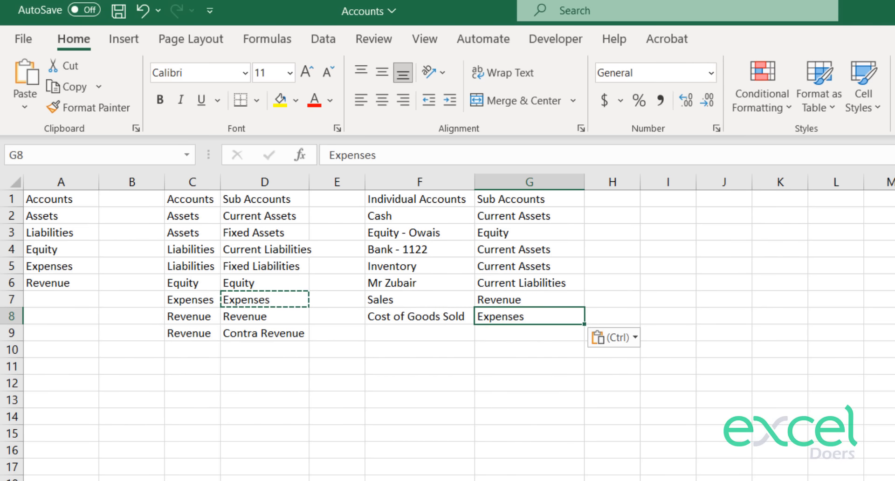
pyautogui.press('Escape')
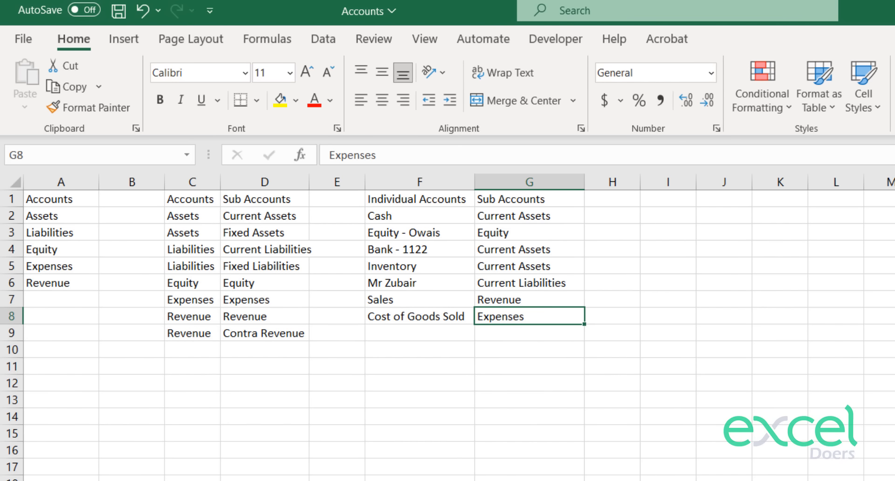
# Return to the journal sheet and choose Cost of Goods Sold as the account in C12.
pyautogui.hotkey('ctrl', 'pagedown')
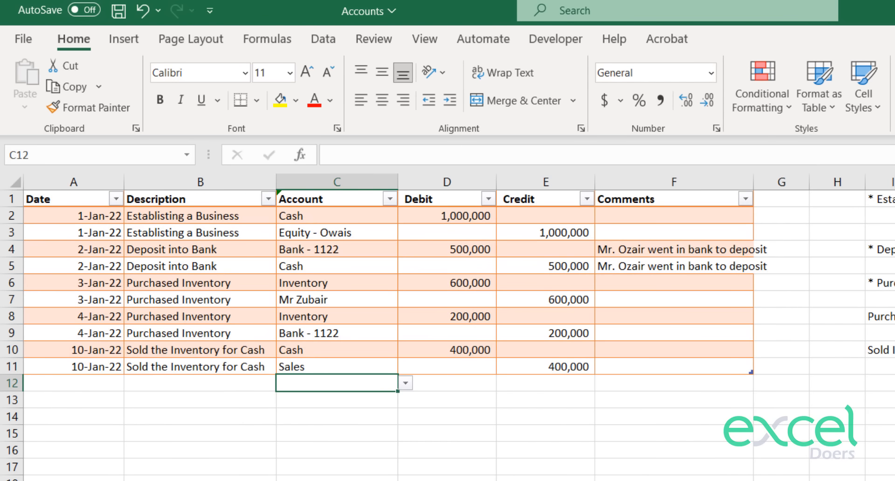
pyautogui.click(243, 385)
pyautogui.click(362, 389)
pyautogui.click(405, 383)
pyautogui.click(348, 470)
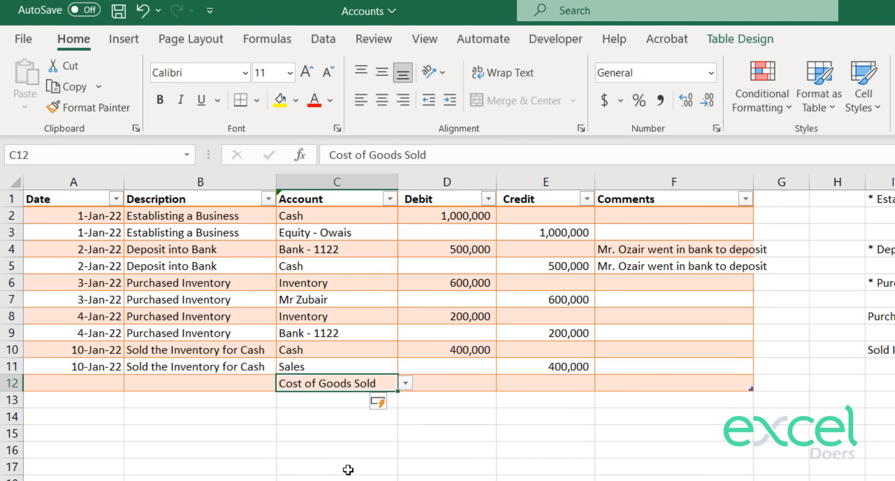
# Enter a debit of 300000 for the Cost of Goods Sold line in D12.
pyautogui.click(429, 383)
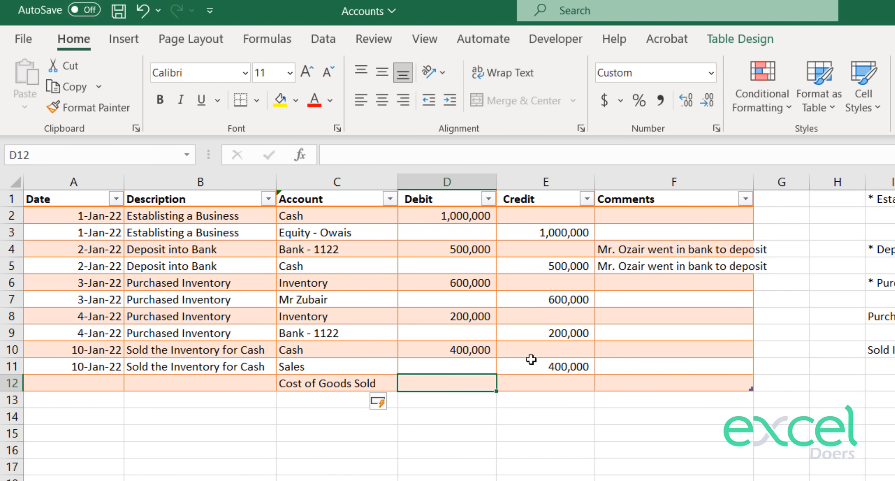
pyautogui.moveTo(449, 351); pyautogui.dragTo(577, 373)
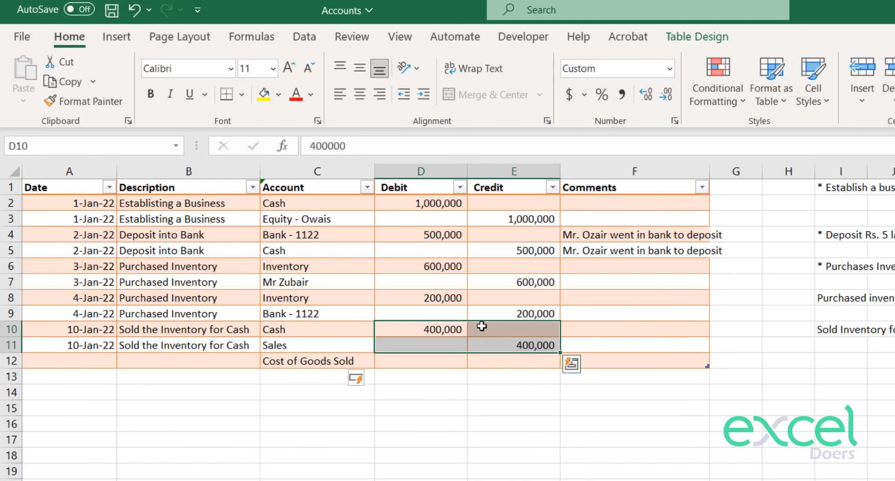
pyautogui.click(443, 364)
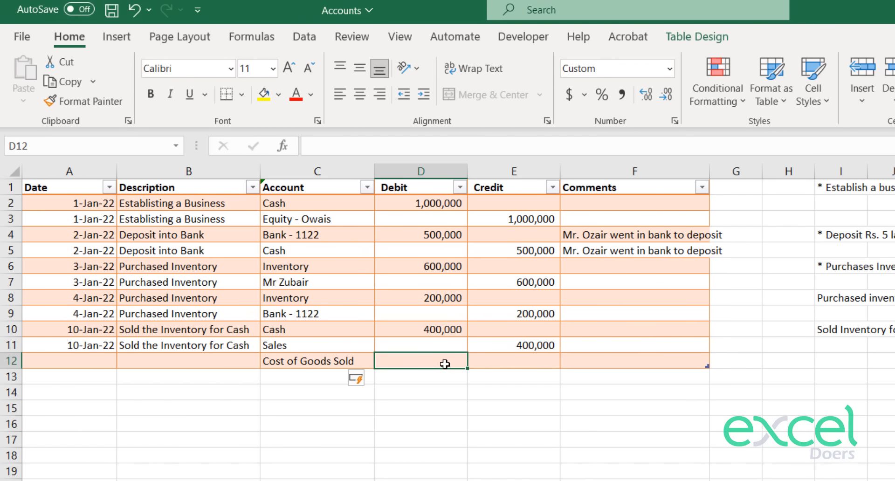
pyautogui.write('300000')
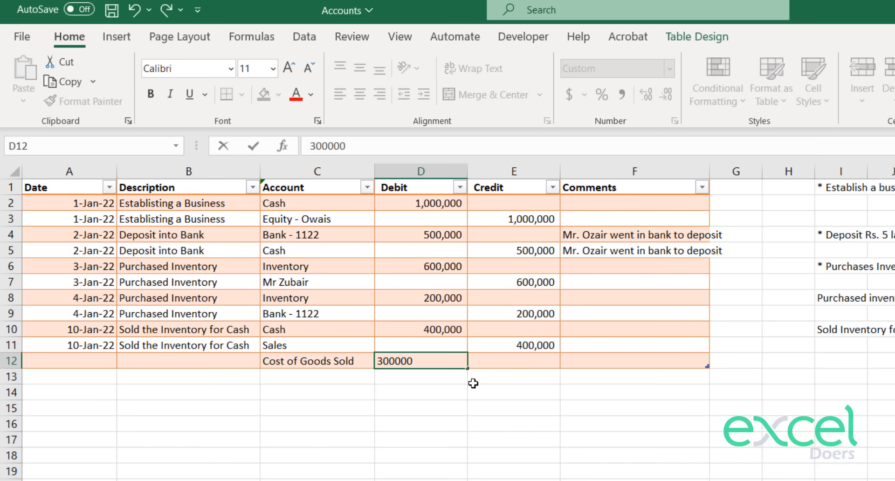
pyautogui.press('Return')
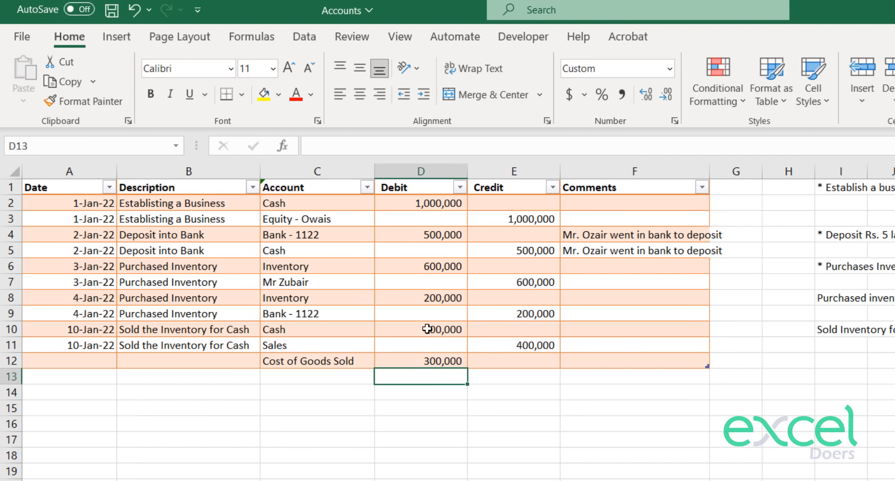
pyautogui.moveTo(271, 344); pyautogui.dragTo(239, 350)
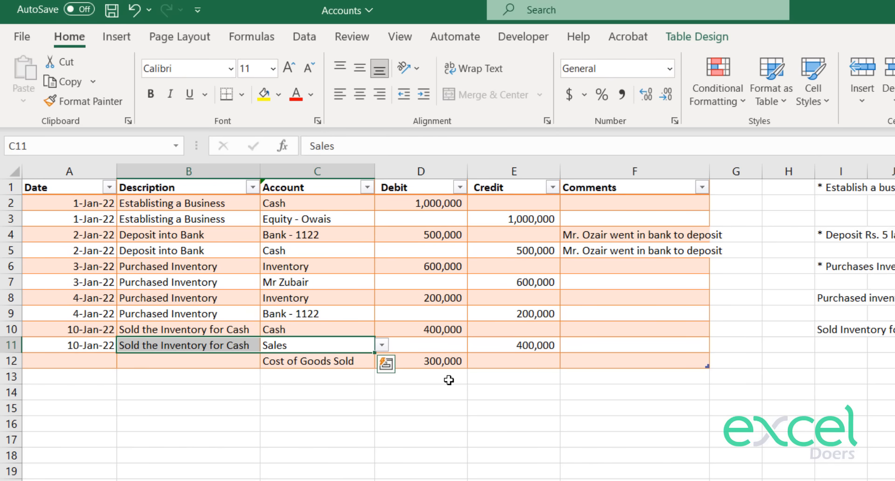
# Add a journal line in row 13 with Inventory as the account and a credit of 300000.
pyautogui.click(429, 368)
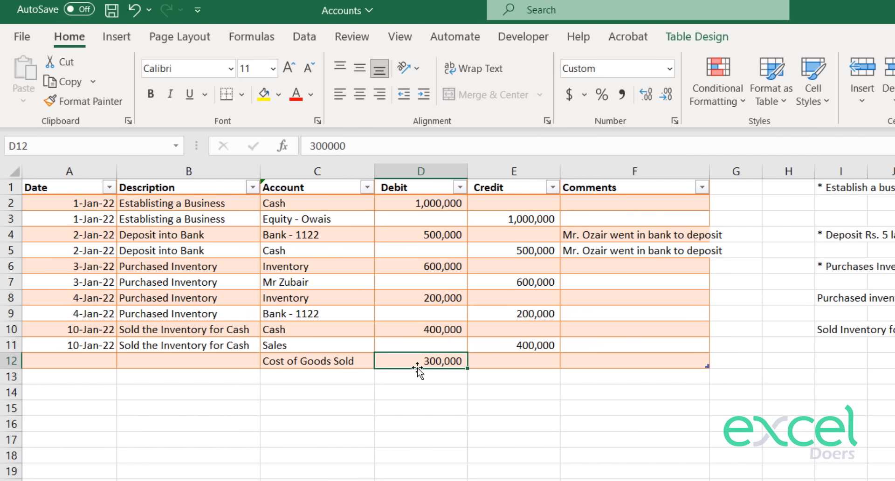
pyautogui.click(350, 376)
pyautogui.click(381, 376)
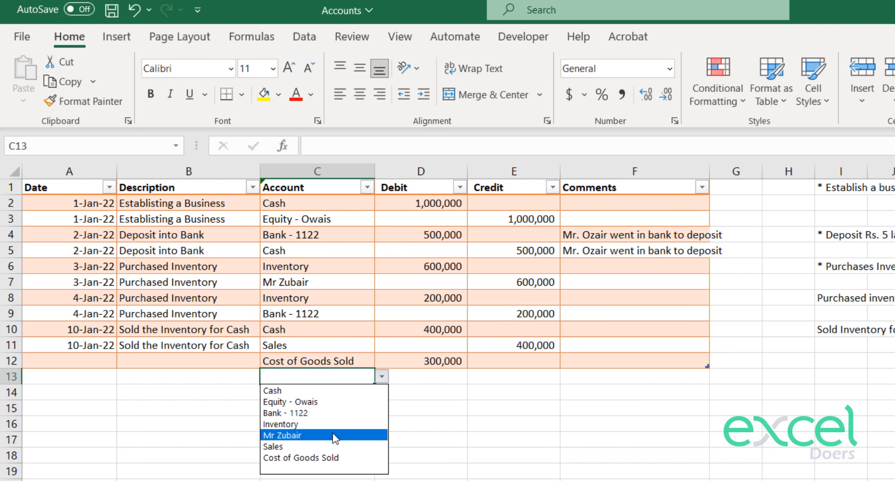
pyautogui.click(325, 422)
pyautogui.click(519, 379)
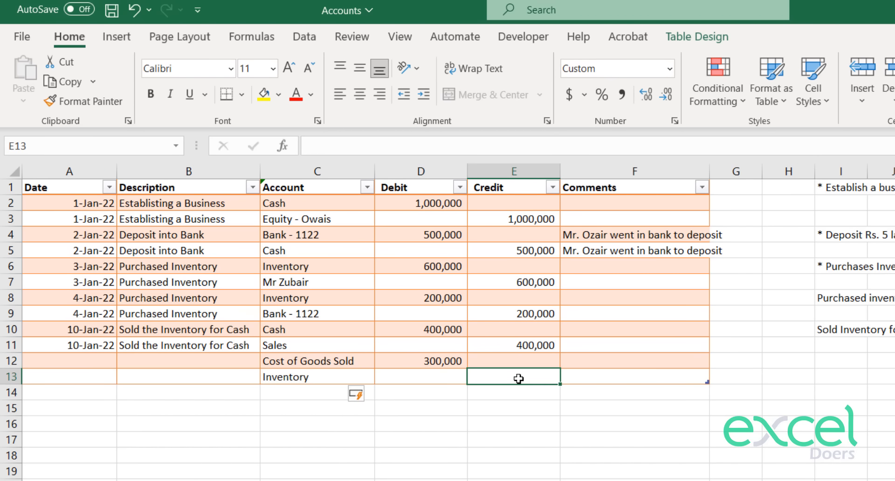
pyautogui.write('300000')
pyautogui.press('Return')
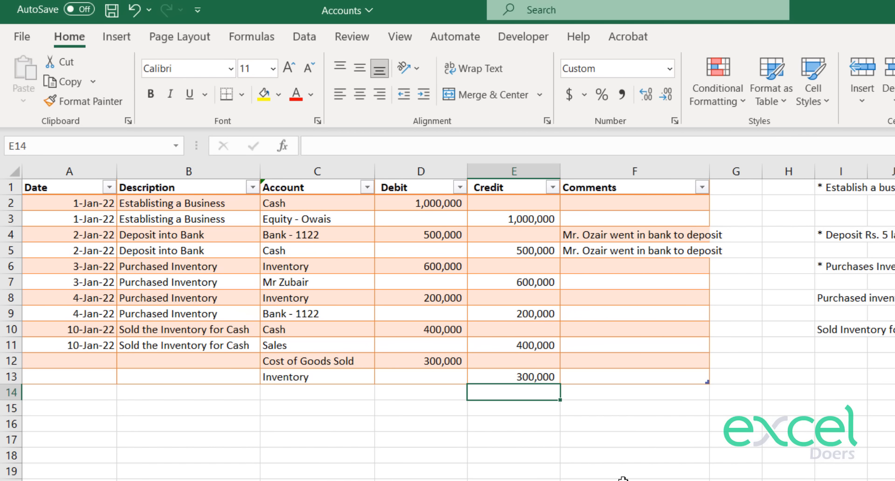
# Enter the description "Adjust Inventory against COGS" in B12 and copy it to B13.
pyautogui.click(133, 358)
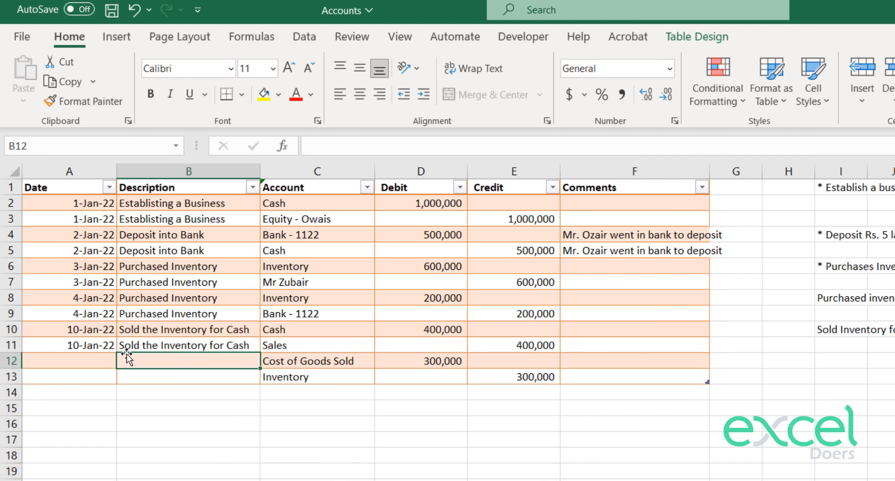
pyautogui.write('Adjust I')
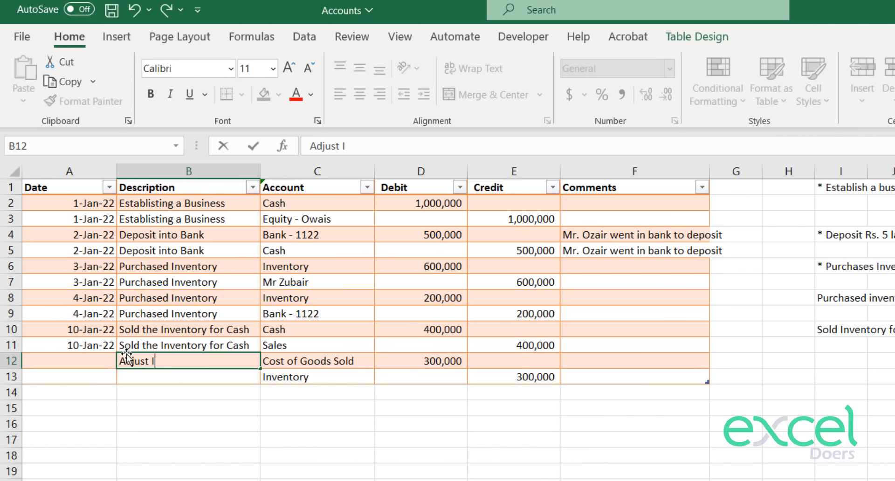
pyautogui.write('nventory a')
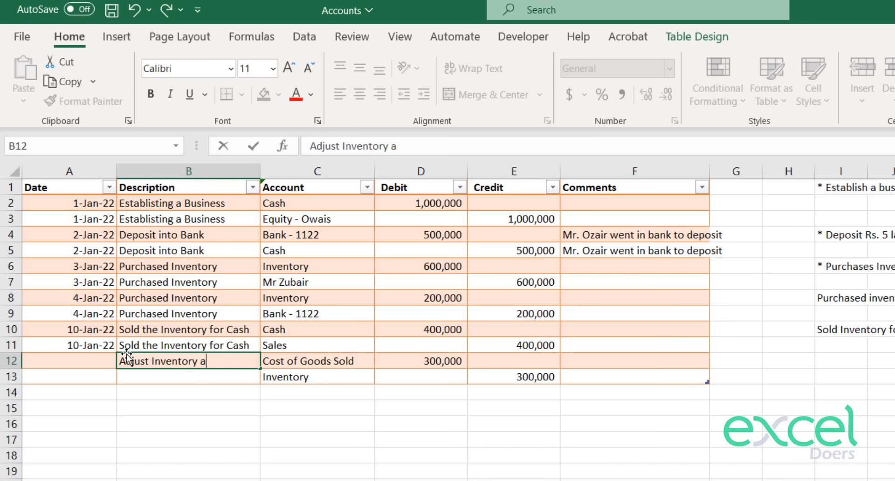
pyautogui.write('gainst COGS')
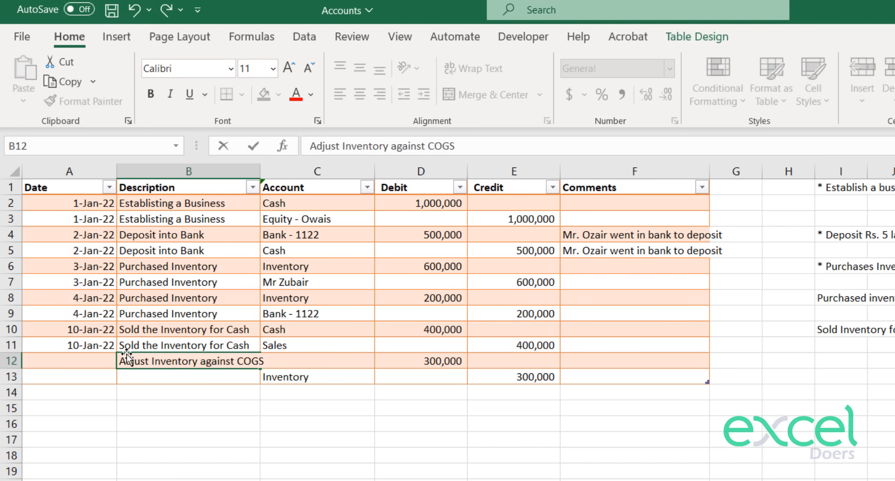
pyautogui.press('Return')
pyautogui.press('Up')
pyautogui.hotkey('ctrl', 'c')
pyautogui.press('Down')
pyautogui.hotkey('ctrl', 'v')
# Copy the 10-Jan-22 date from A11 into A12 and A13.
pyautogui.press('Left')
pyautogui.press('Up')
pyautogui.press('Up')
pyautogui.hotkey('ctrl', 'c')
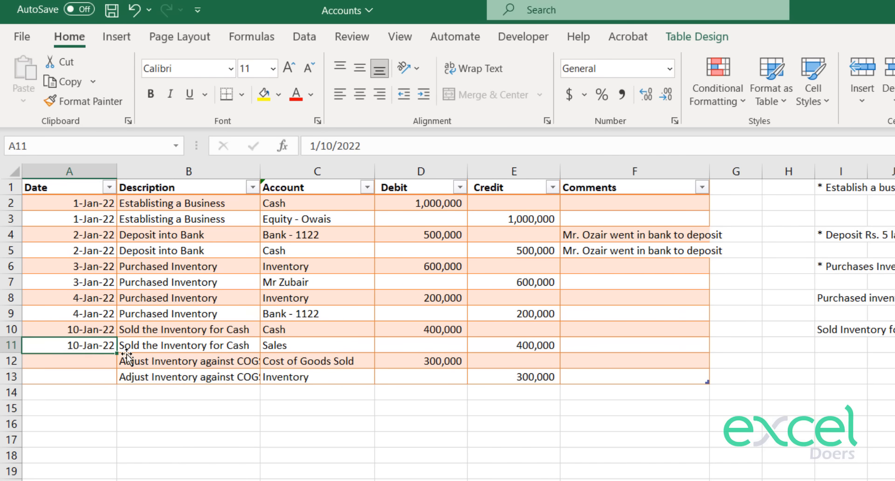
pyautogui.press('Down')
pyautogui.hotkey('ctrl', 'v')
pyautogui.press('Down')
pyautogui.hotkey('ctrl', 'v')
pyautogui.press('Escape')
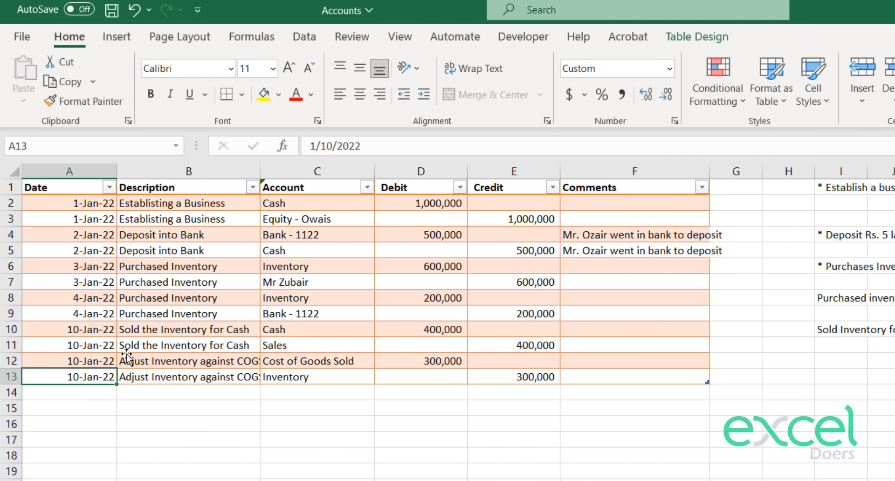
# Write the transaction note "Sold Inventory for Rs. 300000 on Credit on 15 Jan 2022" in I14.
pyautogui.click(587, 404)
pyautogui.doubleClick(587, 394)
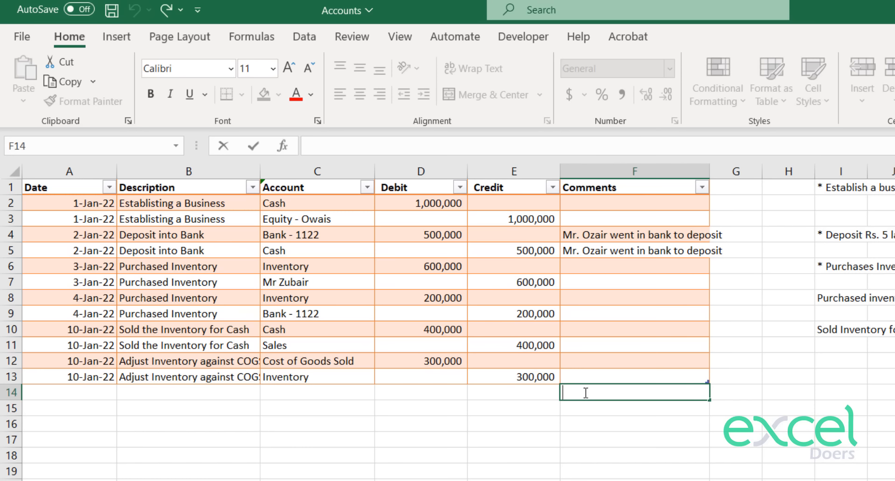
pyautogui.press('Escape')
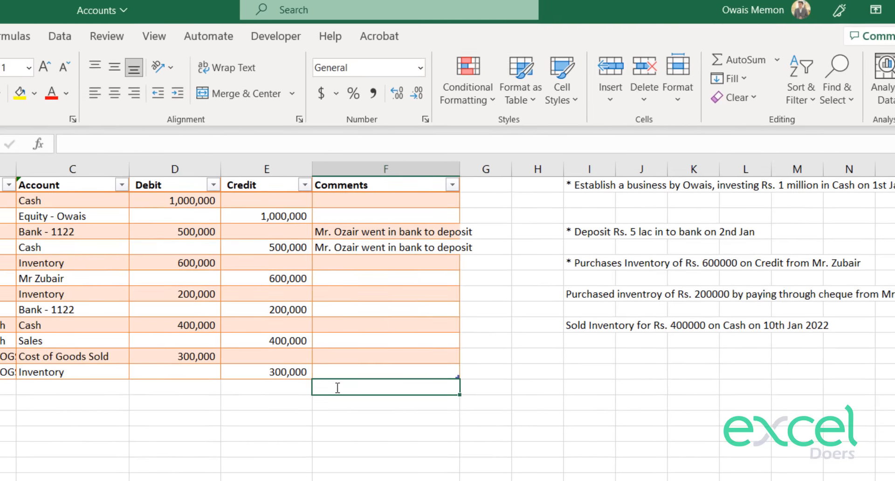
pyautogui.press('Right')
pyautogui.press('Right')
pyautogui.press('Right')
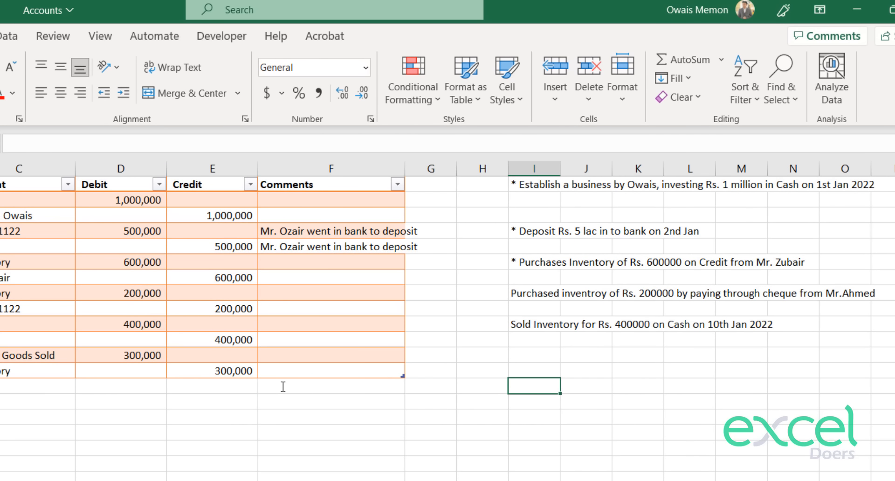
pyautogui.write('Sold Inventor')
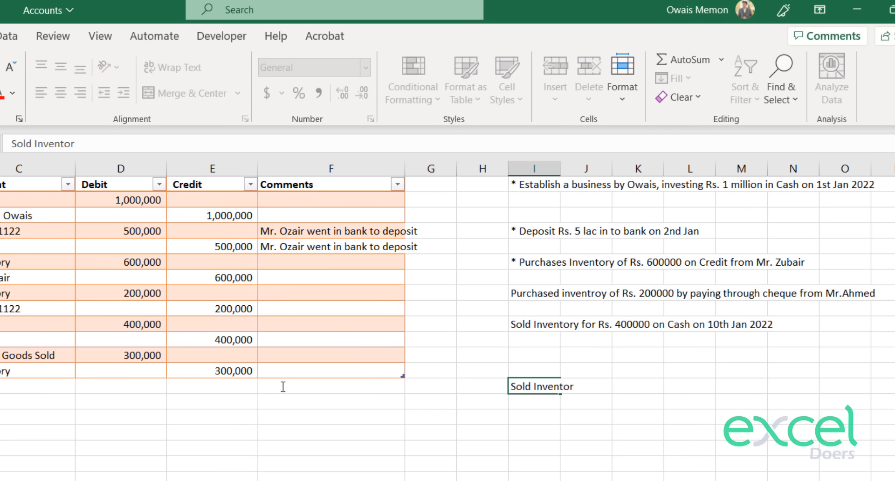
pyautogui.write('y for Rs.')
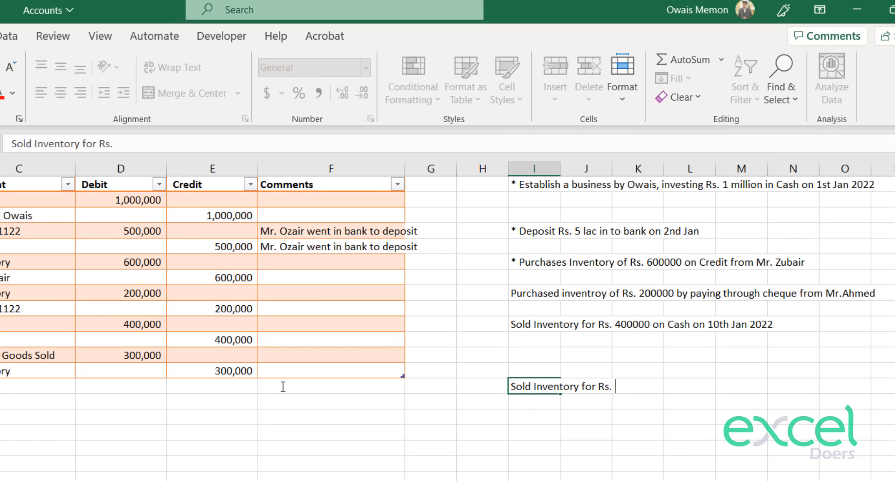
pyautogui.write('300000 on')
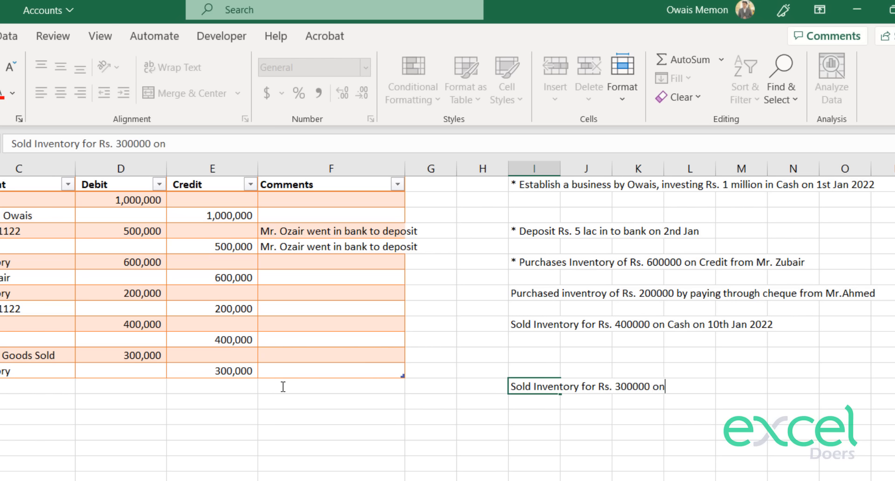
pyautogui.write(' Credit on 15')
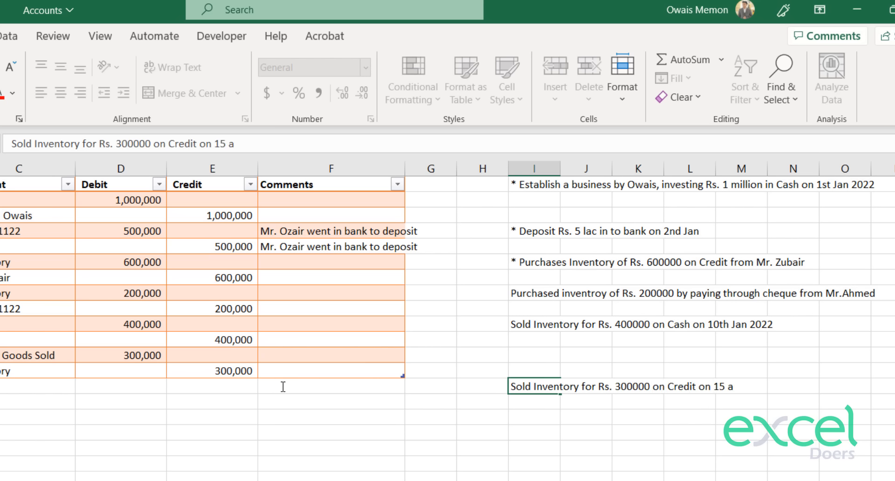
pyautogui.write(' Jan 2022')
pyautogui.press('Return')
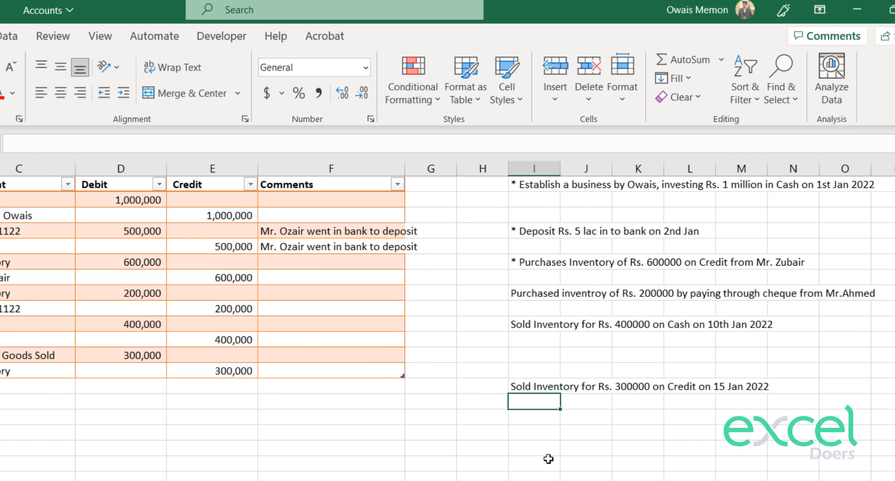
pyautogui.click(638, 390)
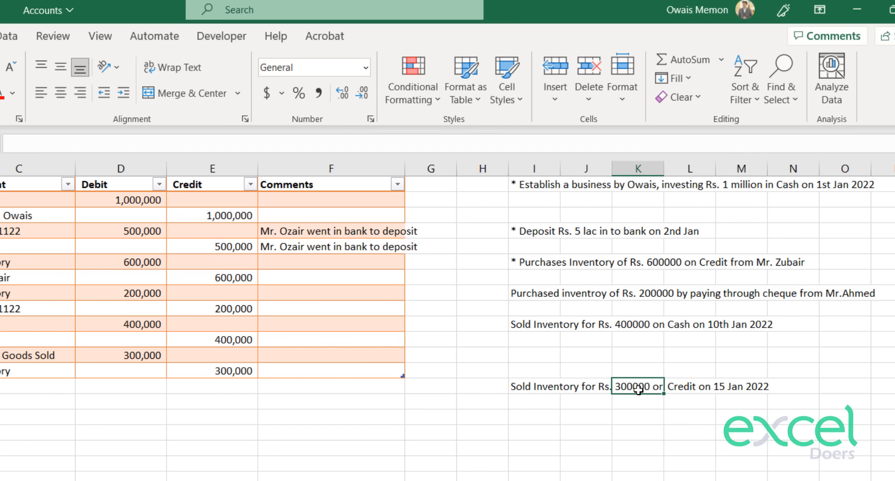
pyautogui.click(706, 389)
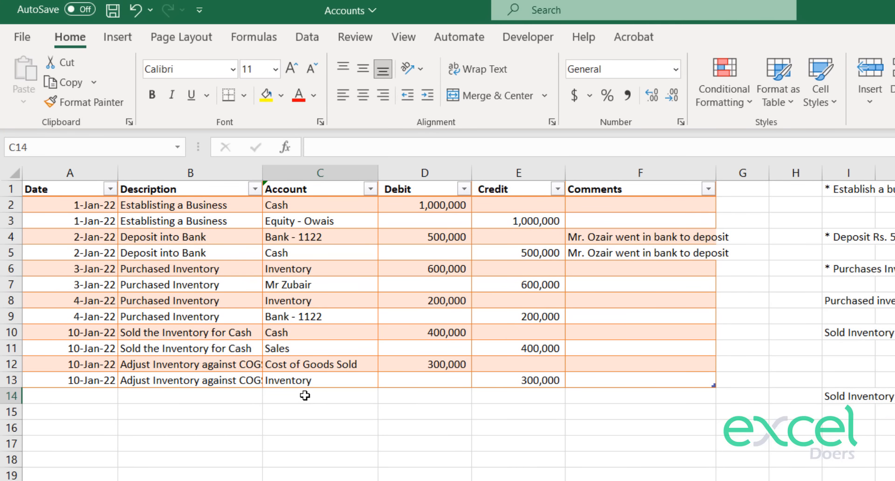
pyautogui.click(18, 386)
pyautogui.click(385, 397)
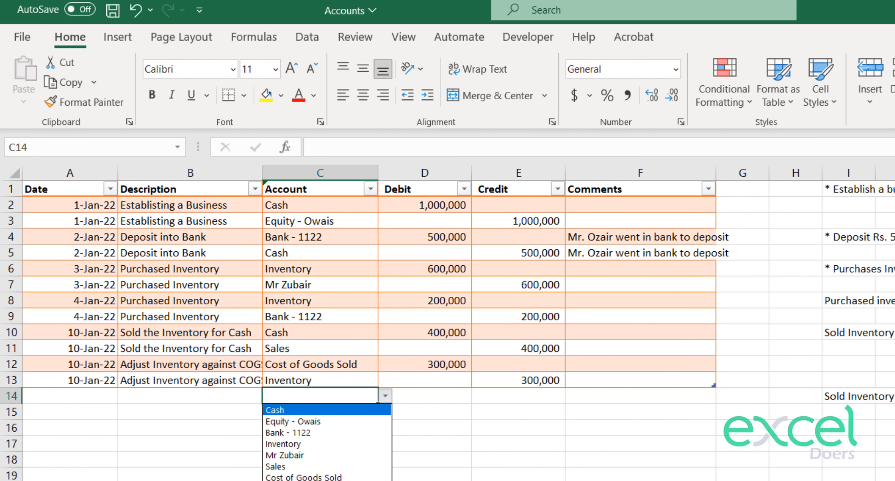
pyautogui.press('Escape')
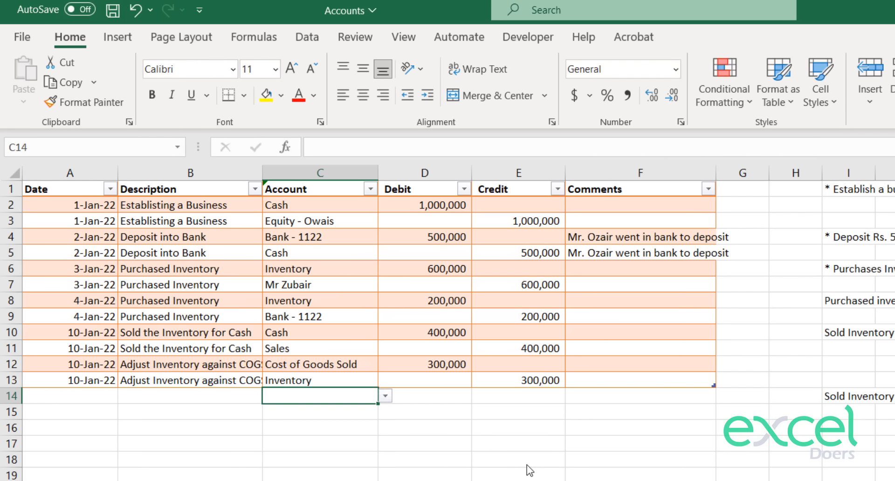
# Edit the transaction note in I14 to insert "to Mr" and the customer's name after "Credit".
pyautogui.click(839, 396)
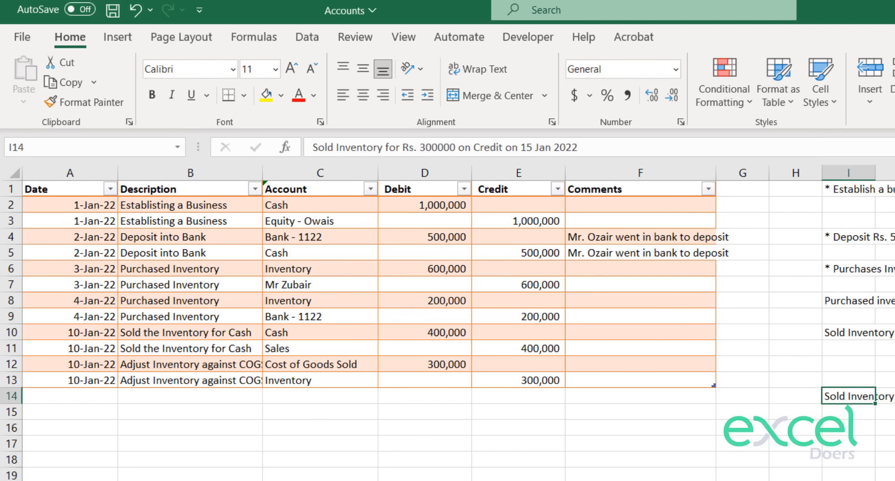
pyautogui.doubleClick(829, 396)
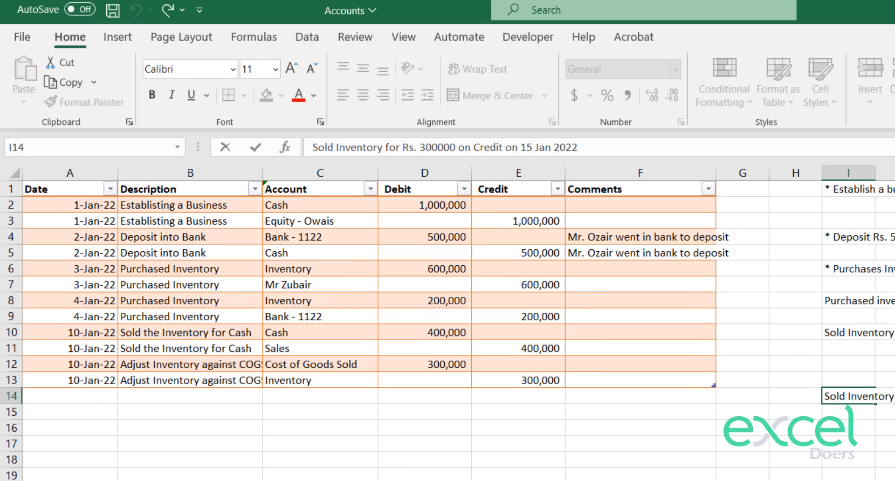
pyautogui.write('to Mr')
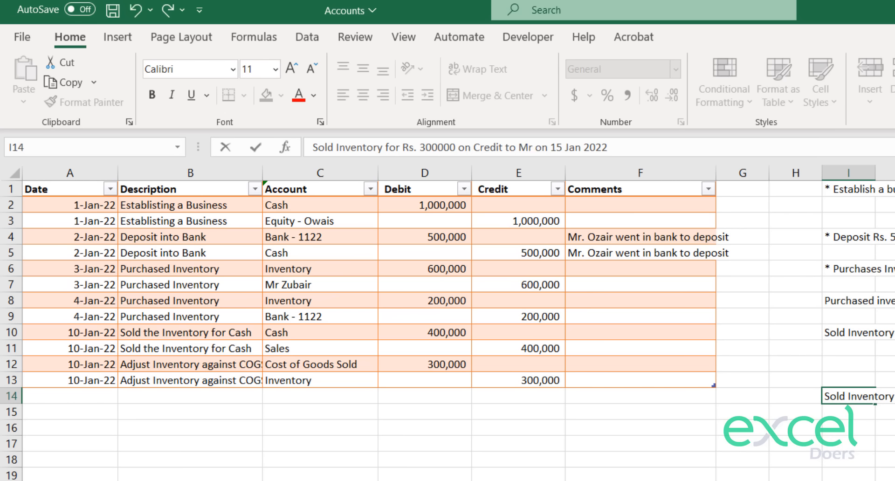
pyautogui.write(' Kazim')
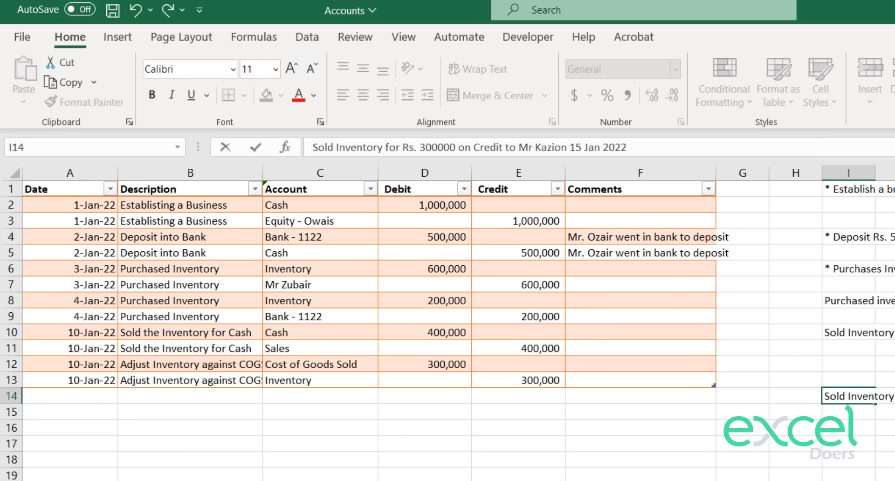
pyautogui.press('Return')
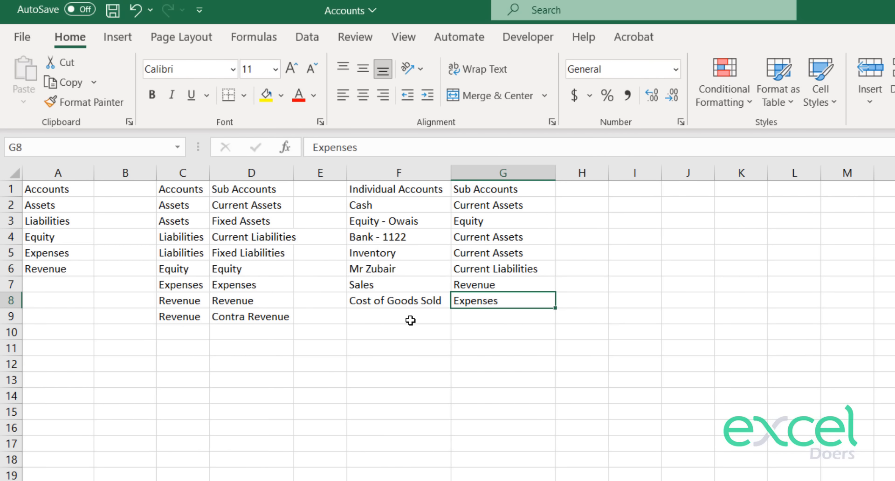
# Add the credit customer's name in F9 of the Individual Accounts list on the accounts sheet.
pyautogui.click(410, 317)
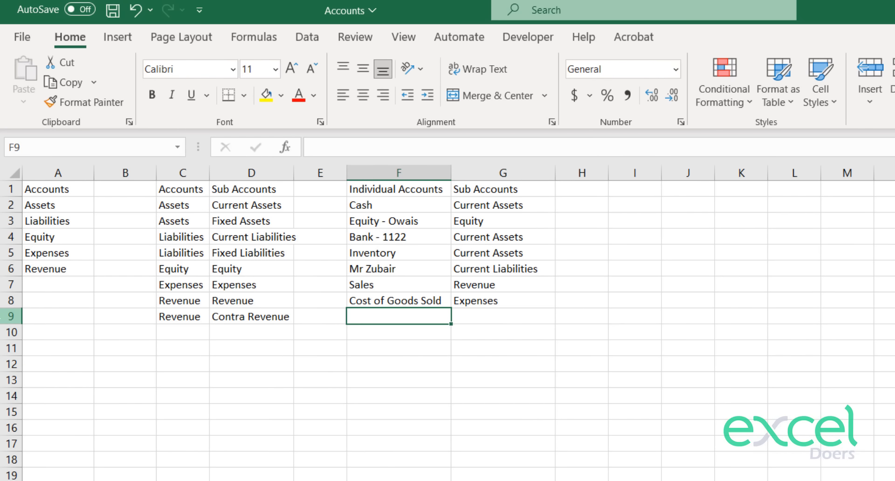
pyautogui.write('K')
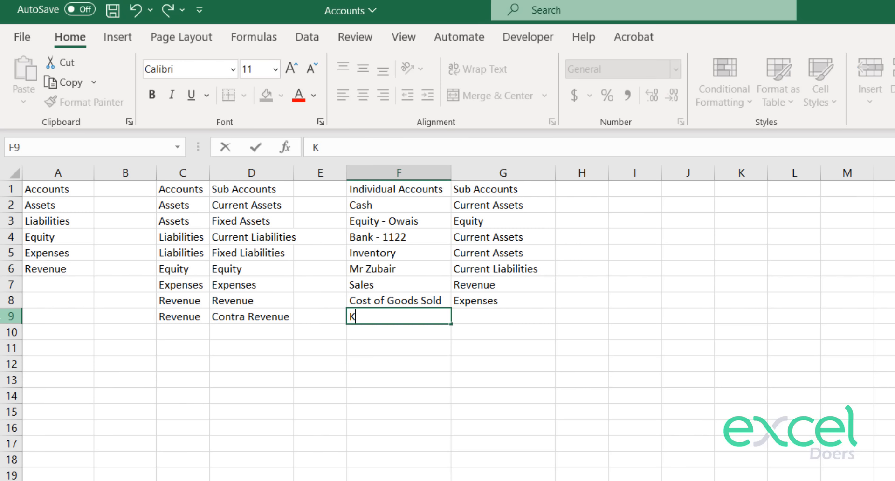
pyautogui.write('azim')
pyautogui.press('Return')
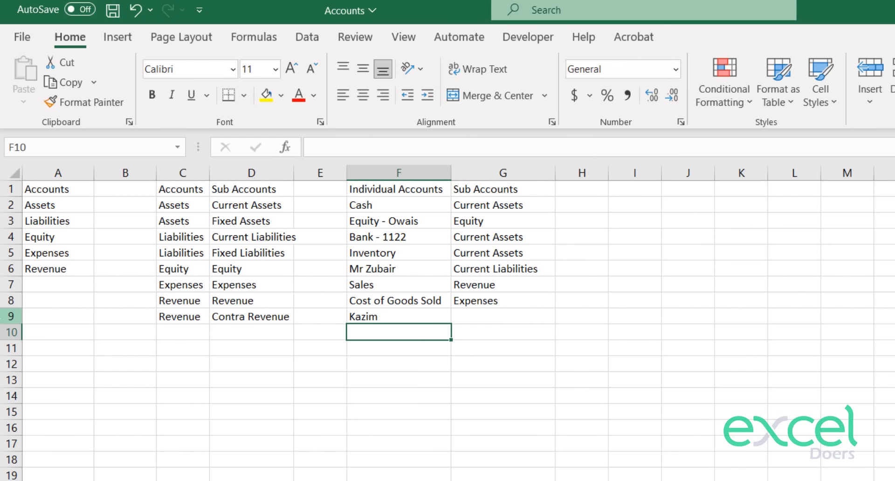
# Copy the Current Assets sub account from D2 to G9 to classify the customer's account.
pyautogui.press('Up')
pyautogui.press('Up')
pyautogui.press('Left')
pyautogui.press('Left')
pyautogui.press('Up')
pyautogui.press('Up')
pyautogui.press('Up')
pyautogui.press('Up')
pyautogui.press('Up')
pyautogui.press('Up')
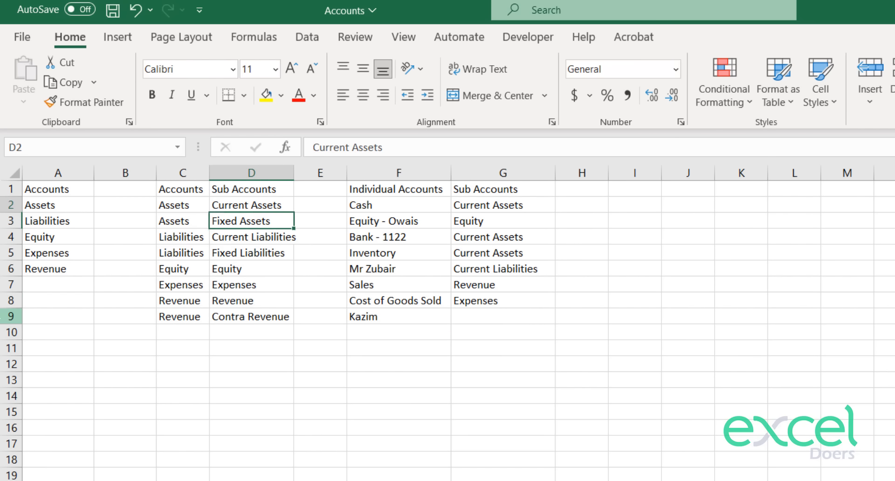
pyautogui.hotkey('ctrl', 'c')
pyautogui.press('Down')
pyautogui.press('Down')
pyautogui.press('Down')
pyautogui.press('Down')
pyautogui.press('Down')
pyautogui.press('Down')
pyautogui.press('Right')
pyautogui.press('Right')
pyautogui.press('Right')
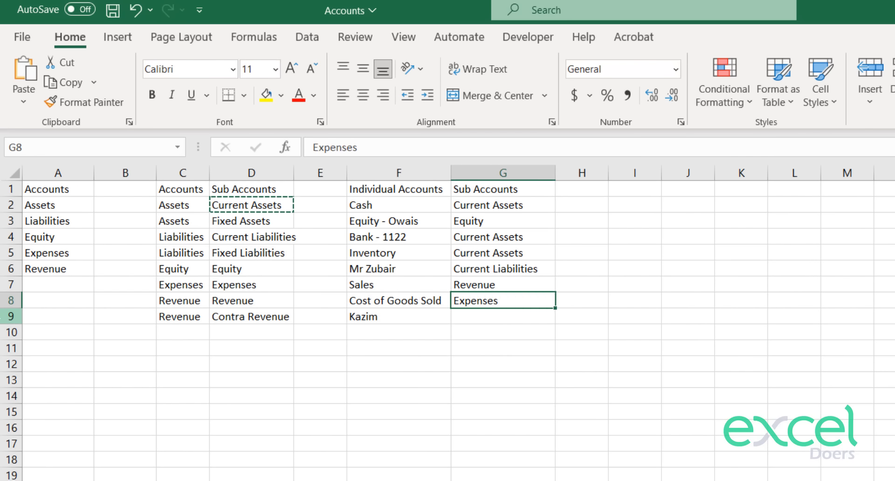
pyautogui.press('Down')
pyautogui.hotkey('ctrl', 'v')
pyautogui.press('Escape')
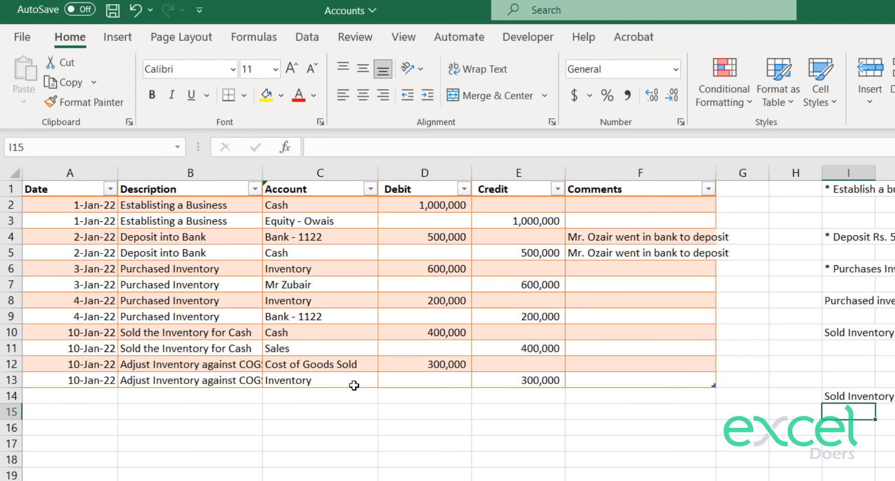
# Return to the journal sheet and choose the new customer's account in C14.
pyautogui.click(369, 395)
pyautogui.click(385, 396)
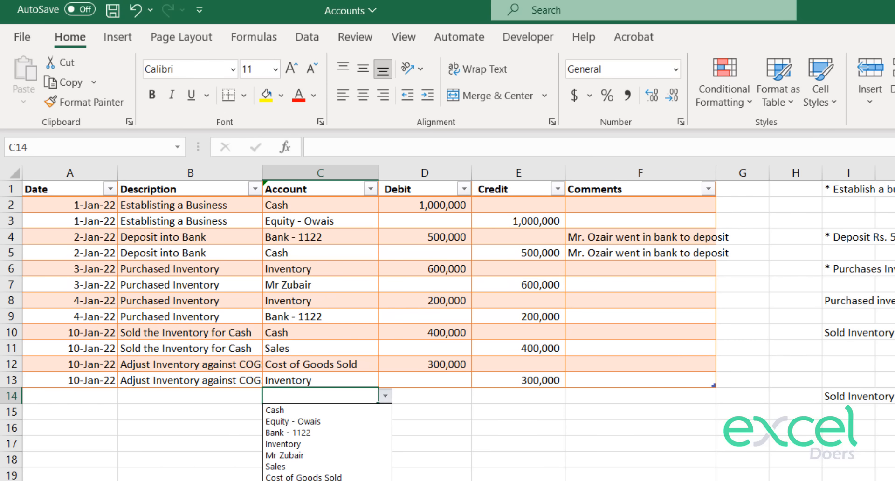
pyautogui.click(318, 478)
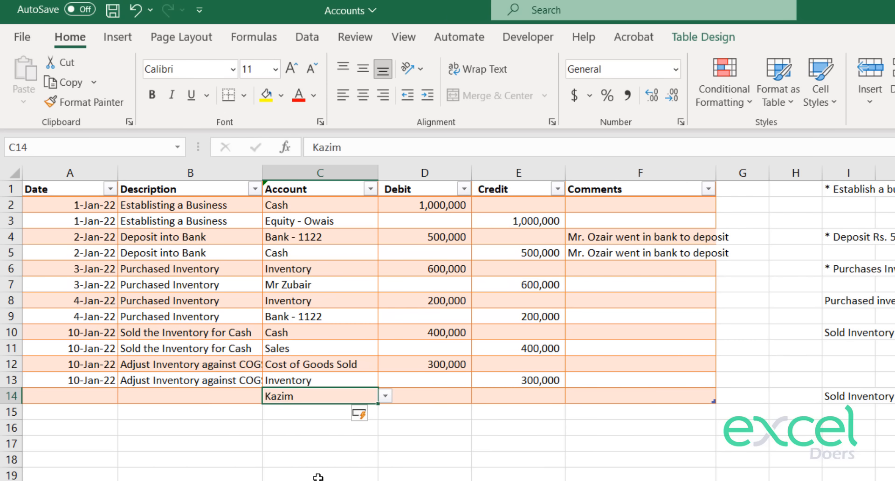
# Enter a debit of 300,000 in D14 for the credit customer's account.
pyautogui.click(436, 397)
pyautogui.write('300000')
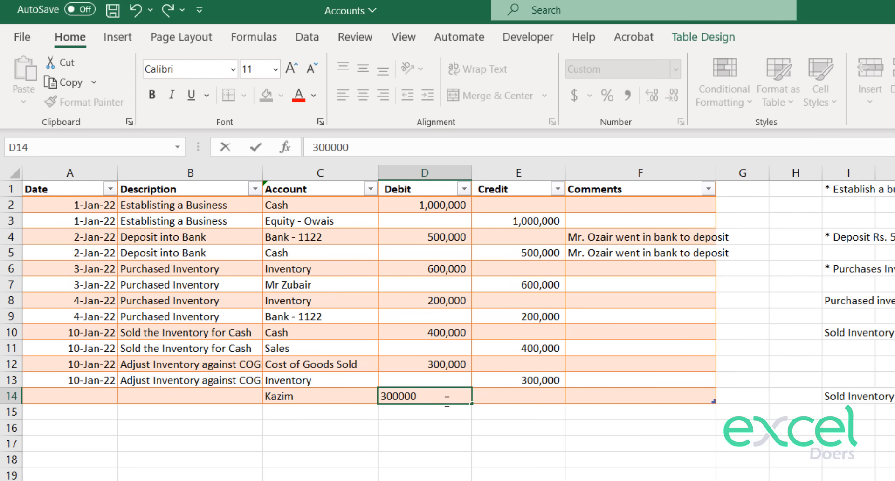
pyautogui.press('Return')
# Choose the Sales account in C15 and enter a credit of 300,000 in E15.
pyautogui.click(329, 412)
pyautogui.click(385, 412)
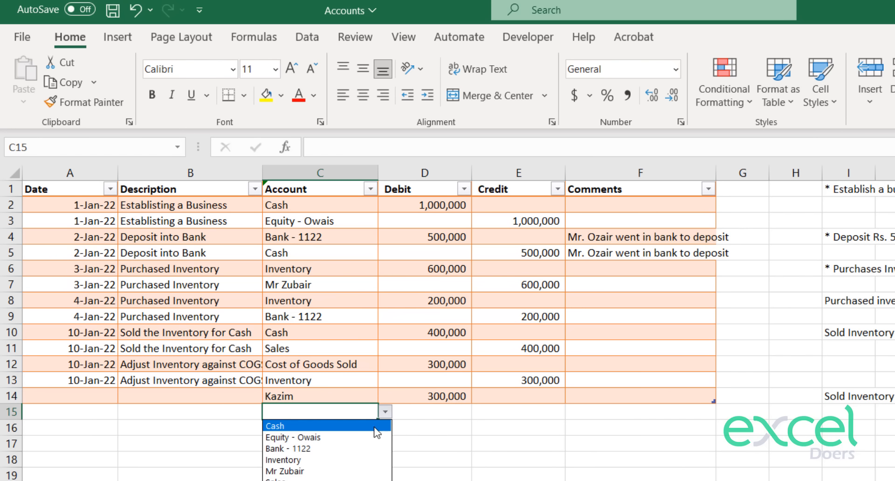
pyautogui.click(332, 479)
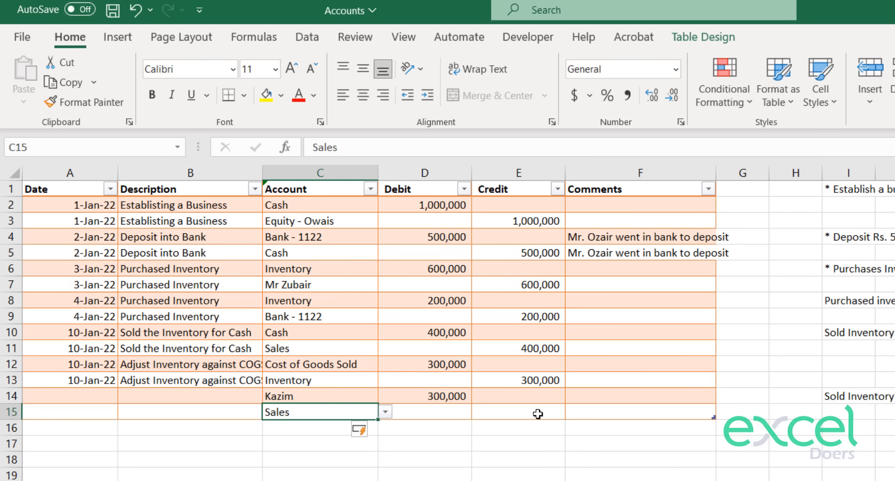
pyautogui.click(536, 414)
pyautogui.write('300,000')
pyautogui.press('Return')
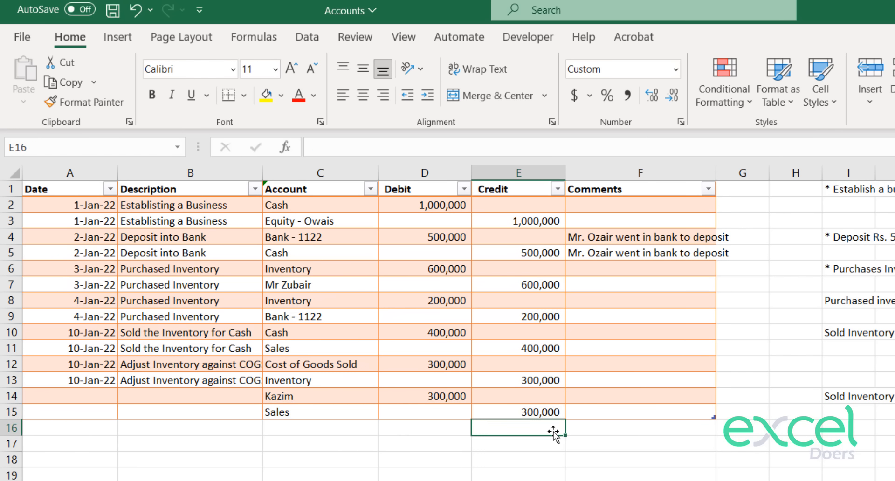
# Copy the cash-sale description from B11 into B14.
pyautogui.click(163, 393)
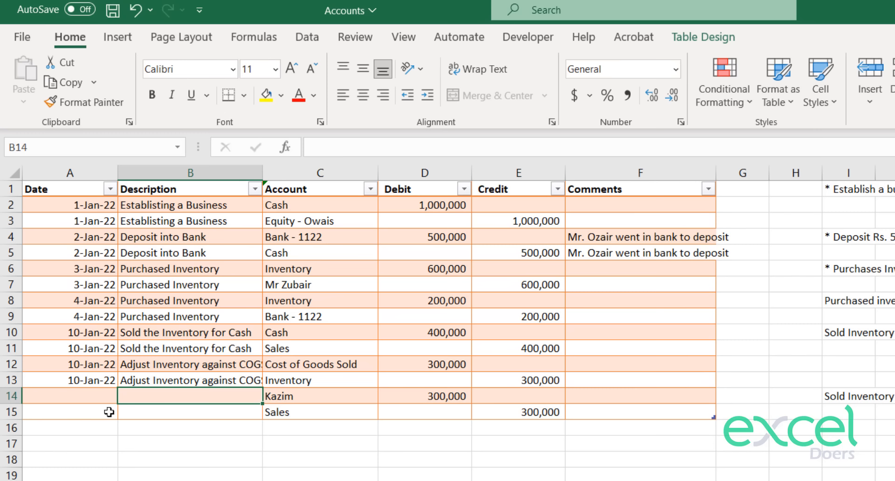
pyautogui.press('Up')
pyautogui.press('Up')
pyautogui.press('Up')
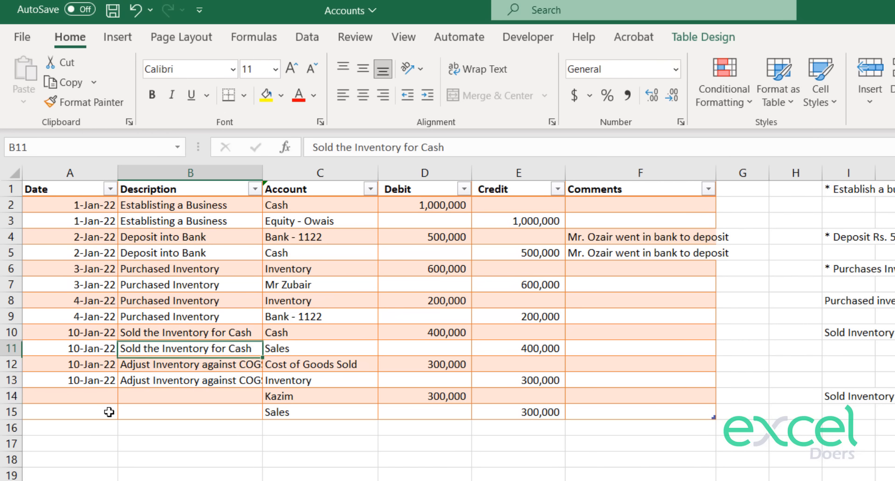
pyautogui.hotkey('ctrl', 'c')
pyautogui.press('Down')
pyautogui.press('Down')
pyautogui.press('Down')
pyautogui.hotkey('ctrl', 'v')
# Change the description in B14 to "Sold the Inventory on Credit".
pyautogui.press('F2')
pyautogui.press('BackSpace')
pyautogui.press('BackSpace')
pyautogui.press('BackSpace')
pyautogui.press('BackSpace')
pyautogui.press('BackSpace')
pyautogui.press('BackSpace')
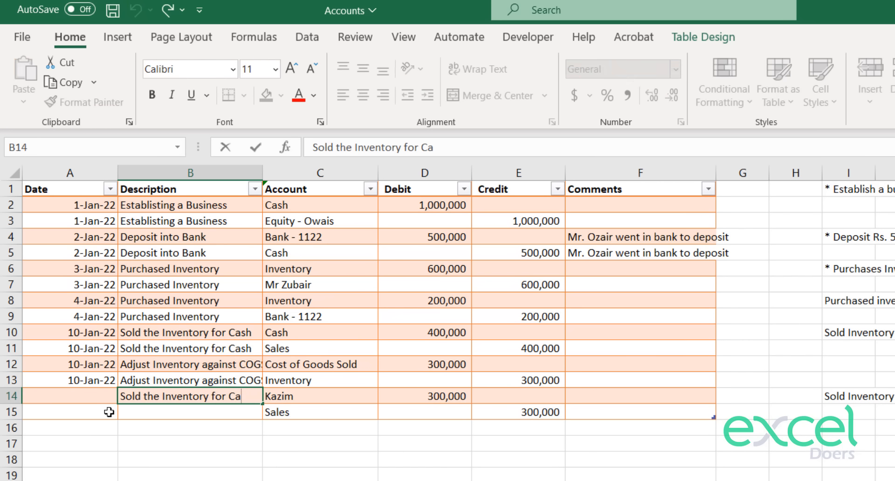
pyautogui.write('on Cred')
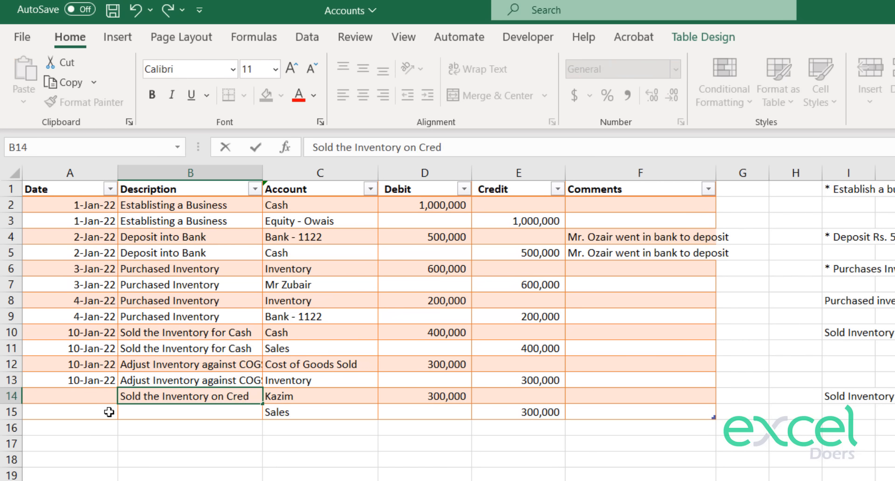
pyautogui.write('it')
pyautogui.press('Return')
# Copy the credit-sale description from B14 into B15.
pyautogui.press('Up')
pyautogui.hotkey('ctrl', 'c')
pyautogui.press('Down')
pyautogui.hotkey('ctrl', 'v')
# Enter the date 15 Jan 22 in A14 and copy it to A15.
pyautogui.press('Left')
pyautogui.press('Up')
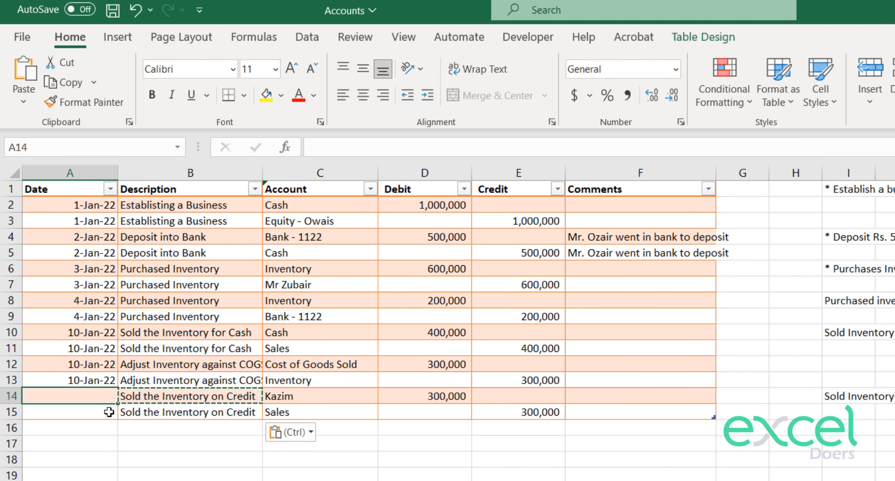
pyautogui.write('15 Jan 2')
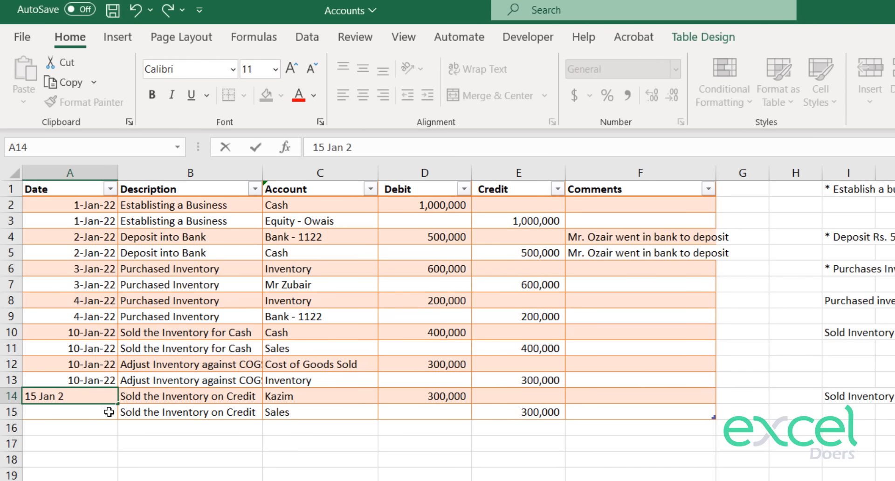
pyautogui.write('2')
pyautogui.press('Return')
pyautogui.press('Up')
pyautogui.hotkey('ctrl', 'c')
pyautogui.press('Down')
pyautogui.hotkey('ctrl', 'v')
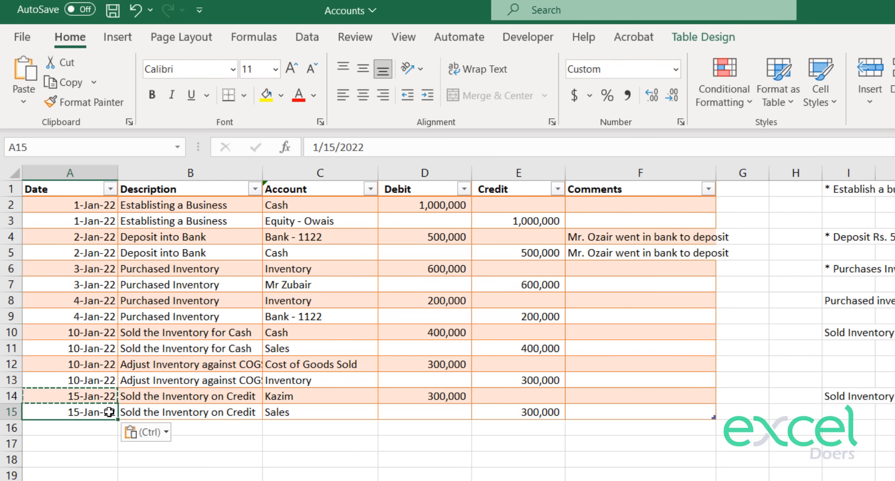
pyautogui.press('Escape')
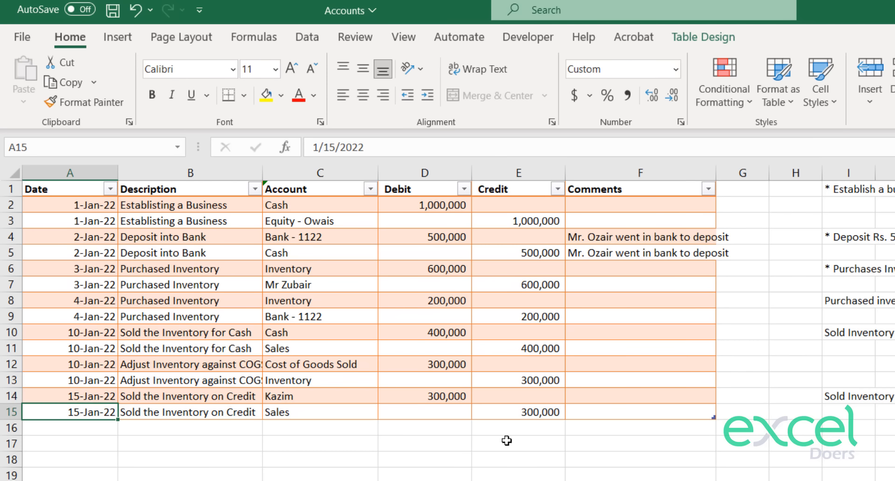
pyautogui.moveTo(541, 412); pyautogui.dragTo(407, 394)
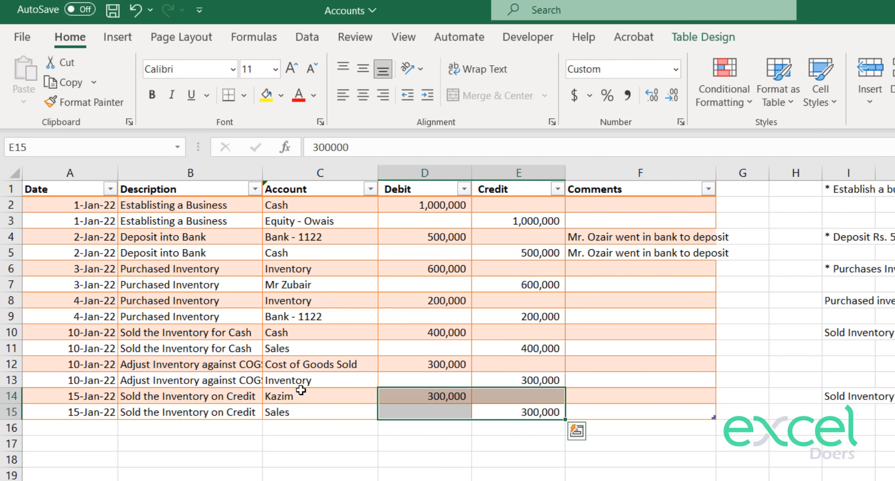
pyautogui.click(443, 397)
# Choose the Cost of Goods Sold account in C16 and enter a debit of 150,000 in D16.
pyautogui.click(373, 431)
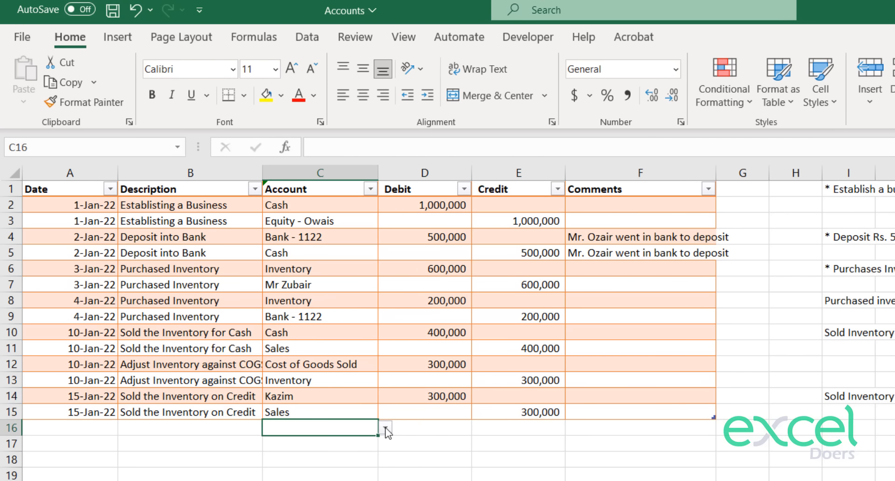
pyautogui.click(385, 428)
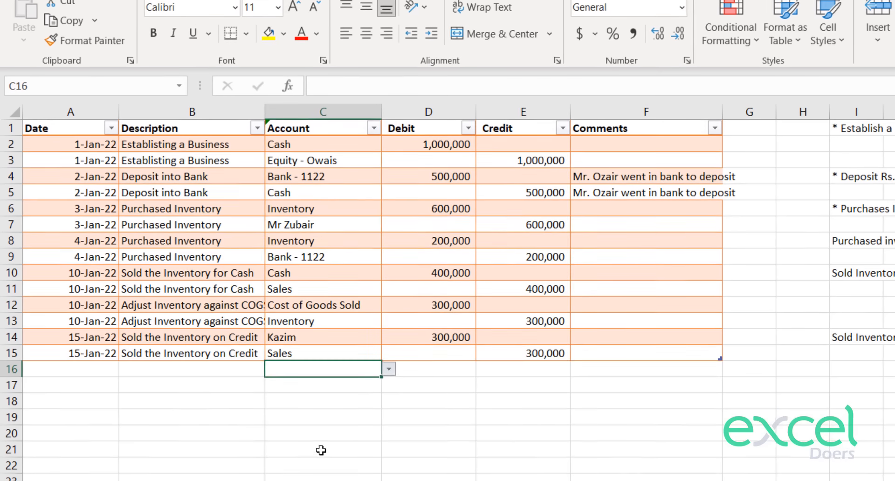
pyautogui.write('Cost of Goods Sold')
pyautogui.press('Tab')
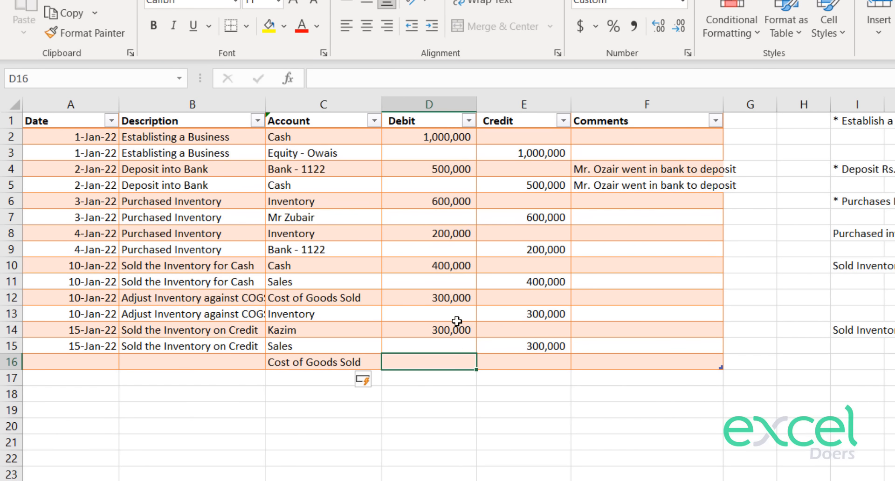
pyautogui.write('150000')
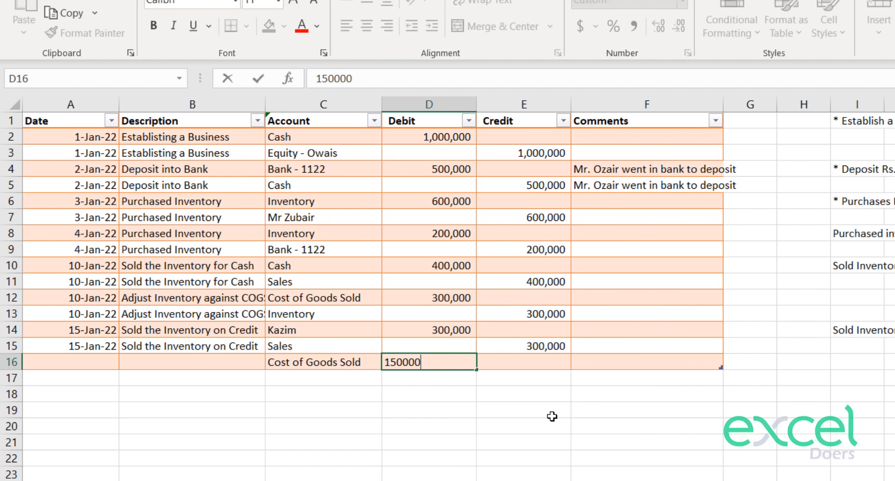
pyautogui.press('Return')
# Choose the Inventory account in C17 and enter a credit of 150,000 in E17.
pyautogui.click(519, 378)
pyautogui.click(280, 380)
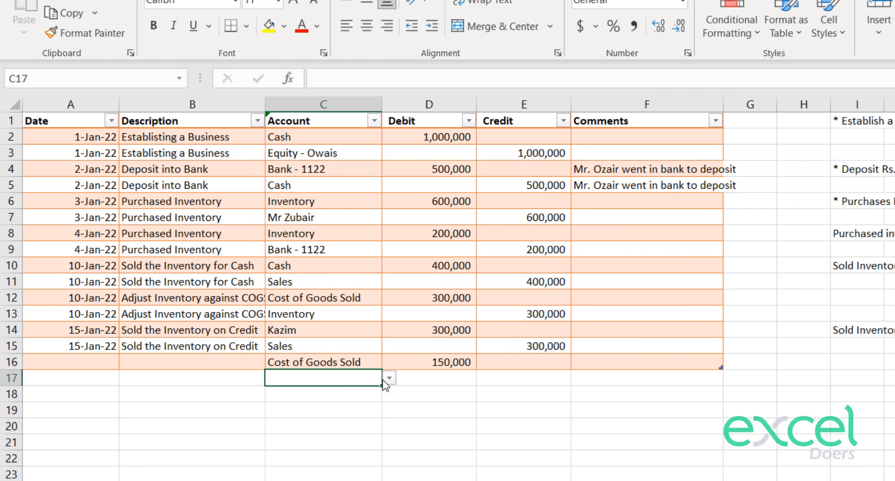
pyautogui.click(388, 378)
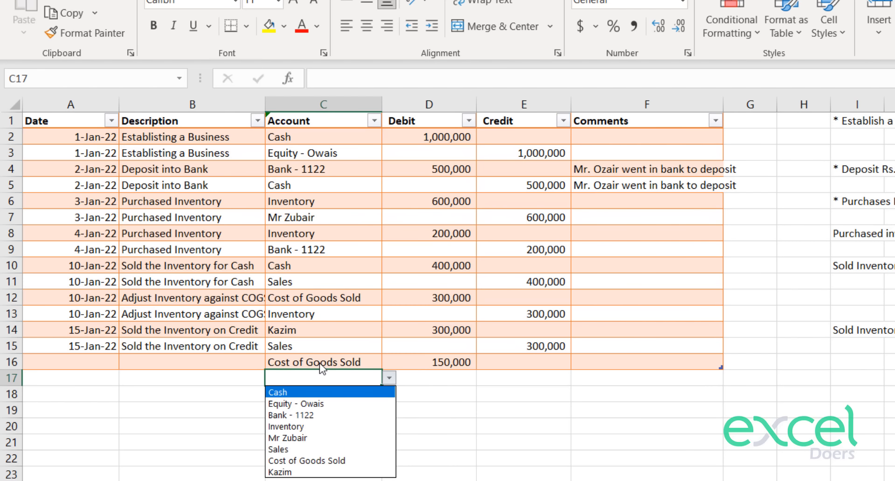
pyautogui.click(304, 426)
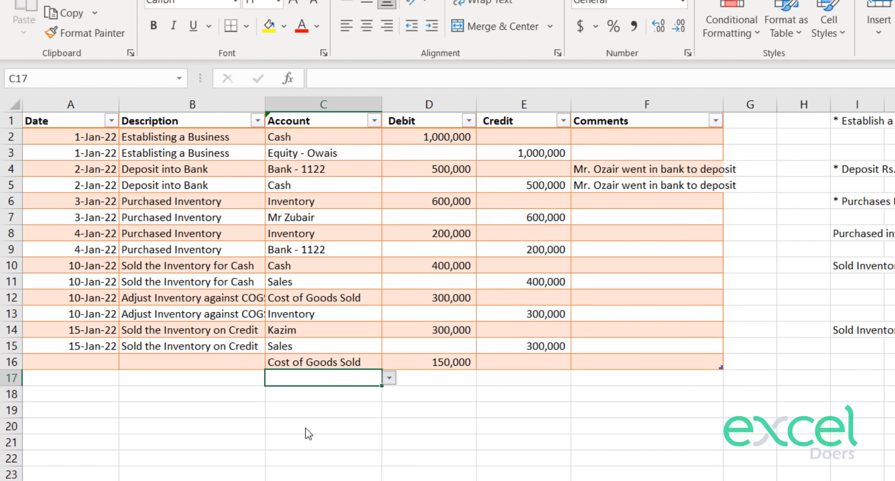
pyautogui.click(508, 382)
pyautogui.write('150000')
pyautogui.press('Return')
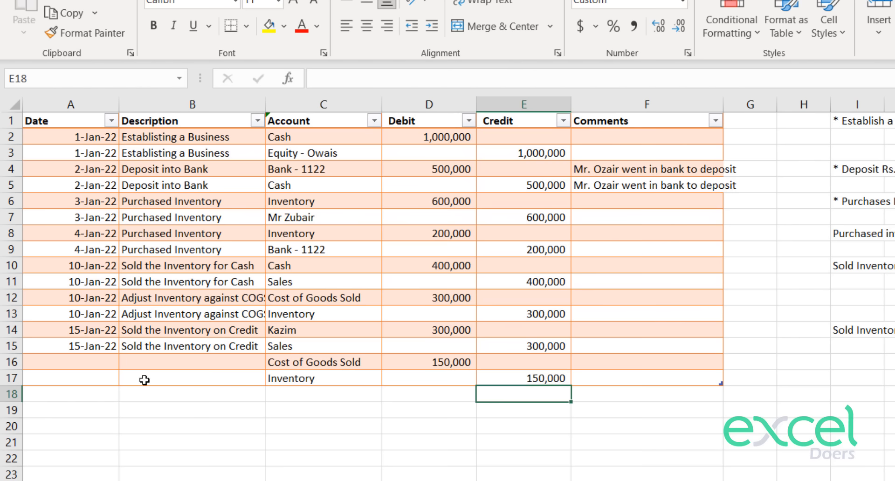
# Copy the "Adjust Inventory against COGS" description from B13 into B16 and B17.
pyautogui.click(153, 362)
pyautogui.press('Up')
pyautogui.press('Up')
pyautogui.press('Up')
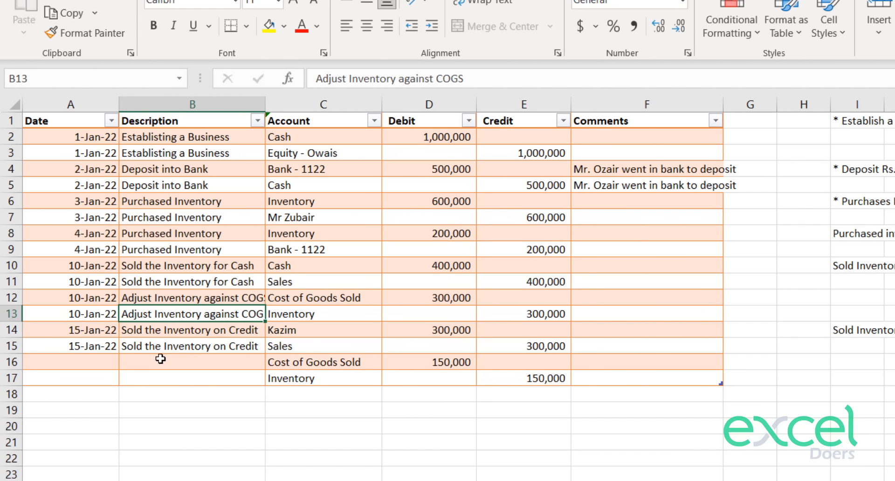
pyautogui.hotkey('ctrl', 'c')
pyautogui.press('Down')
pyautogui.press('Down')
pyautogui.press('Down')
pyautogui.hotkey('shift', 'Down')
pyautogui.hotkey('ctrl', 'v')
# Copy the 15 January date from A15 into A16 and A17.
pyautogui.press('Up')
pyautogui.press('Left')
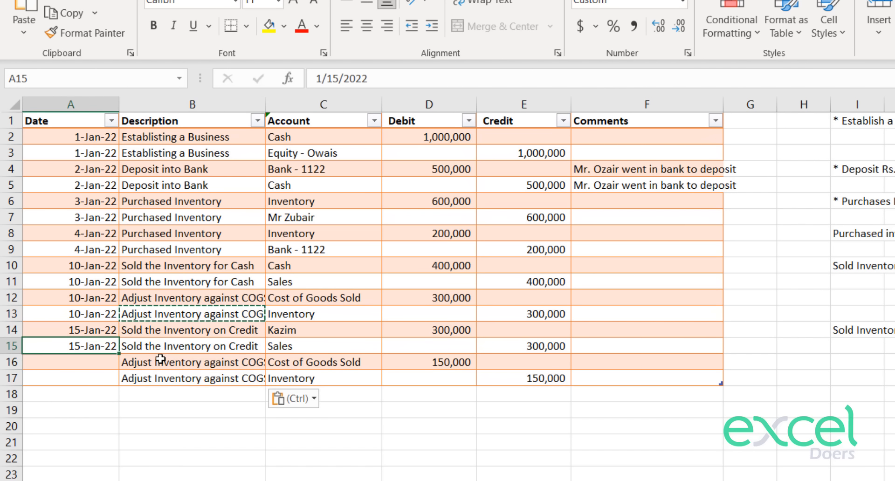
pyautogui.hotkey('ctrl', 'c')
pyautogui.press('Down')
pyautogui.hotkey('ctrl', 'v')
pyautogui.press('Down')
pyautogui.hotkey('ctrl', 'v')
pyautogui.press('Escape')
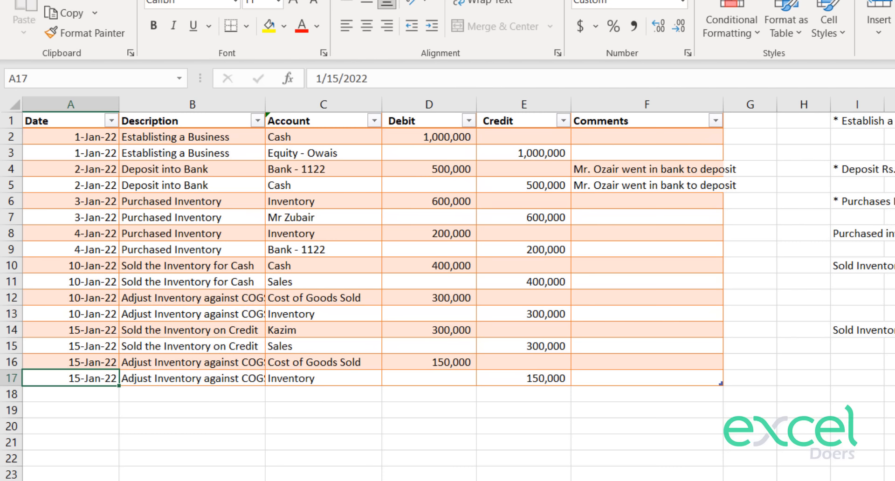
# Enter the transaction note "Paid Electricity Bill of Rs. 15000" in I18.
pyautogui.click(611, 410)
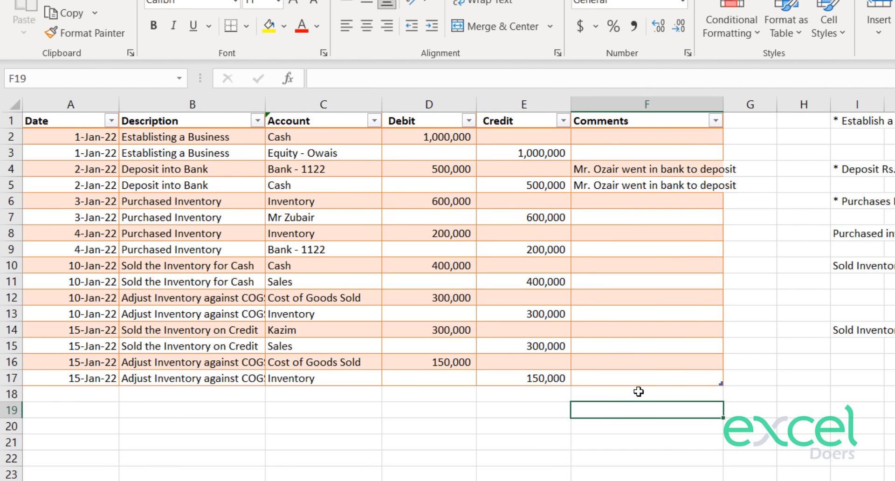
pyautogui.click(657, 397)
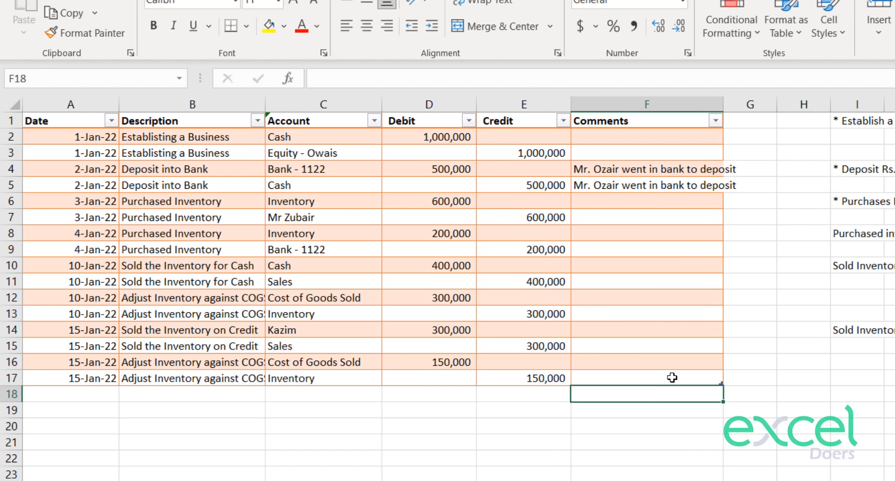
pyautogui.press('Right')
pyautogui.press('Right')
pyautogui.press('Right')
pyautogui.write('Paid')
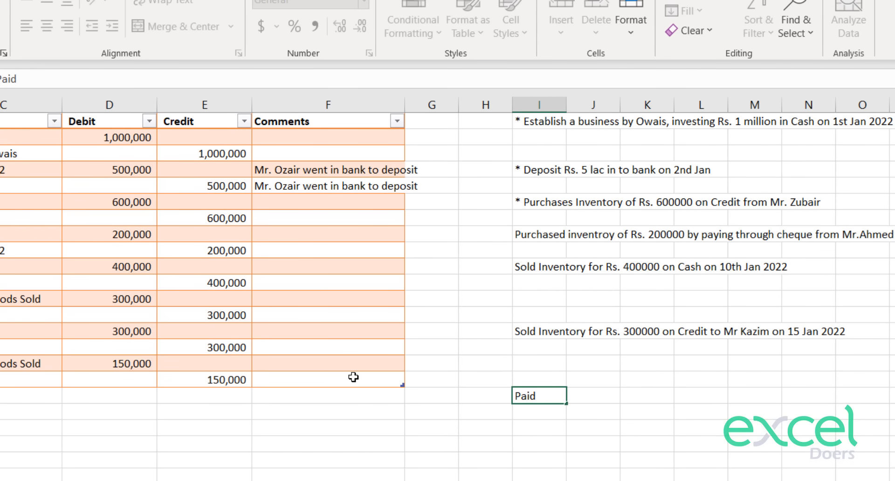
pyautogui.write(' Electricity B')
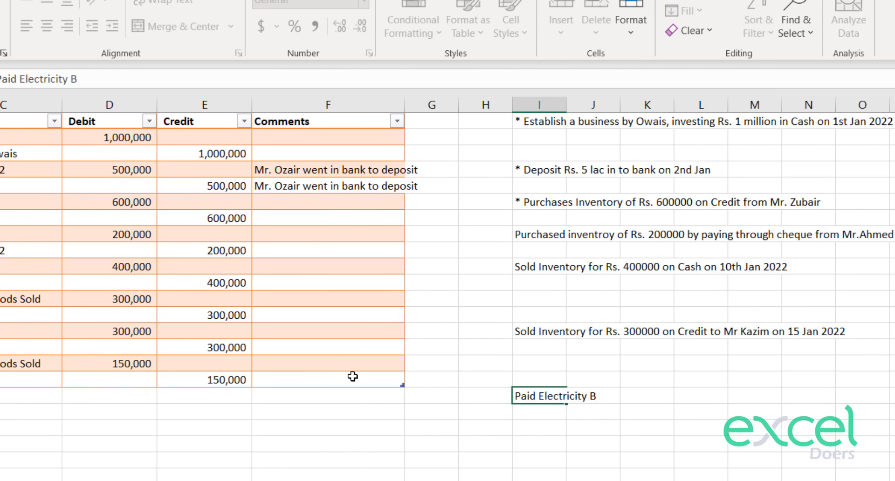
pyautogui.write('ill of Rs. 14')
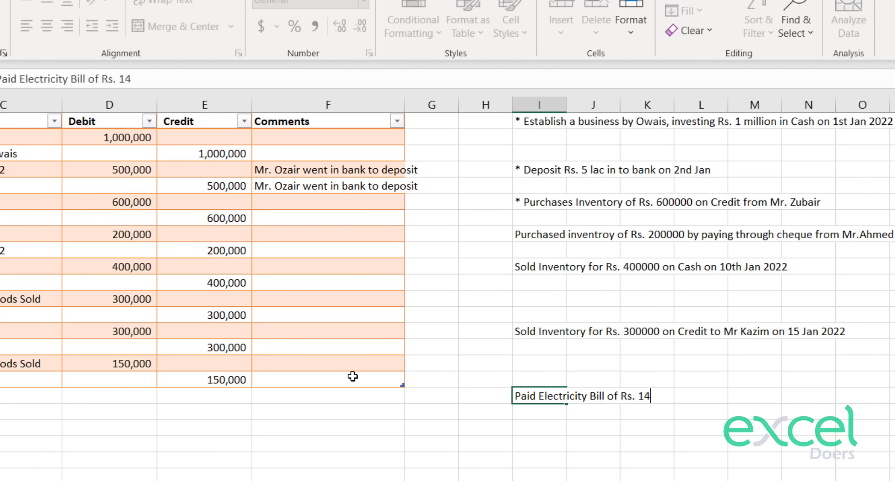
pyautogui.press('BackSpace')
pyautogui.write('5000')
pyautogui.press('Return')
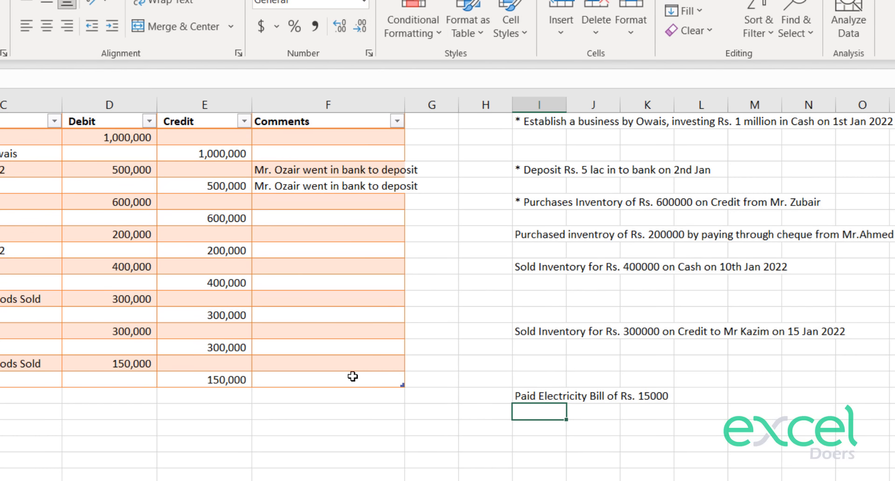
# Check the account choices offered in C18 for one that suits the electricity bill.
pyautogui.press('Up')
pyautogui.press('Left')
pyautogui.press('Left')
pyautogui.press('Left')
pyautogui.press('Left')
pyautogui.press('Left')
pyautogui.press('Left')
pyautogui.press('Left')
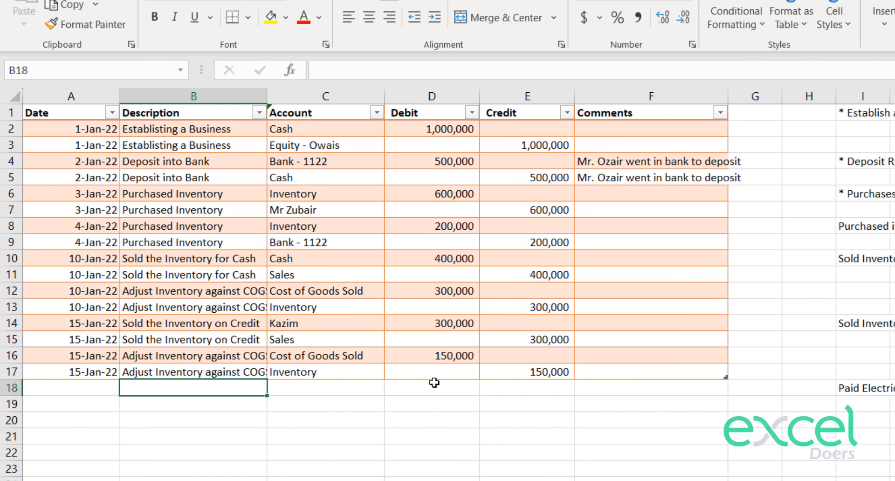
pyautogui.click(328, 389)
pyautogui.click(391, 388)
pyautogui.click(391, 389)
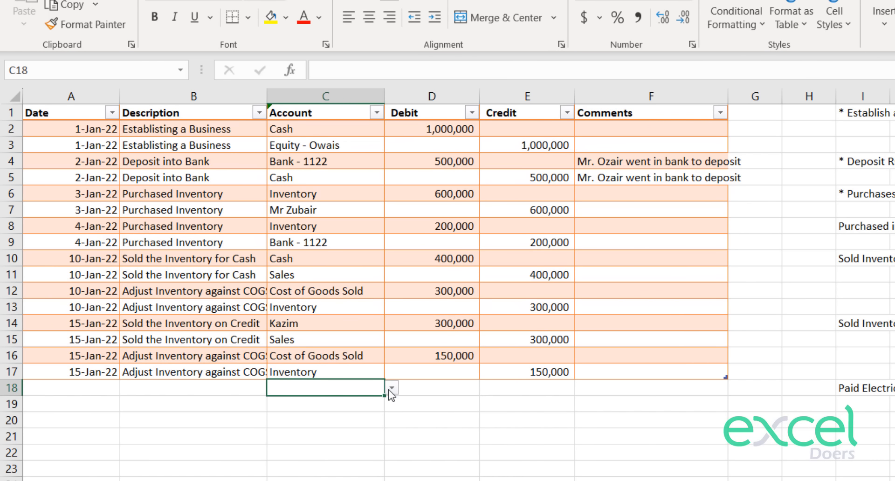
# Add "Electricity" in F10 of the Individual Accounts list on the Chart of Accounts sheet.
pyautogui.click(86, 459)
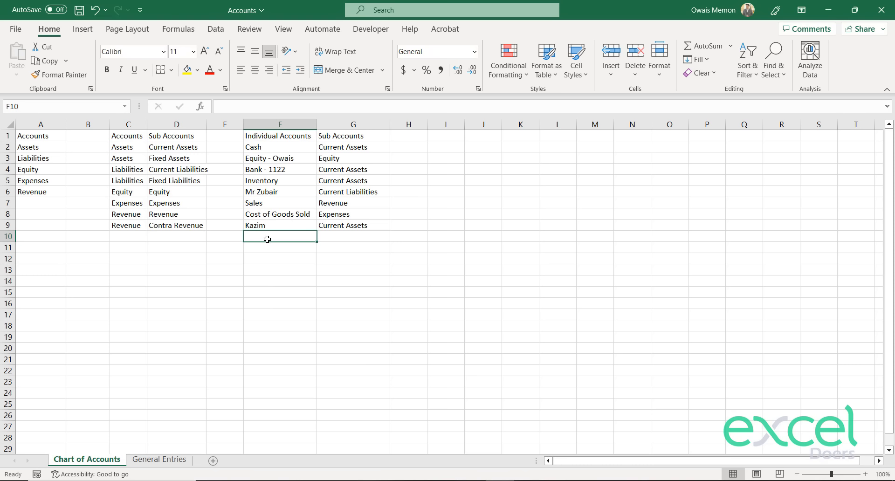
pyautogui.write('Ele')
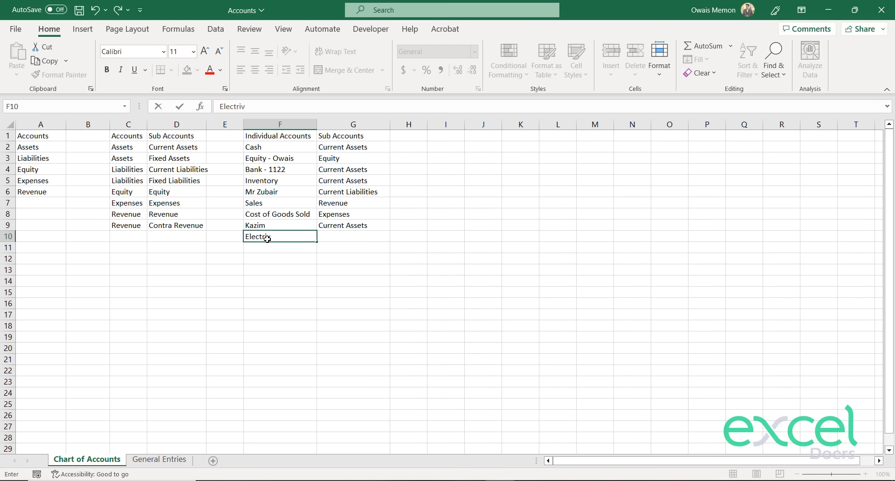
pyautogui.write('ctricity')
pyautogui.press('Return')
pyautogui.press('Up')
pyautogui.press('Up')
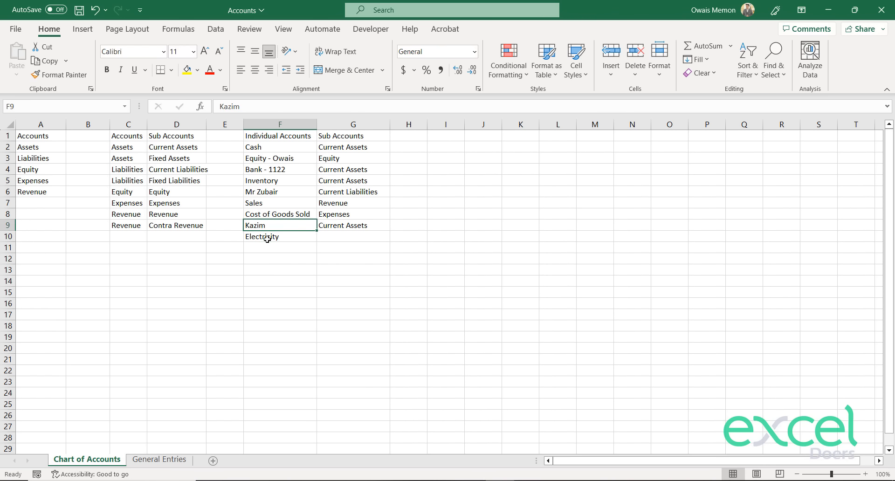
# Classify the Electricity account as Expenses by copying the sub account from D7 into G10.
pyautogui.press('Up')
pyautogui.press('Left')
pyautogui.press('Up')
pyautogui.press('Left')
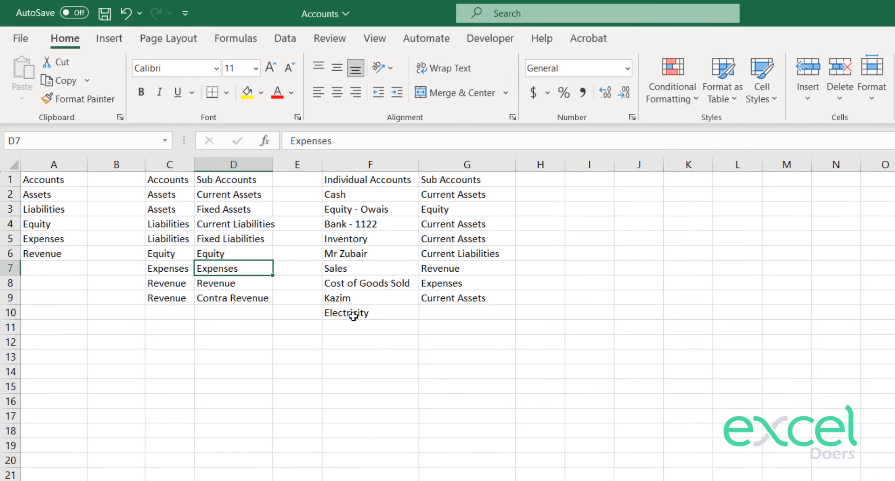
pyautogui.hotkey('ctrl', 'c')
pyautogui.press('Right')
pyautogui.press('Right')
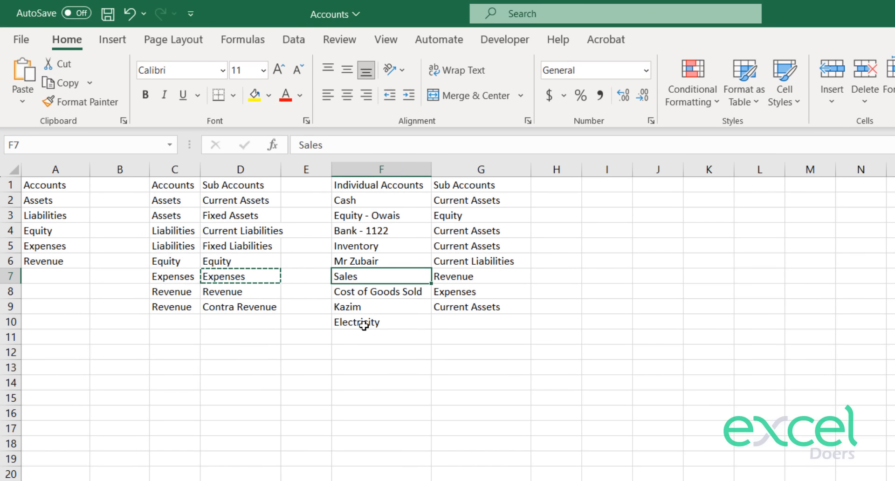
pyautogui.press('Right')
pyautogui.press('Down')
pyautogui.press('Down')
pyautogui.press('Down')
pyautogui.hotkey('ctrl', 'v')
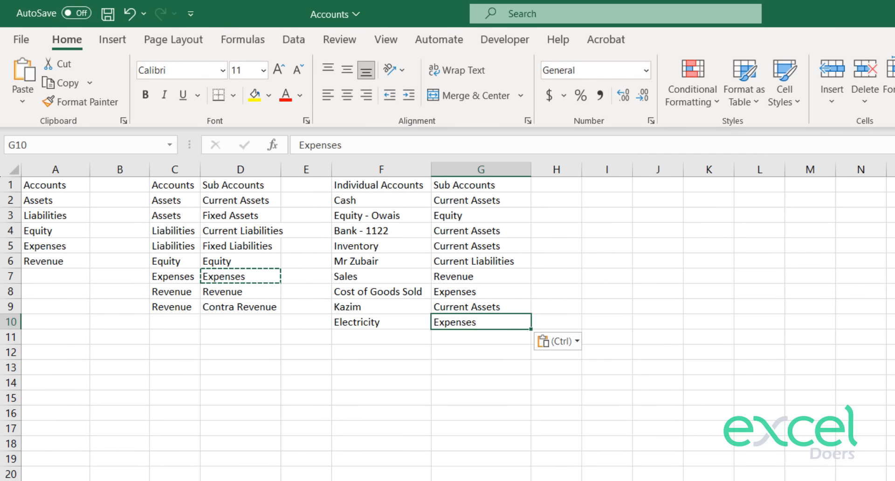
# On the General Entries sheet, set the account in C18 to Electricity with a debit of 15000 in D18.
pyautogui.hotkey('ctrl', 'pageup')
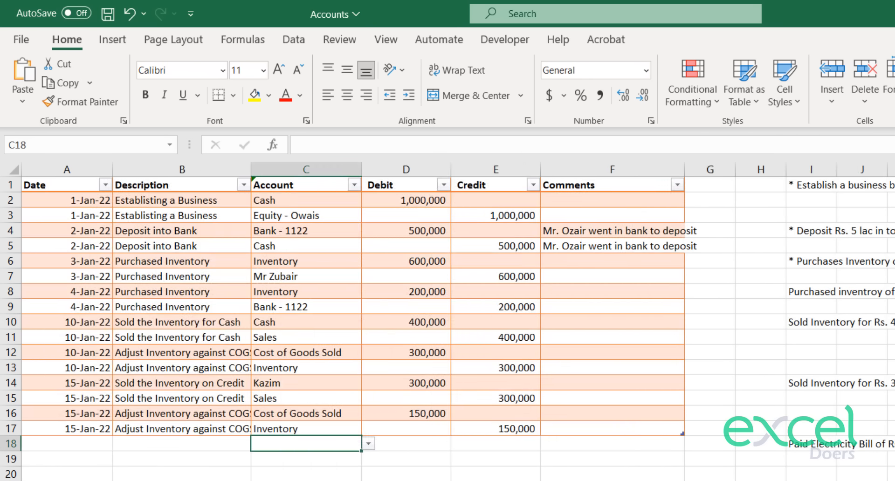
pyautogui.click(809, 449)
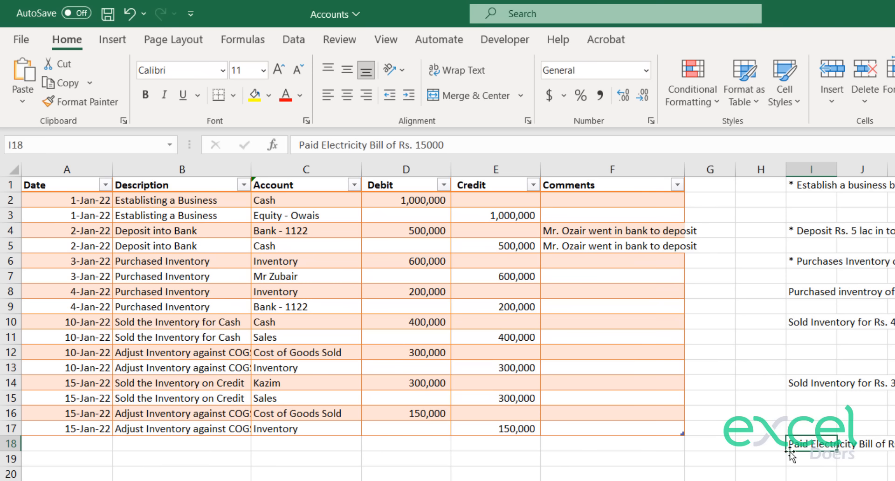
pyautogui.click(336, 446)
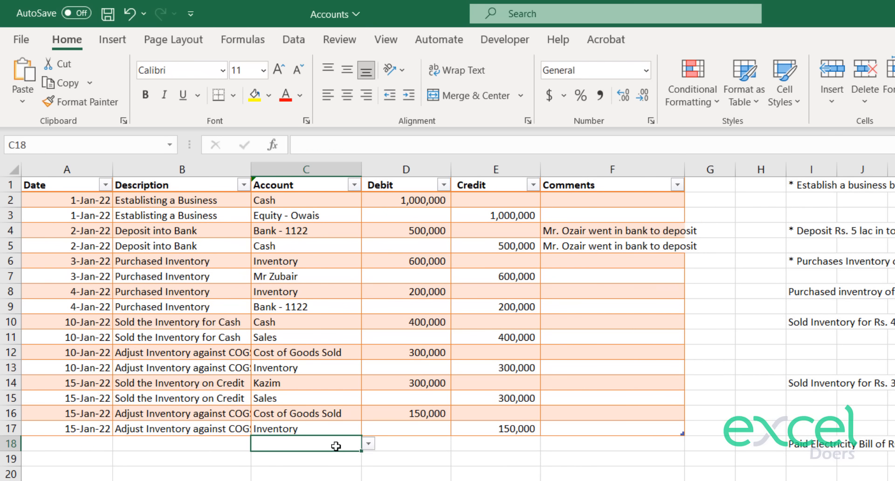
pyautogui.click(836, 448)
pyautogui.click(326, 445)
pyautogui.click(368, 443)
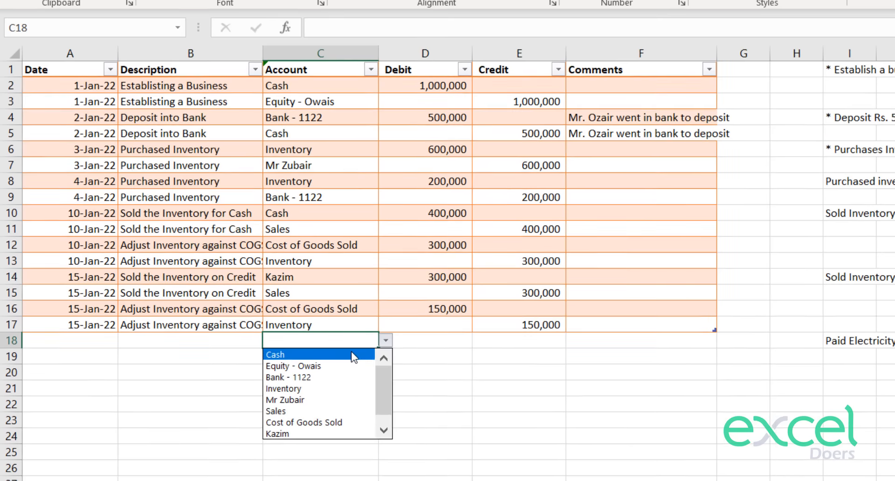
pyautogui.moveTo(380, 392); pyautogui.dragTo(381, 417)
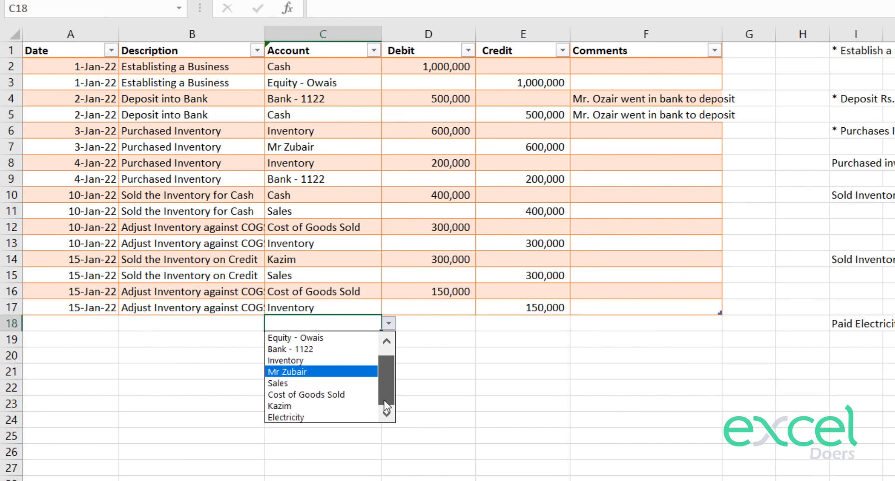
pyautogui.click(366, 417)
pyautogui.click(405, 324)
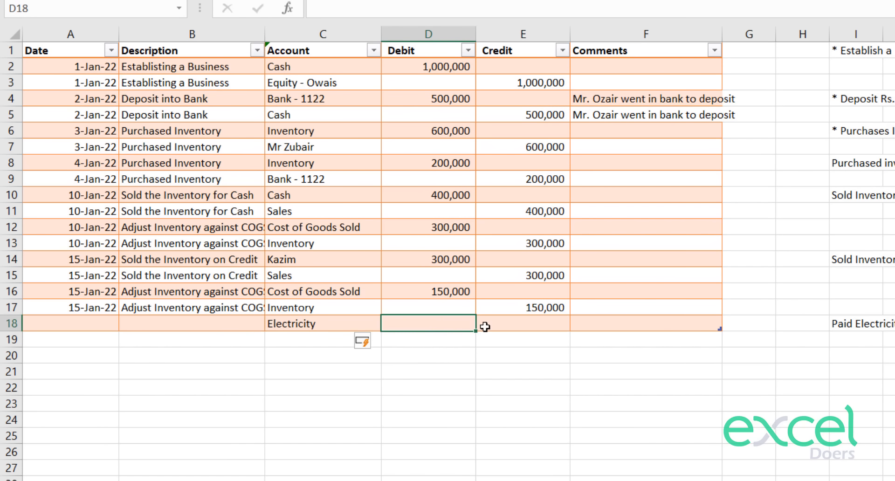
pyautogui.write('15000')
pyautogui.press('Return')
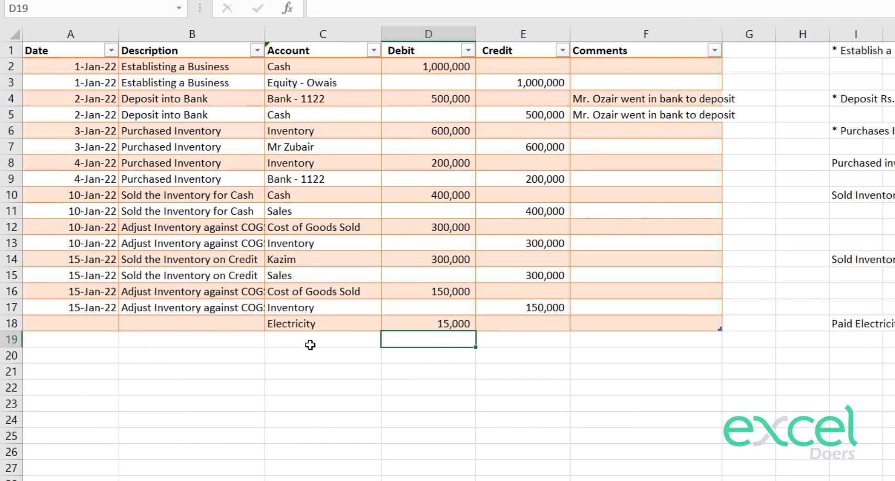
# Set the account in C19 to Bank - 1122 with a credit of 15,000 in E19.
pyautogui.click(328, 340)
pyautogui.click(387, 341)
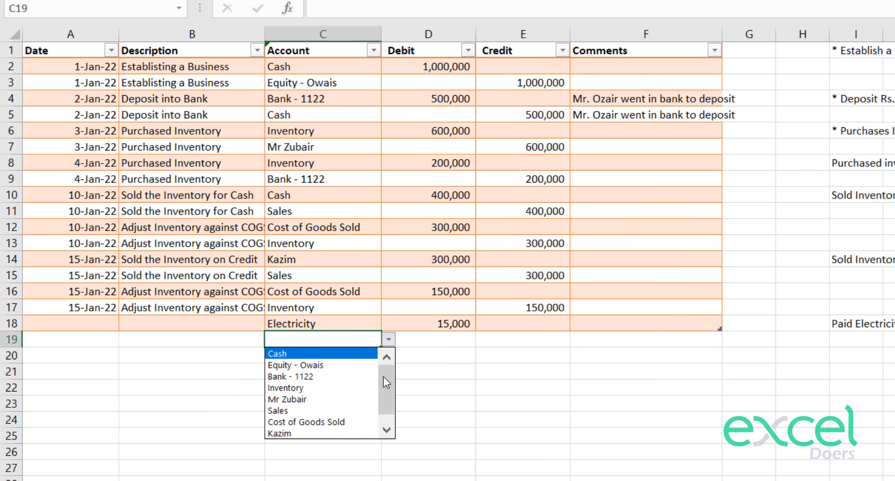
pyautogui.click(326, 376)
pyautogui.click(503, 340)
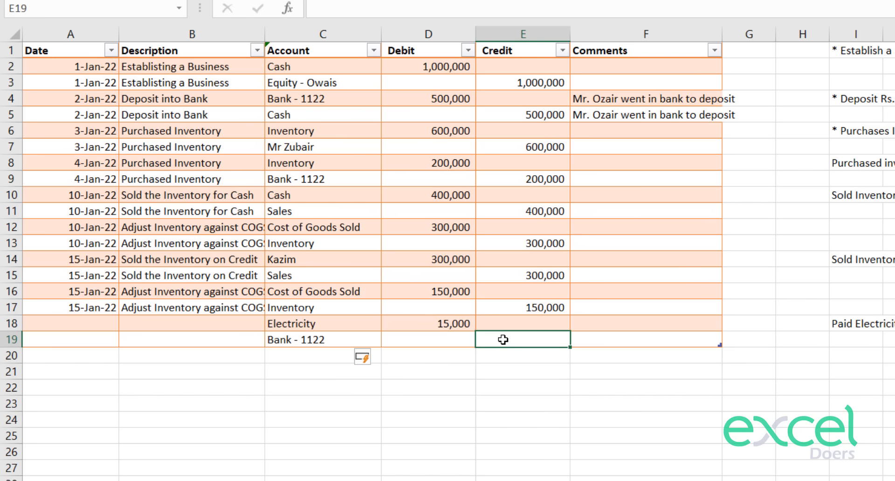
pyautogui.write('15,0')
pyautogui.write('000')
pyautogui.press('Return')
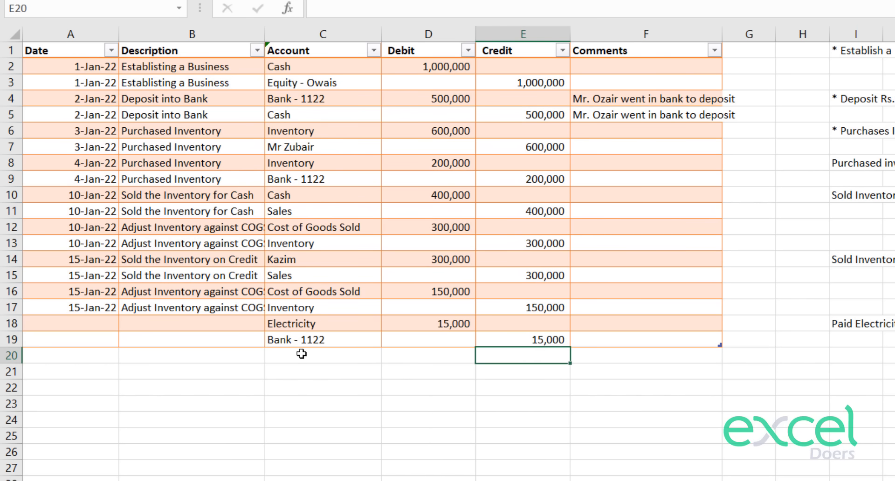
# Enter the description "Paid Electricity" in B18 and copy it into B19.
pyautogui.click(190, 322)
pyautogui.write('Paid Electr')
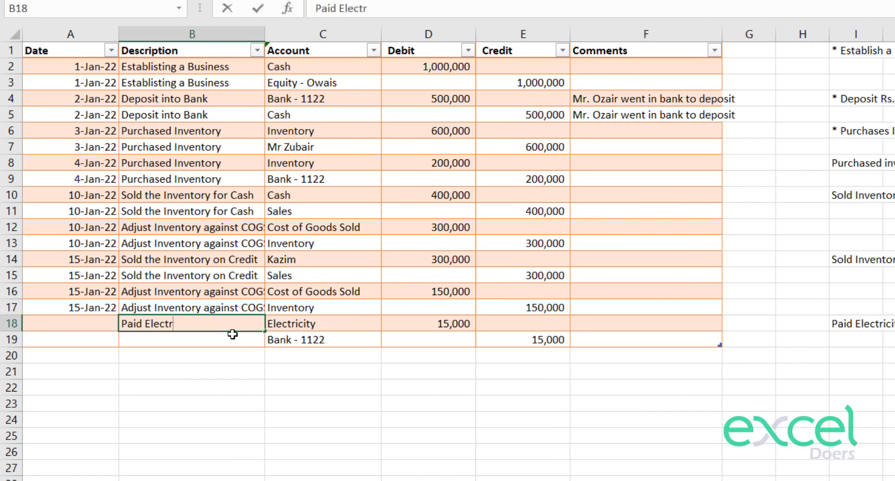
pyautogui.write('icity')
pyautogui.press('Return')
pyautogui.press('Up')
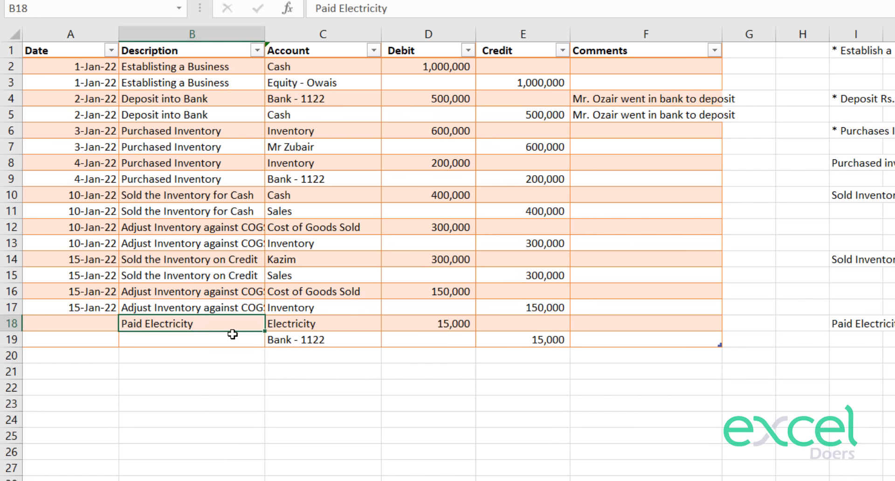
pyautogui.hotkey('ctrl', 'c')
pyautogui.press('Down')
pyautogui.hotkey('ctrl', 'v')
# Enter the date 18 Jan 2022 in A18 and copy it into A19.
pyautogui.press('Up')
pyautogui.press('Left')
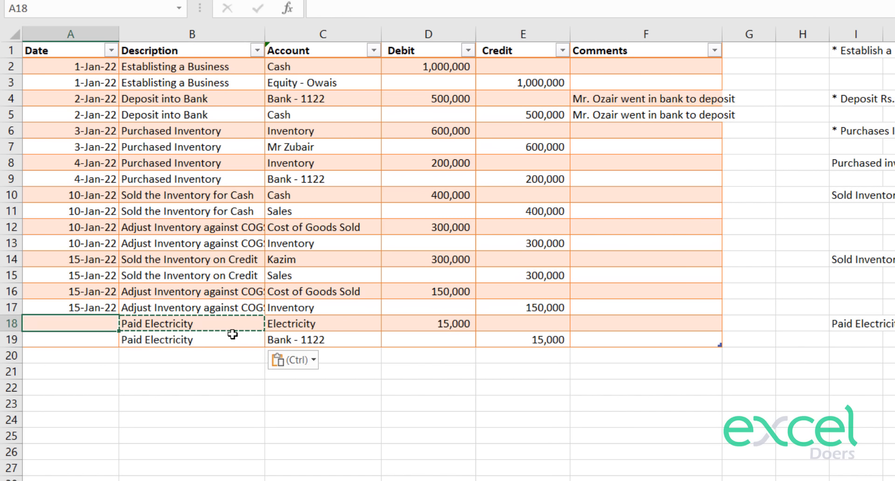
pyautogui.write('18')
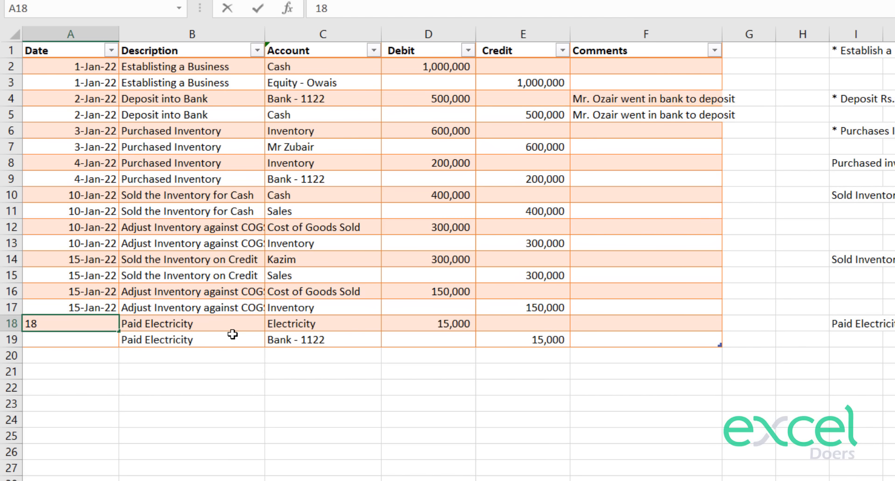
pyautogui.write(' Jan 2022')
pyautogui.press('Return')
pyautogui.press('Down')
pyautogui.press('Up')
pyautogui.press('Up')
pyautogui.hotkey('ctrl', 'c')
pyautogui.press('Down')
pyautogui.hotkey('ctrl', 'v')
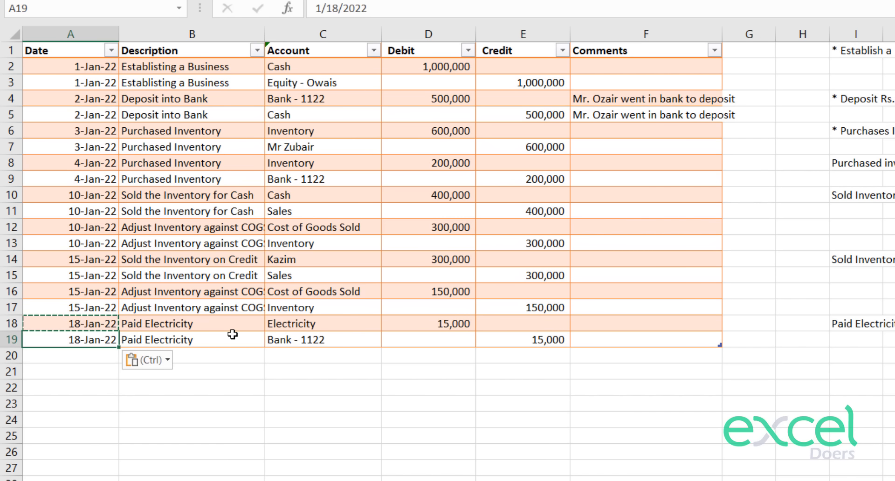
pyautogui.press('Escape')
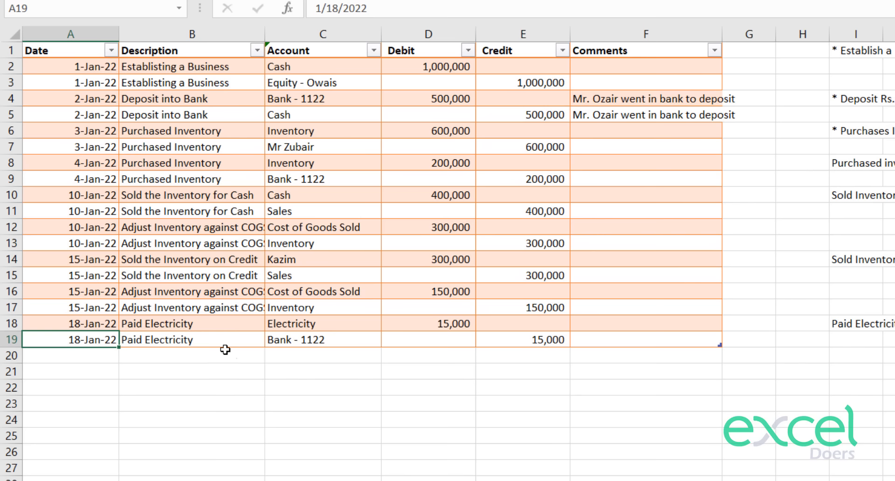
pyautogui.click(228, 351)
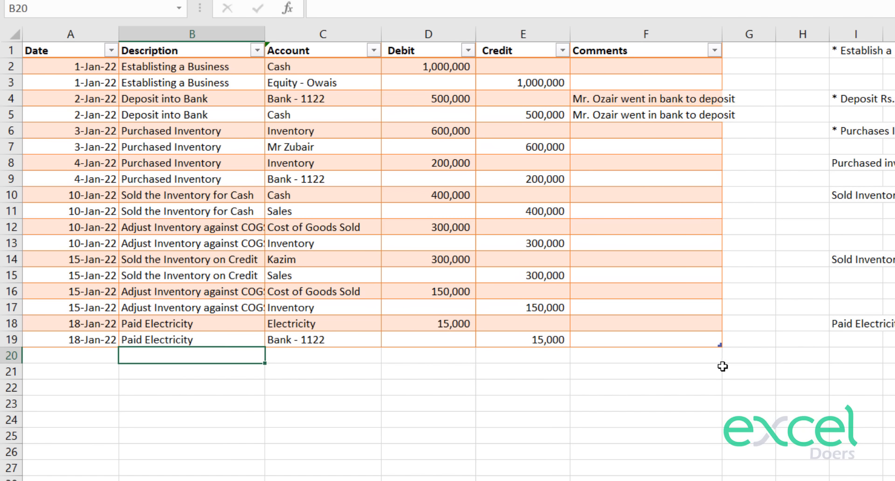
pyautogui.moveTo(868, 83); pyautogui.dragTo(867, 394)
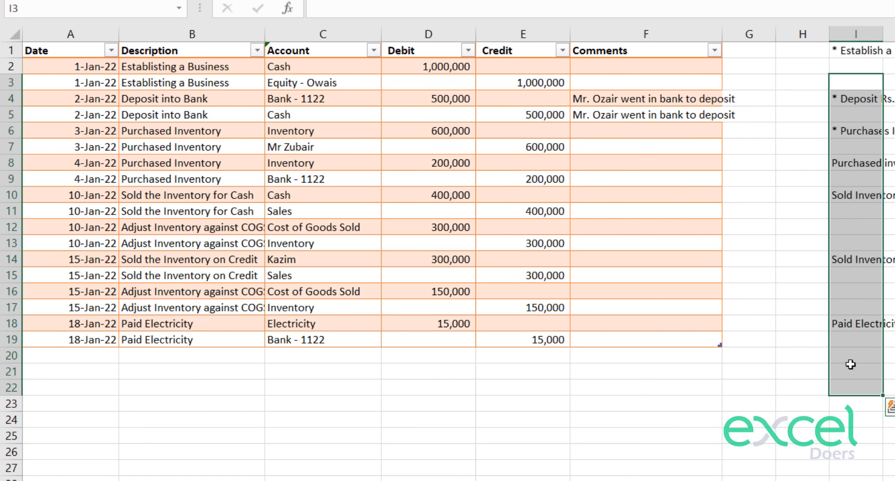
pyautogui.click(227, 351)
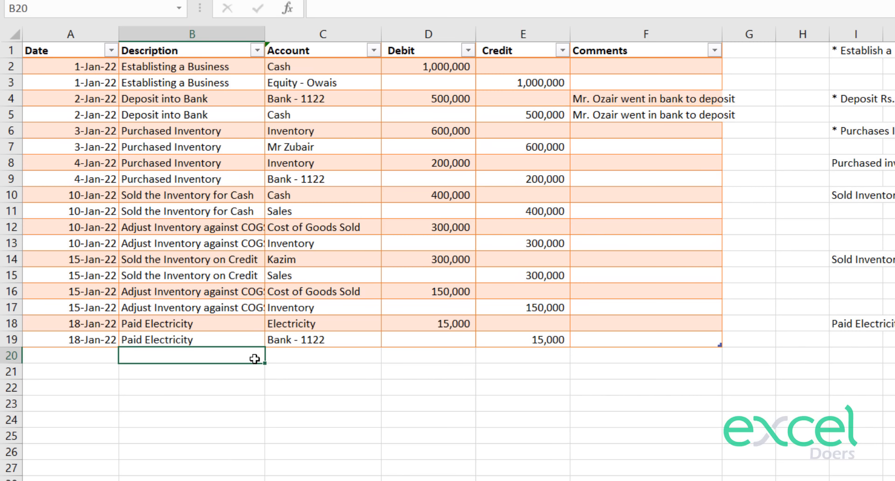
# Check the account choices for C20, and add "Salary" in F11 of the Individual Accounts list on the Chart of Accounts sheet.
pyautogui.click(317, 357)
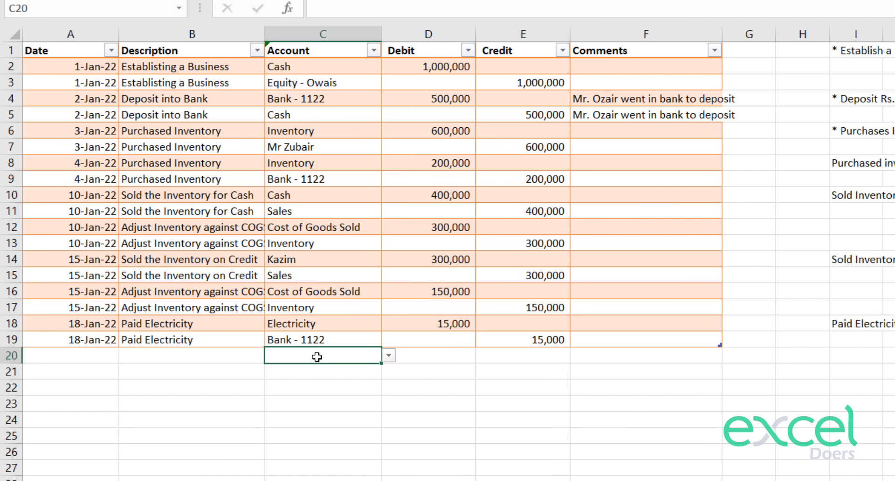
pyautogui.click(390, 356)
pyautogui.scroll(-1, 388, 401)
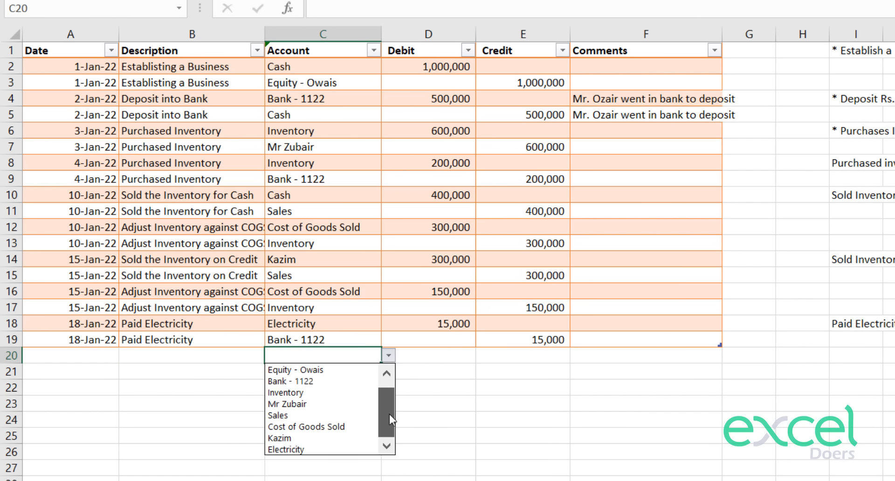
pyautogui.press('Escape')
pyautogui.hotkey('ctrl', 'pagedown')
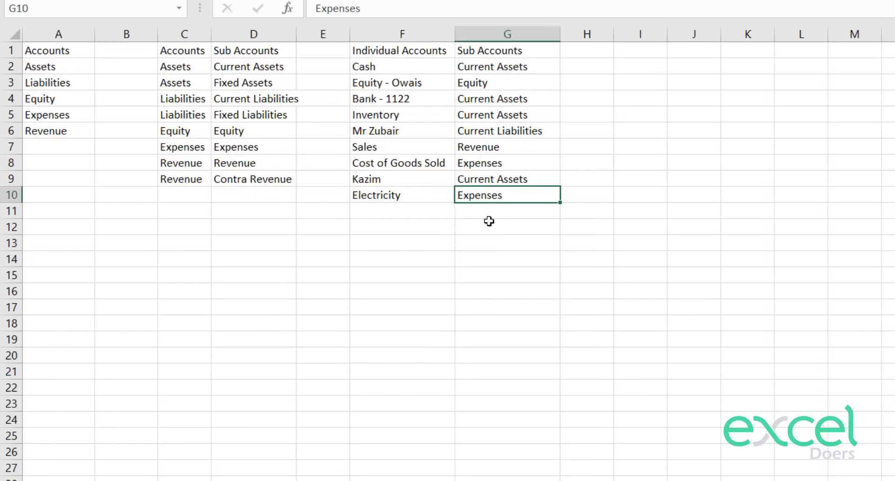
pyautogui.click(428, 211)
pyautogui.write('Salary')
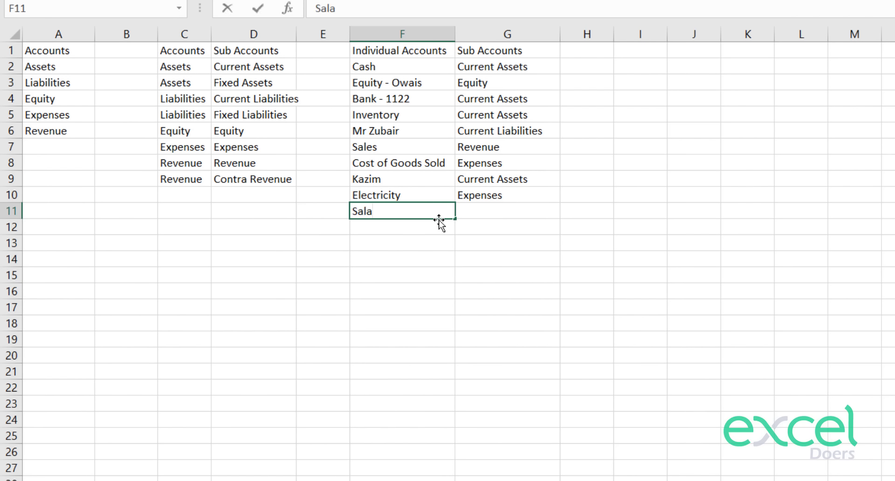
pyautogui.press('Return')
# Classify the Salary account as Expenses by copying the sub account from G10 into G11.
pyautogui.press('Up')
pyautogui.press('Right')
pyautogui.press('Up')
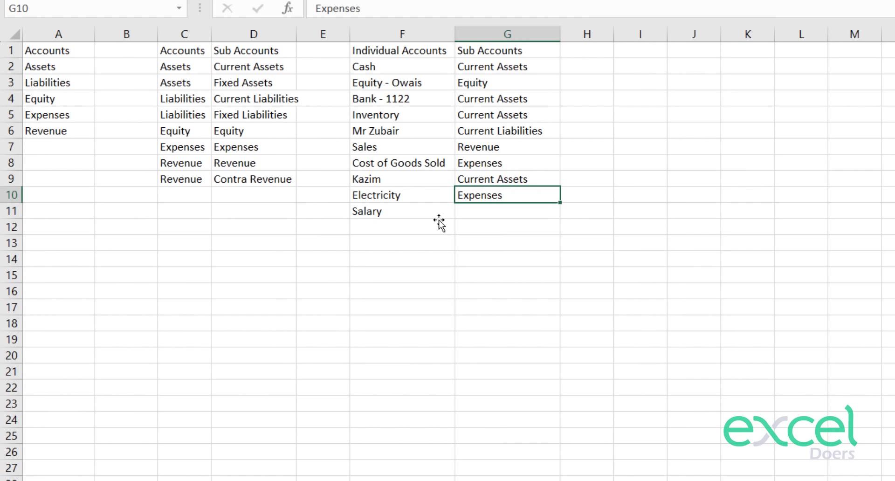
pyautogui.hotkey('ctrl', 'c')
pyautogui.press('Down')
pyautogui.hotkey('ctrl', 'v')
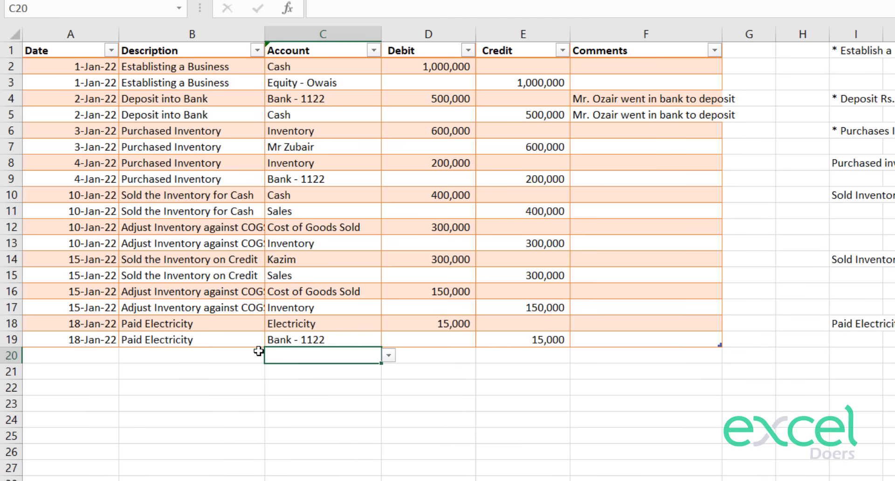
# On the General Entries sheet, set the account in C20 to Salary with a debit of 100000 in D20.
pyautogui.click(254, 369)
pyautogui.click(302, 358)
pyautogui.click(388, 356)
pyautogui.moveTo(380, 395); pyautogui.dragTo(380, 415)
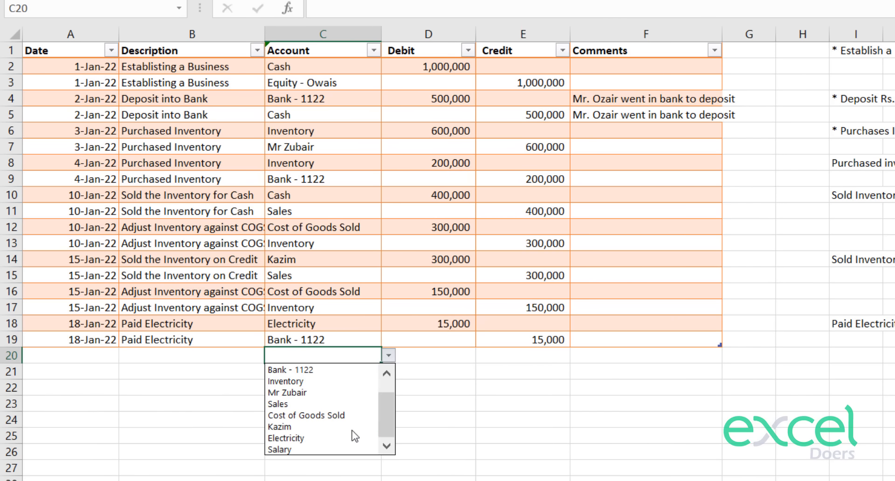
pyautogui.click(330, 454)
pyautogui.click(427, 356)
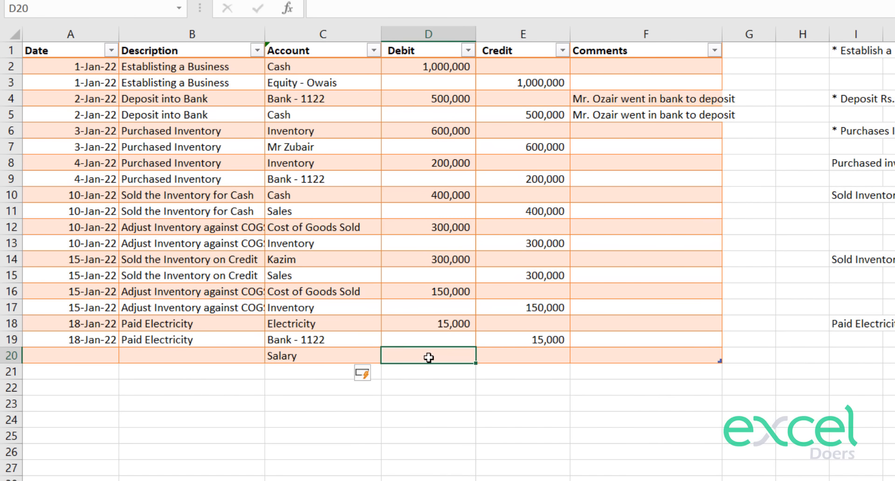
pyautogui.write('100000')
pyautogui.press('Return')
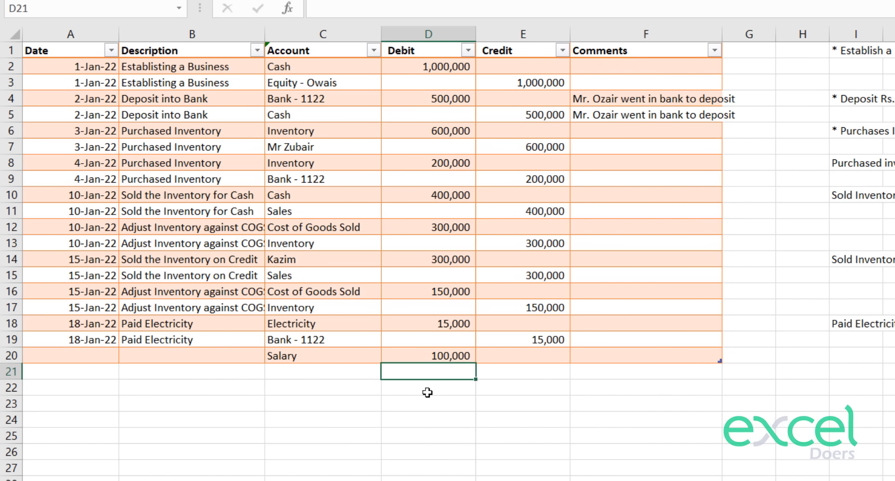
# Set the account in C21 to Cash with a credit of 100000 in E21.
pyautogui.click(320, 365)
pyautogui.click(388, 372)
pyautogui.click(327, 385)
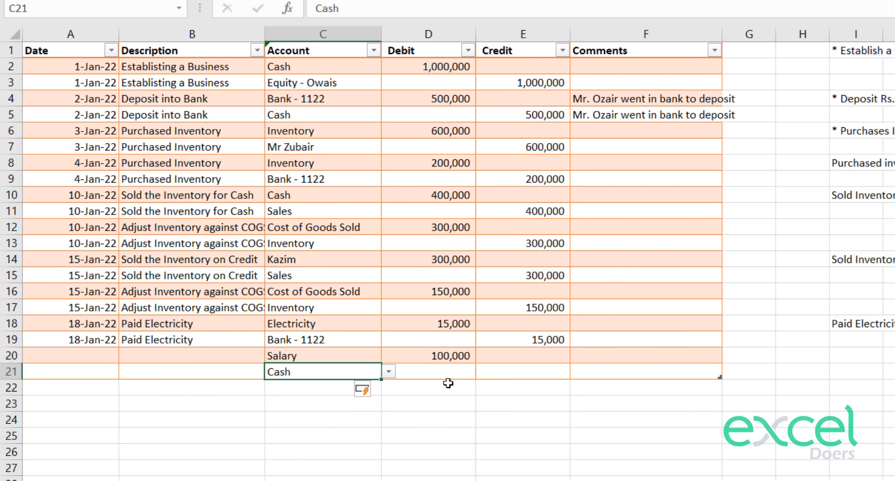
pyautogui.click(530, 369)
pyautogui.write('100000')
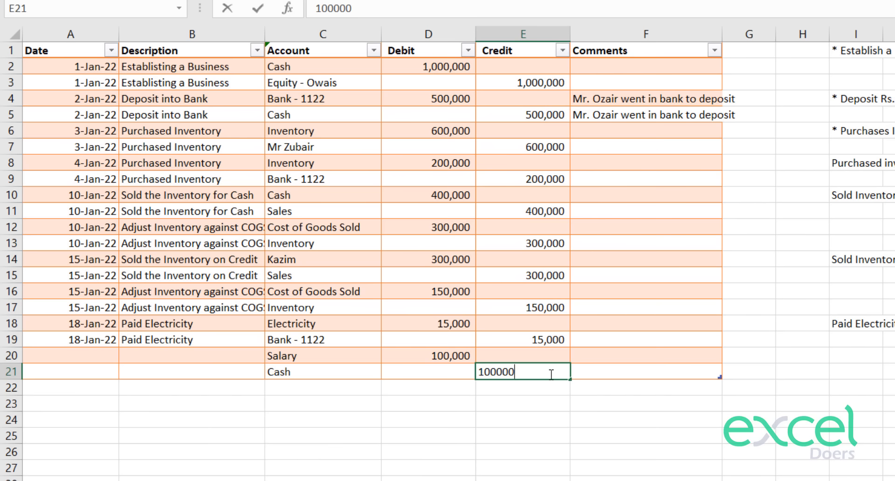
pyautogui.press('Return')
# Enter the description "Paid Salaries" for the salary debit line in B20.
pyautogui.click(204, 360)
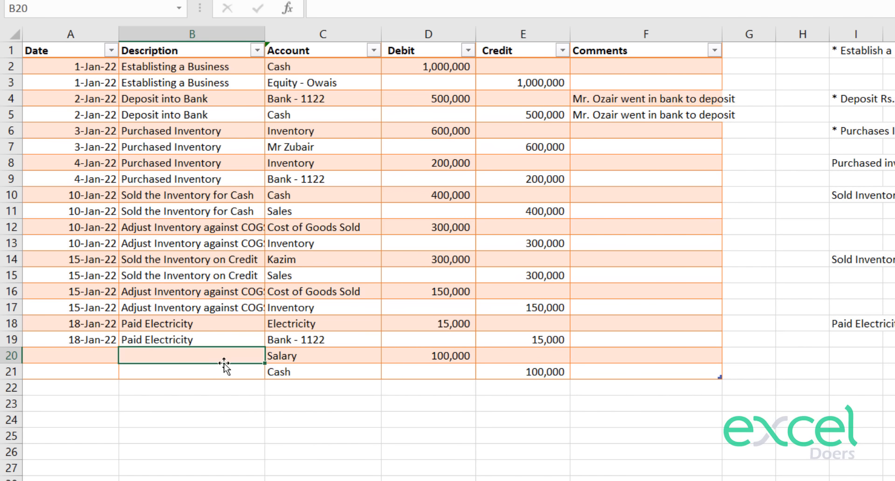
pyautogui.write('Paid Salaries')
pyautogui.press('Return')
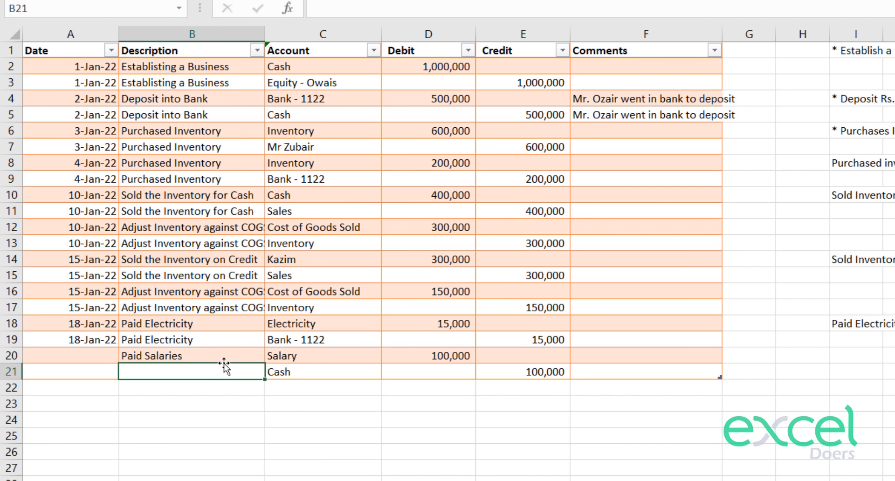
# Copy the "Paid Salaries" description from B20 into B21 for the cash credit line.
pyautogui.press('Up')
pyautogui.hotkey('ctrl', 'c')
pyautogui.press('Down')
pyautogui.hotkey('ctrl', 'v')
# Enter the date 30 Jan 2022 in A20 and copy it into A21 for the salary entry.
pyautogui.press('Up')
pyautogui.press('Left')
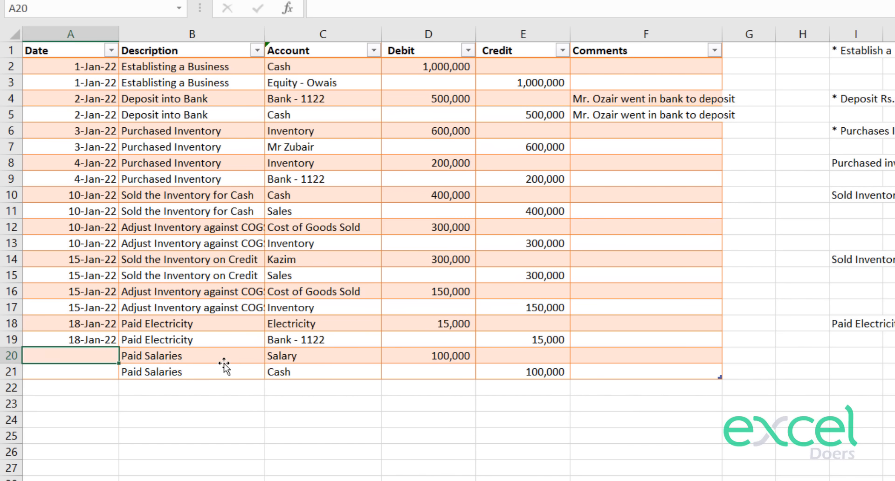
pyautogui.write('30 Jan 2022')
pyautogui.press('Return')
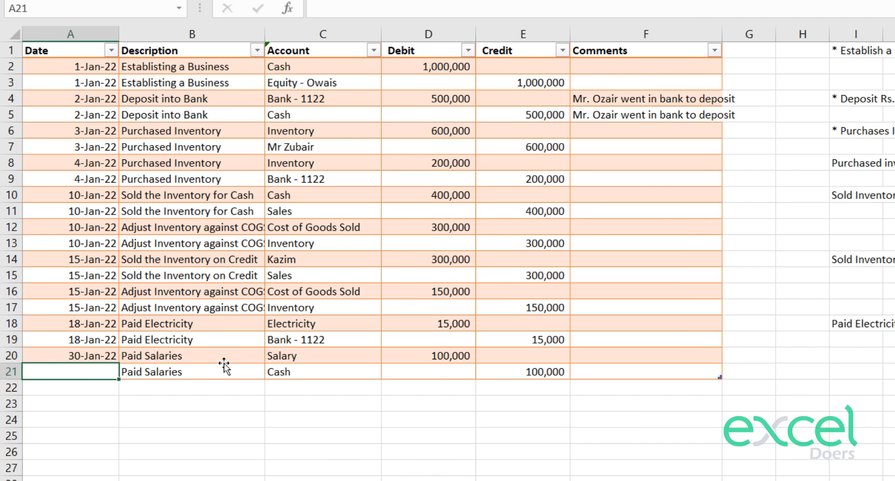
pyautogui.press('Up')
pyautogui.hotkey('ctrl', 'c')
pyautogui.press('Down')
pyautogui.hotkey('ctrl', 'v')
pyautogui.press('Escape')
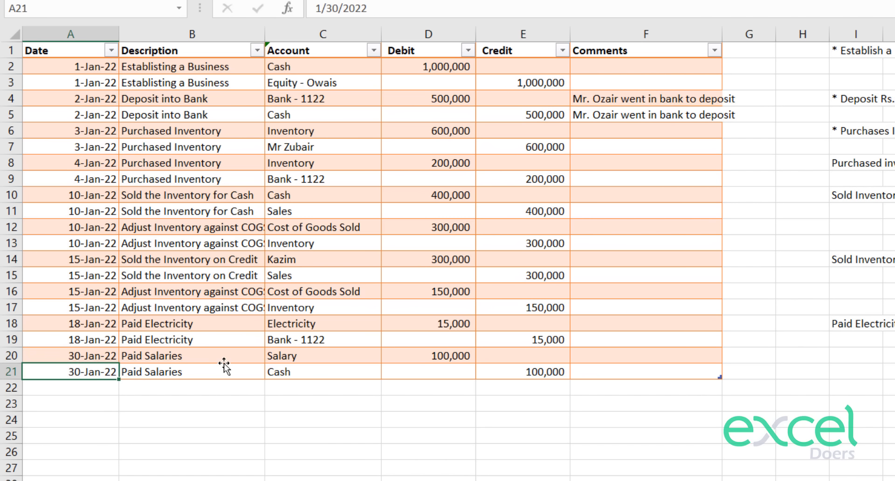
# Review the recorded journal entries from the business establishment through the salary payment, including the supplier's credit in row 7.
pyautogui.click(175, 70)
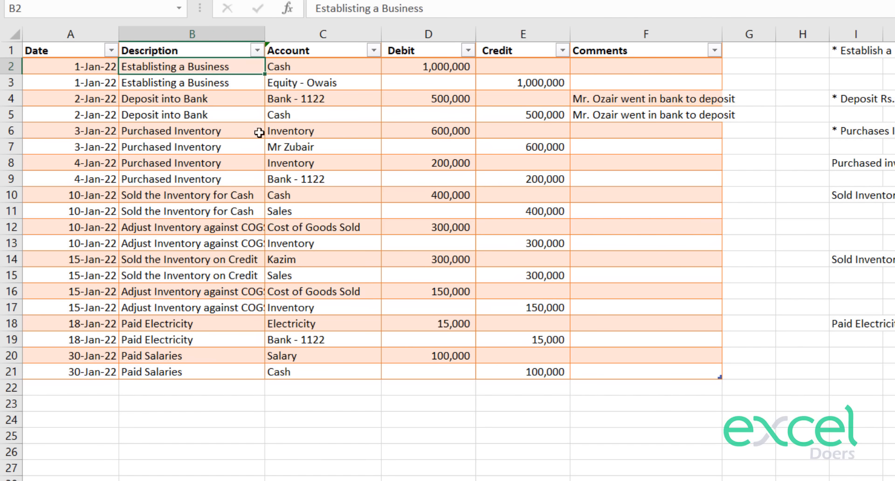
pyautogui.moveTo(636, 66); pyautogui.dragTo(66, 82)
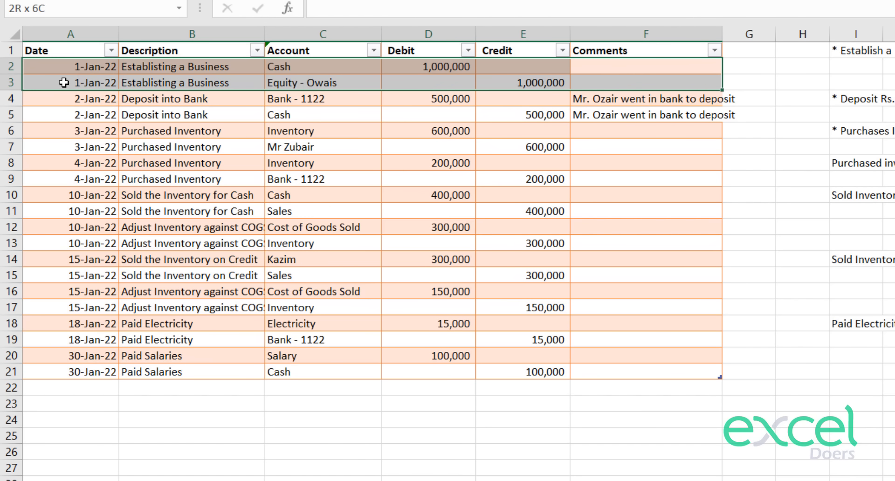
pyautogui.click(626, 113)
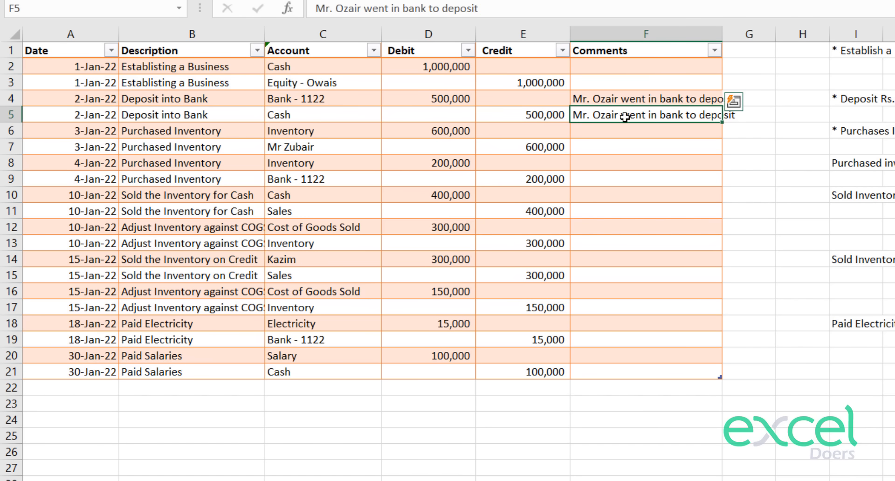
pyautogui.click(90, 98)
pyautogui.moveTo(141, 103); pyautogui.dragTo(563, 110)
pyautogui.moveTo(125, 134); pyautogui.dragTo(158, 371)
pyautogui.click(336, 418)
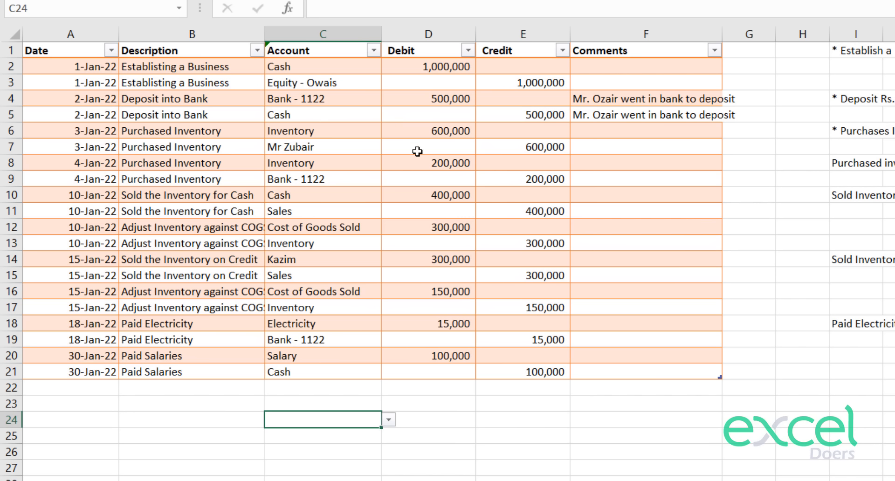
pyautogui.click(311, 149)
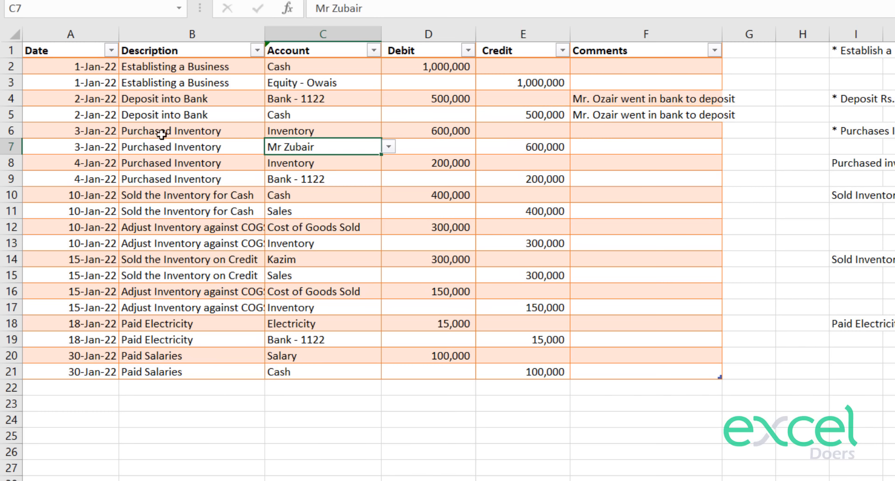
# Set the account in C22 to the supplier credited in row 7 and the account in C23 to Cash.
pyautogui.click(454, 386)
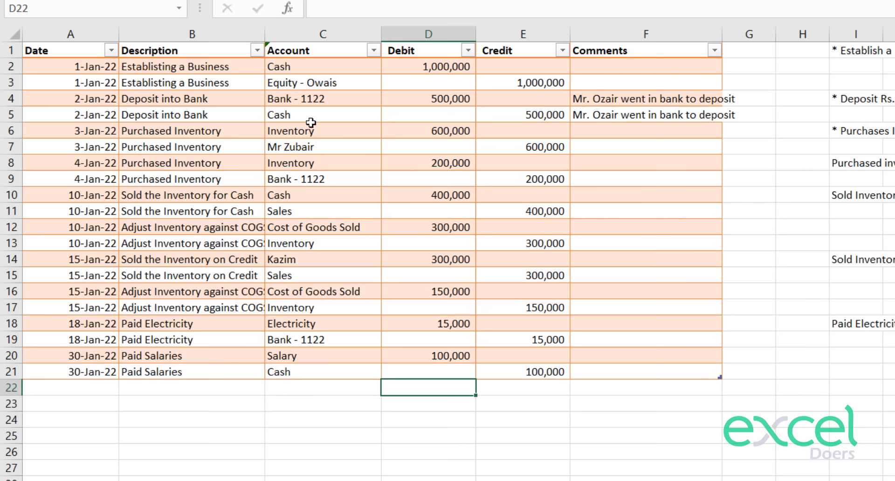
pyautogui.click(303, 388)
pyautogui.click(390, 387)
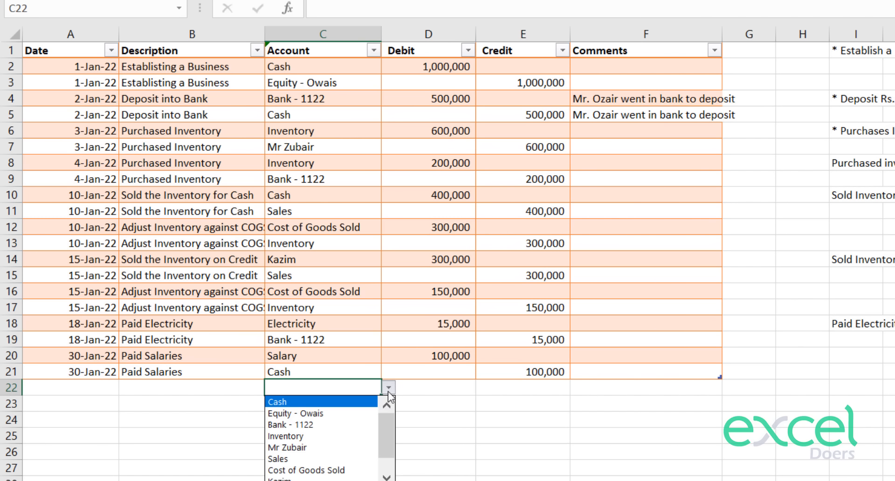
pyautogui.click(358, 447)
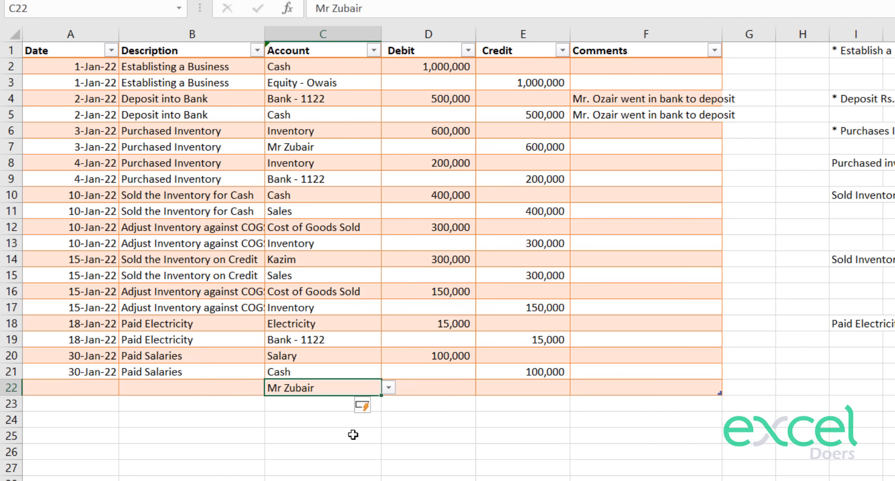
pyautogui.press('Return')
pyautogui.click(387, 402)
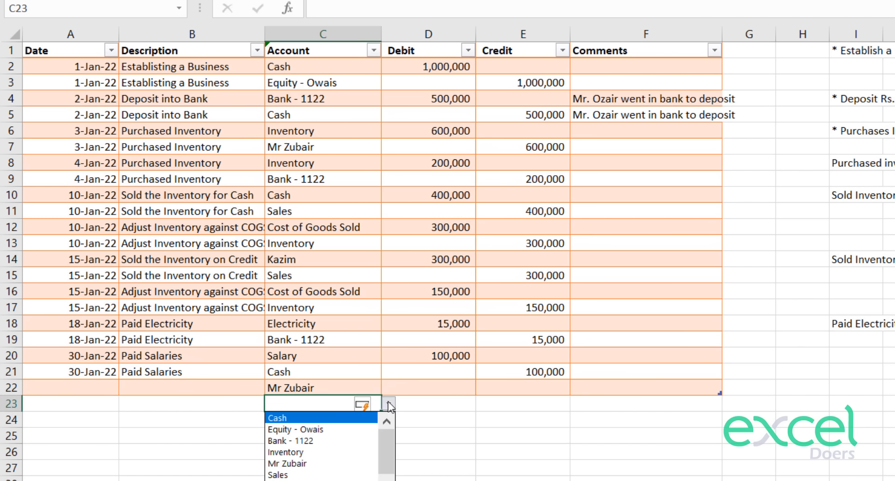
pyautogui.click(340, 418)
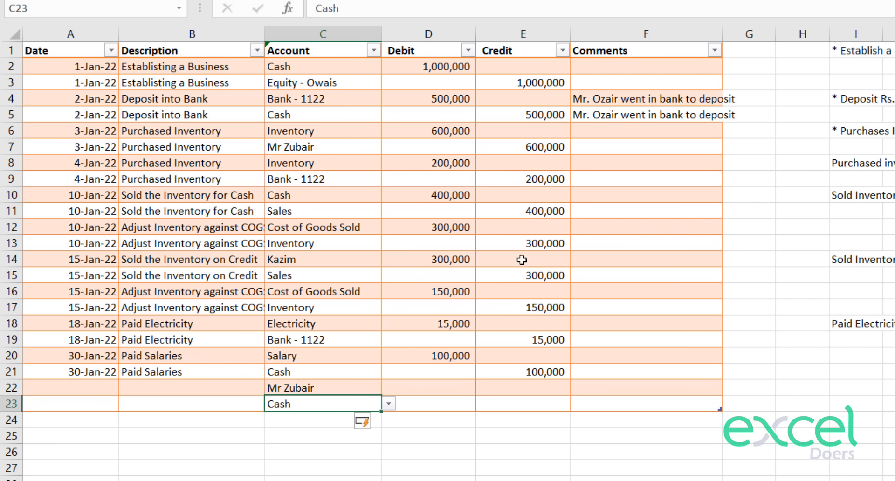
# Enter a credit of 100000 for Cash in E23 and a matching debit of 100000 for the supplier in D22.
pyautogui.click(554, 403)
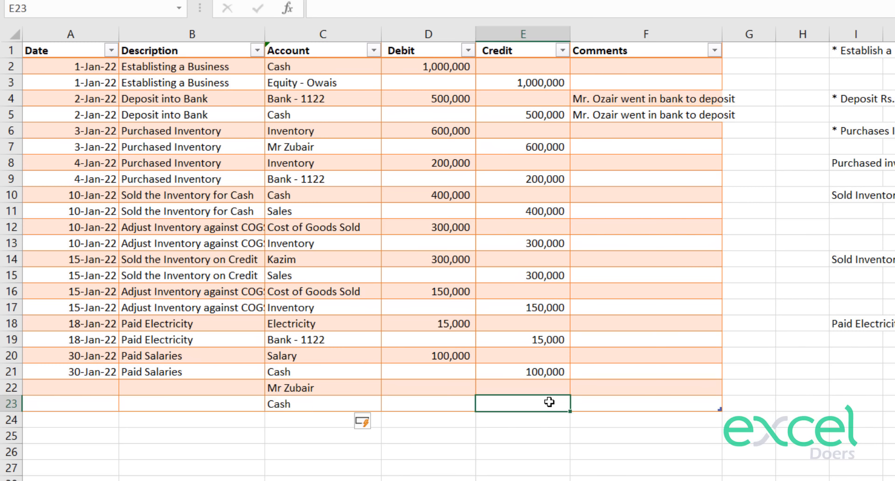
pyautogui.write('100,')
pyautogui.write('00')
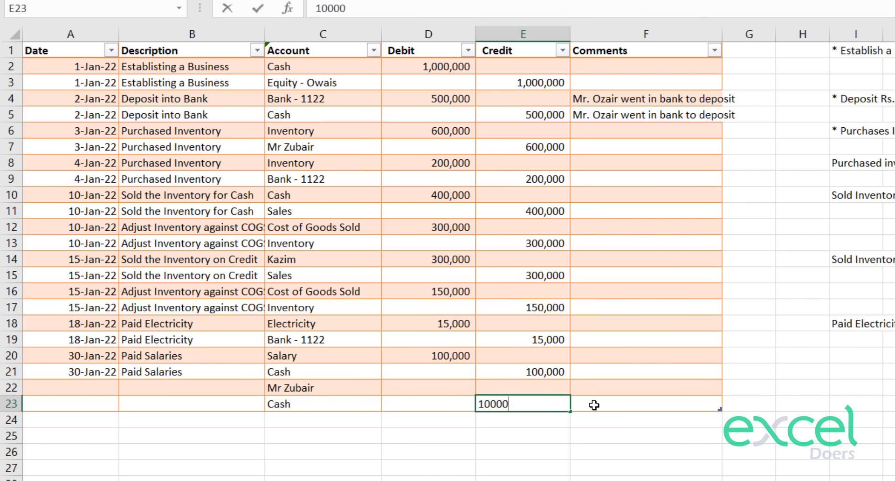
pyautogui.write('0')
pyautogui.press('Return')
pyautogui.click(408, 392)
pyautogui.write('1000')
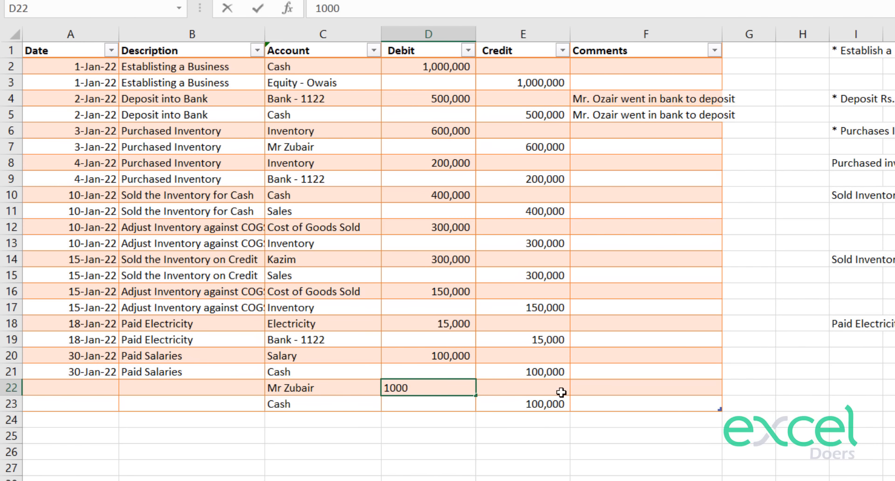
pyautogui.press('Return')
# Enter the description "Paid to" followed by the supplier's title and name in B22, and copy it into B23.
pyautogui.click(156, 394)
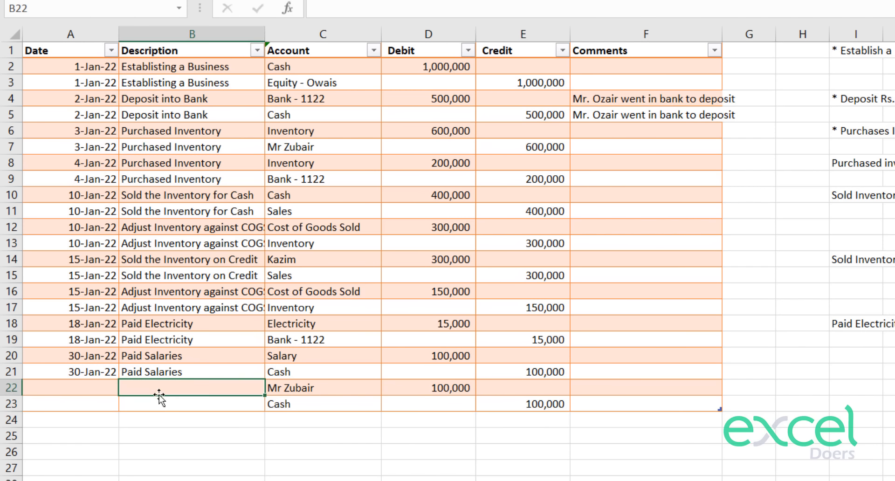
pyautogui.write('Paid to Mr Z')
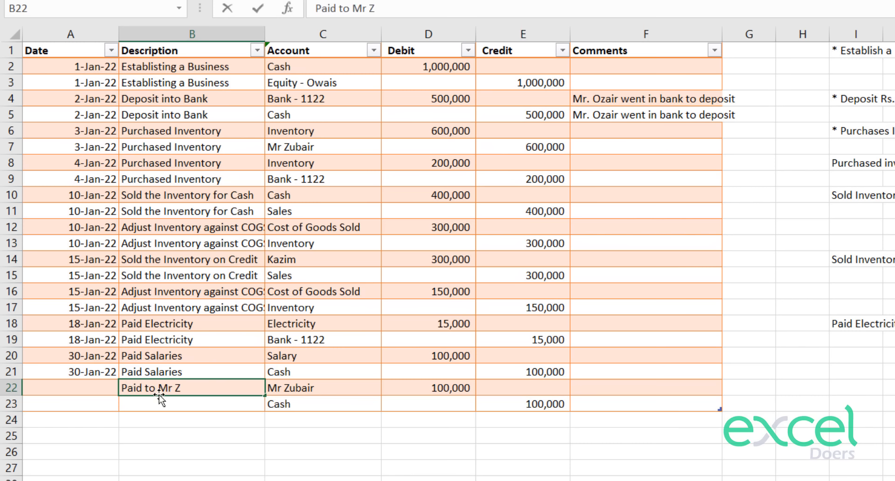
pyautogui.write('ubair')
pyautogui.press('Return')
pyautogui.press('Up')
pyautogui.hotkey('ctrl', 'c')
pyautogui.press('Down')
pyautogui.hotkey('ctrl', 'v')
pyautogui.press('ctrl')
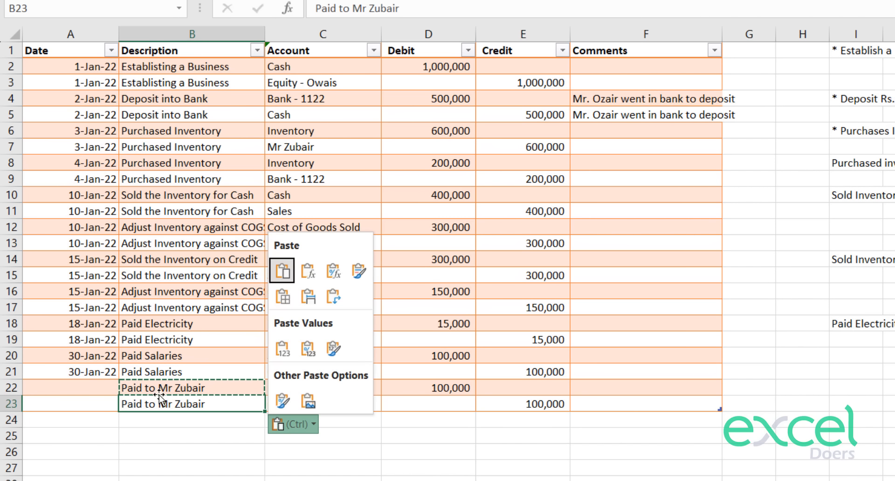
pyautogui.press('Escape')
# Enter the date 2 Feb 2022 in A22 and copy it into A23 for the supplier payment.
pyautogui.press('Left')
pyautogui.press('Up')
pyautogui.press('Up')
pyautogui.press('Down')
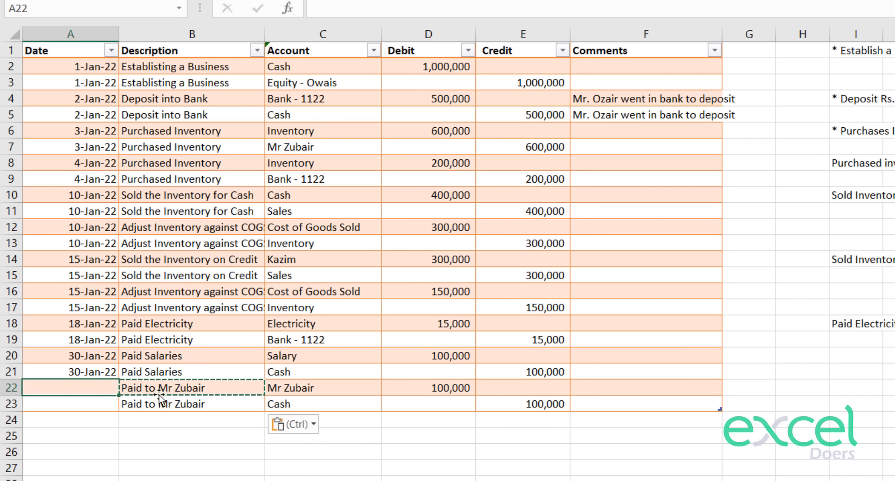
pyautogui.write('2 Feb 2022')
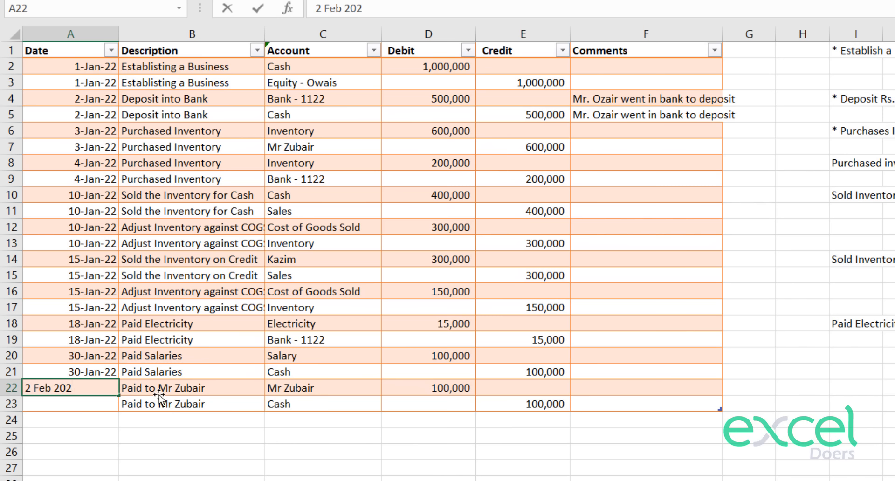
pyautogui.press('Return')
pyautogui.press('Up')
pyautogui.hotkey('ctrl', 'c')
pyautogui.press('Down')
pyautogui.hotkey('ctrl', 'v')
pyautogui.press('Down')
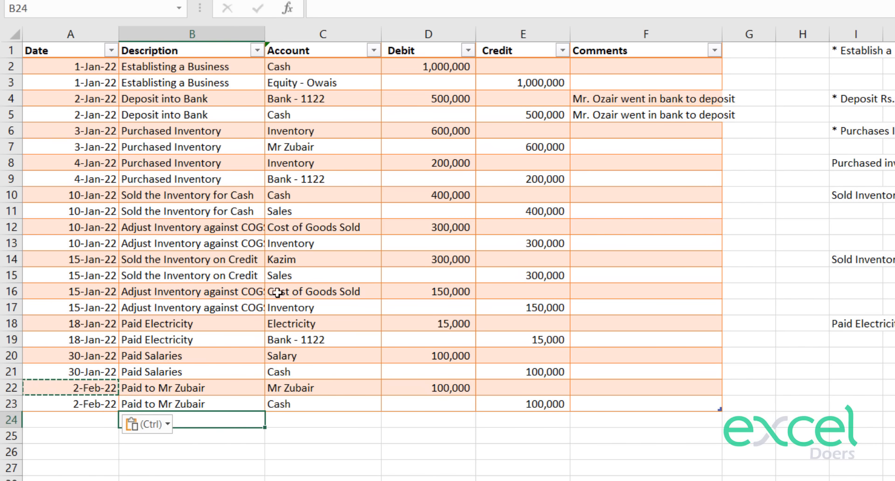
# Check the credit sale in rows 14 and 15, and set the account in C24 to Bank - 1122 with a debit of 150000.
pyautogui.click(206, 244)
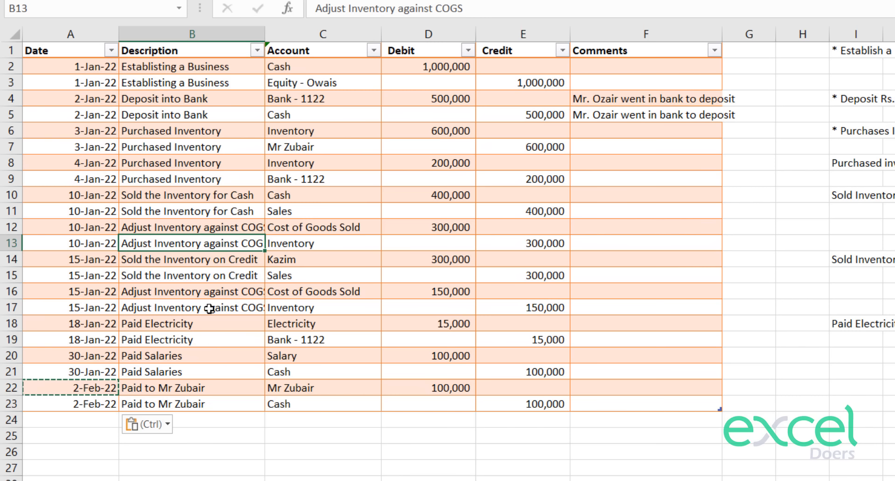
pyautogui.click(300, 264)
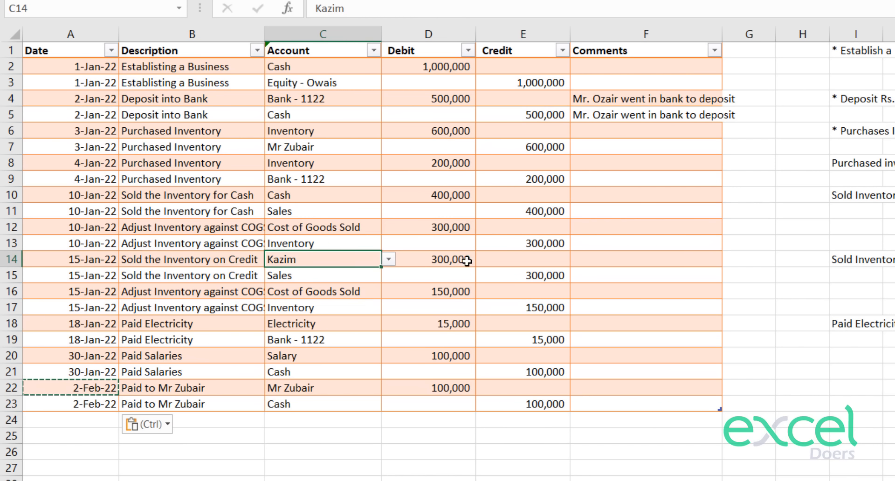
pyautogui.click(535, 275)
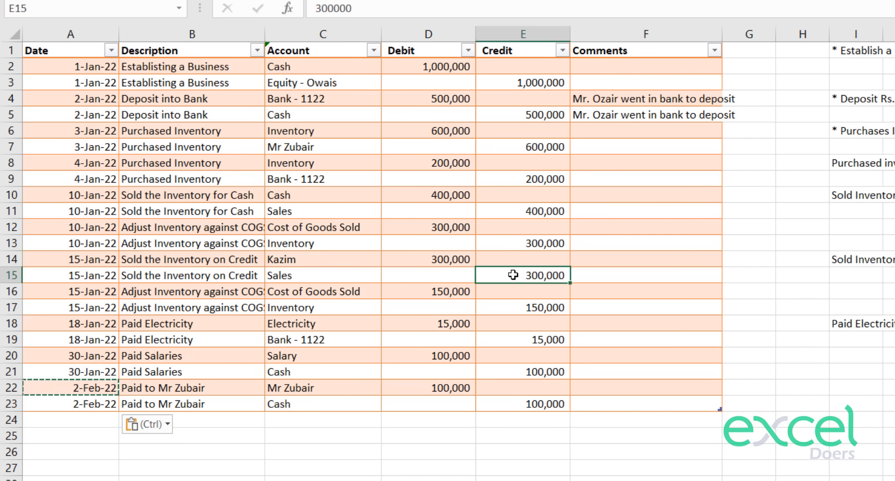
pyautogui.click(433, 258)
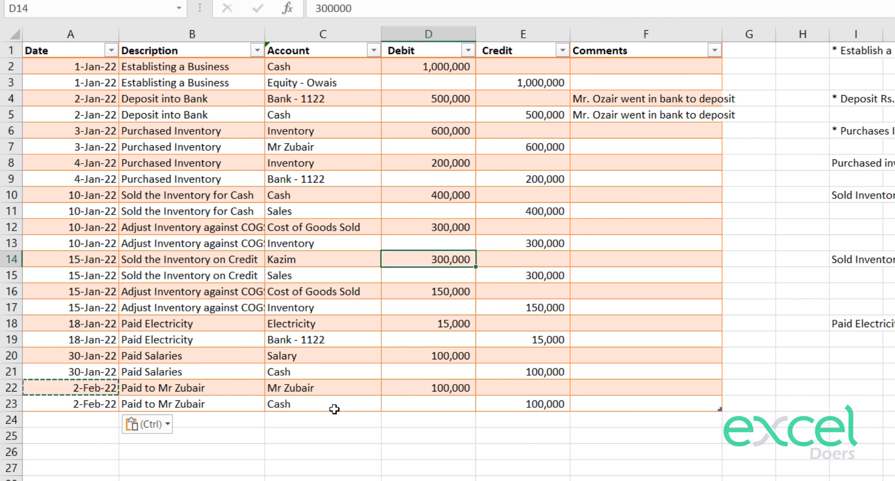
pyautogui.click(355, 422)
pyautogui.click(389, 421)
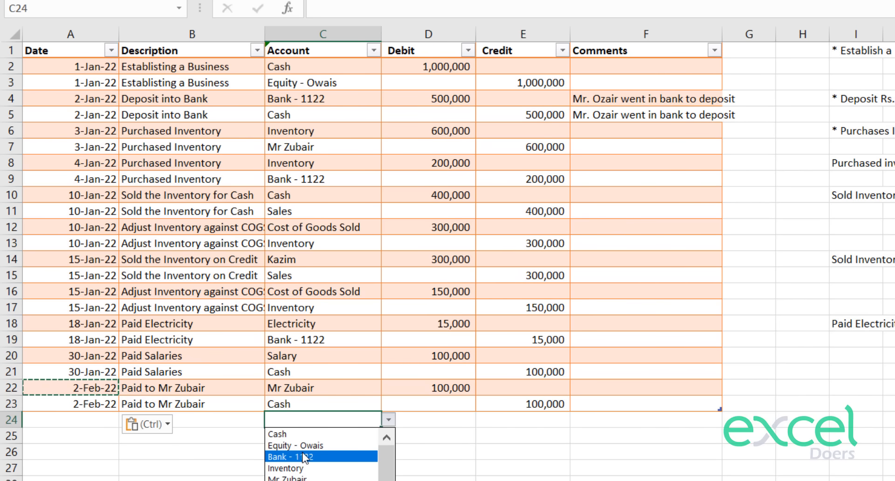
pyautogui.click(326, 458)
pyautogui.click(423, 423)
pyautogui.write('150000')
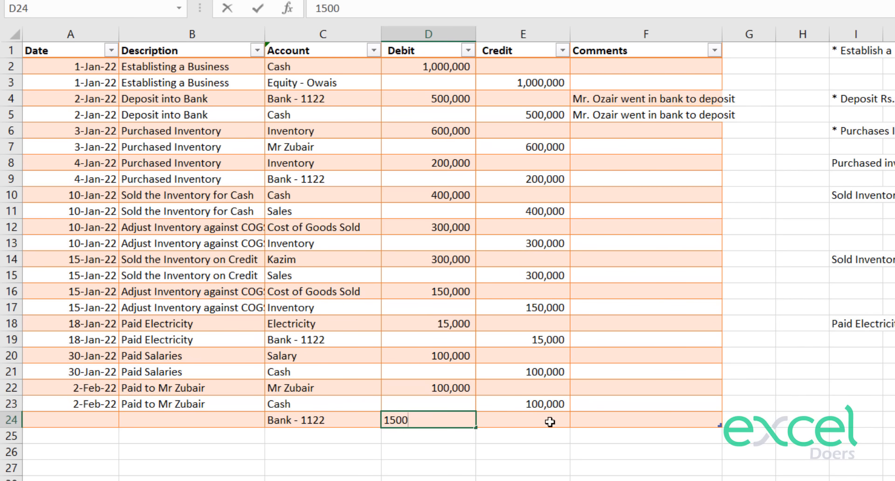
pyautogui.press('Return')
# Set the account in C25 to the credit customer from row 14 with a credit of 150,000 in E25.
pyautogui.click(359, 436)
pyautogui.click(388, 436)
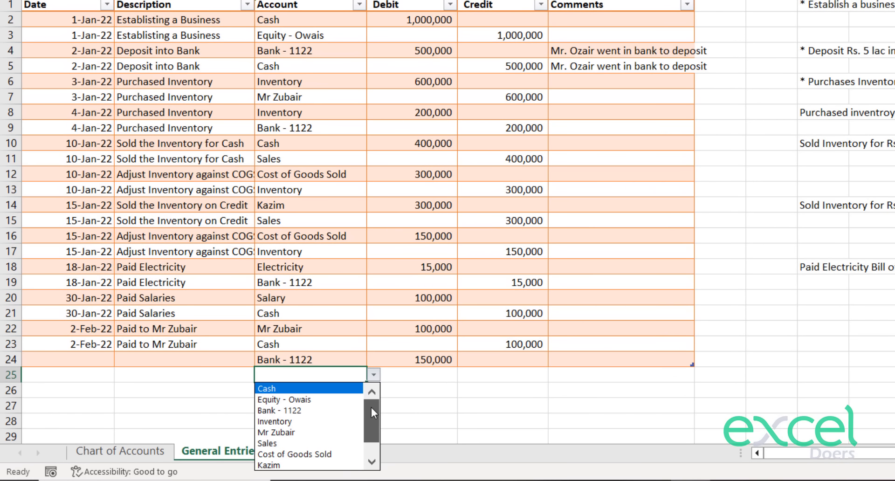
pyautogui.moveTo(371, 407); pyautogui.dragTo(367, 424)
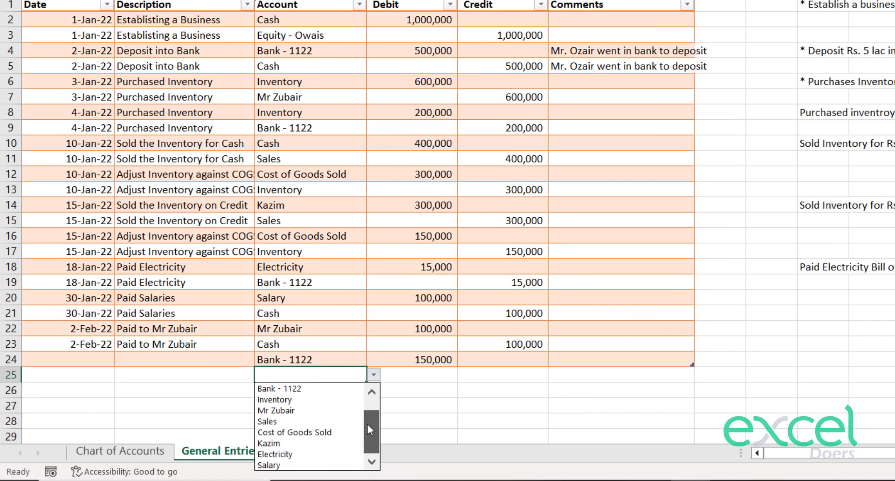
pyautogui.click(322, 444)
pyautogui.click(493, 371)
pyautogui.write('150')
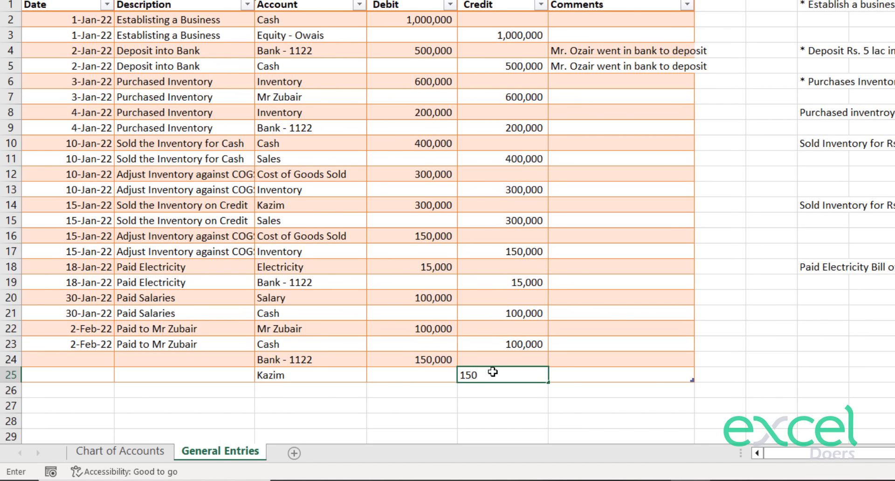
pyautogui.write(',000')
pyautogui.press('Return')
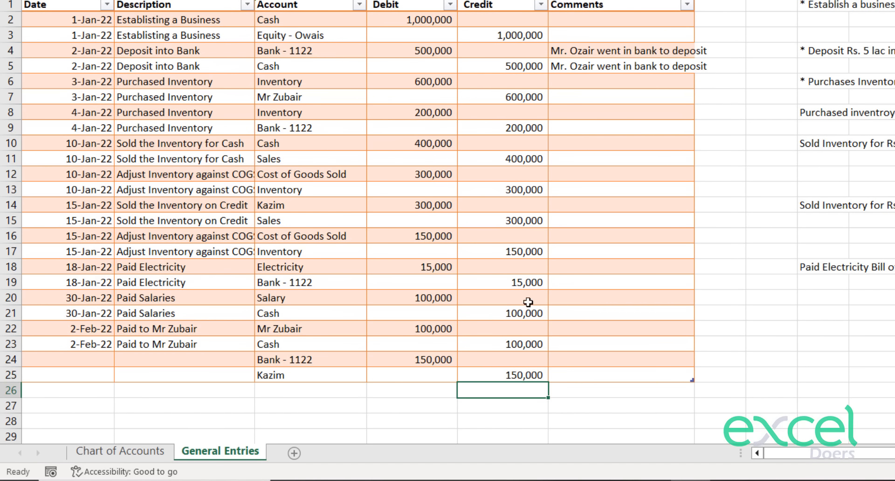
# Enter the description "Received from MR" followed by the customer's name in B24, and copy it into B25.
pyautogui.click(182, 359)
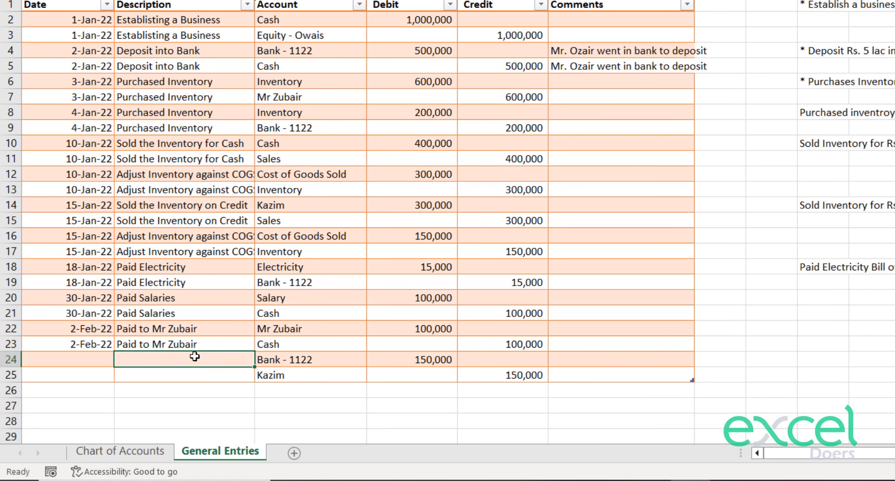
pyautogui.write('Received from MR Kazim')
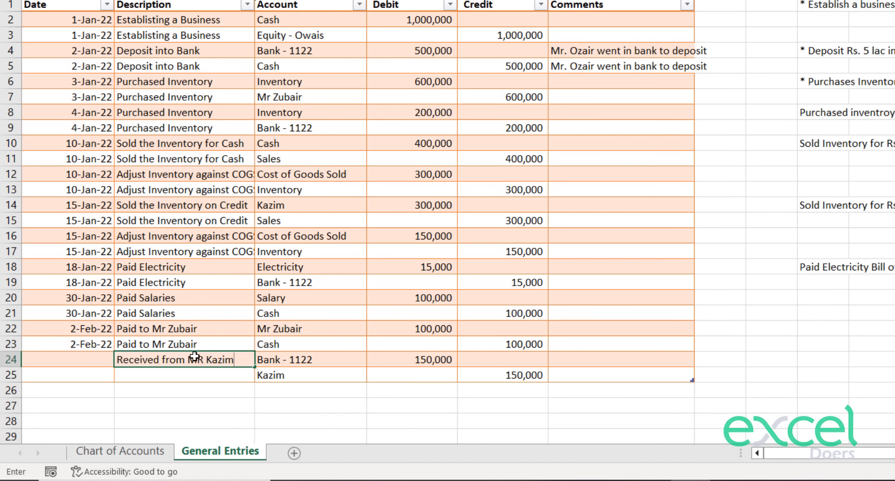
pyautogui.press('Return')
pyautogui.press('Up')
pyautogui.hotkey('ctrl', 'c')
pyautogui.press('Down')
pyautogui.hotkey('ctrl', 'v')
pyautogui.press('Up')
pyautogui.press('Left')
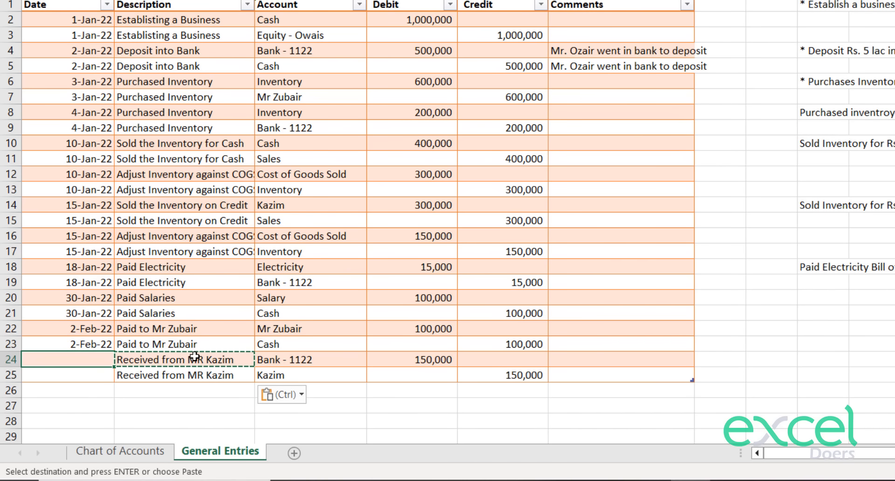
# Enter the date 5 Feb 2022 in A24 and copy it into A25 for the customer receipt.
pyautogui.write('5 Feb 202')
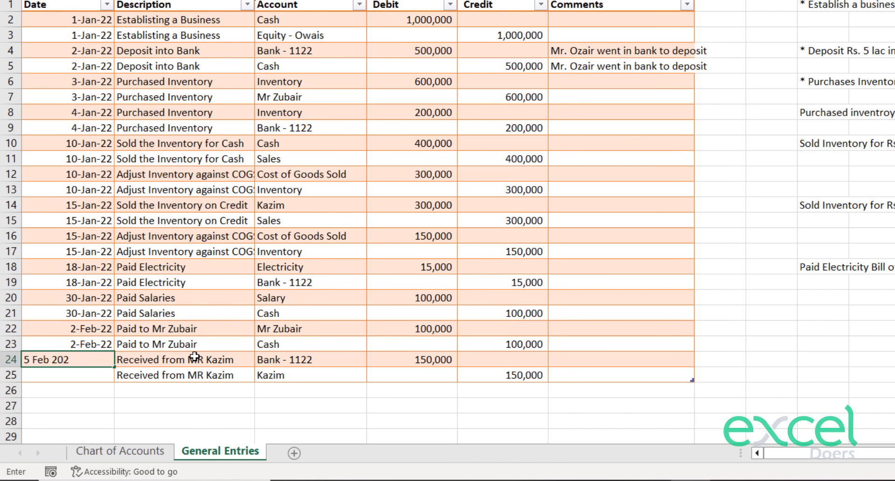
pyautogui.write('2')
pyautogui.press('Return')
pyautogui.press('Up')
pyautogui.hotkey('ctrl', 'c')
pyautogui.press('Down')
pyautogui.press('Return')
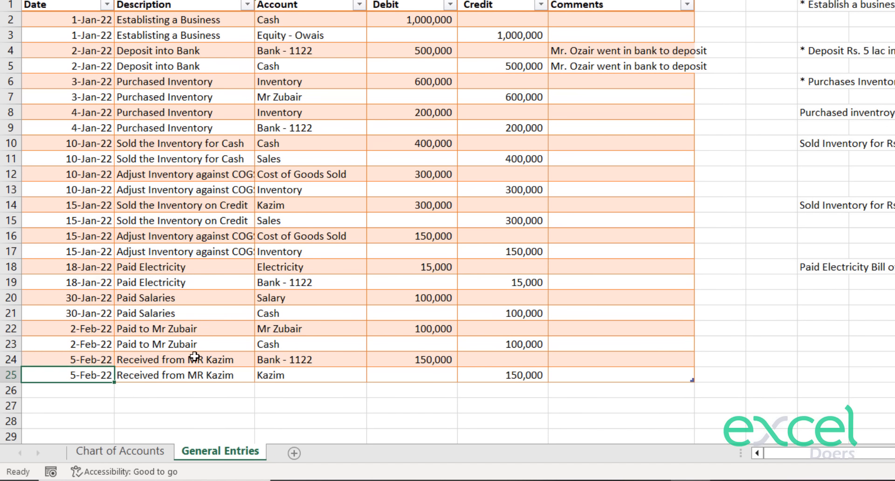
# Insert a PivotTable based on the journal table Table_Journal, placed on a new worksheet.
pyautogui.click(595, 3)
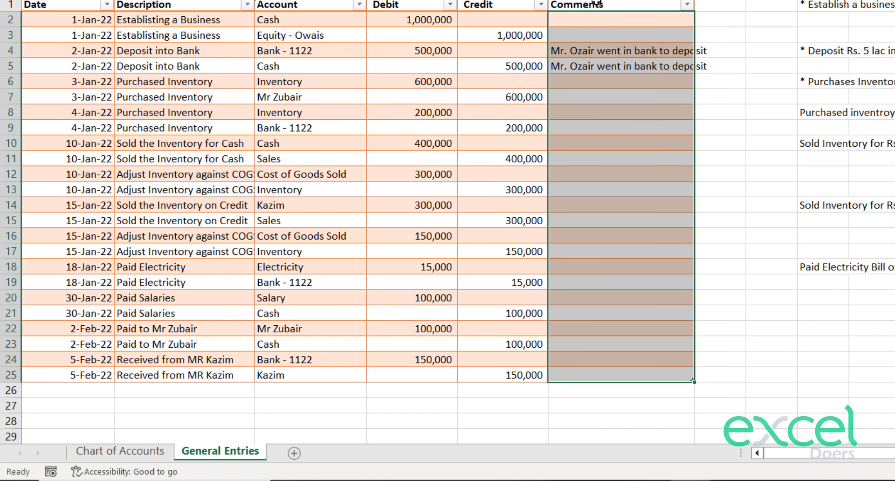
pyautogui.moveTo(591, 5); pyautogui.dragTo(65, 251)
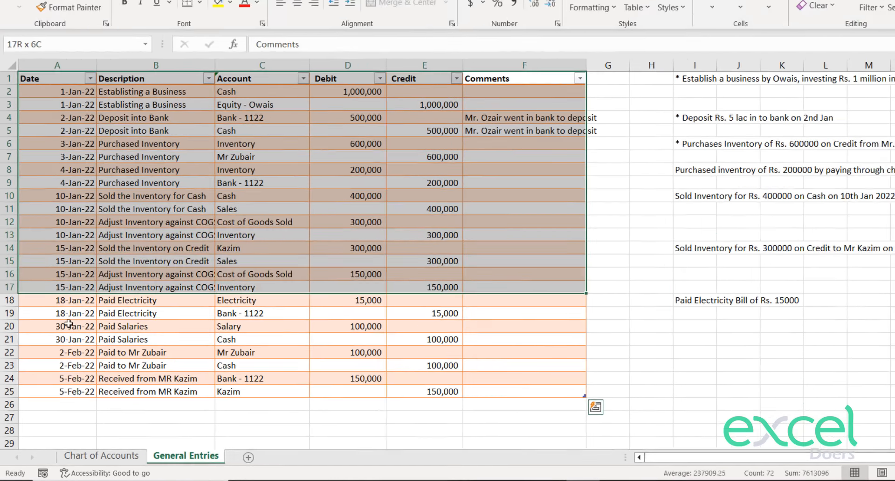
pyautogui.moveTo(68, 324); pyautogui.dragTo(74, 387)
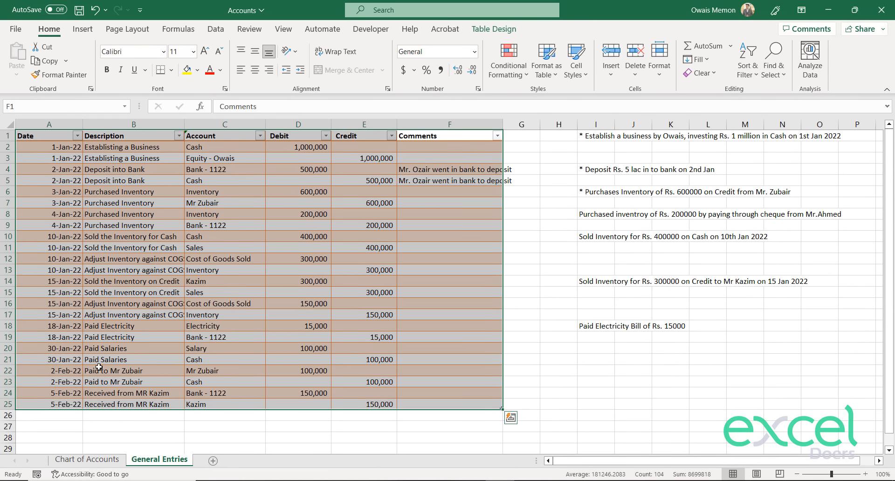
pyautogui.click(219, 236)
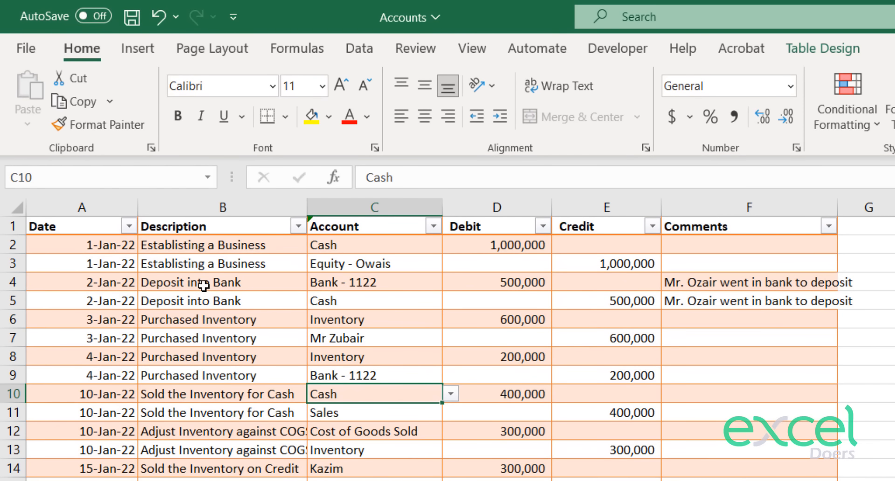
pyautogui.click(203, 285)
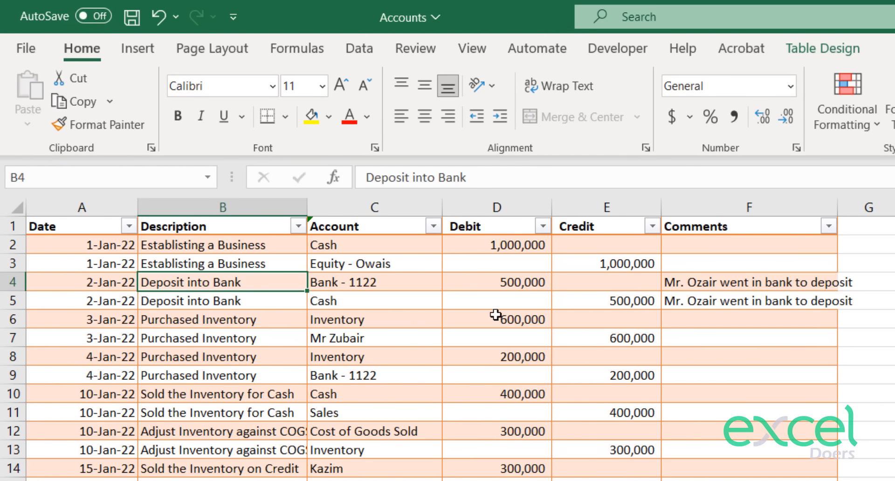
pyautogui.click(135, 48)
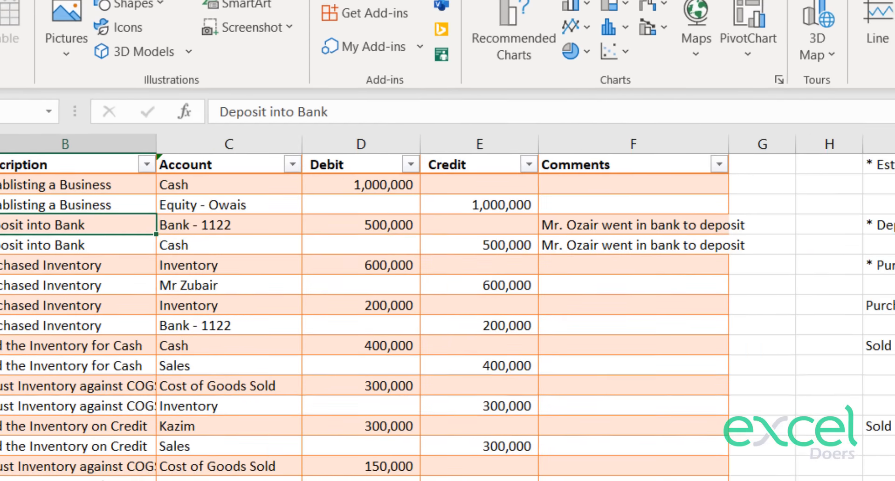
pyautogui.click(1, 28)
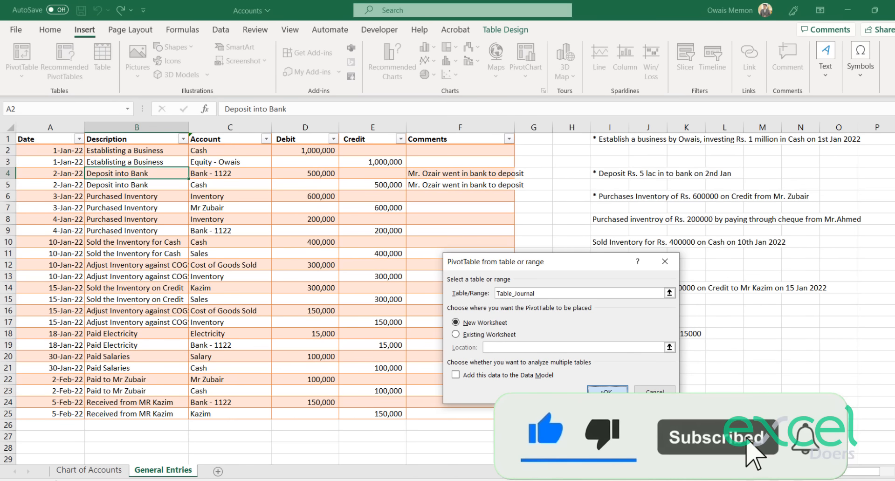
pyautogui.click(606, 390)
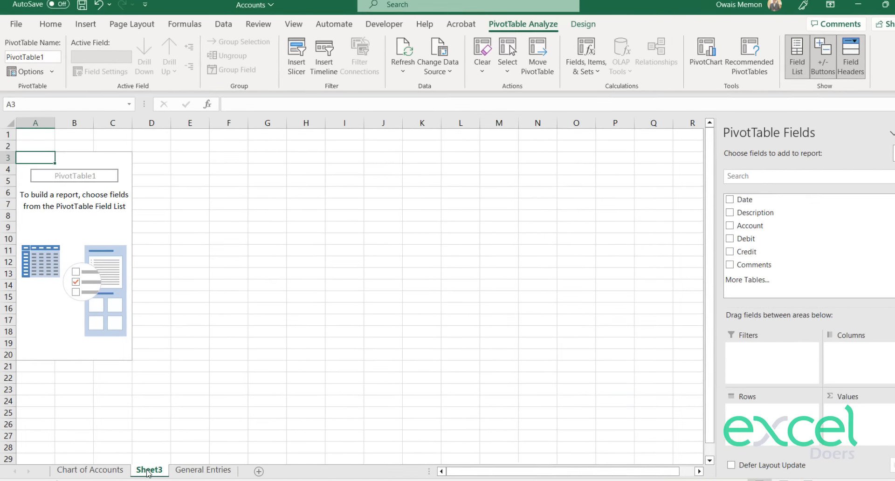
# Move the new PivotTable sheet after General Entries and rename it Ledger.
pyautogui.moveTo(149, 472); pyautogui.dragTo(246, 469)
pyautogui.doubleClick(343, 466)
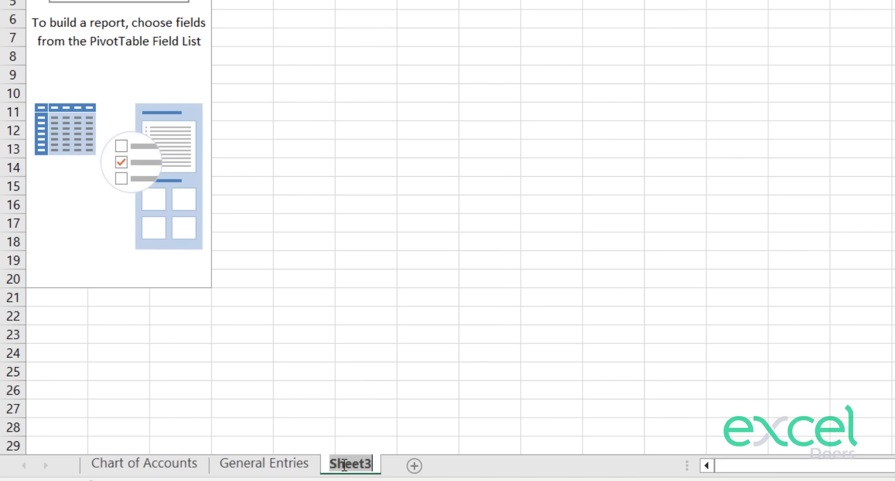
pyautogui.write('Ledger')
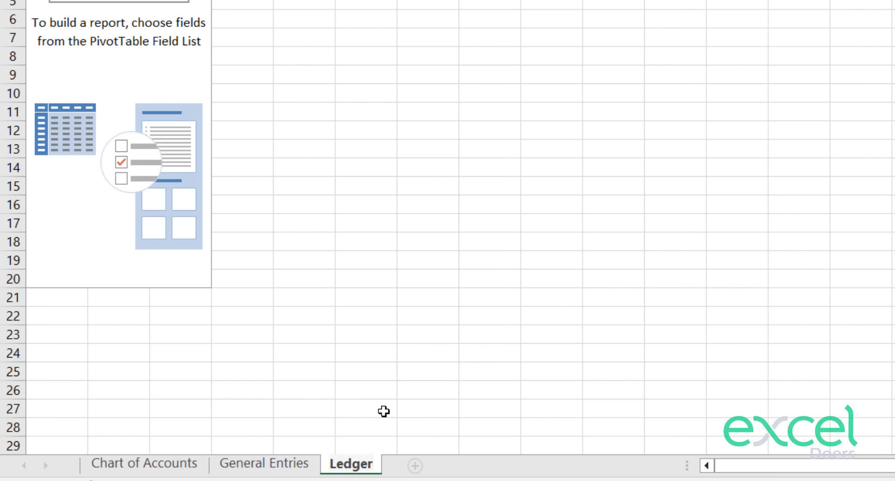
pyautogui.press('Return')
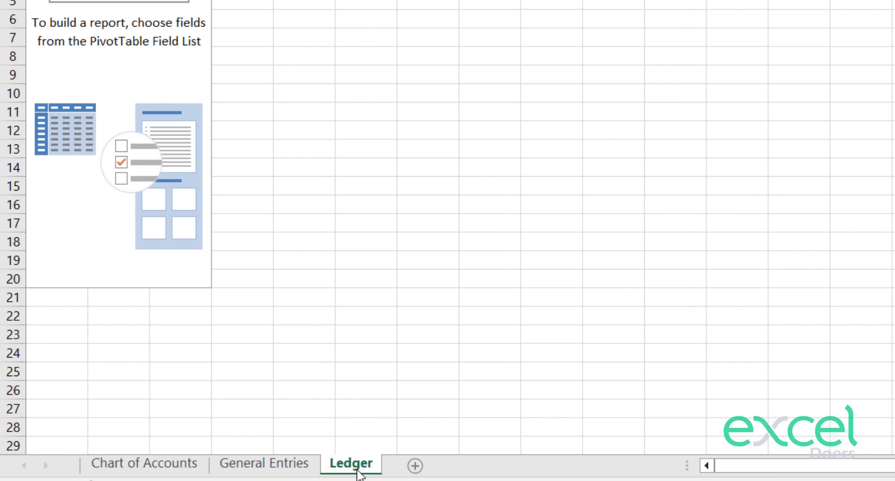
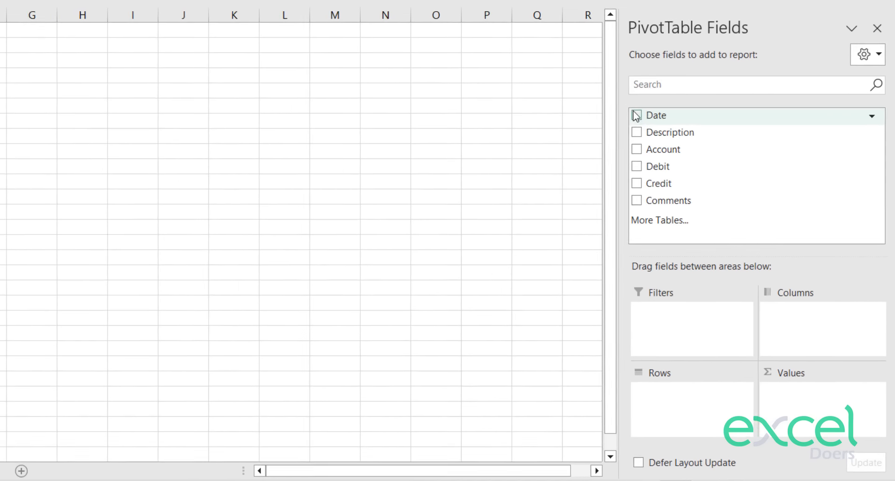
# Add the Date field to the PivotTable rows and ungroup the months into individual dates.
pyautogui.moveTo(637, 100); pyautogui.dragTo(692, 385)
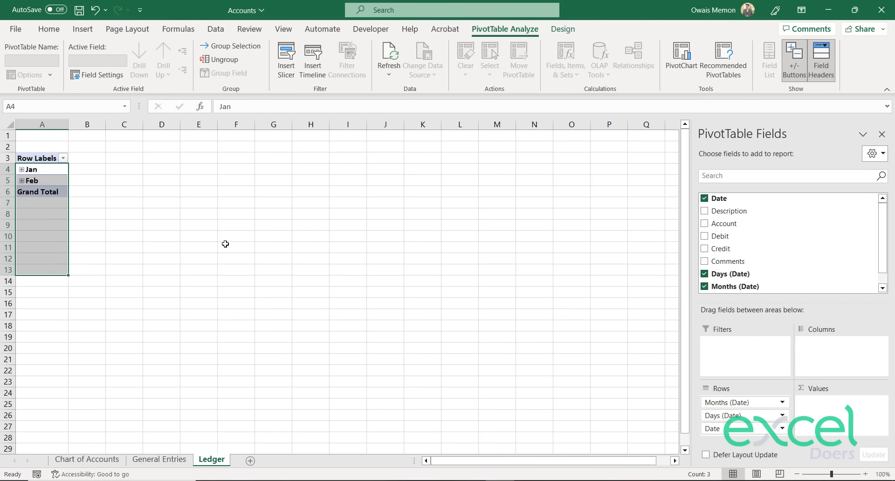
pyautogui.click(83, 180)
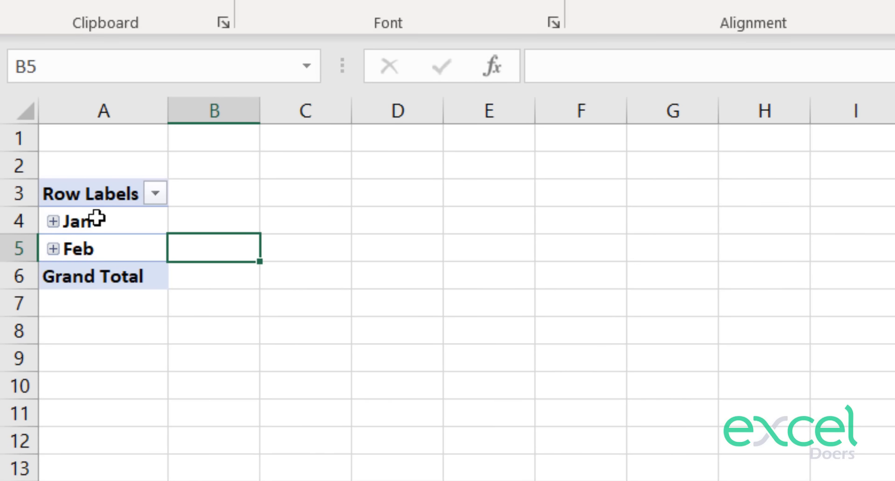
pyautogui.click(116, 226)
pyautogui.click(116, 250)
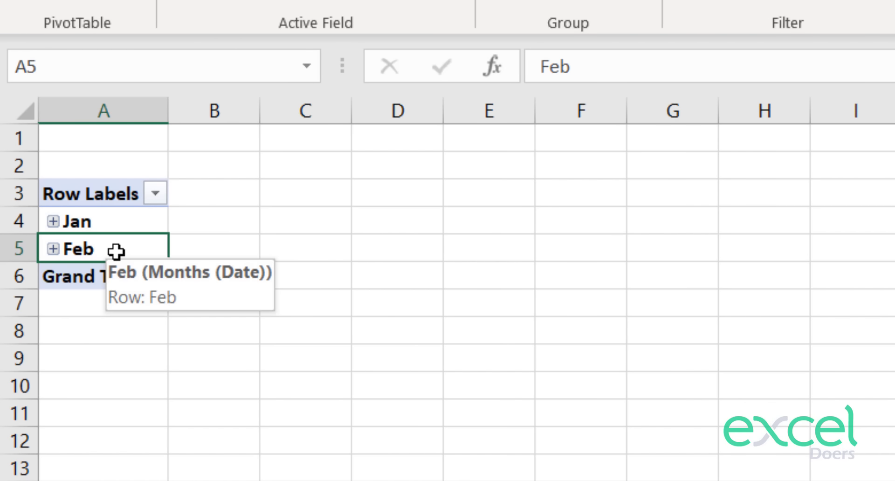
pyautogui.rightClick(101, 222)
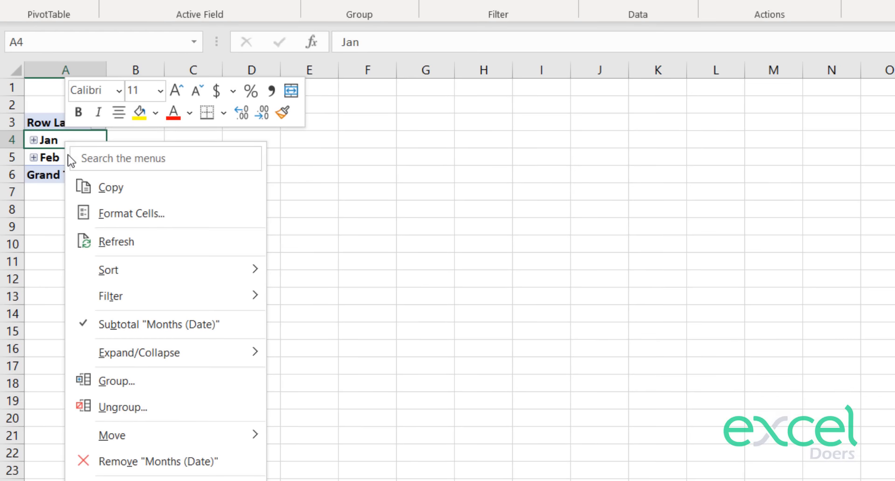
pyautogui.click(121, 406)
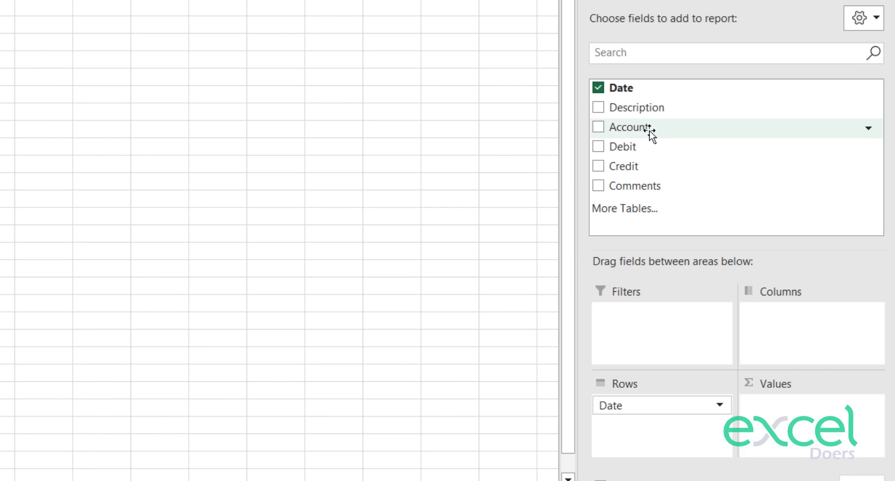
# Add the Account field below Date in the rows and show the PivotTable report in tabular form.
pyautogui.moveTo(651, 132); pyautogui.dragTo(636, 423)
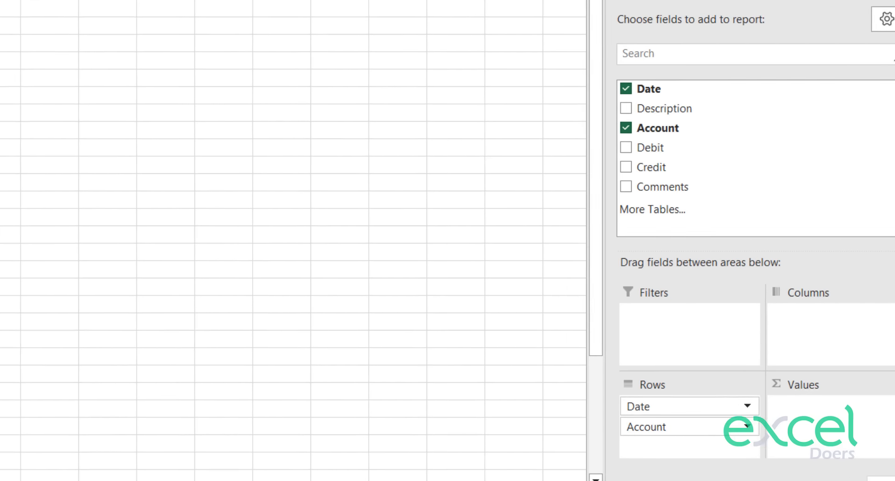
pyautogui.click(103, 200)
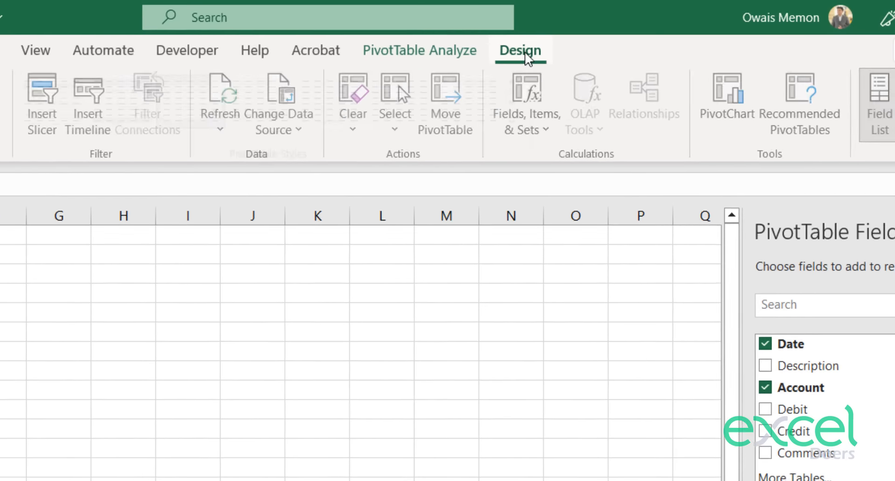
pyautogui.click(436, 54)
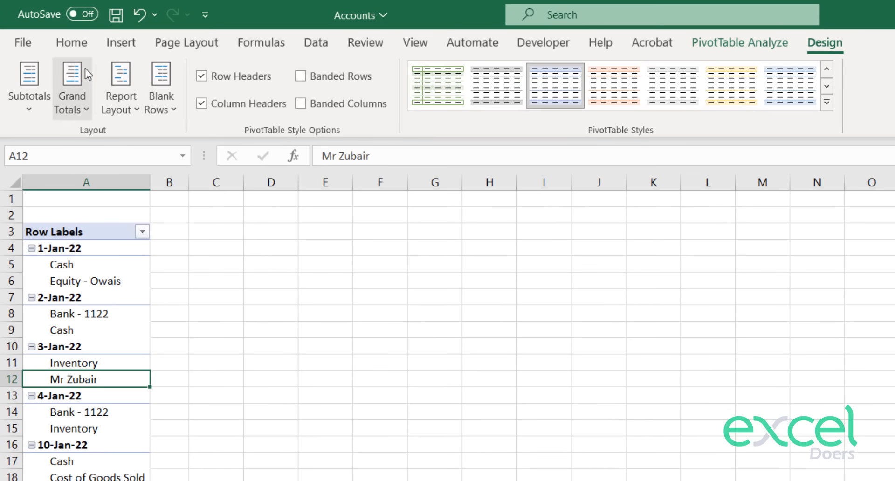
pyautogui.click(114, 109)
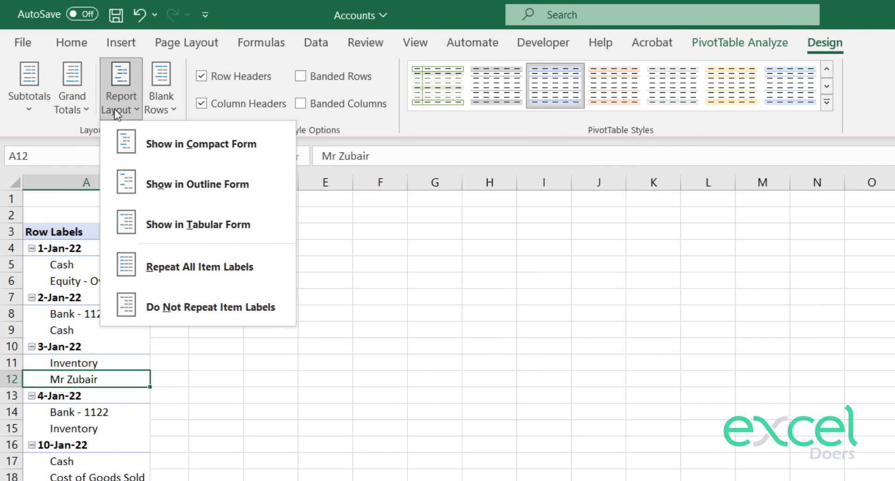
pyautogui.click(205, 232)
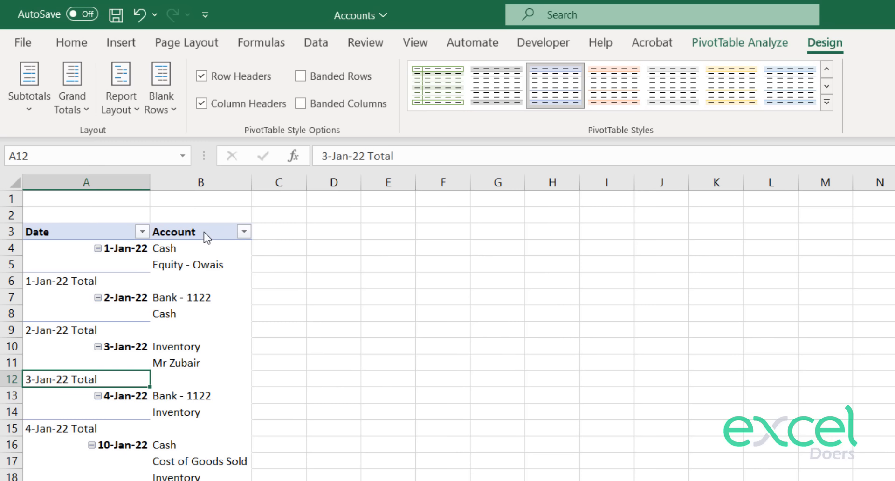
# Turn off the PivotTable's subtotals and repeat all item labels.
pyautogui.click(16, 106)
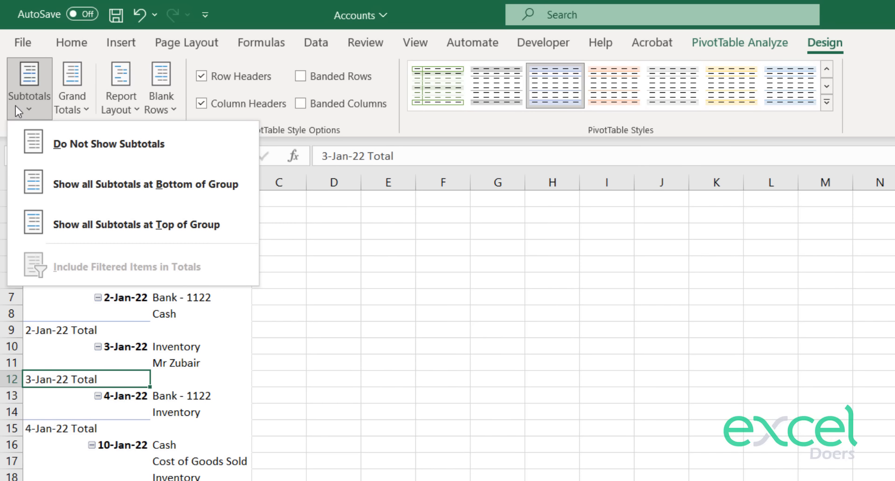
pyautogui.click(60, 147)
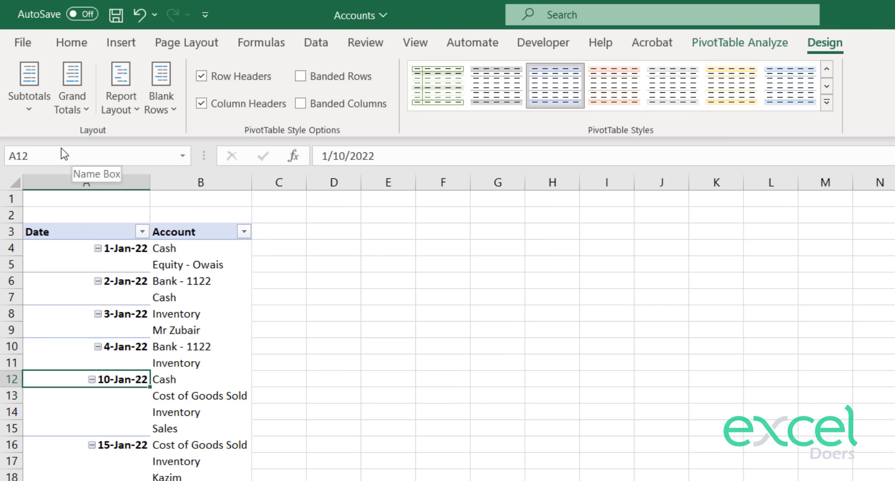
pyautogui.click(108, 112)
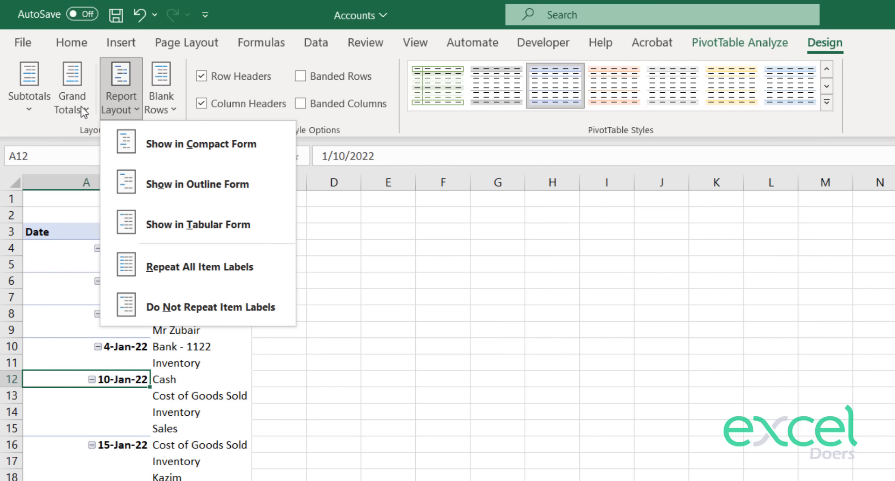
pyautogui.click(185, 267)
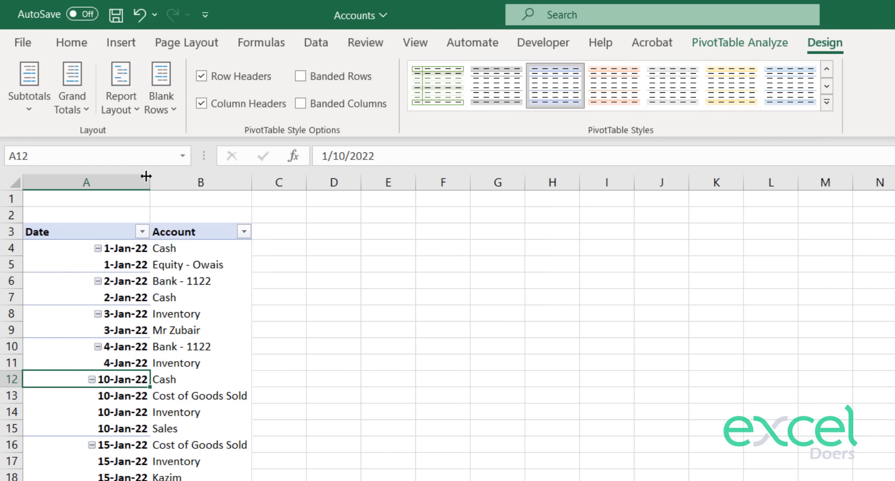
# Narrow column A and widen column B slightly, and add the Debit field to the PivotTable values.
pyautogui.moveTo(149, 176); pyautogui.dragTo(126, 174)
pyautogui.moveTo(233, 181); pyautogui.dragTo(249, 182)
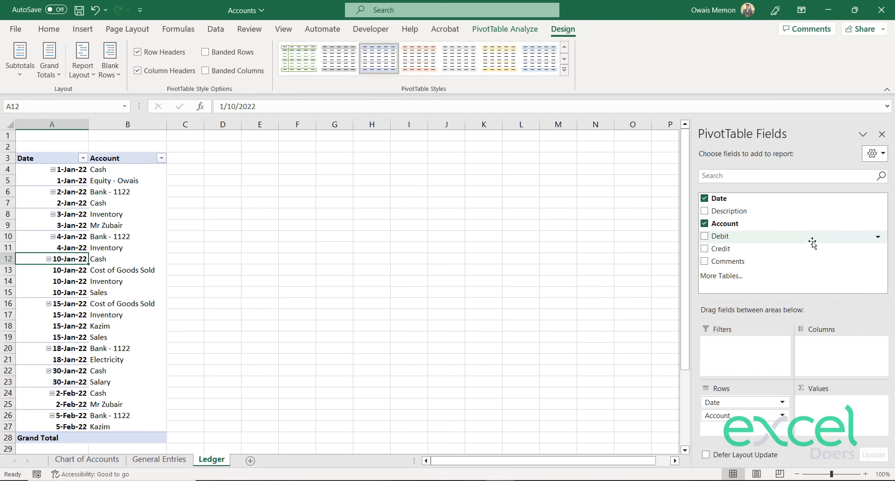
pyautogui.moveTo(754, 262); pyautogui.dragTo(828, 415)
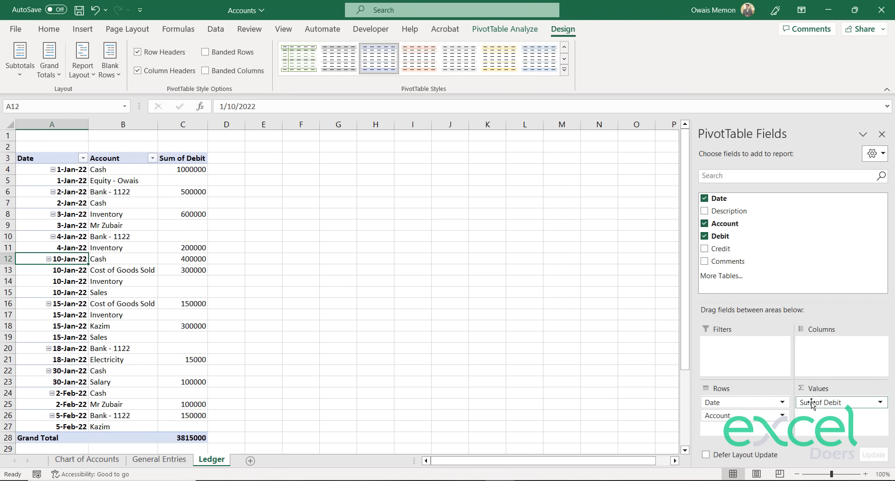
# Format the Sum of Debit values as Number with a thousands separator and 0 decimal places.
pyautogui.click(811, 401)
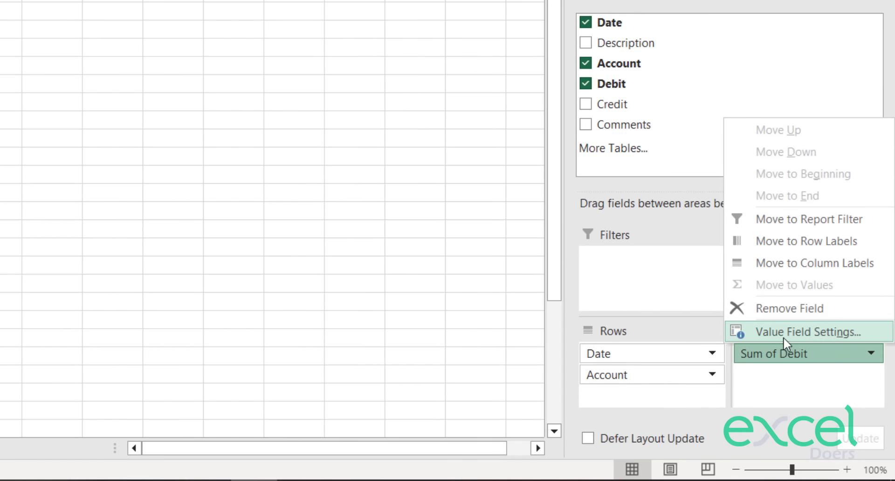
pyautogui.click(815, 336)
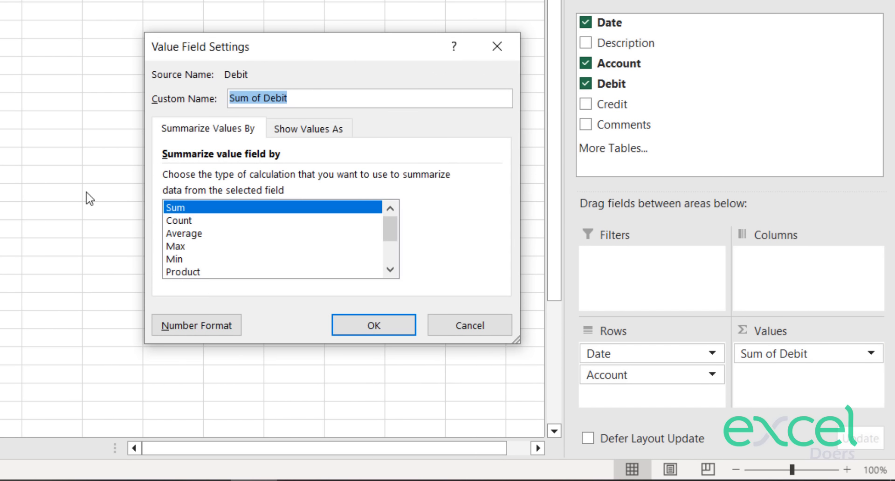
pyautogui.click(208, 326)
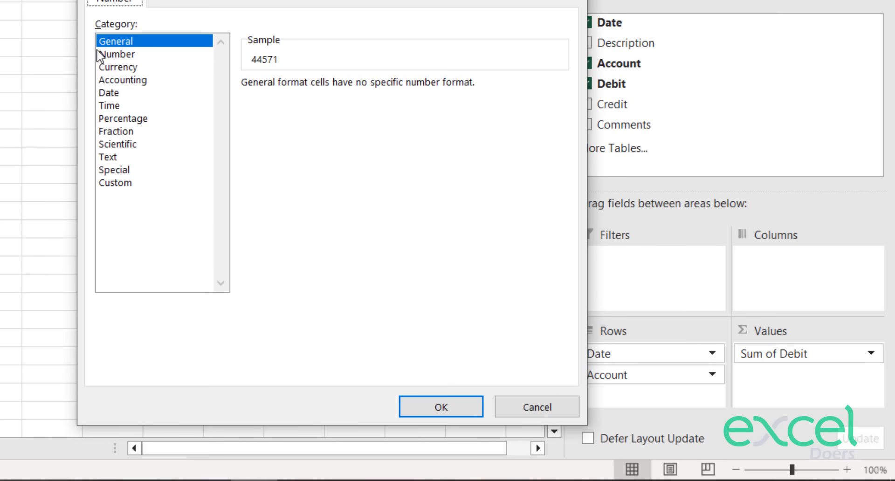
pyautogui.click(115, 54)
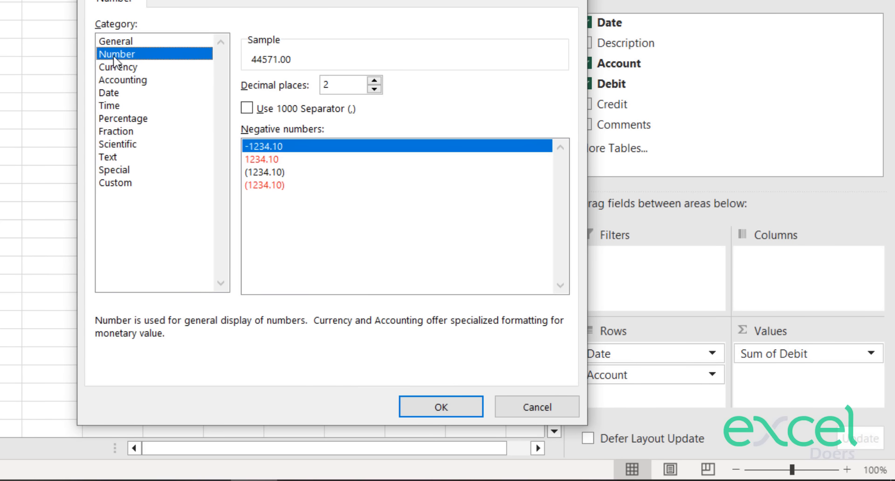
pyautogui.click(250, 111)
pyautogui.click(375, 88)
pyautogui.click(375, 88)
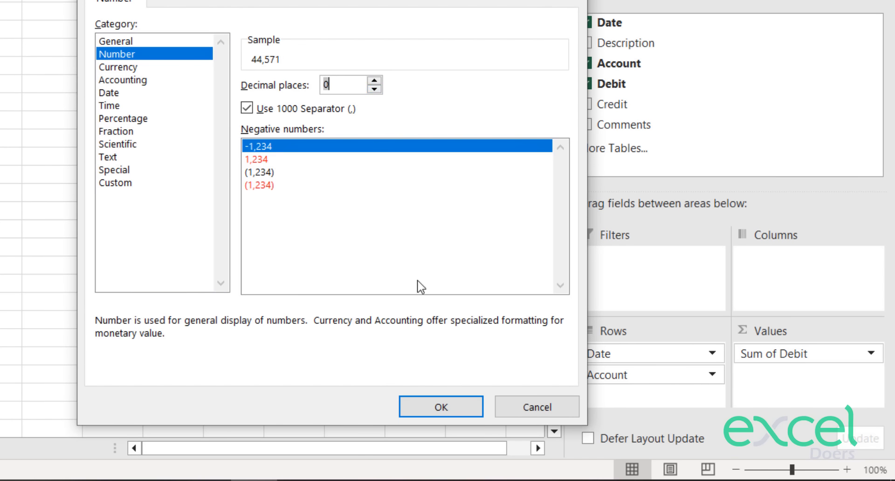
pyautogui.click(431, 410)
pyautogui.click(394, 321)
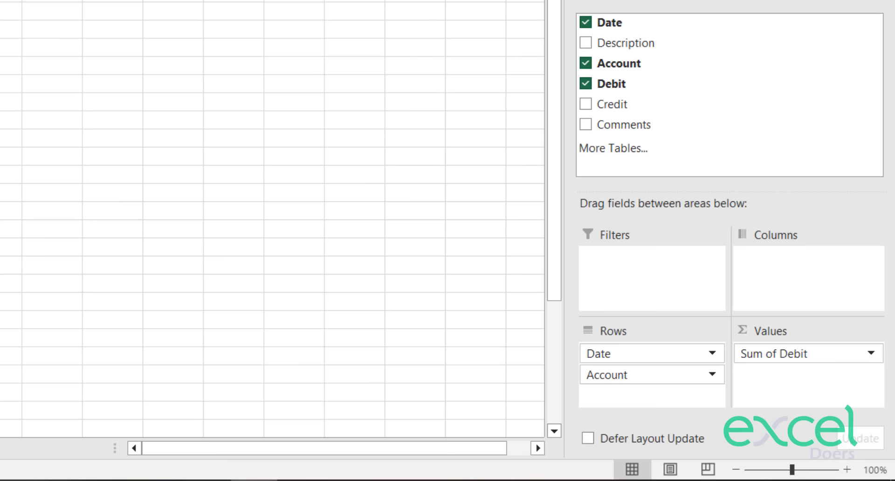
# Add the Credit field to the PivotTable values and format it as Number with a thousands separator and 0 decimal places.
pyautogui.moveTo(635, 114); pyautogui.dragTo(795, 376)
pyautogui.click(795, 374)
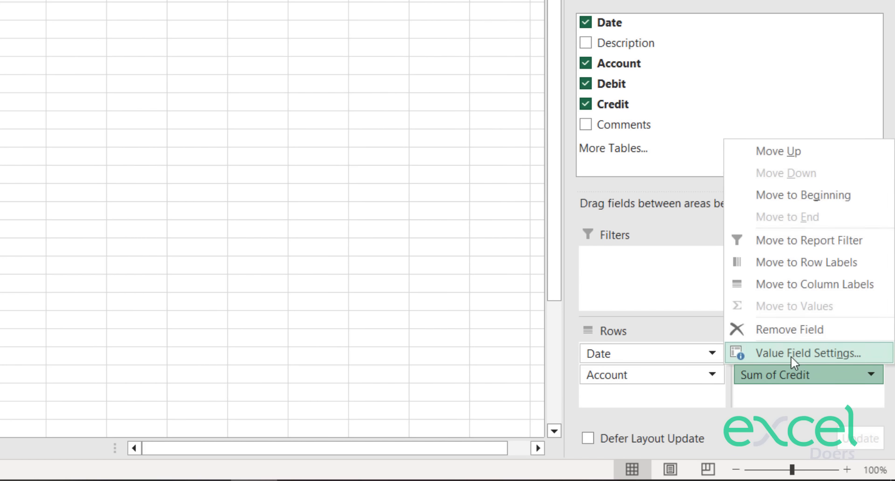
pyautogui.click(792, 353)
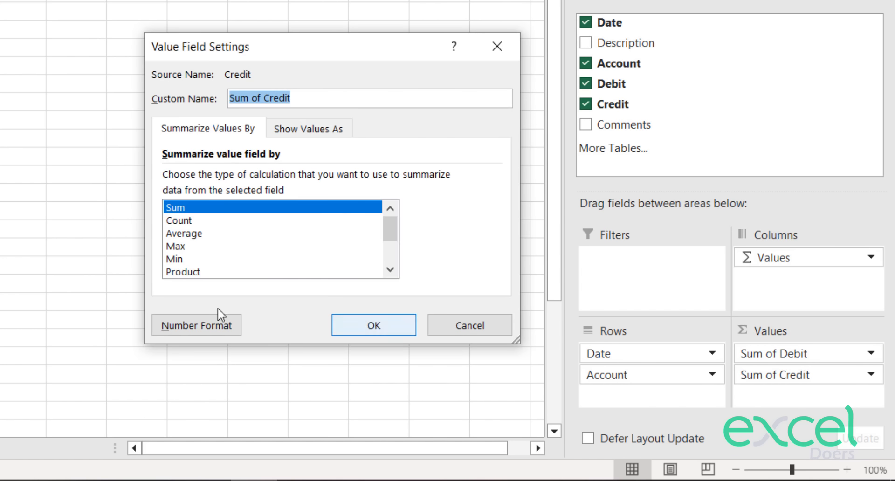
pyautogui.click(179, 328)
pyautogui.click(113, 54)
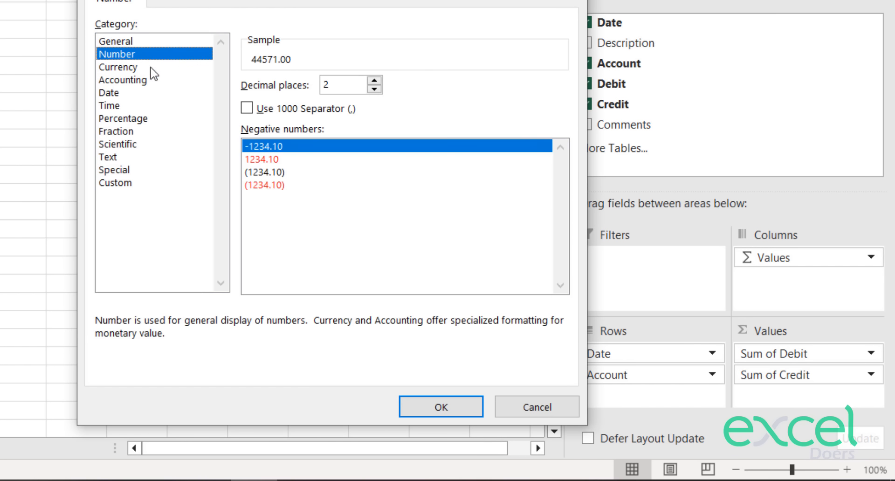
pyautogui.click(247, 109)
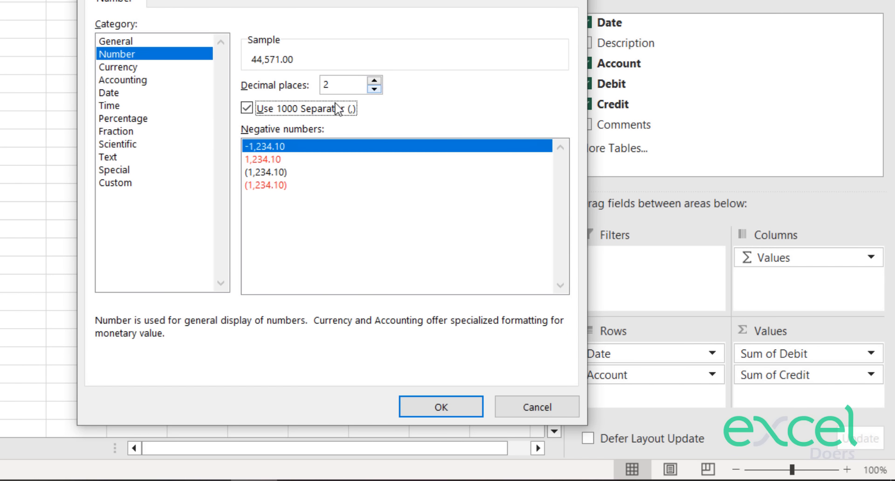
pyautogui.click(374, 88)
pyautogui.click(374, 89)
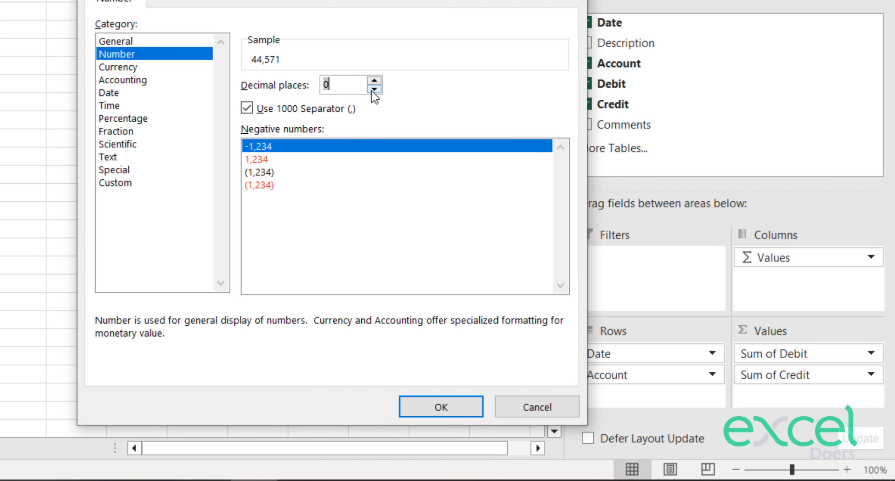
pyautogui.click(441, 407)
pyautogui.click(412, 326)
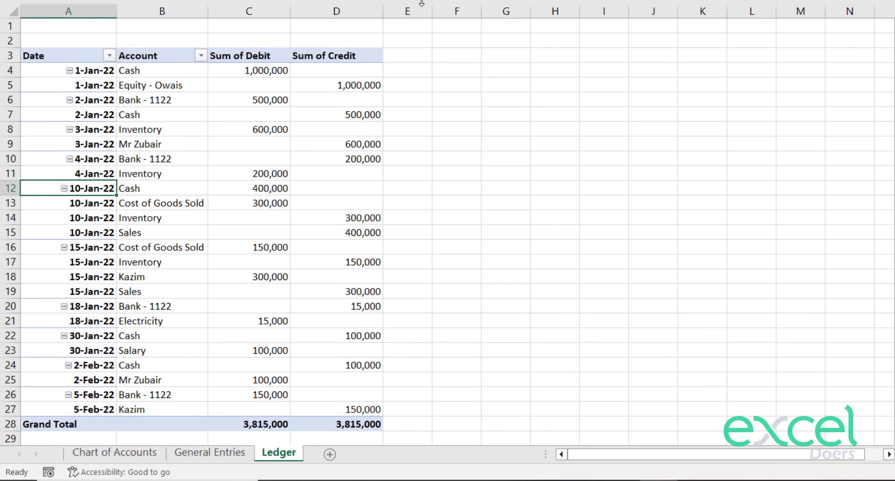
# Insert a calculated field named Balance with the formula = Debit-Credit into the PivotTable.
pyautogui.moveTo(432, 10); pyautogui.dragTo(477, 10)
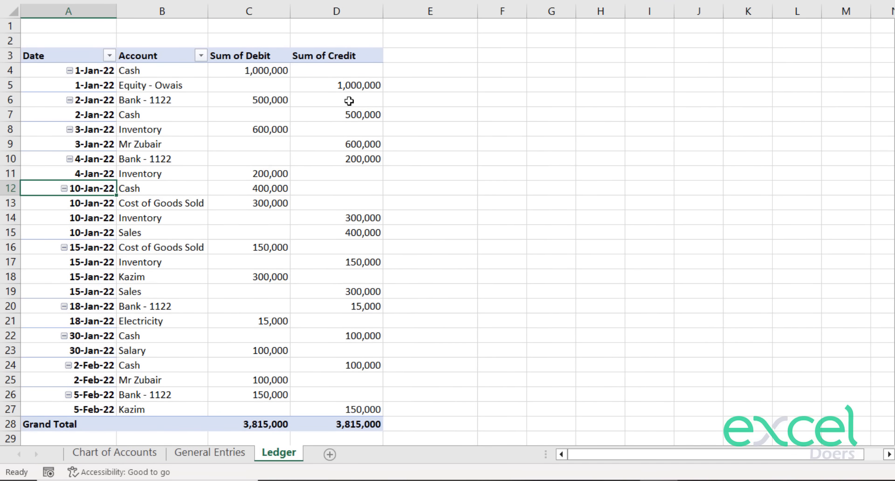
pyautogui.click(344, 84)
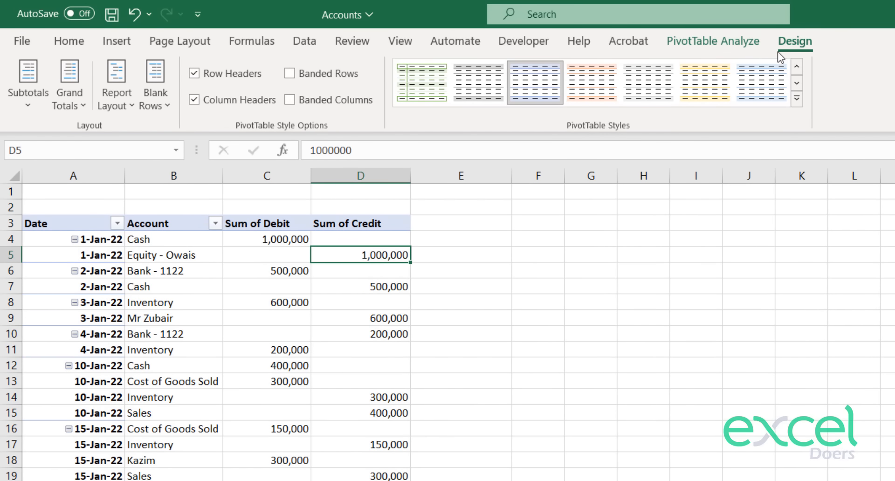
pyautogui.click(713, 42)
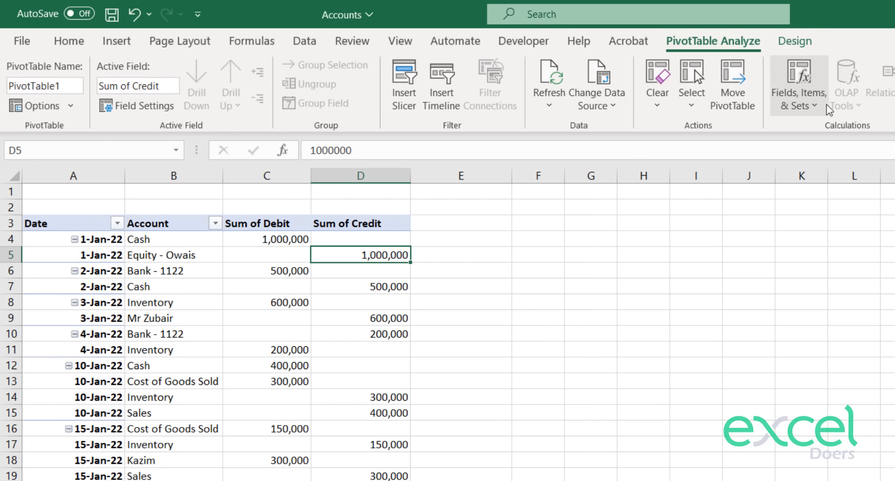
pyautogui.click(813, 114)
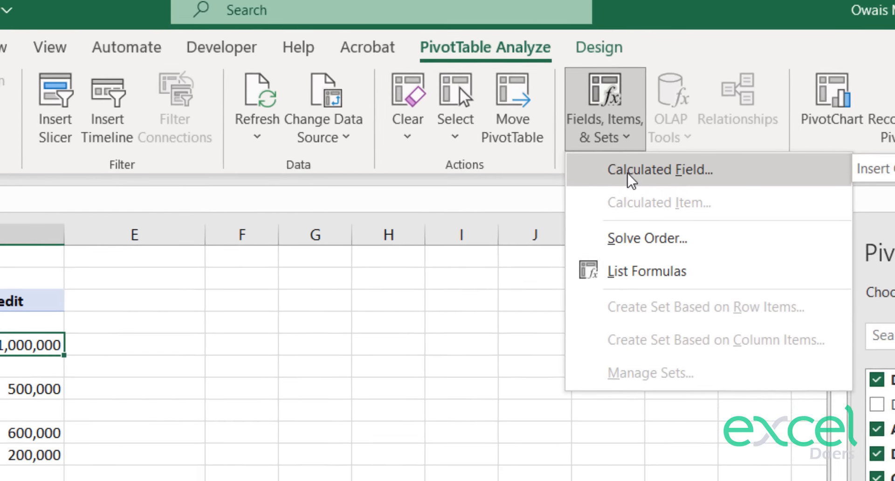
pyautogui.click(634, 183)
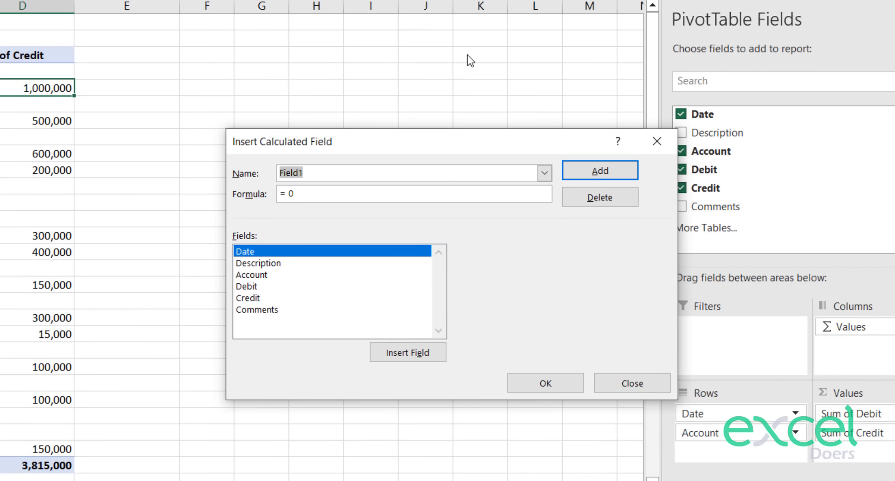
pyautogui.write('Balance')
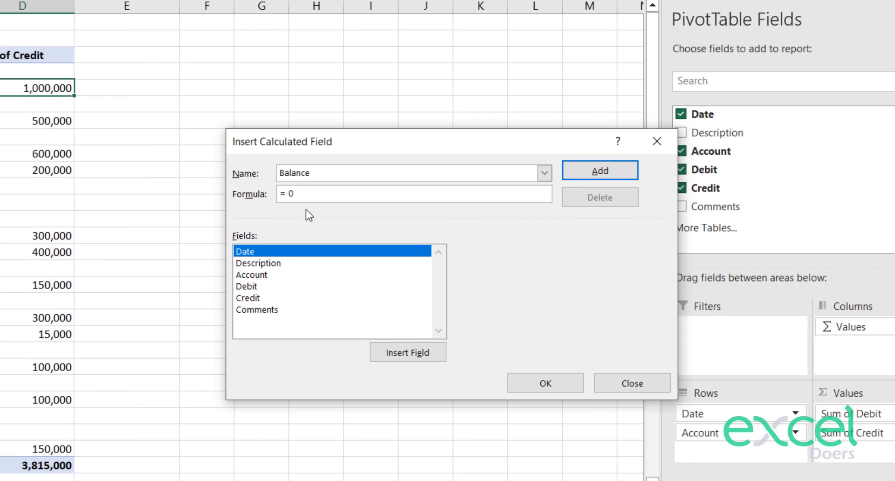
pyautogui.doubleClick(244, 287)
pyautogui.write('-')
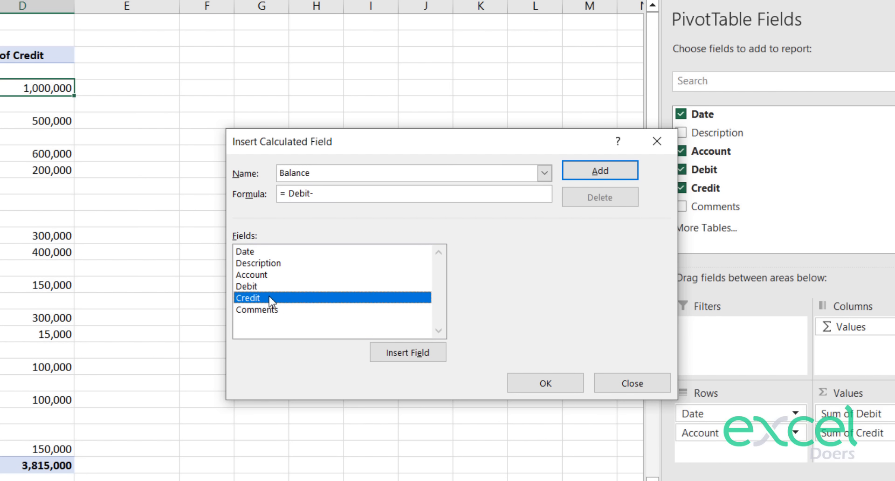
pyautogui.doubleClick(269, 297)
pyautogui.click(581, 177)
pyautogui.click(536, 385)
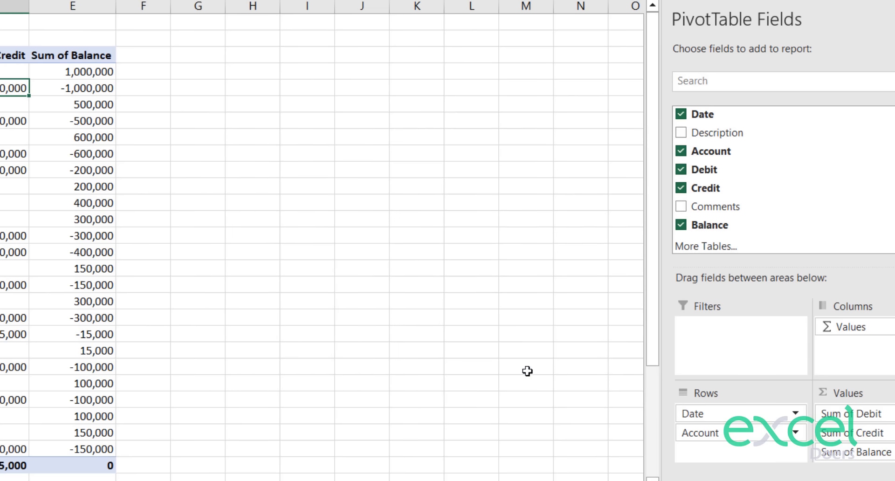
# Widen the Sum of Balance column and adjust the debit, credit and balance columns to an equal width.
pyautogui.moveTo(115, 4); pyautogui.dragTo(145, 6)
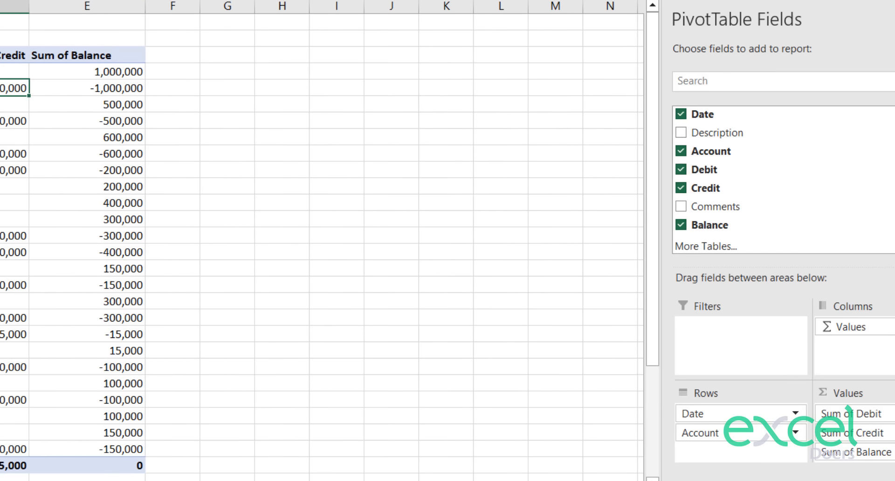
pyautogui.click(33, 8)
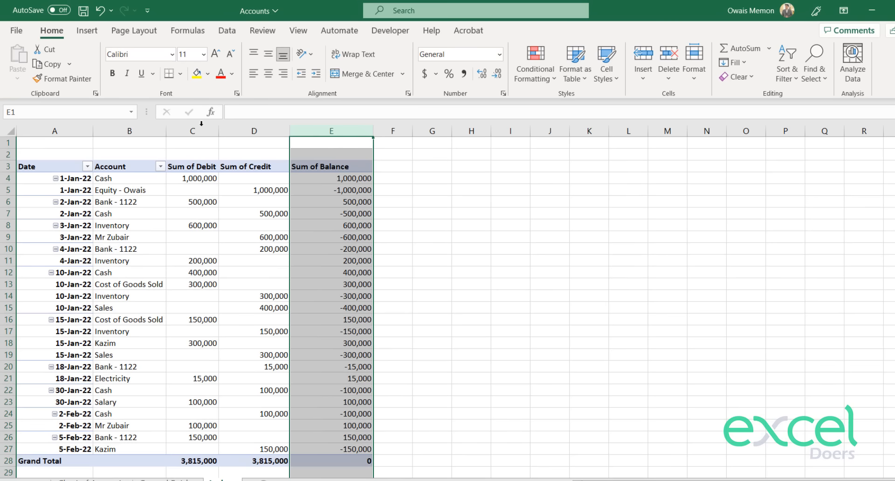
pyautogui.moveTo(220, 130); pyautogui.dragTo(252, 132)
# Format the Sum of Balance values as Accounting with 0 decimal places and the symbol set to None.
pyautogui.click(359, 201)
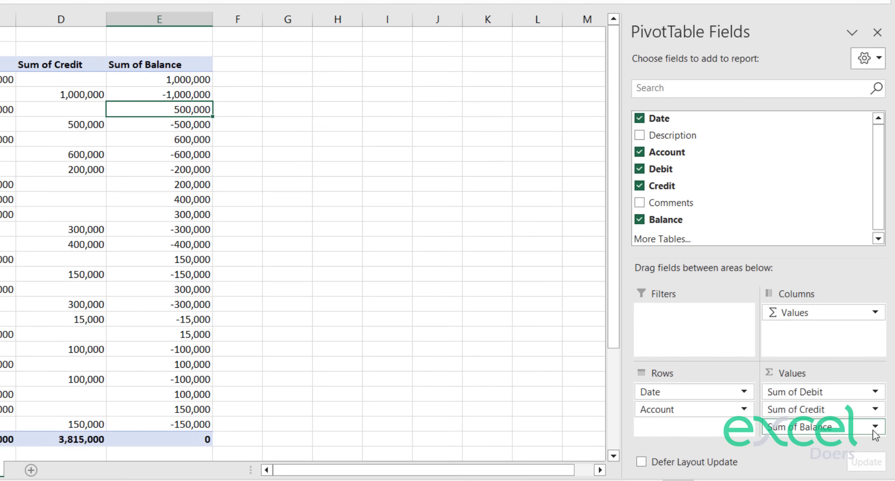
pyautogui.click(874, 427)
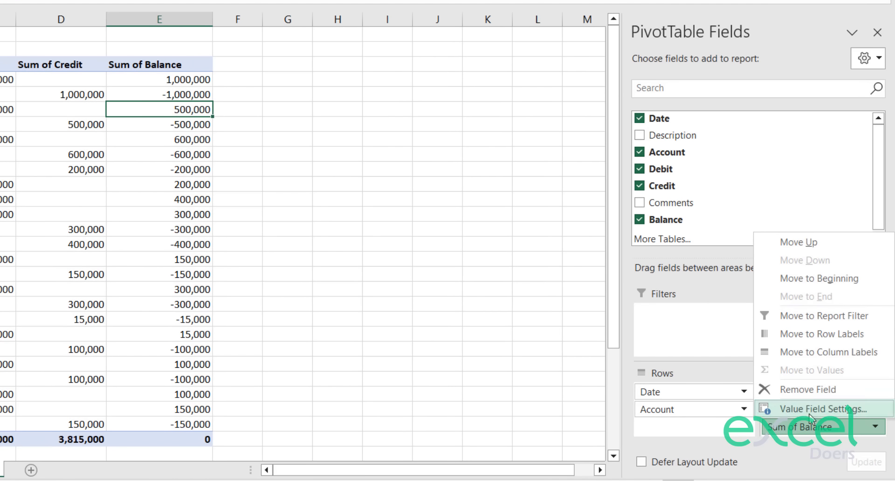
pyautogui.click(810, 410)
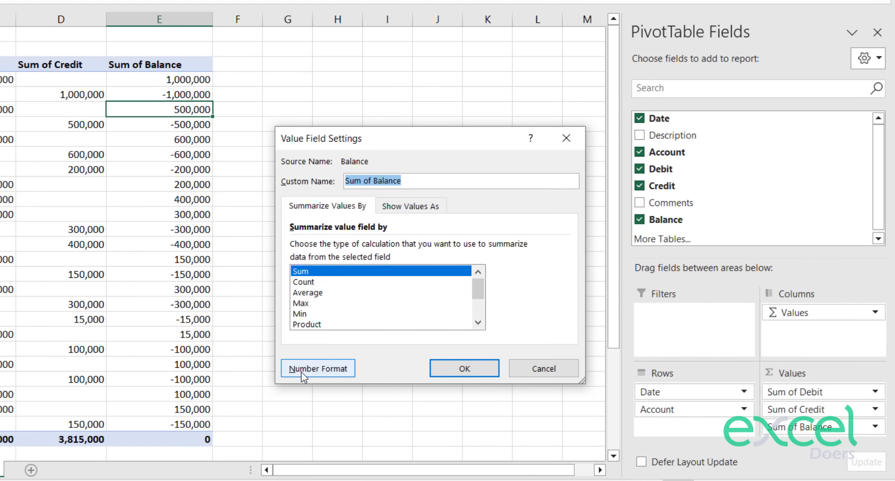
pyautogui.click(301, 371)
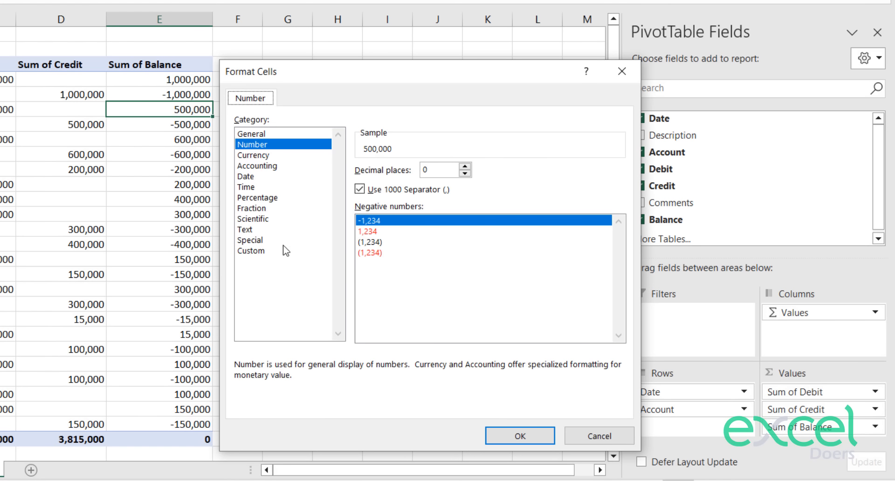
pyautogui.click(272, 167)
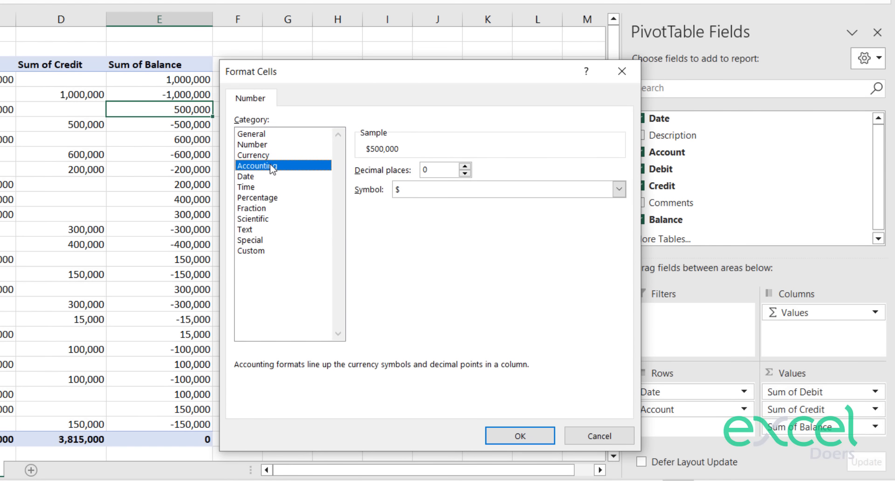
pyautogui.click(431, 187)
pyautogui.click(404, 204)
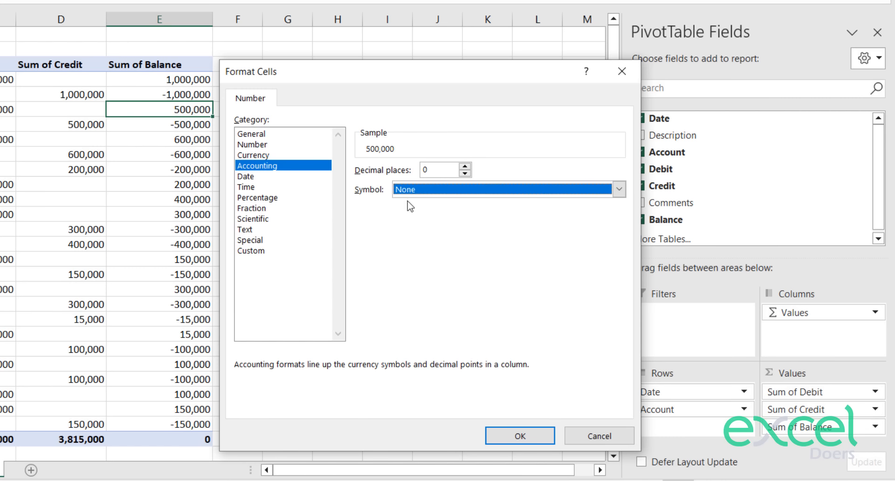
pyautogui.click(517, 436)
pyautogui.click(460, 361)
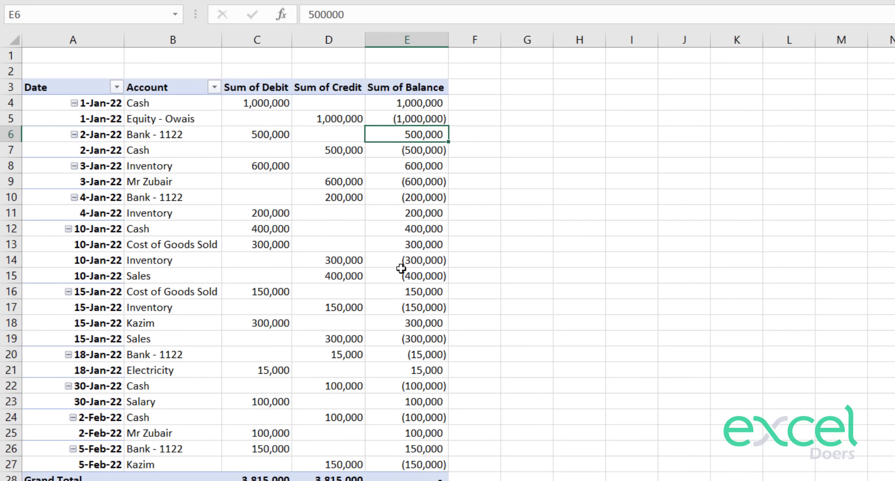
# Widen columns C to E to one equal width and make the Account column about twice as wide.
pyautogui.moveTo(423, 34); pyautogui.dragTo(339, 42)
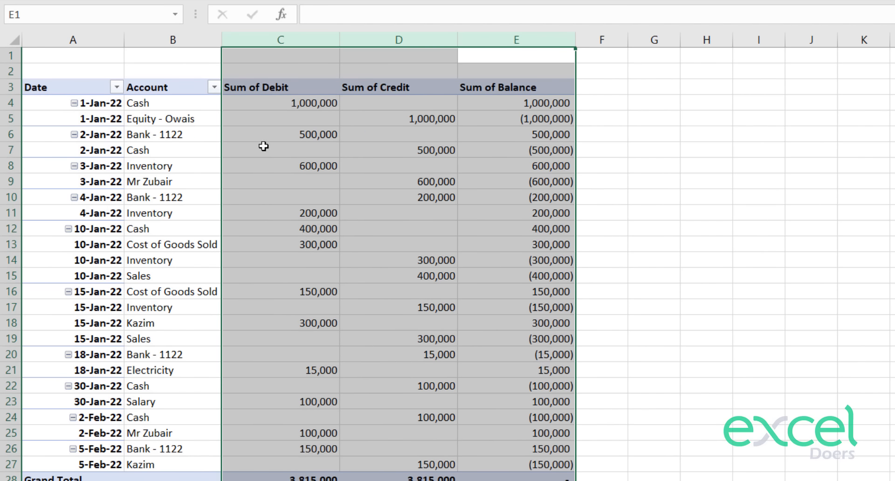
pyautogui.click(180, 158)
pyautogui.click(215, 54)
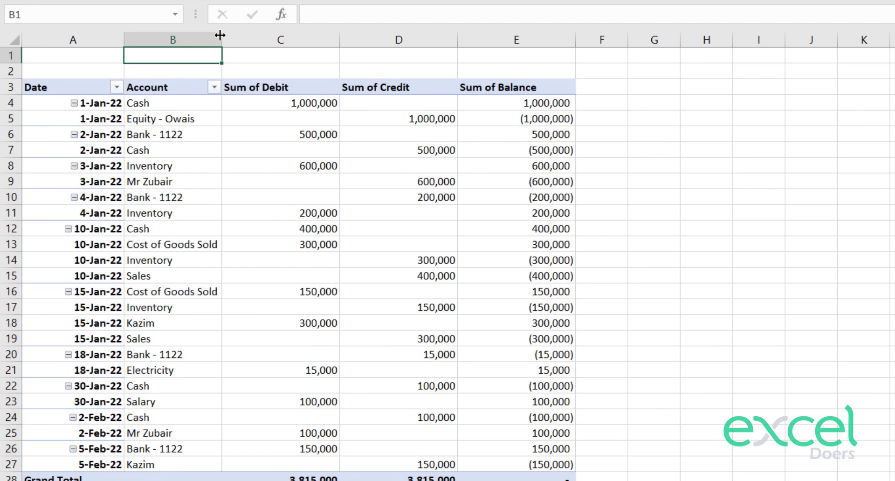
pyautogui.moveTo(222, 37); pyautogui.dragTo(325, 43)
# Turn off autofitting of column widths on update in the PivotTable options.
pyautogui.rightClick(251, 192)
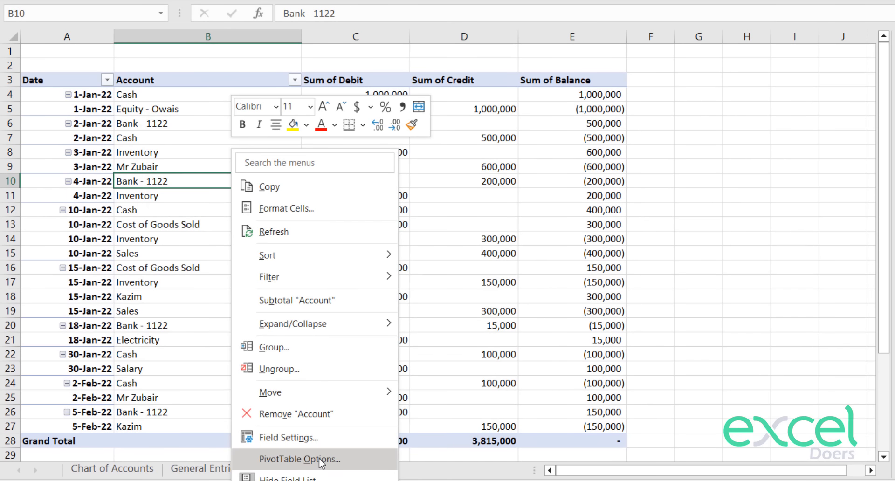
pyautogui.click(322, 460)
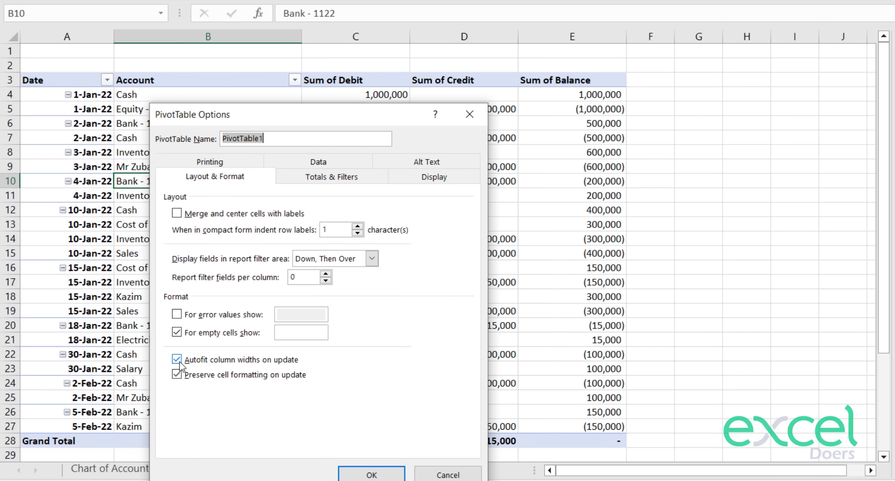
pyautogui.click(241, 363)
pyautogui.click(345, 472)
# Apply the light PivotTable style with gold lines and no header fill to the Ledger PivotTable.
pyautogui.click(467, 311)
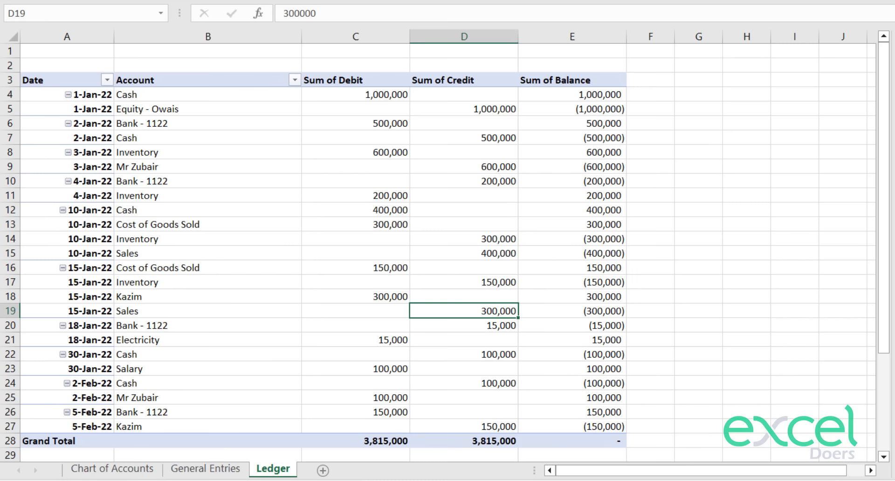
pyautogui.click(734, 0)
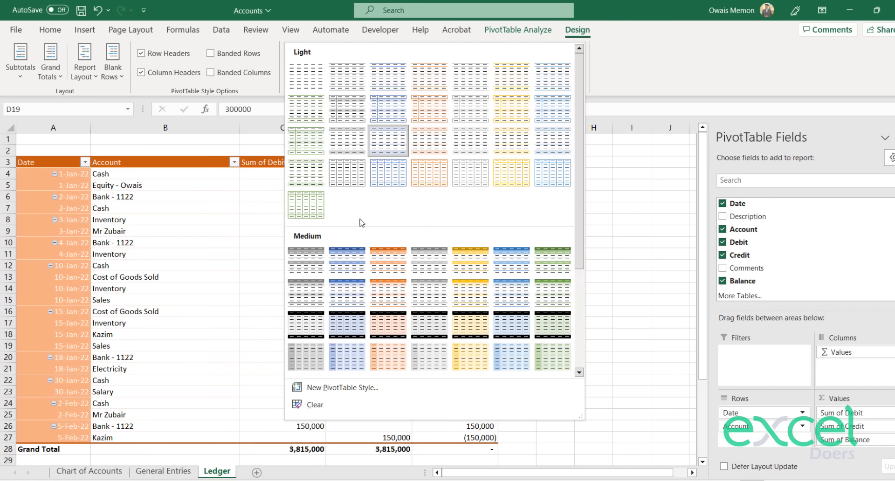
pyautogui.click(507, 87)
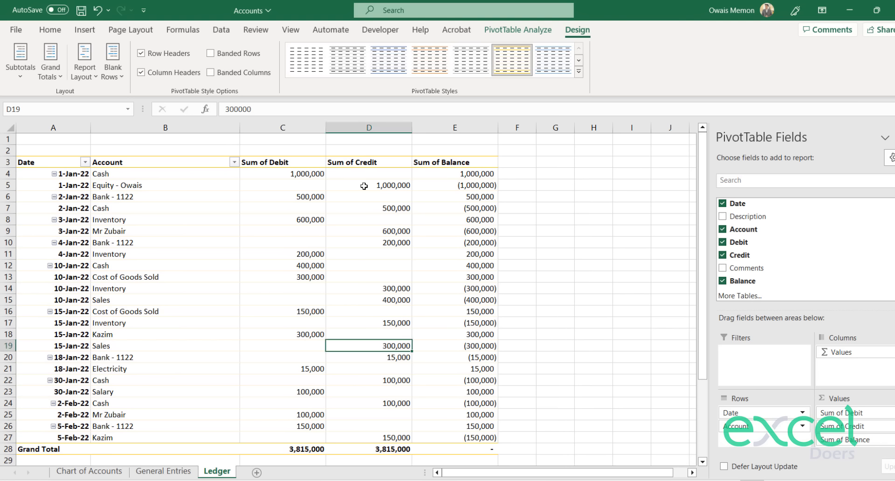
# Insert a slicer for the Account field and place it on the blank cells beside the PivotTable, starting at column H.
pyautogui.moveTo(459, 187)
pyautogui.click(503, 31)
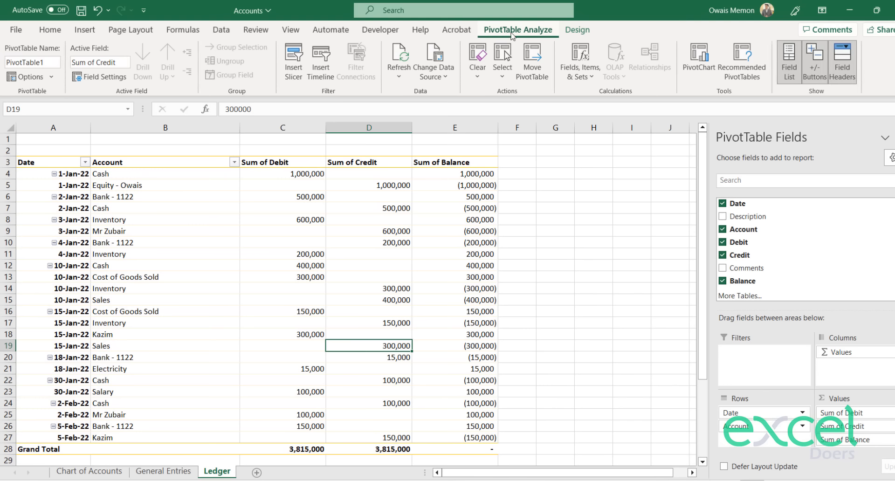
pyautogui.click(295, 69)
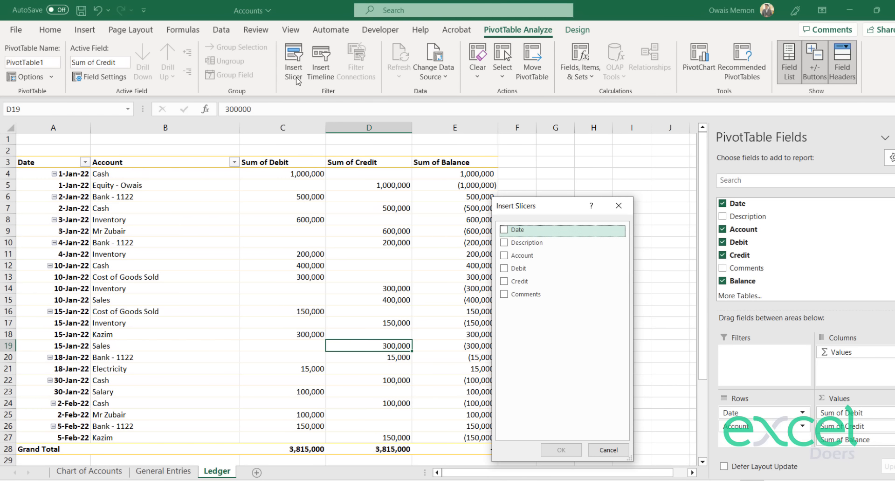
pyautogui.click(504, 260)
pyautogui.click(561, 449)
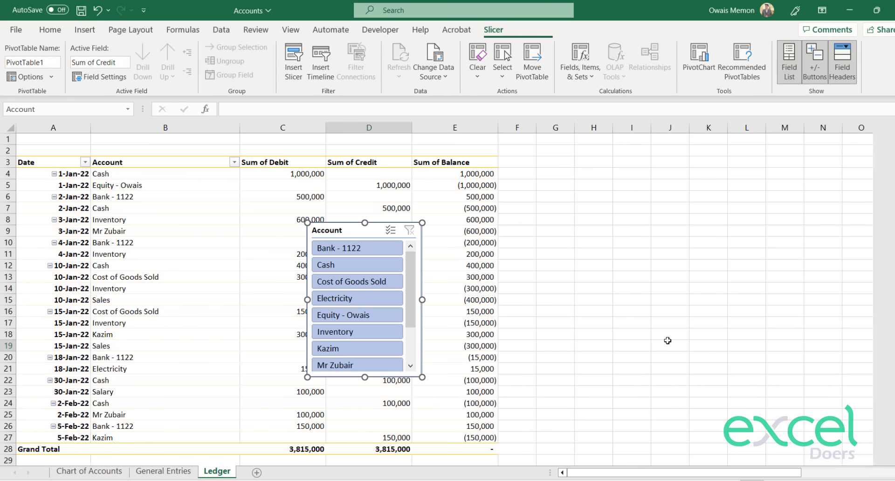
pyautogui.moveTo(332, 232); pyautogui.dragTo(611, 165)
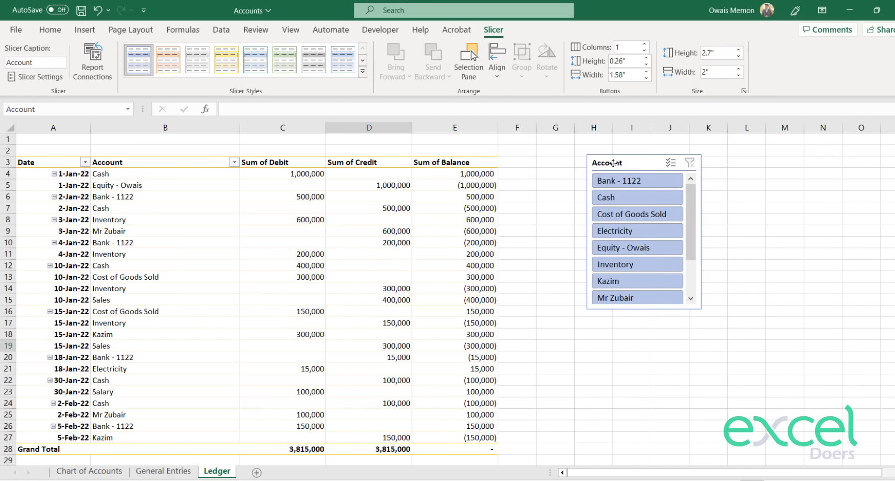
pyautogui.click(568, 208)
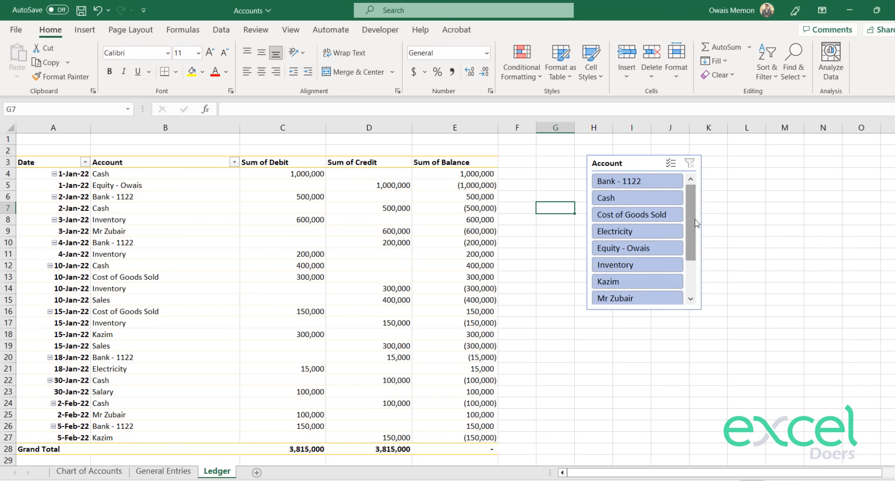
# Filter the ledger to Cash with the slicer and add the Description field to the rows below Account.
pyautogui.click(645, 201)
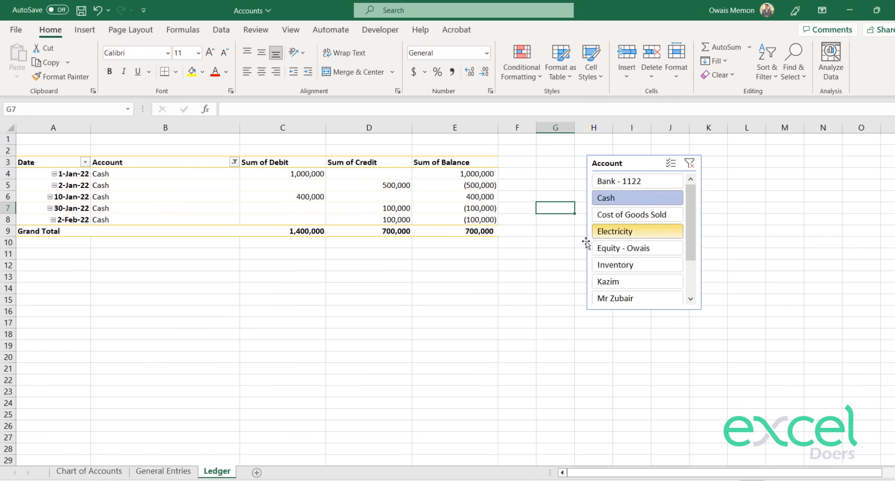
pyautogui.moveTo(491, 232)
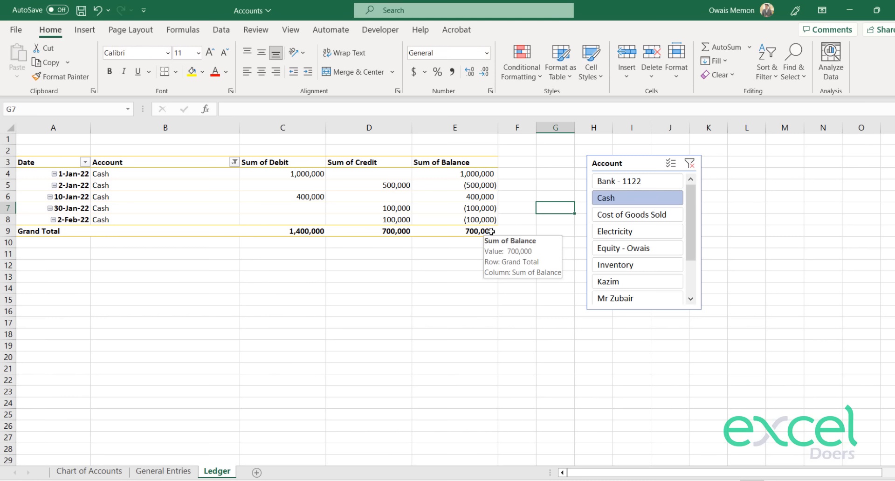
pyautogui.click(145, 186)
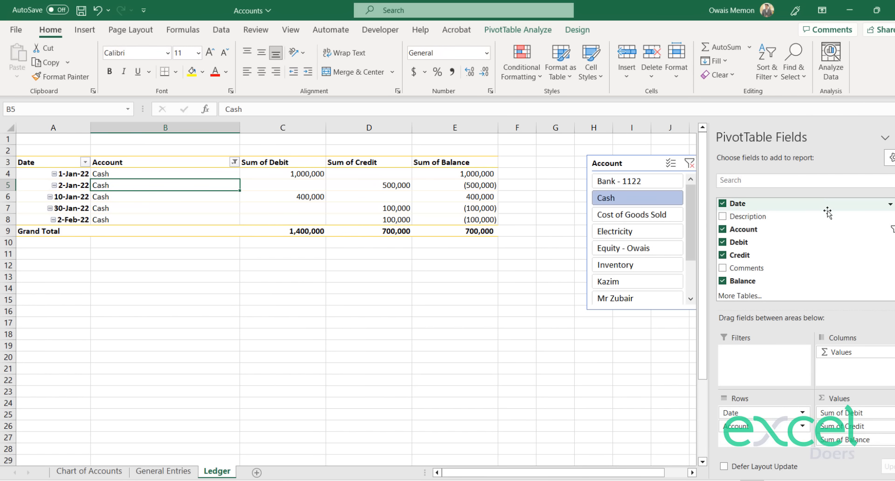
pyautogui.moveTo(827, 213); pyautogui.dragTo(837, 226)
pyautogui.moveTo(841, 236); pyautogui.dragTo(813, 348)
pyautogui.click(160, 263)
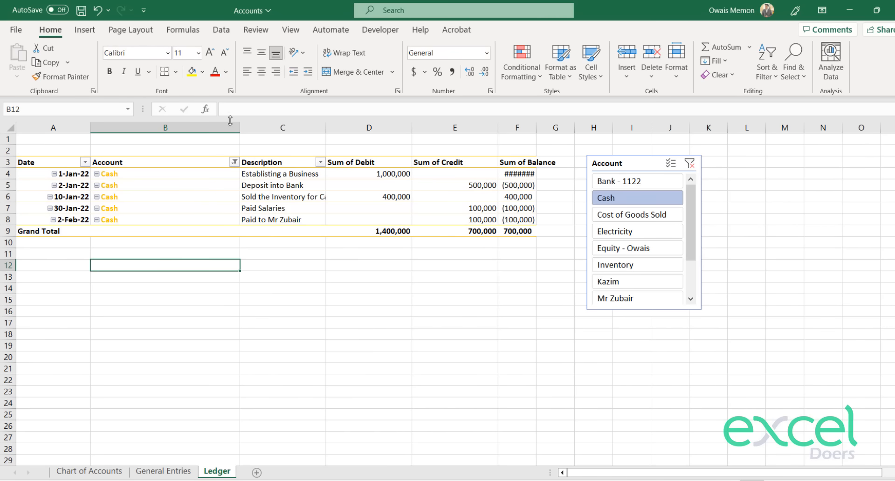
# Narrow the Account column, widen Date, Description and Sum of Balance to fit their contents, and move the slicer farther from the table.
pyautogui.moveTo(237, 124); pyautogui.dragTo(143, 124)
pyautogui.click(226, 286)
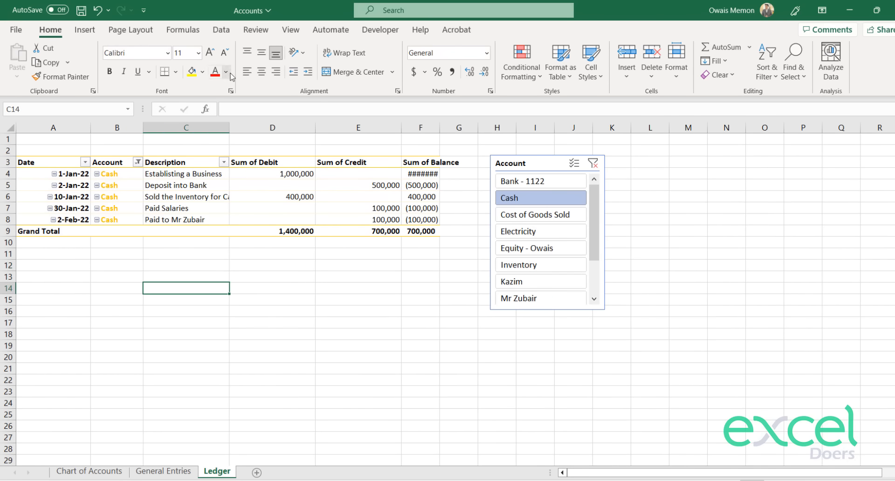
pyautogui.moveTo(228, 126); pyautogui.dragTo(282, 126)
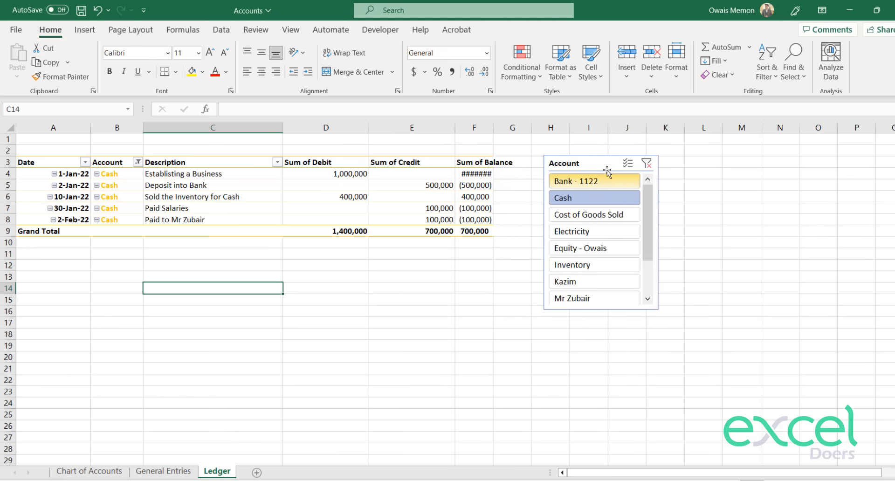
pyautogui.moveTo(601, 162); pyautogui.dragTo(675, 149)
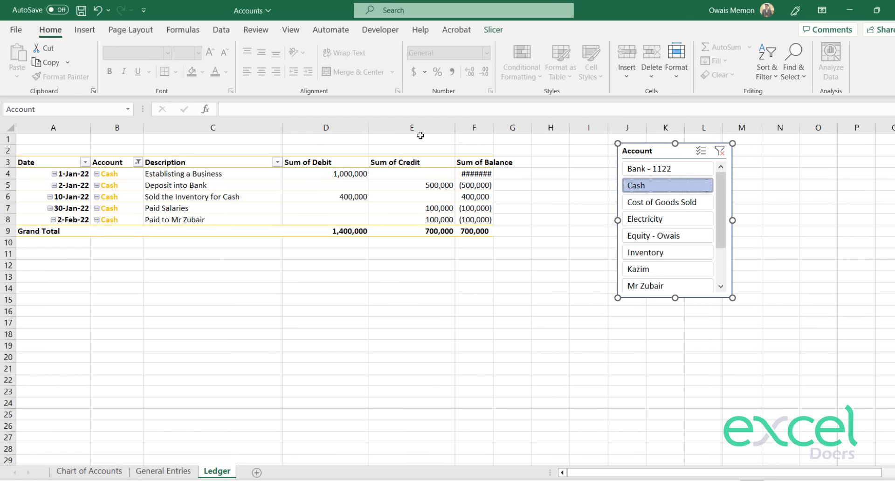
pyautogui.moveTo(495, 131); pyautogui.dragTo(531, 131)
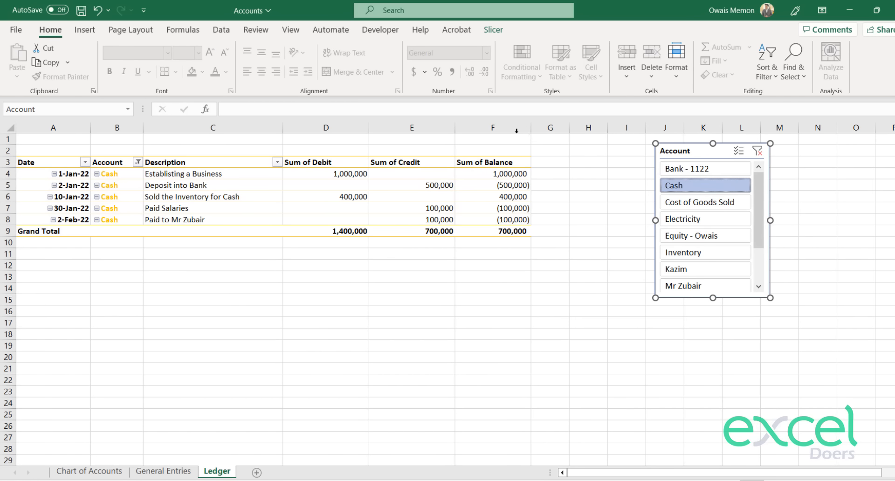
pyautogui.moveTo(283, 127); pyautogui.dragTo(286, 128)
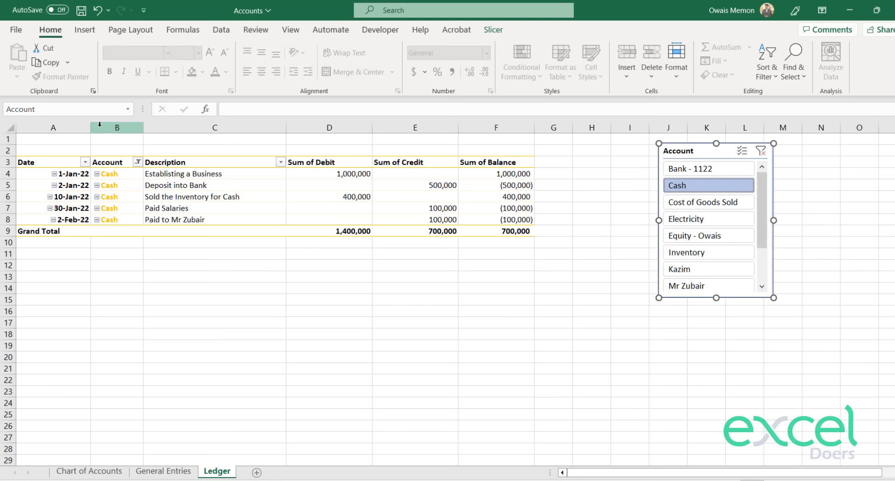
pyautogui.moveTo(90, 128); pyautogui.dragTo(101, 128)
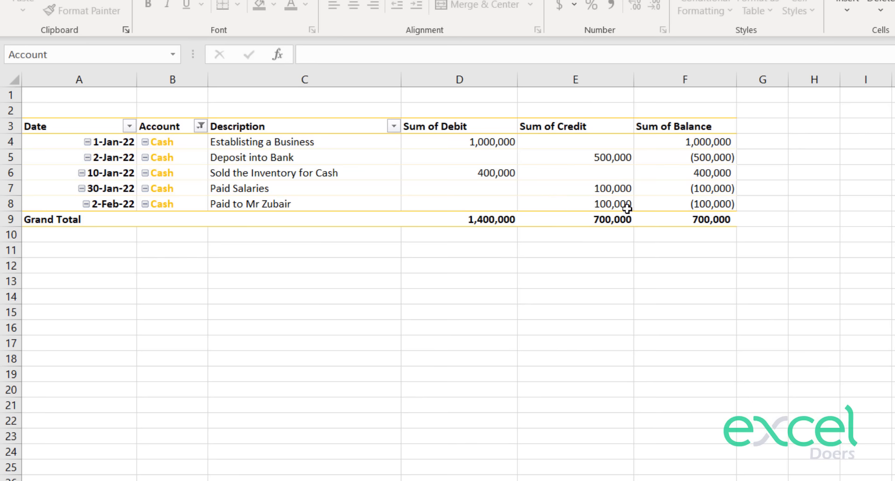
pyautogui.click(694, 218)
pyautogui.click(680, 256)
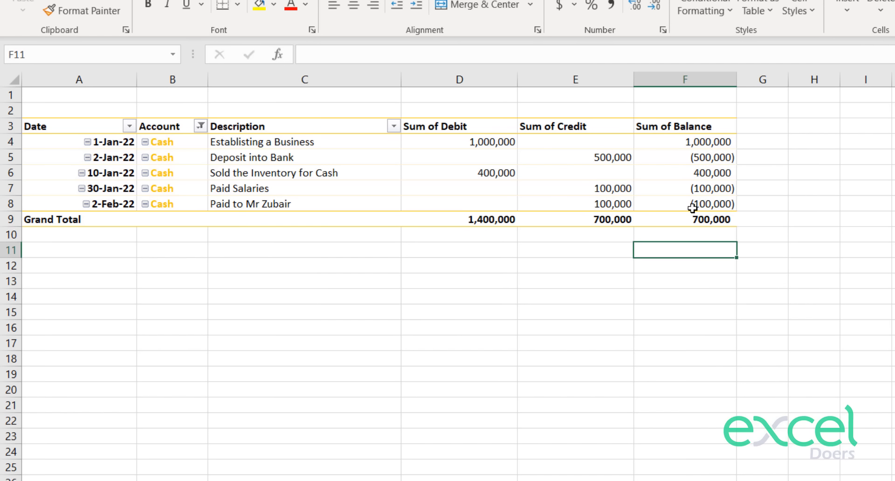
pyautogui.click(727, 219)
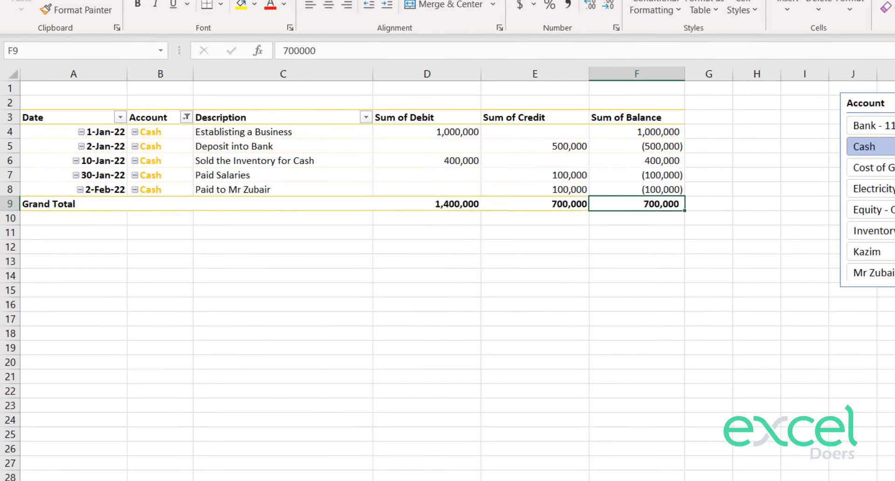
pyautogui.click(445, 311)
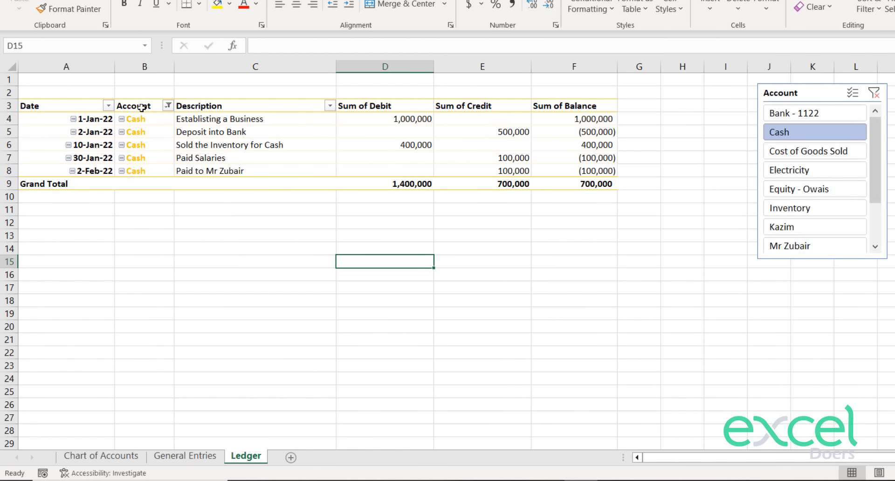
# Enter the formula =B4 in cell A2 above the PivotTable to show the filtered account's name as a heading.
pyautogui.click(85, 96)
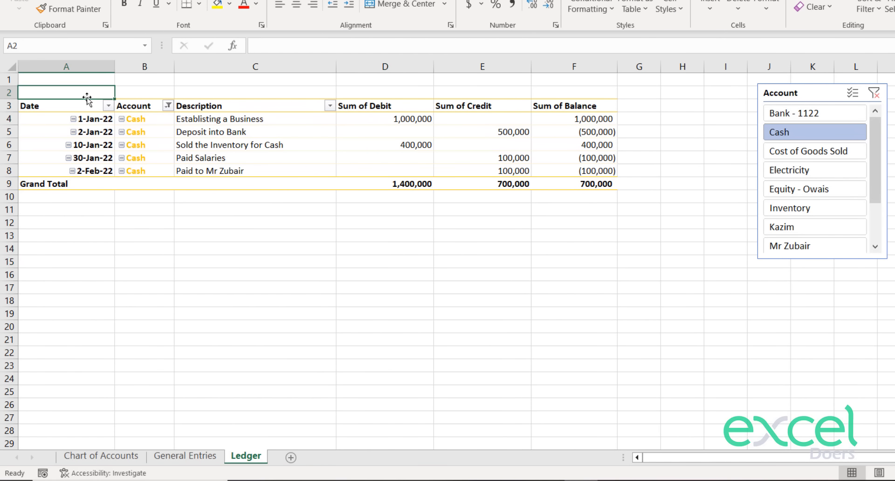
pyautogui.write('=')
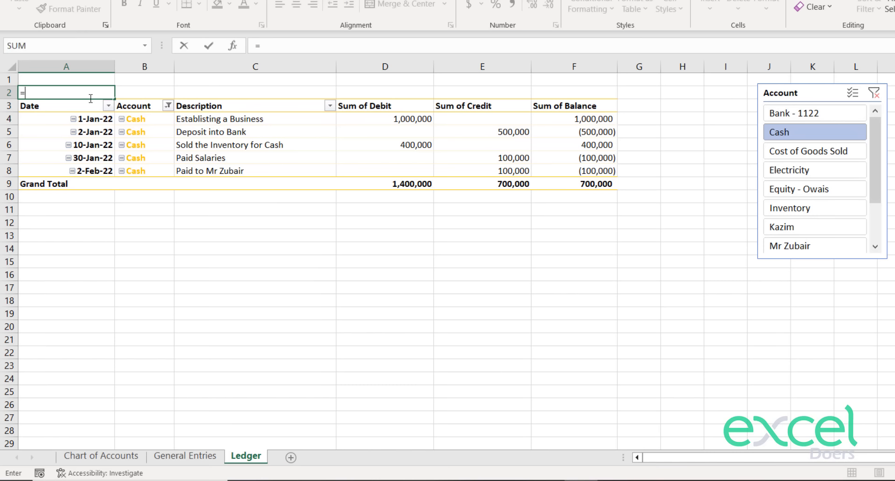
pyautogui.click(140, 119)
pyautogui.press('Return')
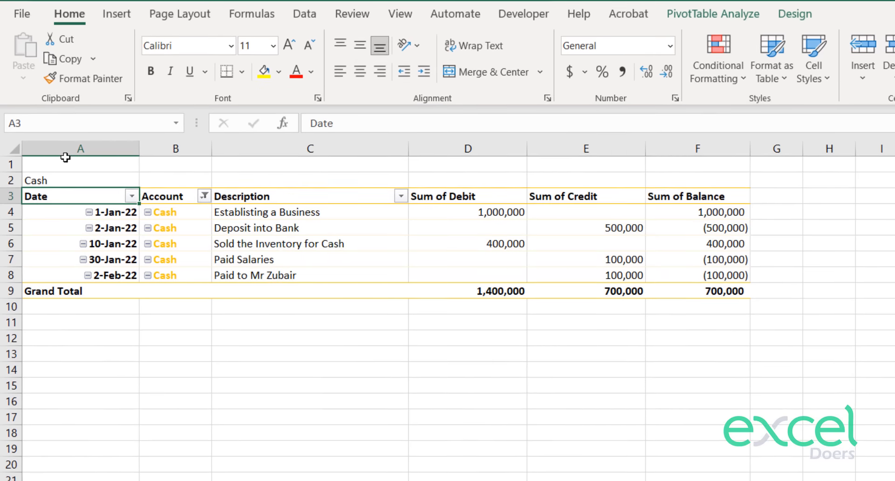
# Format the account heading in A2 as bold italic at font size 36.
pyautogui.click(62, 180)
pyautogui.click(289, 45)
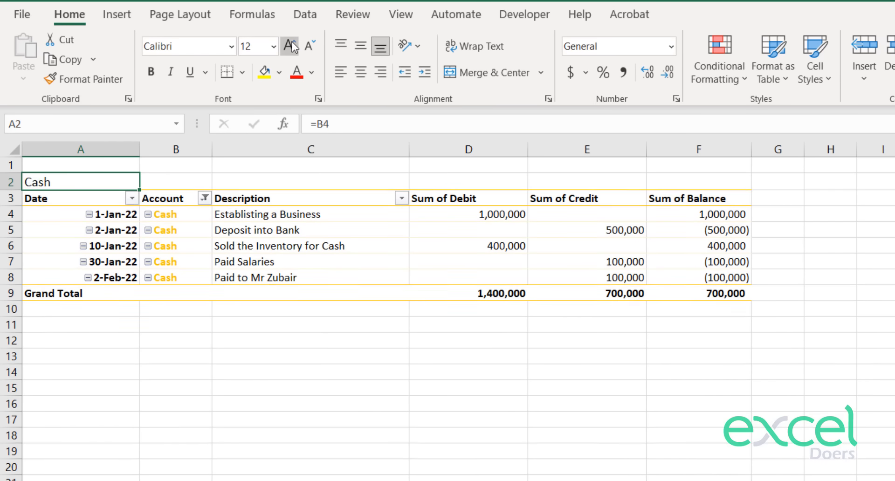
pyautogui.doubleClick(292, 44)
pyautogui.doubleClick(292, 44)
pyautogui.tripleClick(292, 43)
pyautogui.doubleClick(292, 43)
pyautogui.click(151, 72)
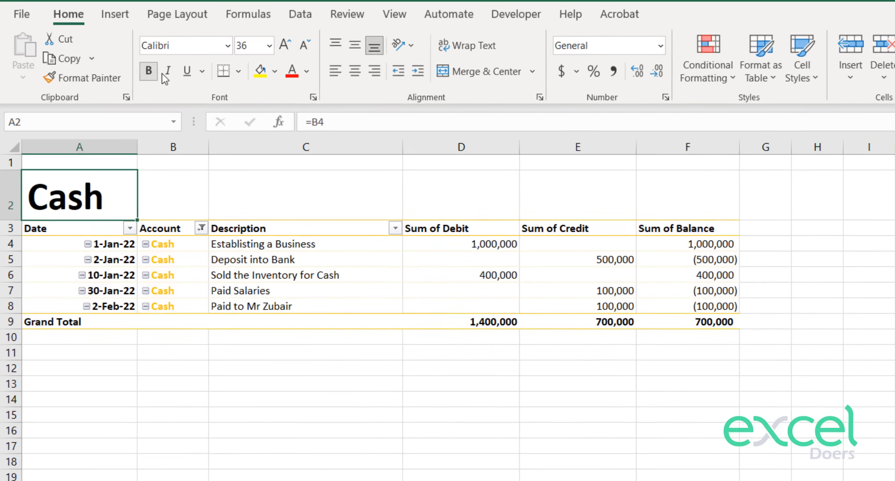
pyautogui.click(166, 74)
pyautogui.click(160, 416)
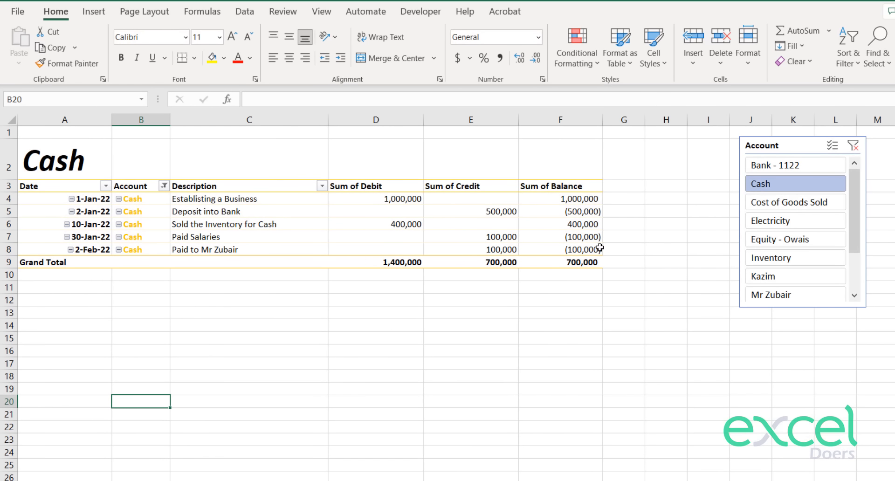
# Check the ledger heading and entries by filtering the slicer to Electricity, Inventory and the customer account below it, one after another.
pyautogui.click(794, 224)
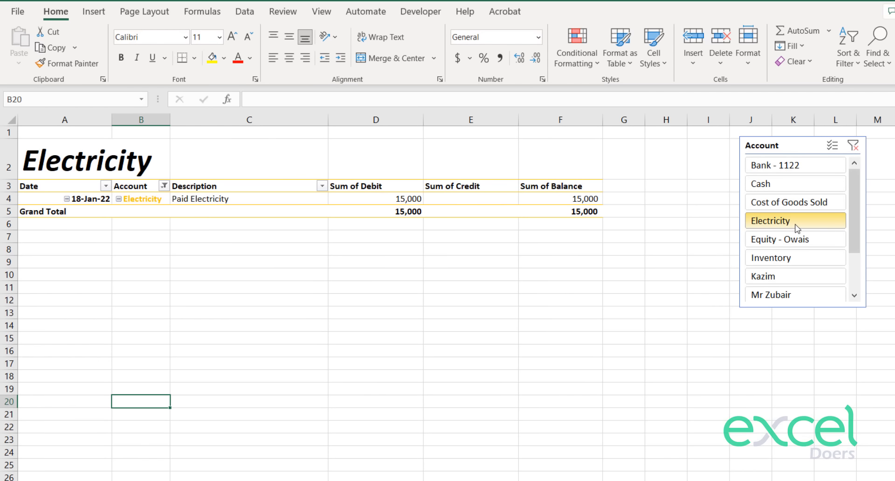
pyautogui.click(790, 256)
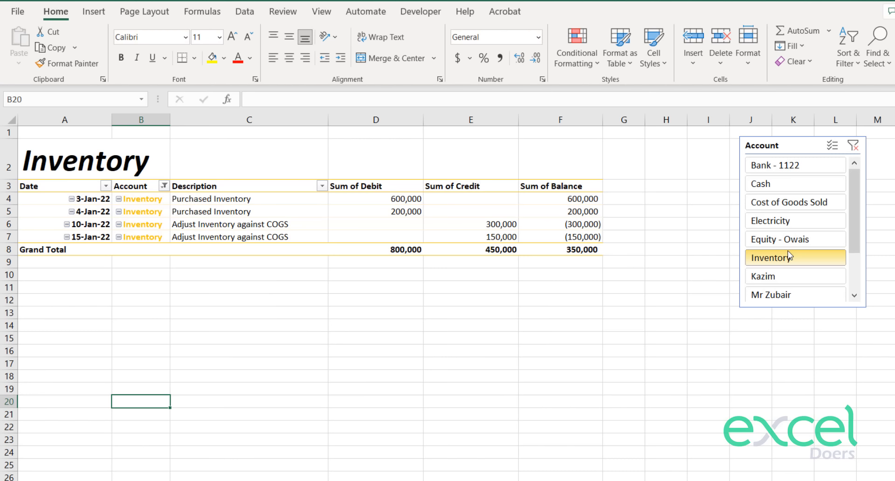
pyautogui.click(773, 281)
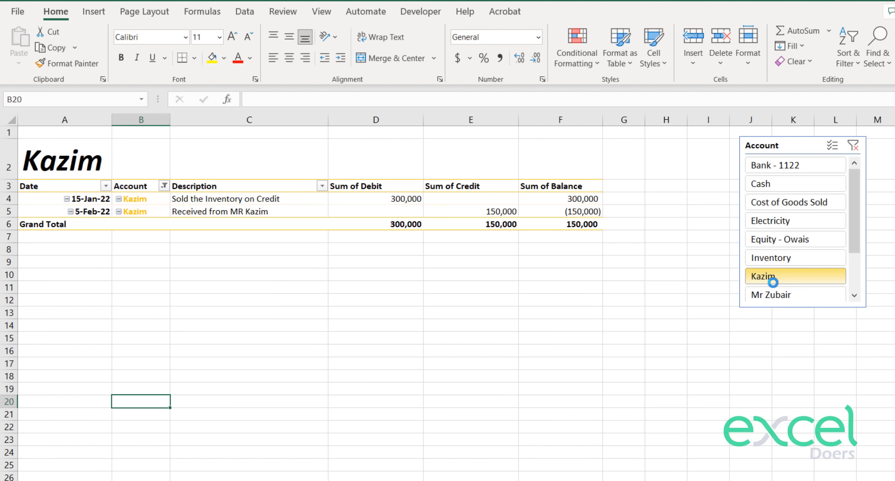
# Filter the ledger to the bank account and widen the Account column to fit its name.
pyautogui.click(769, 167)
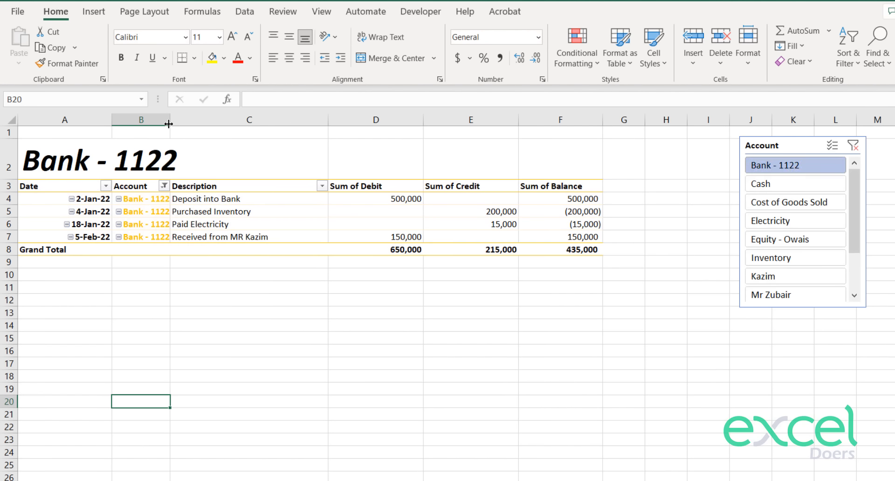
pyautogui.moveTo(171, 123); pyautogui.dragTo(192, 123)
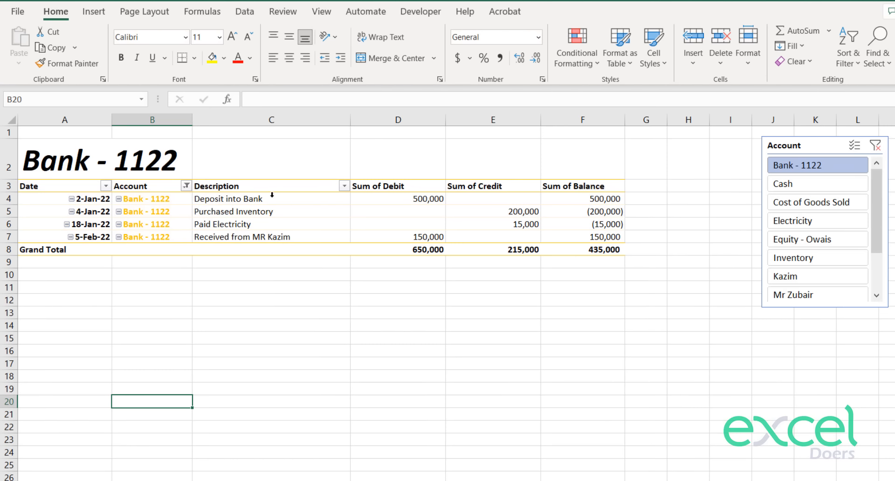
pyautogui.click(595, 254)
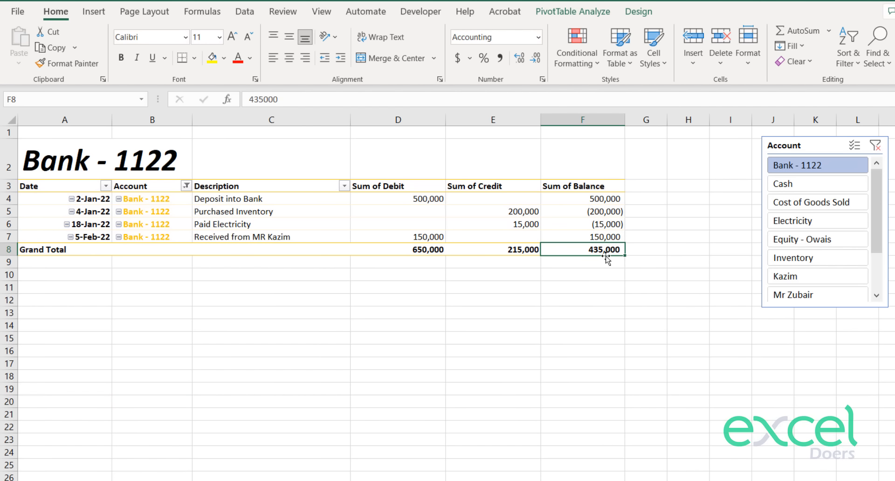
# Check the ledger entries, heading and total balance with the slicer filtered to Inventory, Salary and Sales, one after another.
pyautogui.click(825, 261)
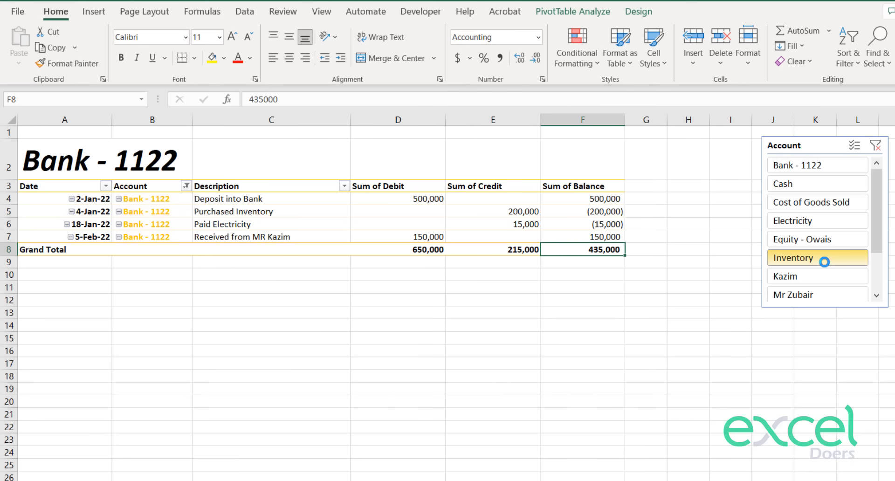
pyautogui.scroll(-3, 867, 224)
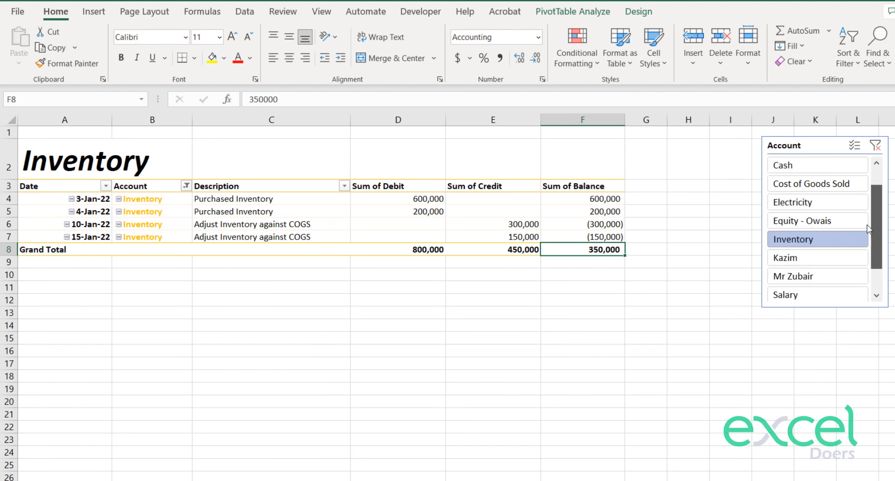
pyautogui.click(812, 254)
pyautogui.click(588, 211)
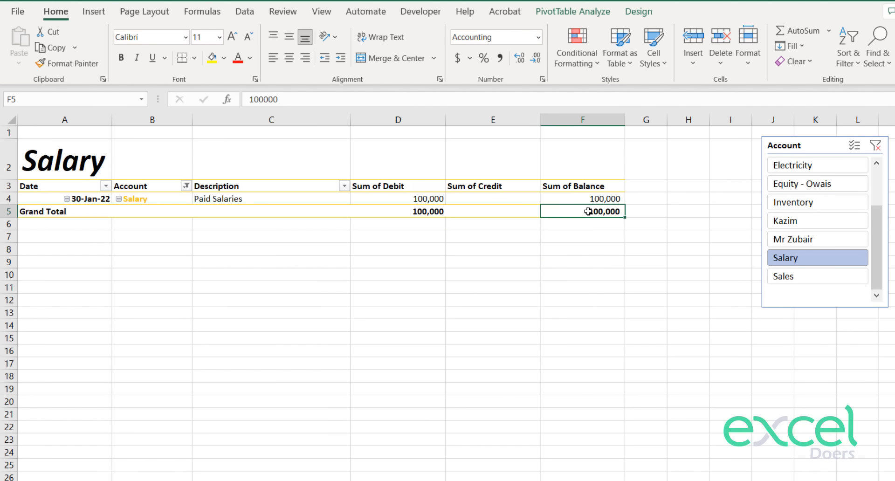
pyautogui.click(813, 275)
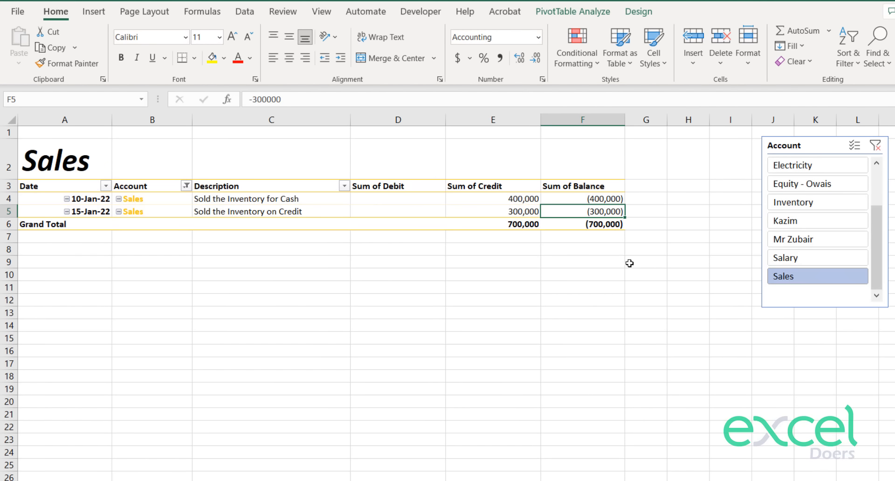
pyautogui.click(586, 225)
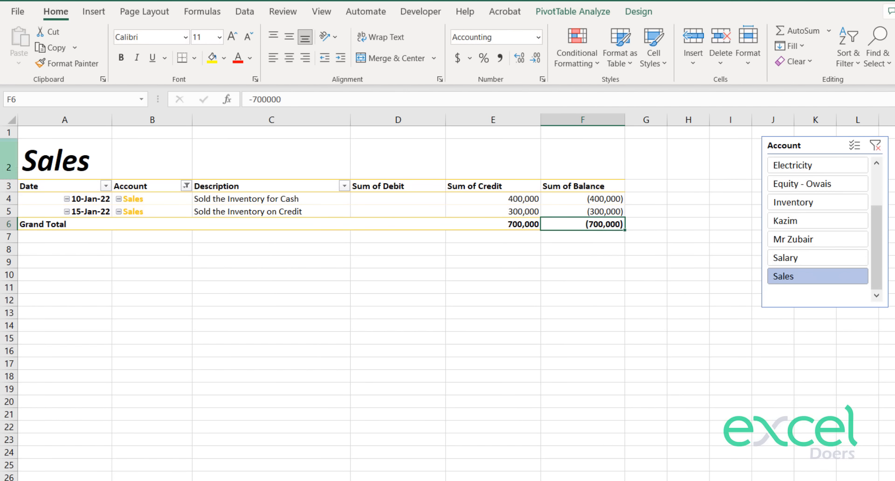
pyautogui.click(54, 165)
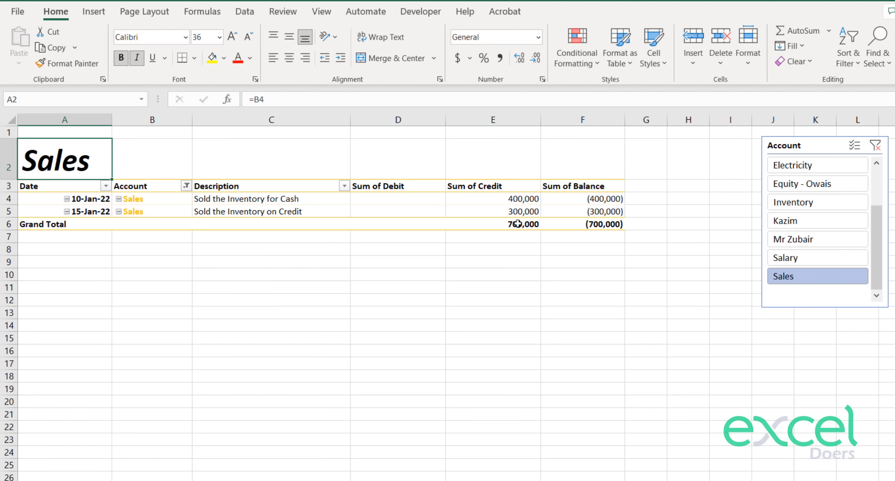
pyautogui.click(551, 225)
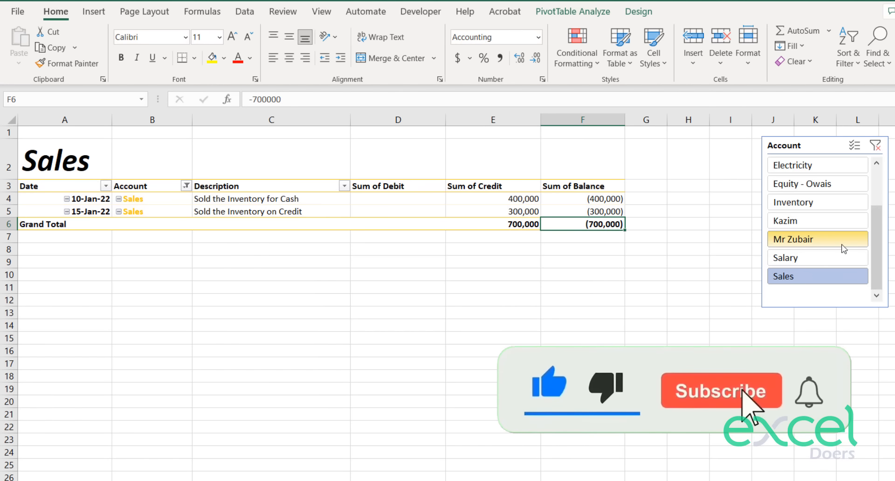
# Enter =VLOOKUP(A2,'Chart of Accounts'!F:G,2,0) in C2 of the Ledger sheet to look up the filtered account's sub account.
pyautogui.click(275, 152)
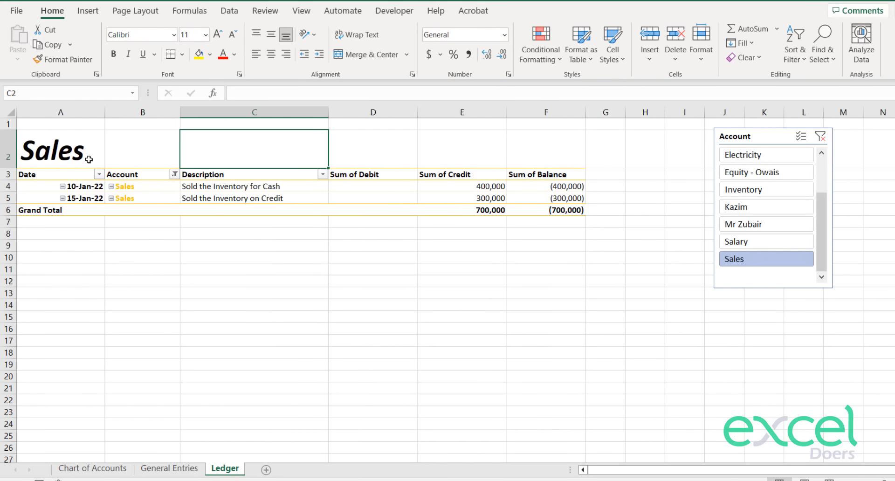
pyautogui.write('-')
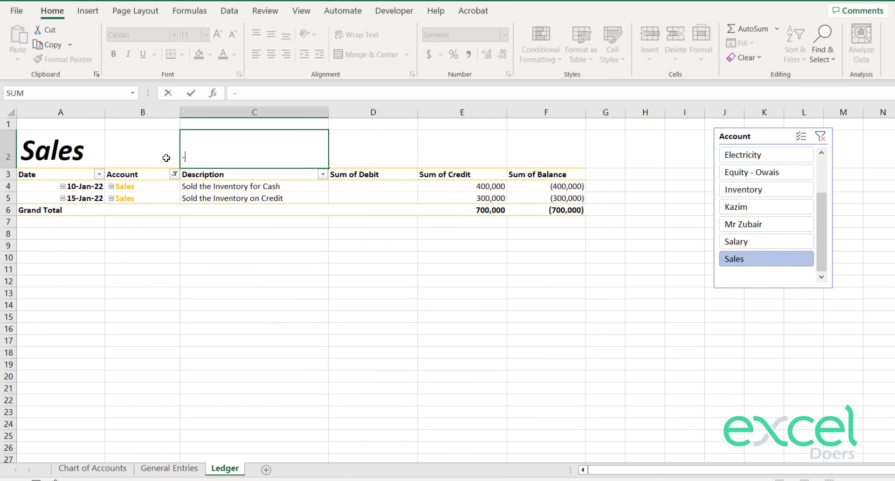
pyautogui.press('Escape')
pyautogui.write('=VLOOKUP(')
pyautogui.press('Left')
pyautogui.press('Left')
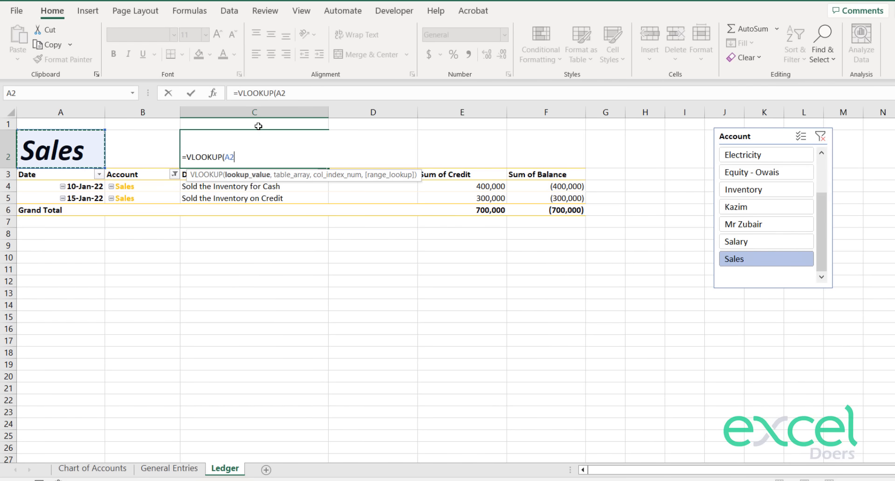
pyautogui.write(',')
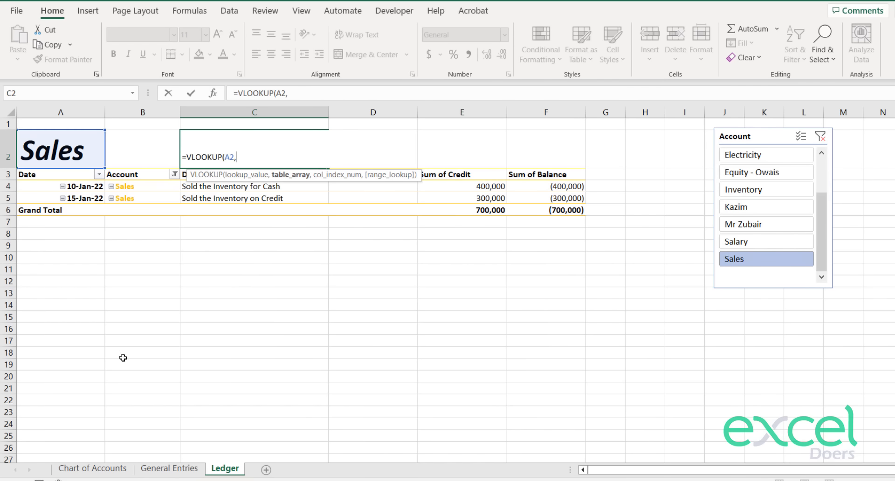
pyautogui.click(91, 469)
pyautogui.moveTo(321, 112); pyautogui.dragTo(386, 117)
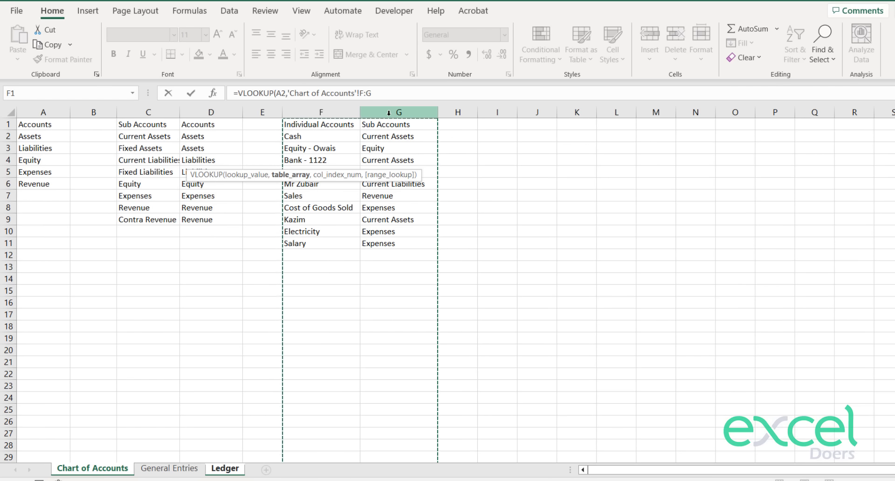
pyautogui.write(',2,0')
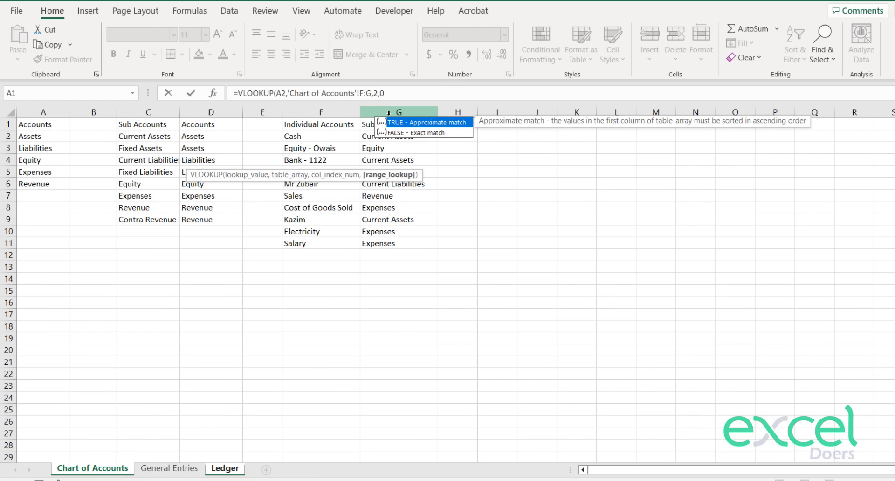
pyautogui.write(')')
pyautogui.press('Return')
pyautogui.press('Up')
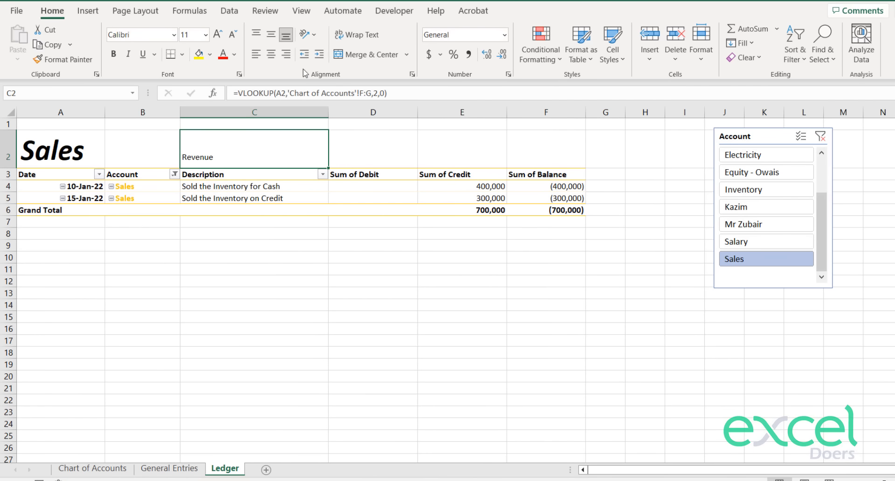
# Format the sub-account heading in C2 as bold, vertically centred text at font size 24.
pyautogui.click(271, 35)
pyautogui.click(113, 54)
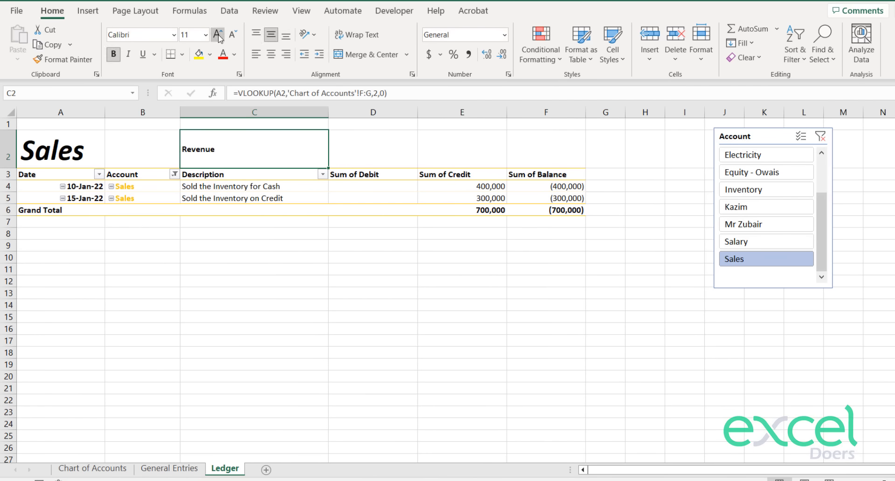
pyautogui.click(217, 34)
pyautogui.click(217, 34)
pyautogui.click(218, 34)
pyautogui.click(217, 34)
pyautogui.click(285, 304)
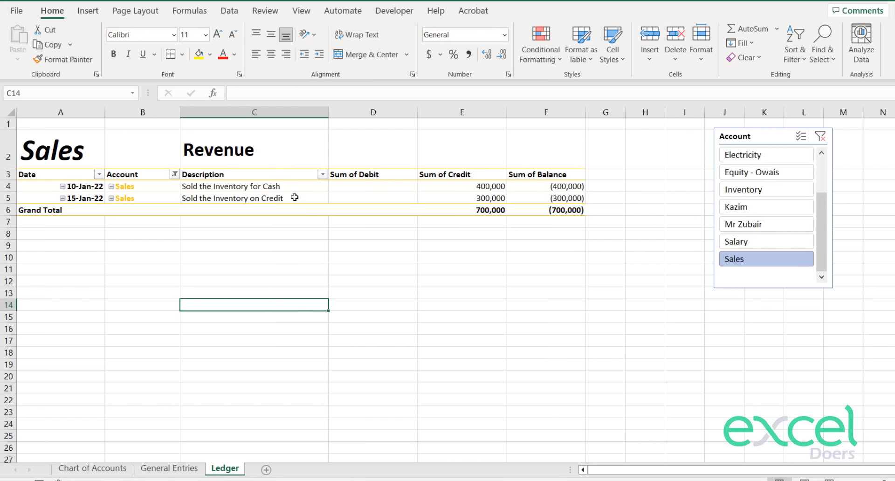
pyautogui.press('Up')
pyautogui.press('Up')
pyautogui.click(254, 146)
pyautogui.click(307, 242)
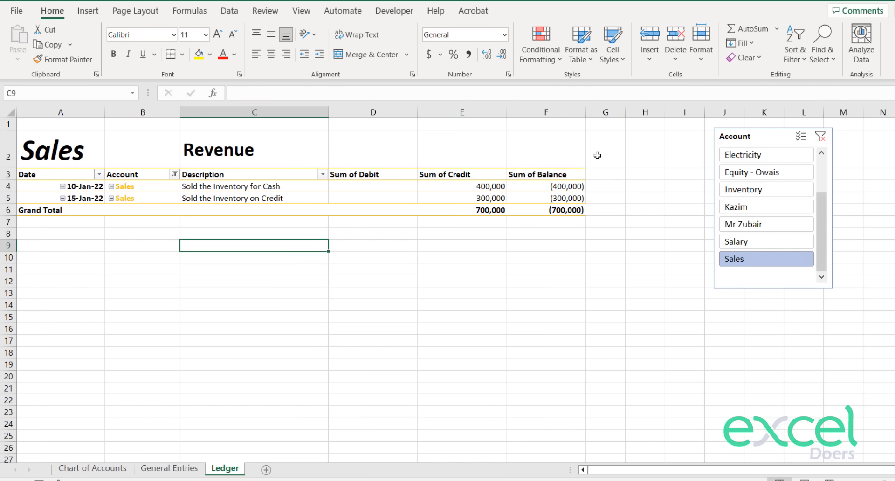
# Check both headings above the ledger by filtering the slicer to Inventory, Electricity and Cash, one after another, and inspect their formulas.
pyautogui.click(742, 190)
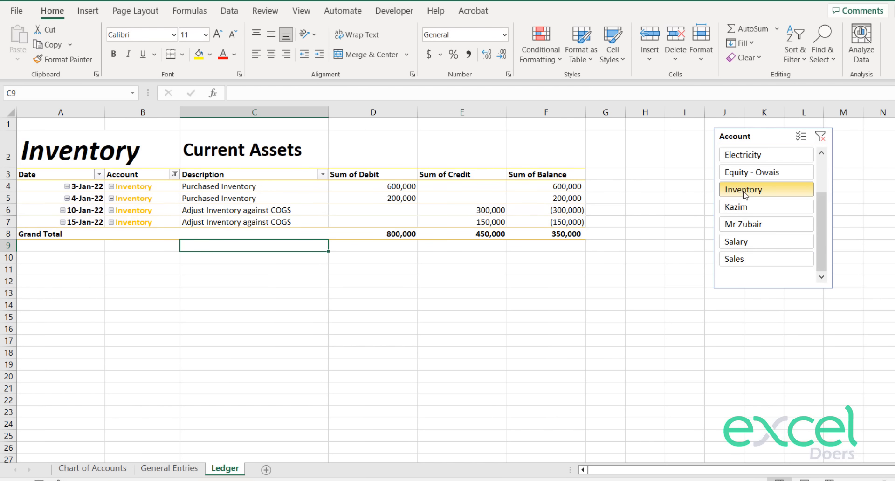
pyautogui.click(740, 155)
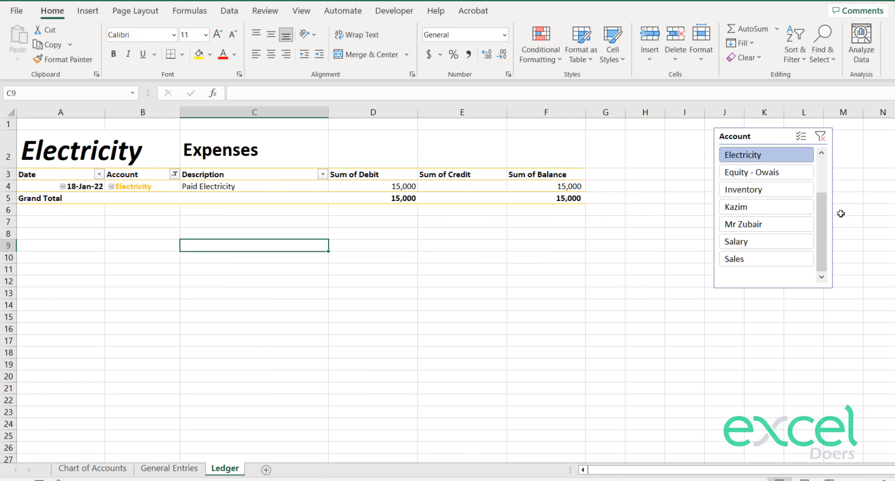
pyautogui.scroll(3, 813, 189)
pyautogui.click(801, 176)
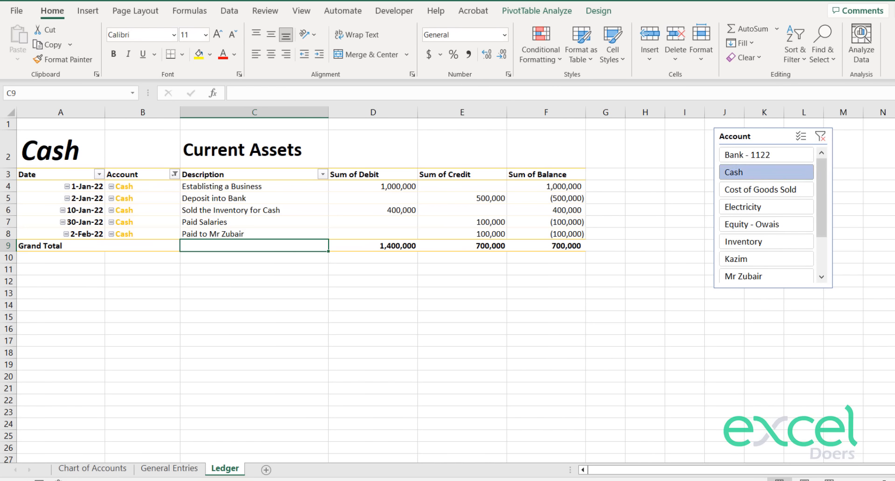
pyautogui.click(251, 156)
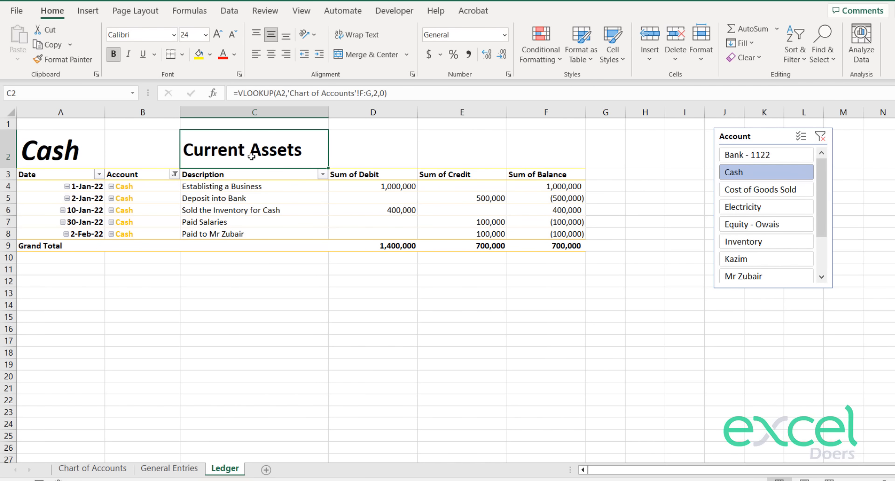
pyautogui.click(69, 145)
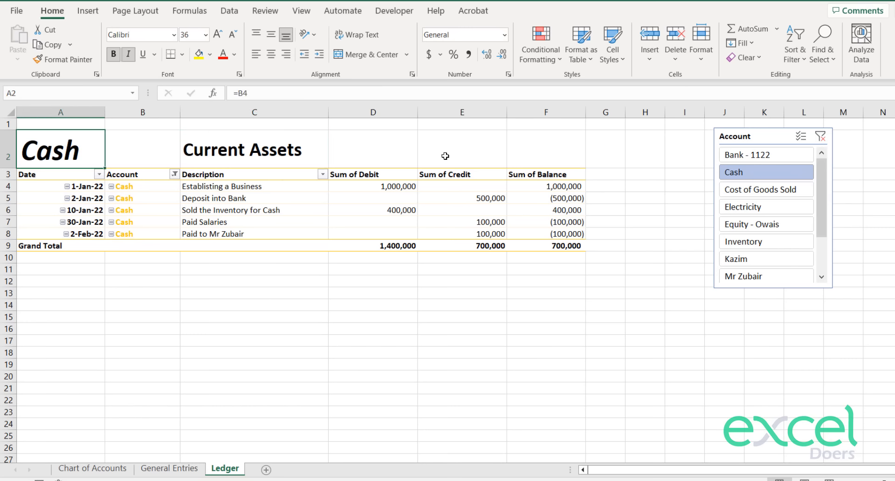
pyautogui.click(328, 310)
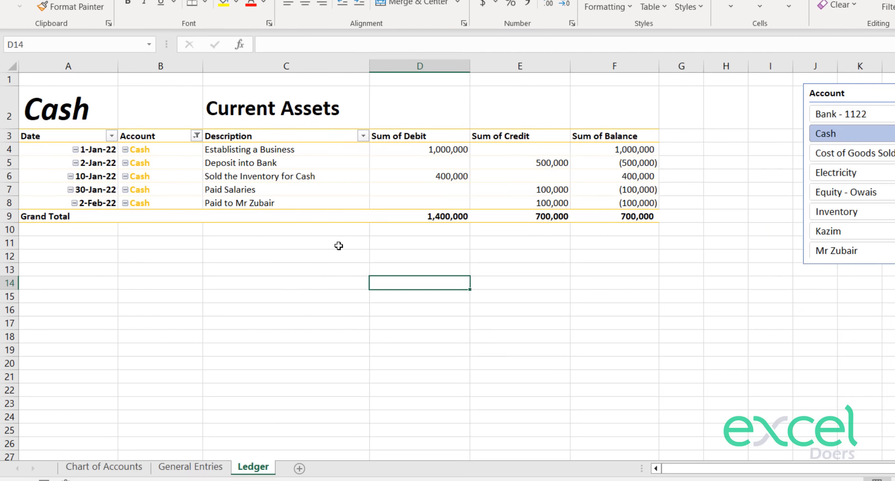
# Create a copy of the Ledger sheet at the end of the workbook and name it Trail Balance.
pyautogui.rightClick(259, 473)
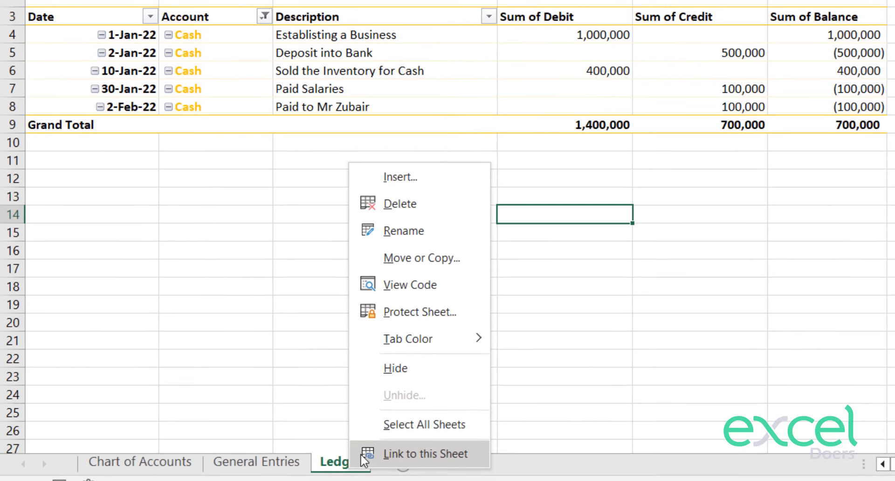
pyautogui.click(448, 254)
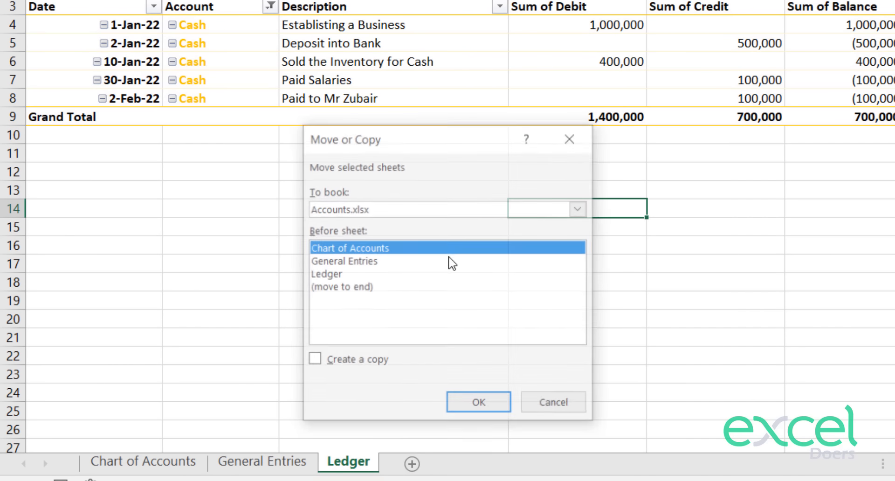
pyautogui.click(313, 361)
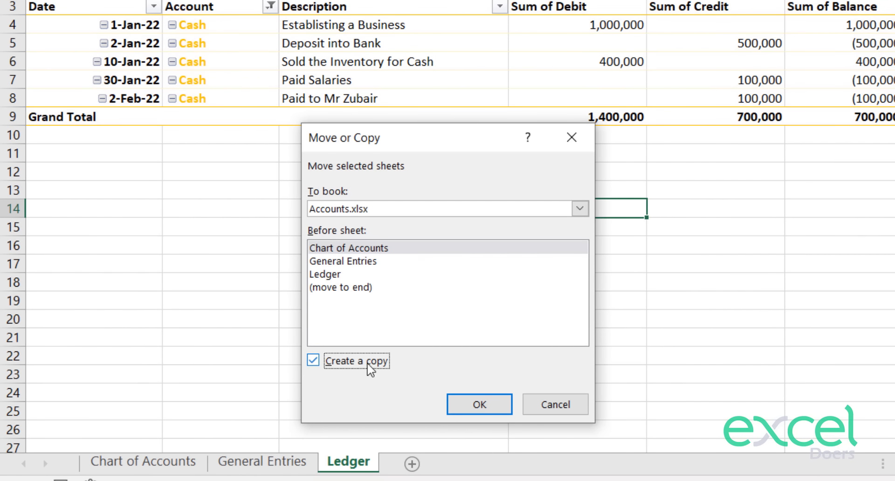
pyautogui.click(330, 288)
pyautogui.click(464, 396)
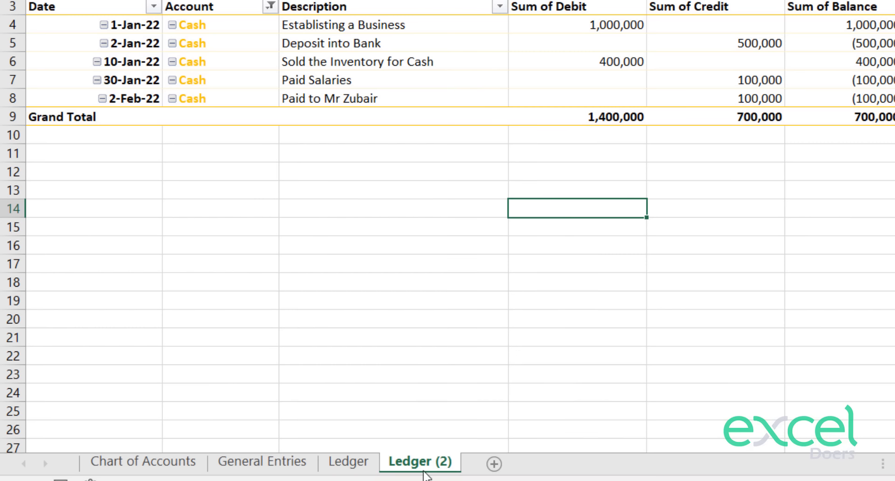
pyautogui.write('Trail Balance')
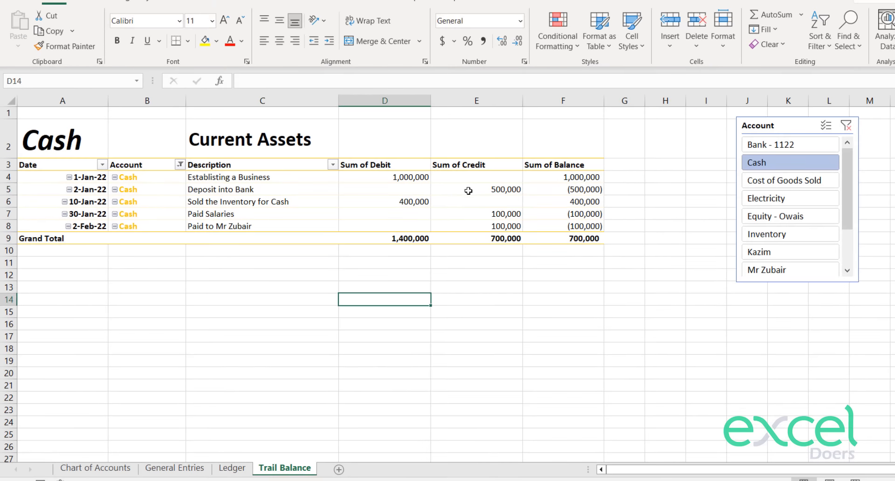
# Show the field list for the Trail Balance PivotTable and remove Date and Description from its rows, leaving only Account.
pyautogui.click(691, 43)
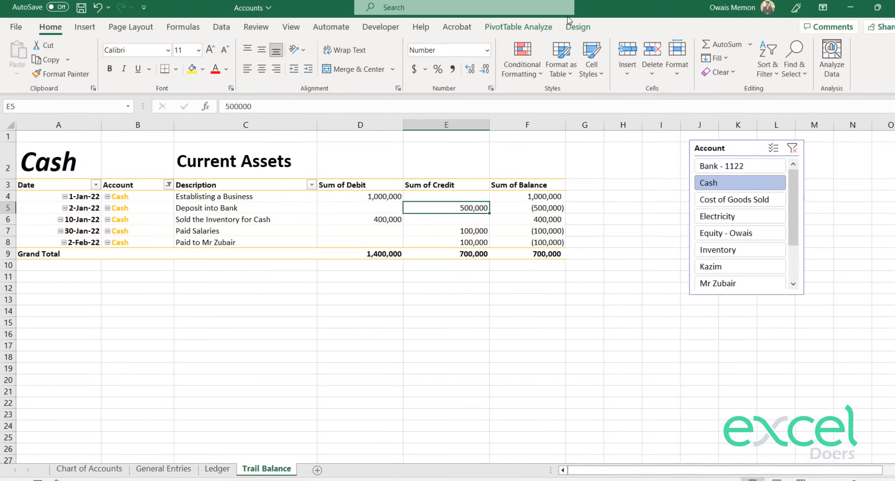
pyautogui.click(546, 2)
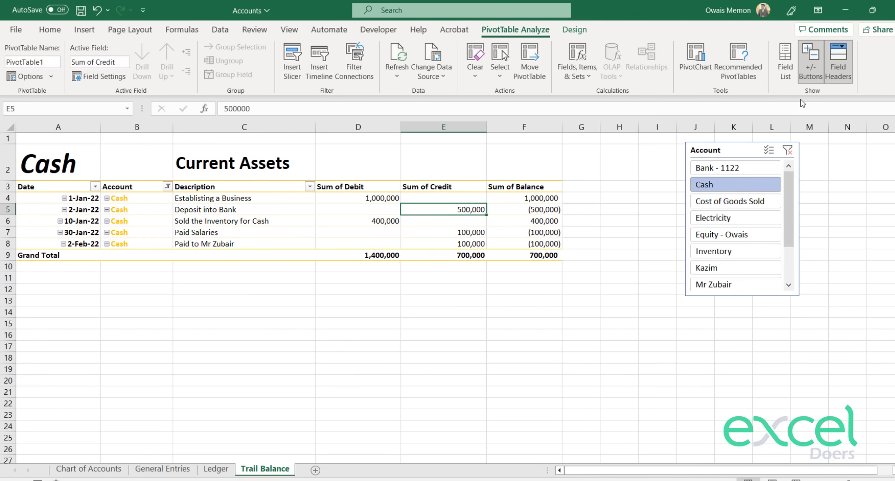
pyautogui.click(785, 65)
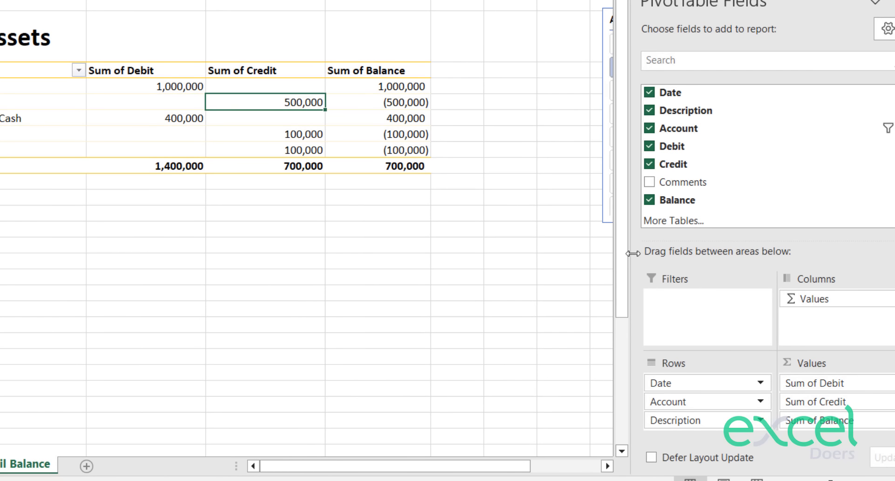
pyautogui.moveTo(632, 253); pyautogui.dragTo(613, 253)
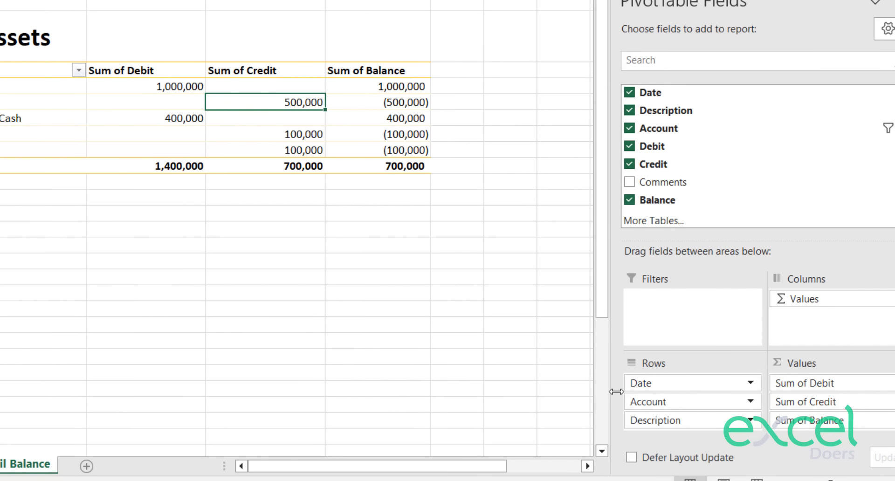
pyautogui.moveTo(640, 385); pyautogui.dragTo(389, 318)
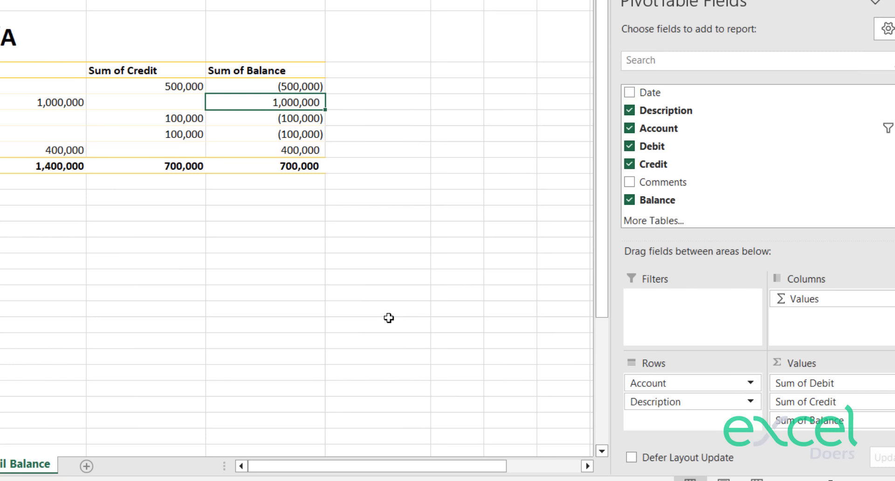
pyautogui.moveTo(678, 402); pyautogui.dragTo(455, 353)
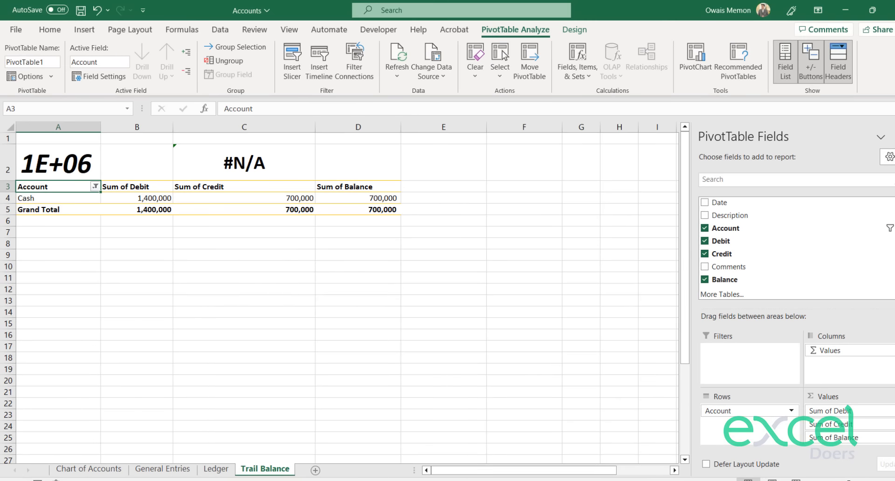
# Hide the PivotTable field list and clear the Account slicer's filter so all accounts are included.
pyautogui.click(785, 63)
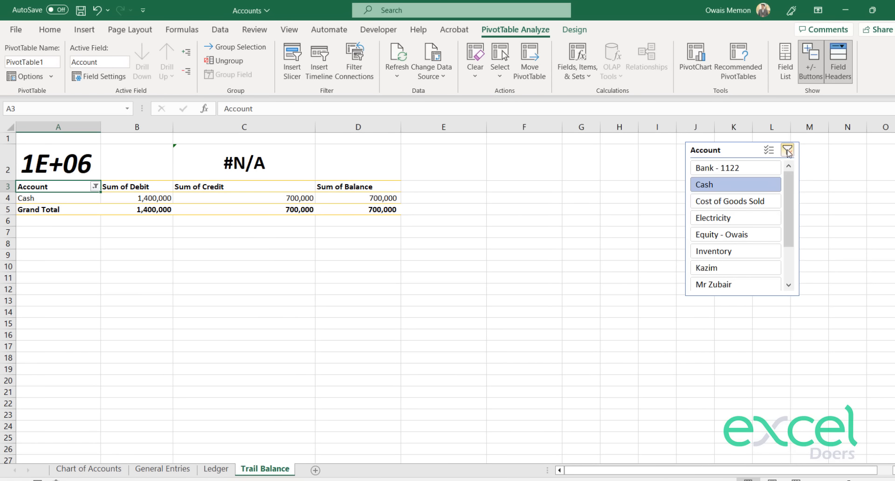
pyautogui.click(787, 150)
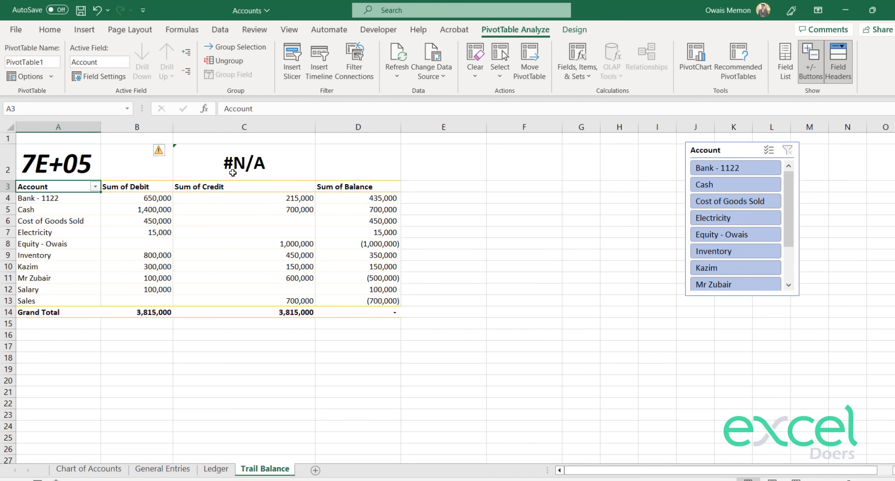
# Clear the heading cells A2:C2 above the pivot table and enter the title TRAIL BALANCE in A2.
pyautogui.moveTo(178, 154); pyautogui.dragTo(21, 161)
pyautogui.press('Delete')
pyautogui.click(44, 167)
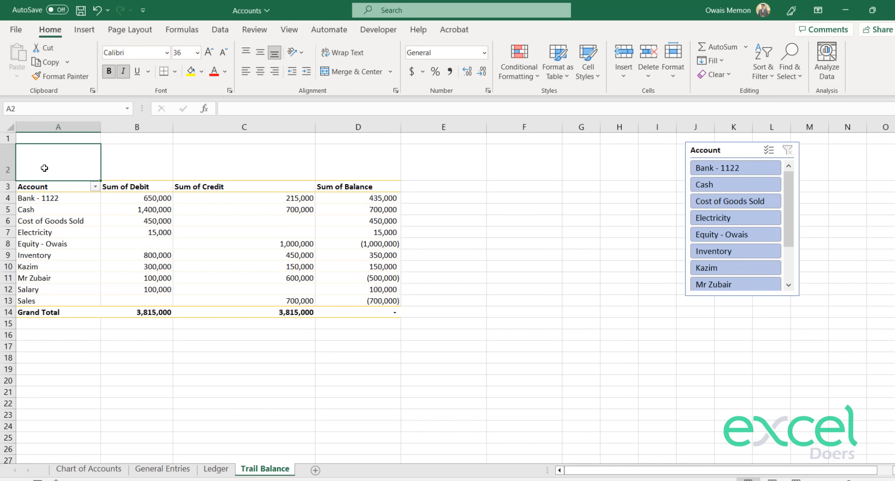
pyautogui.write('TRAIL BALANCE')
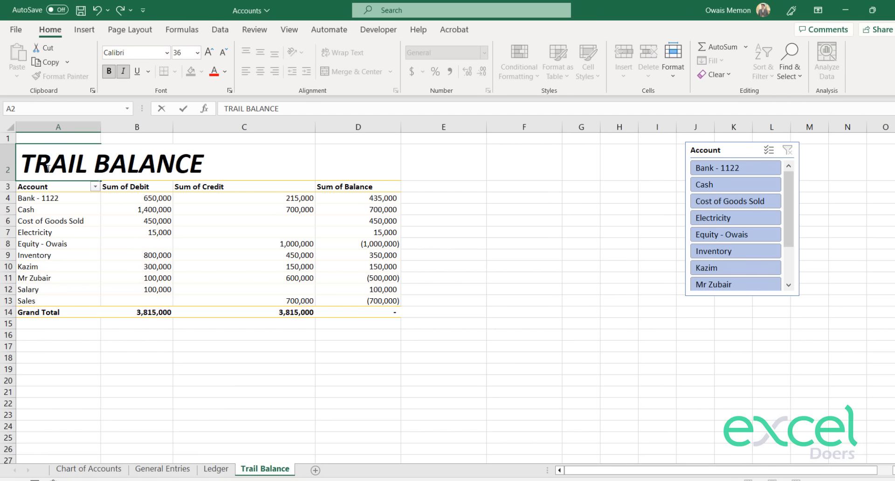
pyautogui.press('Return')
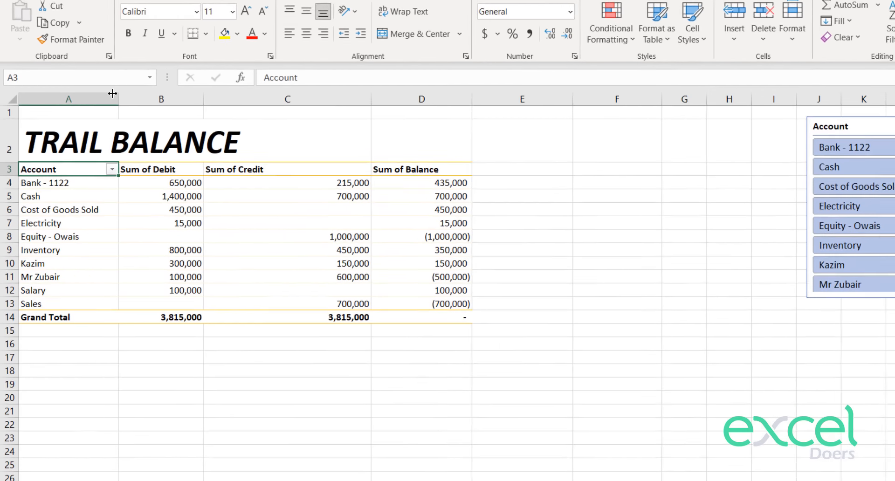
# Widen column A, narrow the Sum of Credit column, and slightly adjust the Sum of Balance column's width.
pyautogui.moveTo(101, 126); pyautogui.dragTo(117, 127)
pyautogui.moveTo(508, 33); pyautogui.dragTo(405, 37)
pyautogui.click(515, 149)
pyautogui.moveTo(537, 39); pyautogui.dragTo(535, 38)
pyautogui.click(591, 187)
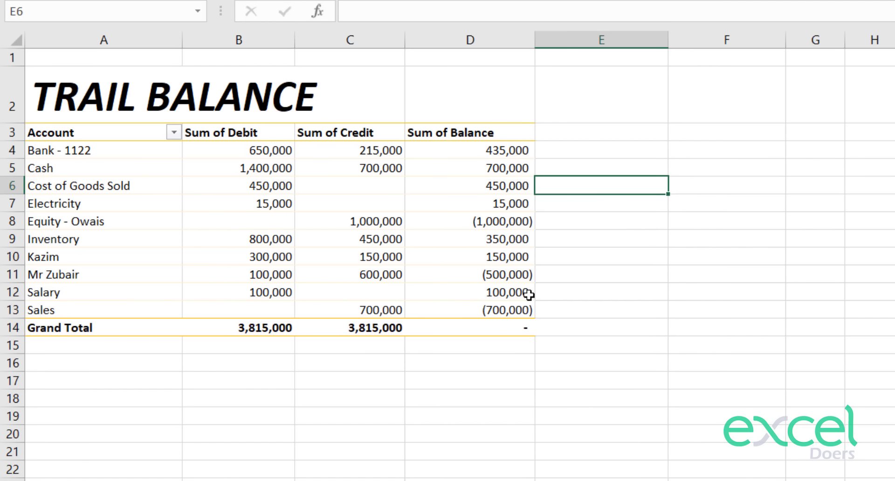
# Delete the Account slicer from the Trail Balance sheet.
pyautogui.click(500, 330)
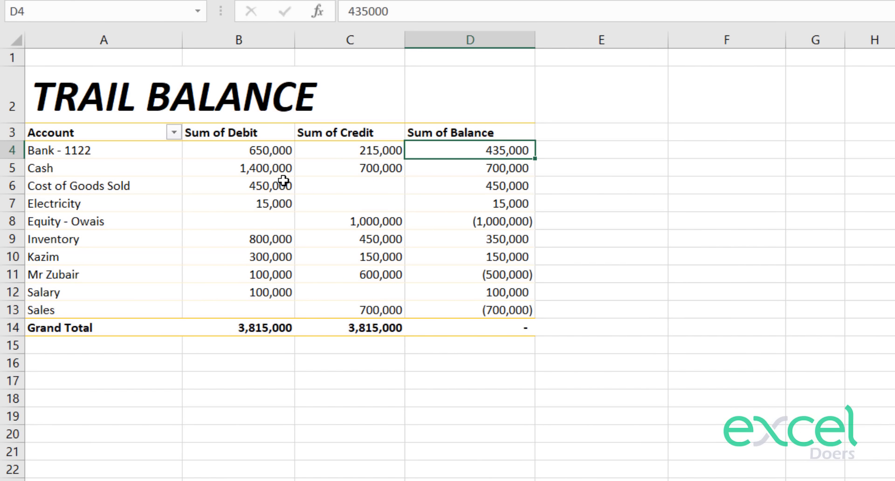
pyautogui.click(719, 308)
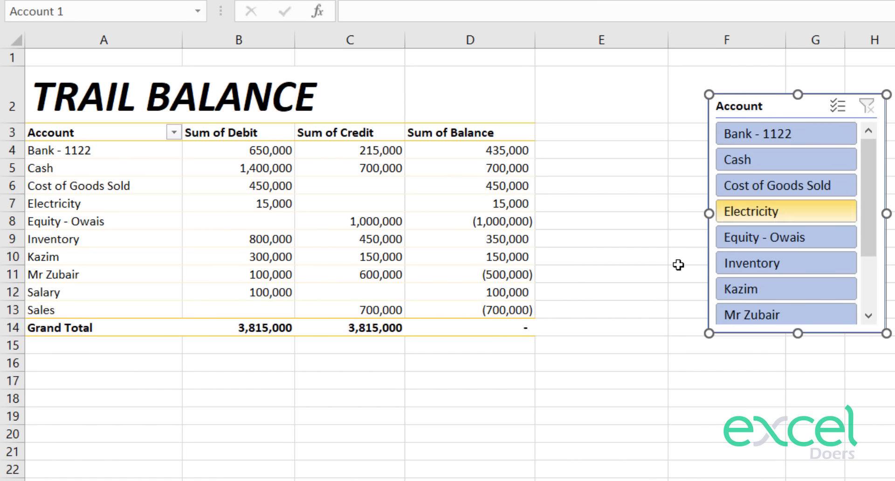
pyautogui.click(507, 335)
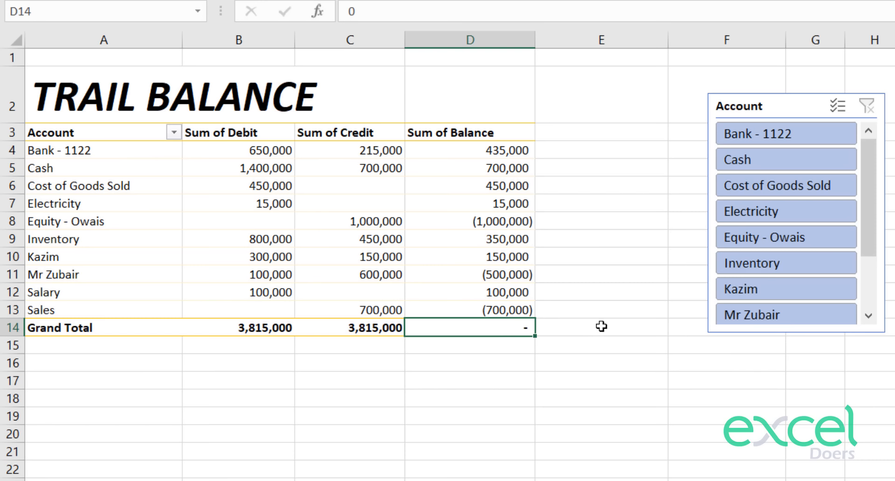
pyautogui.click(775, 105)
pyautogui.press('Delete')
pyautogui.click(711, 215)
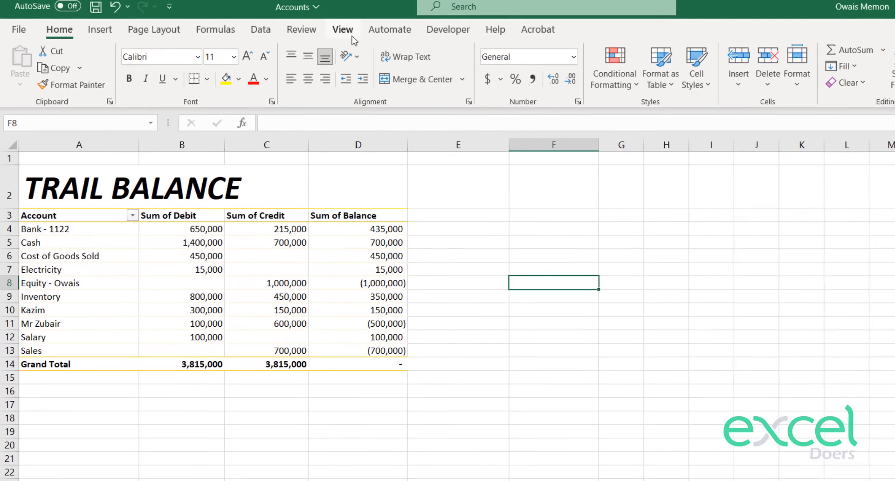
# Turn off the gridlines on the Trail Balance and Ledger sheets.
pyautogui.click(339, 34)
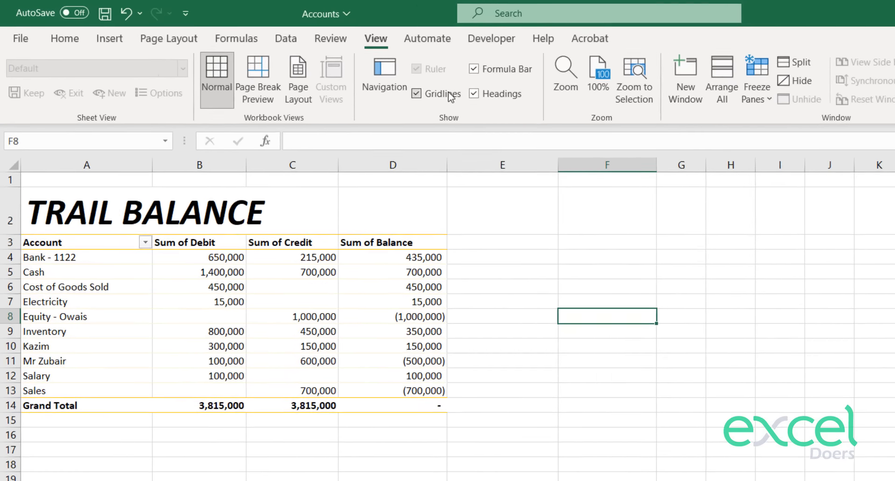
pyautogui.click(391, 84)
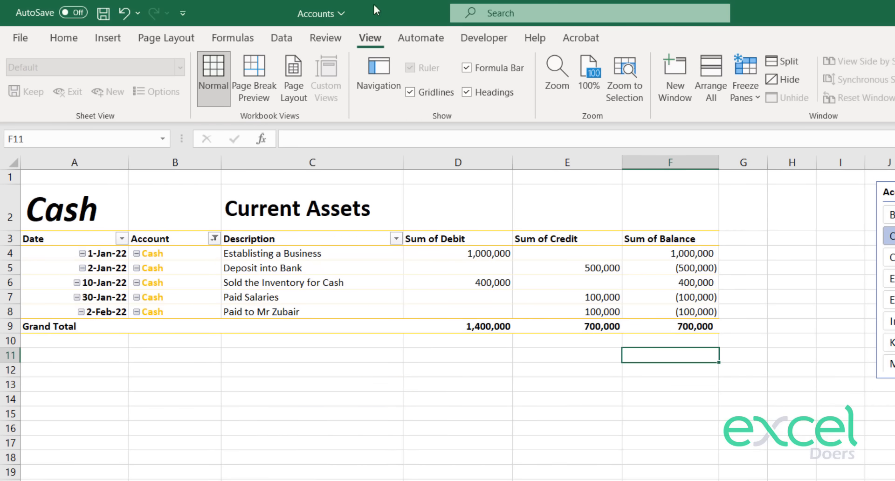
pyautogui.click(434, 95)
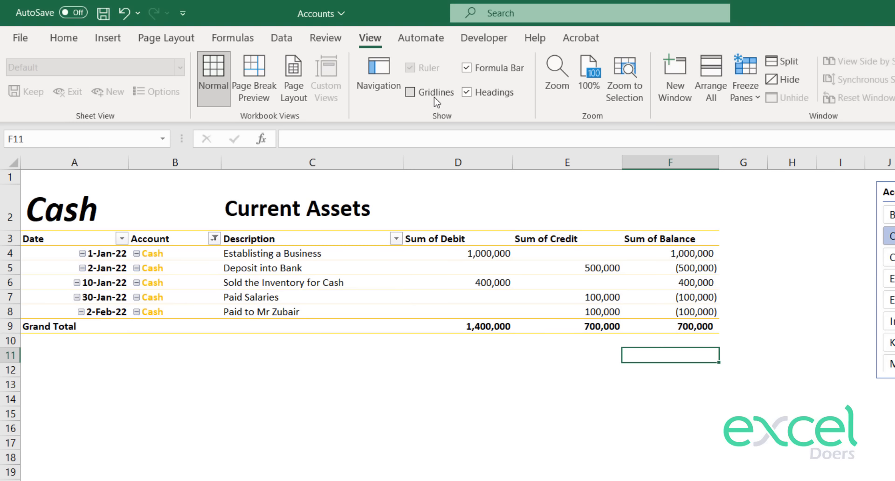
# Filter the ledger with its Account slicer to Electricity and finally to Inventory.
pyautogui.click(890, 279)
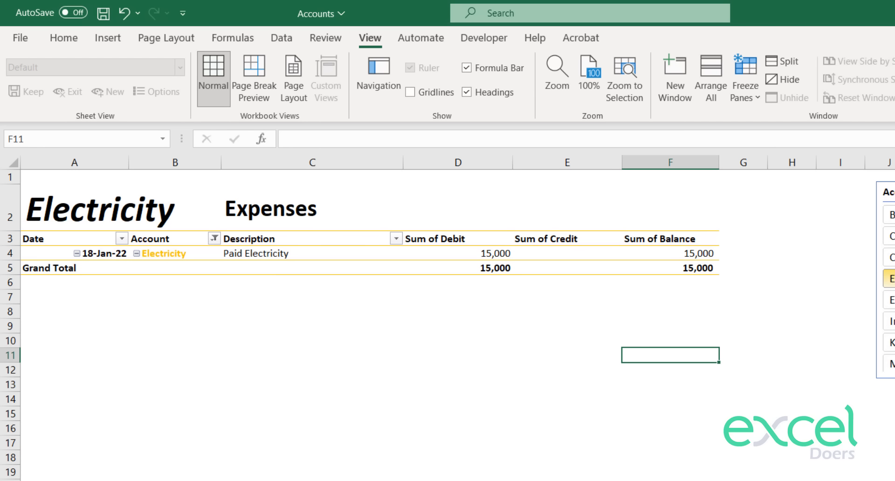
pyautogui.click(891, 321)
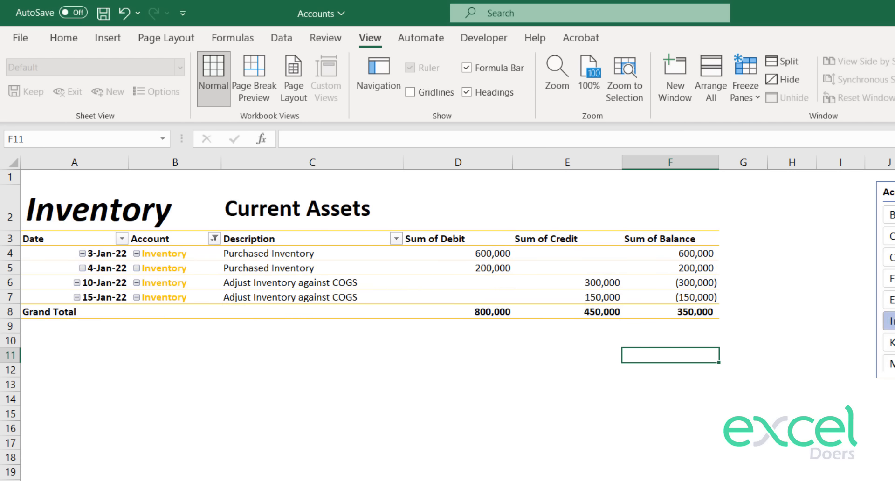
# Turn off the gridlines on the General Entries sheet and return to the Trail Balance sheet.
pyautogui.hotkey('ctrl', 'pageup')
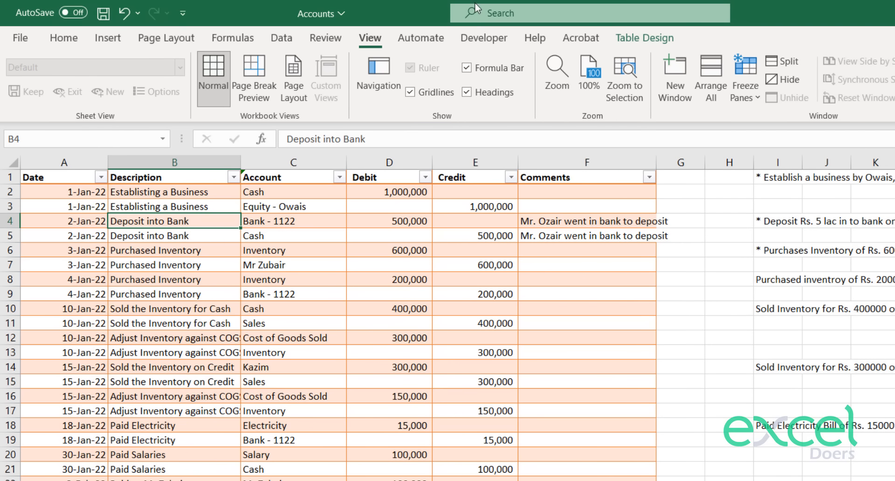
pyautogui.click(436, 92)
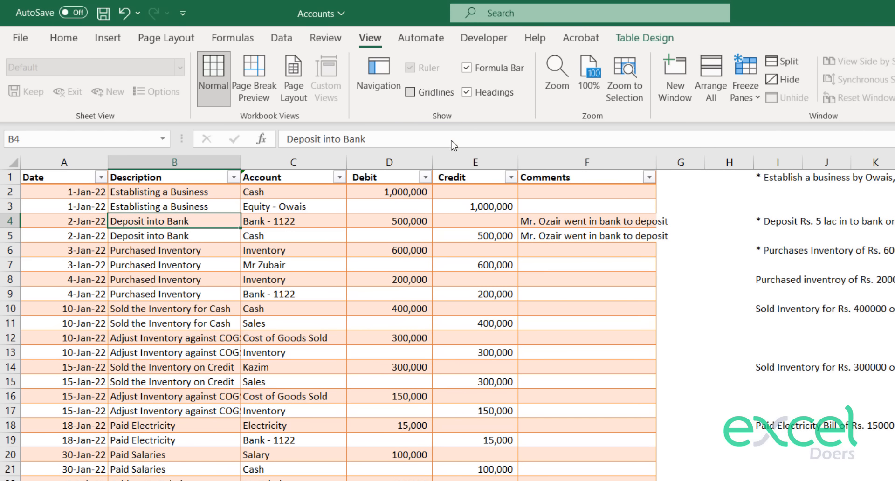
pyautogui.hotkey('ctrl', 'pagedown')
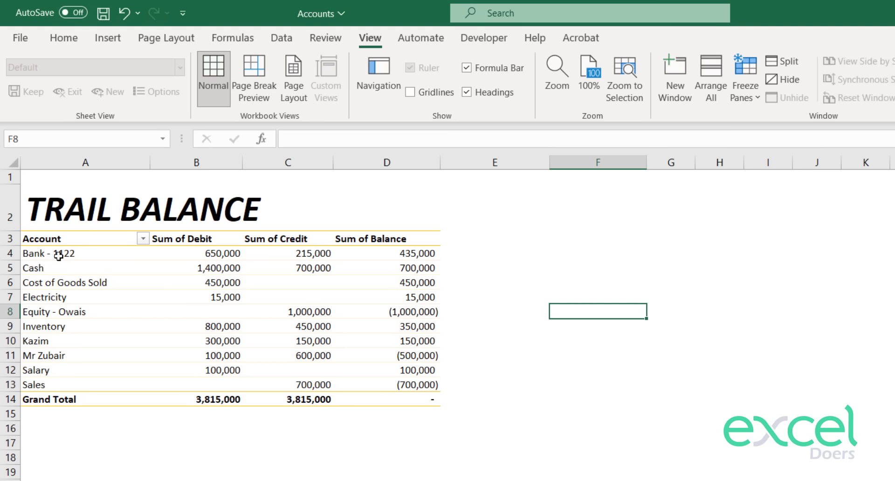
# Review the account names in the trial balance and their sub-account classification on the Chart of Accounts sheet.
pyautogui.moveTo(58, 255); pyautogui.dragTo(61, 377)
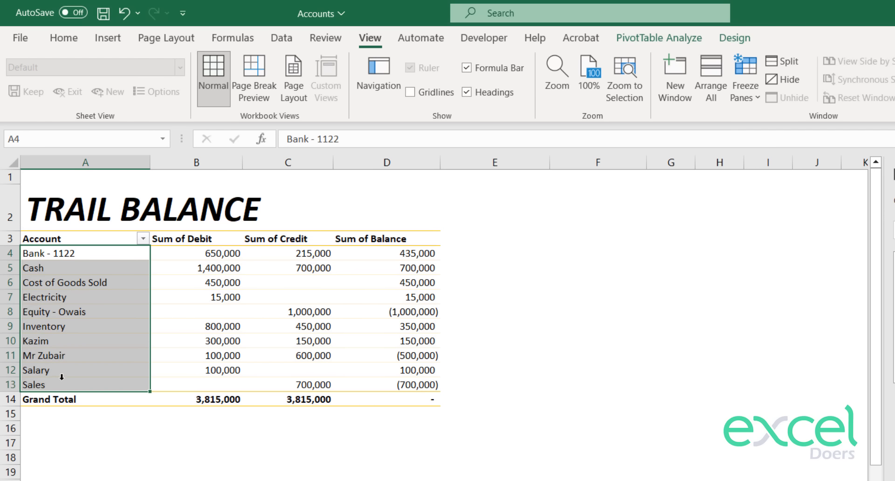
pyautogui.click(93, 428)
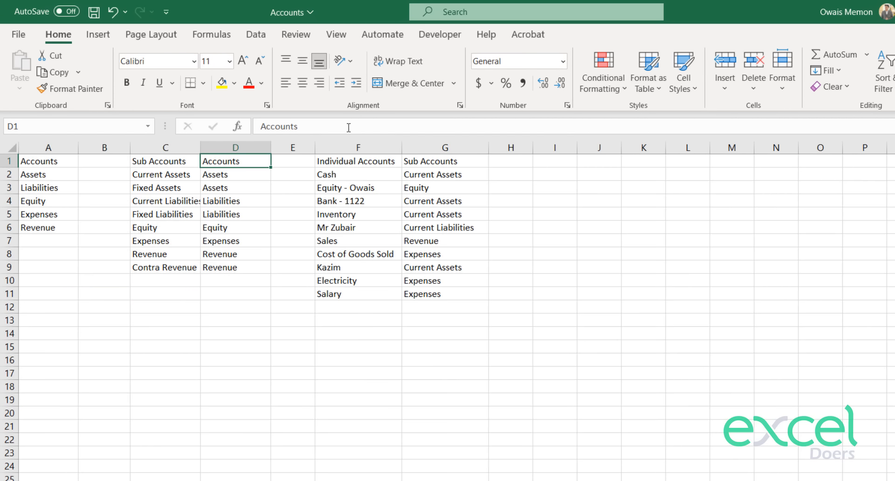
pyautogui.moveTo(425, 174); pyautogui.dragTo(426, 228)
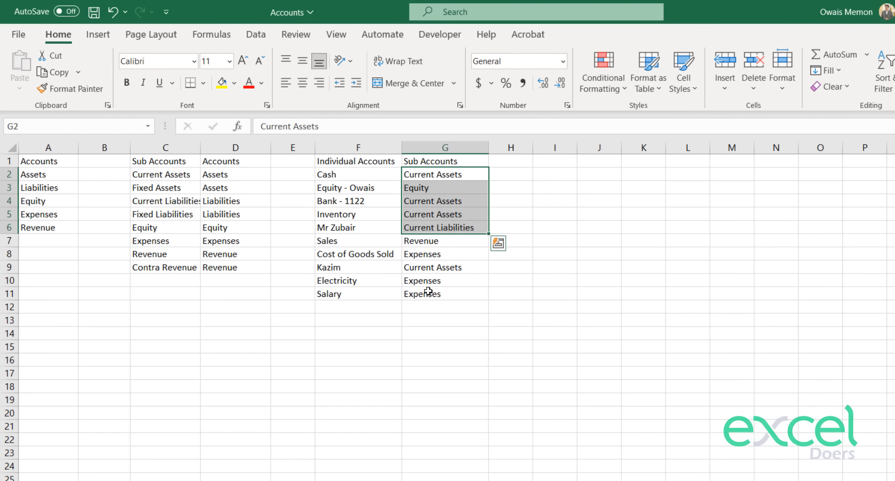
pyautogui.moveTo(428, 291); pyautogui.dragTo(425, 162)
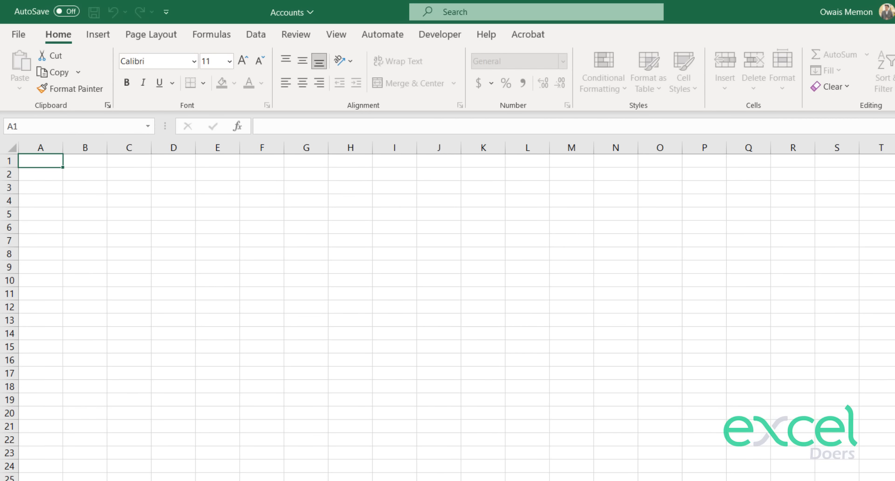
# Name the new blank sheet Income Statement.
pyautogui.press('Return')
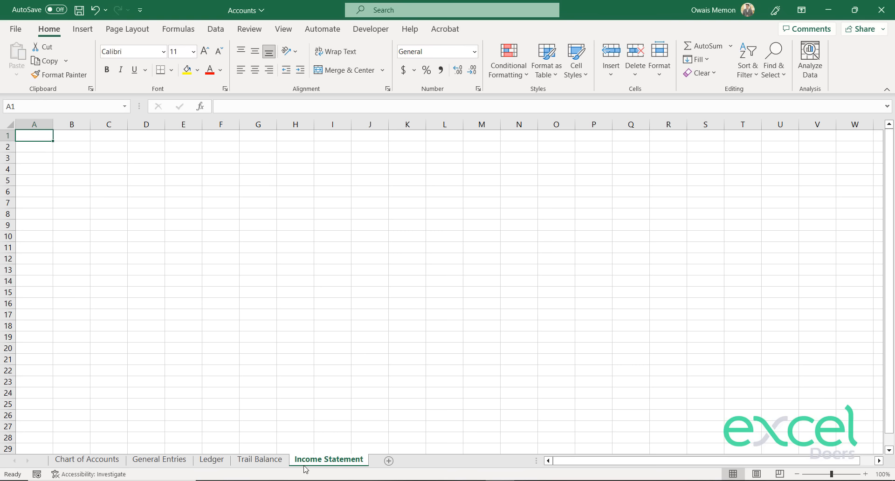
# Merge and center A1:H1 on the Income Statement sheet and enter EXCEL DOERS LTD as the company heading.
pyautogui.hotkey('shift', 'Right')
pyautogui.hotkey('shift', 'Right')
pyautogui.hotkey('shift', 'Right')
pyautogui.hotkey('shift', 'Right')
pyautogui.hotkey('shift', 'Right')
pyautogui.hotkey('shift', 'Right')
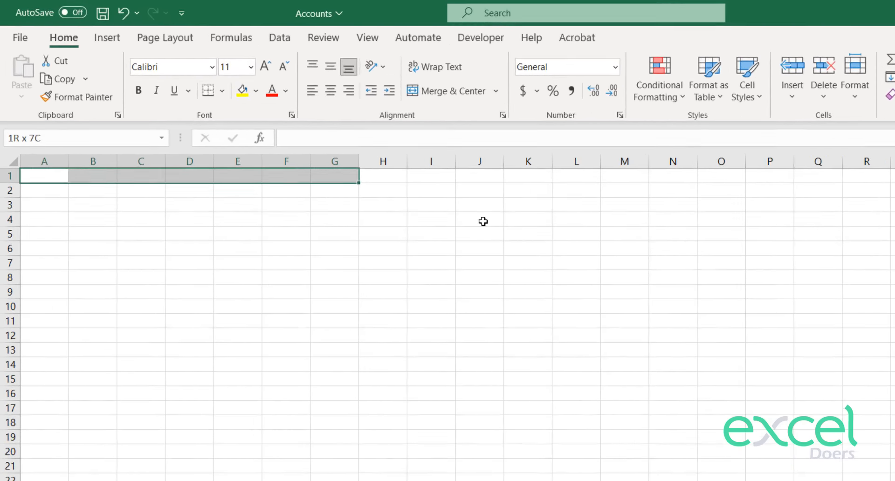
pyautogui.hotkey('shift', 'Right')
pyautogui.click(364, 71)
pyautogui.write('E')
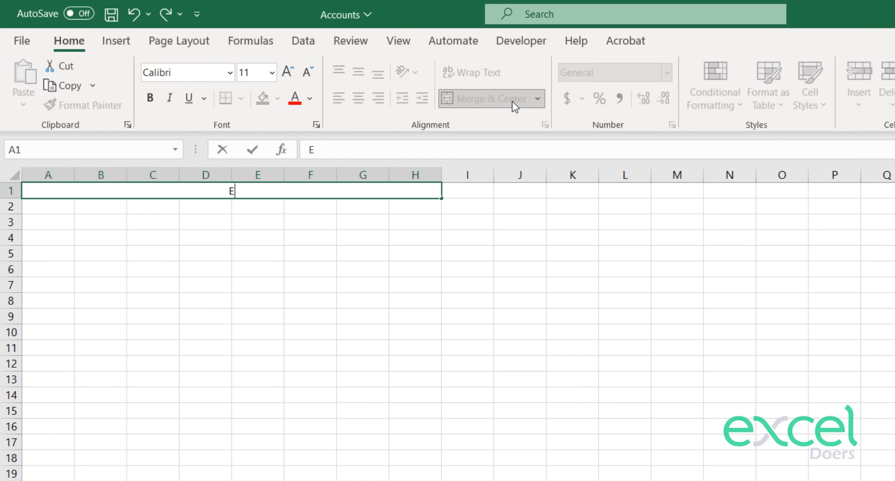
pyautogui.write('XCEL DOERS LTD')
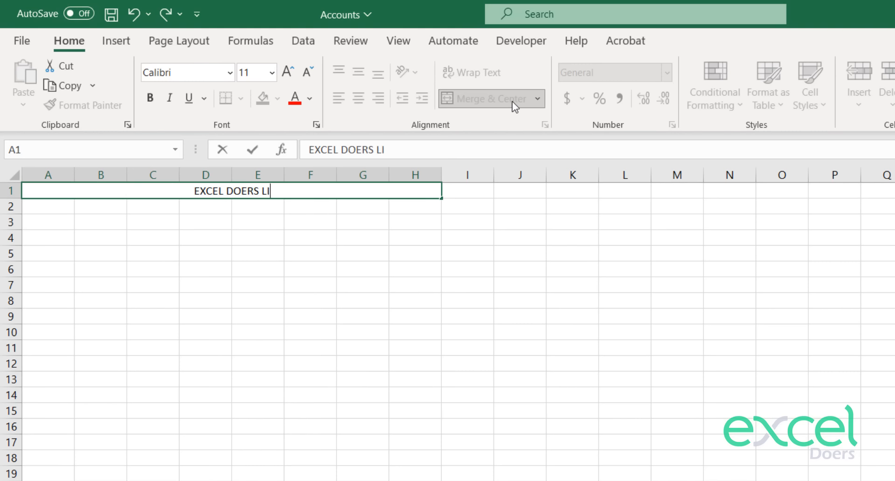
pyautogui.press('Return')
# Make the EXCEL DOERS LTD heading bold and increase its font size by several increments.
pyautogui.press('Up')
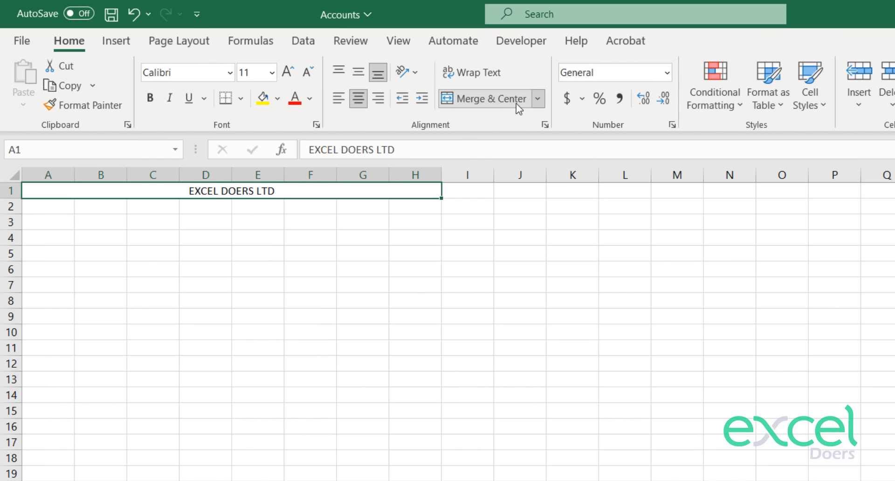
pyautogui.click(150, 97)
pyautogui.click(291, 69)
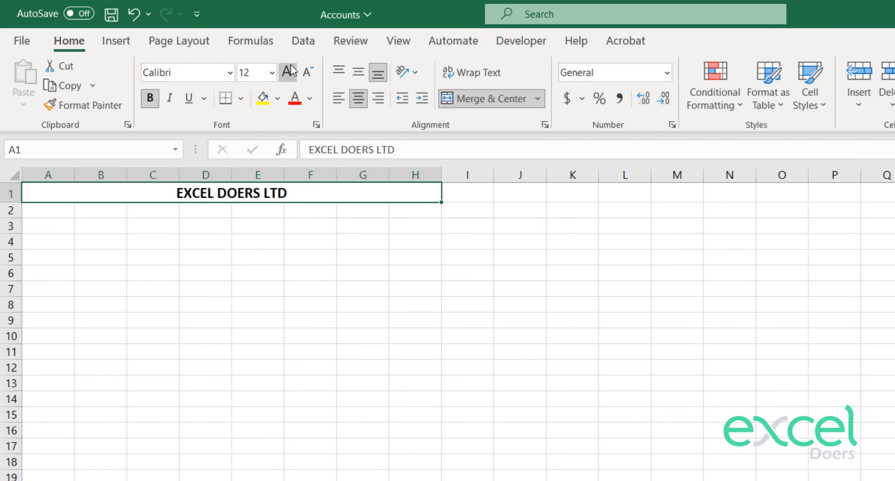
pyautogui.click(291, 70)
pyautogui.click(291, 70)
pyautogui.click(291, 70)
pyautogui.click(290, 70)
# Merge and center A2:H2 and enter the statement title INCOME STATEMENT.
pyautogui.press('Down')
pyautogui.hotkey('shift', 'Right')
pyautogui.hotkey('shift', 'Right')
pyautogui.hotkey('shift', 'Right')
pyautogui.hotkey('shift', 'Right')
pyautogui.hotkey('shift', 'Right')
pyautogui.hotkey('shift', 'Right')
pyautogui.hotkey('shift', 'Right')
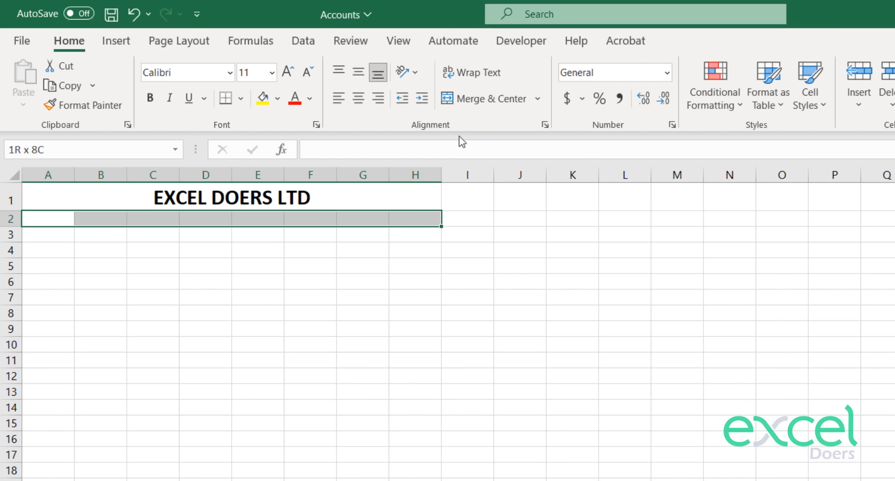
pyautogui.click(476, 102)
pyautogui.write('INCOME STATEMENT')
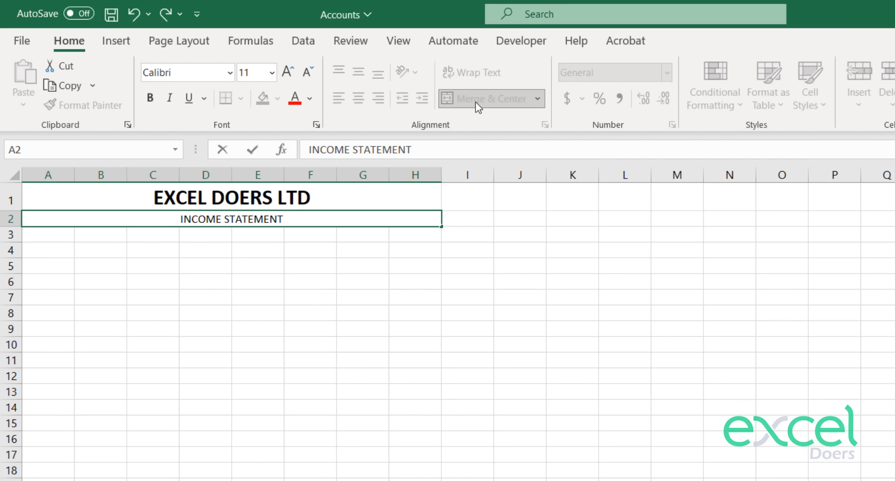
pyautogui.press('Return')
# Make the INCOME STATEMENT title bold and italic and increase its font size by two increments.
pyautogui.press('Up')
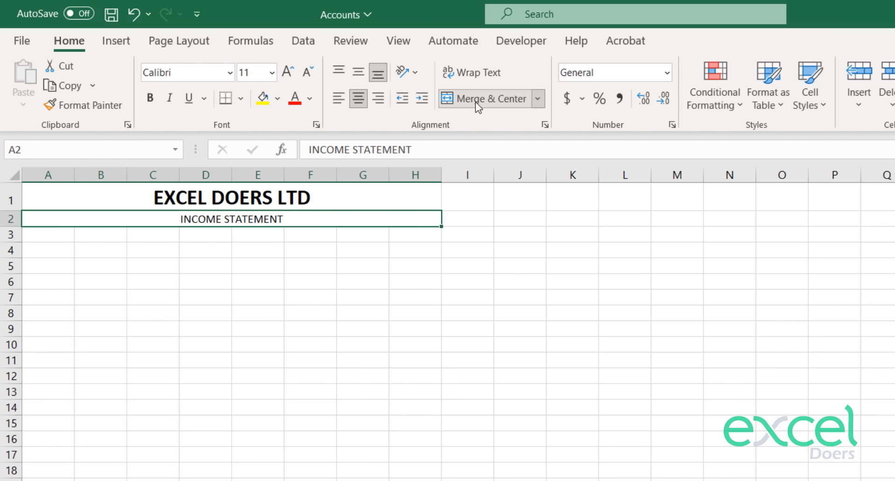
pyautogui.click(145, 99)
pyautogui.click(170, 99)
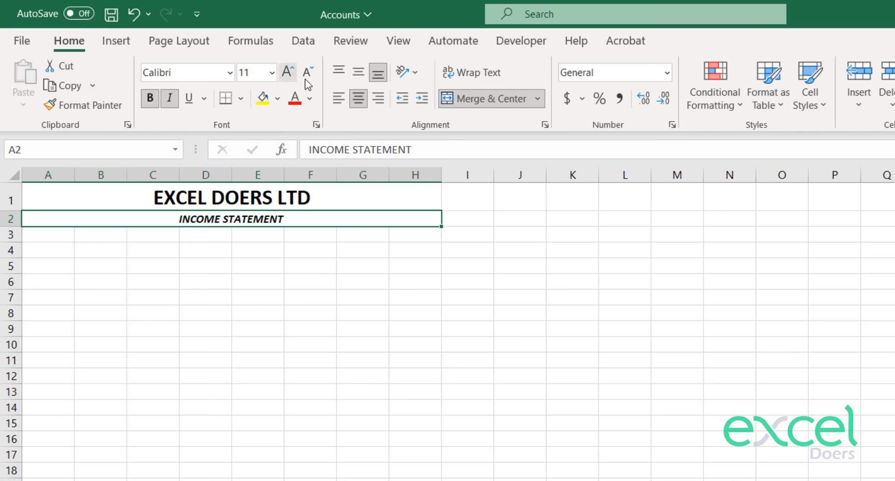
pyautogui.click(289, 74)
pyautogui.click(289, 74)
# Merge and center A3:H3 on the Income Statement sheet.
pyautogui.press('Down')
pyautogui.hotkey('shift', 'Right')
pyautogui.hotkey('shift', 'Right')
pyautogui.hotkey('shift', 'Right')
pyautogui.hotkey('shift', 'Right')
pyautogui.hotkey('shift', 'Right')
pyautogui.hotkey('shift', 'Right')
pyautogui.hotkey('shift', 'Right')
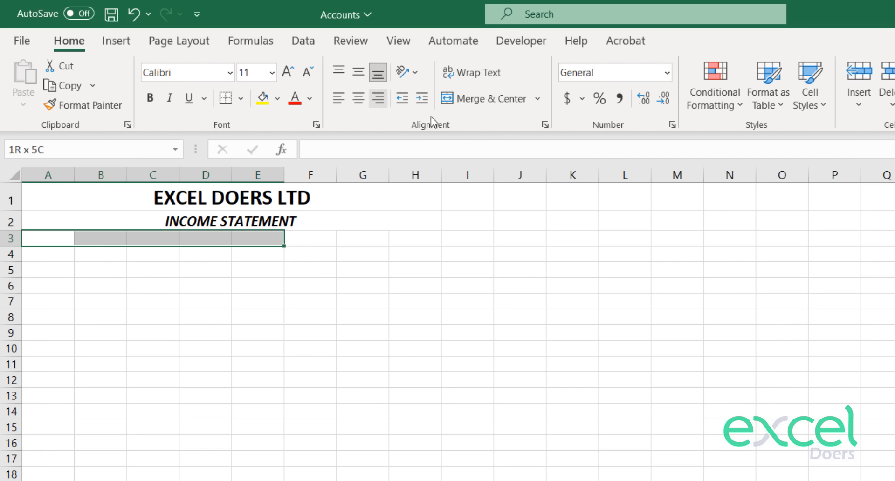
pyautogui.click(463, 100)
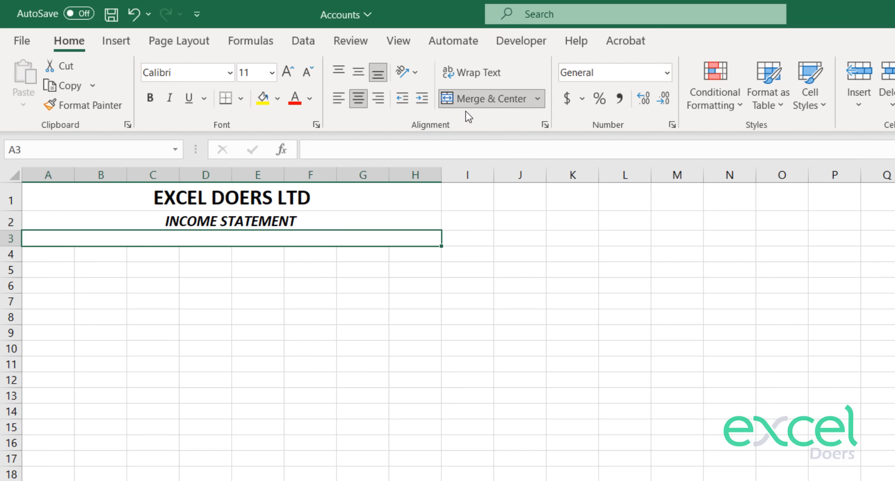
# Enter the period line "for the Period 1st Jan 2022 to 31 Mar 2022" in the merged row 3.
pyautogui.write('for the Period')
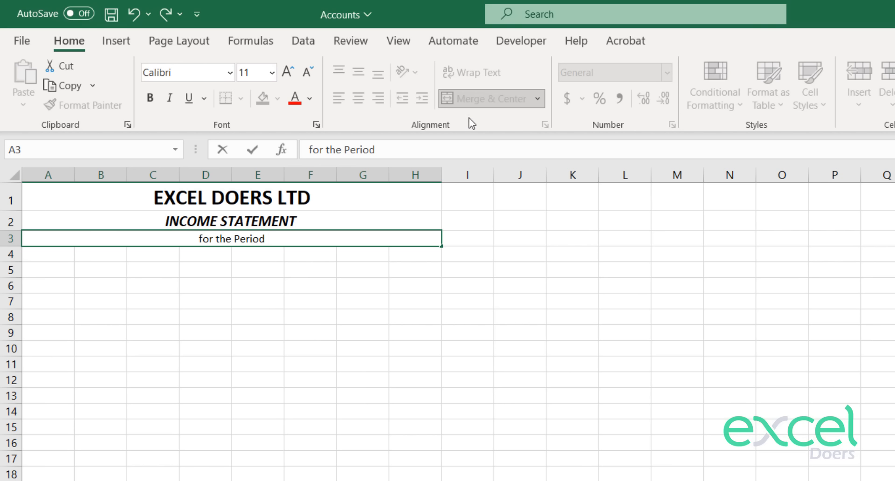
pyautogui.write('1s')
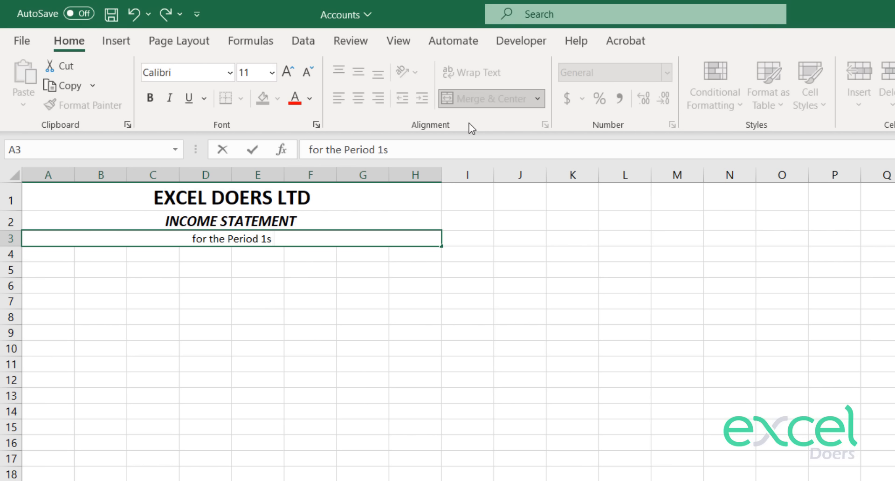
pyautogui.write('t Jan 2022')
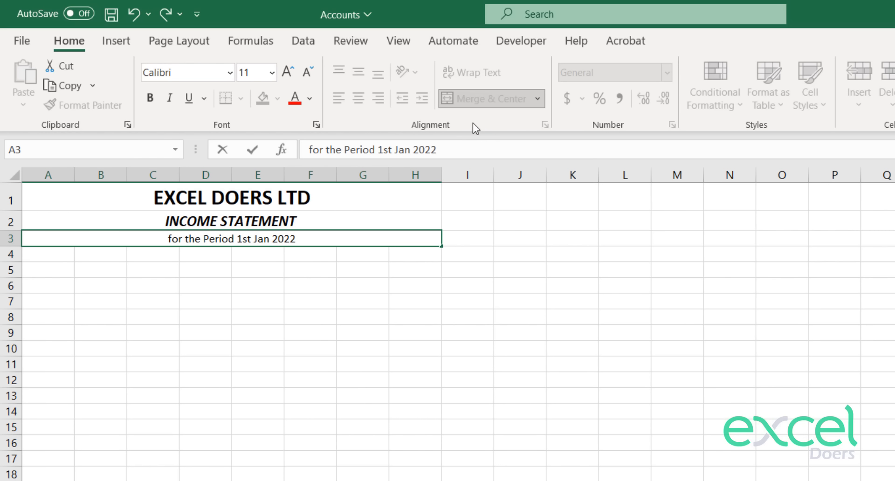
pyautogui.write(' to 31')
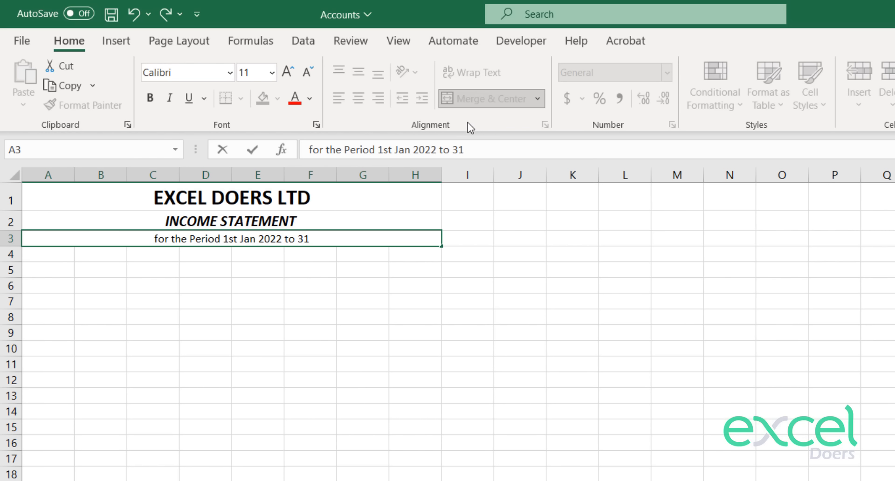
pyautogui.write(' Mar @02')
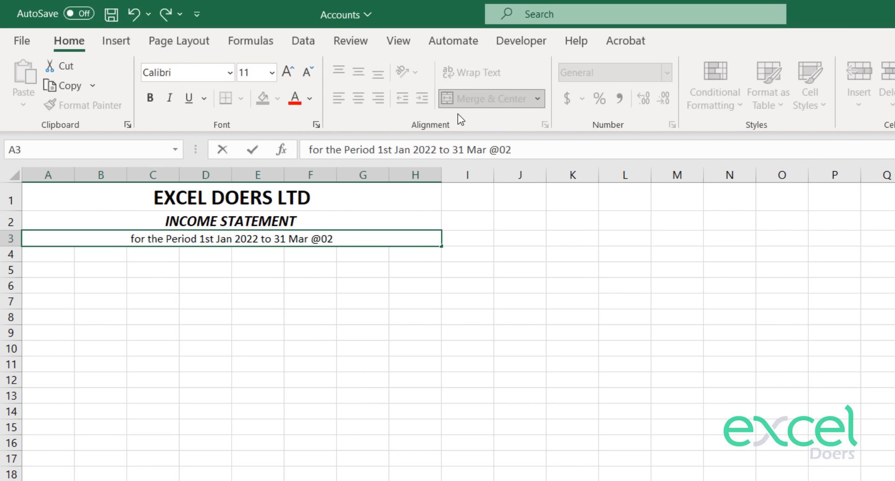
pyautogui.press('BackSpace')
pyautogui.press('BackSpace')
pyautogui.press('BackSpace')
pyautogui.write('2022')
pyautogui.press('Return')
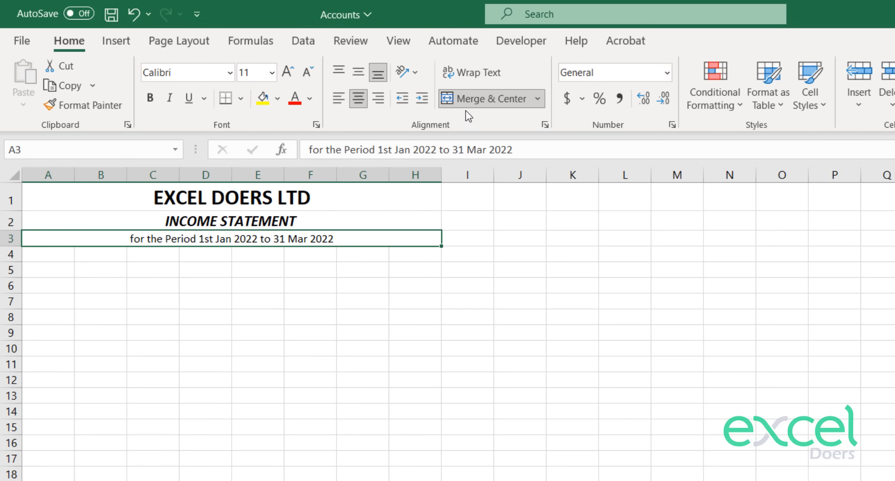
# Make the period line bold, italic and size 12, and increase the INCOME STATEMENT title's font size by one increment.
pyautogui.click(153, 96)
pyautogui.click(169, 98)
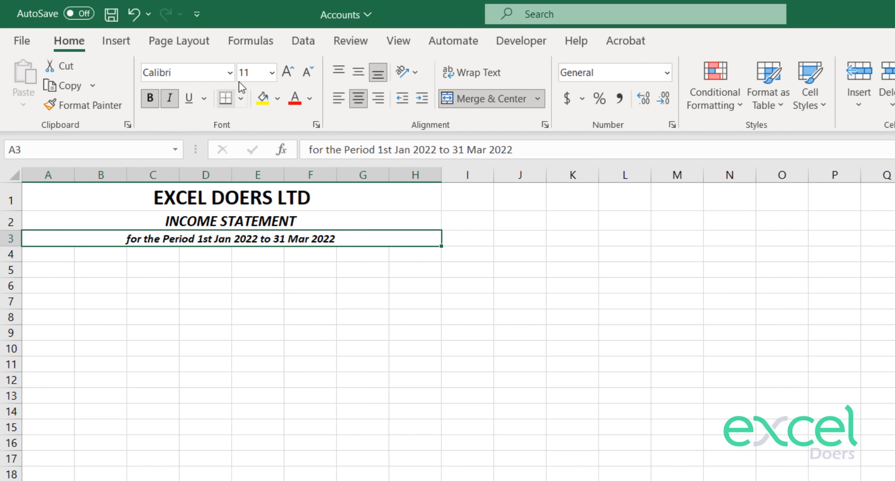
pyautogui.click(286, 77)
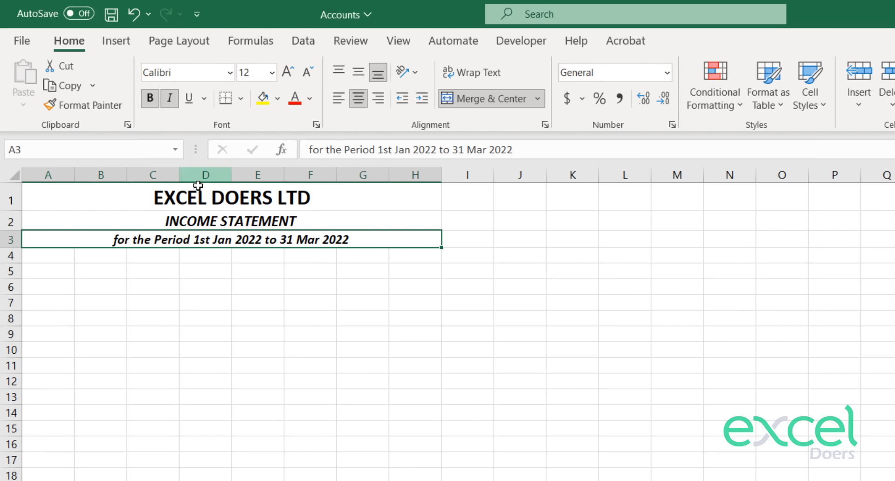
pyautogui.click(206, 223)
pyautogui.click(281, 80)
pyautogui.click(243, 322)
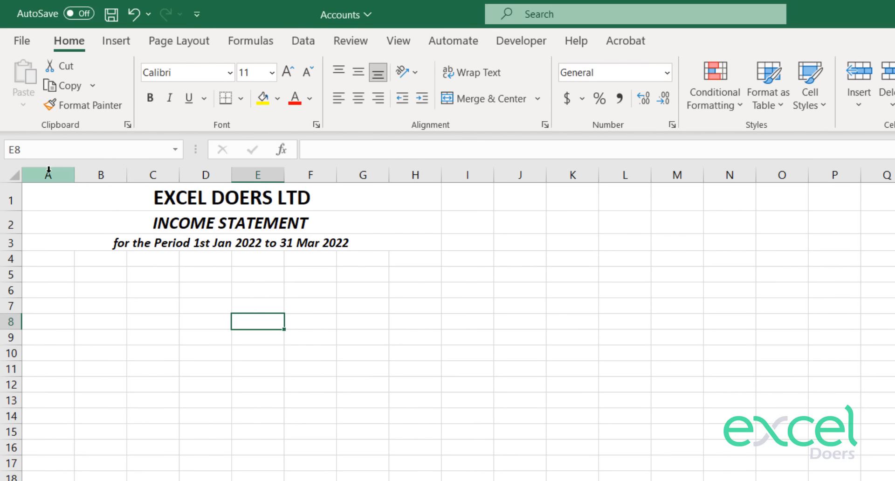
# On the trial balance sheet, start a VLOOKUP formula in F4 with account cell A4 as the lookup value.
pyautogui.hotkey('ctrl', 'pageup')
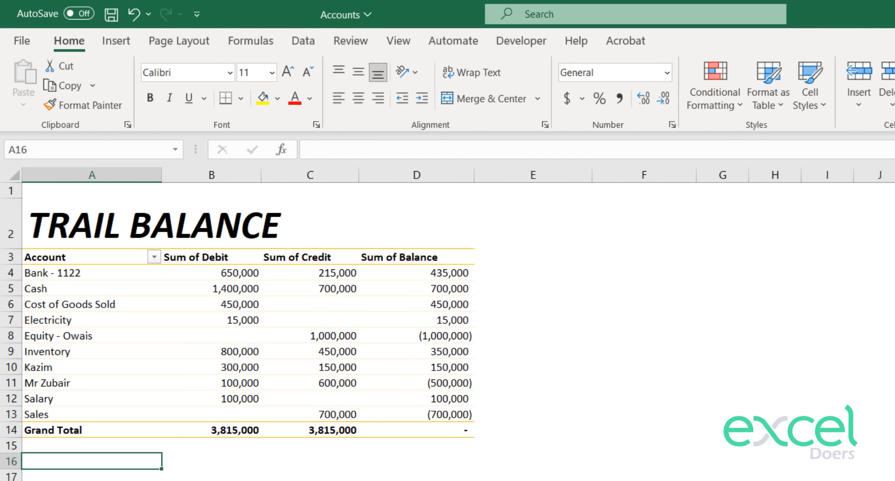
pyautogui.click(132, 368)
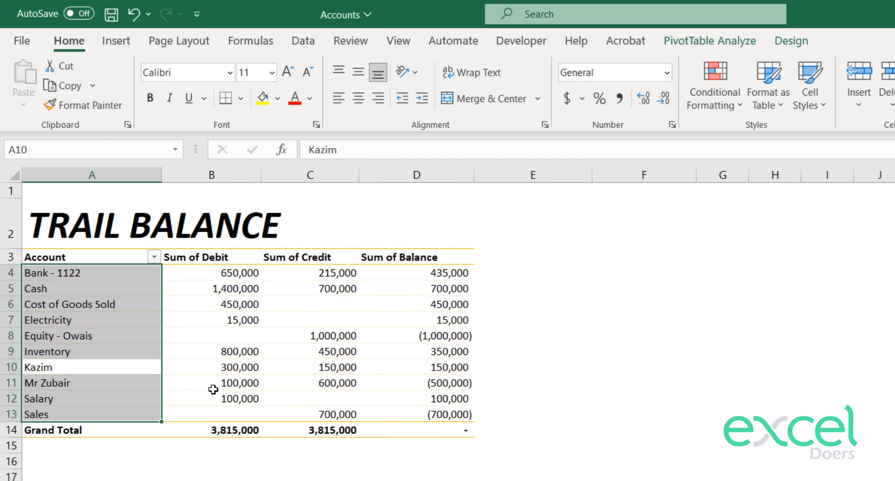
pyautogui.click(374, 476)
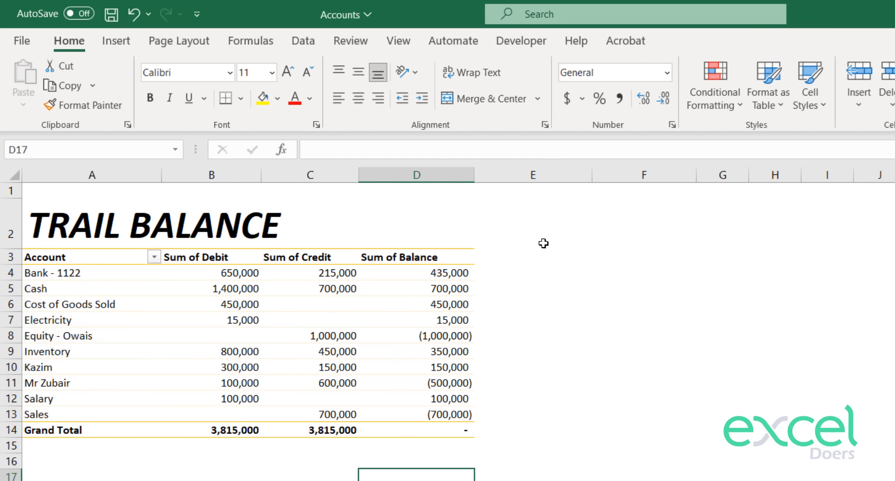
pyautogui.click(543, 271)
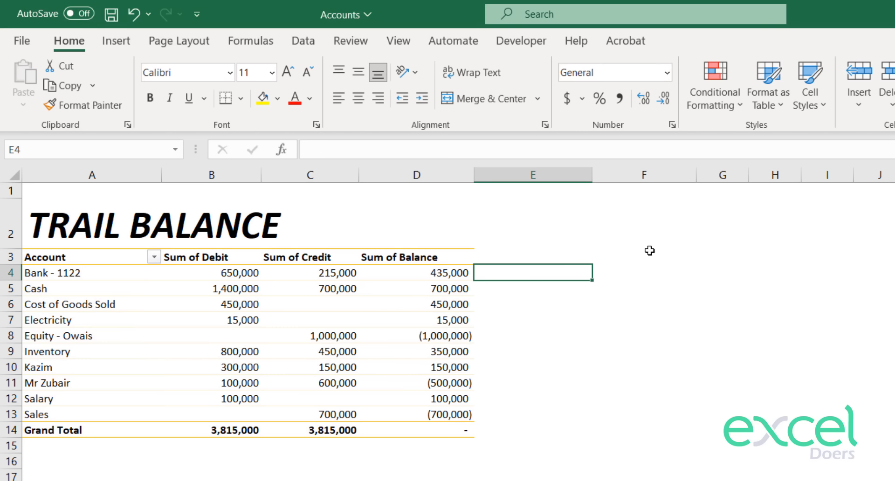
pyautogui.click(633, 270)
pyautogui.write('=')
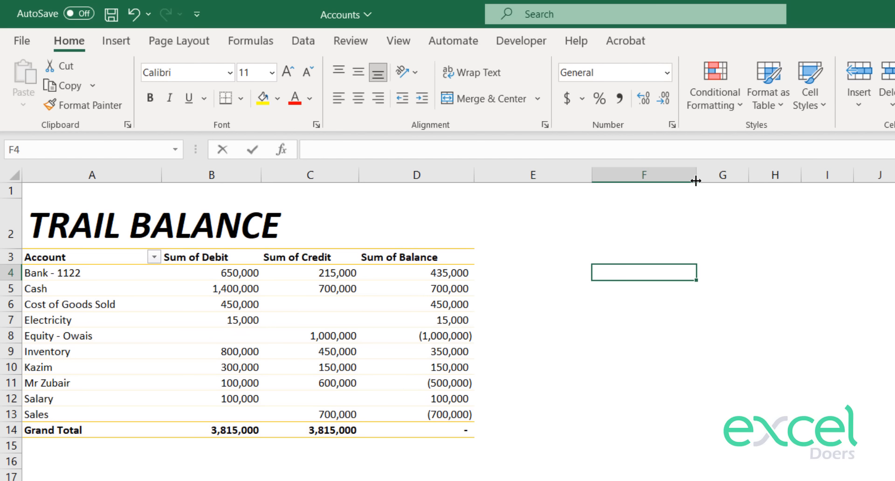
pyautogui.write('v')
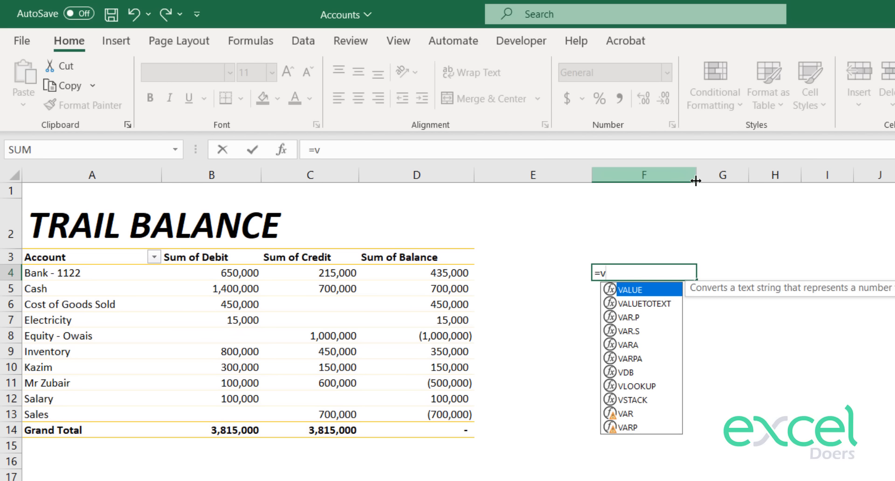
pyautogui.write('l')
pyautogui.press('Tab')
pyautogui.press('Left')
pyautogui.press('Left')
pyautogui.press('Left')
pyautogui.press('Left')
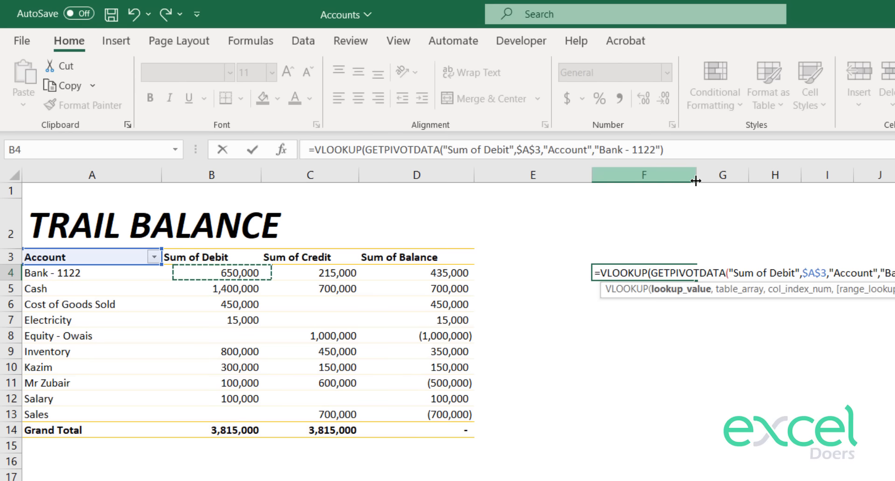
pyautogui.press('Left')
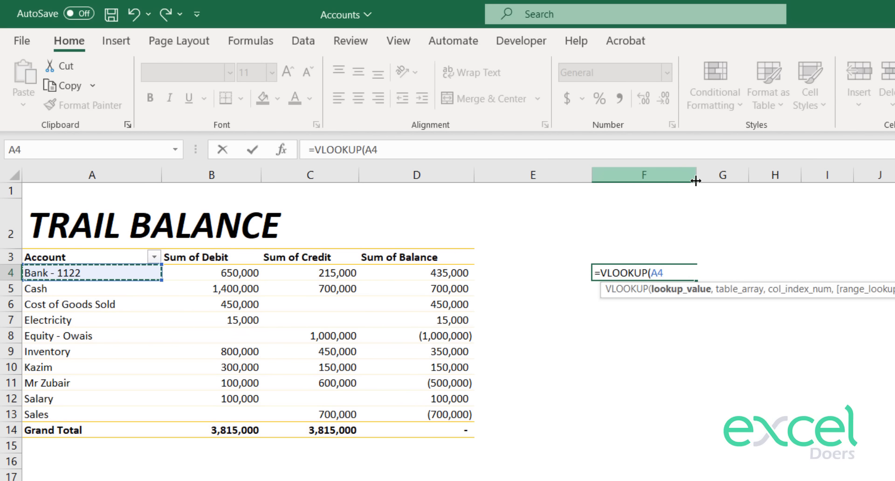
pyautogui.write(',')
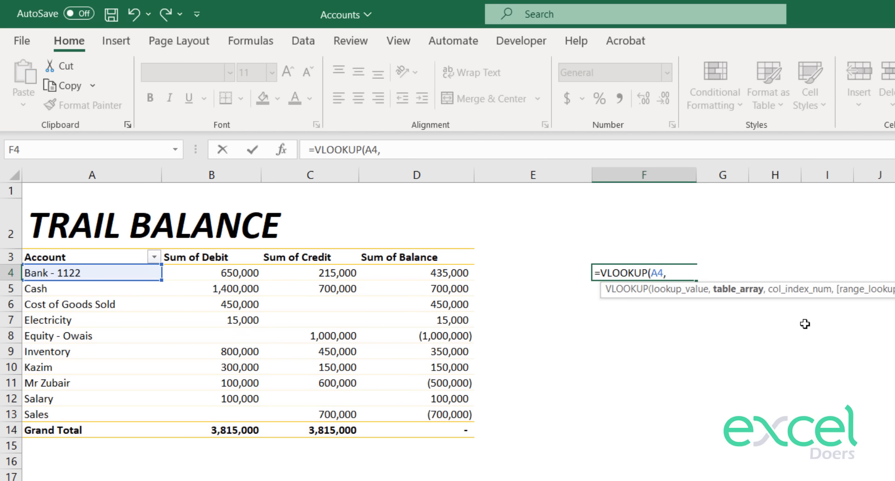
# Complete the VLOOKUP with columns F:G of the Chart of Accounts sheet, column index 2 and exact match 0.
pyautogui.hotkey('ctrl', 'pagedown')
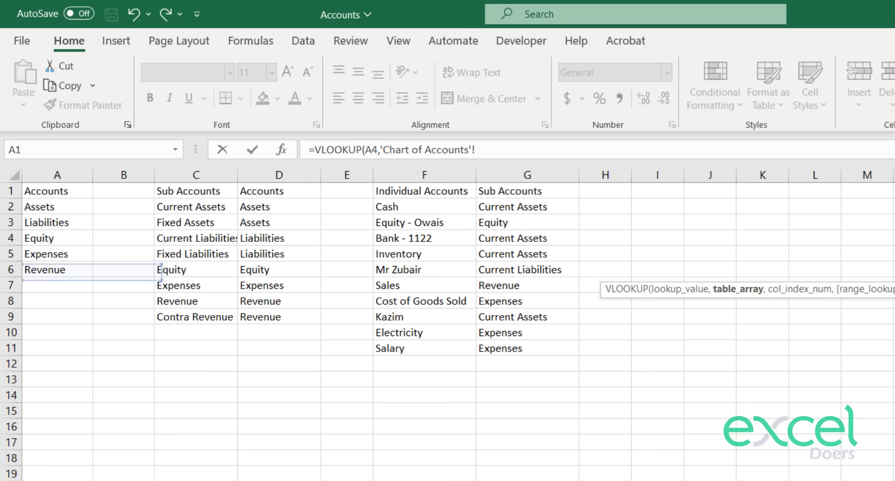
pyautogui.moveTo(449, 175); pyautogui.dragTo(505, 179)
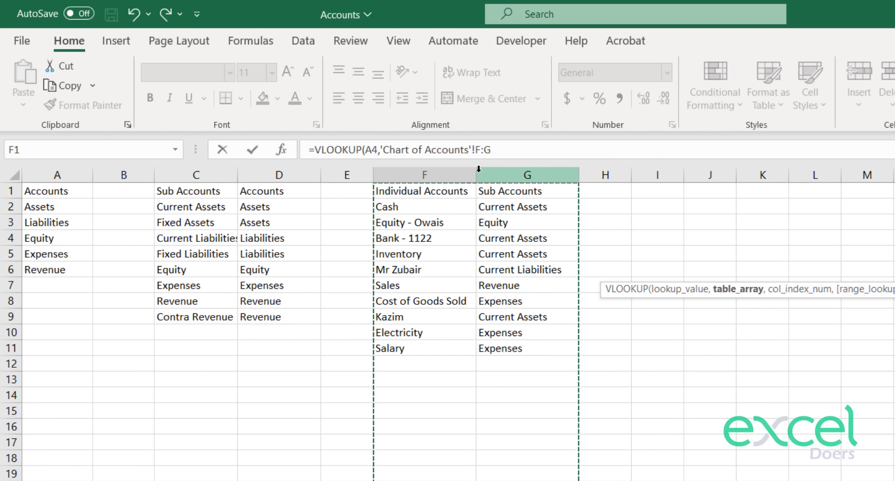
pyautogui.write(',2,')
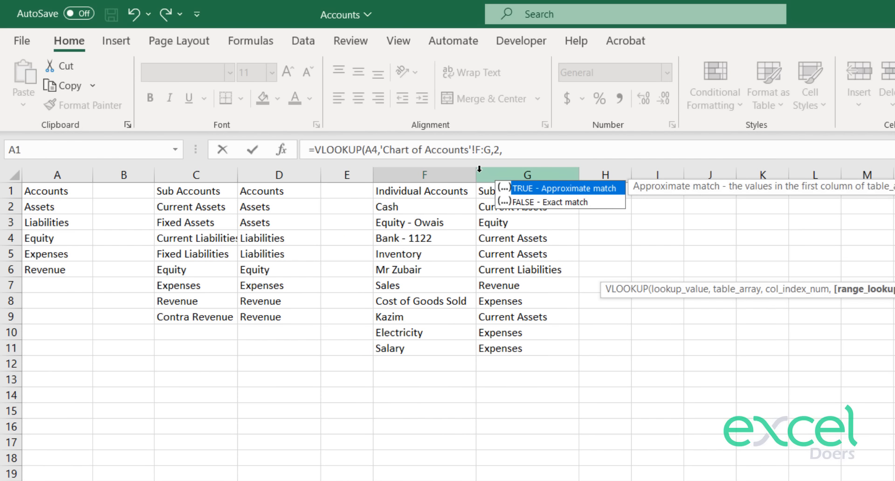
pyautogui.write('0)')
pyautogui.press('Return')
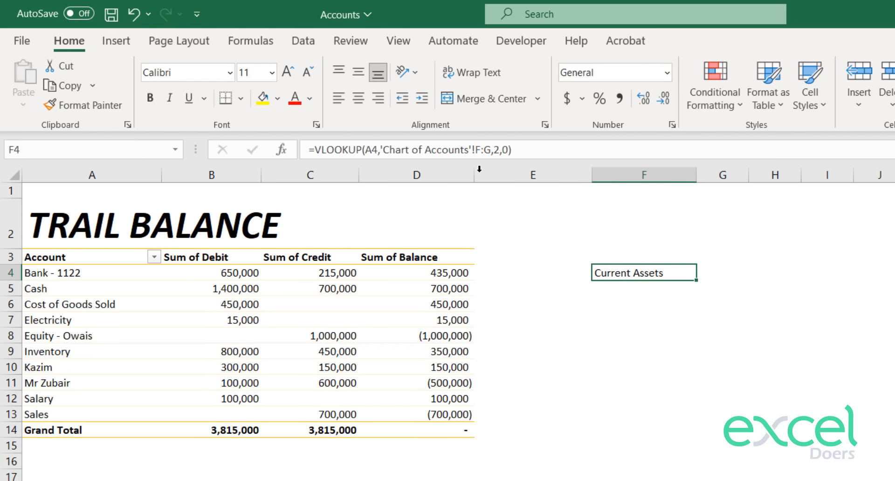
# Copy the VLOOKUP formula from F4 into F5:F13 for the remaining trial balance accounts.
pyautogui.hotkey('ctrl', 'c')
pyautogui.press('Down')
pyautogui.hotkey('shift', 'Down')
pyautogui.hotkey('shift', 'Down')
pyautogui.hotkey('shift', 'Down')
pyautogui.hotkey('shift', 'Down')
pyautogui.hotkey('shift', 'Down')
pyautogui.hotkey('shift', 'Down')
pyautogui.hotkey('shift', 'Down')
pyautogui.hotkey('shift', 'Down')
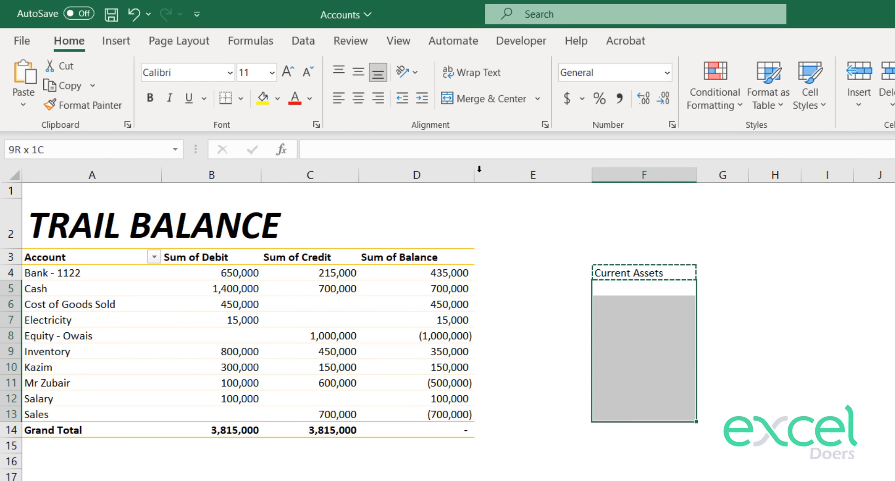
pyautogui.hotkey('ctrl', 'v')
pyautogui.press('Right')
pyautogui.press('Up')
pyautogui.press('Escape')
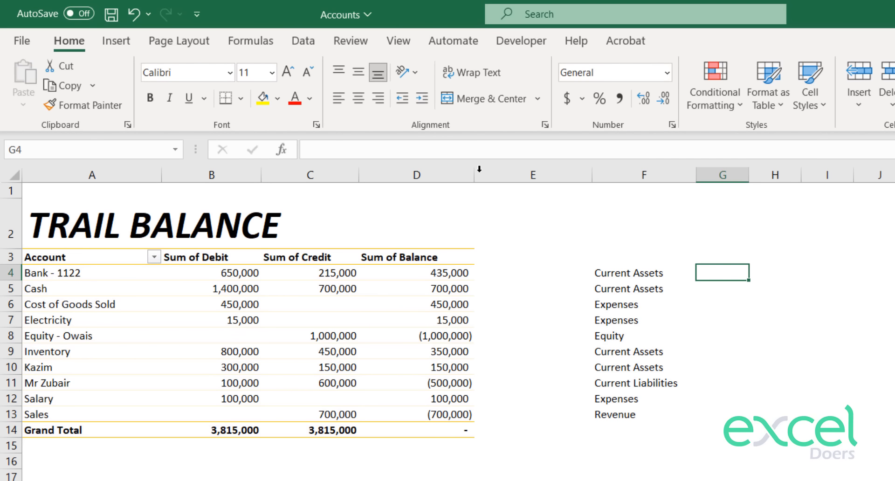
# Select the sub account classifications in column F from F4 downward to review them against the trial balance accounts.
pyautogui.press('Up')
pyautogui.press('Left')
pyautogui.press('Down')
pyautogui.hotkey('shift', 'Down')
pyautogui.hotkey('shift', 'Down')
pyautogui.hotkey('shift', 'Down')
pyautogui.hotkey('shift', 'Down')
pyautogui.hotkey('shift', 'Down')
pyautogui.hotkey('shift', 'Down')
pyautogui.hotkey('shift', 'Down')
pyautogui.hotkey('shift', 'Down')
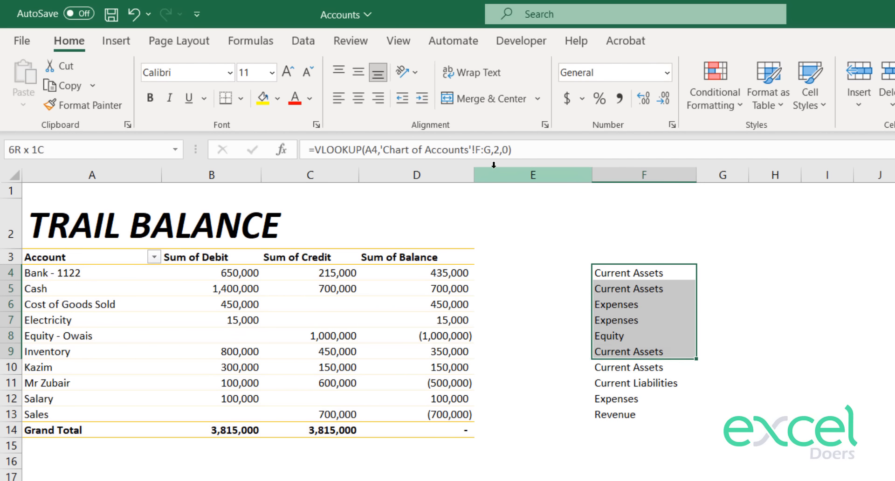
pyautogui.hotkey('shift', 'Down')
pyautogui.press('Right')
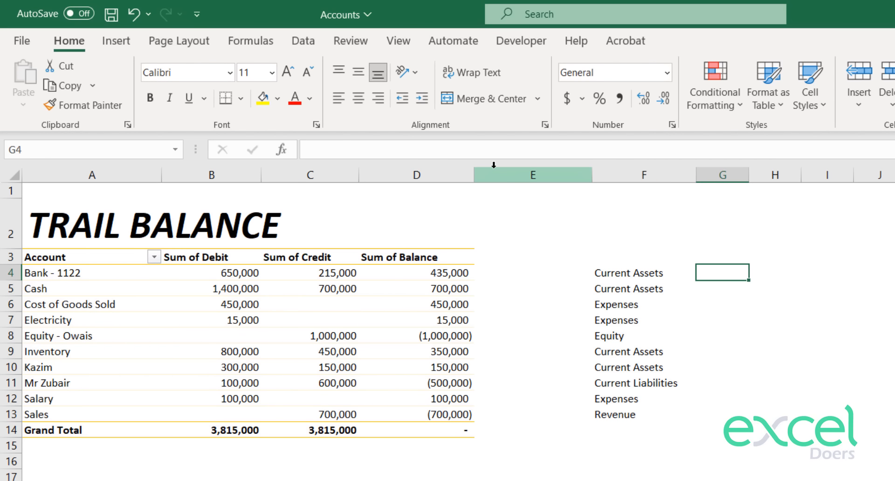
# On the Chart of Accounts sheet, widen column C so the sub account names fit.
pyautogui.hotkey('ctrl', 'pagedown')
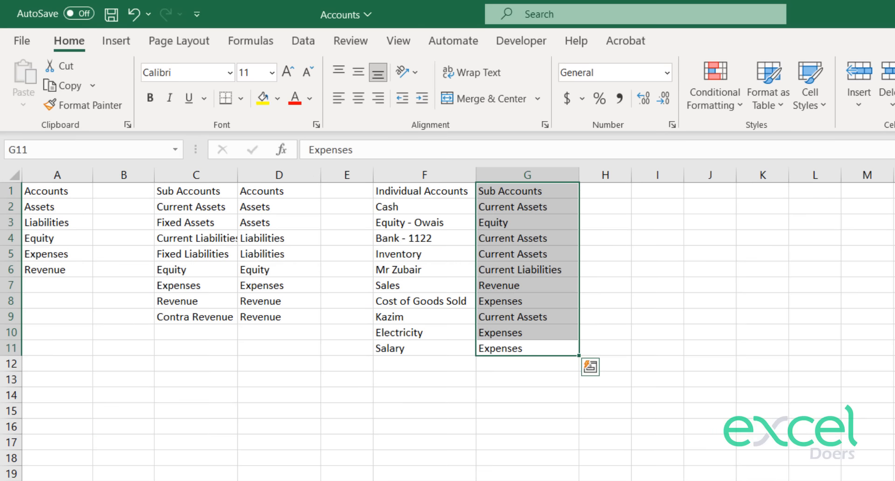
pyautogui.click(308, 360)
pyautogui.moveTo(237, 175); pyautogui.dragTo(243, 175)
# Insert a new blank column at E, directly after the Accounts column of the sub accounts table.
pyautogui.click(352, 175)
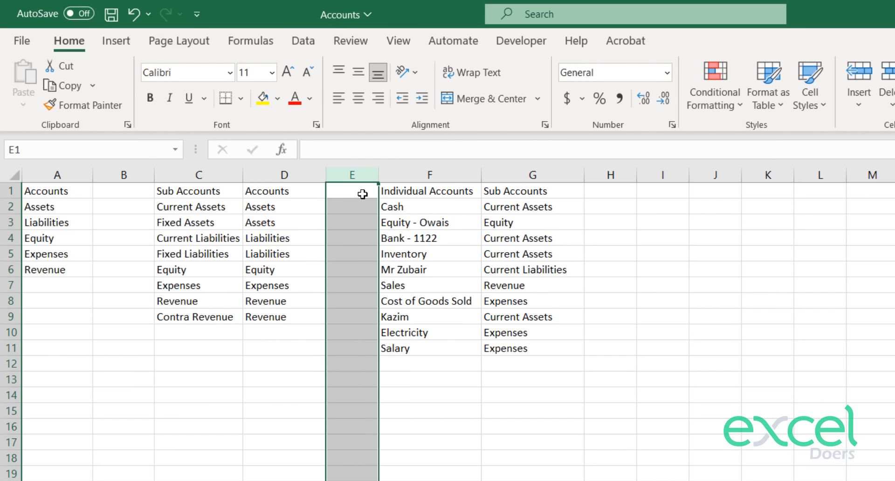
pyautogui.press('Left')
pyautogui.press('Left')
pyautogui.press('Left')
pyautogui.press('Right')
pyautogui.press('Right')
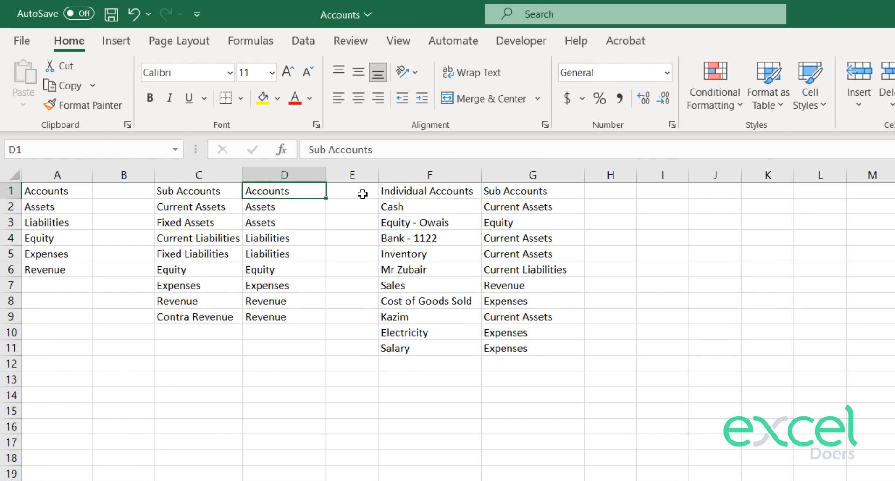
pyautogui.press('Right')
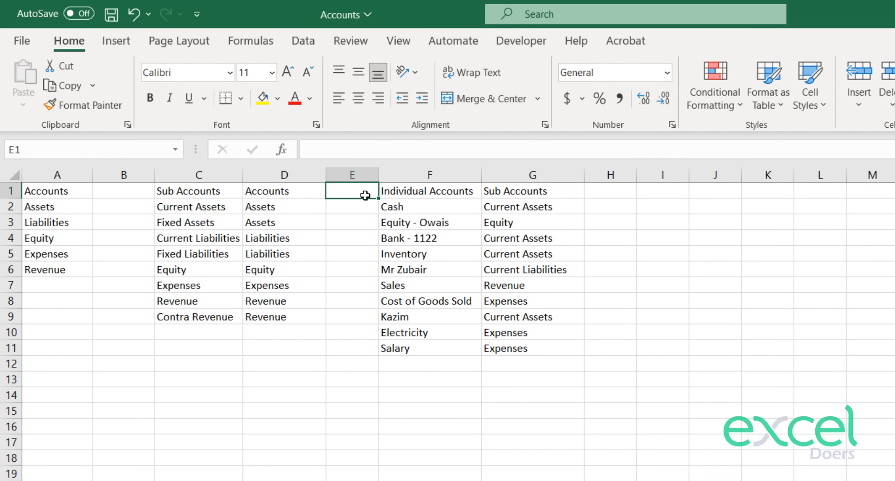
pyautogui.hotkey('ctrl', 'space')
pyautogui.hotkey('ctrl', 'shift', '+')
# Add the heading "Financial Statement" in E1 of the Chart of Accounts sheet.
pyautogui.click(365, 195)
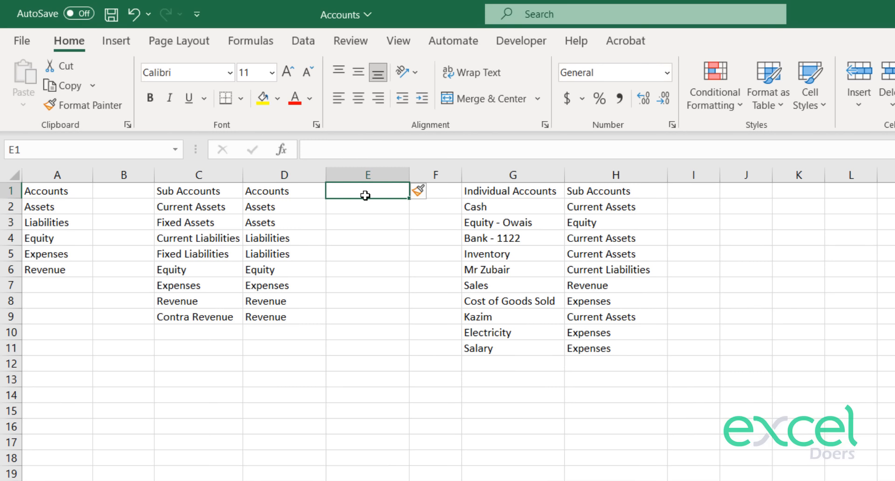
pyautogui.write('Fi')
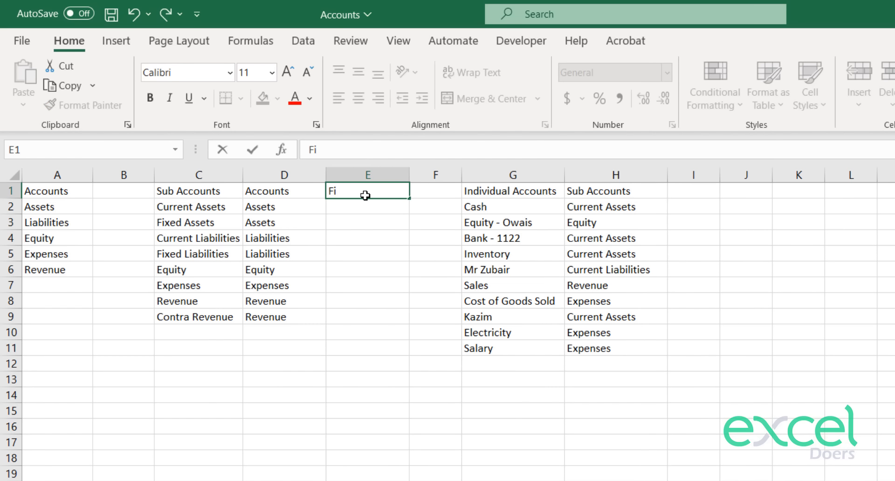
pyautogui.write('nancial Statement')
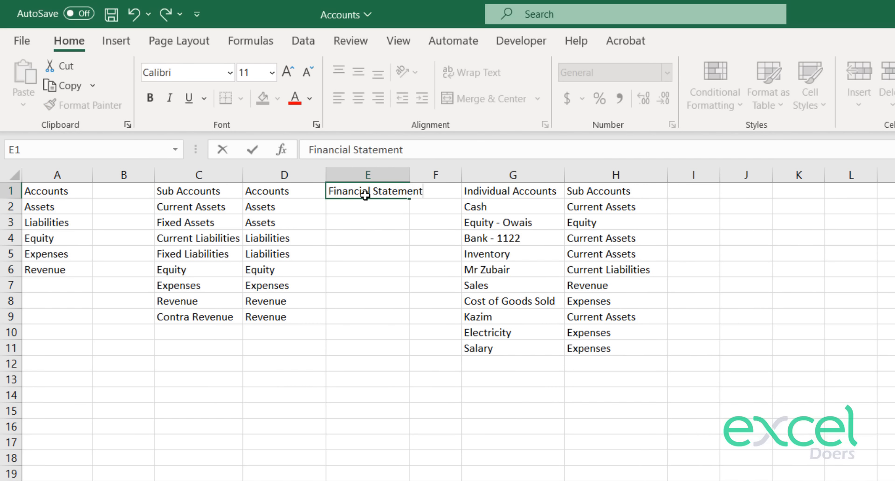
pyautogui.press('Return')
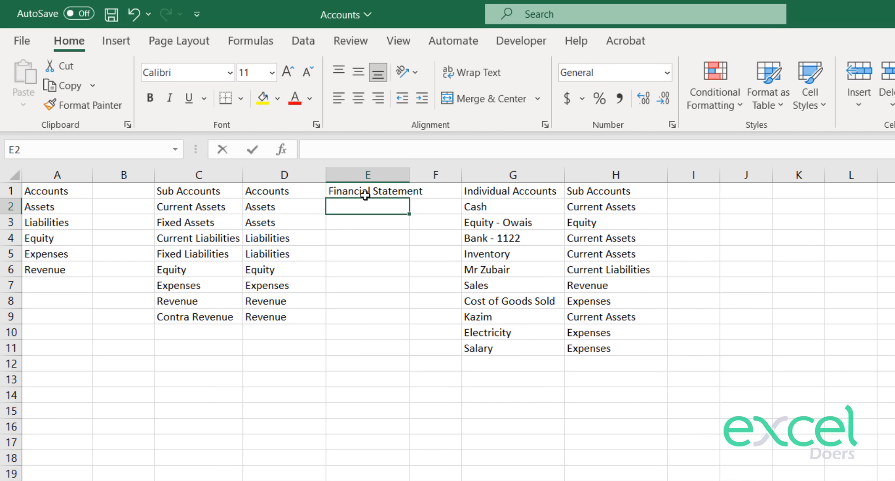
# Enter "Balance Sheet" in E2 and copy it down through E6 for the asset, liability and equity sub accounts.
pyautogui.write('Balance Sheet')
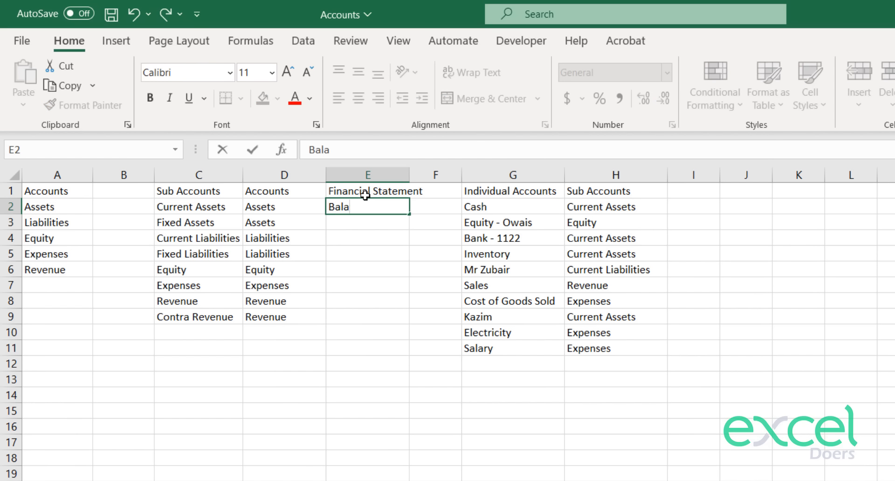
pyautogui.hotkey('ctrl', 'Return')
pyautogui.hotkey('ctrl', 'c')
pyautogui.press('Down')
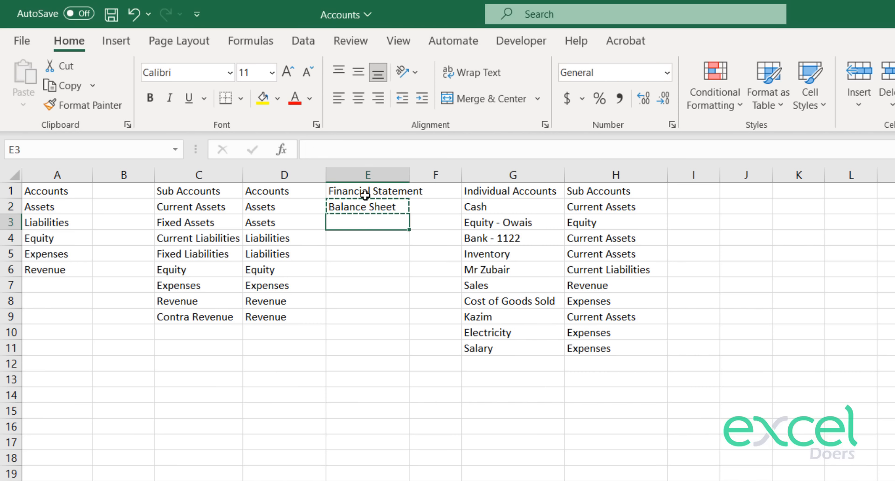
pyautogui.hotkey('ctrl', 'v')
pyautogui.press('Down')
pyautogui.hotkey('ctrl', 'v')
pyautogui.press('Down')
pyautogui.hotkey('ctrl', 'v')
pyautogui.press('Down')
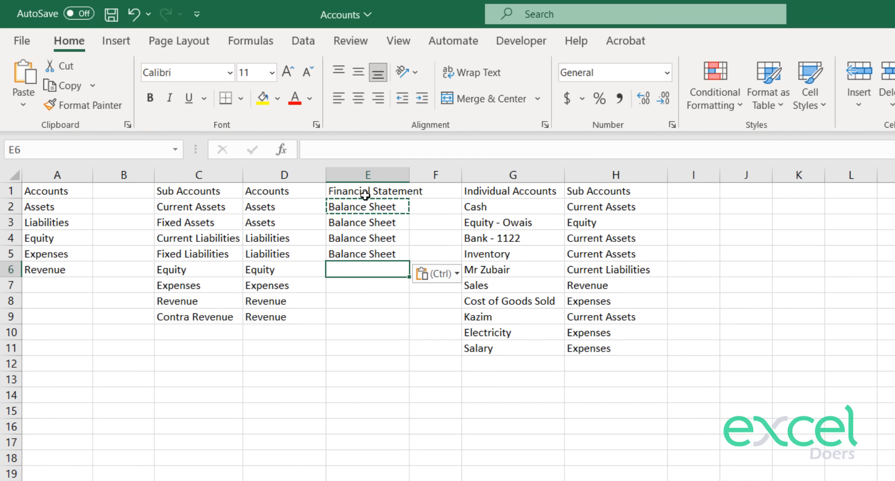
pyautogui.hotkey('ctrl', 'v')
# Enter "Income Statement" in E7 and copy it into E8:E9 for the expense and revenue sub accounts.
pyautogui.press('Down')
pyautogui.write('Income Stateem')
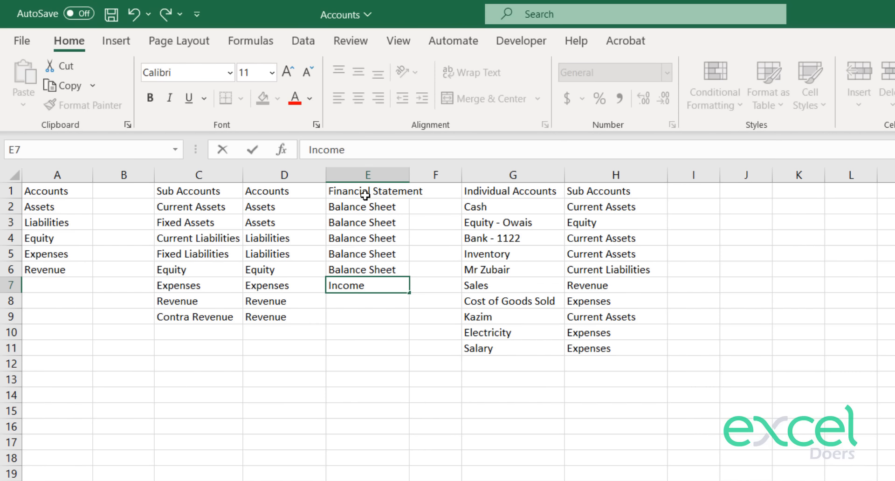
pyautogui.press('BackSpace')
pyautogui.press('BackSpace')
pyautogui.write('ment')
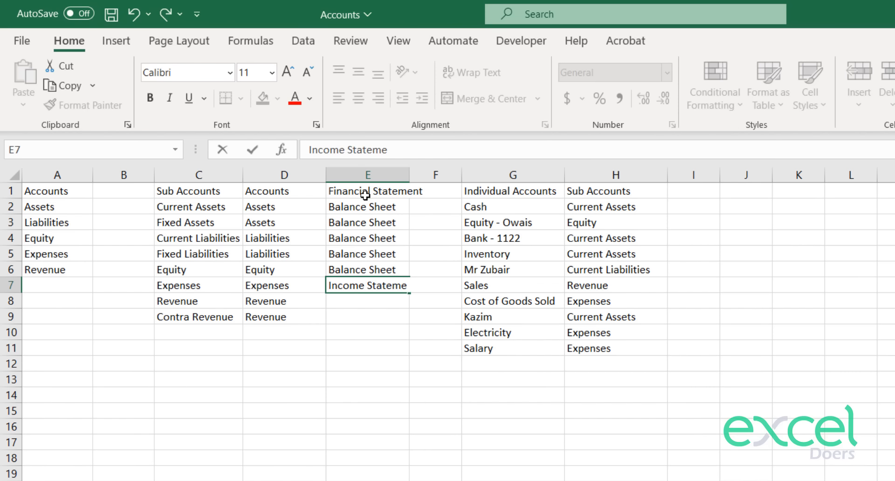
pyautogui.press('Return')
pyautogui.press('Up')
pyautogui.hotkey('ctrl', 'c')
pyautogui.press('Down')
pyautogui.hotkey('ctrl', 'v')
pyautogui.press('Down')
pyautogui.hotkey('ctrl', 'v')
pyautogui.press('Escape')
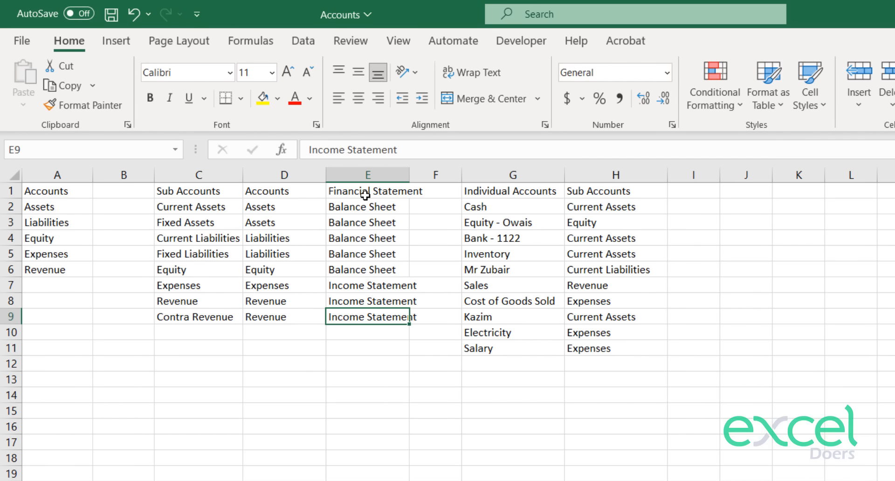
pyautogui.press('Down')
pyautogui.press('Up')
pyautogui.hotkey('ctrl', 'pageup')
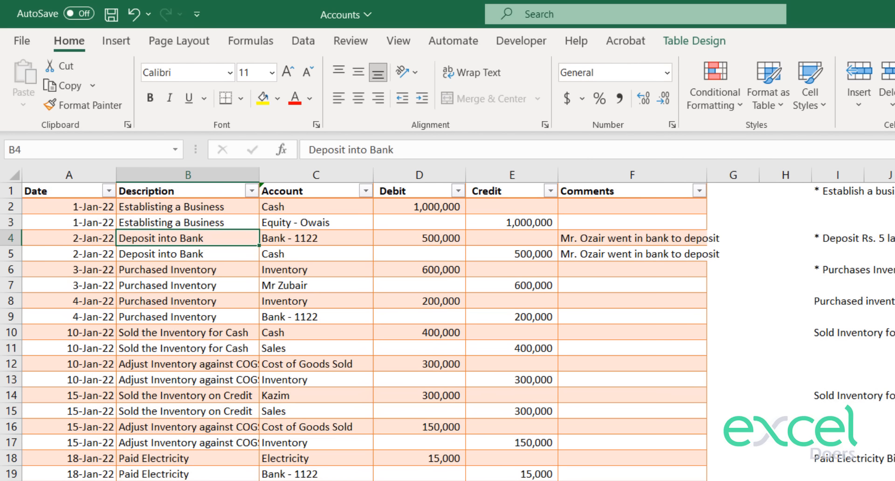
pyautogui.hotkey('ctrl', 'pagedown')
pyautogui.hotkey('ctrl', 'pagedown')
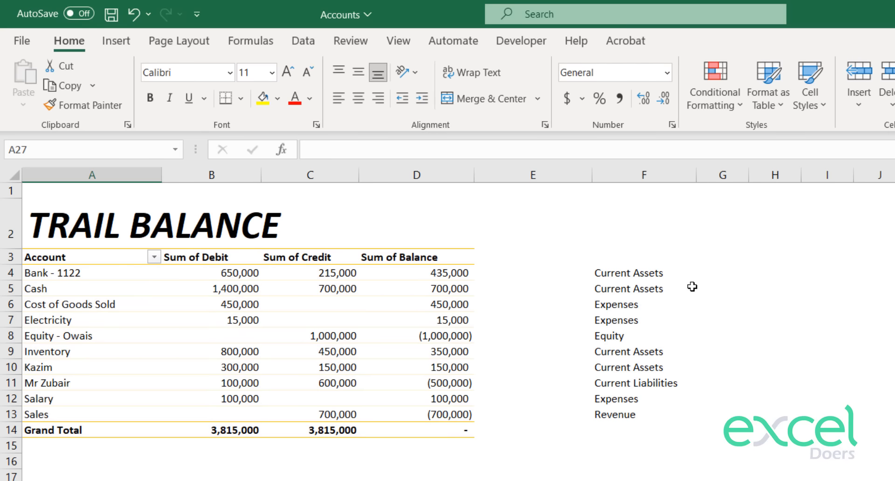
pyautogui.click(719, 277)
pyautogui.write('=vlo')
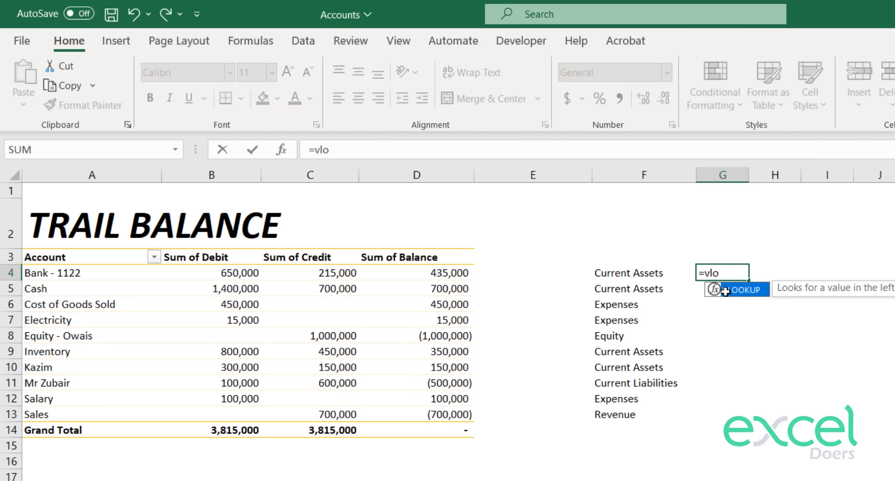
pyautogui.press('Tab')
pyautogui.press('Escape')
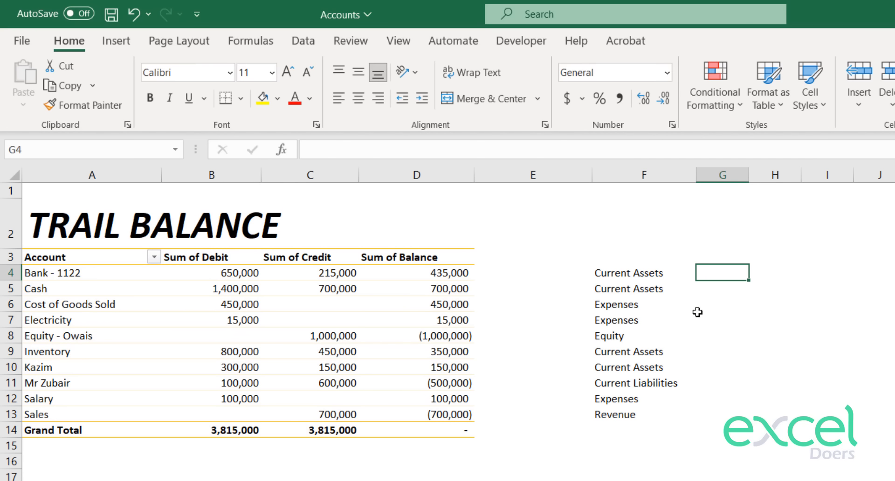
# Check the sub accounts and their financial statements on the Chart of Accounts sheet, and return to the trial balance.
pyautogui.hotkey('ctrl', 'pagedown')
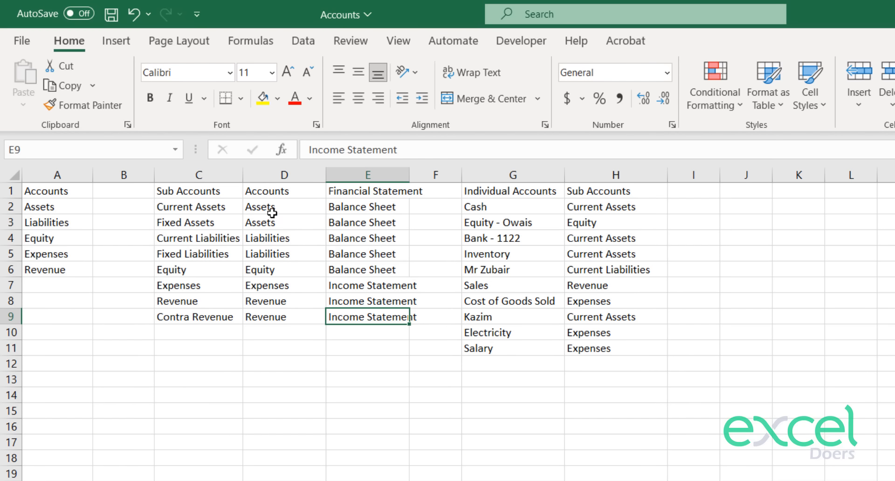
pyautogui.click(368, 219)
pyautogui.click(215, 220)
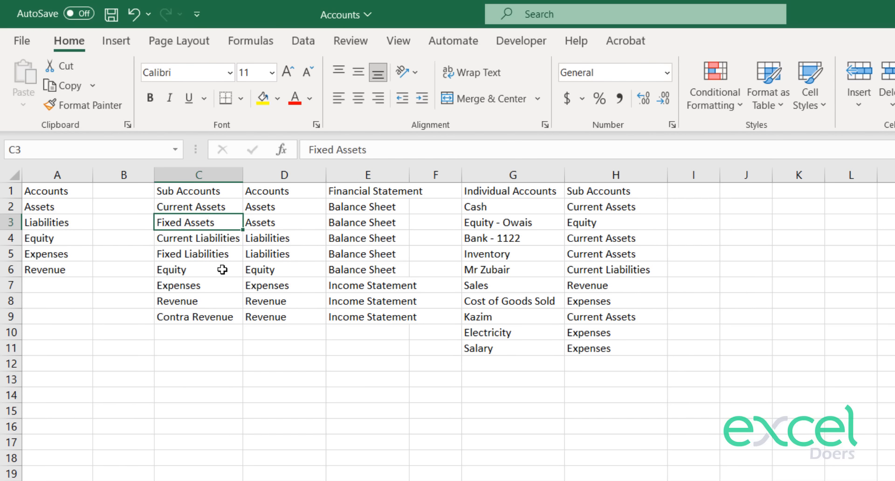
pyautogui.click(512, 480)
pyautogui.hotkey('ctrl', 'pagedown')
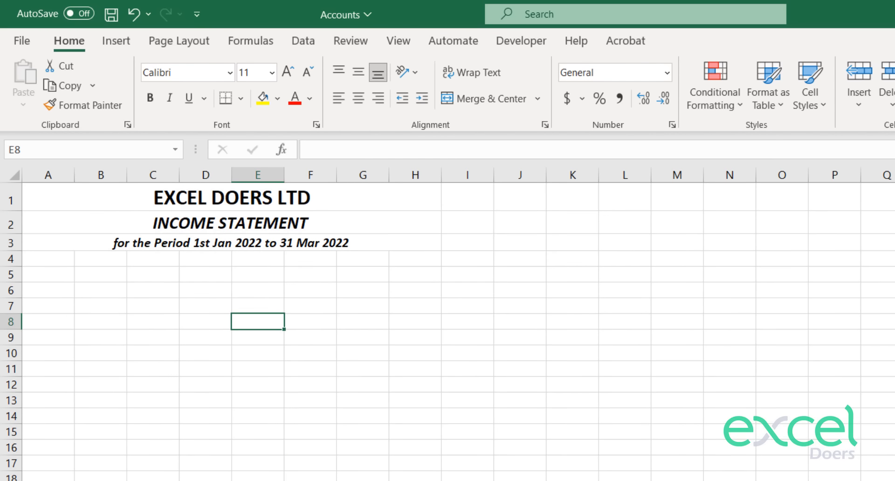
pyautogui.hotkey('ctrl', 'pageup')
pyautogui.hotkey('ctrl', 'pageup')
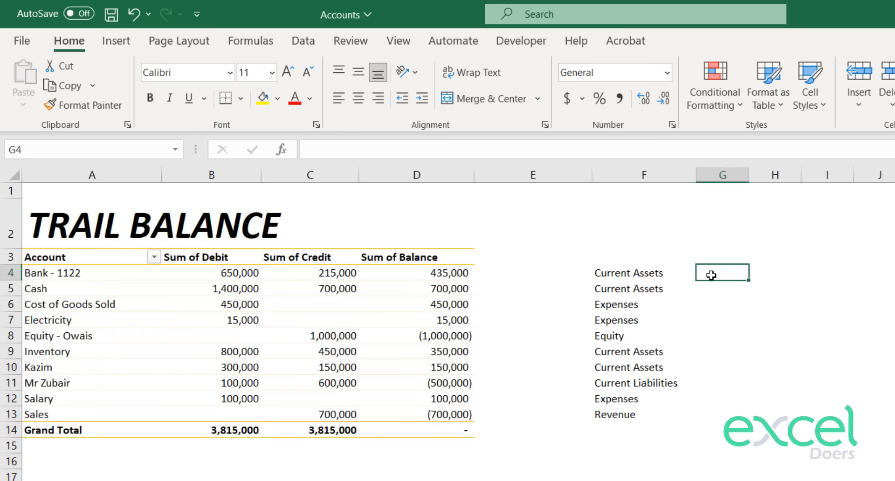
# In G4 of the trial balance, look up the sub account's financial statement with =VLOOKUP(F4,'Chart of Accounts'!$C:$E,3,0).
pyautogui.write('=VLOOKUP(')
pyautogui.press('Left')
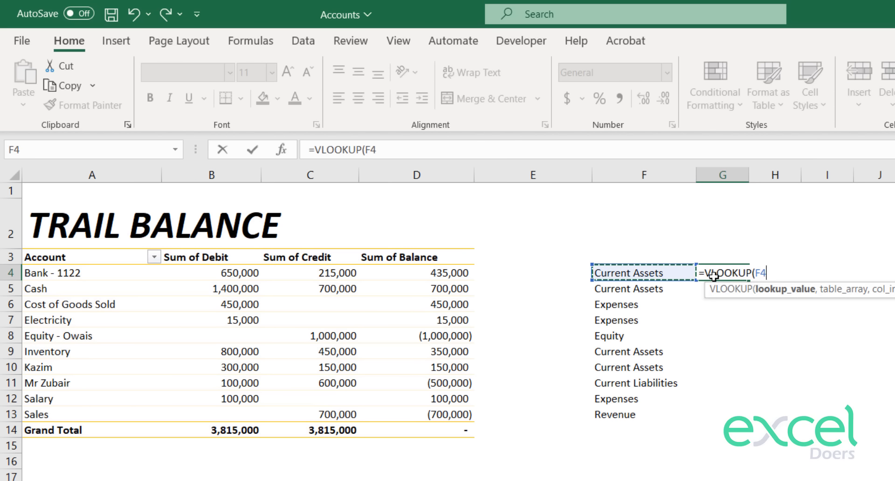
pyautogui.write(',')
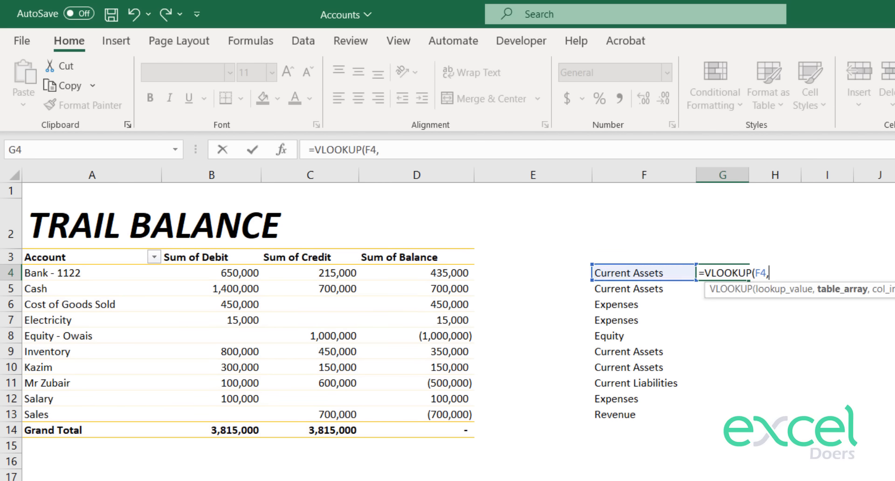
pyautogui.hotkey('ctrl', 'pageup')
pyautogui.moveTo(191, 175); pyautogui.dragTo(371, 178)
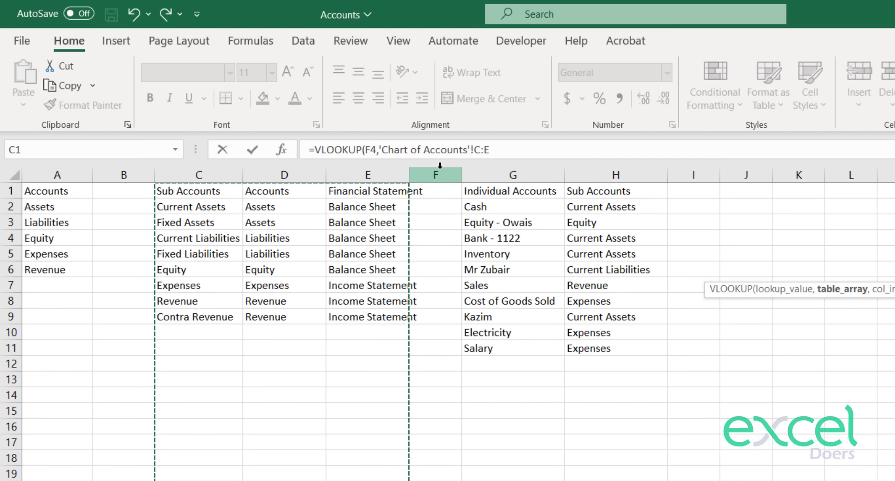
pyautogui.press('F4')
pyautogui.write(',3,0')
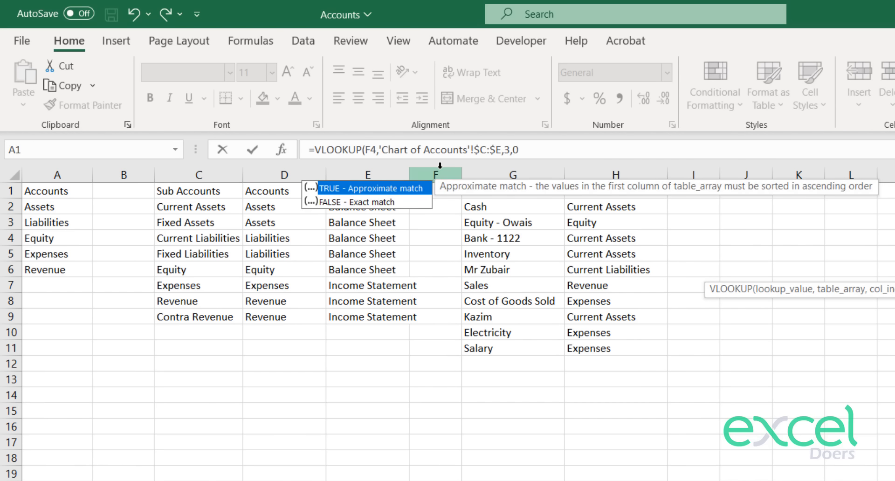
pyautogui.press('Return')
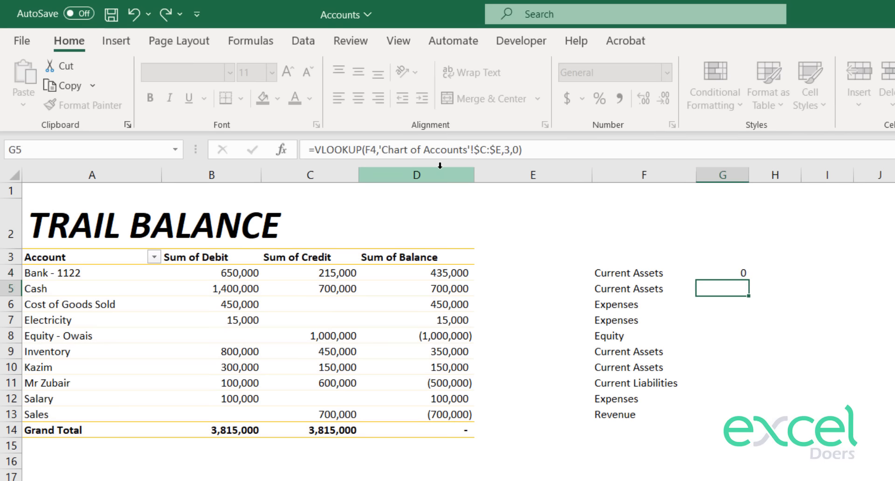
# Copy the financial statement lookup from G4 into G5:G13 for the remaining trial balance accounts.
pyautogui.press('Up')
pyautogui.hotkey('ctrl', 'c')
pyautogui.press('Down')
pyautogui.hotkey('shift', 'Down')
pyautogui.hotkey('shift', 'Down')
pyautogui.hotkey('shift', 'Down')
pyautogui.hotkey('shift', 'Down')
pyautogui.hotkey('shift', 'Down')
pyautogui.hotkey('shift', 'Down')
pyautogui.hotkey('shift', 'Down')
pyautogui.hotkey('shift', 'Down')
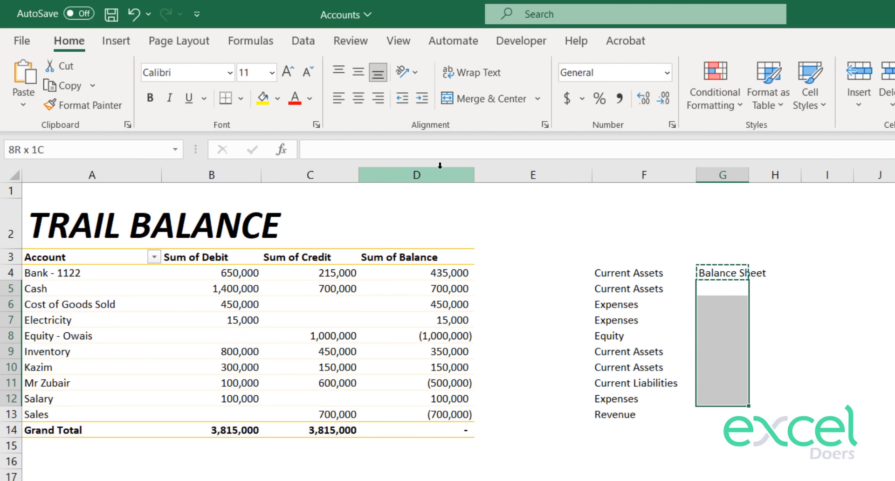
pyautogui.hotkey('ctrl', 'v')
pyautogui.press('Escape')
# Review the accounts classified as Income Statement in column G together with their expense and revenue sub accounts in column F.
pyautogui.press('Down')
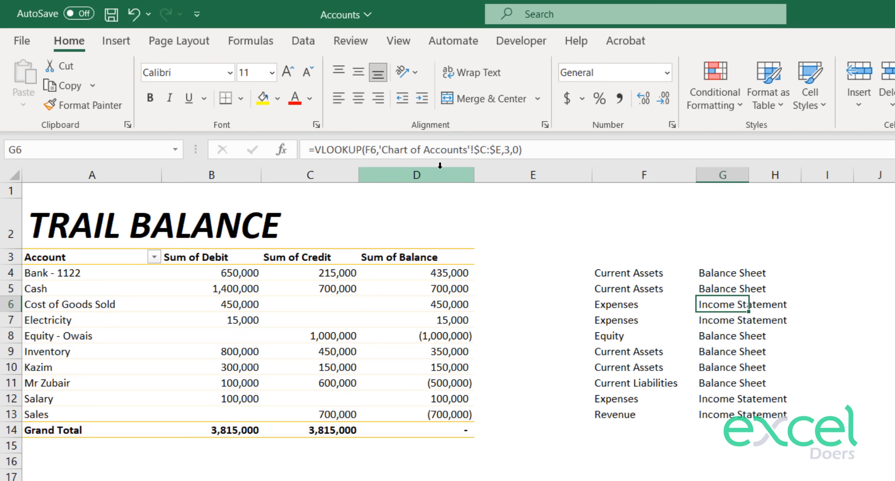
pyautogui.hotkey('shift', 'Down')
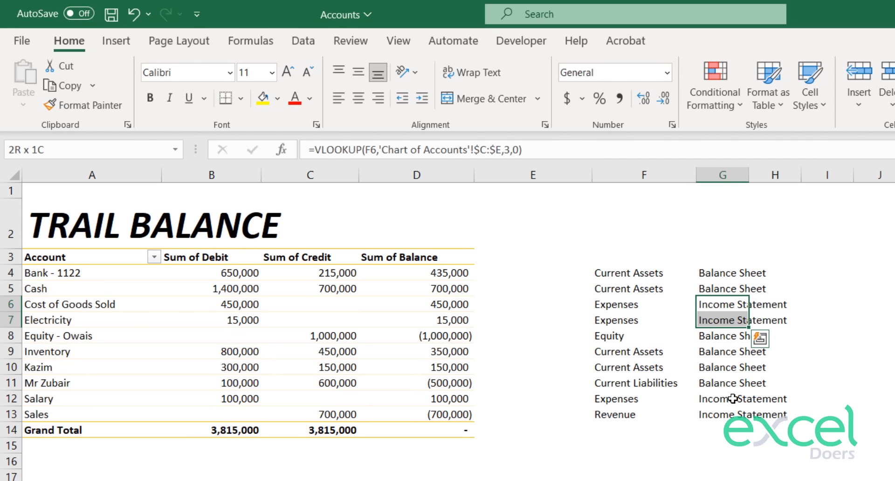
pyautogui.moveTo(732, 398); pyautogui.dragTo(741, 415)
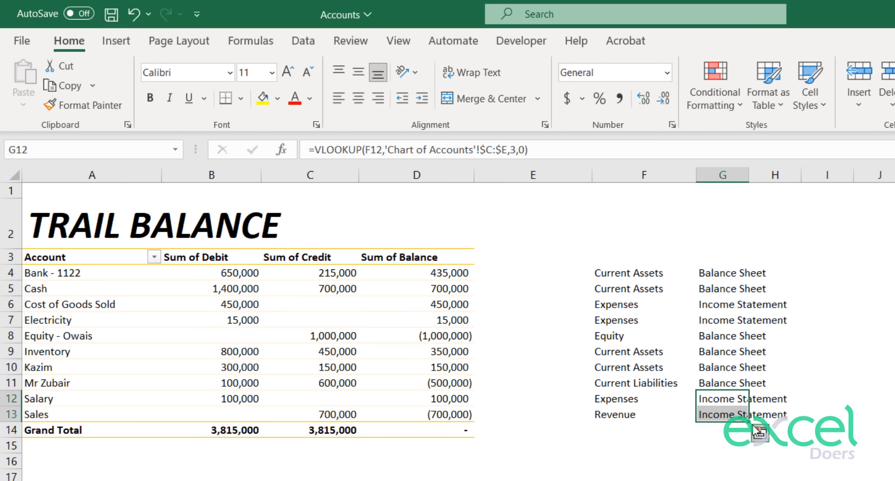
pyautogui.press('Up')
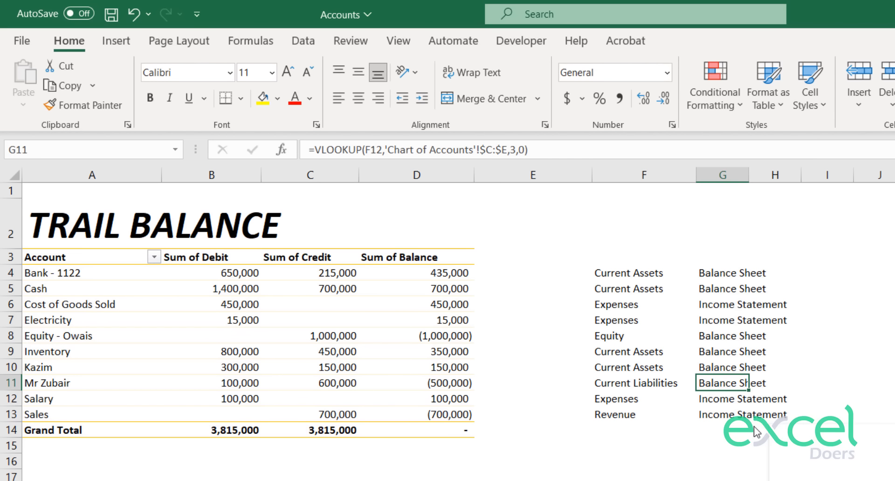
pyautogui.press('Left')
pyautogui.press('Up')
pyautogui.press('Up')
pyautogui.press('Up')
pyautogui.press('Up')
pyautogui.hotkey('shift', 'Up')
pyautogui.press('Down')
pyautogui.press('Down')
pyautogui.press('Down')
pyautogui.press('Down')
pyautogui.press('Down')
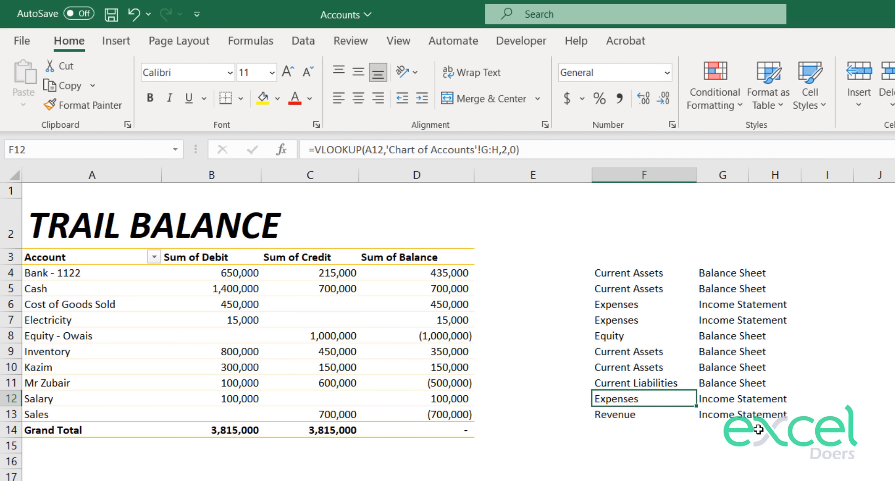
pyautogui.press('Down')
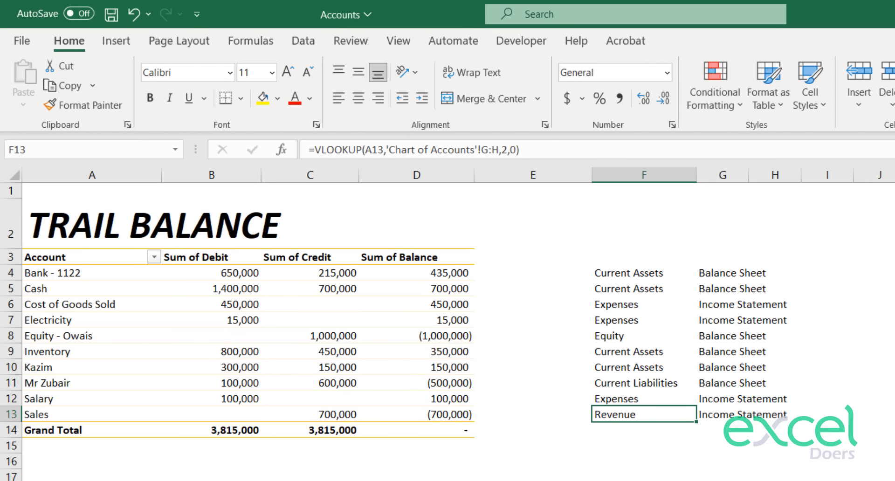
# On the Income Statement sheet, enter the label "Sales" in B5.
pyautogui.hotkey('ctrl', 'pagedown')
pyautogui.press('Up')
pyautogui.press('Up')
pyautogui.press('Up')
pyautogui.press('Left')
pyautogui.press('Left')
pyautogui.press('Left')
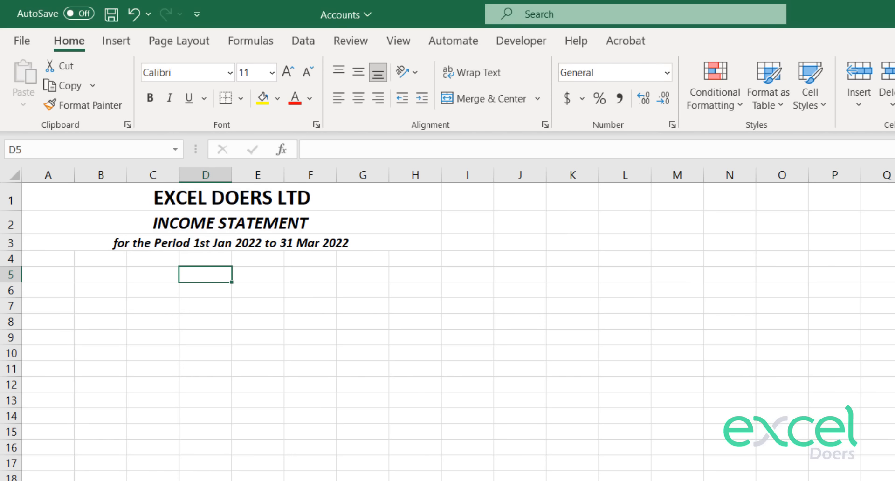
pyautogui.write('Sales')
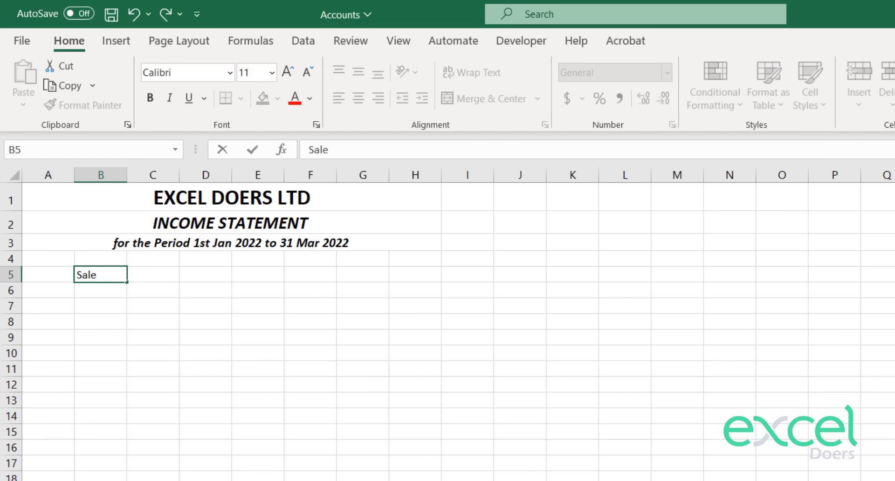
pyautogui.press('Return')
pyautogui.press('Up')
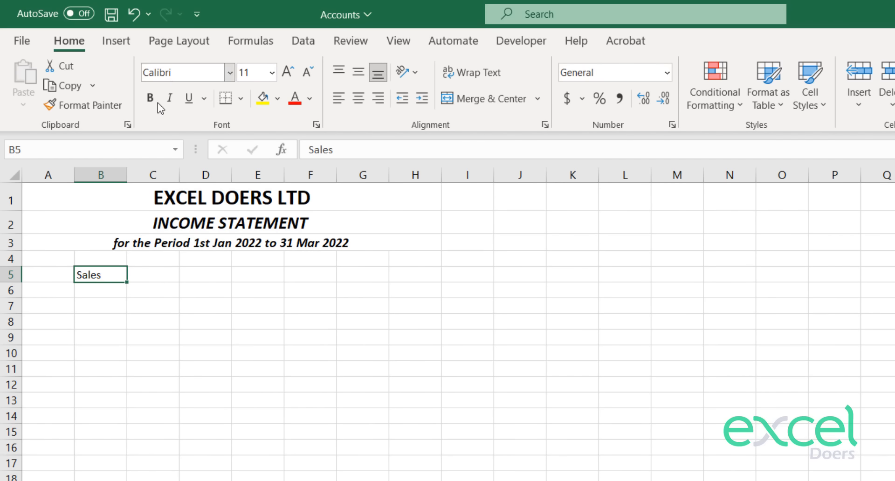
# Format the Sales label in B5 as bold italic at font size 14.
pyautogui.click(156, 98)
pyautogui.click(169, 98)
pyautogui.click(287, 72)
pyautogui.click(263, 67)
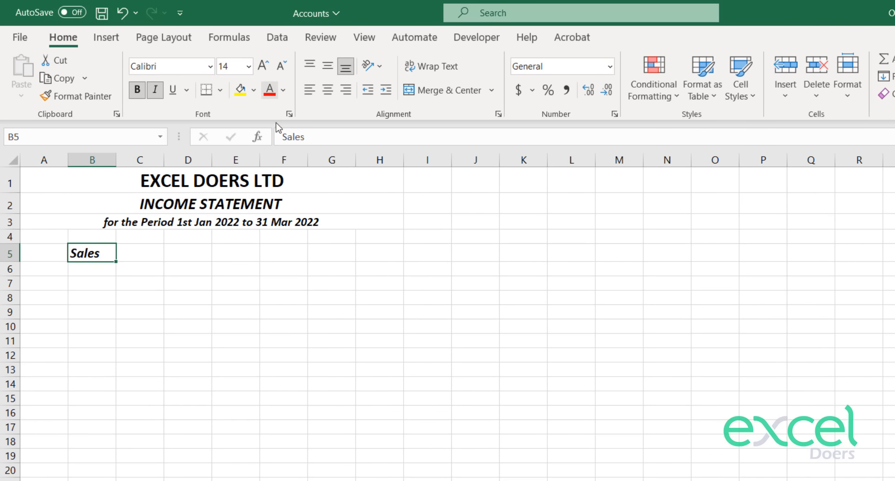
# In F5 of the Income Statement, begin a VLOOKUP formula with the Sales label in B5 as the lookup value.
pyautogui.press('Up')
pyautogui.press('Down')
pyautogui.press('Down')
pyautogui.press('Up')
pyautogui.press('Right')
pyautogui.press('Right')
pyautogui.press('Right')
pyautogui.press('Right')
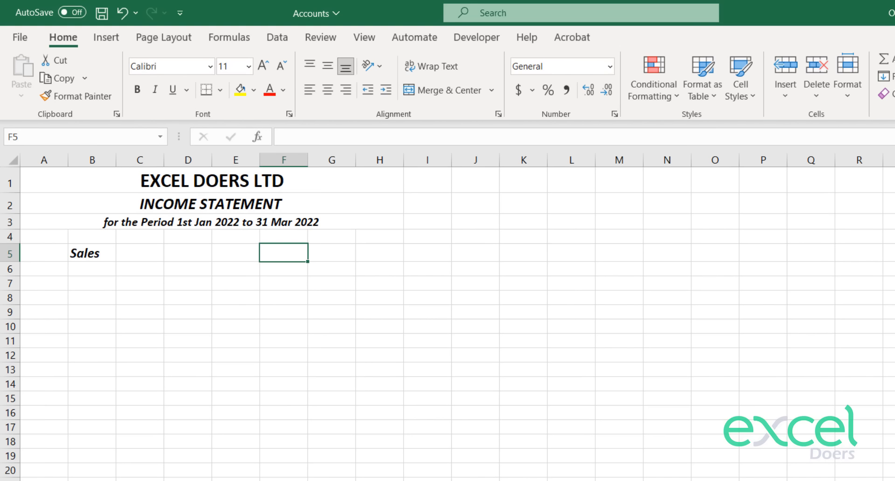
pyautogui.hotkey('ctrl', 'pageup')
pyautogui.hotkey('ctrl', 'pagedown')
pyautogui.write('=vlo')
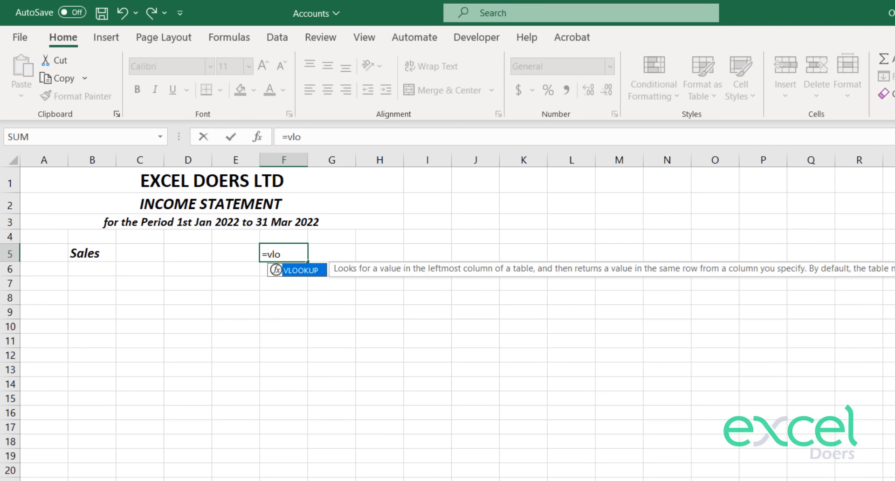
pyautogui.press('Tab')
pyautogui.press('Left')
pyautogui.press('Left')
pyautogui.press('Left')
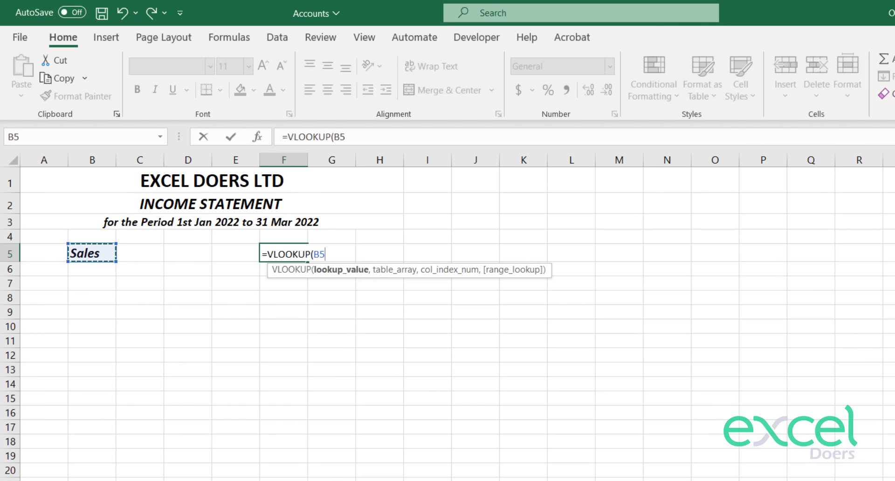
pyautogui.write(',')
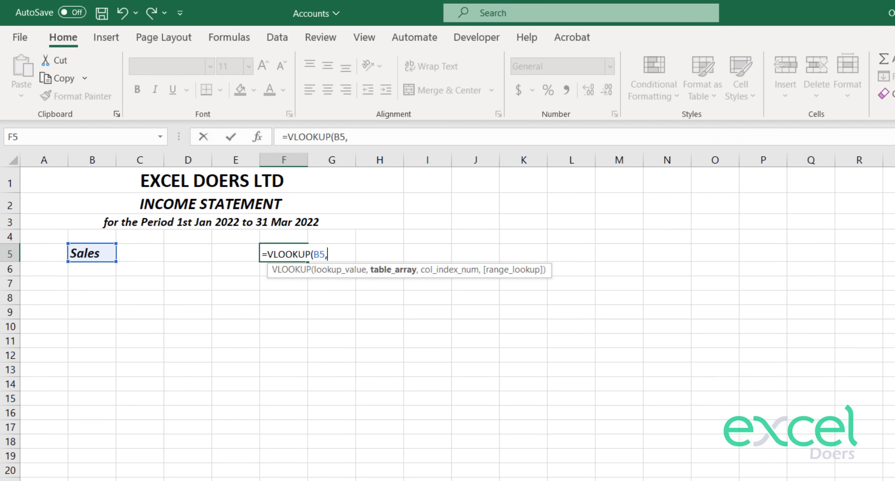
# Complete the F5 lookup with the absolute range $A$4:$D$13 on the Trail Balance sheet, column index 4 and range lookup 0.
pyautogui.hotkey('ctrl', 'pageup')
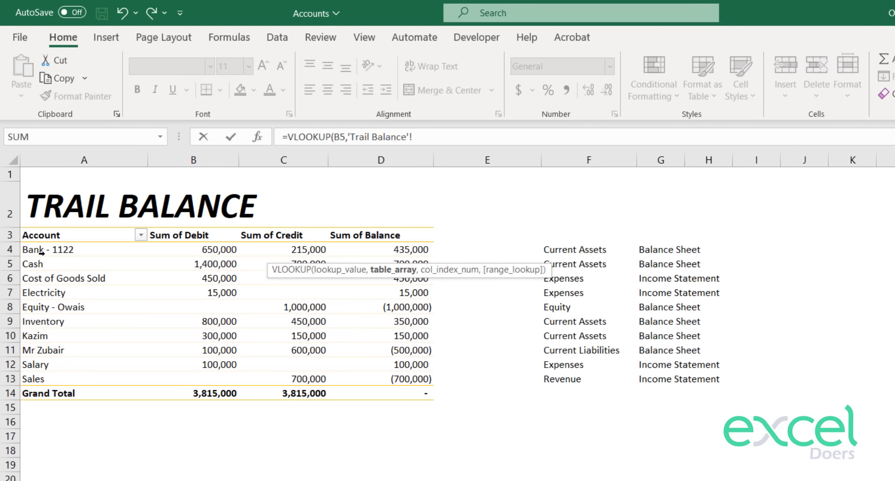
pyautogui.moveTo(59, 251); pyautogui.dragTo(350, 376)
pyautogui.press('F4')
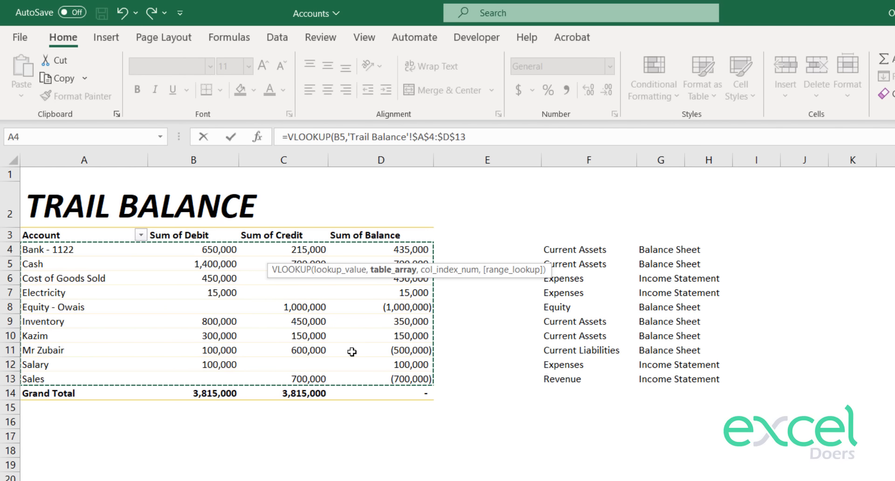
pyautogui.write(',')
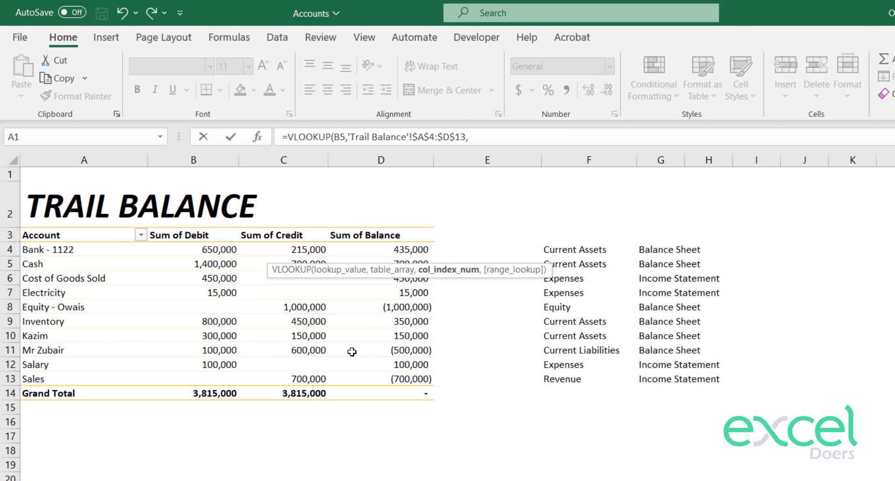
pyautogui.write('4,0')
pyautogui.press('Return')
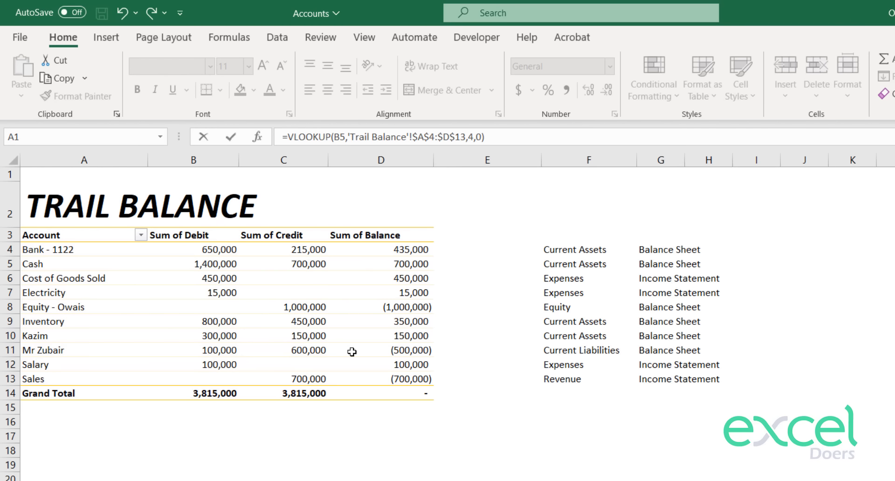
# Multiply the Sales lookup formula in F5 by -1.
pyautogui.press('Up')
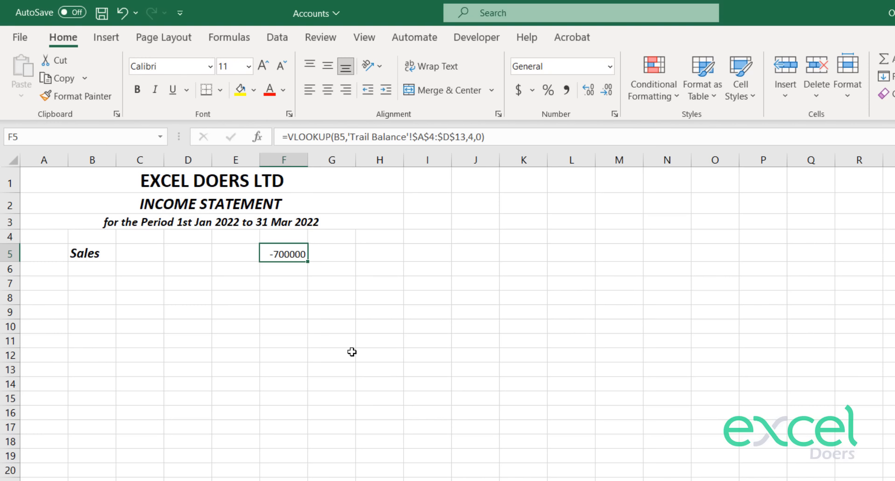
pyautogui.click(514, 138)
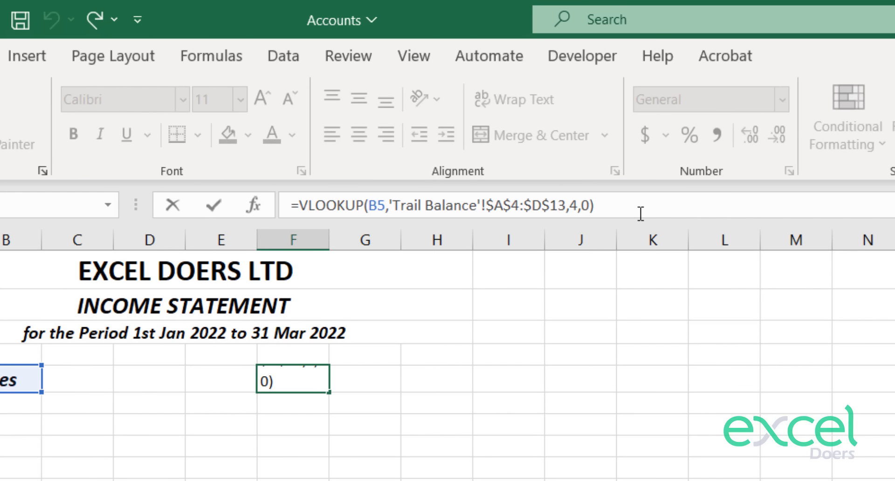
pyautogui.write('*')
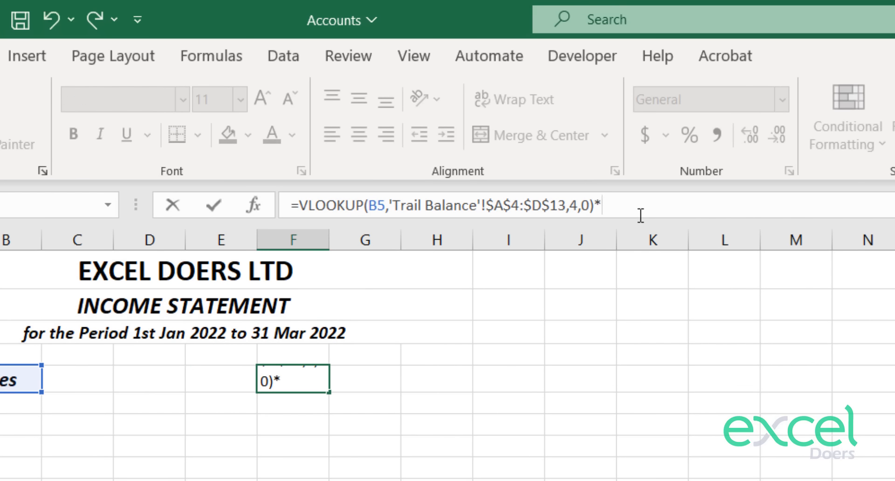
pyautogui.write('-1')
pyautogui.press('Return')
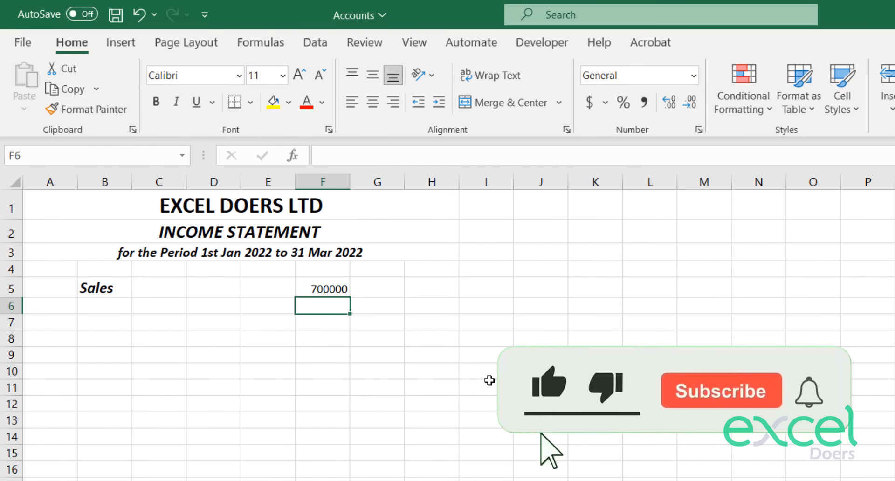
# Format the Sales amount in F5 as middle-aligned, font size 14, with comma style and no decimal places.
pyautogui.click(342, 286)
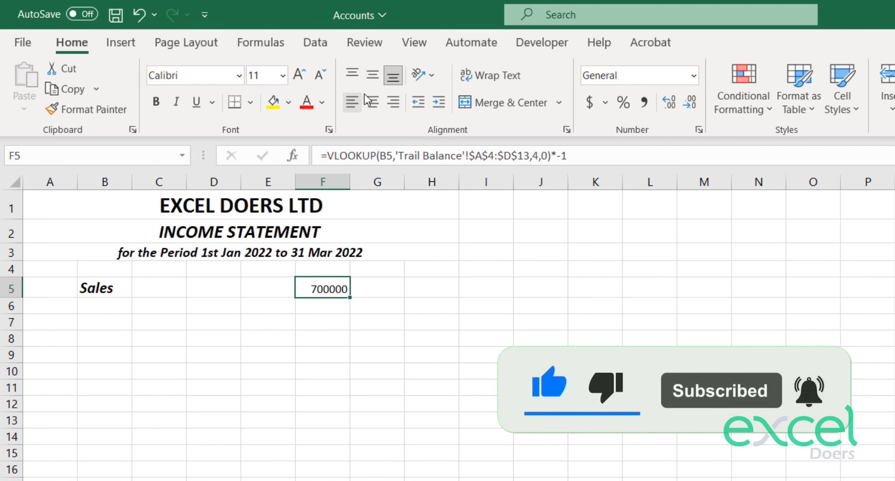
pyautogui.click(372, 78)
pyautogui.click(300, 77)
pyautogui.click(301, 78)
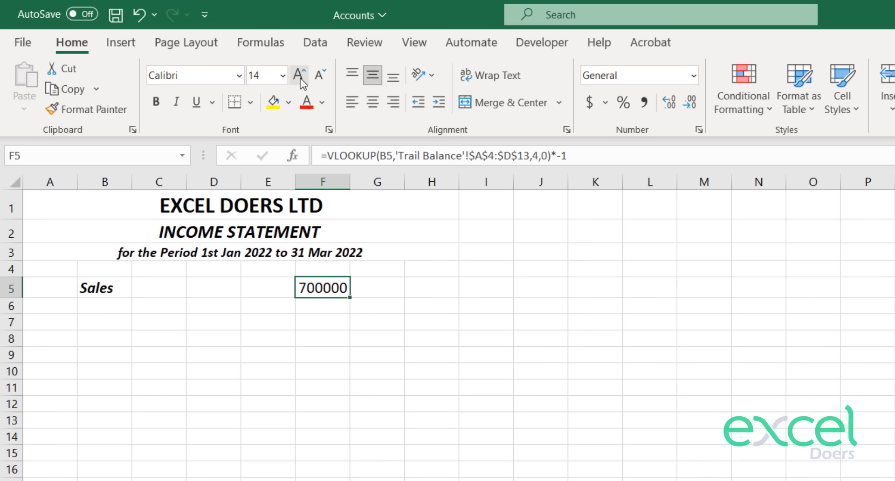
pyautogui.click(645, 104)
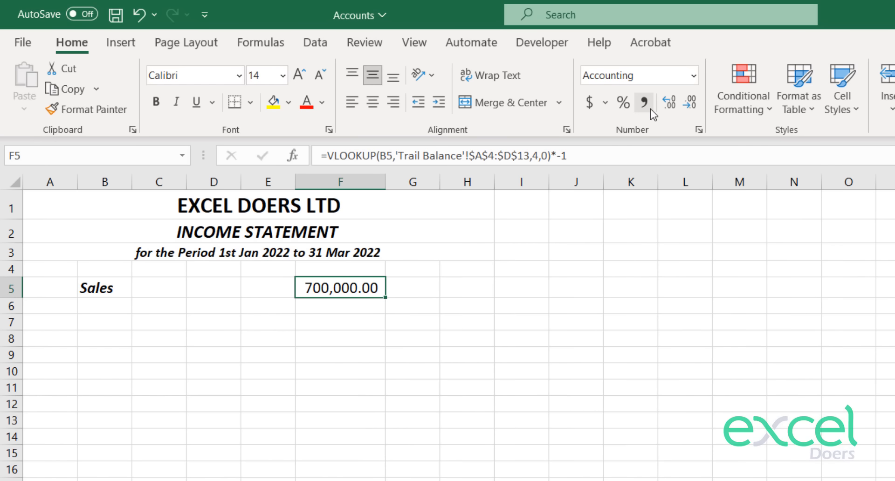
pyautogui.click(692, 102)
pyautogui.click(692, 101)
pyautogui.press('Down')
pyautogui.press('Up')
# Enter the label "Cost of Good Sold" in B6, directly under the Sales label.
pyautogui.press('Left')
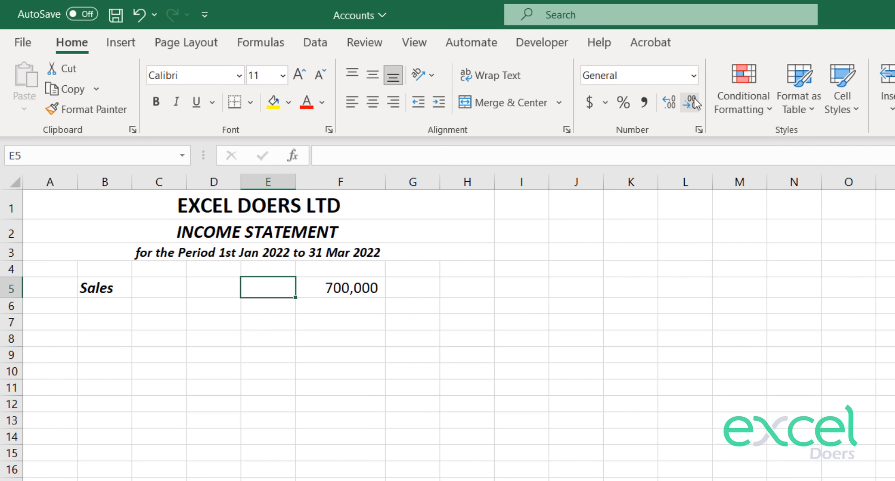
pyautogui.press('Left')
pyautogui.press('Left')
pyautogui.press('Left')
pyautogui.press('Right')
pyautogui.press('Right')
pyautogui.press('Right')
pyautogui.press('Right')
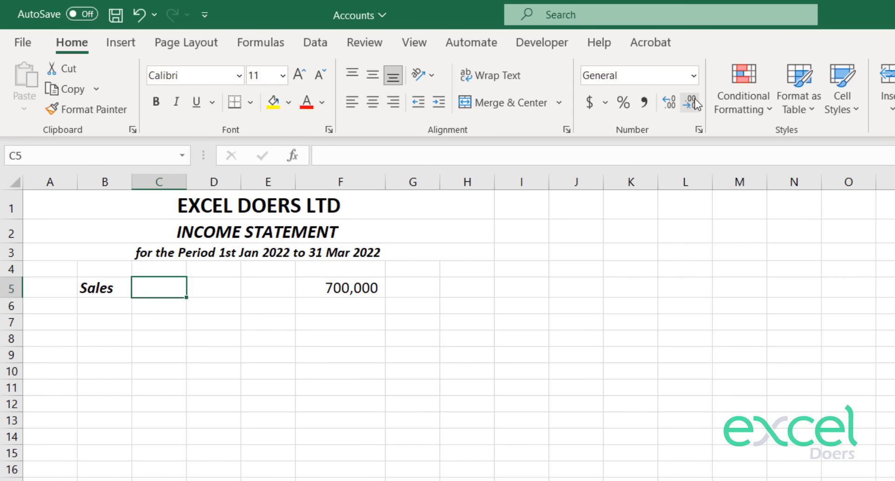
pyautogui.press('Left')
pyautogui.press('Down')
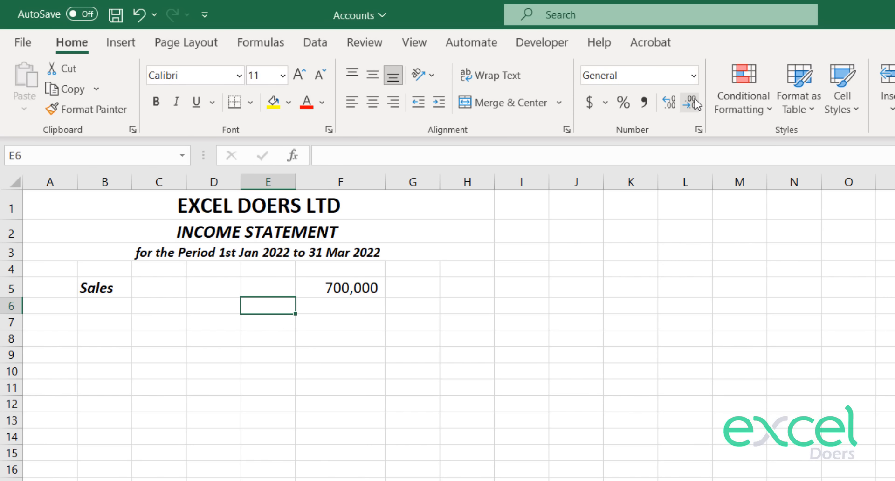
pyautogui.press('Left')
pyautogui.press('Left')
pyautogui.press('Left')
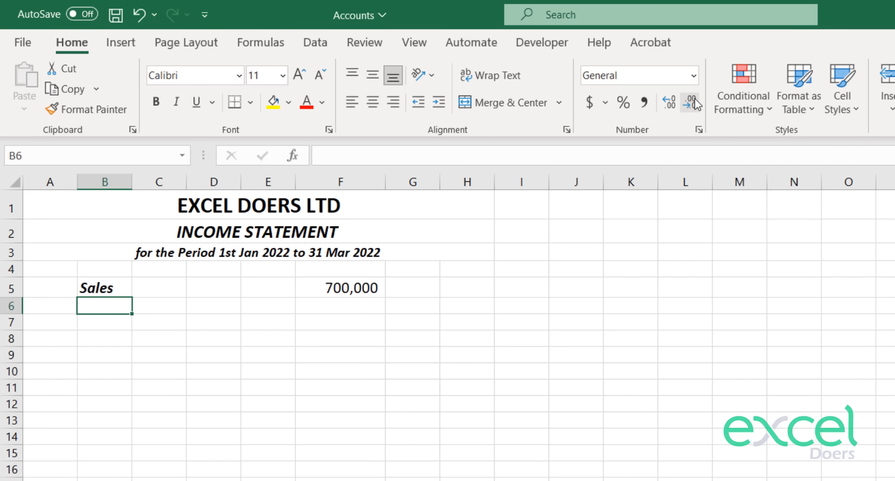
pyautogui.write('C')
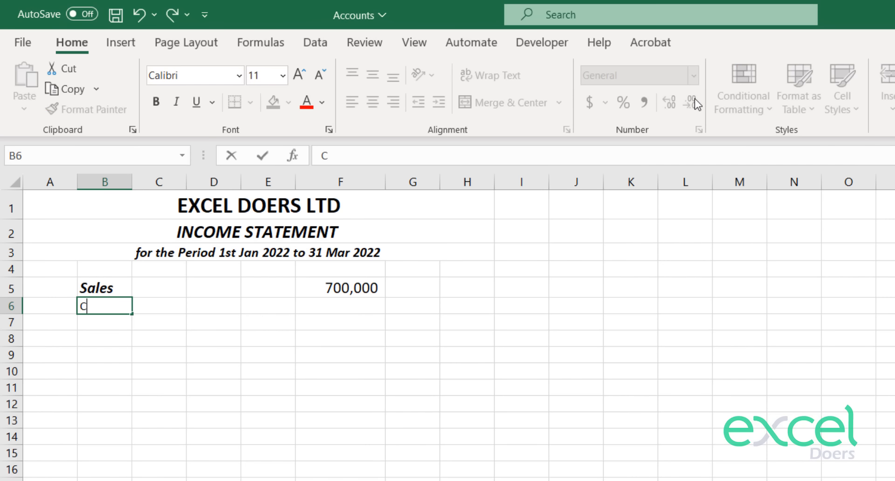
pyautogui.write('ost of Good Sold')
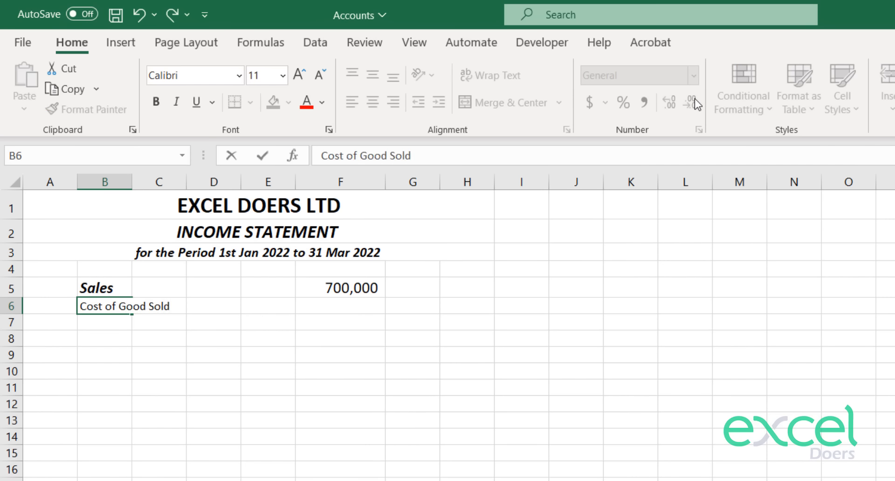
pyautogui.press('Return')
# Format the Cost of Good Sold label in B6 as bold italic at font size 12.
pyautogui.press('Up')
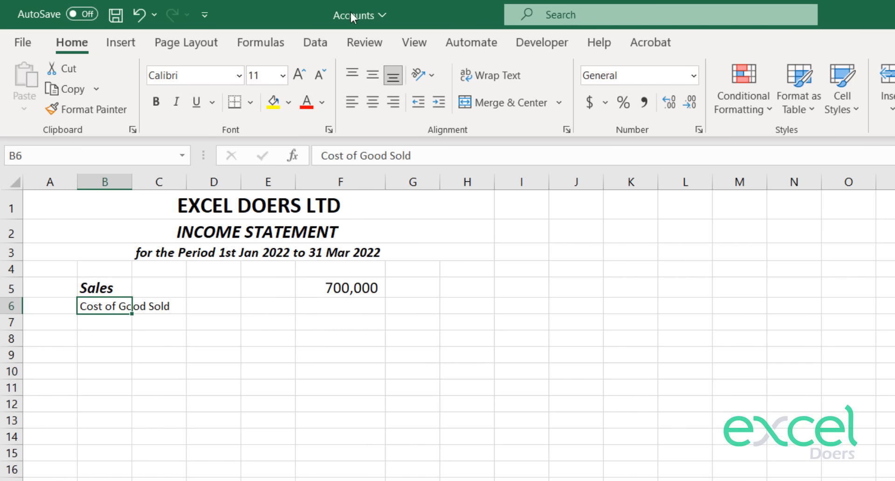
pyautogui.click(156, 101)
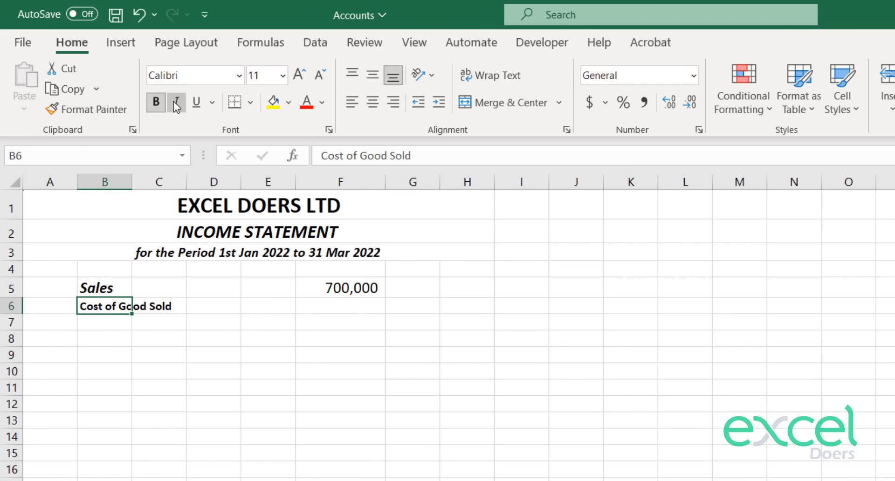
pyautogui.click(175, 102)
pyautogui.click(297, 76)
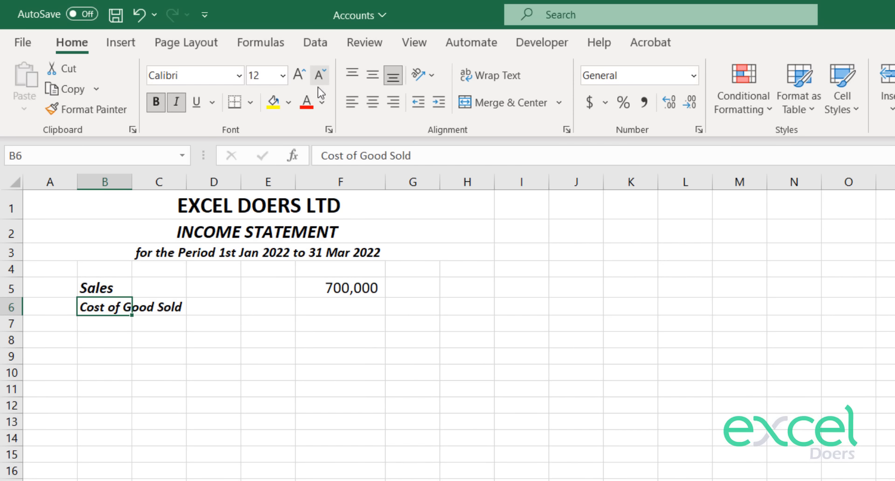
# Review the Cost of Goods Sold and Sales classifications and the Cost of Goods Sold debit on the Trail Balance sheet.
pyautogui.hotkey('ctrl', 'pageup')
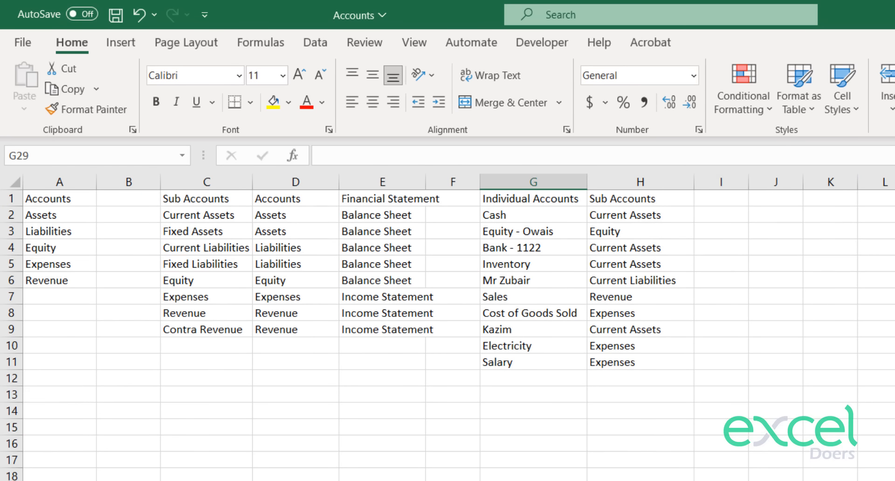
pyautogui.hotkey('ctrl', 'pagedown')
pyautogui.click(82, 319)
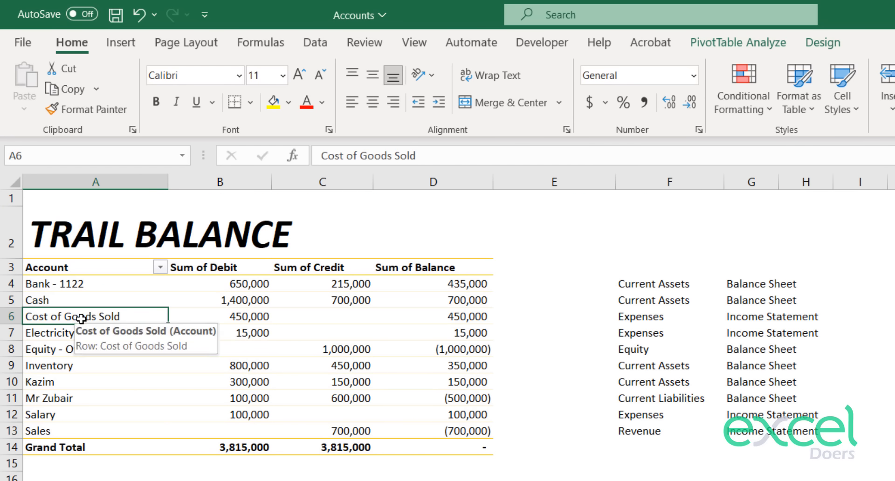
pyautogui.moveTo(642, 318); pyautogui.dragTo(788, 320)
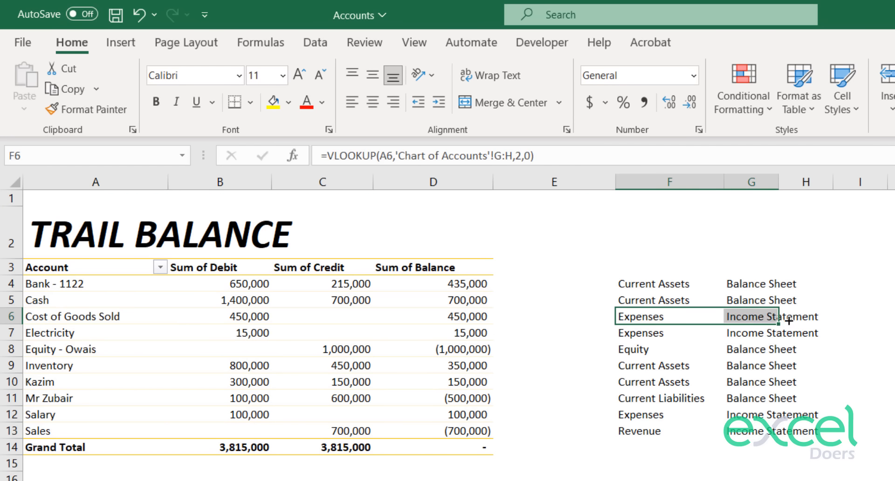
pyautogui.moveTo(652, 431); pyautogui.dragTo(661, 437)
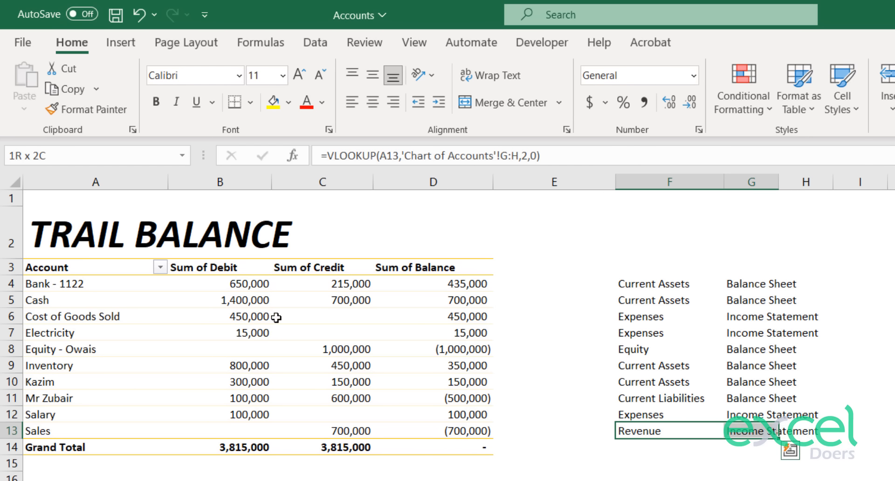
pyautogui.click(251, 317)
pyautogui.hotkey('ctrl', 'pagedown')
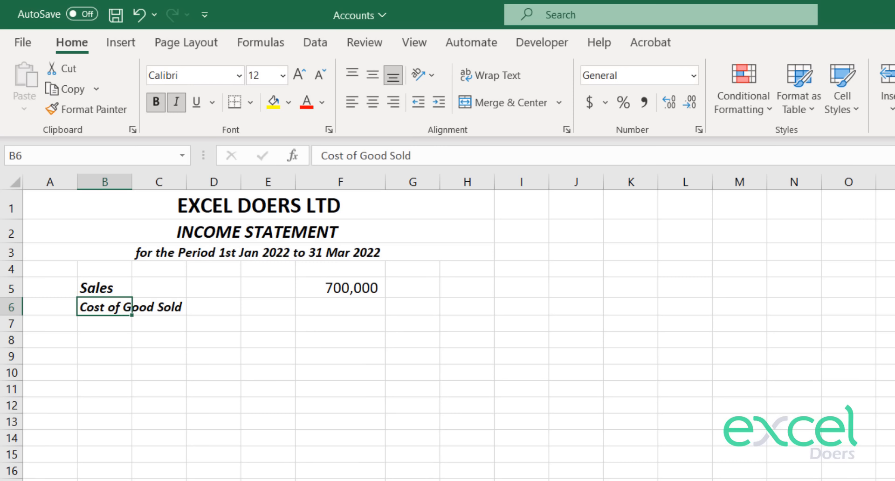
# Copy the Sales lookup formula from F5 into F6 for the Cost of Good Sold row.
pyautogui.press('Right')
pyautogui.press('Right')
pyautogui.press('Right')
pyautogui.press('Right')
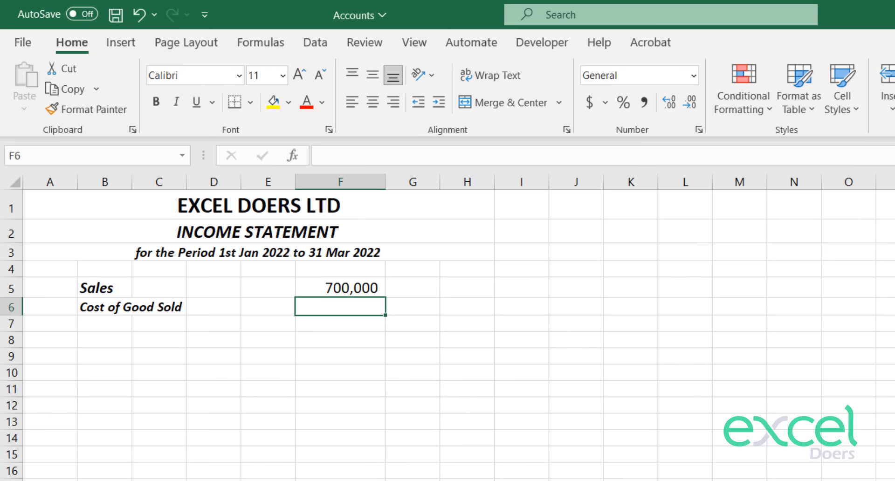
pyautogui.press('Up')
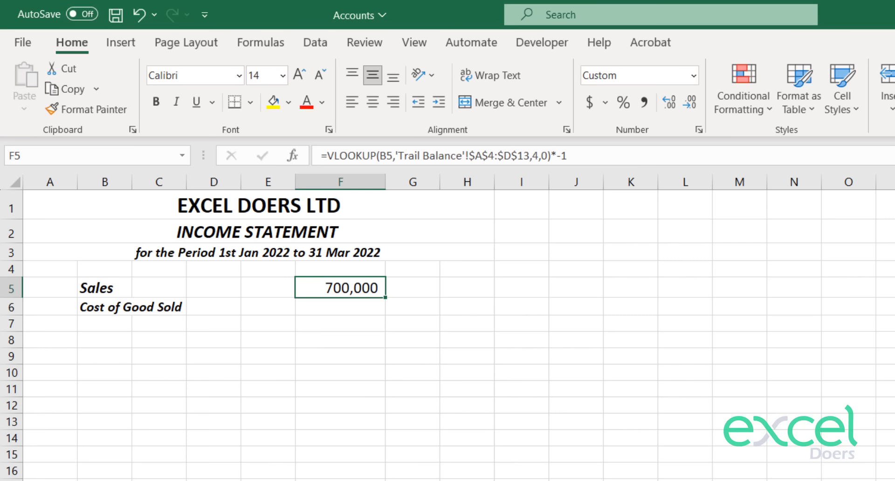
pyautogui.hotkey('ctrl', 'c')
pyautogui.press('Down')
pyautogui.hotkey('ctrl', 'v')
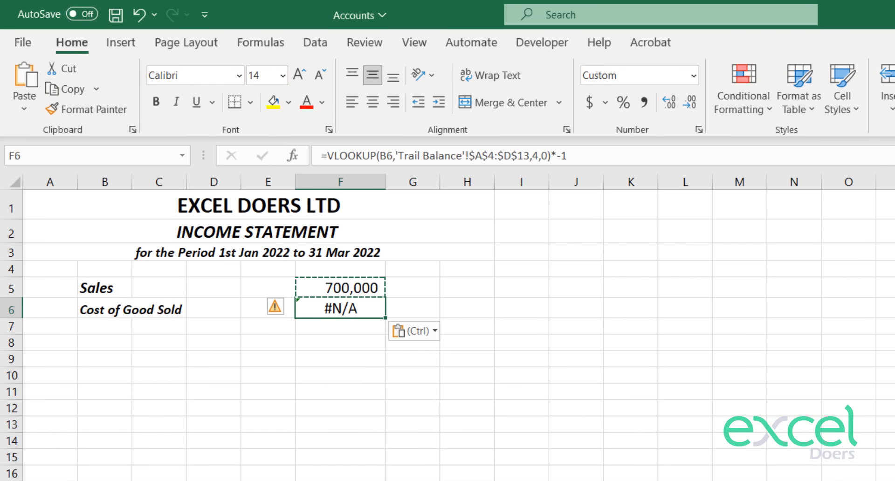
# Examine the lookup formula in F6 and the exact spelling of the Cost of Goods Sold account on the Trail Balance sheet.
pyautogui.press('F2')
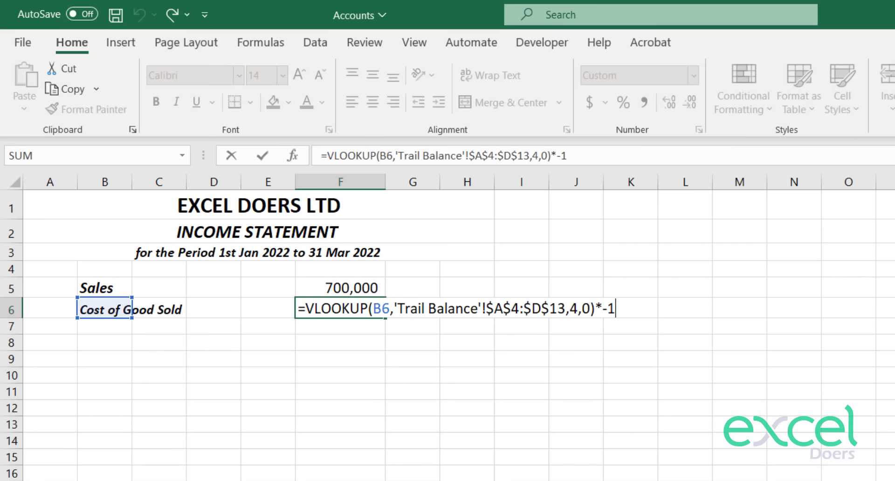
pyautogui.write('*-1')
pyautogui.hotkey('ctrl', 'Return')
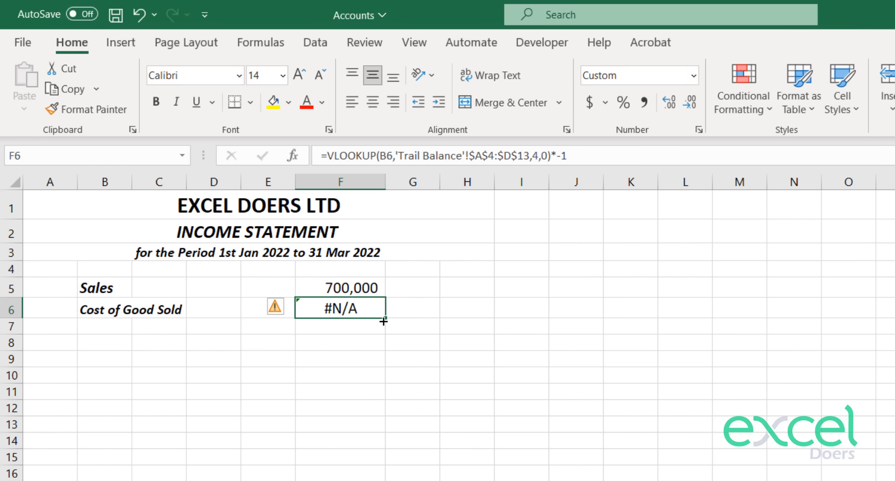
pyautogui.hotkey('ctrl', 'pagedown')
pyautogui.press('Left')
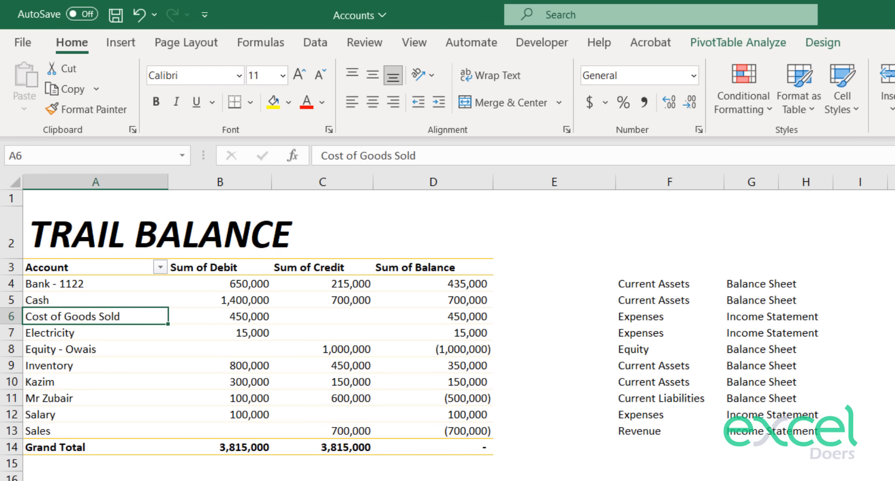
pyautogui.moveTo(438, 156); pyautogui.dragTo(321, 156)
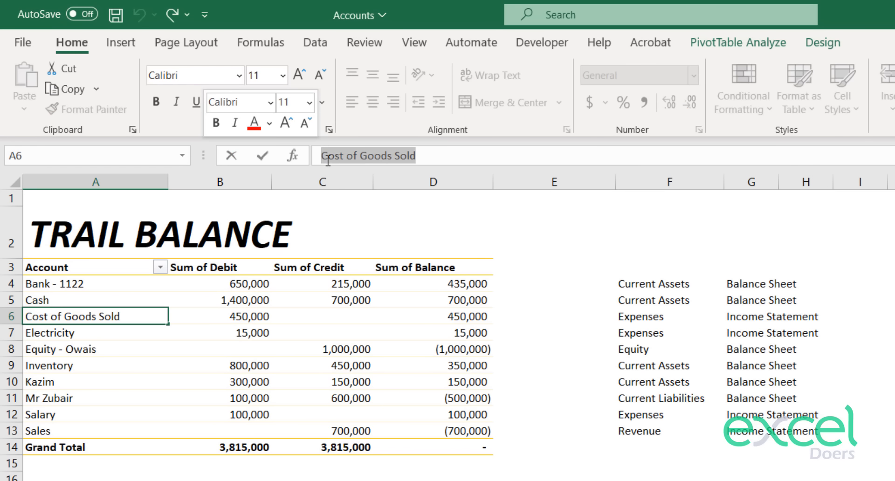
pyautogui.click(389, 155)
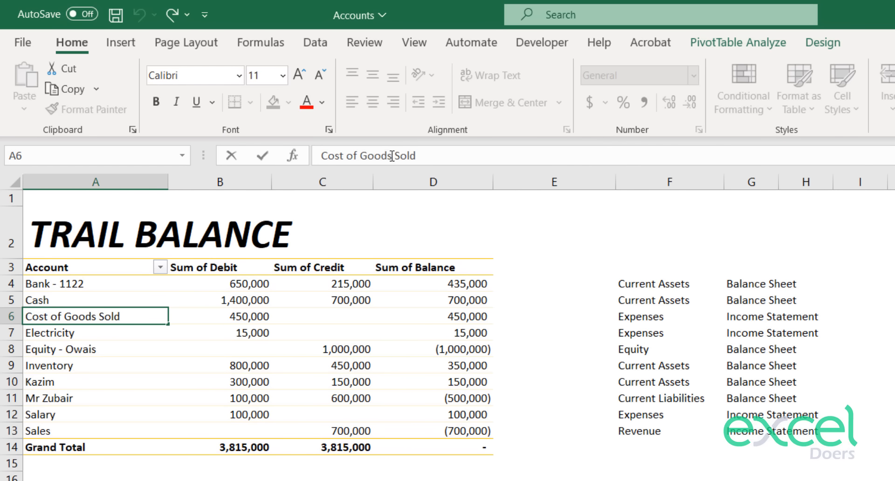
pyautogui.moveTo(387, 156); pyautogui.dragTo(392, 155)
pyautogui.press('Return')
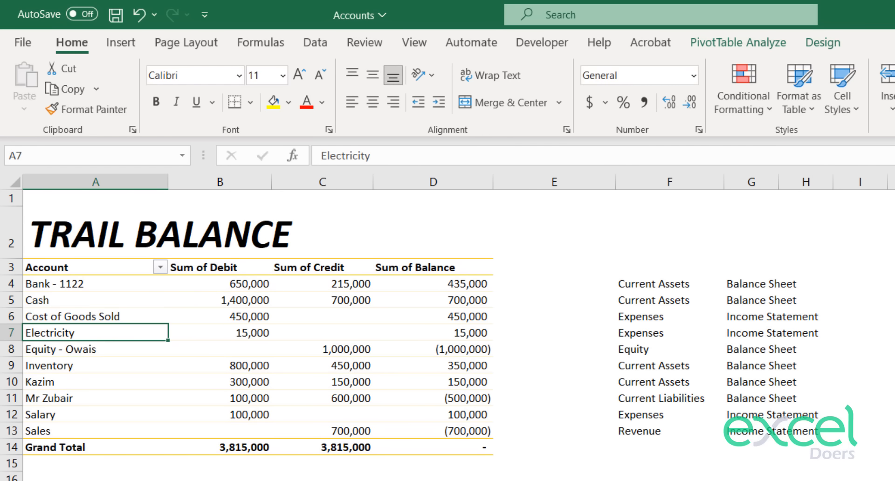
# Correct the label in B6 of the income statement to "Cost of Goods Sold" so it matches the trial balance account name.
pyautogui.hotkey('ctrl', 'pagedown')
pyautogui.click(118, 310)
pyautogui.click(388, 155)
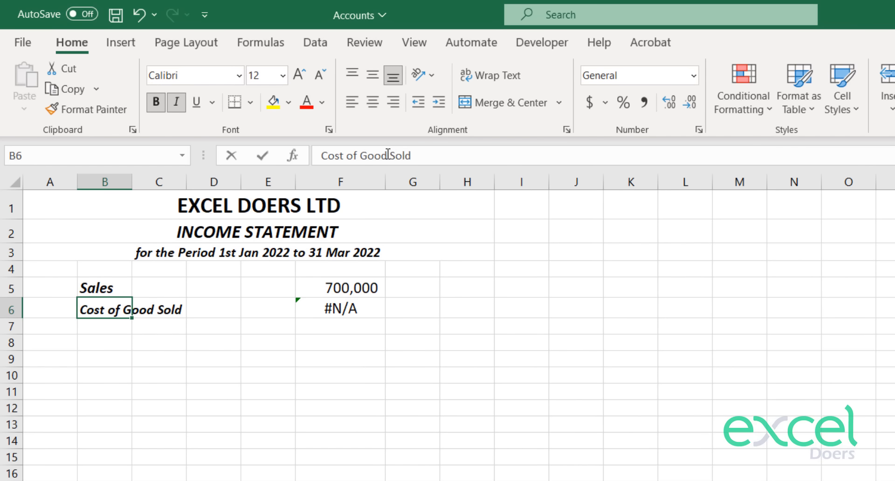
pyautogui.write('s')
pyautogui.press('Return')
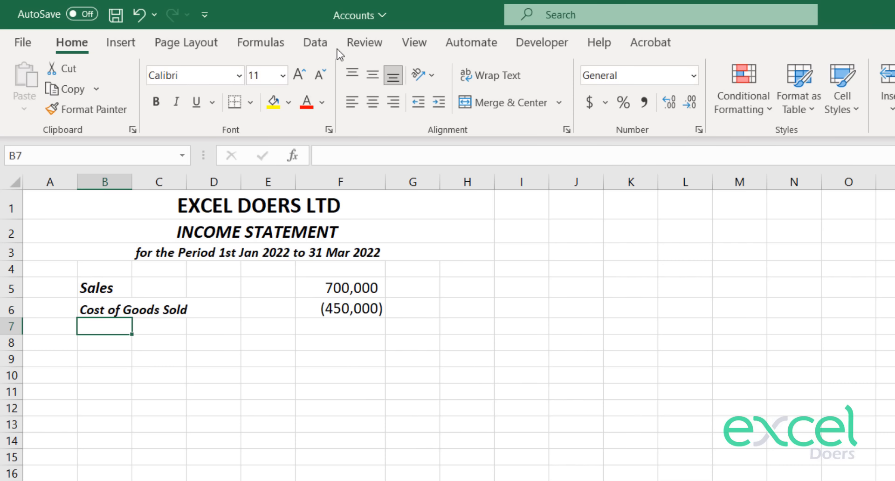
pyautogui.press('Right')
pyautogui.press('Right')
pyautogui.press('Right')
pyautogui.press('Right')
pyautogui.press('Up')
pyautogui.press('Down')
pyautogui.press('Left')
pyautogui.press('Left')
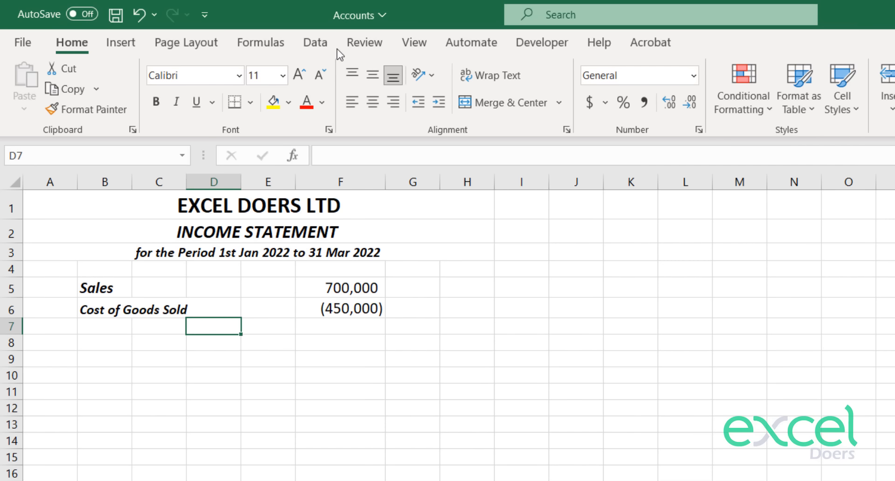
pyautogui.press('Left')
pyautogui.press('Right')
pyautogui.press('Left')
pyautogui.press('Up')
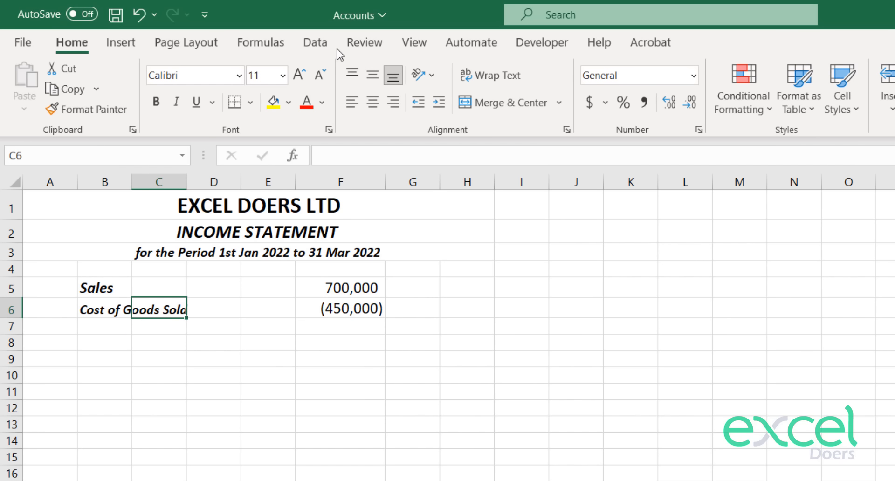
pyautogui.press('Left')
pyautogui.press('Up')
pyautogui.press('Down')
pyautogui.press('Down')
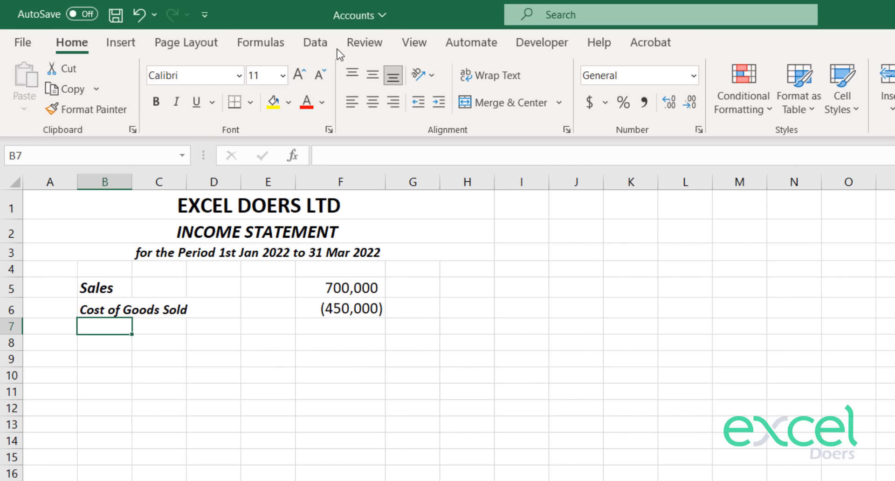
# Enter the label "Gross Profit" in B7, directly under the Cost of Goods Sold label.
pyautogui.write('Gross Pro')
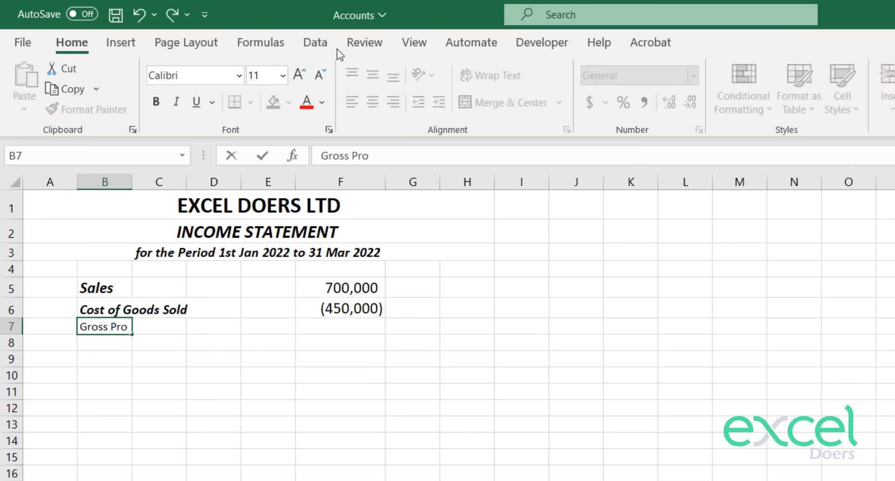
pyautogui.write('jec')
pyautogui.press('BackSpace')
pyautogui.press('BackSpace')
pyautogui.press('BackSpace')
pyautogui.press('BackSpace')
pyautogui.write('fit')
pyautogui.press('Return')
pyautogui.press('Up')
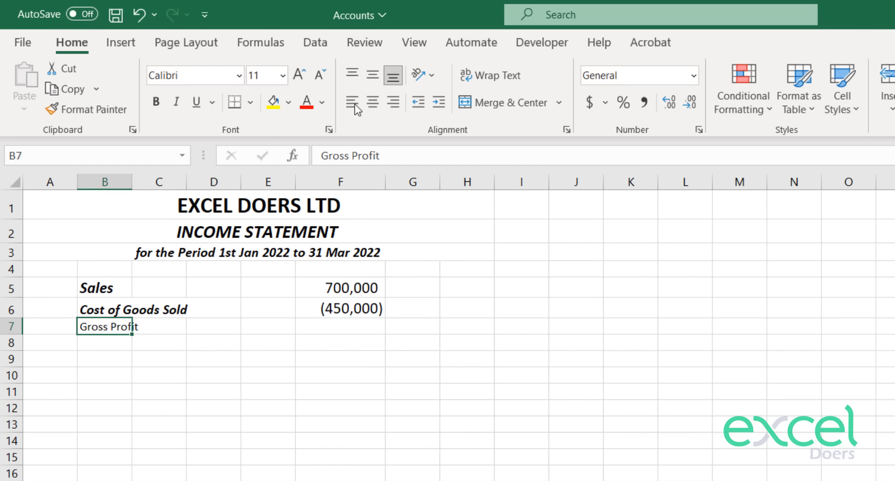
# Format the Gross Profit label in B7 like the Cost of Goods Sold label, but without italics.
pyautogui.click(298, 73)
pyautogui.press('Up')
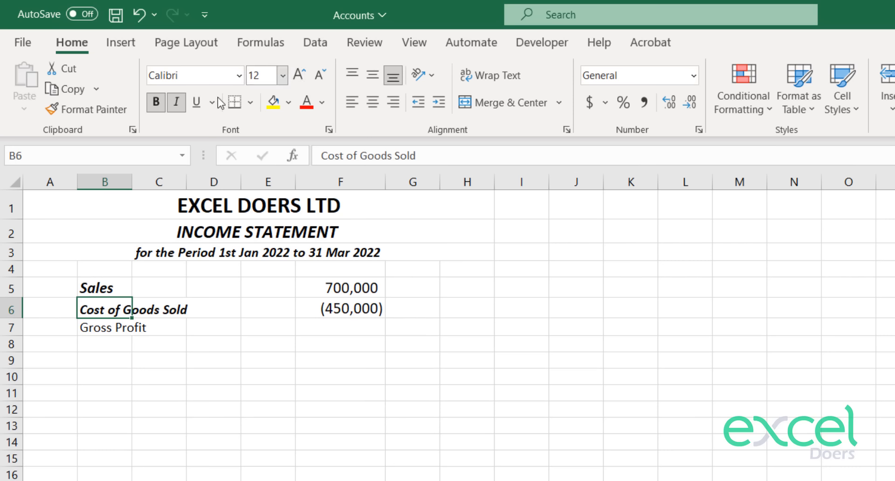
pyautogui.click(102, 110)
pyautogui.click(130, 326)
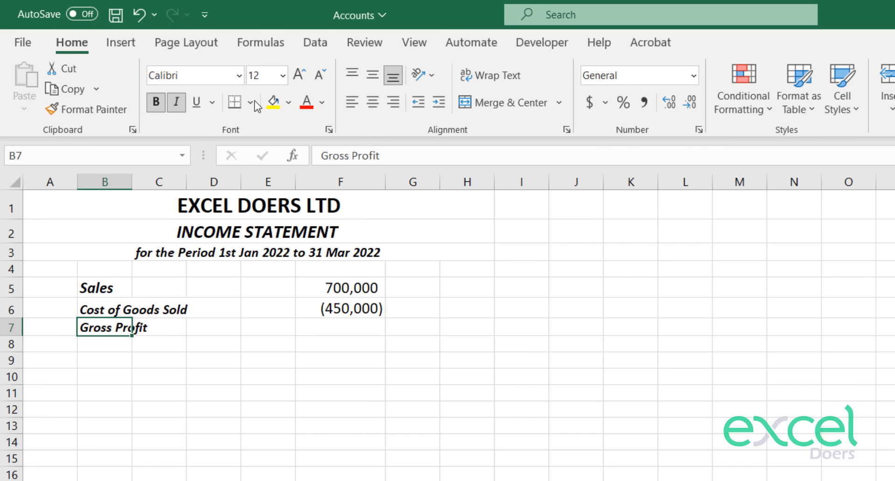
pyautogui.click(180, 96)
# Calculate gross profit in F7 with the formula =F5+F6, adding the Sales and Cost of Goods Sold amounts.
pyautogui.press('Right')
pyautogui.press('Right')
pyautogui.press('Right')
pyautogui.press('Right')
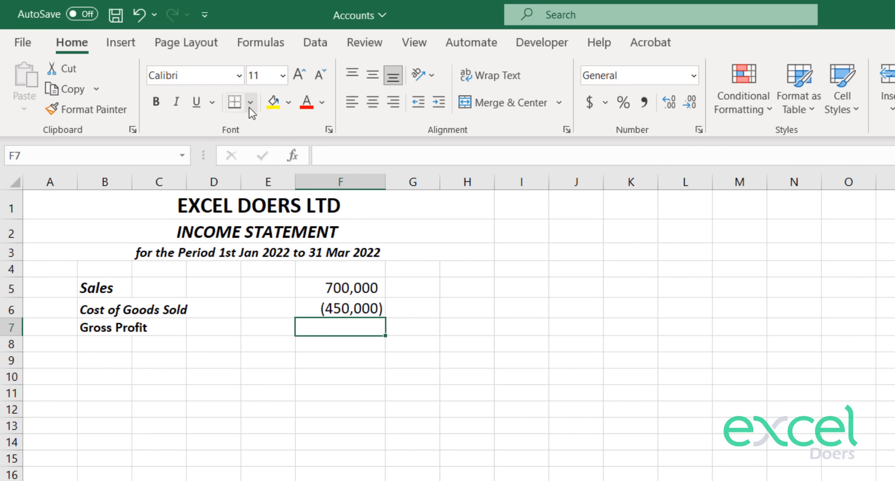
pyautogui.write('=')
pyautogui.press('Up')
pyautogui.press('Up')
pyautogui.write('+')
pyautogui.press('Up')
pyautogui.press('Return')
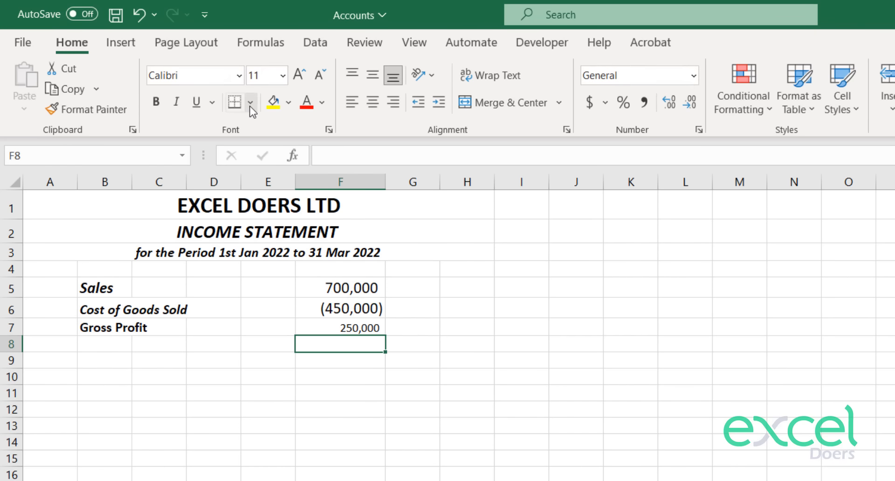
# Add a top border to the gross profit amount in F7.
pyautogui.press('Up')
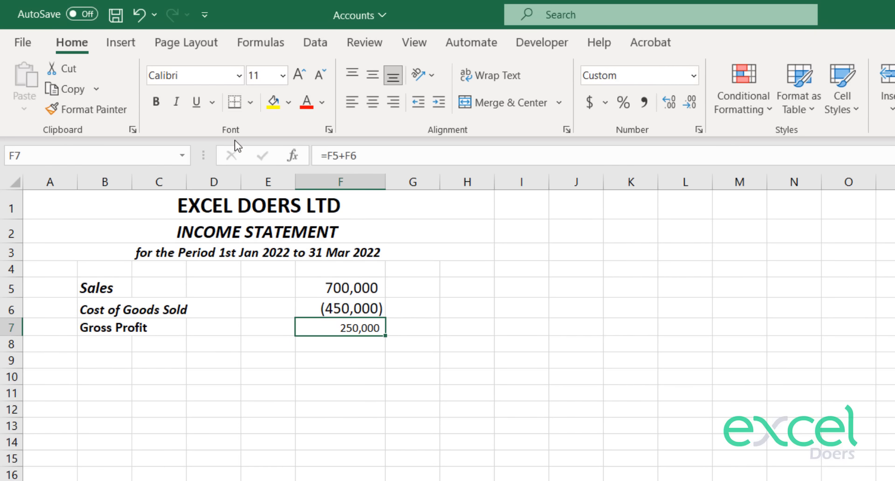
pyautogui.click(252, 101)
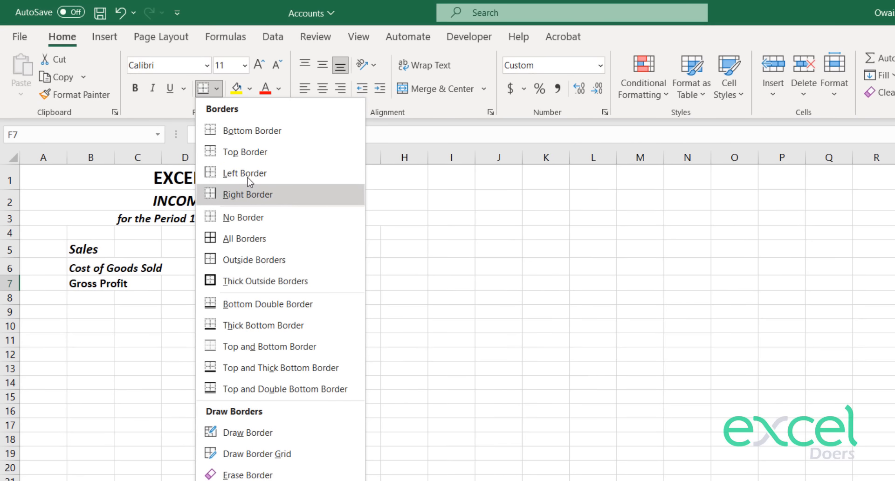
pyautogui.click(283, 177)
pyautogui.press('Down')
pyautogui.press('Up')
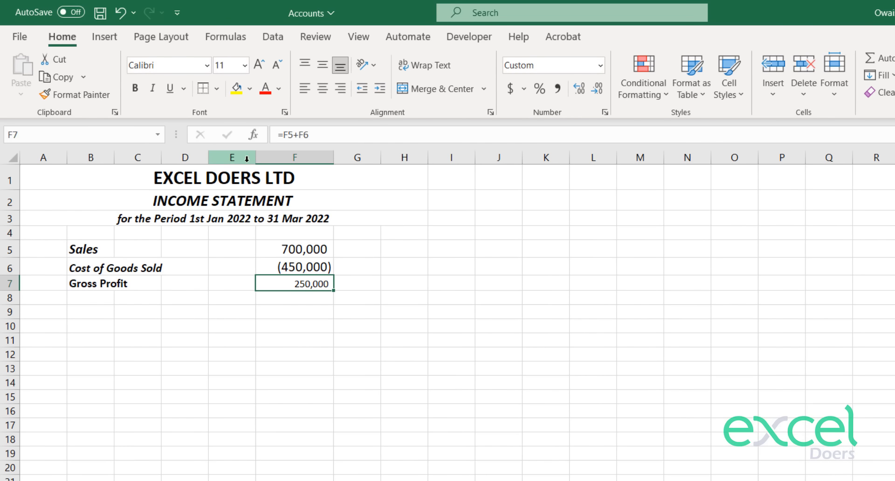
# Copy the formatting of the Sales amount in F5 onto the gross profit amount in F7.
pyautogui.press('Right')
pyautogui.press('Up')
pyautogui.press('Up')
pyautogui.press('Left')
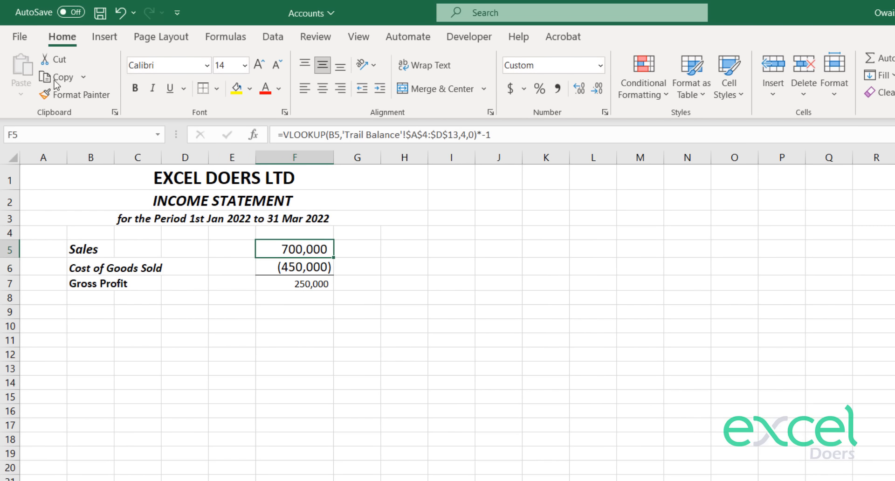
pyautogui.click(69, 96)
pyautogui.click(305, 292)
pyautogui.press('Down')
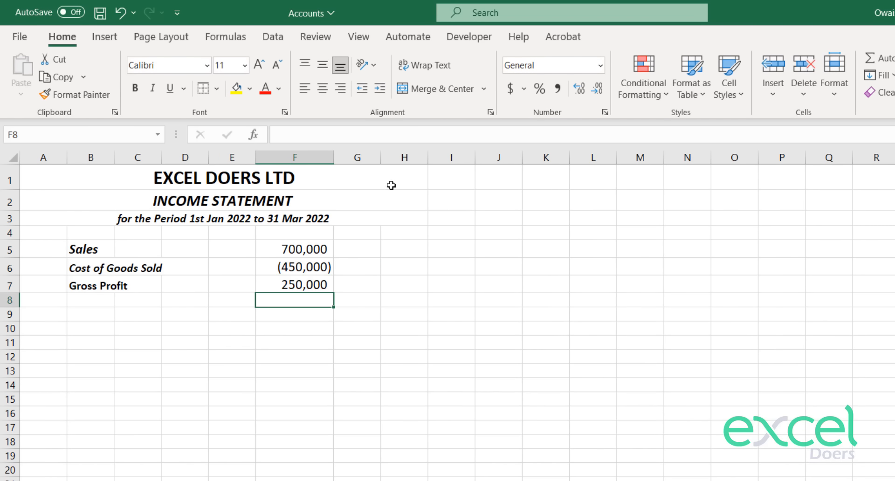
# Reapply the top border to F7, between the Cost of Goods Sold and gross profit amounts.
pyautogui.press('Up')
pyautogui.click(203, 88)
pyautogui.press('Down')
pyautogui.press('Down')
pyautogui.press('Down')
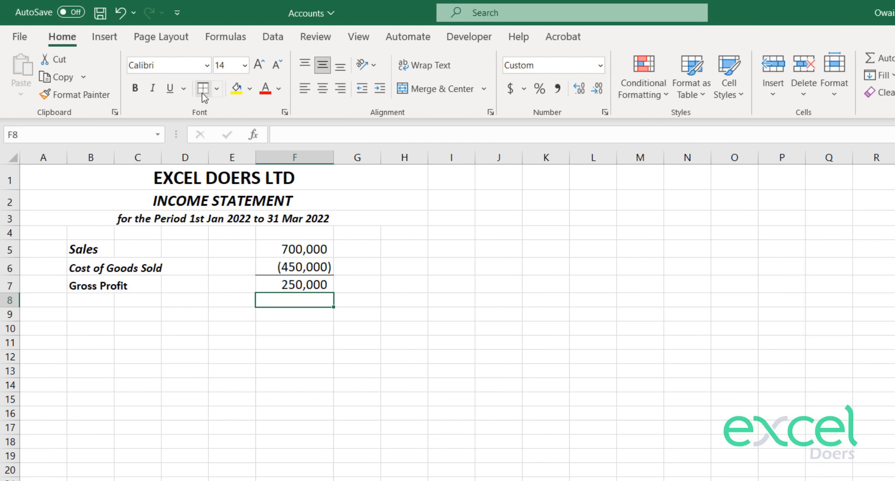
# Increase the height of rows 5 to 7 evenly to space out the Sales, Cost of Goods Sold and Gross Profit lines.
pyautogui.click(91, 285)
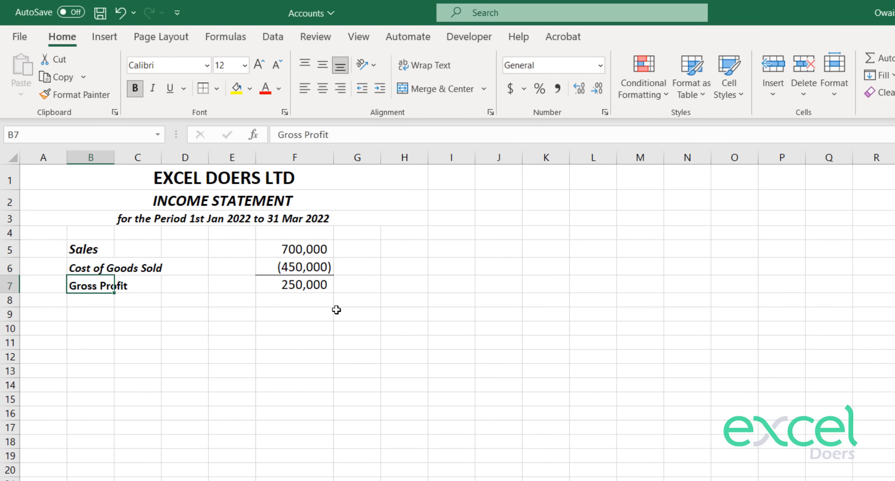
pyautogui.moveTo(15, 251); pyautogui.dragTo(9, 284)
pyautogui.click(296, 333)
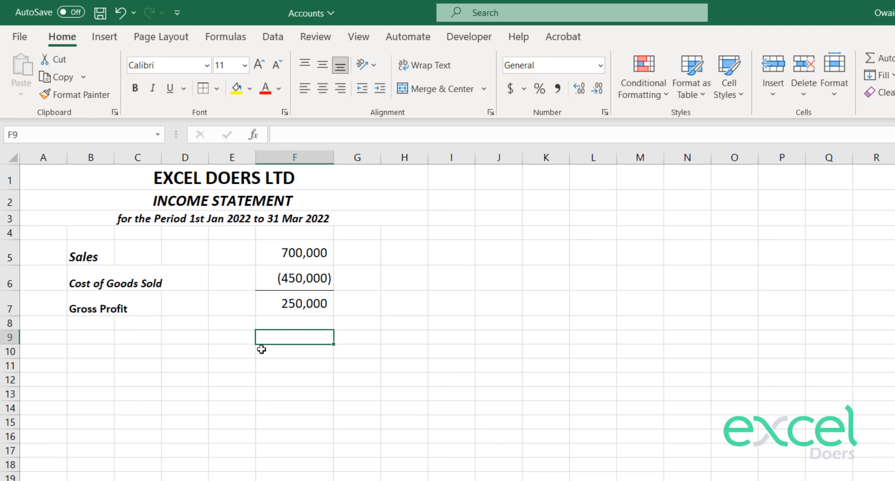
# Enter the heading "OPERATING EXPENSES" in B9, leaving row 8 blank below Gross Profit.
pyautogui.press('Left')
pyautogui.press('Left')
pyautogui.press('Left')
pyautogui.press('Left')
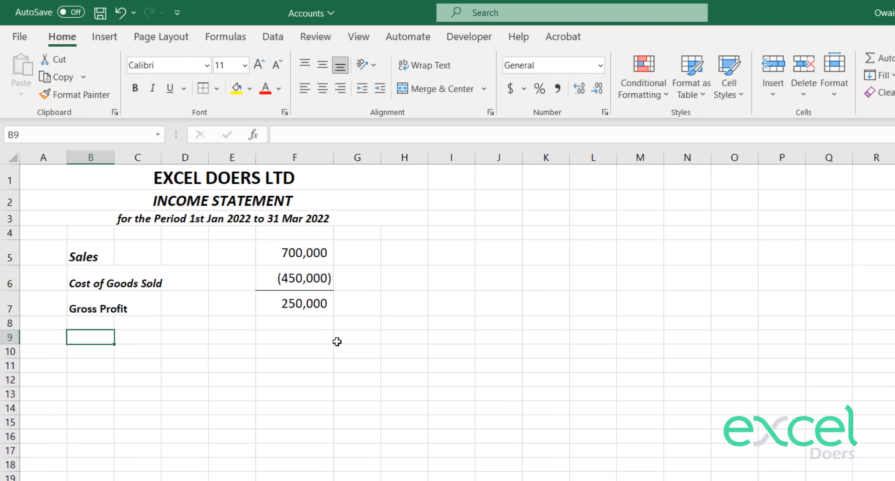
pyautogui.write('OPERATING EXPE')
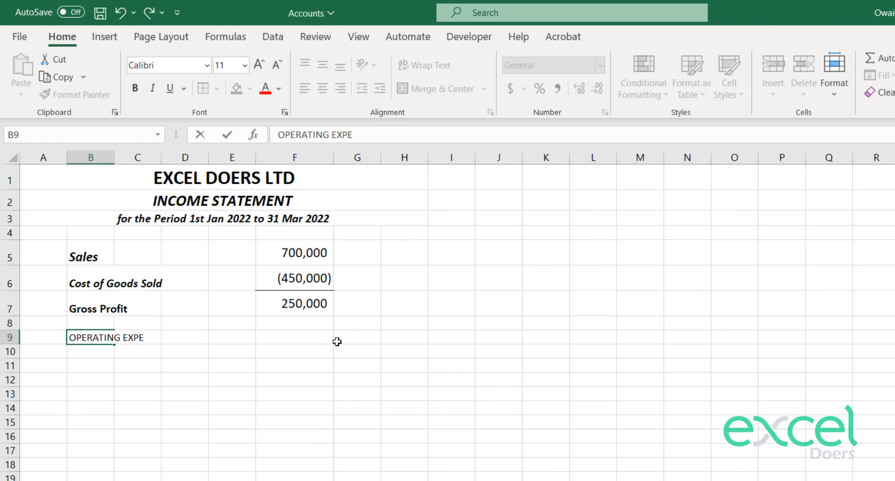
pyautogui.write('NSES')
pyautogui.press('Return')
pyautogui.press('Up')
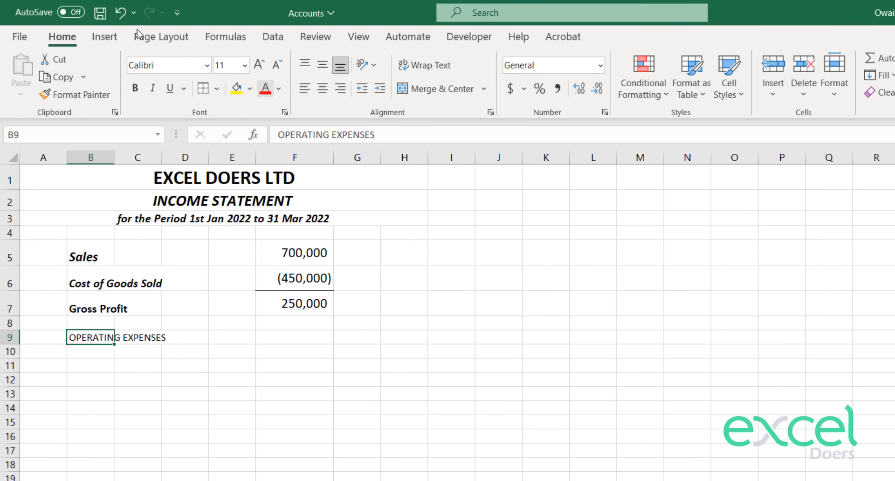
# Format the OPERATING EXPENSES heading in B9 as bold, italic and underlined, one font size larger.
pyautogui.click(136, 88)
pyautogui.click(258, 65)
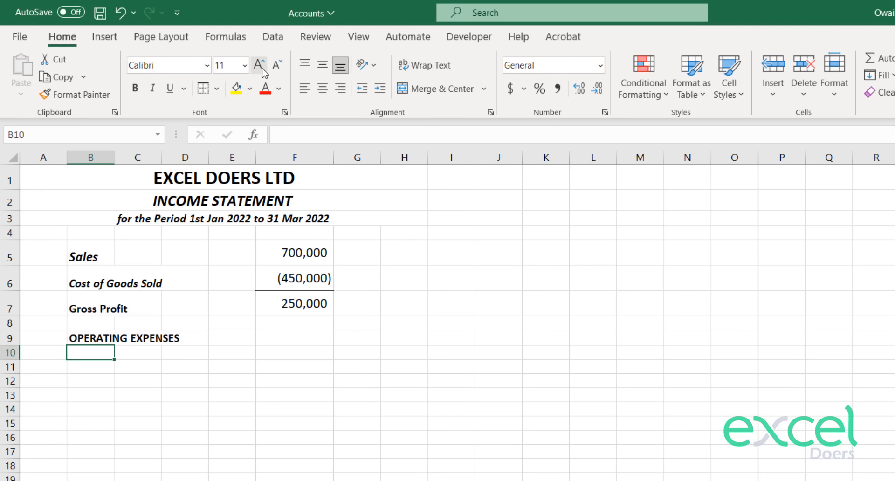
pyautogui.click(153, 90)
pyautogui.press('Down')
pyautogui.press('Down')
pyautogui.press('Up')
pyautogui.press('Up')
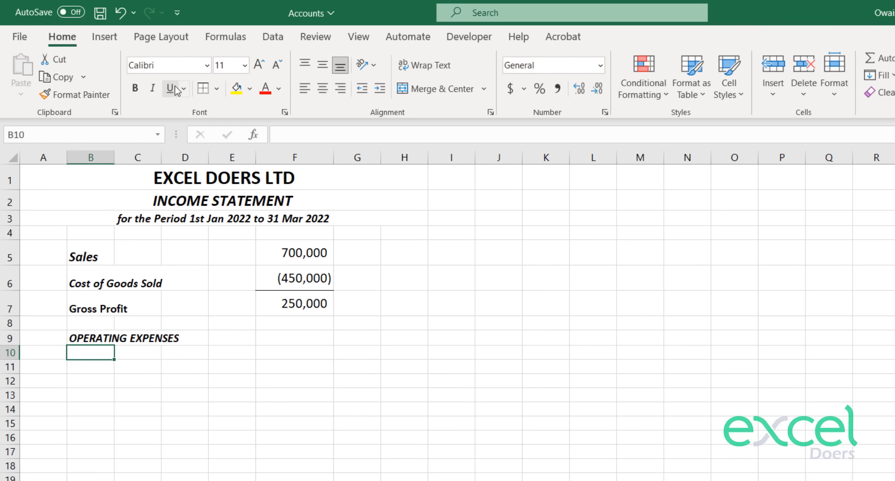
pyautogui.click(169, 89)
pyautogui.hotkey('shift', 'Right')
pyautogui.hotkey('shift', 'Right')
pyautogui.press('Left')
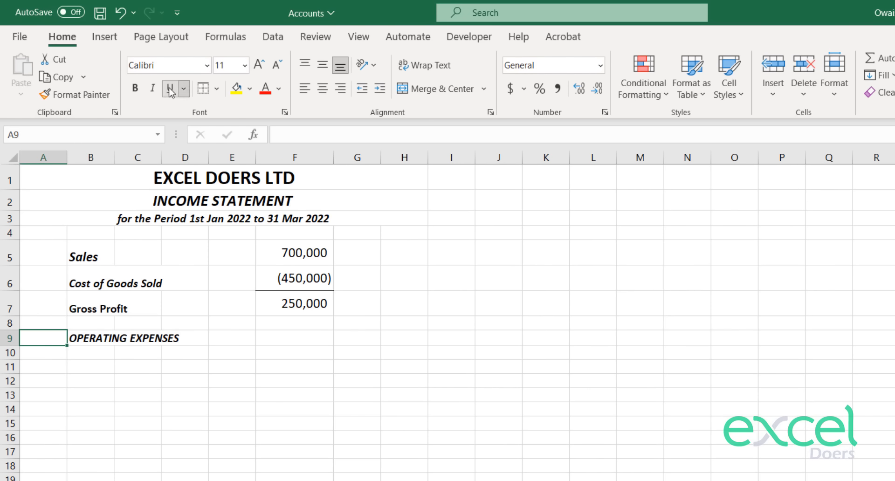
pyautogui.press('Right')
pyautogui.press('Down')
pyautogui.press('Down')
pyautogui.press('Down')
pyautogui.press('Up')
pyautogui.press('Right')
pyautogui.press('Left')
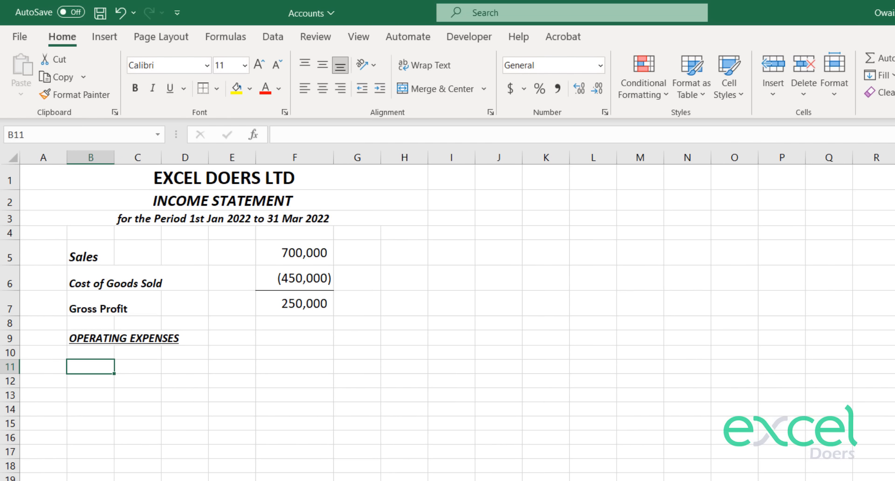
# Highlight the Cost of Goods Sold account's Expenses classification in F6 of the Trail Balance sheet with yellow fill.
pyautogui.hotkey('ctrl', 'pageup')
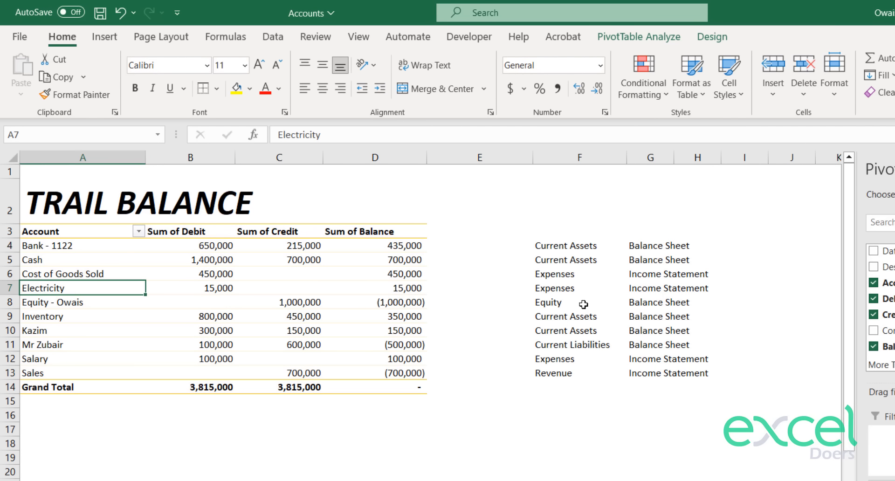
pyautogui.press('Up')
pyautogui.press('Right')
pyautogui.press('Right')
pyautogui.press('Right')
pyautogui.press('Right')
pyautogui.press('Right')
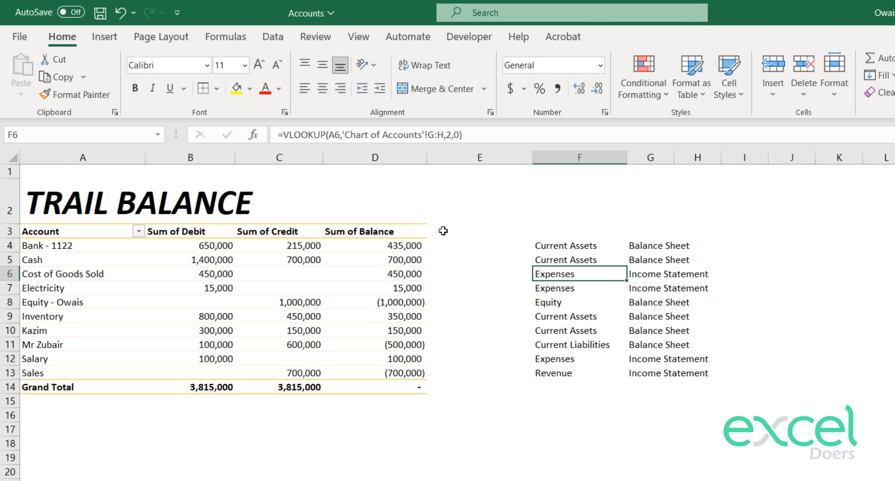
pyautogui.click(236, 87)
# Highlight the Sales account's Revenue classification in F13 of the Trail Balance sheet with yellow fill.
pyautogui.press('Down')
pyautogui.press('Down')
pyautogui.press('Down')
pyautogui.press('Down')
pyautogui.press('Down')
pyautogui.press('Down')
pyautogui.press('Down')
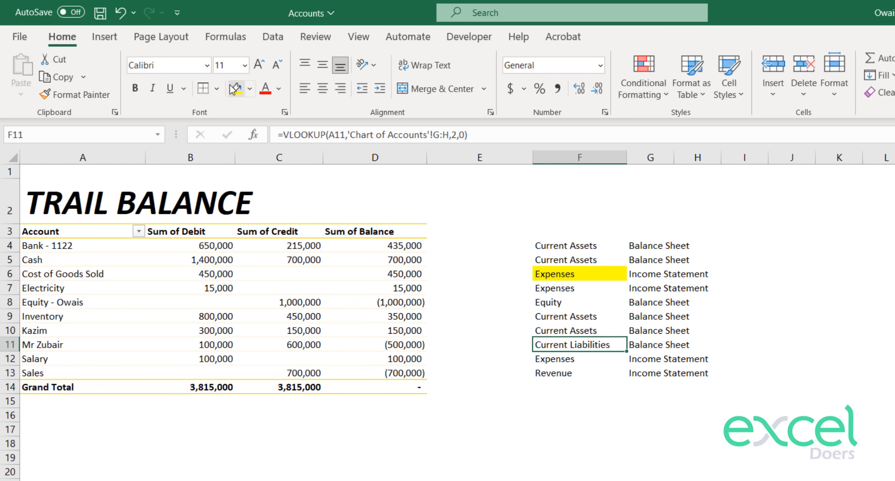
pyautogui.click(234, 89)
# Examine the trial balance rows for the Expenses accounts that are not yet highlighted.
pyautogui.press('Up')
pyautogui.press('Up')
pyautogui.press('Up')
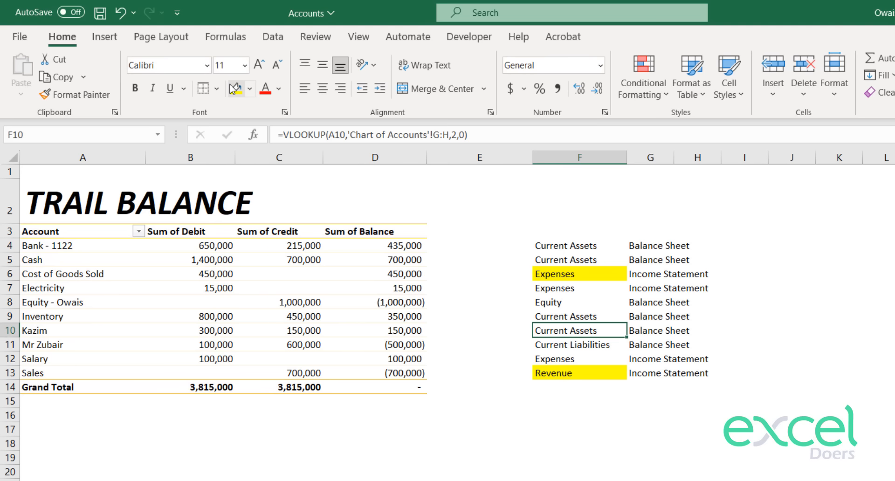
pyautogui.press('Down')
pyautogui.press('Down')
pyautogui.hotkey('shift', 'Left')
pyautogui.hotkey('shift', 'Left')
pyautogui.hotkey('shift', 'Left')
pyautogui.hotkey('shift', 'Left')
pyautogui.hotkey('shift', 'Left')
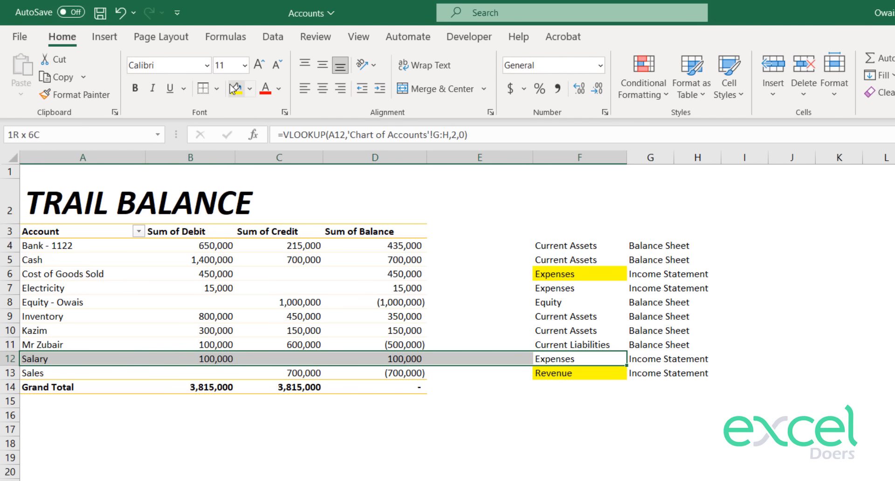
pyautogui.press('Up')
pyautogui.press('Up')
pyautogui.press('Up')
pyautogui.press('Up')
pyautogui.press('Up')
pyautogui.hotkey('shift', 'Left')
pyautogui.hotkey('shift', 'Left')
pyautogui.hotkey('shift', 'Left')
pyautogui.hotkey('shift', 'Left')
pyautogui.hotkey('shift', 'Left')
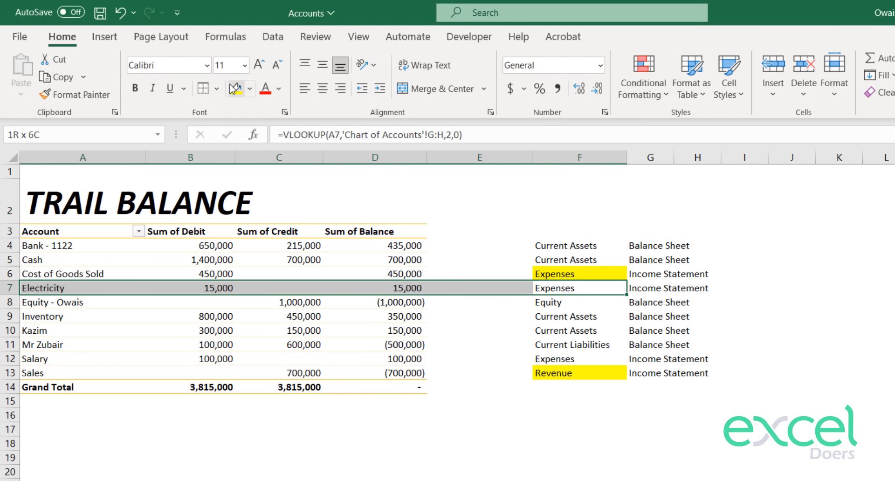
pyautogui.press('Left')
pyautogui.press('Left')
pyautogui.press('Left')
pyautogui.click(27, 359)
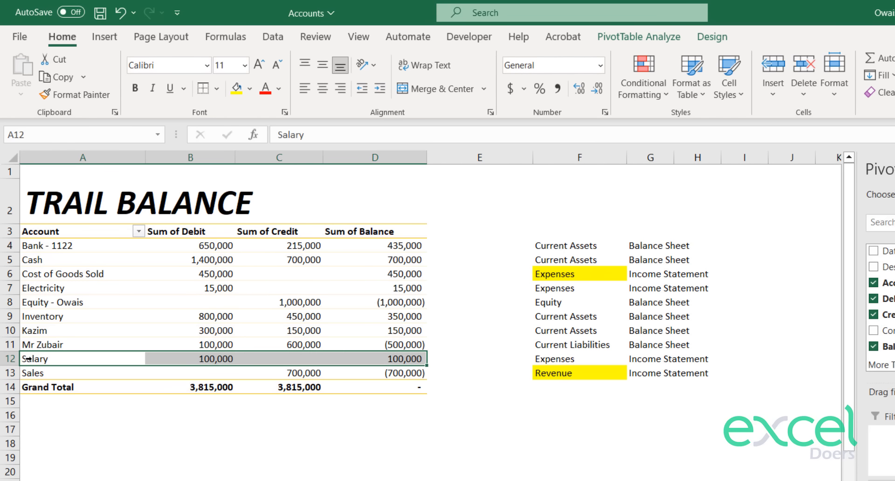
pyautogui.click(50, 360)
# On the Income Statement sheet, enter the operating expense accounts Salary in B11 and Electricity in B12.
pyautogui.hotkey('ctrl', 'pagedown')
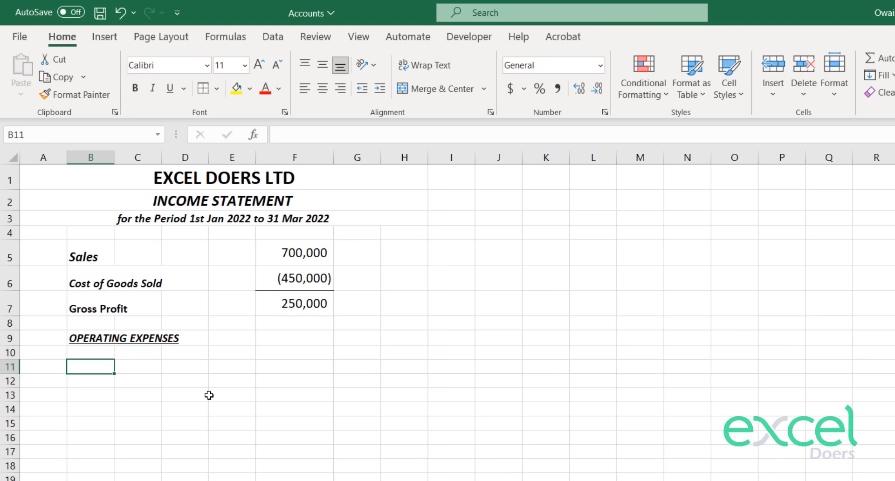
pyautogui.write('Salary')
pyautogui.press('Return')
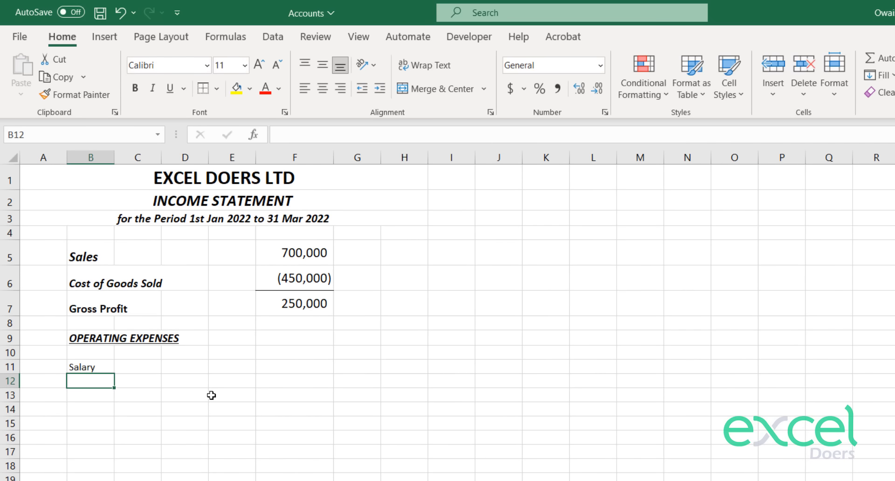
pyautogui.write('Ex')
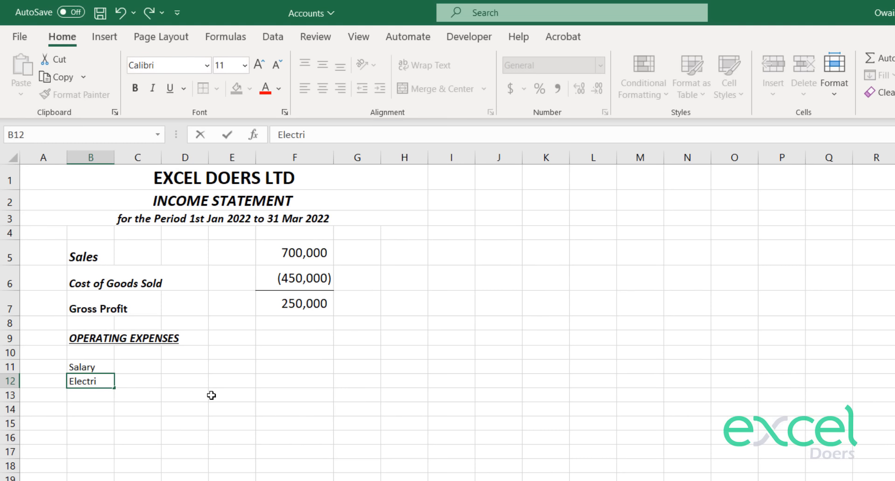
pyautogui.press('Return')
# Copy the Sales lookup formula from F5 into F11 and F12 for the Salary and Electricity amounts.
pyautogui.press('Up')
pyautogui.press('Up')
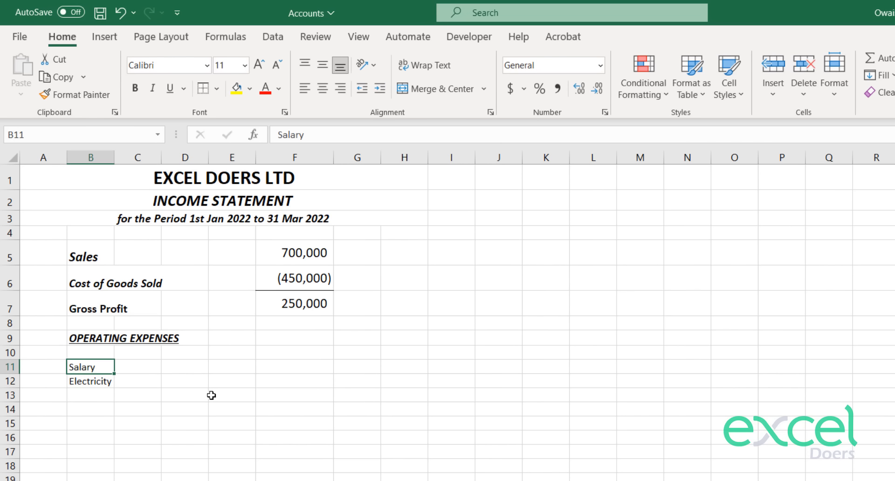
pyautogui.press('Up')
pyautogui.press('Right')
pyautogui.press('Right')
pyautogui.press('Right')
pyautogui.press('Right')
pyautogui.press('Up')
pyautogui.press('Up')
pyautogui.press('Up')
pyautogui.press('Up')
pyautogui.press('Up')
pyautogui.hotkey('ctrl', 'c')
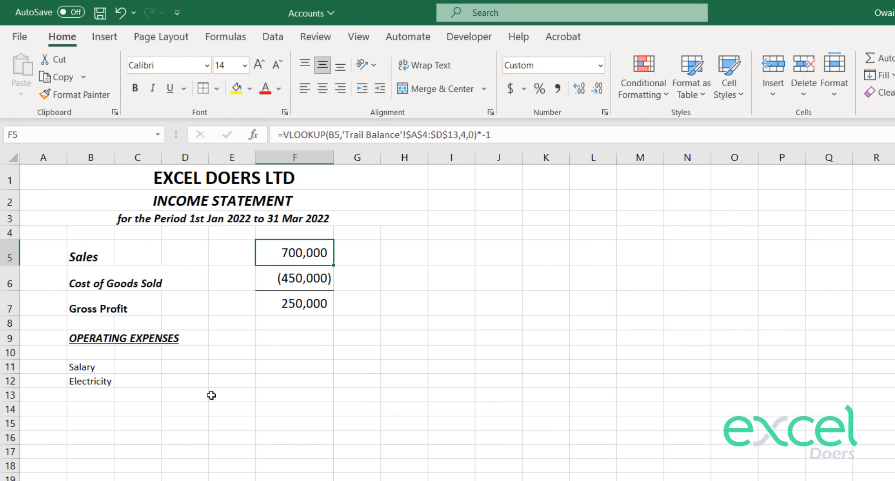
pyautogui.press('Down')
pyautogui.press('Down')
pyautogui.press('Down')
pyautogui.press('Down')
pyautogui.press('Down')
pyautogui.press('Down')
pyautogui.hotkey('ctrl', 'v')
pyautogui.press('Down')
pyautogui.hotkey('ctrl', 'v')
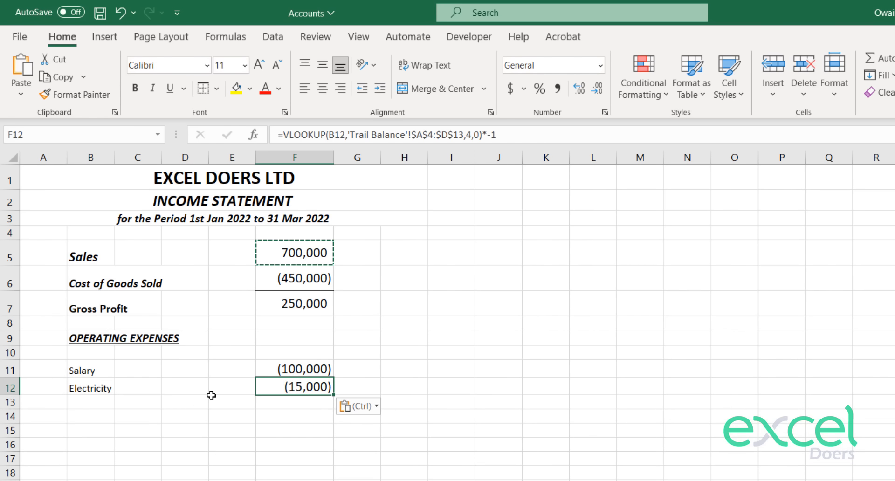
# Remove the *-1 multiplier from the Salary and Electricity lookup formulas in F11 and F12.
pyautogui.press('Up')
pyautogui.press('F2')
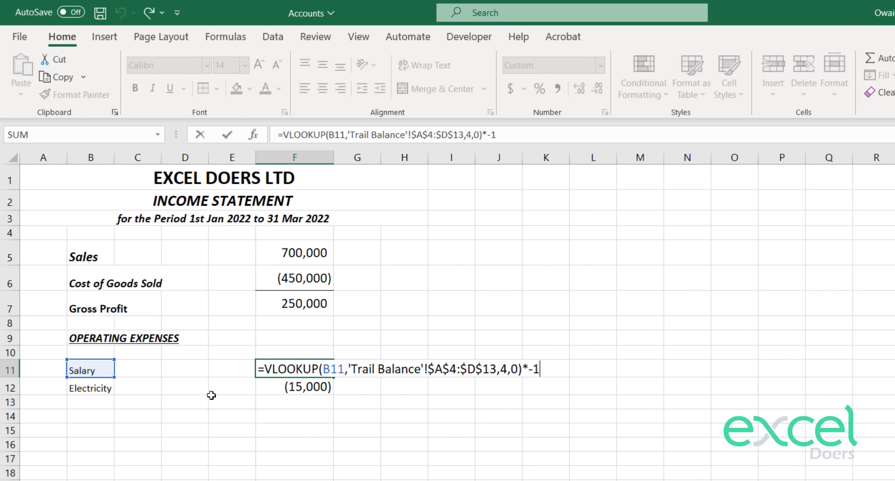
pyautogui.press('Delete')
pyautogui.press('Return')
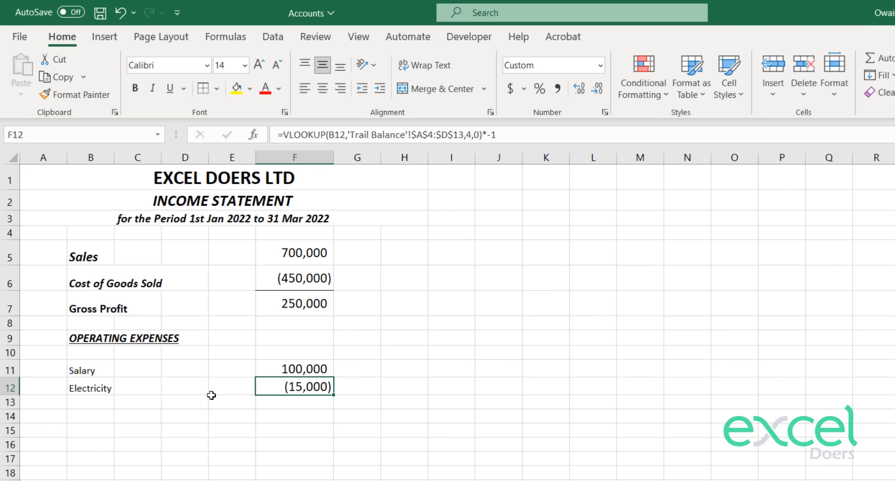
pyautogui.press('F2')
pyautogui.press('Delete')
pyautogui.press('Return')
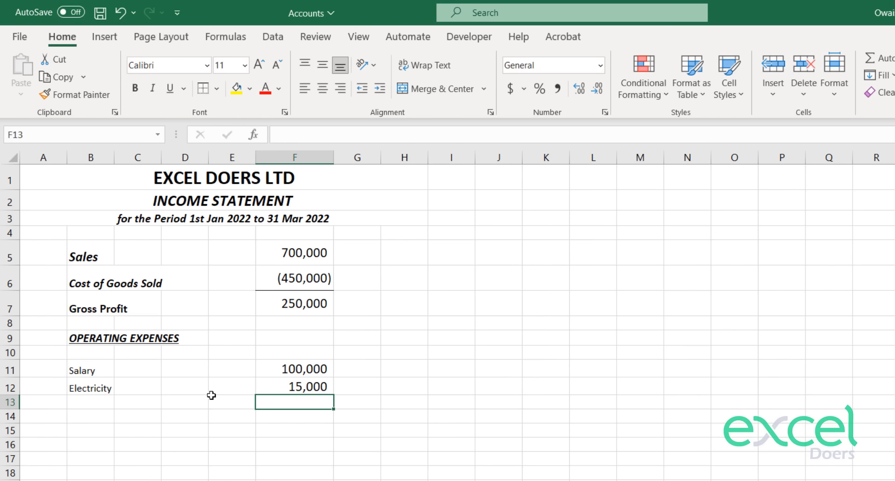
# Move the Salary and Electricity amounts from F11:F12 to E11:E12 and widen column E to fit them.
pyautogui.press('Up')
pyautogui.press('Up')
pyautogui.hotkey('shift', 'Down')
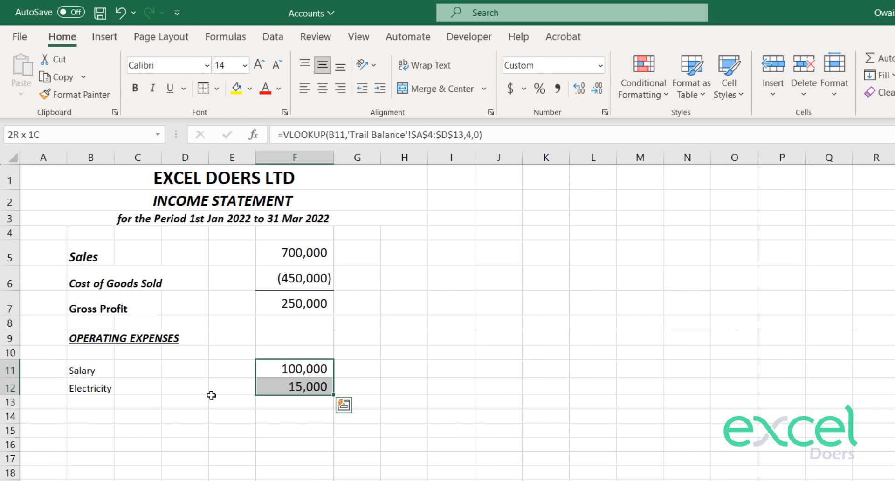
pyautogui.hotkey('ctrl', 'x')
pyautogui.press('Left')
pyautogui.hotkey('ctrl', 'v')
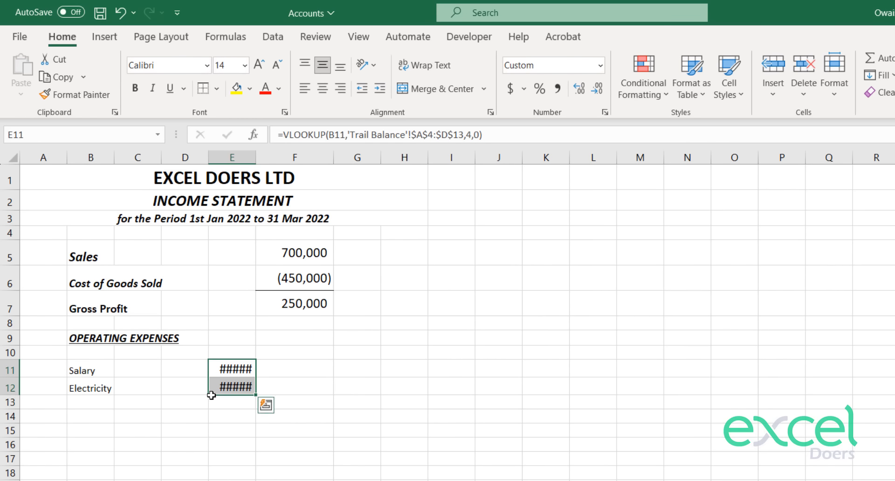
pyautogui.click(266, 219)
pyautogui.click(231, 270)
pyautogui.moveTo(255, 157); pyautogui.dragTo(282, 160)
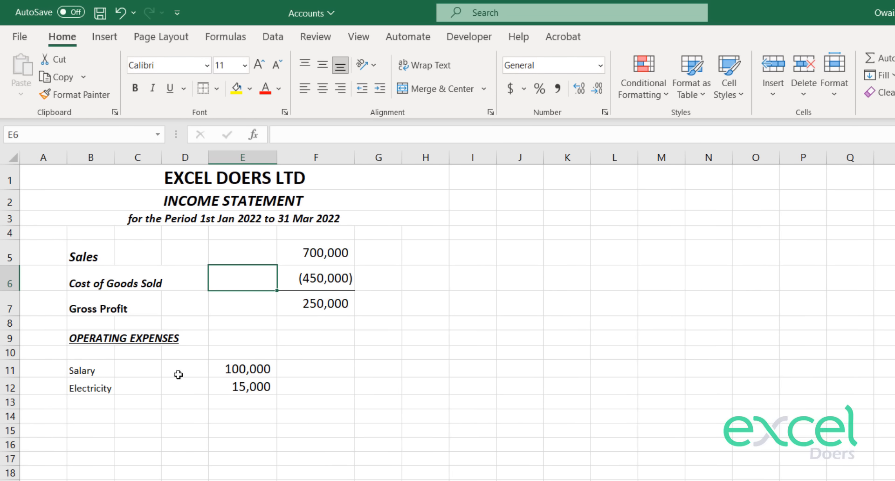
pyautogui.moveTo(227, 368)
pyautogui.mouseDown()
pyautogui.moveTo(239, 367)
pyautogui.moveTo(247, 387)
pyautogui.mouseUp()
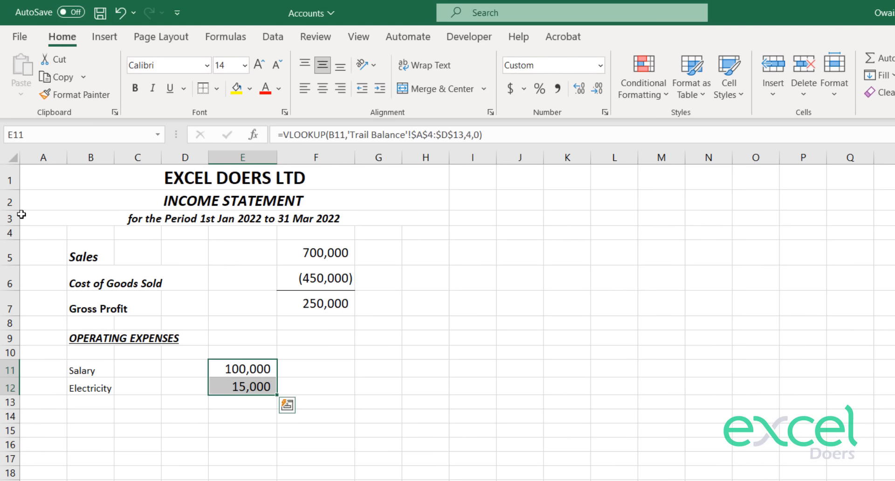
pyautogui.click(80, 97)
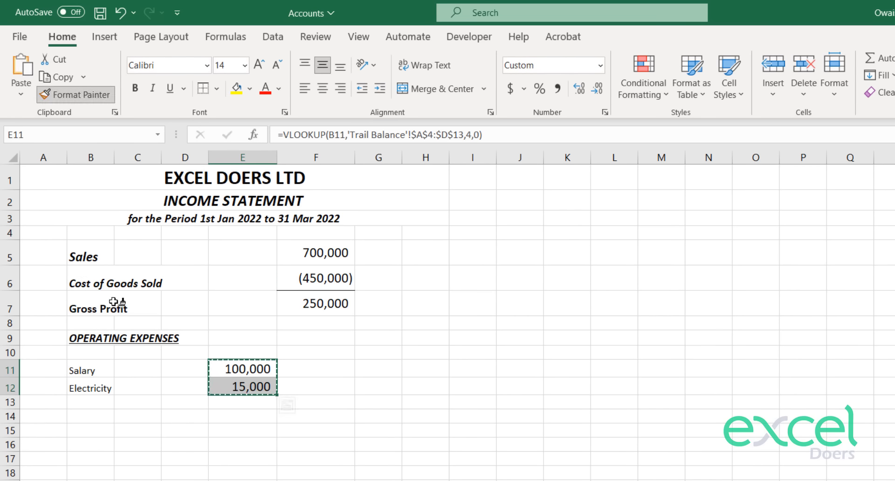
pyautogui.press('Escape')
# Increase the font size of the Salary and Electricity labels in B11:B12 to 14.
pyautogui.press('Left')
pyautogui.press('Left')
pyautogui.press('Left')
pyautogui.hotkey('shift', 'Down')
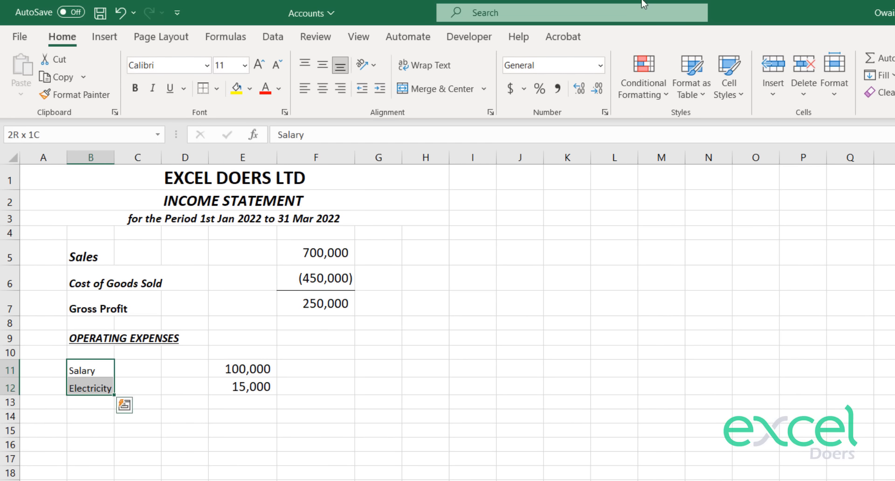
pyautogui.click(259, 64)
pyautogui.click(259, 65)
# Add a bottom border under the Electricity amount in E12.
pyautogui.press('Down')
pyautogui.press('Down')
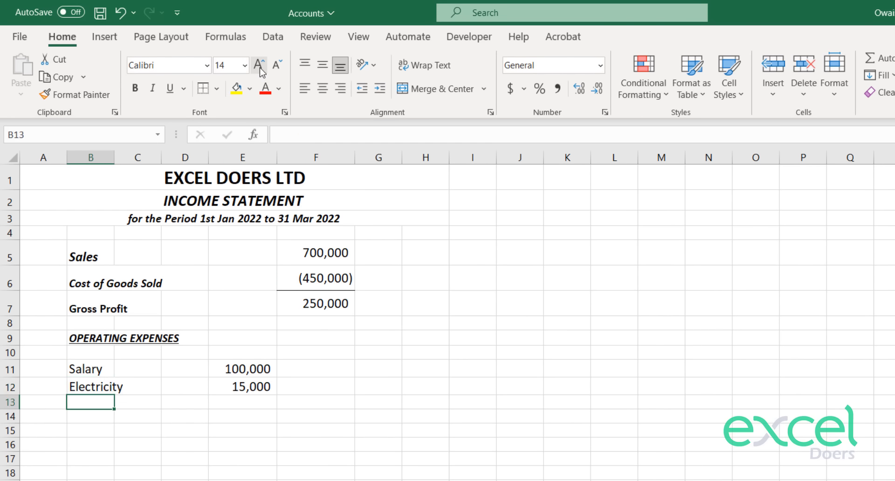
pyautogui.press('Right')
pyautogui.press('Right')
pyautogui.press('Up')
pyautogui.press('Right')
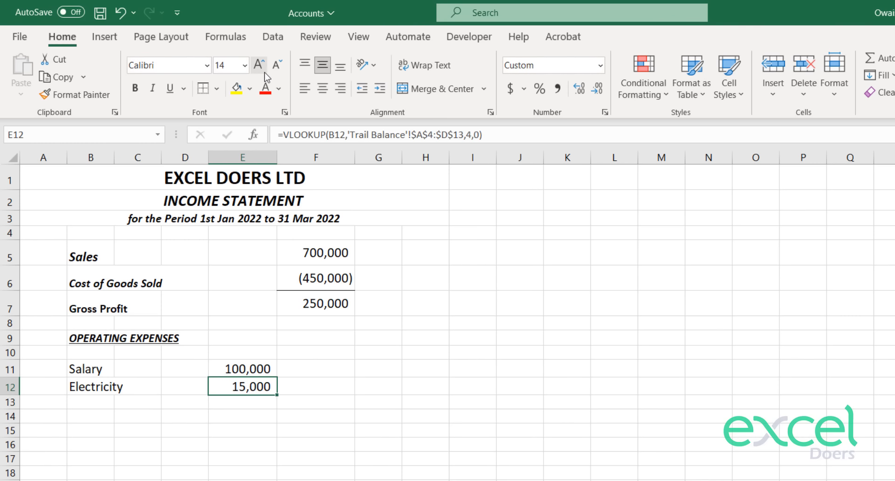
pyautogui.click(217, 88)
pyautogui.click(217, 89)
pyautogui.press('Down')
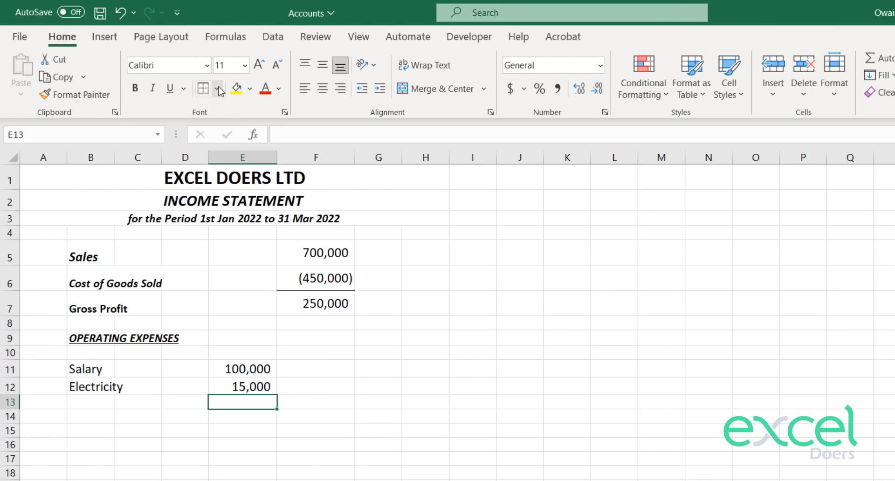
pyautogui.click(203, 88)
# Copy the bold Gross Profit label from B7 into B13, directly below Electricity.
pyautogui.press('Down')
pyautogui.press('Down')
pyautogui.press('Right')
pyautogui.press('Up')
pyautogui.press('Up')
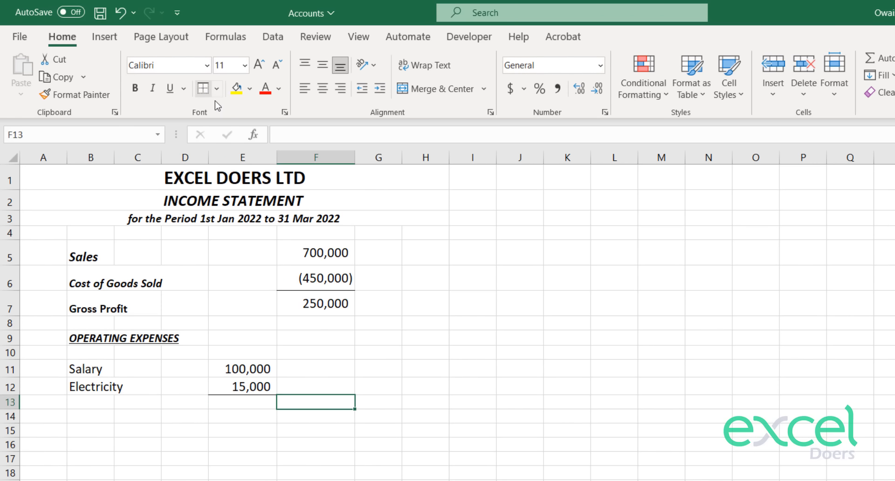
pyautogui.press('Left')
pyautogui.press('Left')
pyautogui.press('Left')
pyautogui.press('Left')
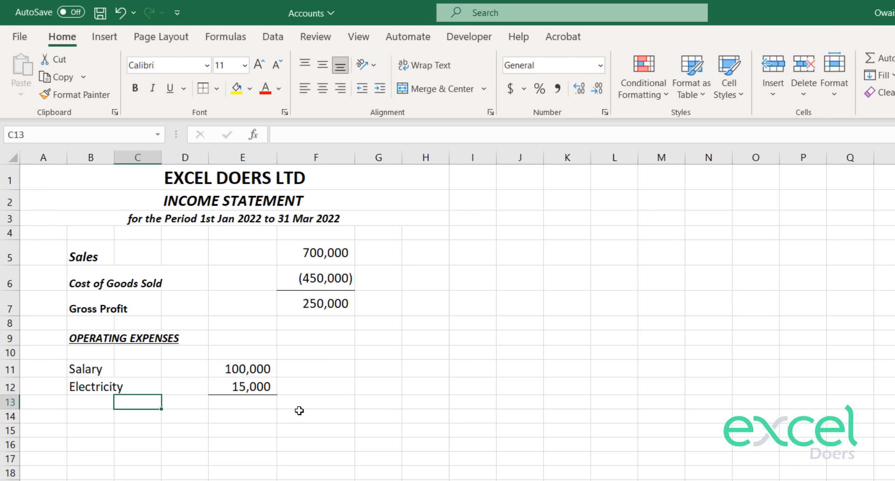
pyautogui.press('Up')
pyautogui.press('Up')
pyautogui.press('Up')
pyautogui.press('Up')
pyautogui.press('Up')
pyautogui.press('Up')
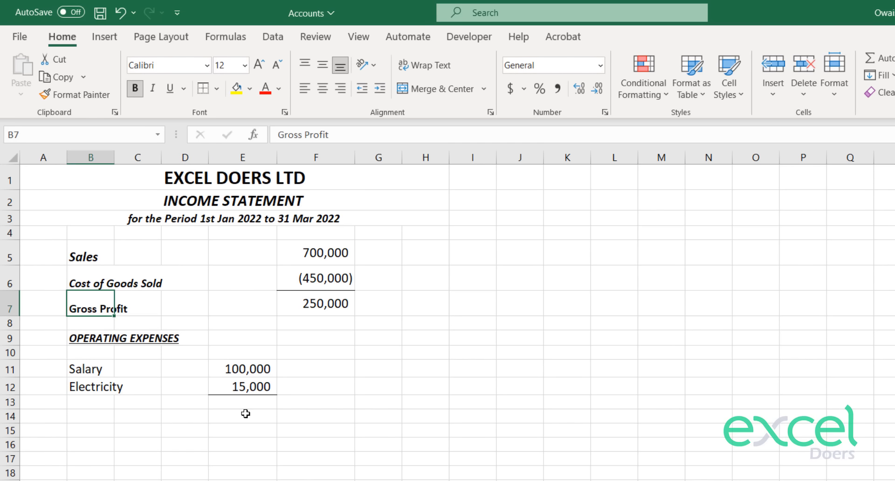
pyautogui.hotkey('ctrl', 'c')
pyautogui.press('Down')
pyautogui.press('Down')
pyautogui.press('Down')
pyautogui.press('Down')
pyautogui.press('Down')
pyautogui.press('Down')
pyautogui.hotkey('ctrl', 'v')
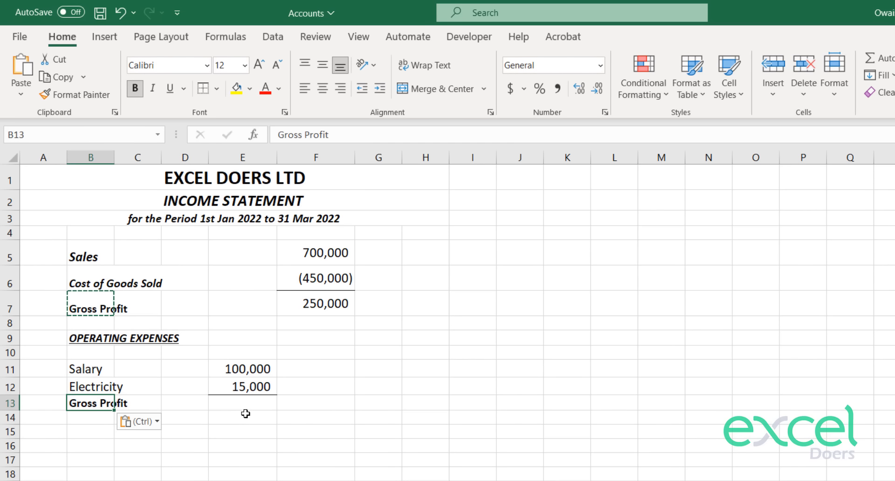
# Replace the label in B13 with "Total of Operating Expenses".
pyautogui.write('Total of Operating')
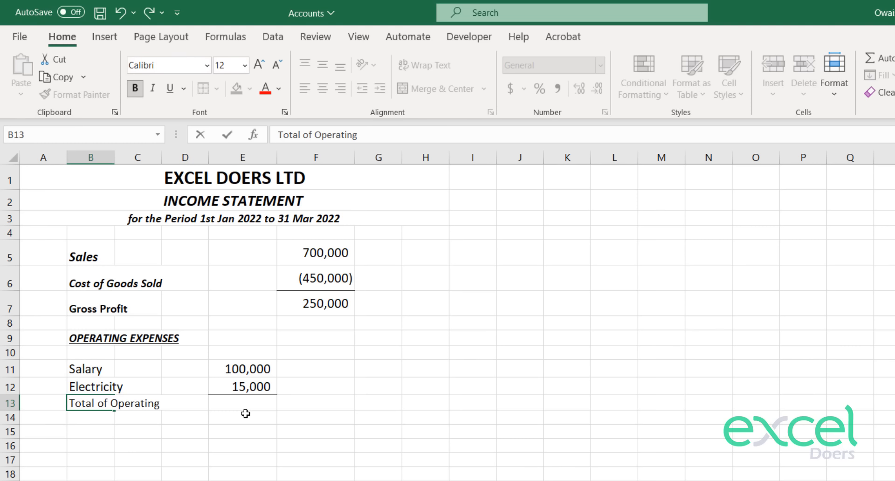
pyautogui.write(' Expenses')
pyautogui.press('Return')
pyautogui.press('Up')
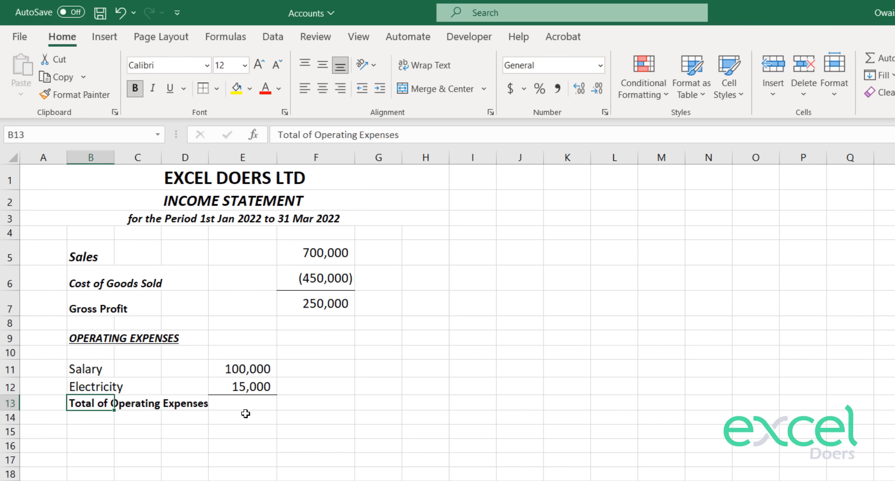
# Total the operating expenses in F13 with the formula =SUM(E11:E12).
pyautogui.click(306, 404)
pyautogui.write('=sum')
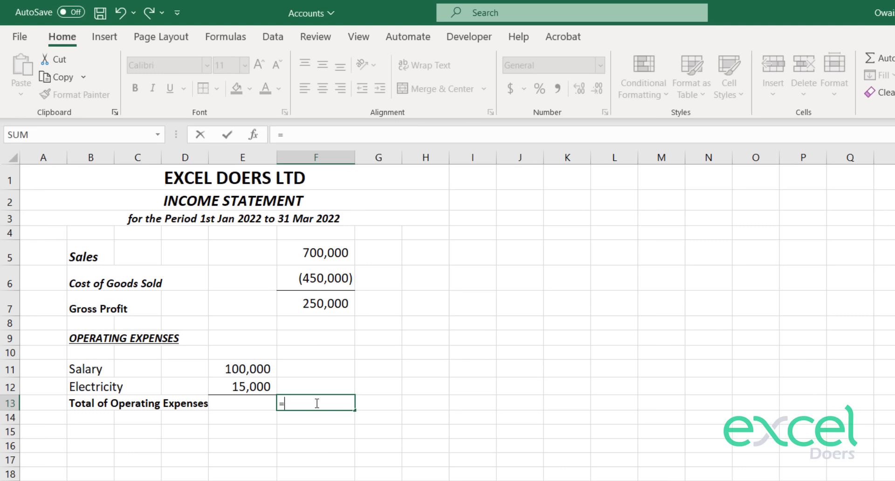
pyautogui.press('Tab')
pyautogui.moveTo(242, 386); pyautogui.dragTo(243, 369)
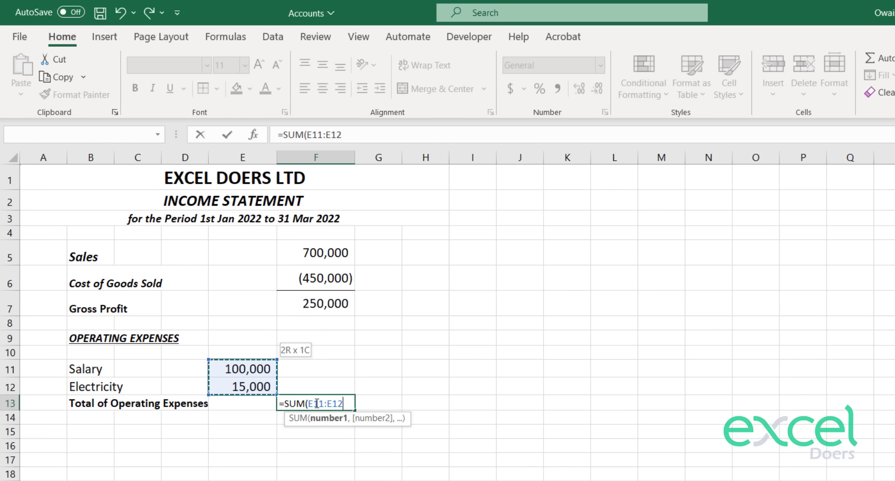
pyautogui.press('Return')
# Make the operating expenses total in F13 bold and one font size larger.
pyautogui.press('Up')
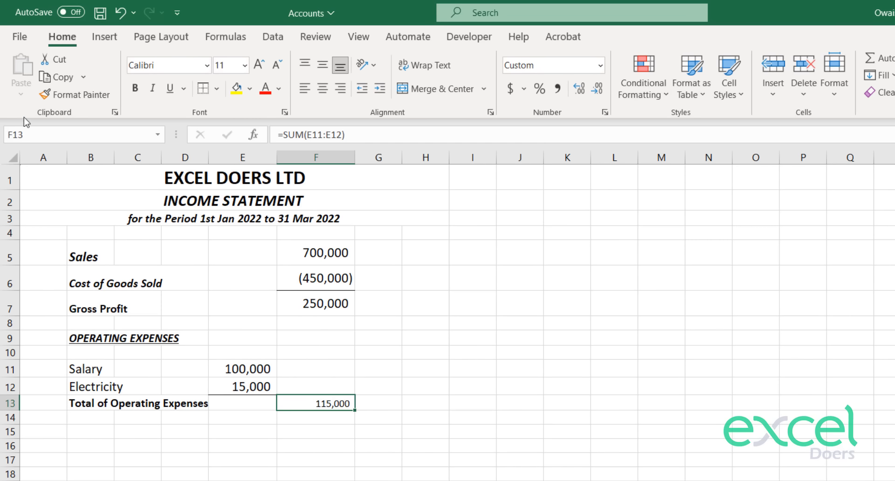
pyautogui.click(135, 89)
pyautogui.click(258, 65)
pyautogui.press('Down')
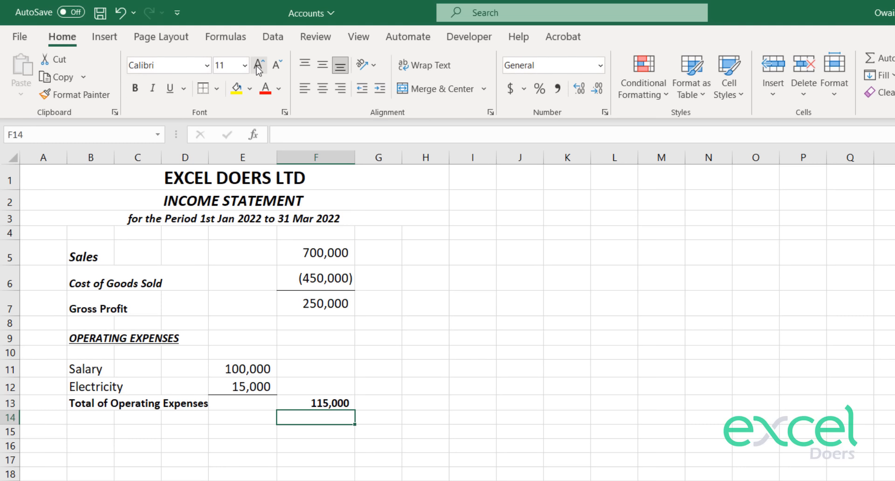
# Set the Gross Profit amount in F7 to bold at font size 14.
pyautogui.press('Up')
pyautogui.press('Up')
pyautogui.press('Up')
pyautogui.press('Up')
pyautogui.press('Up')
pyautogui.press('Up')
pyautogui.press('Up')
pyautogui.click(259, 66)
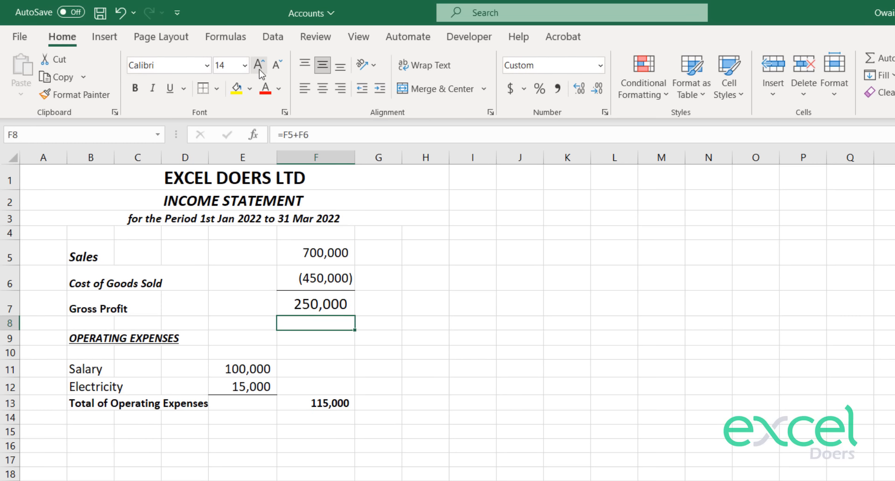
pyautogui.press('Down')
pyautogui.press('Up')
pyautogui.click(276, 65)
pyautogui.click(134, 89)
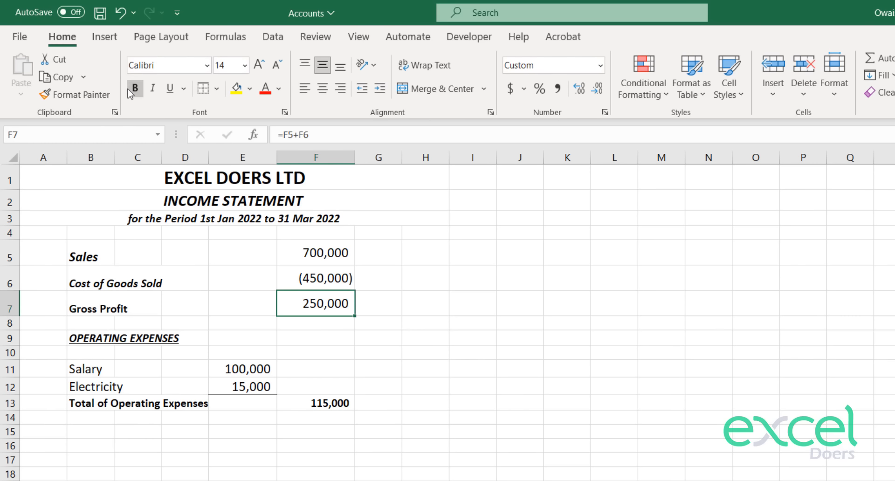
# Add a bottom border under the operating expenses total in F13.
pyautogui.press('Down')
pyautogui.press('Down')
pyautogui.press('Down')
pyautogui.press('Down')
pyautogui.press('Down')
pyautogui.press('Down')
pyautogui.press('Down')
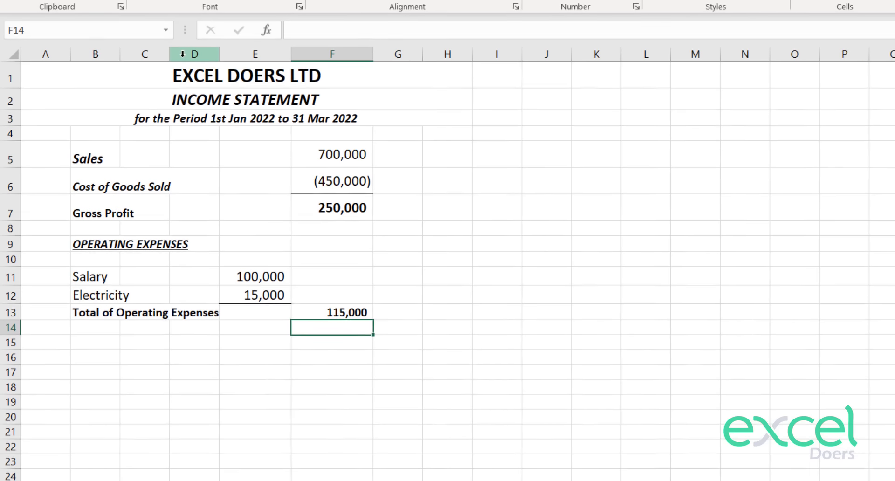
pyautogui.press('Down')
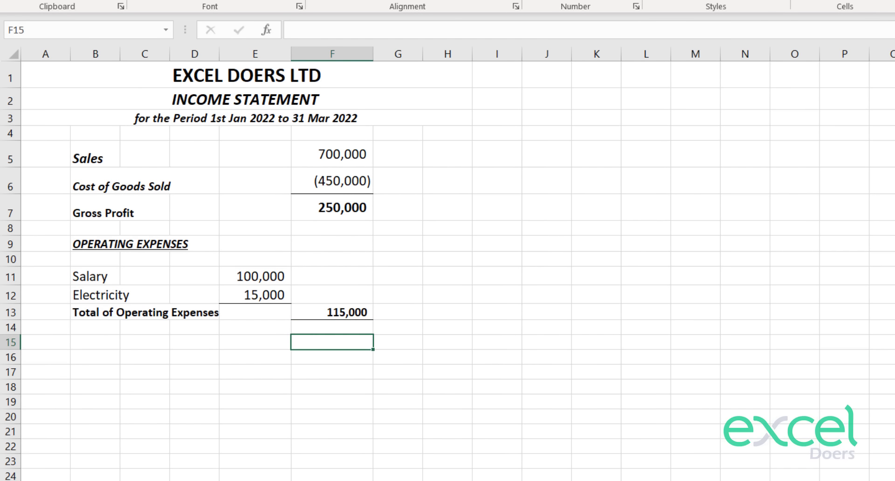
# Enter the label "Operating Profit" in B14, directly below the operating expenses total.
pyautogui.press('Up')
pyautogui.press('Left')
pyautogui.press('Left')
pyautogui.press('Left')
pyautogui.press('Left')
pyautogui.write('OPera')
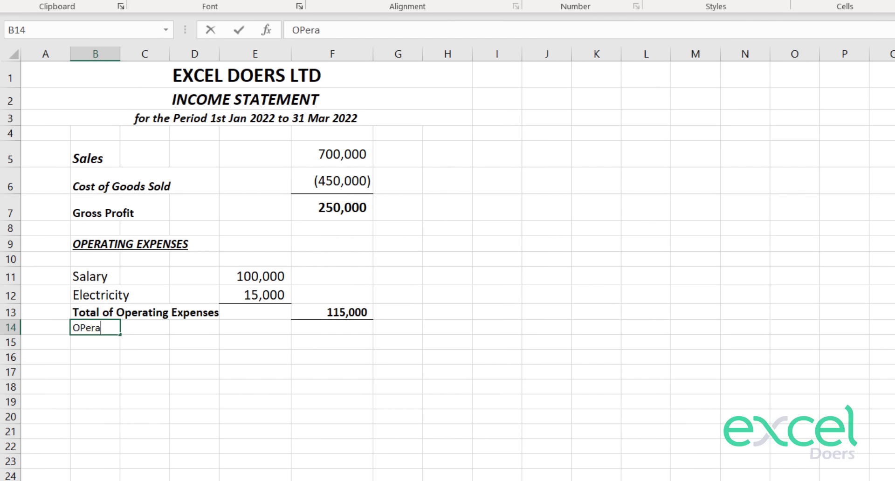
pyautogui.write('r')
pyautogui.press('BackSpace')
pyautogui.write('ting Profit')
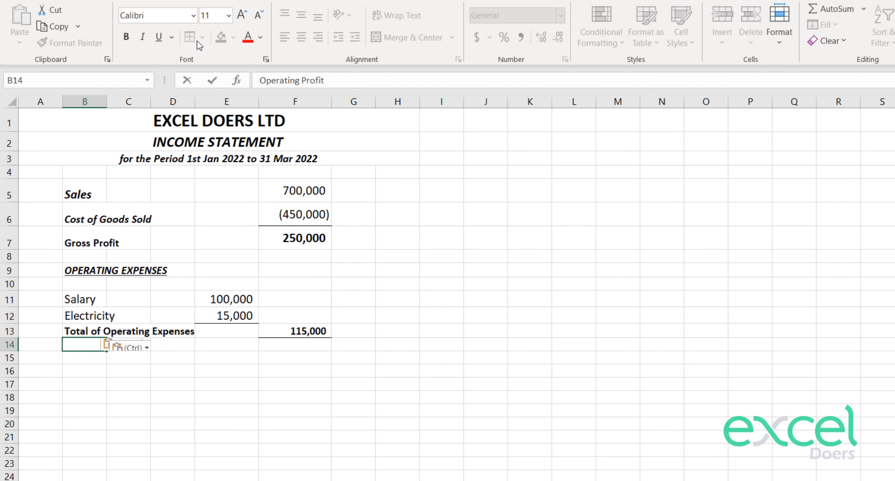
pyautogui.press('Return')
# Calculate the operating profit in F14 with the formula =F7-F13.
pyautogui.press('Right')
pyautogui.press('Right')
pyautogui.press('Right')
pyautogui.press('Right')
pyautogui.press('Up')
pyautogui.write('=')
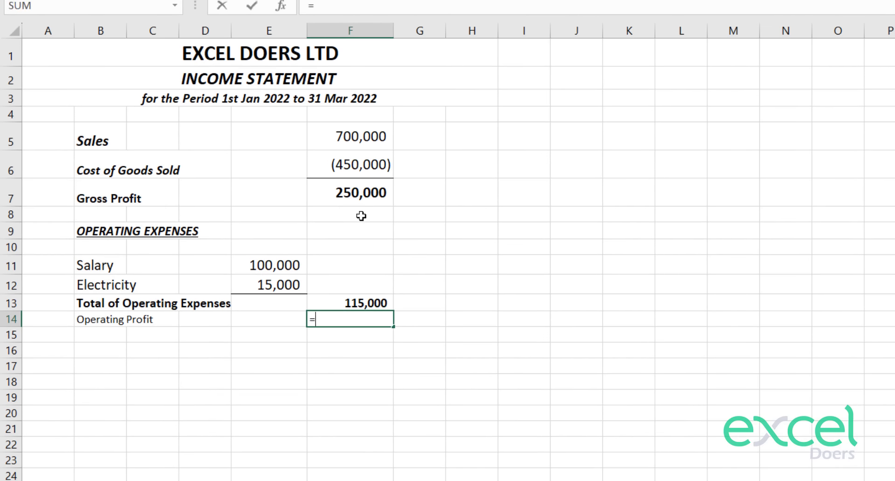
pyautogui.click(341, 193)
pyautogui.write('-')
pyautogui.click(342, 297)
pyautogui.press('Return')
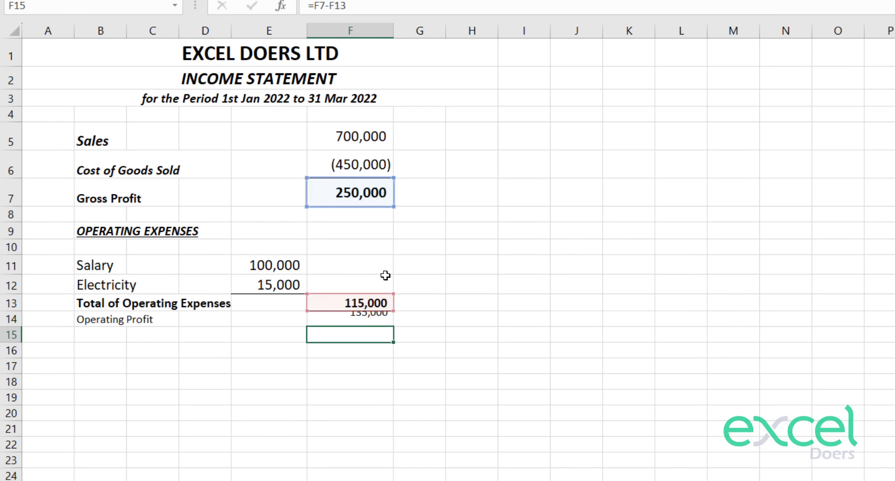
# Turn the operating expenses total in F13 negative by changing its formula to =SUM(E11:E12)*-1.
pyautogui.doubleClick(372, 301)
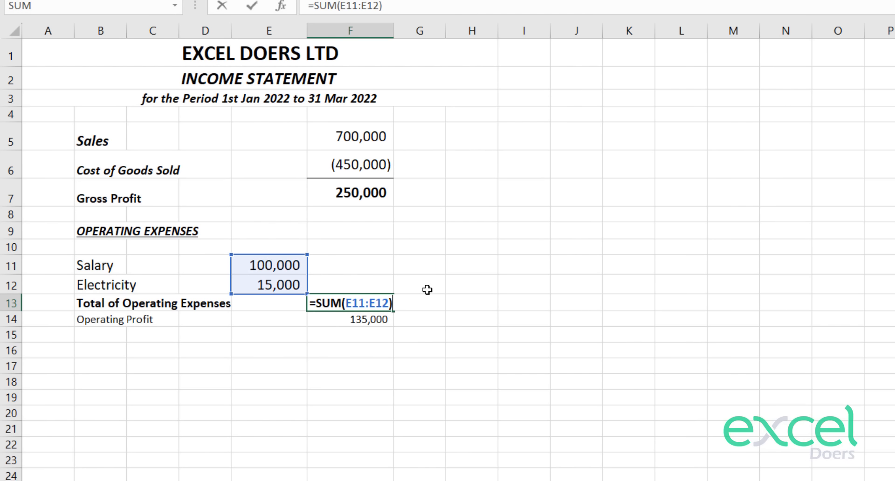
pyautogui.write('*-1')
pyautogui.press('Return')
pyautogui.press('Up')
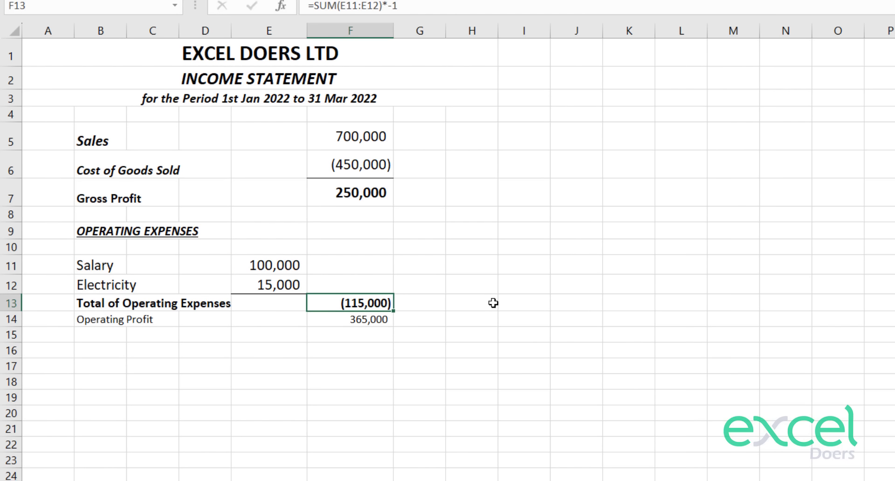
# Replace the operating profit formula in F14 with =F13+F7.
pyautogui.press('Down')
pyautogui.write('=')
pyautogui.click(361, 300)
pyautogui.write('+')
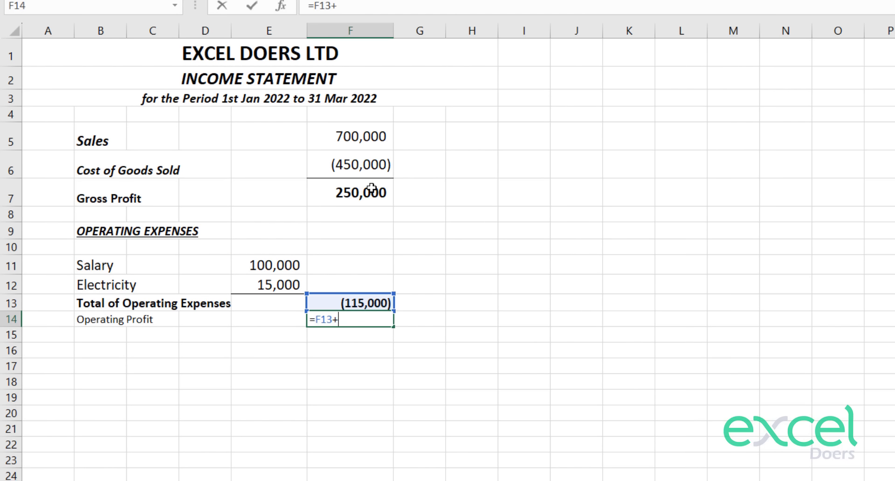
pyautogui.click(382, 193)
pyautogui.press('Return')
# Copy the formatting of the Total of Operating Expenses row B13:F13 onto the Operating Profit row B14:F14.
pyautogui.press('Up')
pyautogui.hotkey('shift', 'Left')
pyautogui.hotkey('shift', 'Left')
pyautogui.hotkey('shift', 'Left')
pyautogui.hotkey('shift', 'Left')
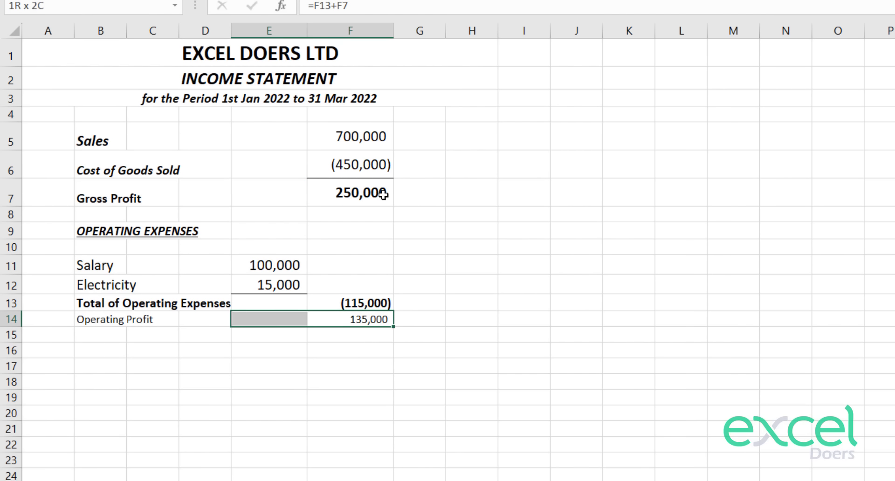
pyautogui.press('Up')
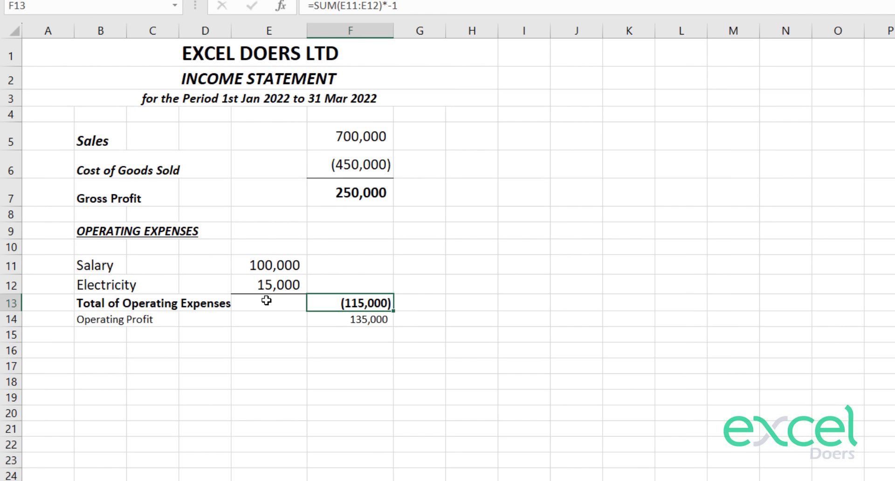
pyautogui.hotkey('shift', 'Left')
pyautogui.hotkey('shift', 'Left')
pyautogui.hotkey('shift', 'Left')
pyautogui.hotkey('shift', 'Left')
pyautogui.hotkey('ctrl', 'c')
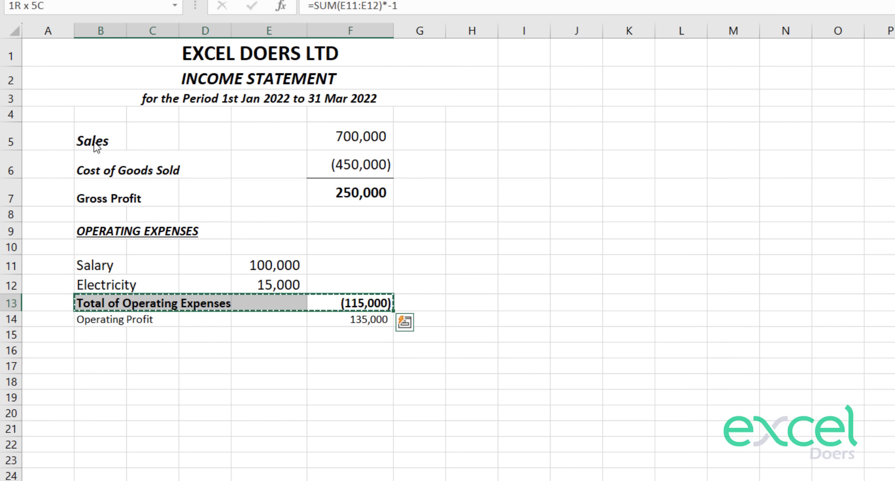
pyautogui.click(80, 319)
pyautogui.write('`')
pyautogui.press('BackSpace')
pyautogui.write('Operating Profit')
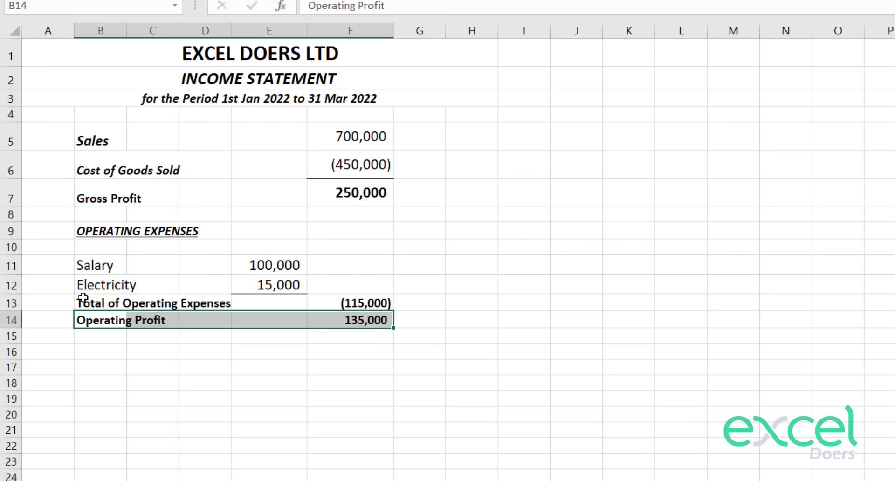
pyautogui.press('Return')
pyautogui.press('Return')
# Italicize the Total of Operating Expenses row in B13:F13, including its amount.
pyautogui.press('Up')
pyautogui.press('Up')
pyautogui.hotkey('shift', 'Right')
pyautogui.hotkey('shift', 'Right')
pyautogui.hotkey('shift', 'Right')
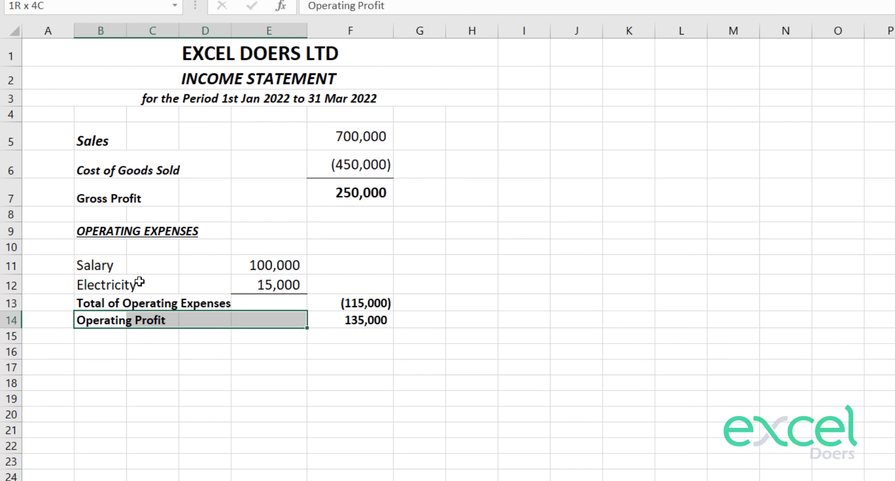
pyautogui.hotkey('shift', 'Right')
pyautogui.press('Up')
pyautogui.hotkey('shift', 'Right')
pyautogui.hotkey('shift', 'Right')
pyautogui.hotkey('shift', 'Right')
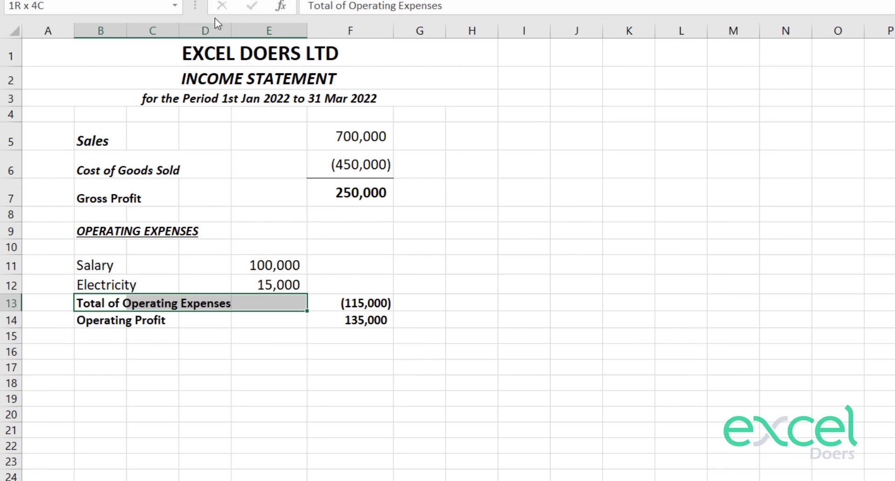
pyautogui.hotkey('shift', 'Right')
pyautogui.hotkey('shift', 'Right')
pyautogui.hotkey('shift', 'Left')
pyautogui.hotkey('ctrl', 'i')
pyautogui.press('Down')
pyautogui.press('Down')
pyautogui.press('Down')
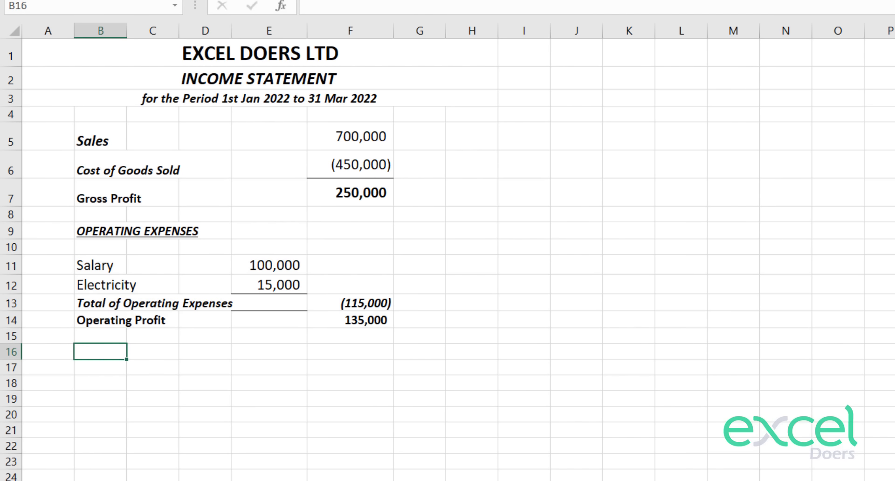
# Remove the stray border line between the empty cells E13 and E14.
pyautogui.press('Up')
pyautogui.press('Up')
pyautogui.press('Right')
pyautogui.press('Right')
pyautogui.press('Right')
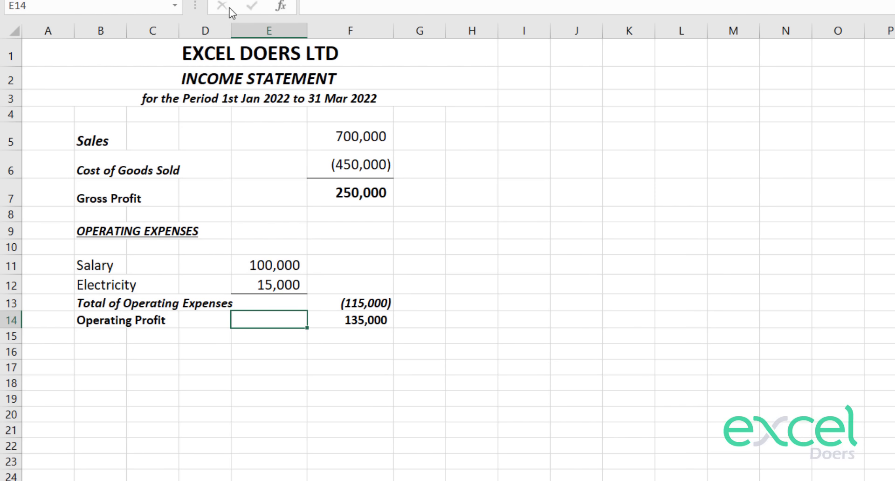
pyautogui.press('Down')
pyautogui.press('Up')
pyautogui.press('Down')
pyautogui.hotkey('ctrl', 'c')
pyautogui.press('Up')
pyautogui.hotkey('ctrl', 'v')
pyautogui.press('Escape')
# Draw a border line between the operating expenses total in F13 and the operating profit in F14.
pyautogui.press('Down')
pyautogui.press('Down')
pyautogui.press('Right')
pyautogui.press('Up')
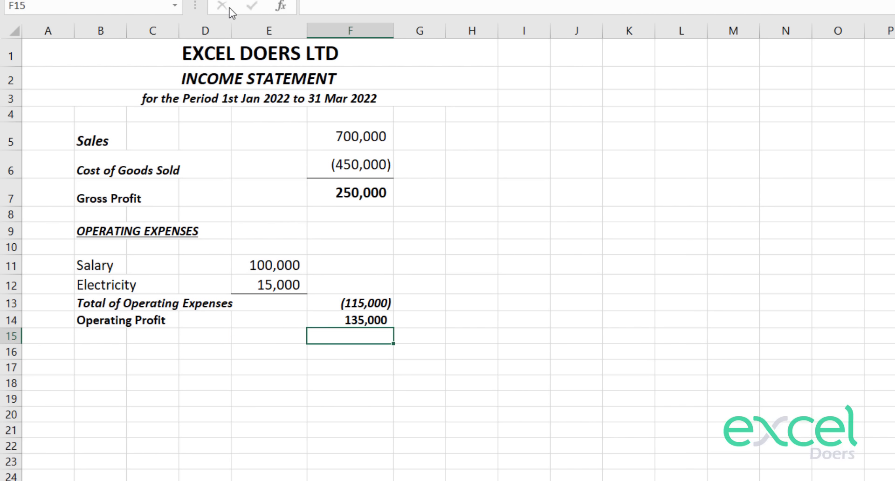
pyautogui.press('Up')
pyautogui.press('Down')
pyautogui.press('Down')
pyautogui.press('Down')
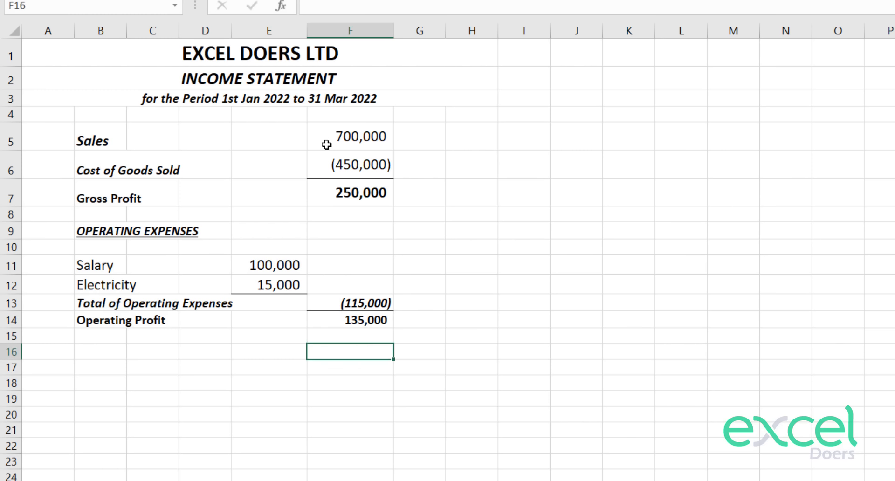
# Make rows 11 to 14 taller, and set a uniform row height of 13.1 for rows 5 to 21.
pyautogui.moveTo(9, 267); pyautogui.dragTo(12, 320)
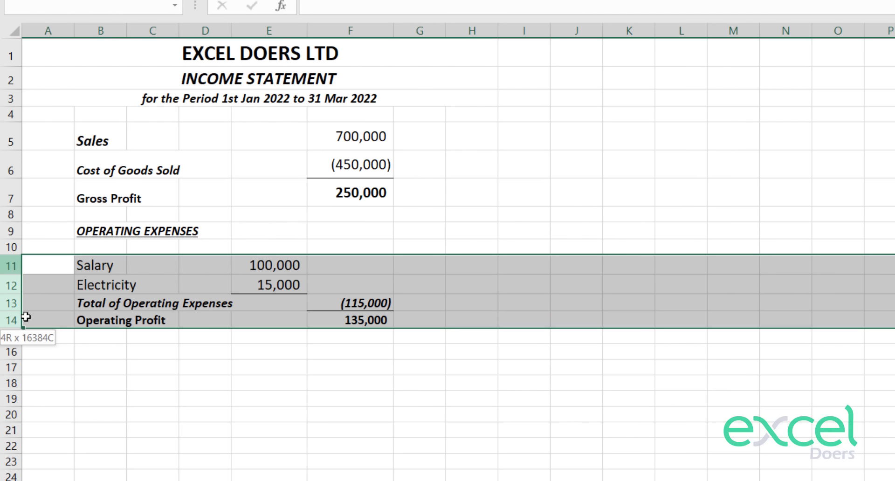
pyautogui.moveTo(11, 276); pyautogui.dragTo(14, 288)
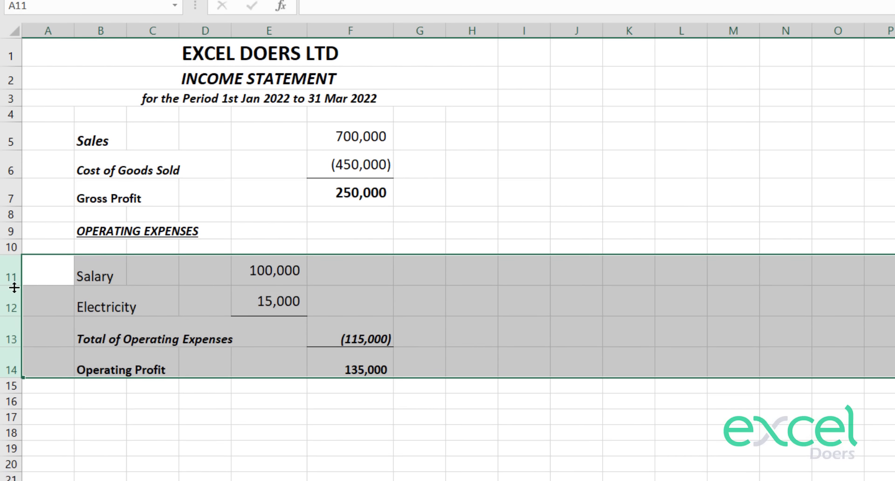
pyautogui.moveTo(10, 140); pyautogui.dragTo(7, 477)
pyautogui.rightClick(10, 310)
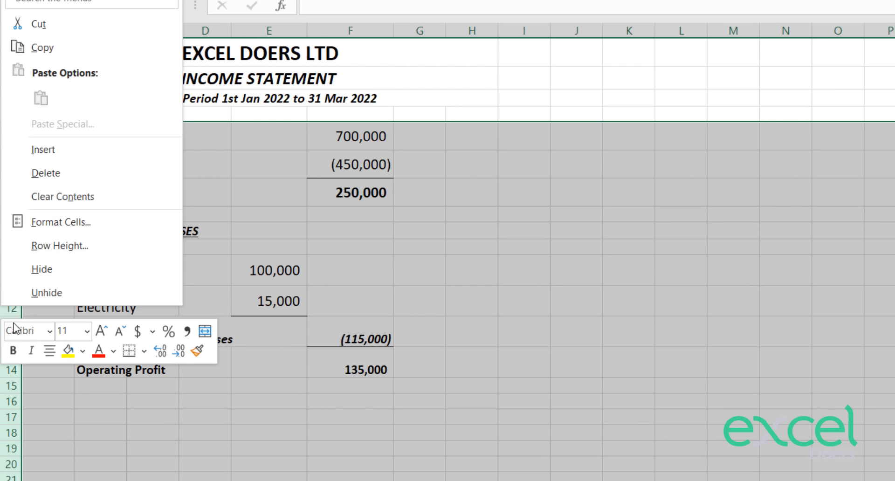
pyautogui.click(90, 248)
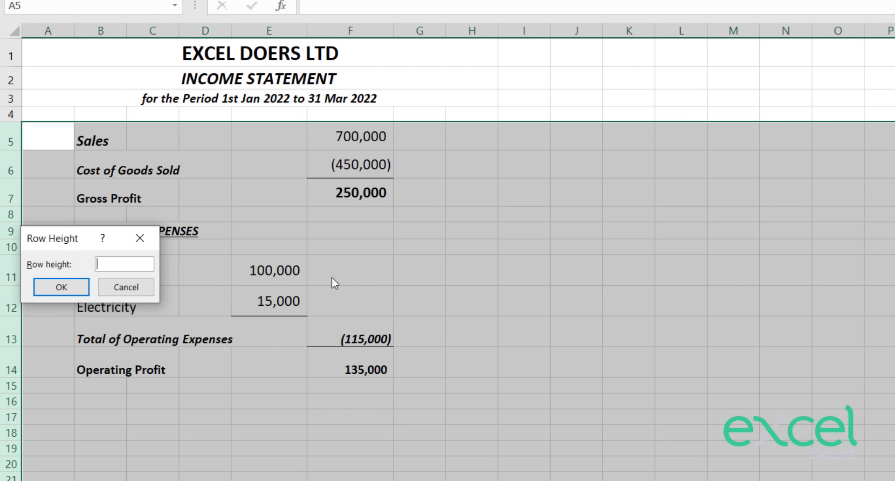
pyautogui.write('15')
pyautogui.press('Return')
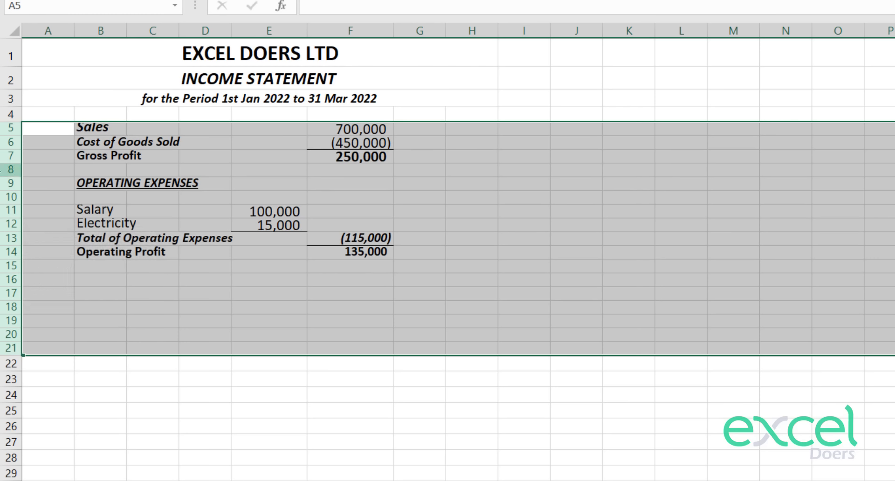
# Increase the height of rows 5 to 21 uniformly and centre their contents vertically.
pyautogui.rightClick(6, 170)
pyautogui.click(90, 435)
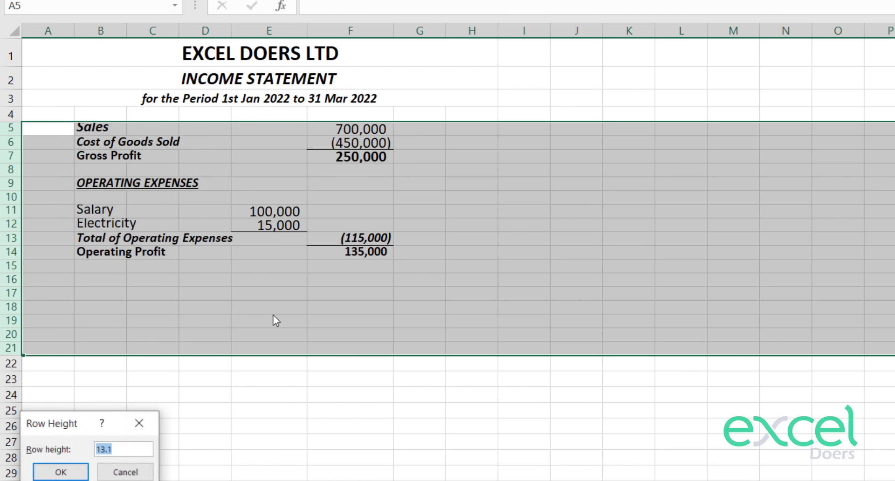
pyautogui.write('2')
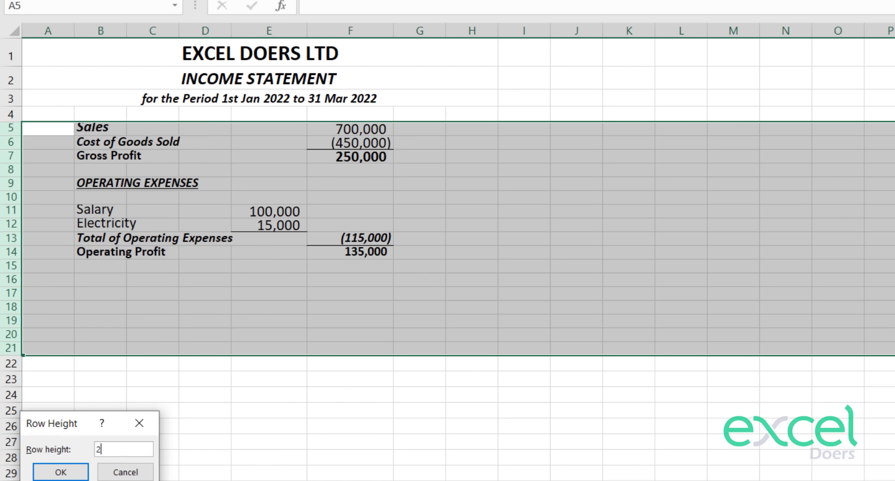
pyautogui.write(' to 3')
pyautogui.press('Return')
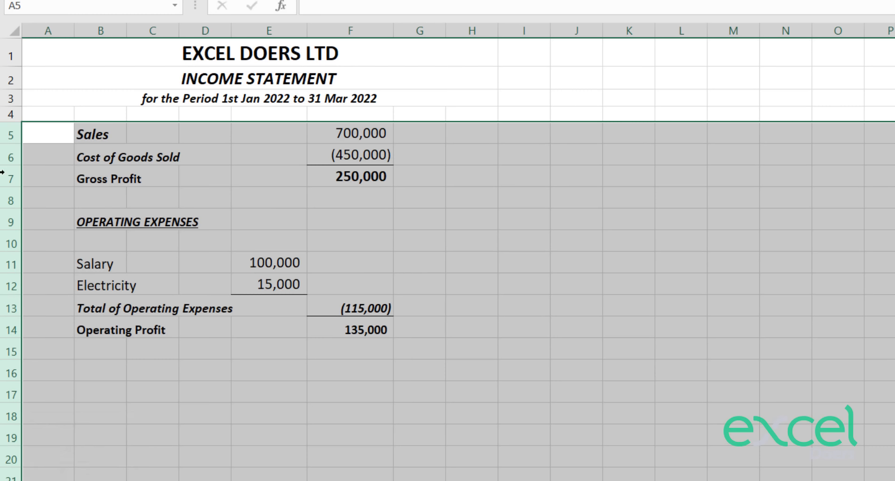
pyautogui.moveTo(12, 143); pyautogui.dragTo(12, 150)
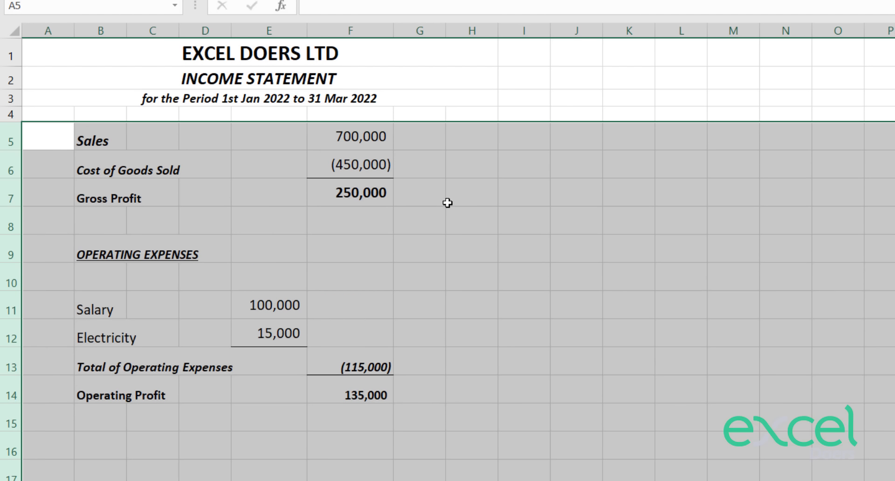
pyautogui.click(562, 221)
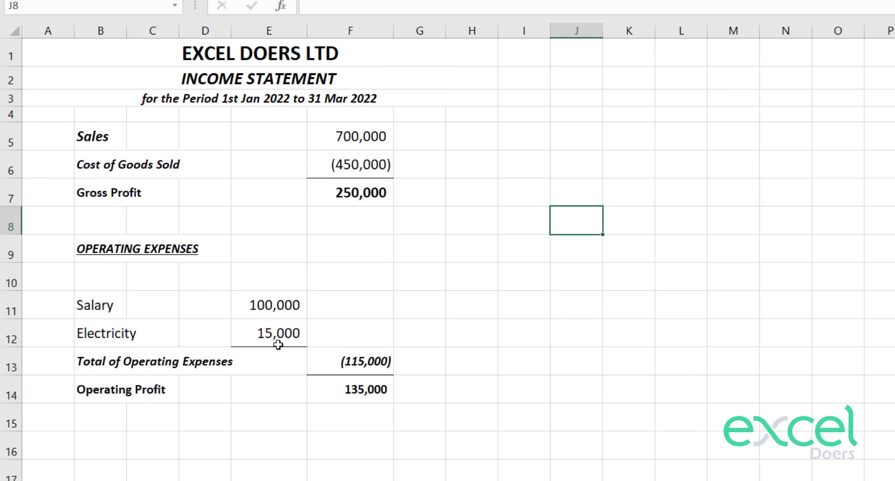
# Shrink the empty spacer rows 10 and 8 around the OPERATING EXPENSES heading to thin gaps.
pyautogui.moveTo(11, 291); pyautogui.dragTo(11, 271)
pyautogui.click(386, 287)
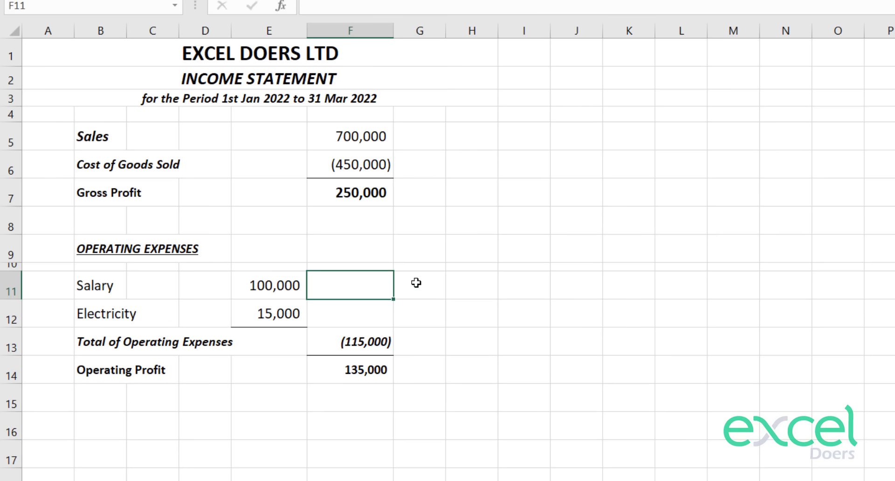
pyautogui.click(10, 224)
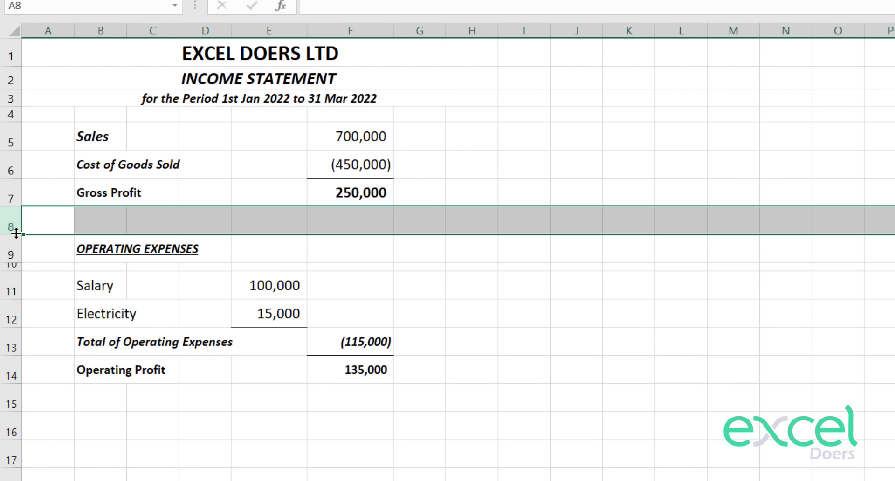
pyautogui.moveTo(10, 233); pyautogui.dragTo(11, 216)
pyautogui.click(776, 242)
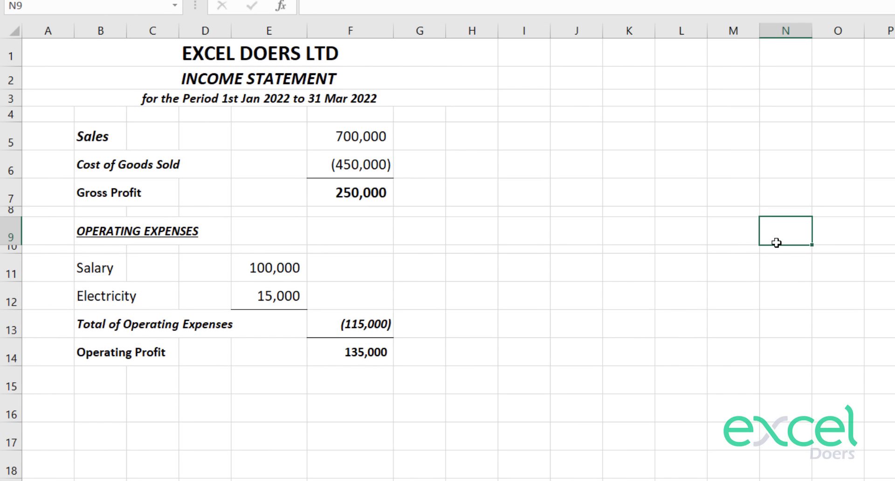
# Check the Operating Profit row B14:F14 and the formula behind its amount in F14.
pyautogui.click(372, 379)
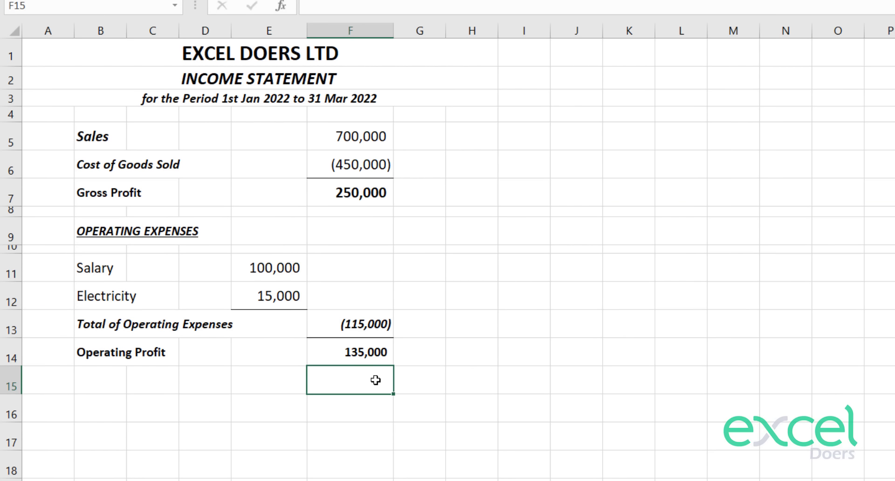
pyautogui.press('Left')
pyautogui.press('Left')
pyautogui.press('Left')
pyautogui.press('Left')
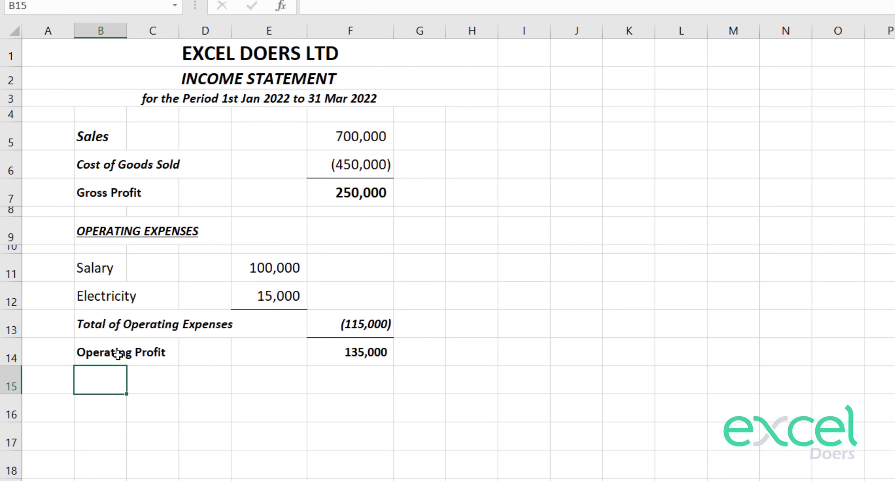
pyautogui.moveTo(118, 355); pyautogui.dragTo(375, 356)
pyautogui.click(351, 350)
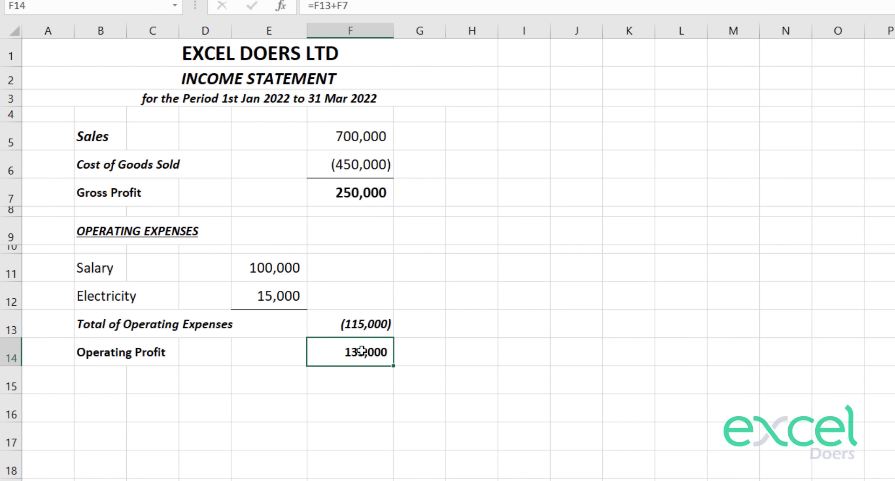
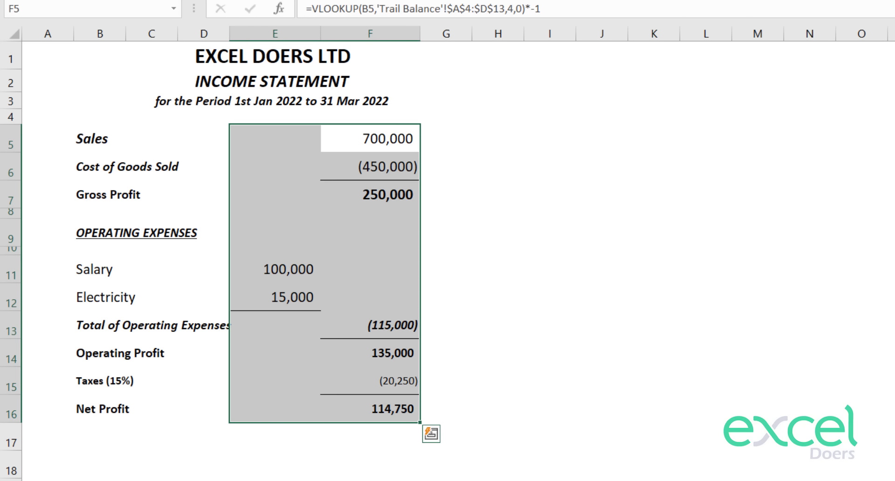
# Narrow column E slightly and widen column D on the Income Statement.
pyautogui.hotkey('shift', 'Tab')
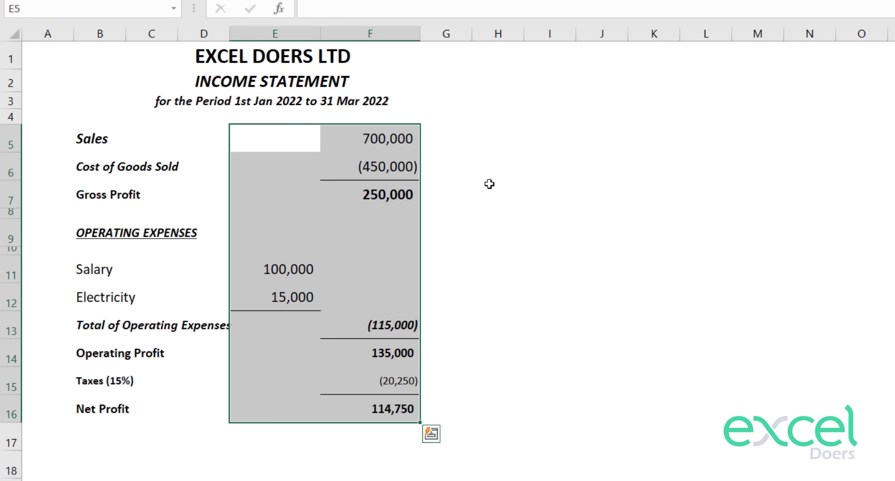
pyautogui.click(502, 192)
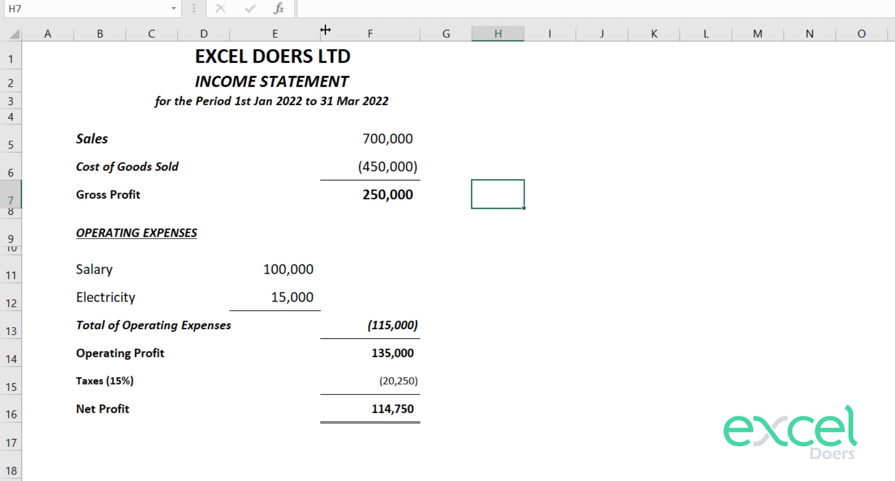
pyautogui.moveTo(325, 30); pyautogui.dragTo(302, 30)
pyautogui.click(302, 30)
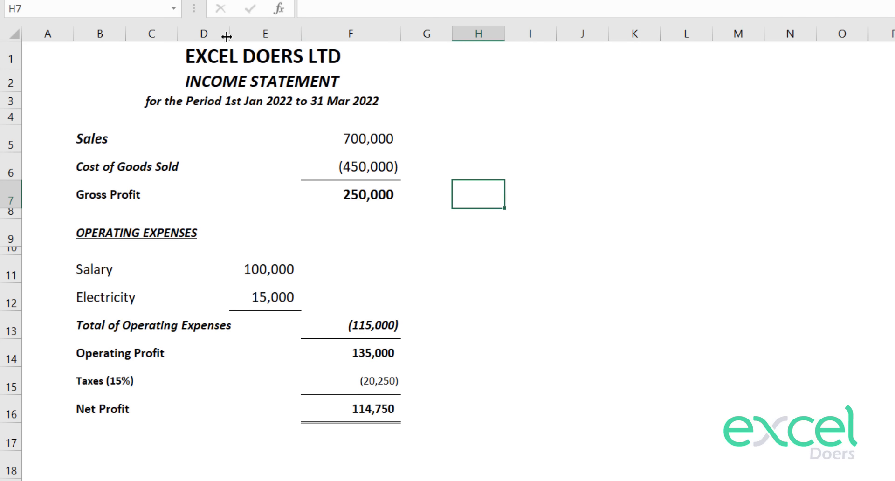
pyautogui.moveTo(227, 36); pyautogui.dragTo(254, 35)
pyautogui.click(499, 264)
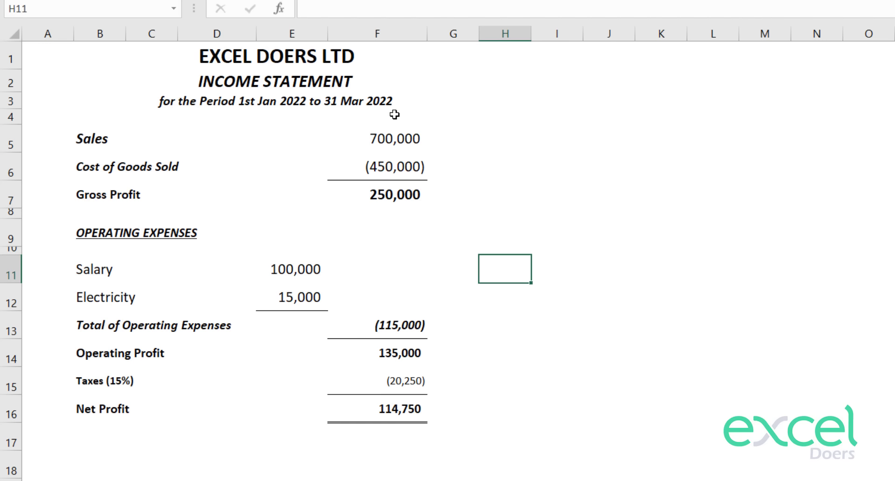
# Apply a thick outside border around the income statement, range A1:H17.
pyautogui.moveTo(92, 53); pyautogui.dragTo(362, 449)
pyautogui.click(247, 0)
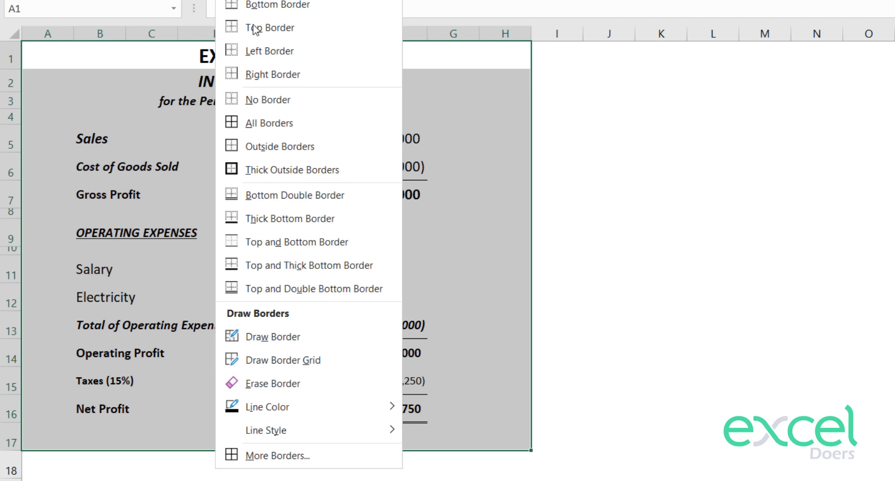
pyautogui.click(269, 176)
pyautogui.click(555, 188)
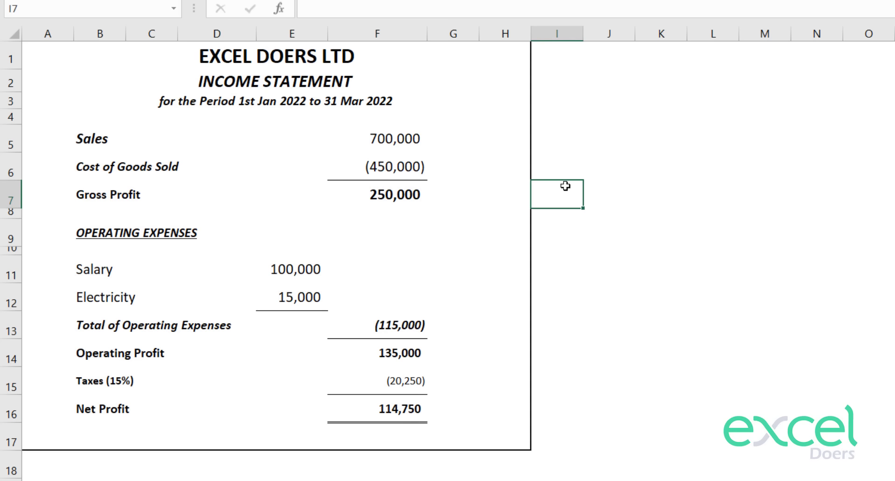
# Insert a blank row above and a blank column before the bordered income statement.
pyautogui.click(469, 52)
pyautogui.hotkey('shift', 'space')
pyautogui.hotkey('ctrl', 'shift', '+')
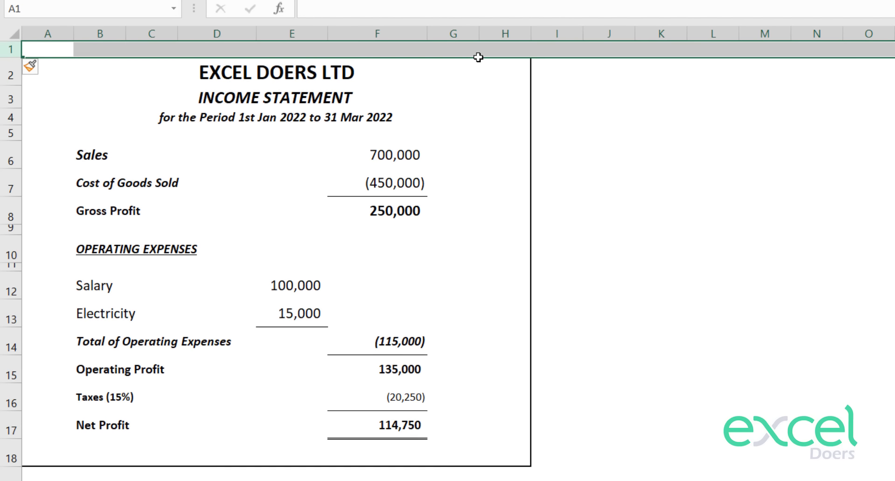
pyautogui.press('Left')
pyautogui.hotkey('ctrl', 'space')
pyautogui.click(478, 57)
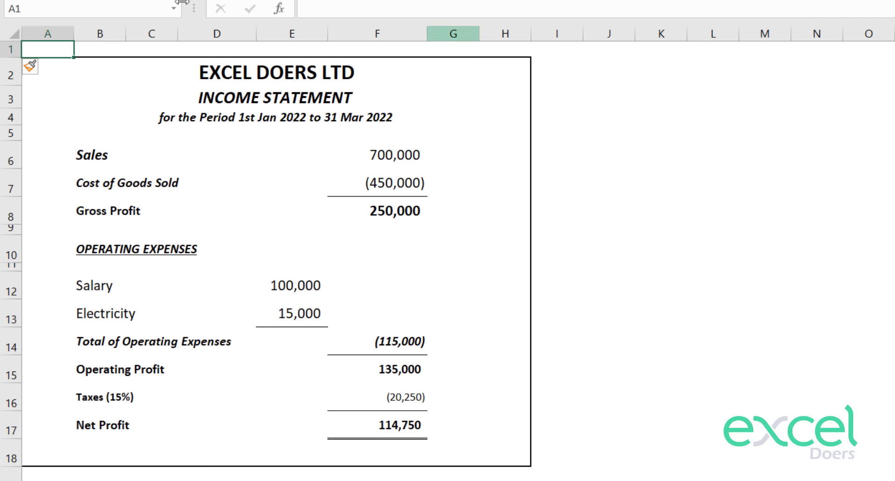
pyautogui.click(56, 23)
pyautogui.hotkey('ctrl', 'shift', '+')
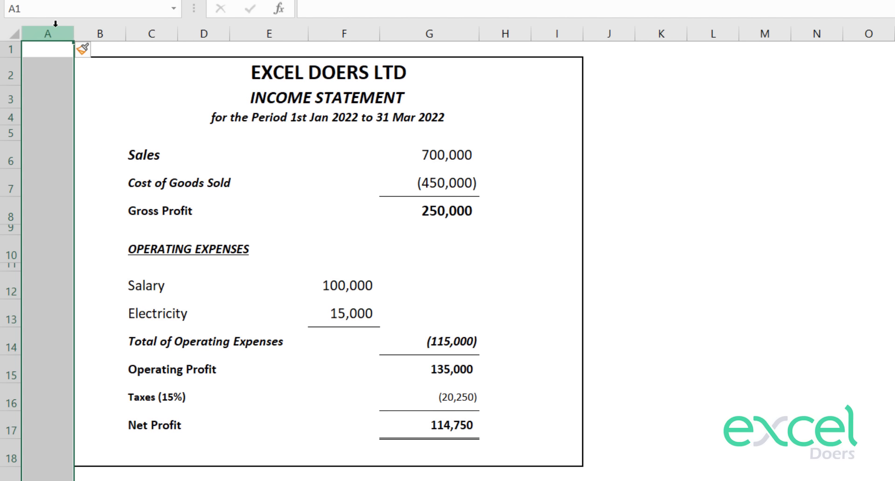
# Narrow the new blank column A to a thin margin beside the bordered statement.
pyautogui.press('Left')
pyautogui.moveTo(64, 144); pyautogui.dragTo(63, 133)
pyautogui.moveTo(71, 34); pyautogui.dragTo(37, 33)
pyautogui.click(232, 132)
pyautogui.click(819, 265)
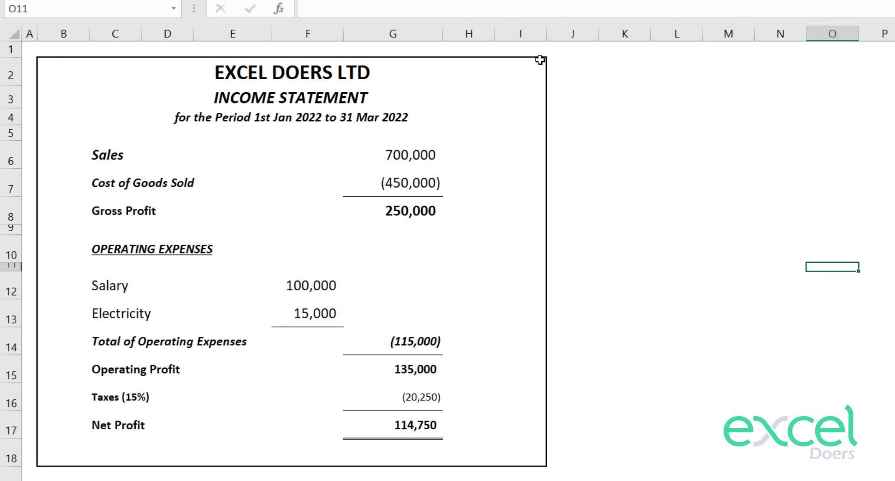
pyautogui.click(531, 34)
pyautogui.rightClick(531, 35)
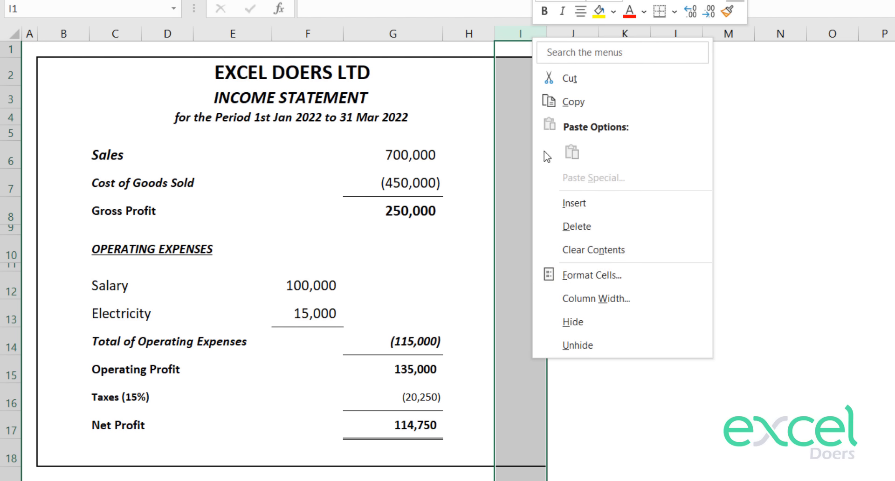
pyautogui.click(607, 320)
pyautogui.click(615, 314)
pyautogui.hotkey('ctrl', 'z')
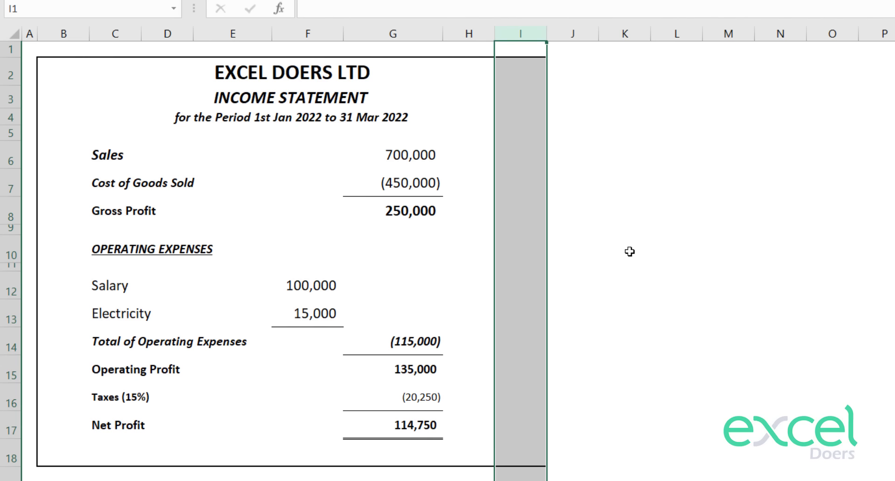
# Narrow column I to a thin strip inside the statement's border.
pyautogui.click(639, 208)
pyautogui.moveTo(542, 29); pyautogui.dragTo(509, 29)
pyautogui.click(581, 104)
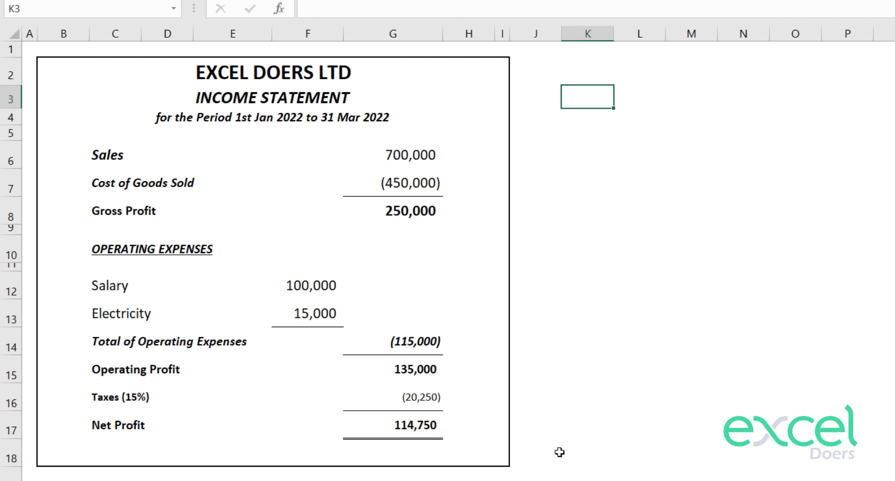
# Check the Taxes (15%) row and the formula behind its amount in G16 against the General Entries sheet.
pyautogui.moveTo(419, 397); pyautogui.dragTo(130, 400)
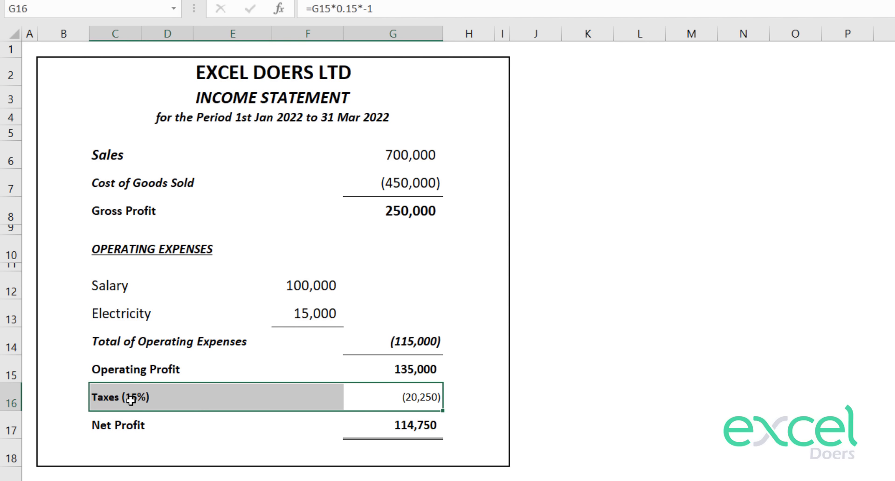
pyautogui.click(412, 398)
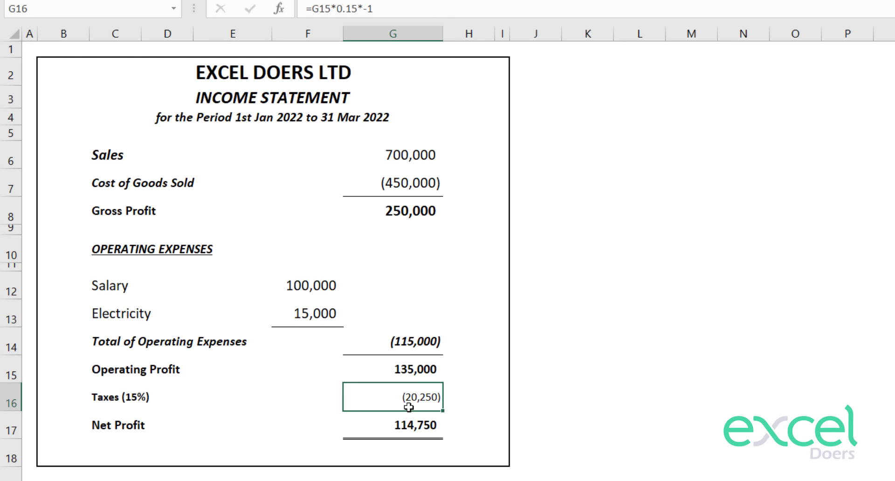
pyautogui.click(223, 475)
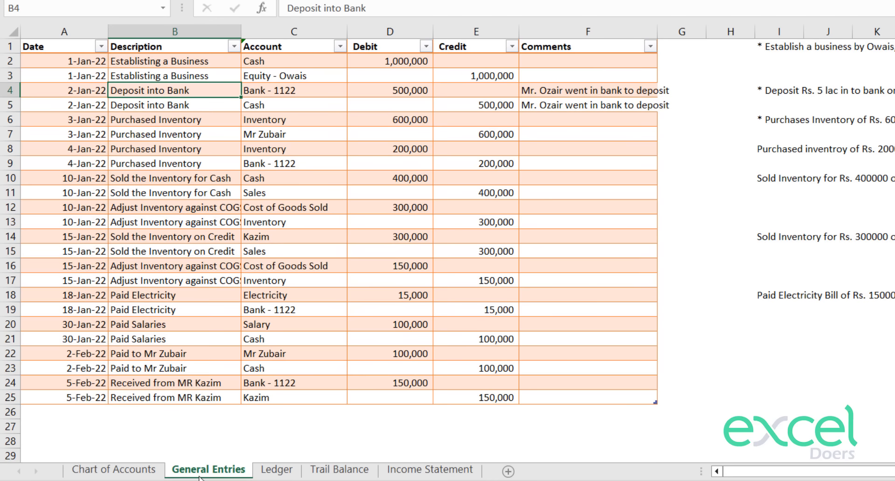
pyautogui.click(464, 472)
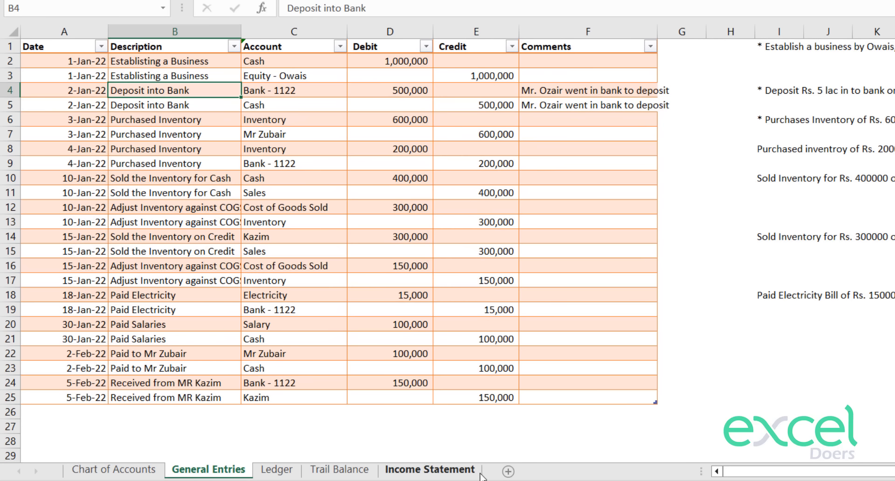
pyautogui.click(478, 473)
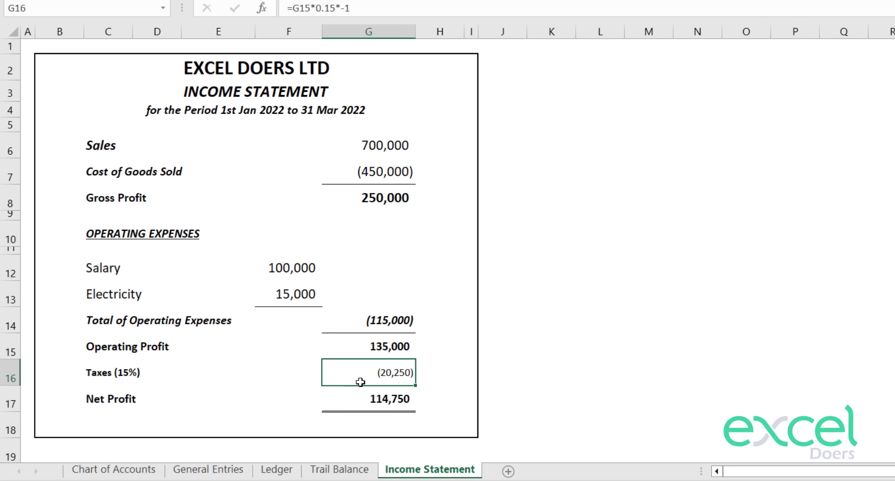
# Record the tax amount in General Entries as a 20,250 debit in D26 and a 20,250 credit in E27.
pyautogui.click(228, 470)
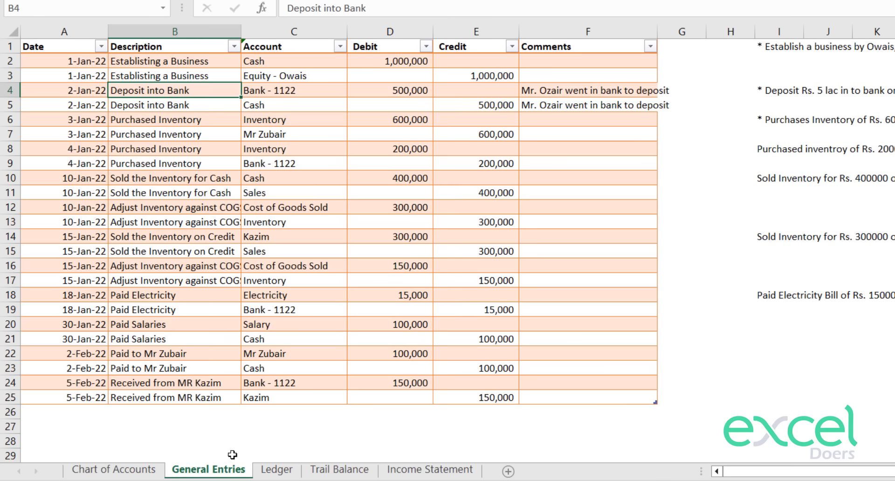
pyautogui.write('20250')
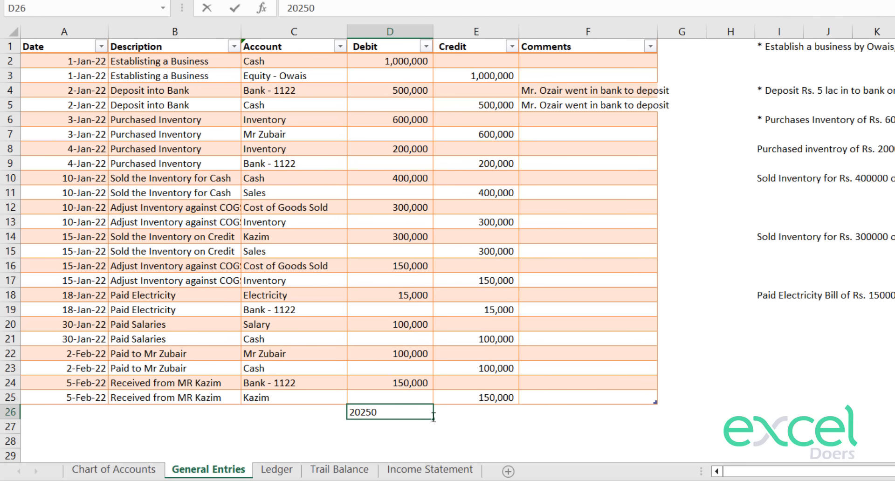
pyautogui.press('Return')
pyautogui.click(473, 429)
pyautogui.write('20,250')
pyautogui.press('Return')
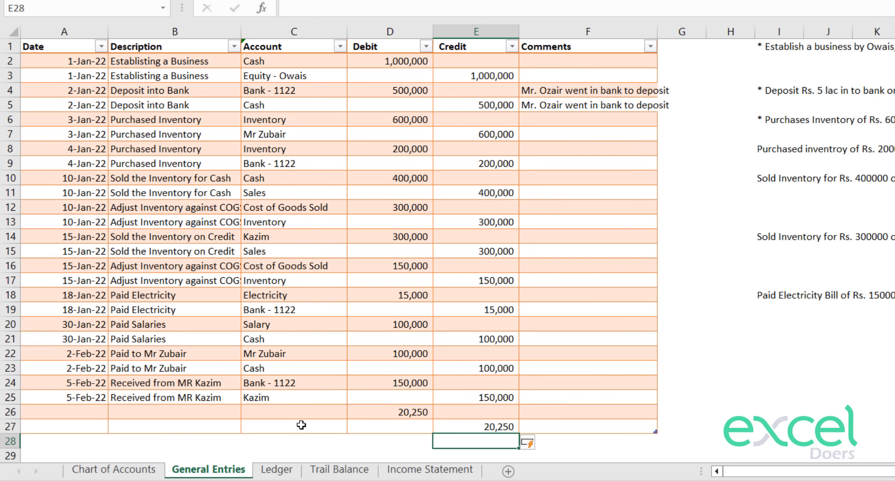
# Add Taxes to the Individual Accounts list in G12 of the Chart of Accounts sheet.
pyautogui.click(310, 427)
pyautogui.click(113, 469)
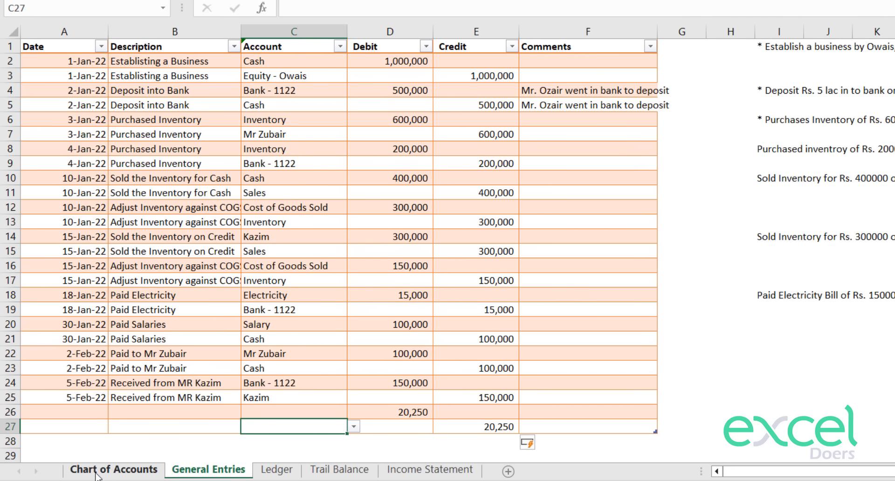
pyautogui.click(451, 207)
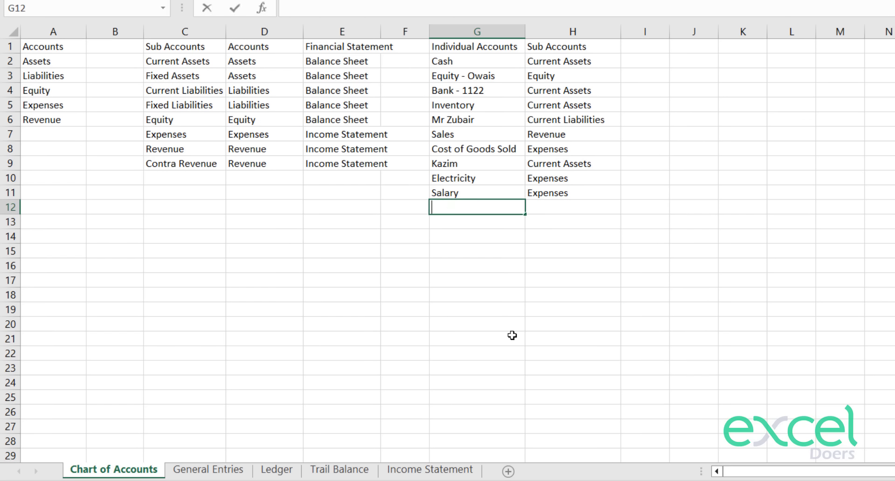
pyautogui.write('Taxes')
pyautogui.press('Return')
# Classify the Taxes account as Expenses by copying the sub account from H11 to H12.
pyautogui.press('Right')
pyautogui.press('Up')
pyautogui.press('Right')
pyautogui.press('Left')
pyautogui.press('Up')
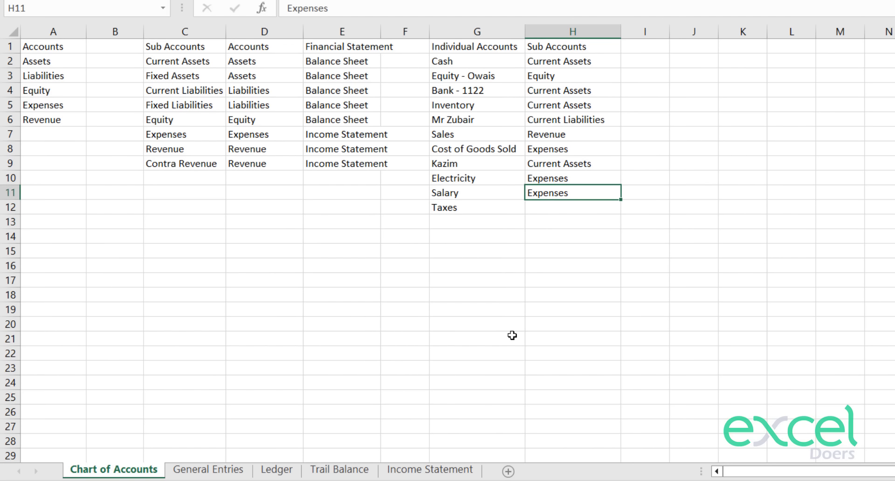
pyautogui.hotkey('ctrl', 'c')
pyautogui.press('Down')
pyautogui.hotkey('ctrl', 'v')
pyautogui.press('Escape')
pyautogui.press('Left')
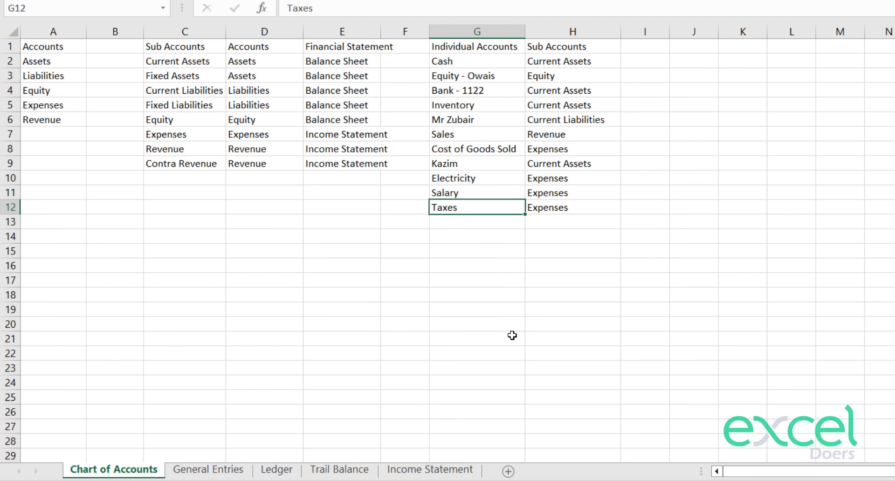
# Enter Payable to Govt as an individual account in G13.
pyautogui.press('Down')
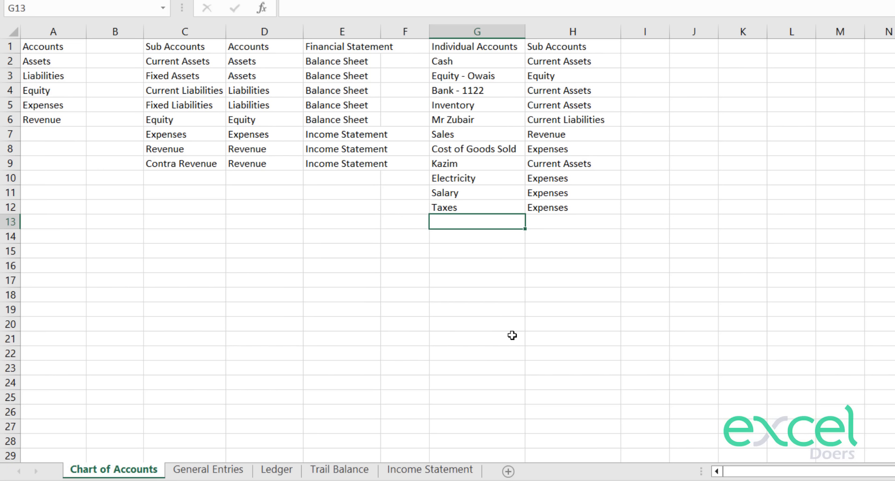
pyautogui.write('Payable to')
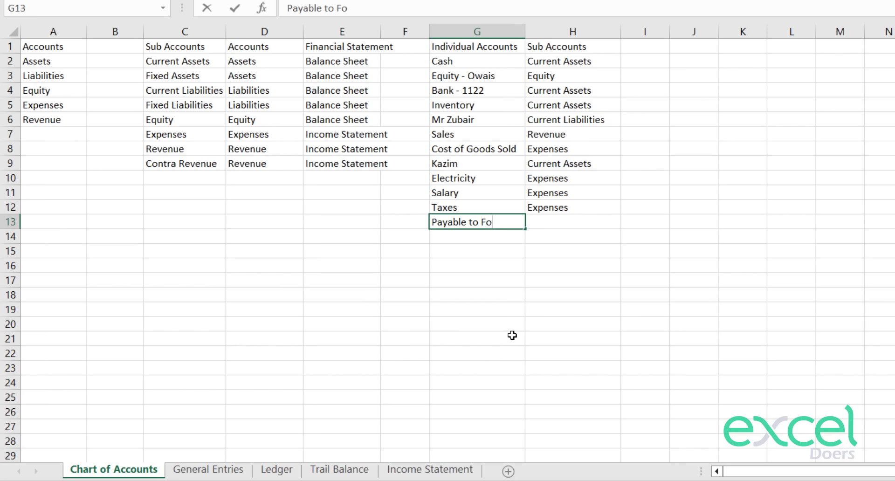
pyautogui.write(' Govt')
pyautogui.press('Return')
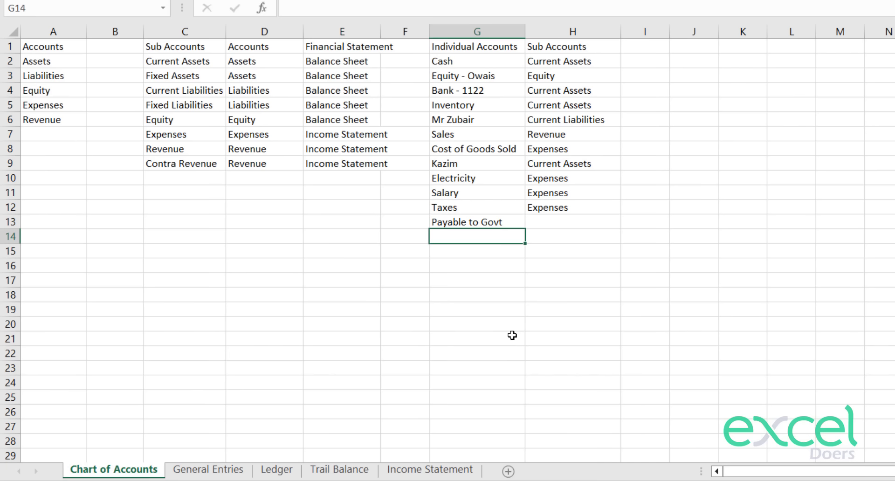
# Rename the individual account in G13 to Govt.
pyautogui.press('Up')
pyautogui.press('Right')
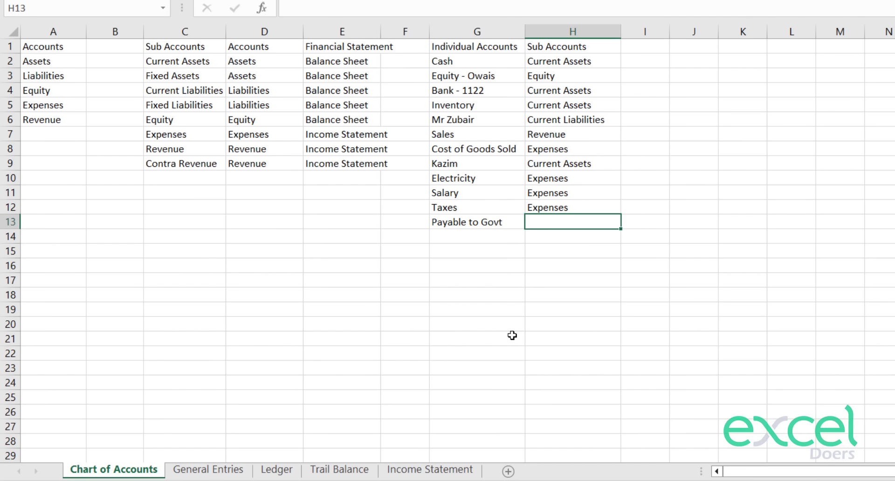
pyautogui.press('Left')
pyautogui.write('Govt')
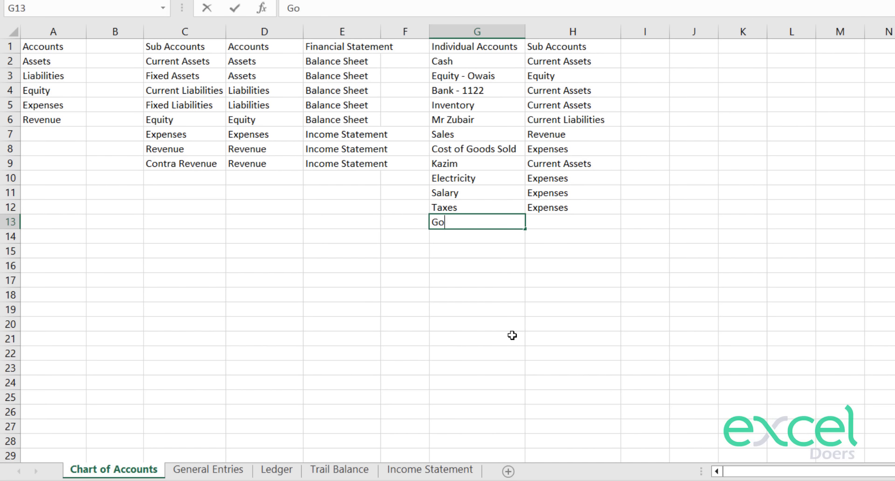
pyautogui.press('Return')
# Classify the Govt account as Current Liabilities by copying the sub account from C4 to H13.
pyautogui.press('Up')
pyautogui.press('Up')
pyautogui.press('Right')
pyautogui.press('Left')
pyautogui.press('Left')
pyautogui.press('Up')
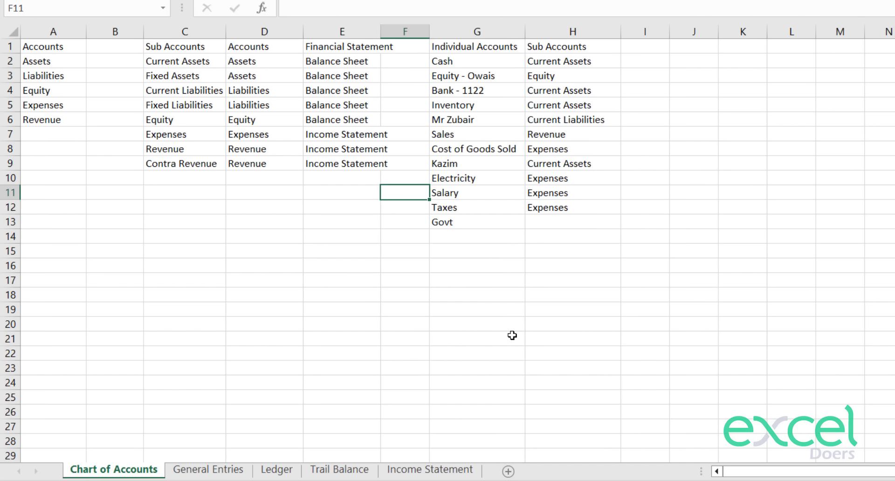
pyautogui.press('Left')
pyautogui.press('Left')
pyautogui.press('Up')
pyautogui.press('Up')
pyautogui.press('Up')
pyautogui.press('Up')
pyautogui.press('Up')
pyautogui.press('Up')
pyautogui.press('Up')
pyautogui.press('Left')
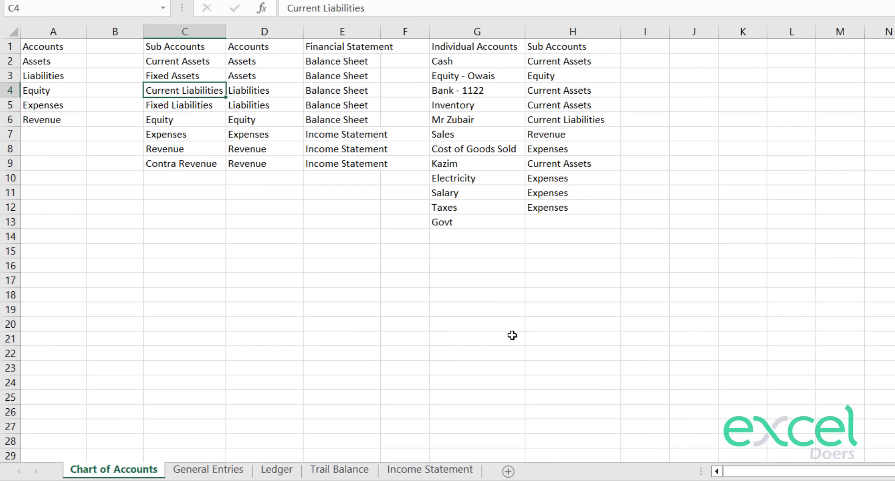
pyautogui.hotkey('ctrl', 'c')
pyautogui.press('Right')
pyautogui.press('Right')
pyautogui.press('Right')
pyautogui.press('Right')
pyautogui.press('Down')
pyautogui.press('Down')
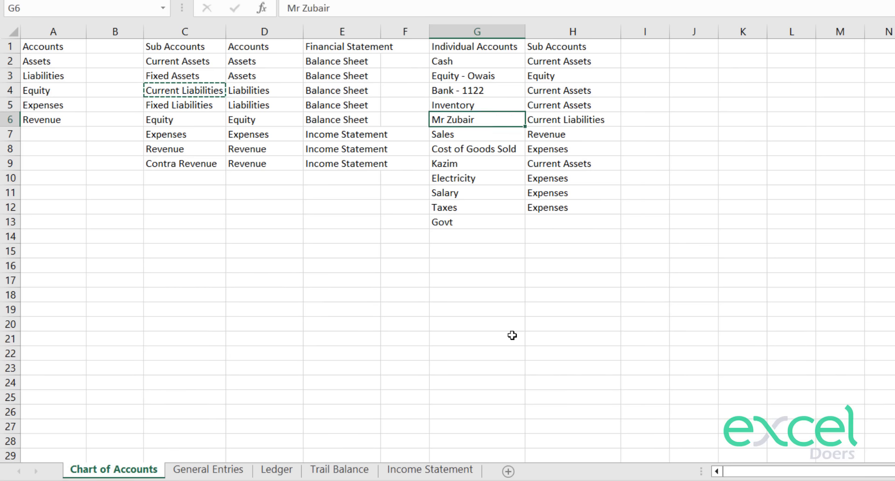
pyautogui.press('Down')
pyautogui.press('Down')
pyautogui.press('Down')
pyautogui.press('Down')
pyautogui.press('Down')
pyautogui.press('Down')
pyautogui.press('Down')
pyautogui.press('Right')
pyautogui.hotkey('ctrl', 'v')
pyautogui.press('Escape')
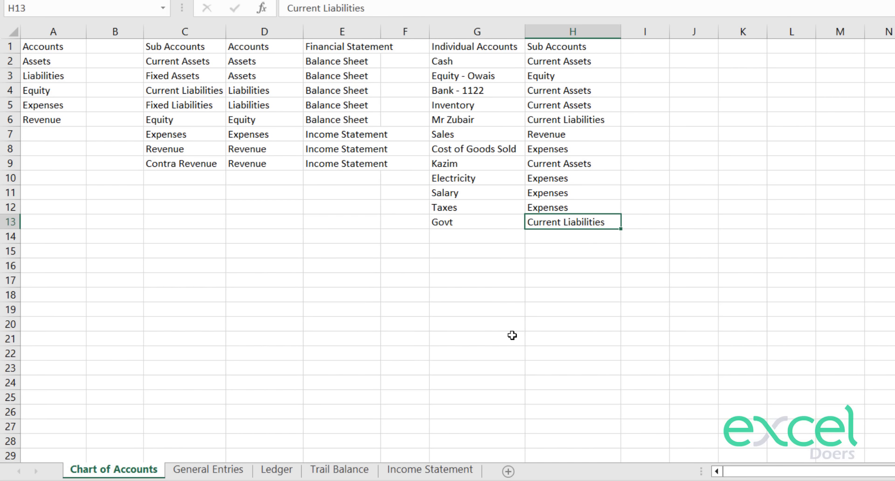
# Refresh the Trail Balance pivot table and inspect the account row above the grand total.
pyautogui.click(403, 471)
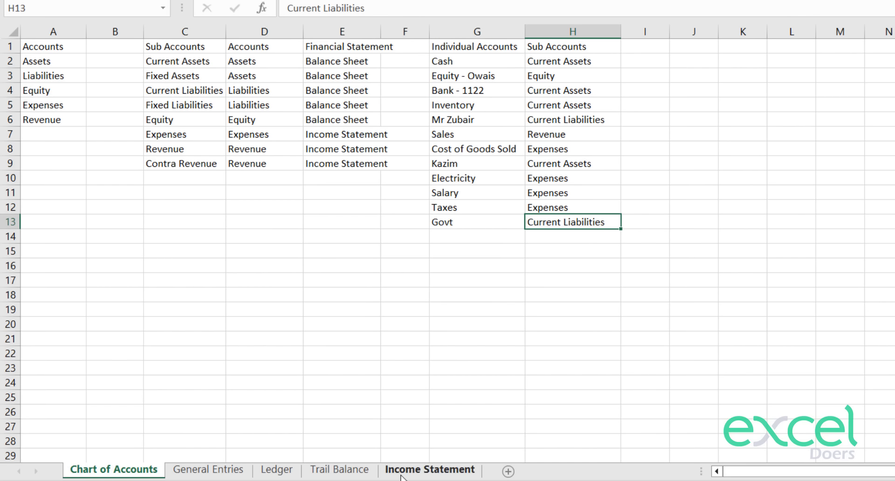
pyautogui.click(670, 293)
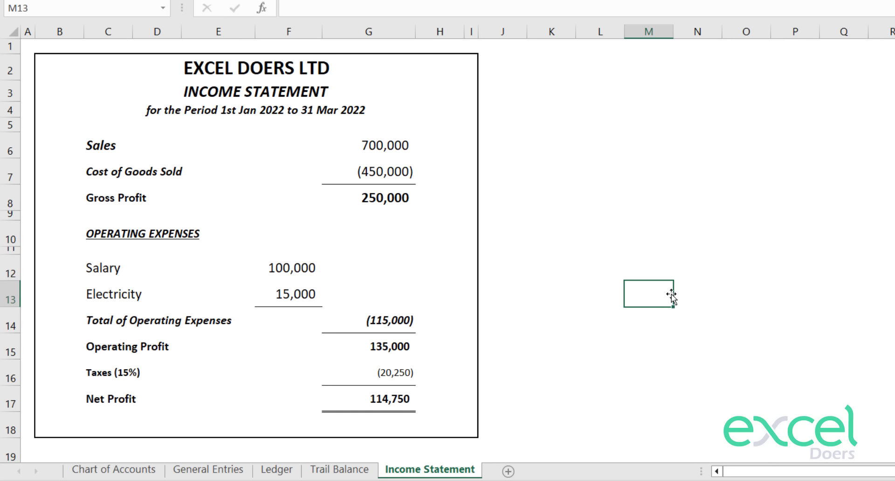
pyautogui.click(316, 469)
pyautogui.rightClick(232, 138)
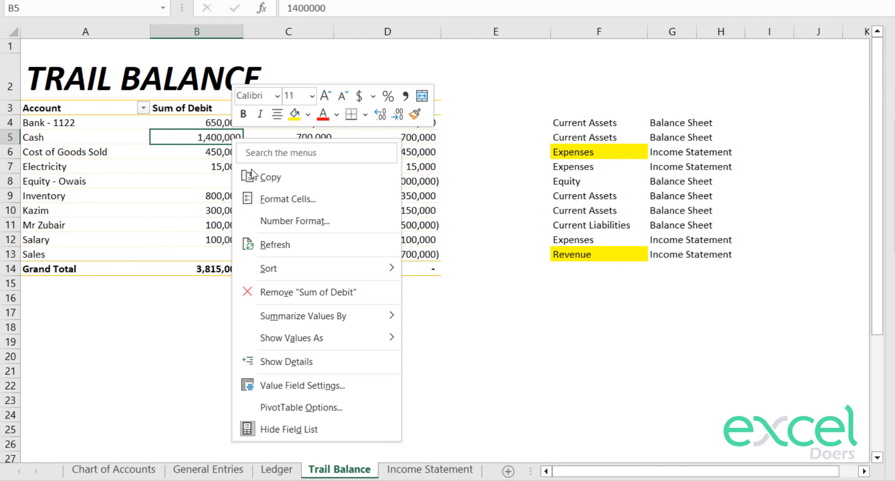
pyautogui.click(287, 243)
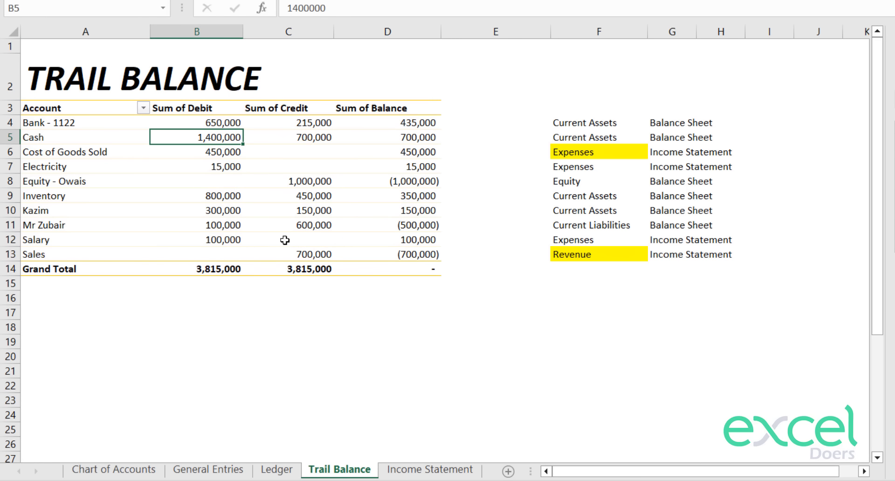
pyautogui.click(515, 270)
pyautogui.click(84, 269)
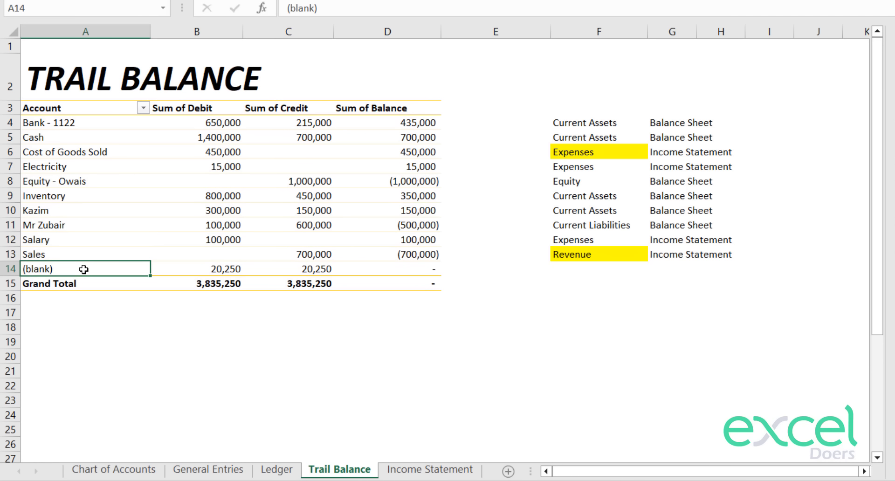
# In General Entries, assign the Taxes account to the 20,250 debit in row 26 and Govt to the credit in row 27.
pyautogui.click(216, 466)
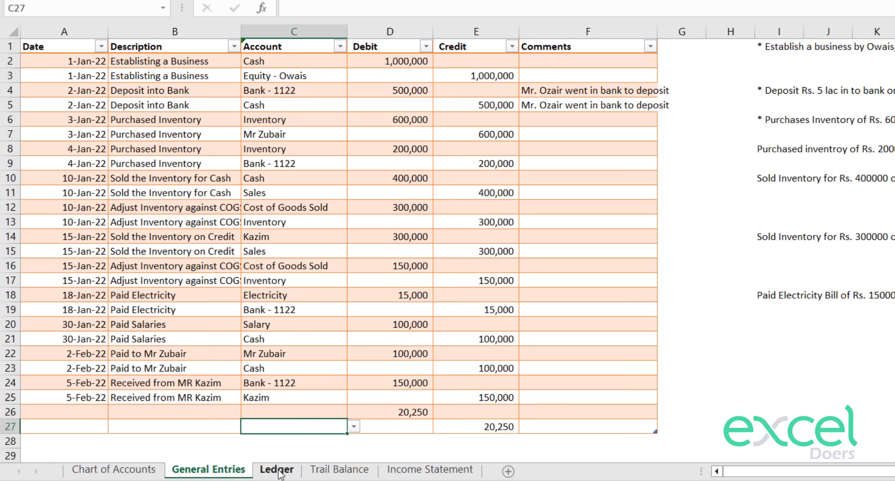
pyautogui.click(343, 411)
pyautogui.click(354, 412)
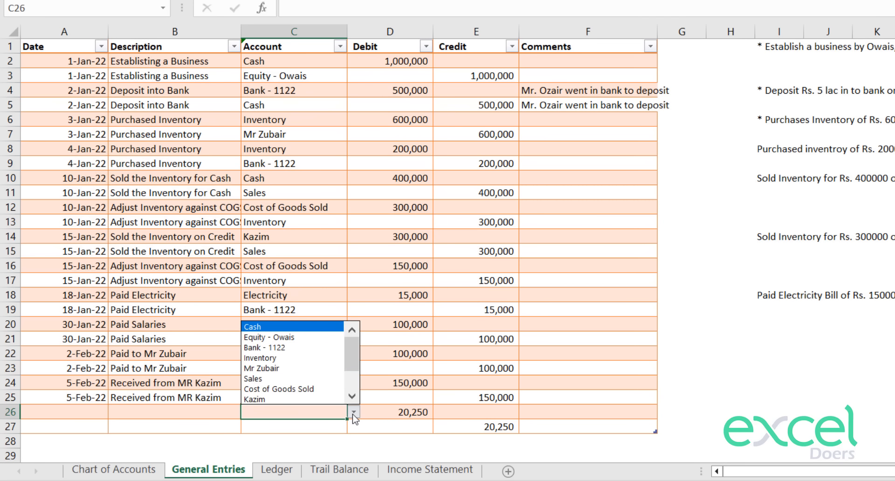
pyautogui.scroll(-2, 359, 373)
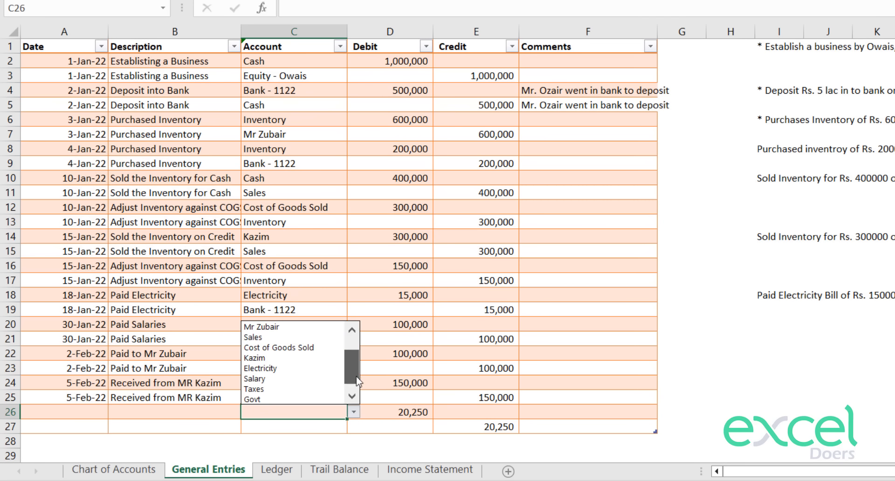
pyautogui.click(317, 389)
pyautogui.click(338, 425)
pyautogui.click(353, 427)
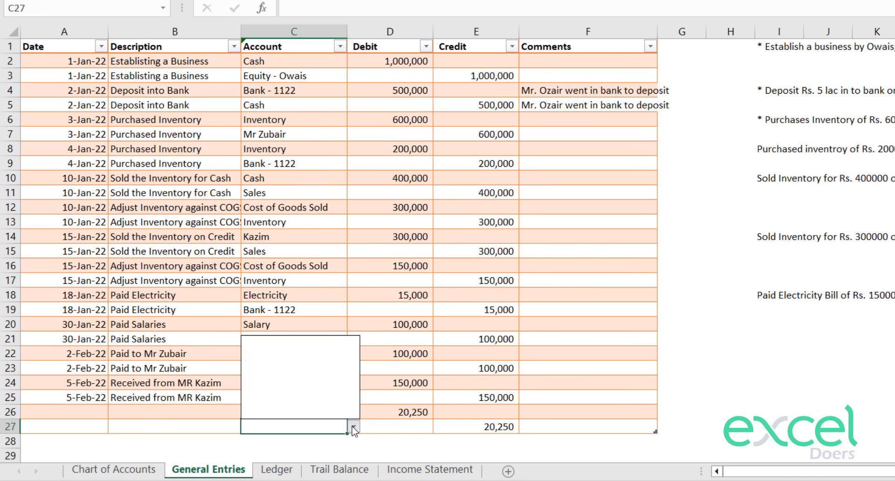
pyautogui.scroll(-2, 274, 427)
pyautogui.click(271, 415)
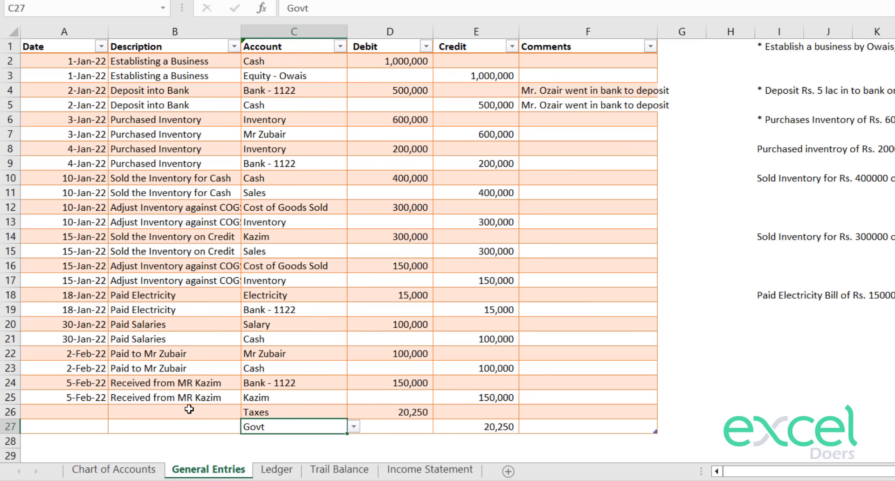
# Enter the description Payable Taxes to Govt in B26 and copy it to B27.
pyautogui.click(191, 409)
pyautogui.write('Payabl')
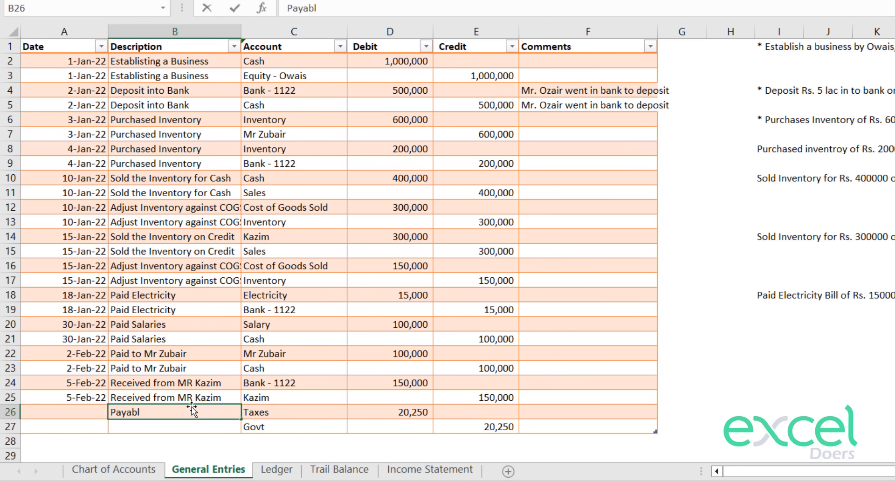
pyautogui.write('e Tav')
pyautogui.write('es to')
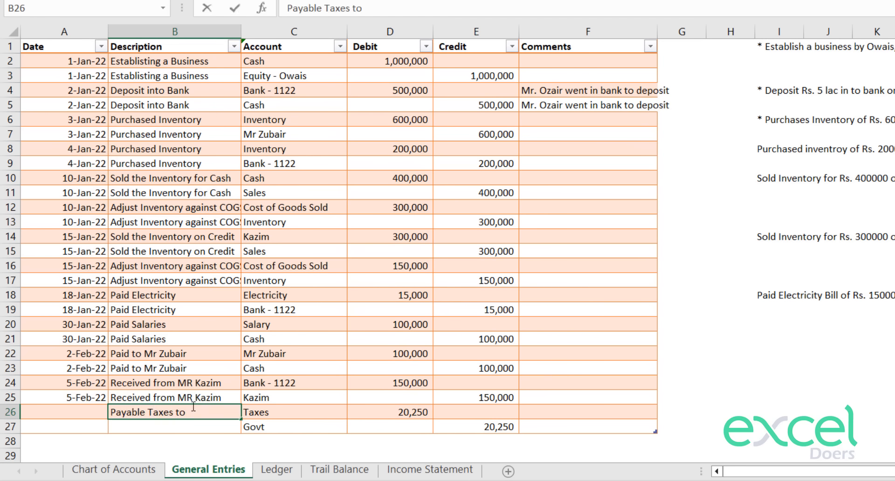
pyautogui.write(' Govt')
pyautogui.press('Return')
pyautogui.press('Up')
pyautogui.hotkey('ctrl', 'c')
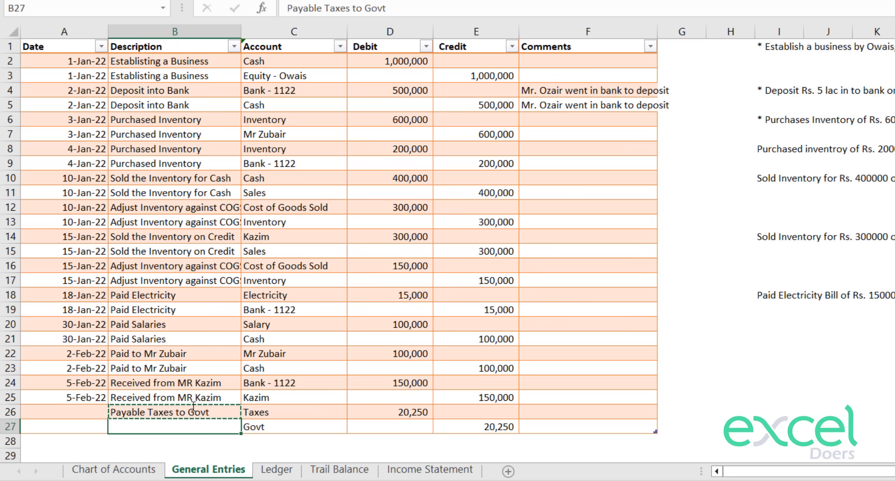
pyautogui.press('Down')
pyautogui.hotkey('ctrl', 'v')
# Date the tax entry 30 Mar 2022 in A26 and copy the date to A27.
pyautogui.press('Up')
pyautogui.press('Left')
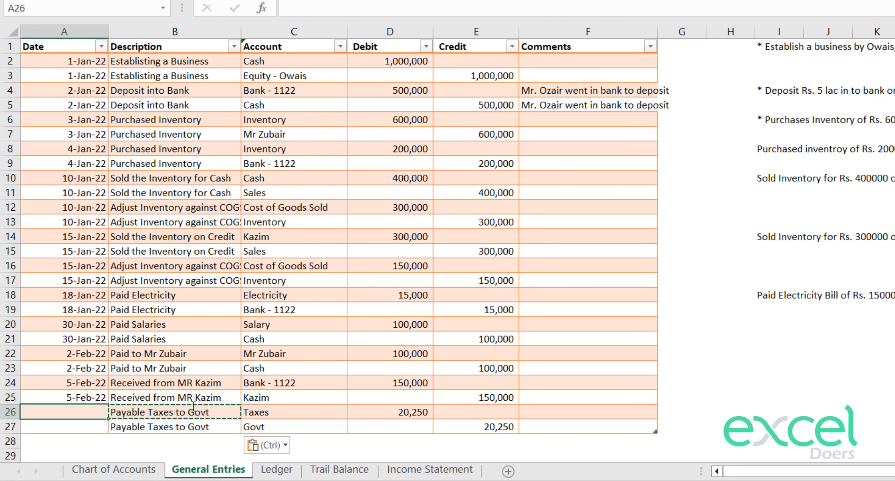
pyautogui.write('30 Mar 2022')
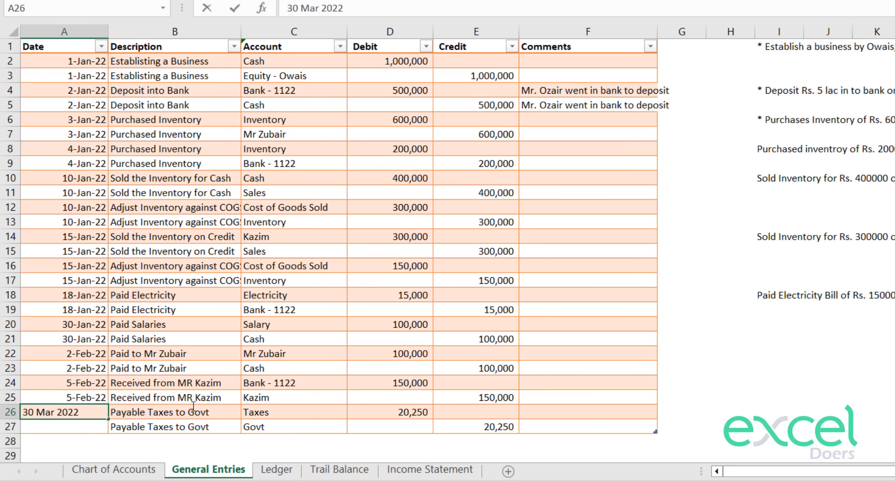
pyautogui.press('Return')
pyautogui.press('Up')
pyautogui.hotkey('ctrl', 'c')
pyautogui.press('Down')
pyautogui.hotkey('ctrl', 'v')
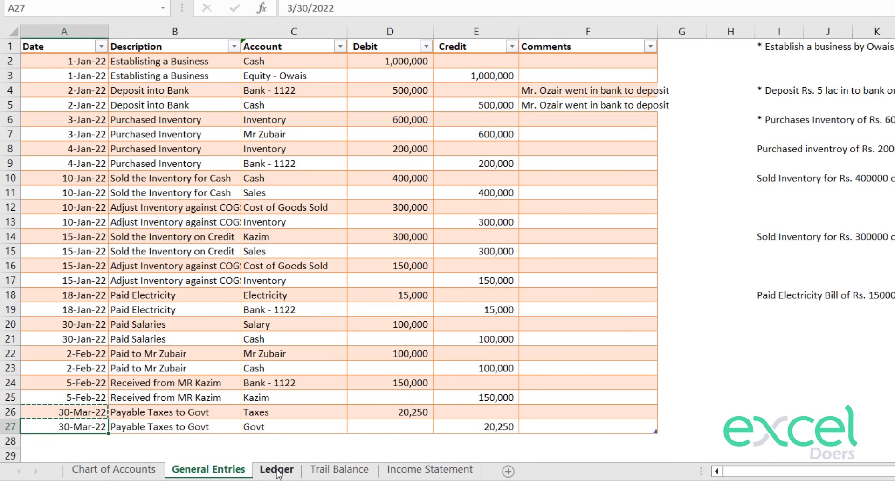
# Refresh the Trail Balance pivot table to bring in the completed tax entry's accounts.
pyautogui.click(276, 469)
pyautogui.click(339, 470)
pyautogui.rightClick(242, 182)
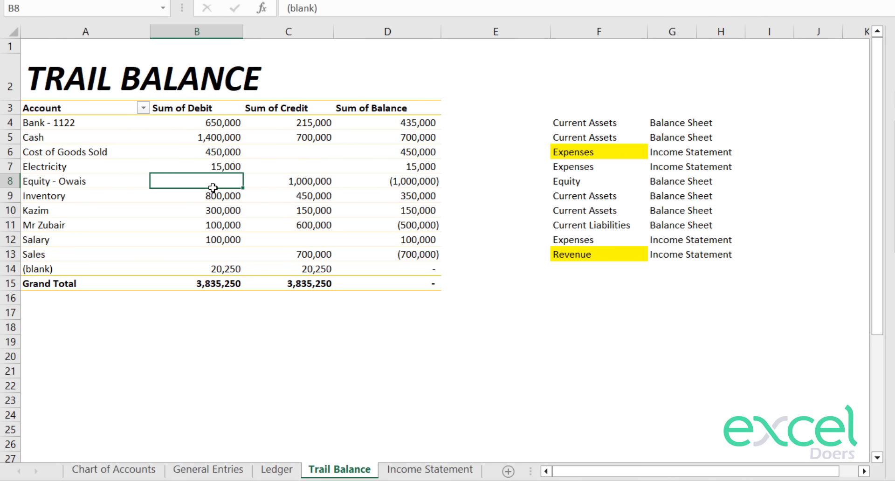
pyautogui.click(257, 294)
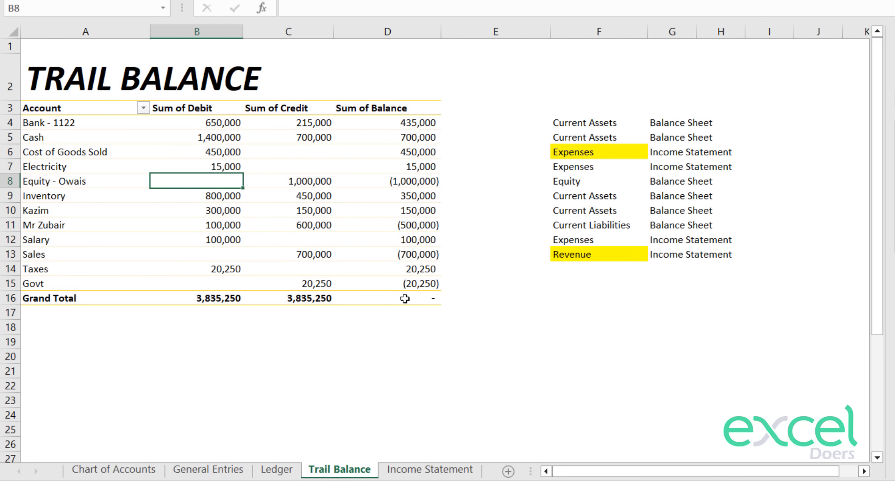
# Copy the lookup formulas from F12:G12 to rows 14 and 15 for the Taxes and Govt accounts.
pyautogui.click(582, 256)
pyautogui.click(577, 239)
pyautogui.hotkey('shift', 'Right')
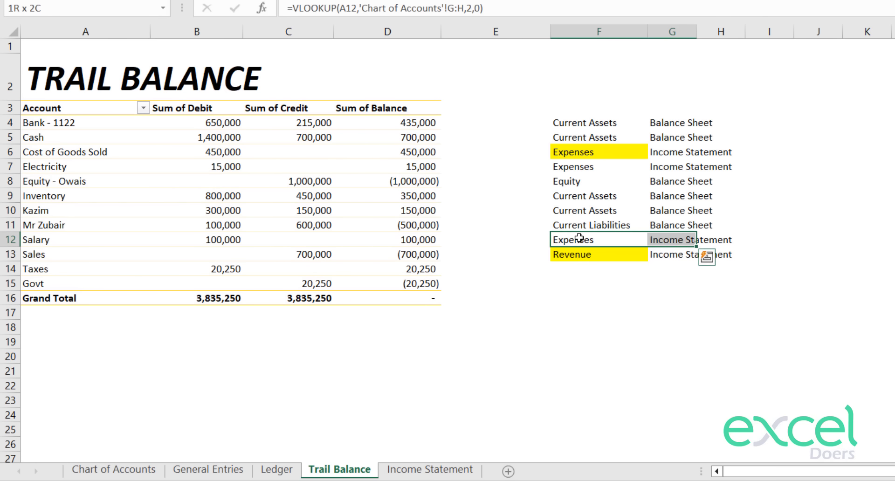
pyautogui.hotkey('ctrl', 'c')
pyautogui.press('Down')
pyautogui.press('Down')
pyautogui.hotkey('ctrl', 'v')
pyautogui.press('Down')
pyautogui.hotkey('ctrl', 'v')
pyautogui.press('Escape')
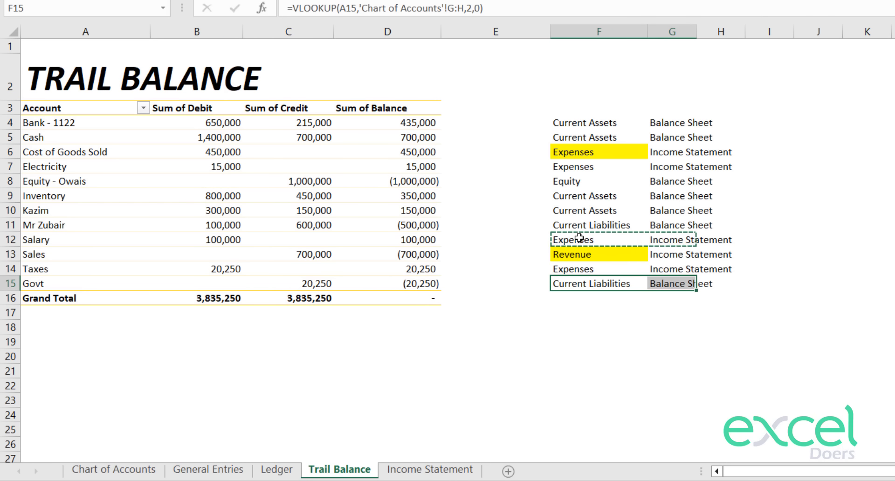
# Highlight the Taxes account's Expenses classification in F14 with yellow fill.
pyautogui.press('Up')
pyautogui.press('Down')
pyautogui.hotkey('shift', 'Right')
pyautogui.press('Up')
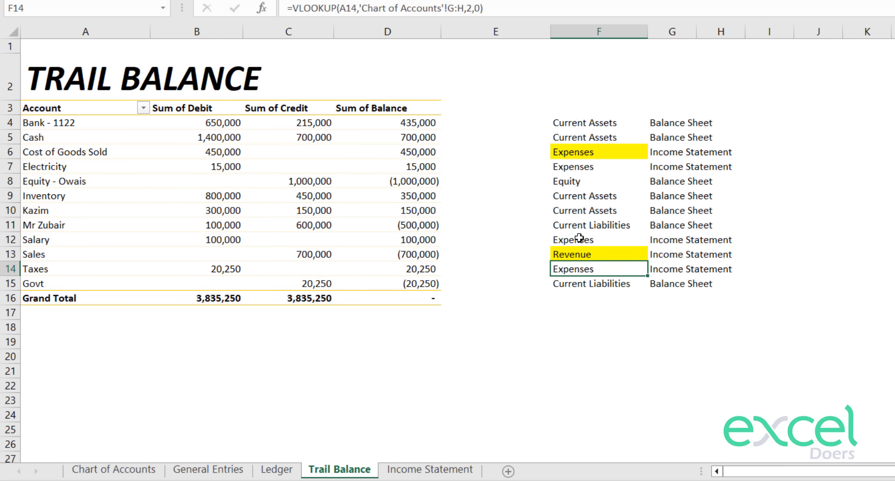
pyautogui.hotkey('shift', 'Right')
pyautogui.hotkey('shift', 'Left')
pyautogui.press('F4')
# Apply the same yellow fill to the Electricity and Salary classifications in F7 and F12.
pyautogui.press('Up')
pyautogui.press('Up')
pyautogui.press('Up')
pyautogui.press('Up')
pyautogui.press('Up')
pyautogui.press('Up')
pyautogui.press('Up')
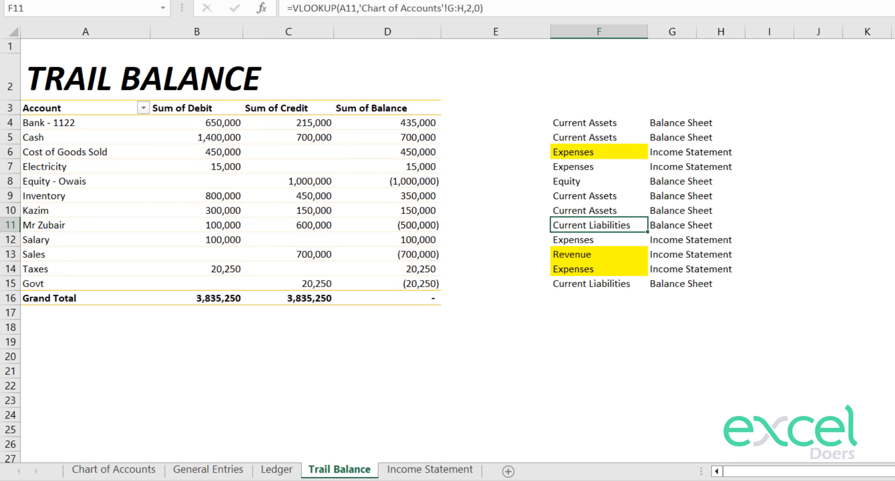
pyautogui.press('F4')
pyautogui.press('Down')
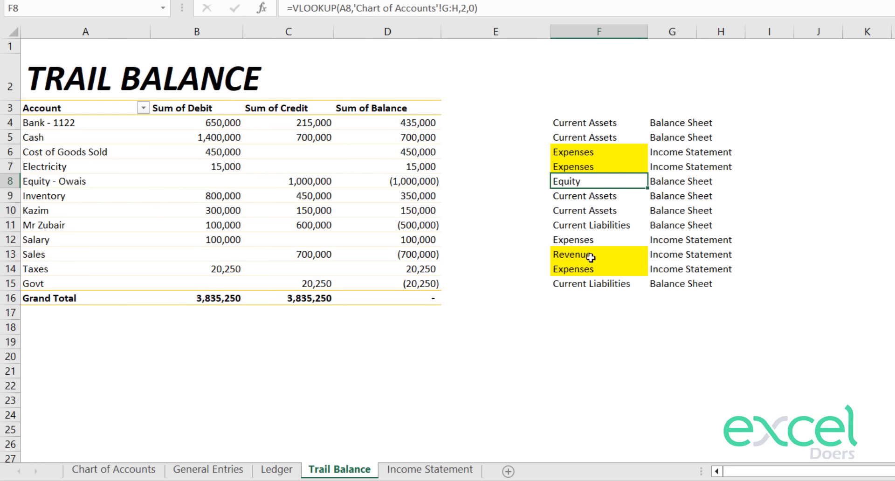
pyautogui.click(585, 239)
pyautogui.press('F4')
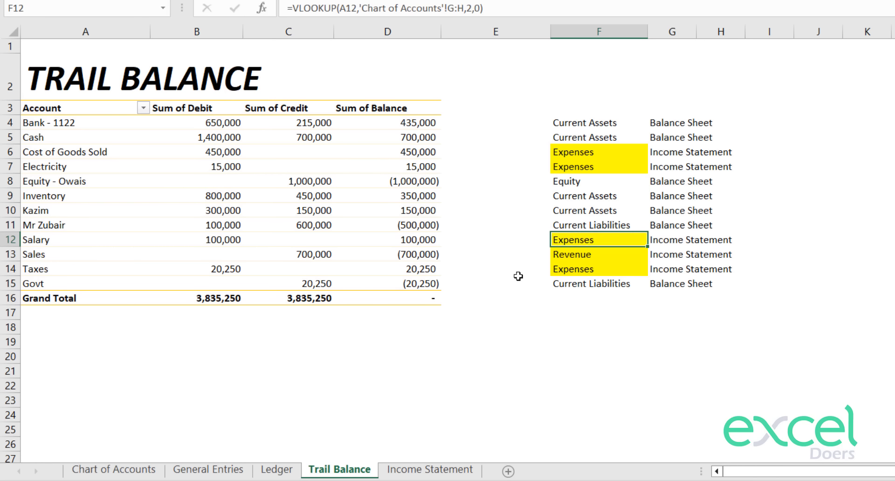
pyautogui.click(517, 276)
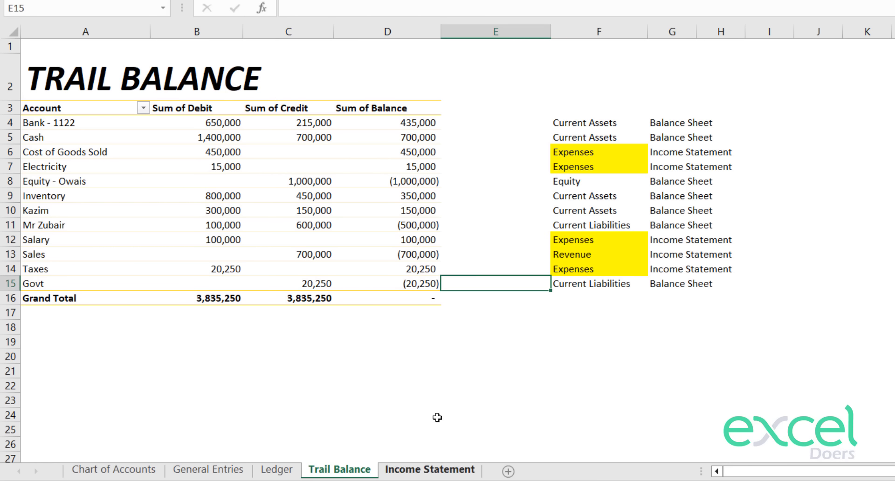
# Add a new worksheet after Income Statement and name it Balance Sheet.
pyautogui.click(414, 470)
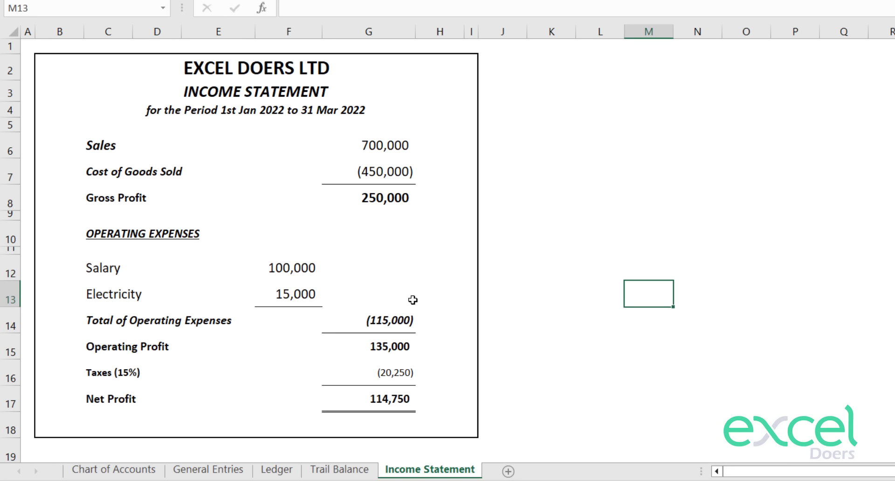
pyautogui.click(508, 471)
pyautogui.doubleClick(494, 470)
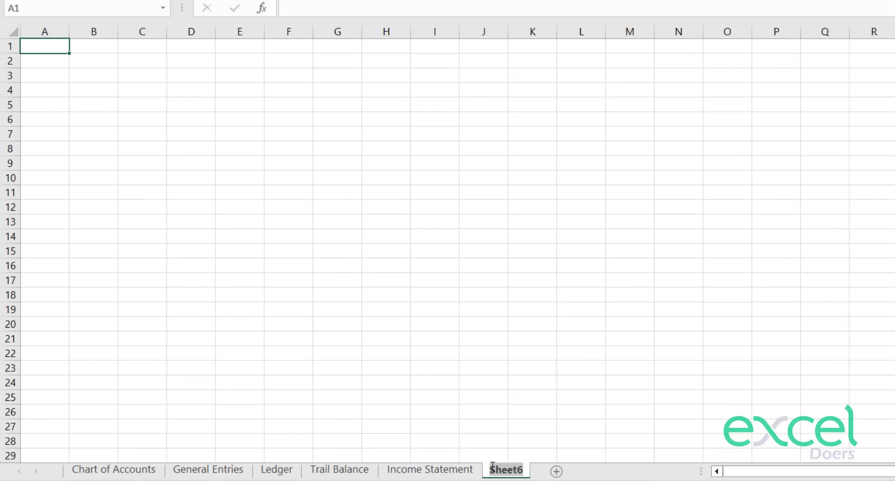
pyautogui.write('Balance Sheet')
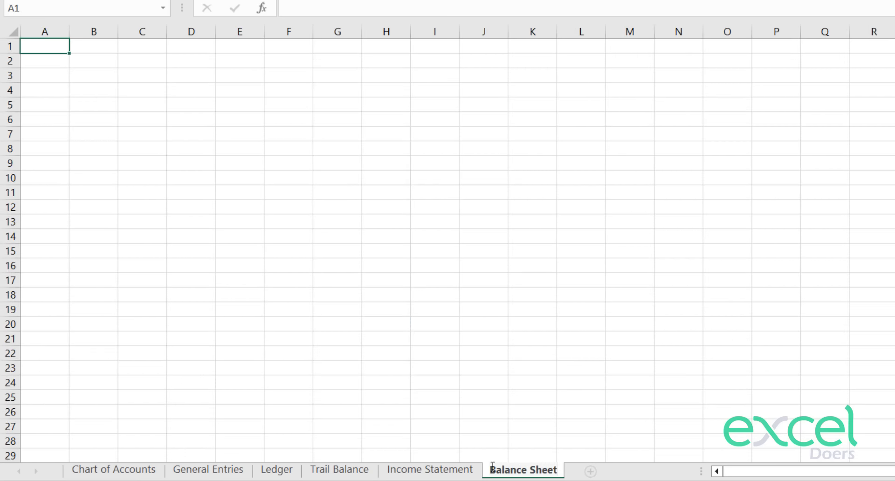
pyautogui.press('Return')
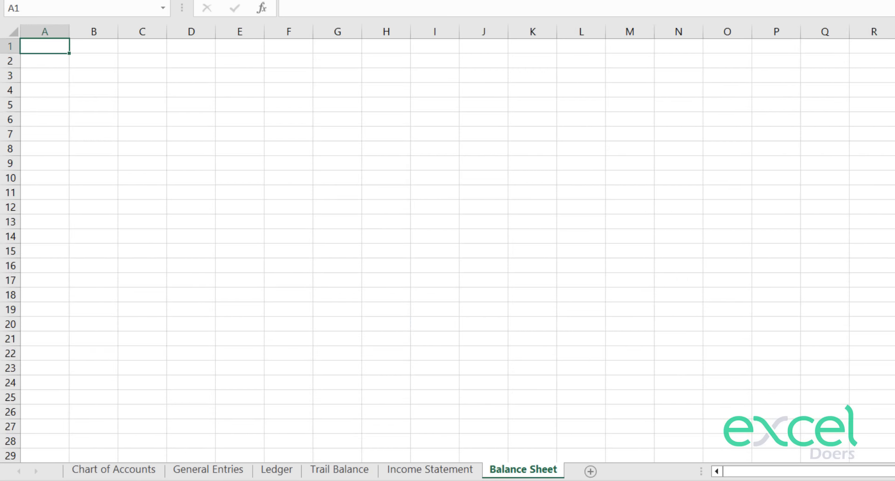
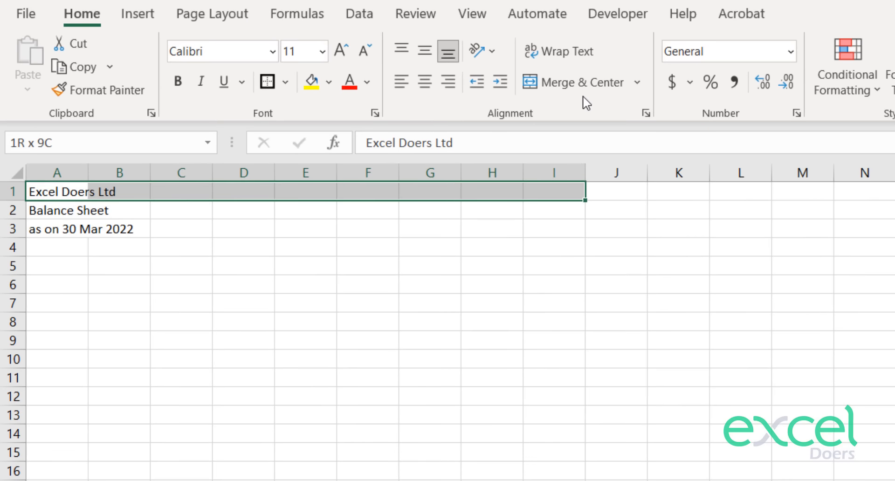
# Merge and center the Excel Doers Ltd title across A1:I1 and the Balance Sheet title across A2:I2.
pyautogui.click(573, 84)
pyautogui.press('Down')
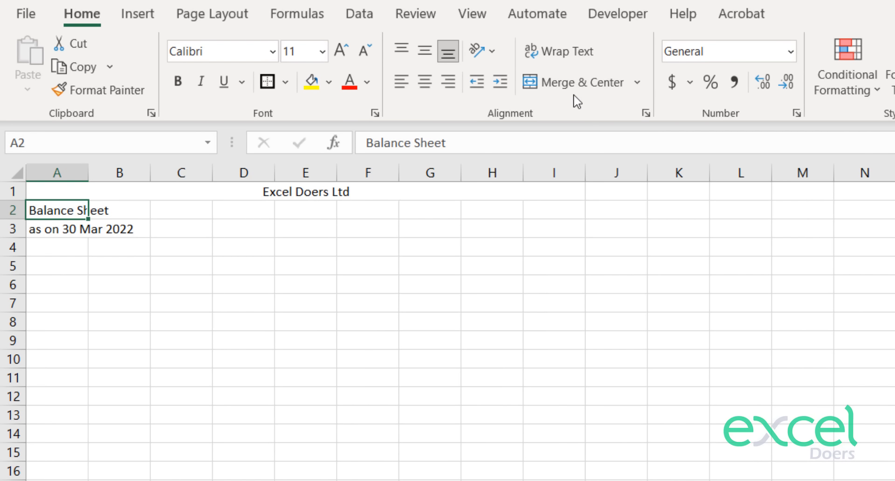
pyautogui.hotkey('shift', 'Right')
pyautogui.hotkey('shift', 'Right')
pyautogui.hotkey('shift', 'Right')
pyautogui.hotkey('shift', 'Right')
pyautogui.hotkey('shift', 'Right')
pyautogui.hotkey('shift', 'Right')
pyautogui.hotkey('shift', 'Right')
pyautogui.hotkey('shift', 'Right')
pyautogui.click(587, 88)
# Merge and center the date line as on 30 Mar 2022 across A3:I3.
pyautogui.press('Down')
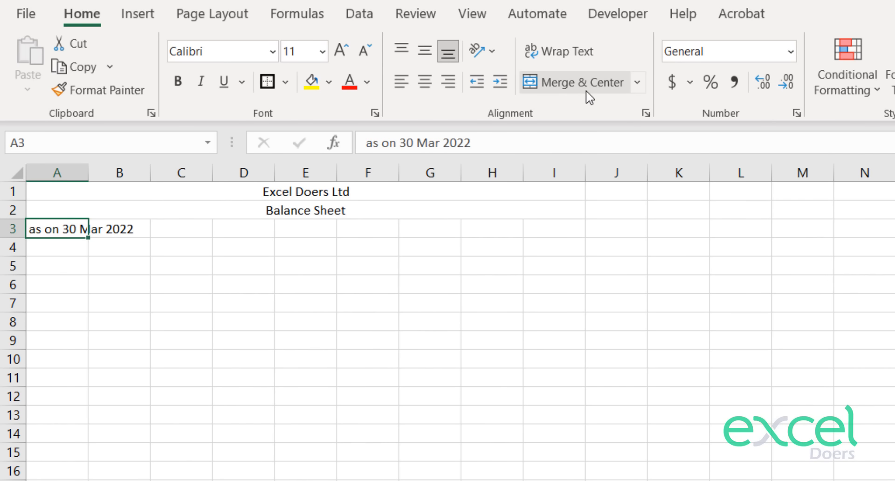
pyautogui.hotkey('shift', 'Right')
pyautogui.hotkey('shift', 'Right')
pyautogui.hotkey('shift', 'Right')
pyautogui.hotkey('shift', 'Right')
pyautogui.hotkey('shift', 'Right')
pyautogui.hotkey('shift', 'Right')
pyautogui.hotkey('shift', 'Right')
pyautogui.hotkey('shift', 'Right')
pyautogui.click(587, 89)
# Make the Excel Doers Ltd title in A1 bold and increase its font size by five steps.
pyautogui.hotkey('ctrl', 'Home')
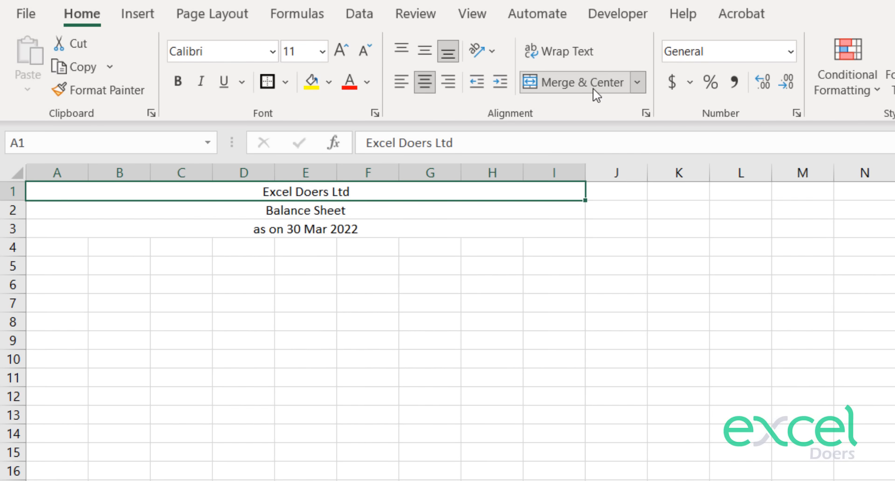
pyautogui.click(178, 81)
pyautogui.click(340, 50)
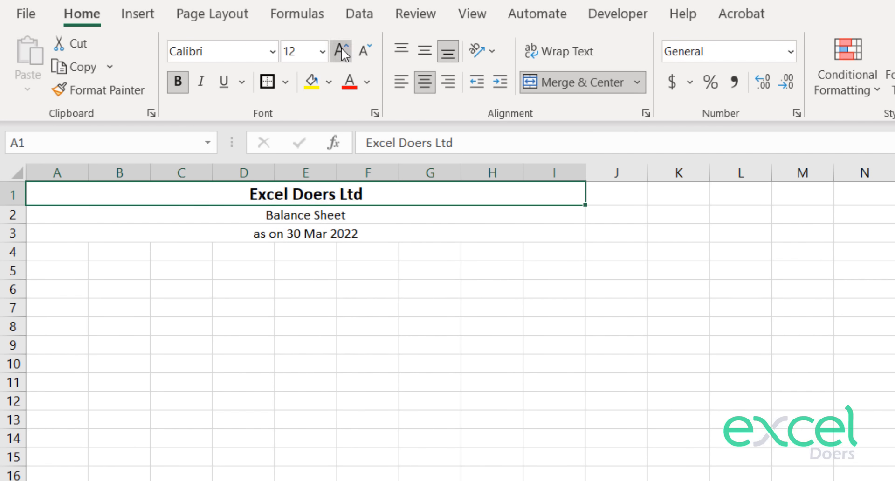
pyautogui.click(341, 51)
pyautogui.click(340, 51)
pyautogui.click(341, 51)
pyautogui.click(341, 51)
pyautogui.click(201, 81)
pyautogui.press('Down')
pyautogui.press('Down')
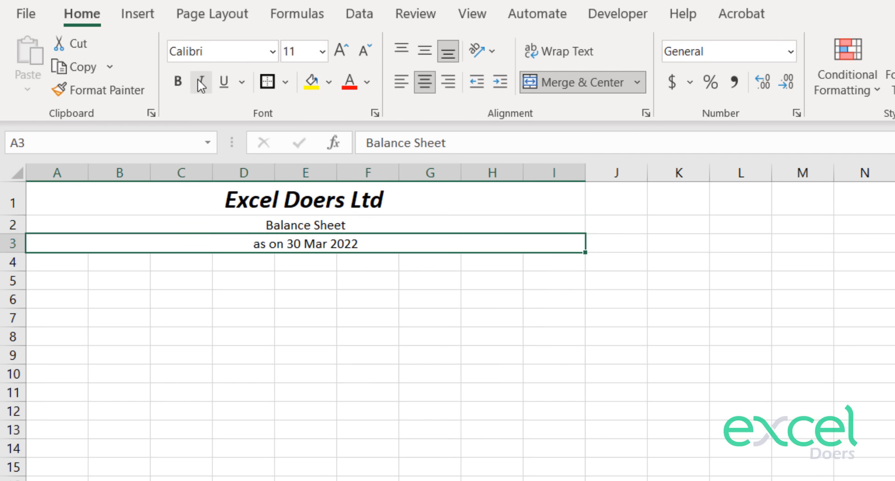
pyautogui.press('Up')
pyautogui.press('Up')
pyautogui.click(201, 82)
pyautogui.press('Down')
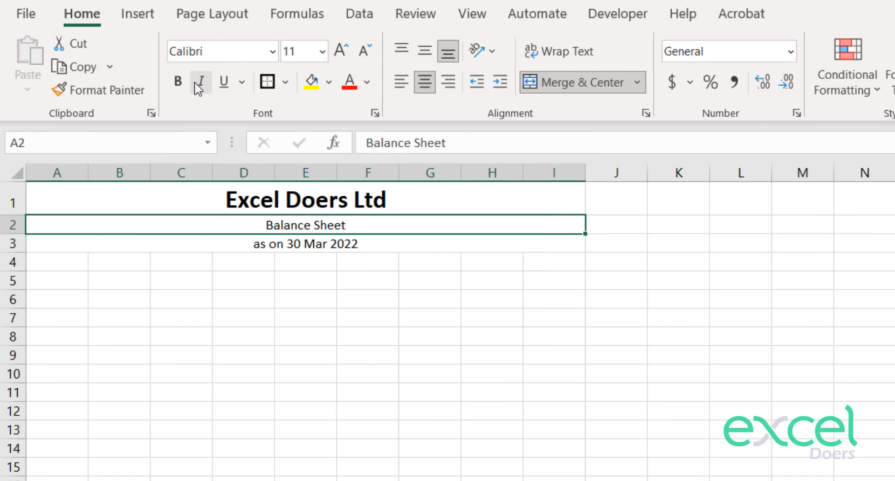
# Format the "Balance Sheet" title in row 2 as bold italic at font size 14.
pyautogui.hotkey('ctrl', 'b')
pyautogui.click(340, 50)
pyautogui.click(340, 50)
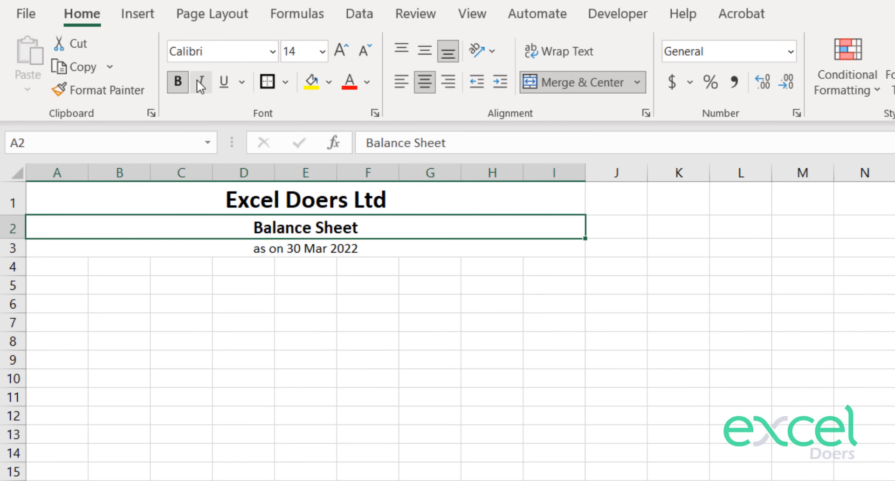
pyautogui.click(201, 82)
# Format the "as on 30 Mar 2022" line in row 3 as bold italic at font size 14.
pyautogui.press('Down')
pyautogui.click(177, 82)
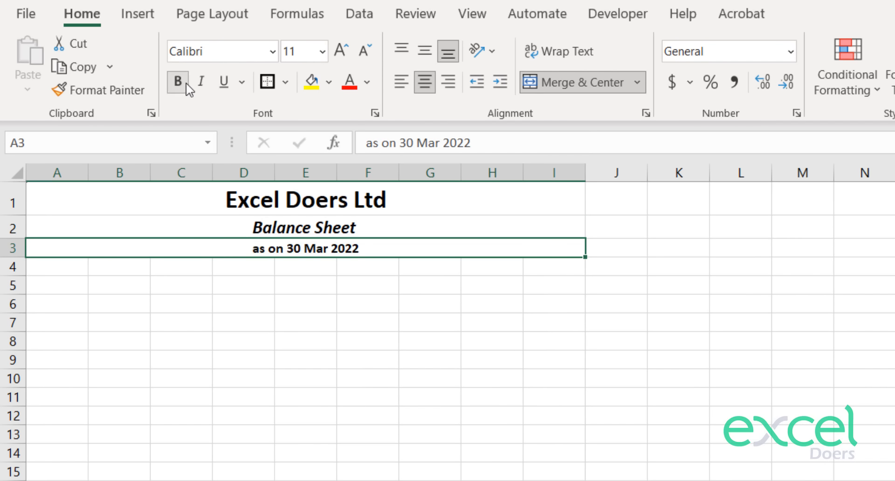
pyautogui.click(341, 50)
pyautogui.click(340, 51)
pyautogui.click(209, 80)
# Increase the font of the "Balance Sheet" title in row 2 by one size.
pyautogui.press('Up')
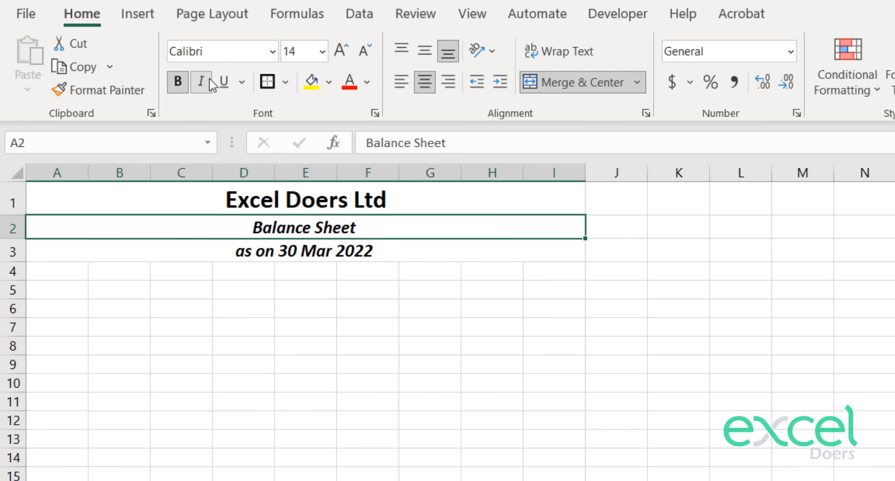
pyautogui.click(340, 51)
pyautogui.press('Down')
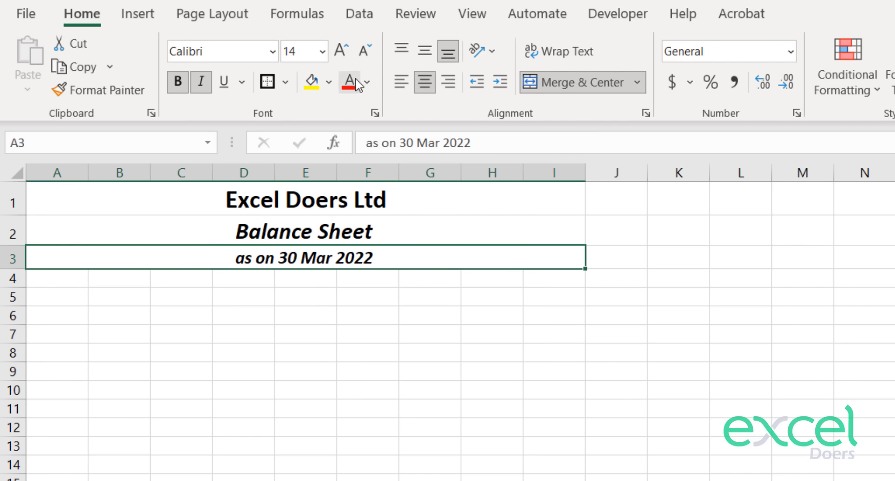
pyautogui.click(396, 145)
pyautogui.press('Up')
pyautogui.press('Up')
pyautogui.press('Down')
pyautogui.press('Down')
pyautogui.press('Down')
pyautogui.press('Down')
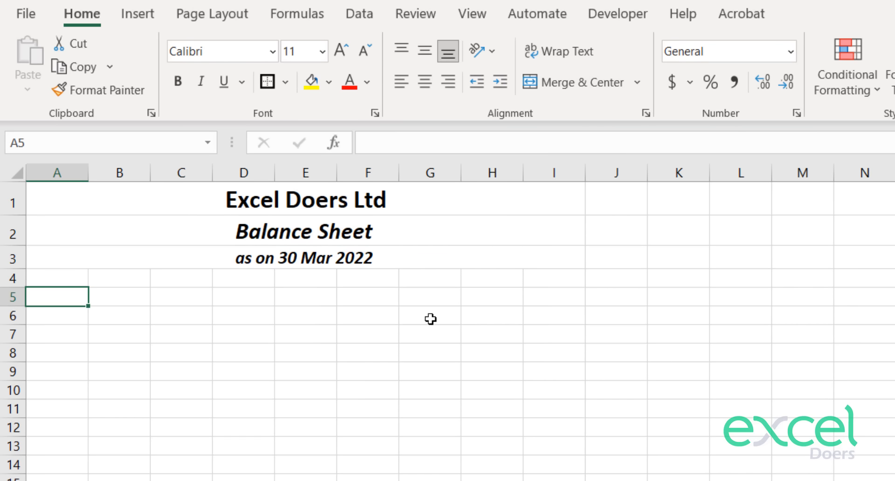
pyautogui.click(310, 277)
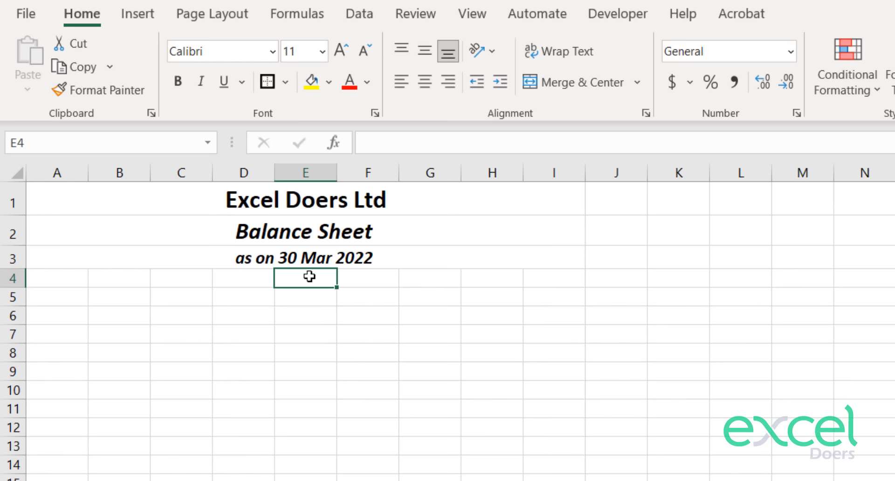
pyautogui.moveTo(310, 276); pyautogui.dragTo(530, 283)
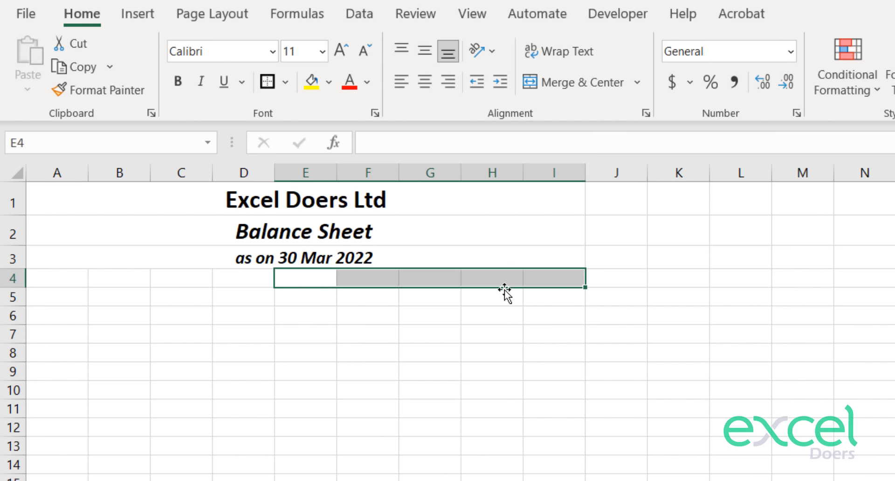
pyautogui.click(544, 277)
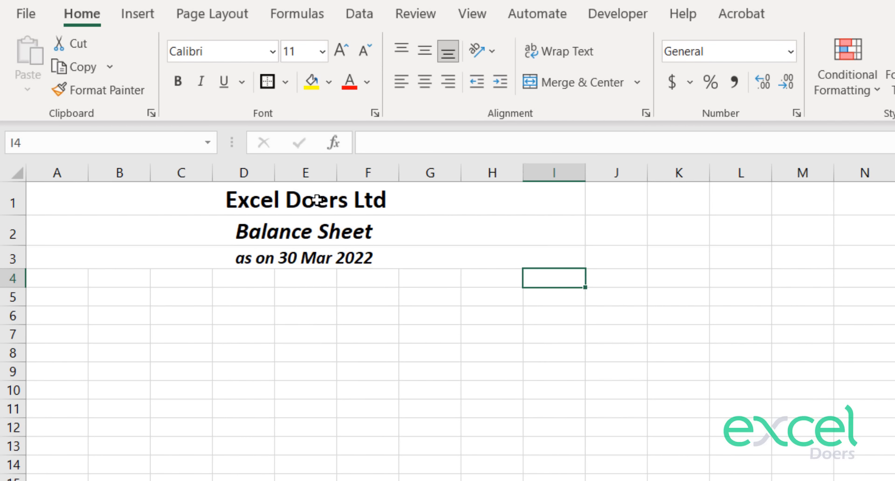
pyautogui.moveTo(319, 198); pyautogui.dragTo(340, 260)
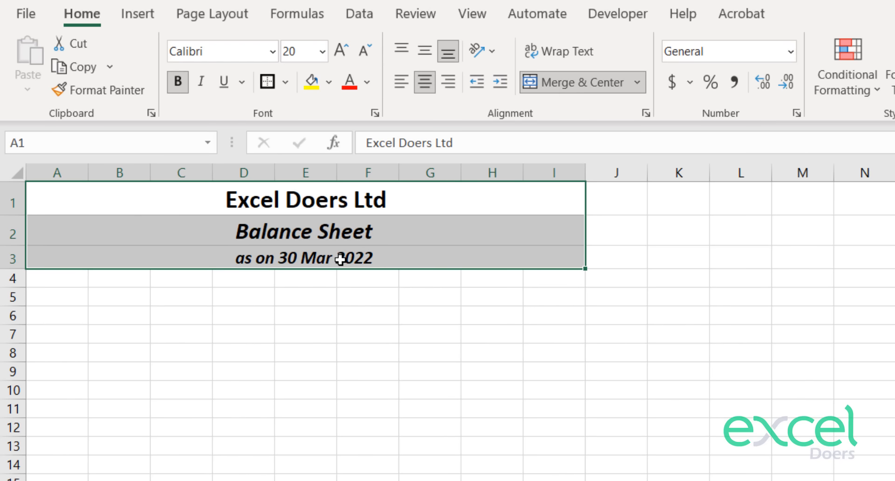
# Enter the accounting equation "Asset = Liablities + Equity" as a note in cell M1.
pyautogui.click(807, 209)
pyautogui.write('Asset')
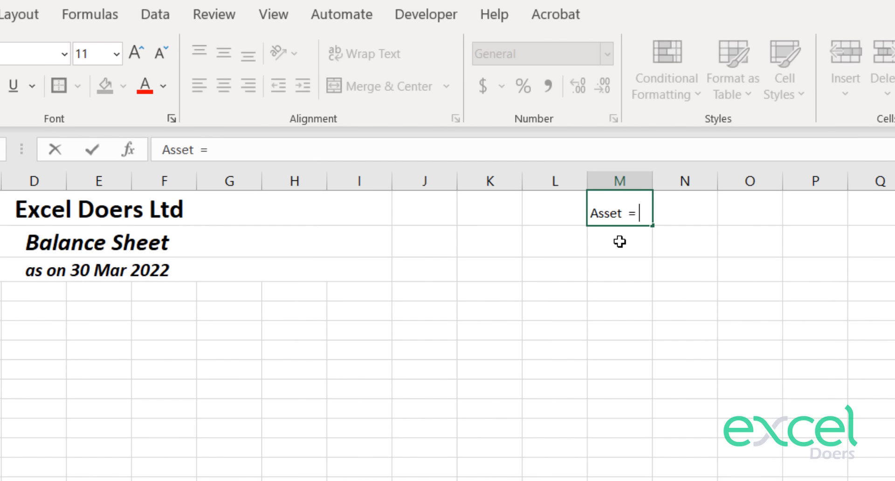
pyautogui.write('  = Liablit')
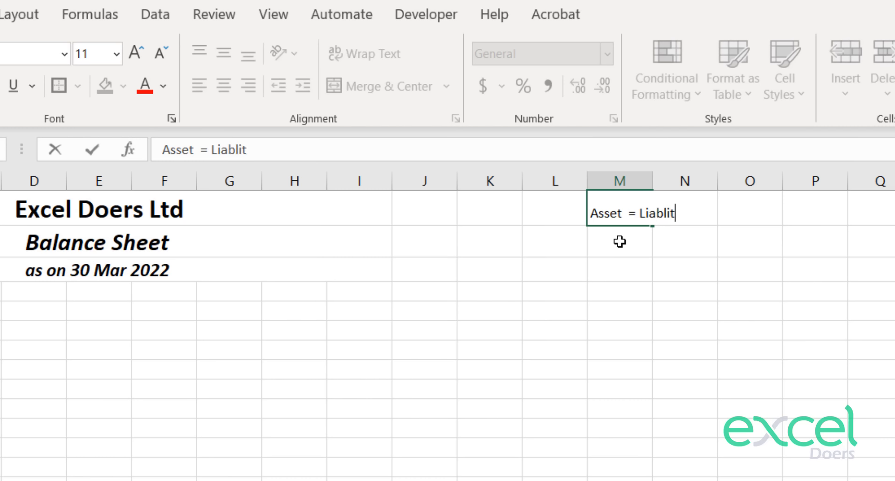
pyautogui.write('ies + E')
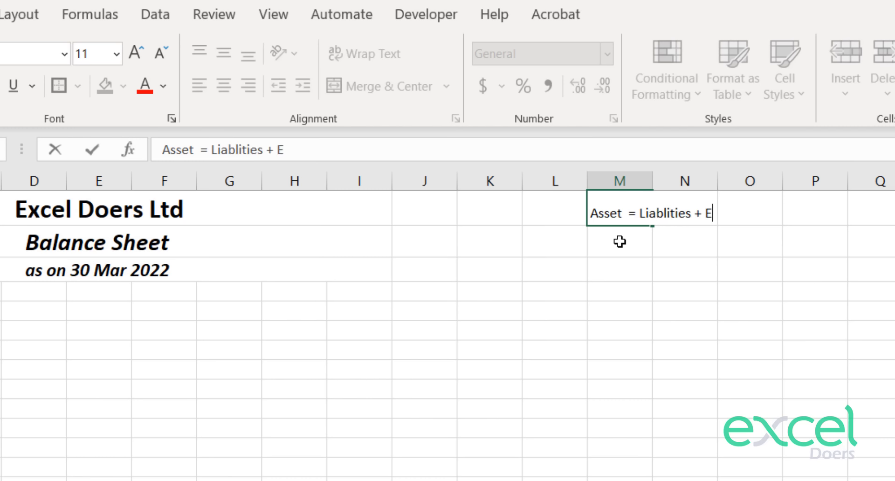
pyautogui.write('quity')
pyautogui.press('Return')
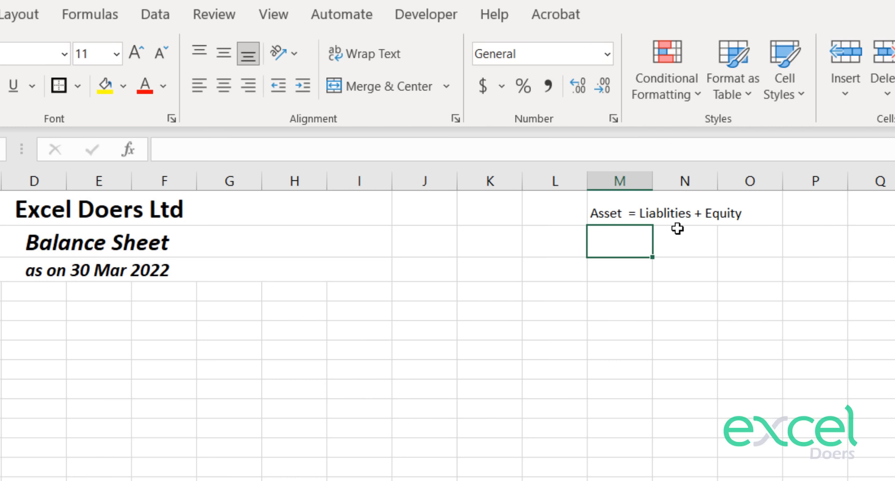
pyautogui.click(616, 203)
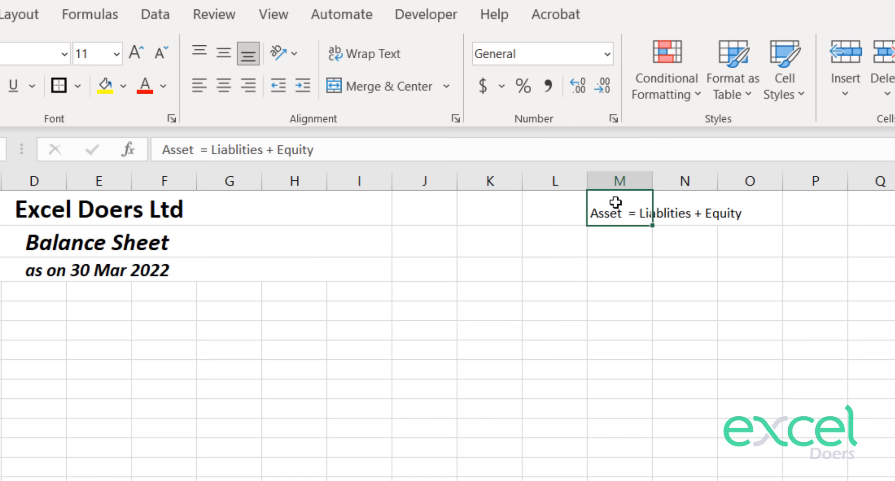
pyautogui.click(662, 203)
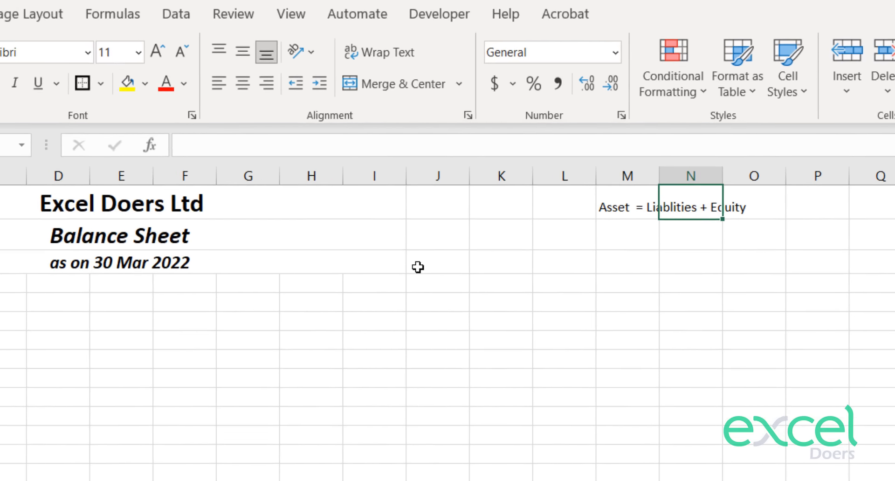
# Count the columns under the merged title in row 4 and insert a new column at column C.
pyautogui.click(354, 290)
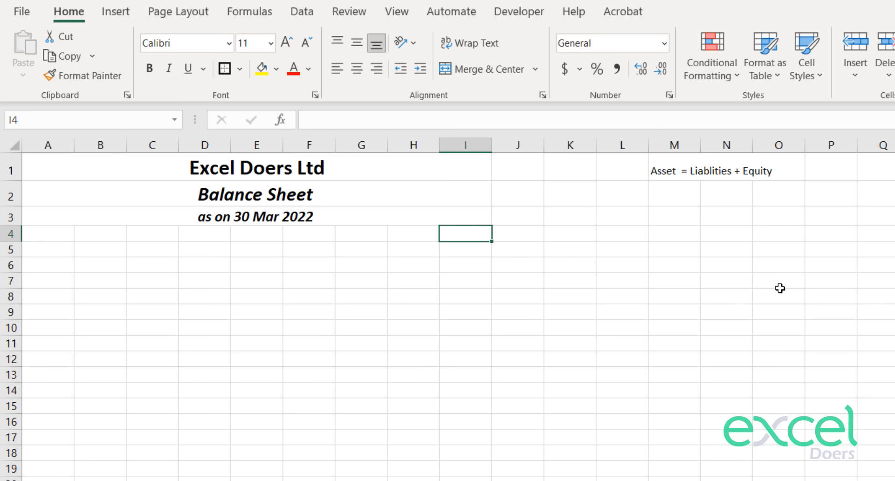
pyautogui.hotkey('shift', 'Left')
pyautogui.hotkey('shift', 'Left')
pyautogui.hotkey('shift', 'Left')
pyautogui.hotkey('shift', 'Left')
pyautogui.hotkey('shift', 'Left')
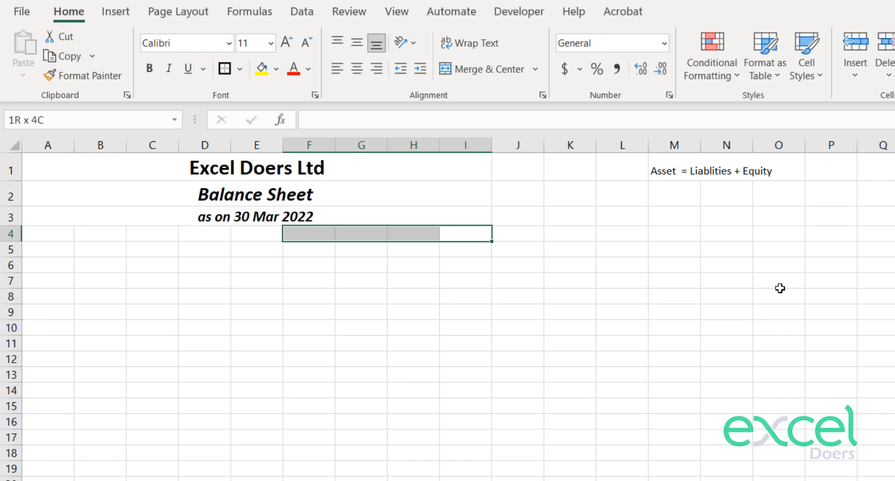
pyautogui.hotkey('shift', 'Left')
pyautogui.hotkey('shift', 'Left')
pyautogui.hotkey('shift', 'Left')
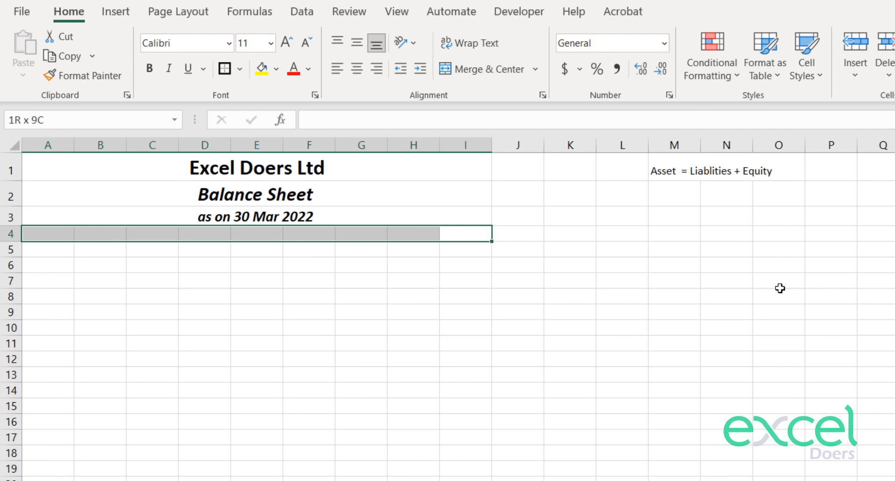
pyautogui.press('Left')
pyautogui.click(160, 141)
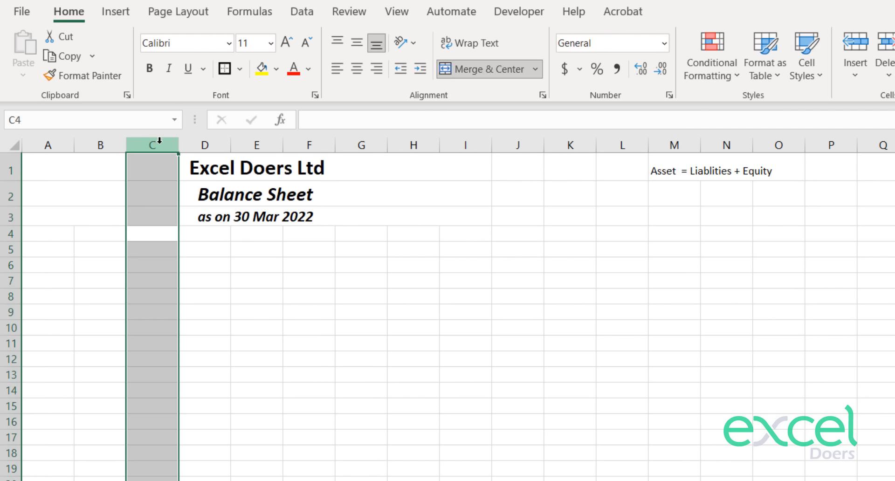
pyautogui.hotkey('ctrl', '+')
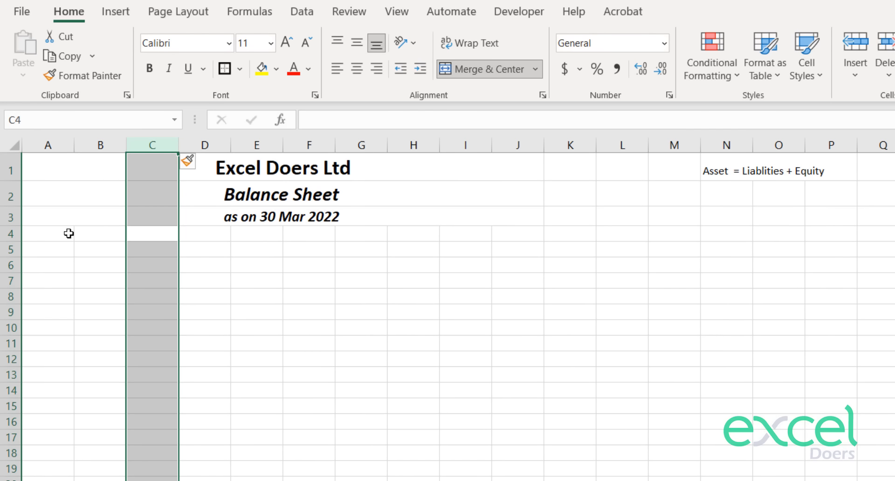
# Apply Thick Outside Borders to the block spanning columns A to E from row 4 downward.
pyautogui.click(41, 234)
pyautogui.click(102, 232)
pyautogui.click(164, 236)
pyautogui.click(259, 236)
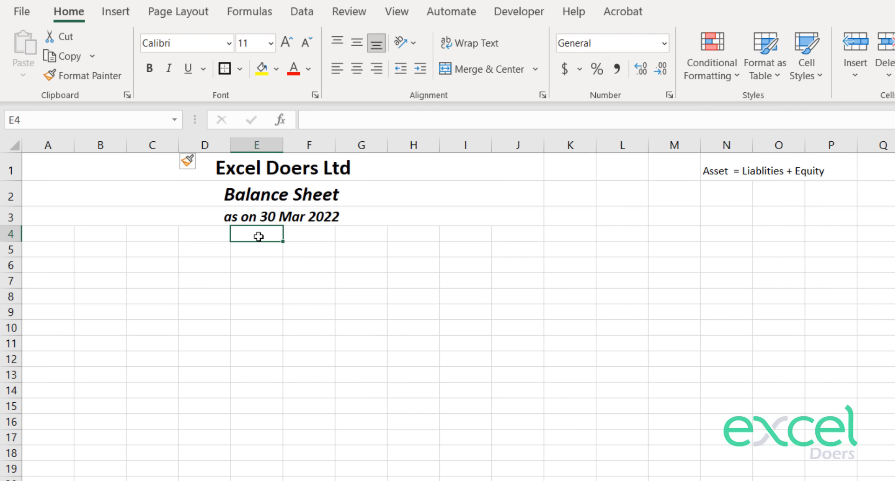
pyautogui.moveTo(259, 237); pyautogui.dragTo(60, 480)
pyautogui.click(241, 69)
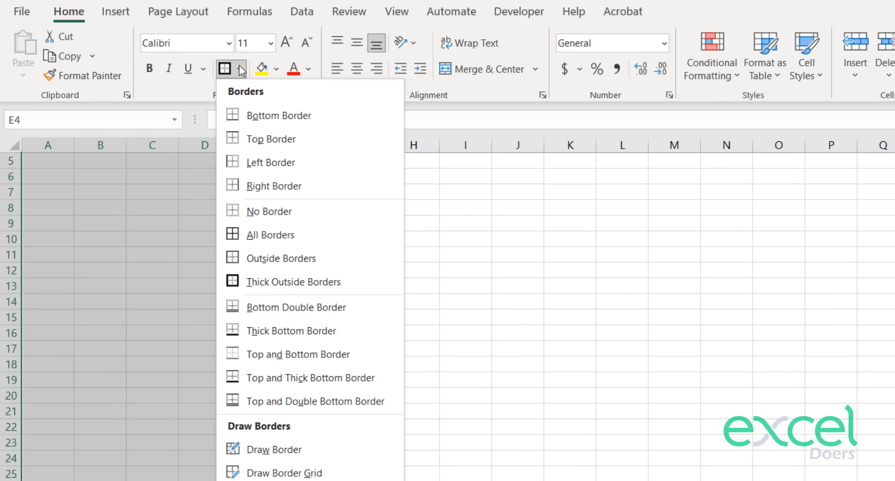
pyautogui.click(245, 282)
pyautogui.scroll(2, 345, 296)
pyautogui.click(361, 297)
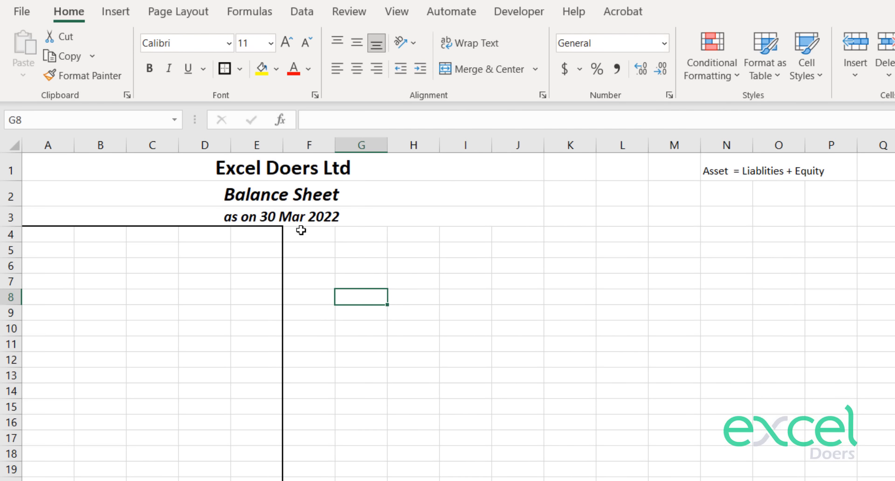
# Apply the same outside border to the block spanning columns F to J from row 4 downward.
pyautogui.moveTo(301, 231); pyautogui.dragTo(512, 480)
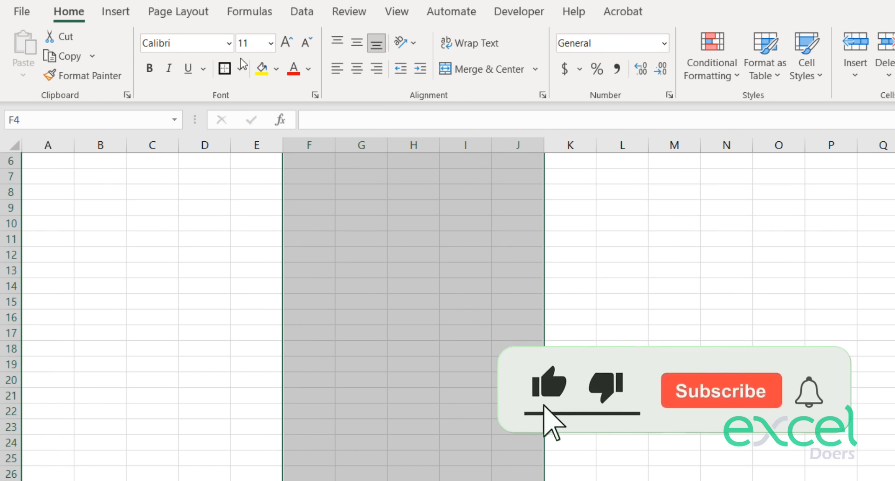
pyautogui.click(224, 69)
pyautogui.scroll(2, 466, 326)
pyautogui.click(480, 345)
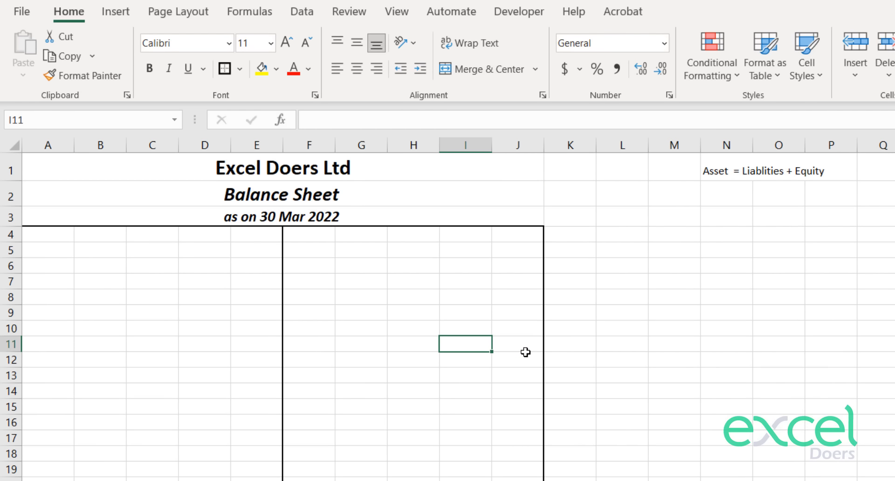
# Enter the heading "Assets" in cell A5 and make it bold.
pyautogui.press('Left')
pyautogui.press('Left')
pyautogui.press('Left')
pyautogui.press('Up')
pyautogui.press('Left')
pyautogui.press('Up')
pyautogui.press('Left')
pyautogui.press('Up')
pyautogui.press('Left')
pyautogui.press('Up')
pyautogui.press('Left')
pyautogui.press('Up')
pyautogui.press('Left')
pyautogui.press('Up')
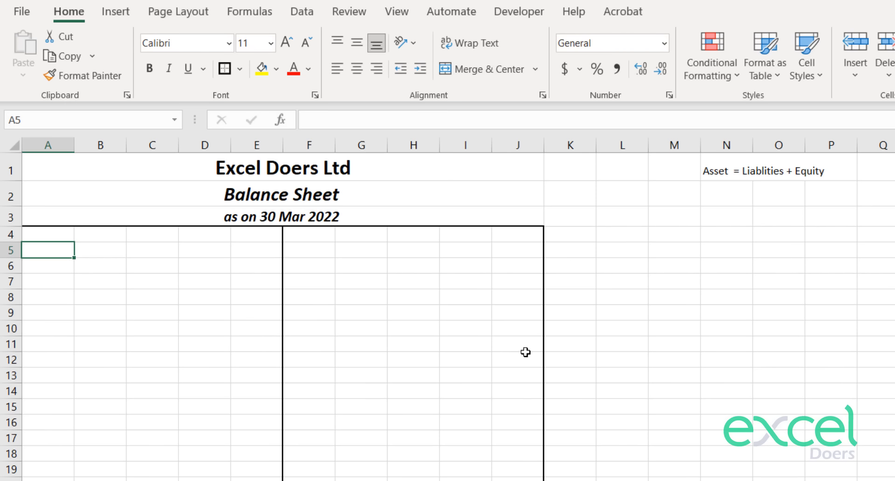
pyautogui.write('Assets')
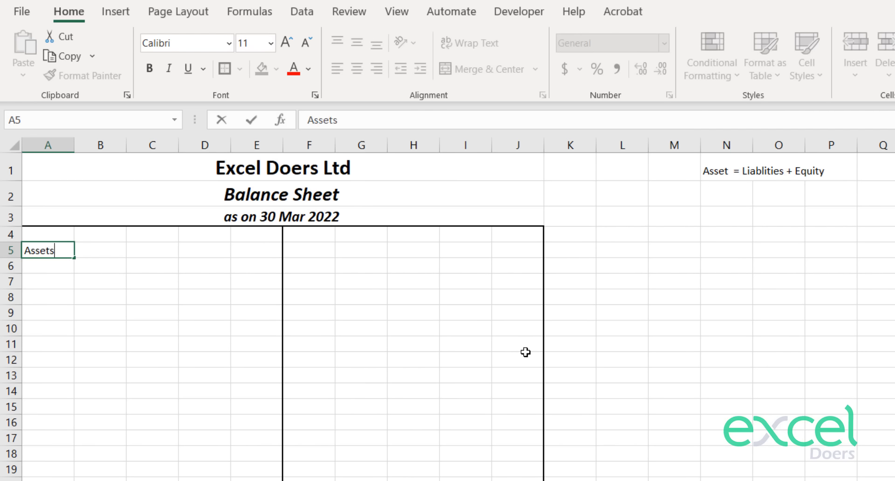
pyautogui.press('Return')
pyautogui.press('Up')
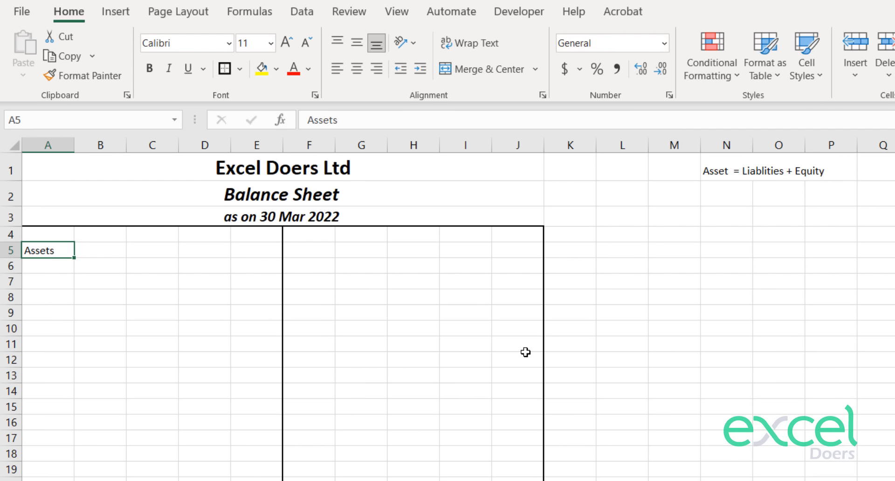
pyautogui.hotkey('ctrl', 'b')
# Enter the heading "Liablities & Equities" in cell F5 and make it bold.
pyautogui.press('Right')
pyautogui.press('Right')
pyautogui.press('Right')
pyautogui.press('Right')
pyautogui.press('Right')
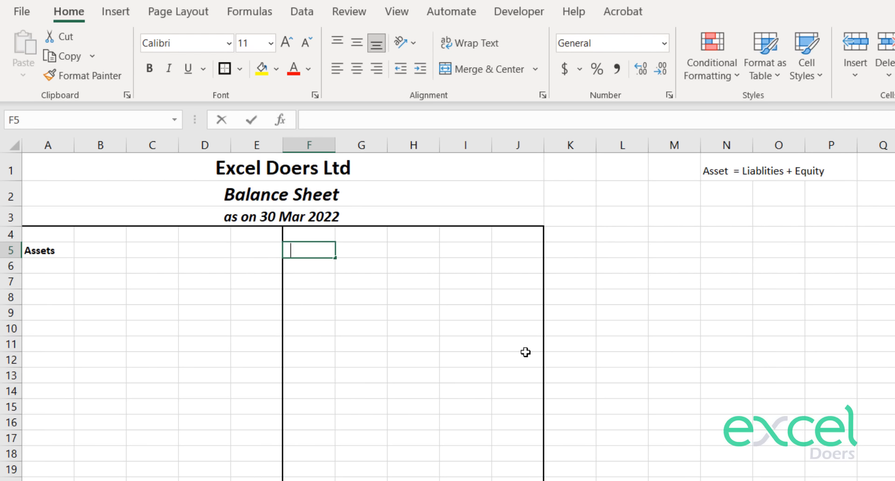
pyautogui.write('Liablities ')
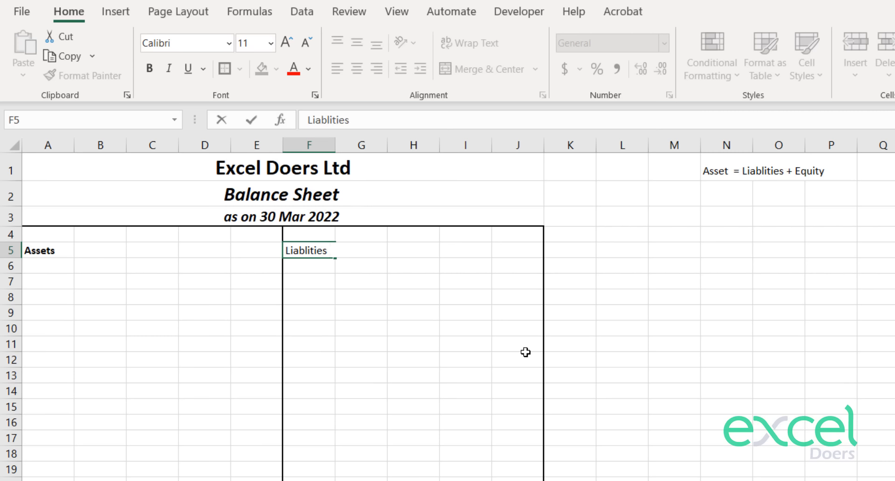
pyautogui.write('& Equit')
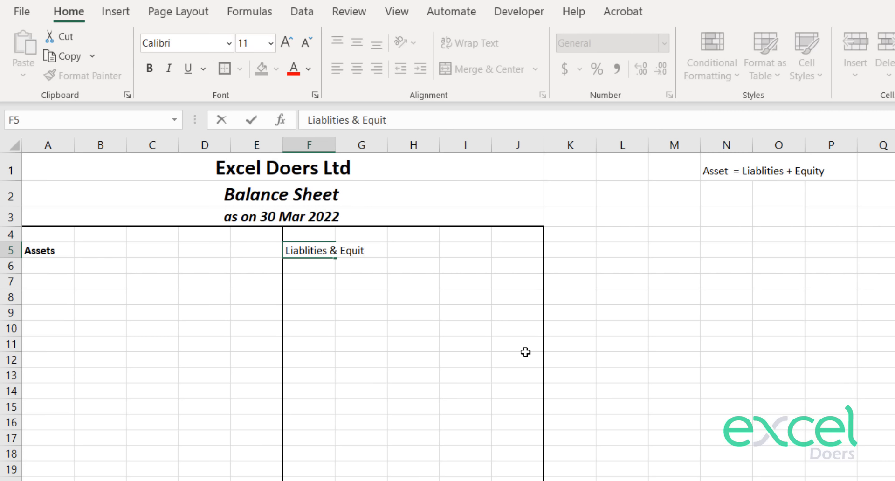
pyautogui.write('ies')
pyautogui.press('Return')
pyautogui.press('Up')
pyautogui.hotkey('ctrl', 'b')
pyautogui.press('Down')
pyautogui.press('Down')
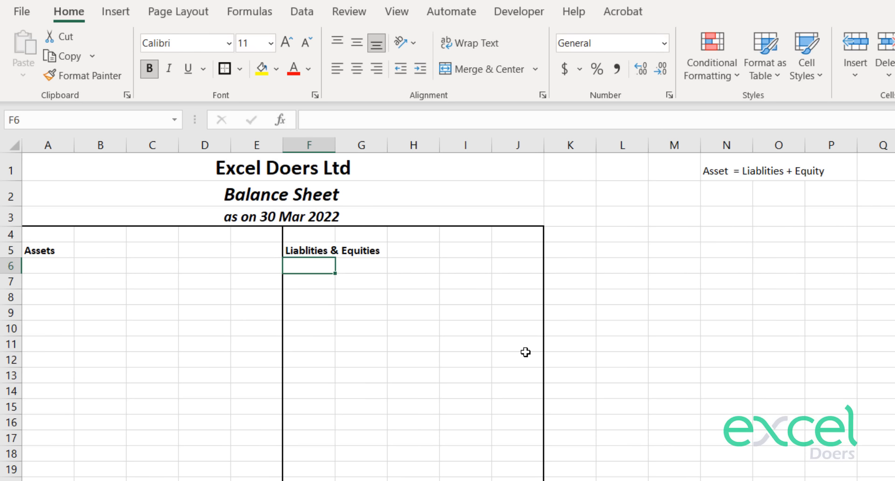
# Set the font size of the heading row A5:J5 to 14.
pyautogui.press('Left')
pyautogui.press('Left')
pyautogui.press('Left')
pyautogui.press('Left')
pyautogui.press('Left')
pyautogui.press('Up')
pyautogui.press('Up')
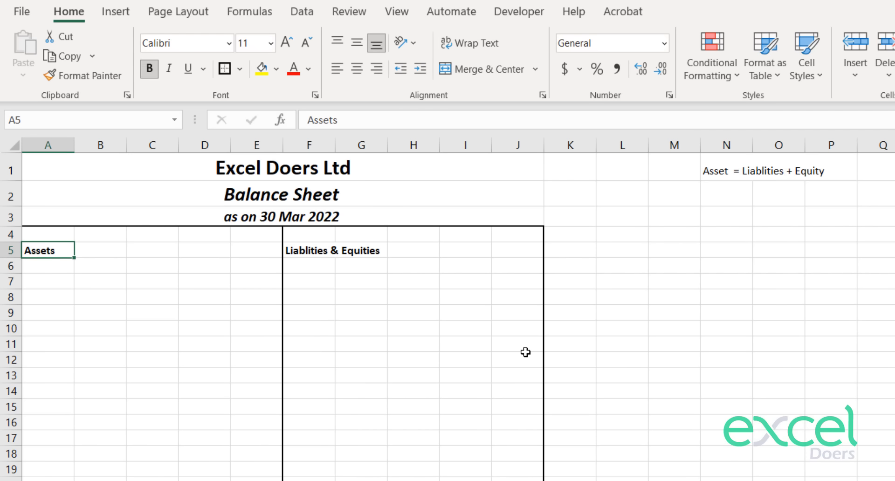
pyautogui.hotkey('shift', 'Right')
pyautogui.hotkey('shift', 'Right')
pyautogui.hotkey('shift', 'Right')
pyautogui.hotkey('shift', 'Right')
pyautogui.hotkey('shift', 'Right')
pyautogui.hotkey('shift', 'Right')
pyautogui.hotkey('shift', 'Right')
pyautogui.hotkey('shift', 'Right')
pyautogui.hotkey('shift', 'Right')
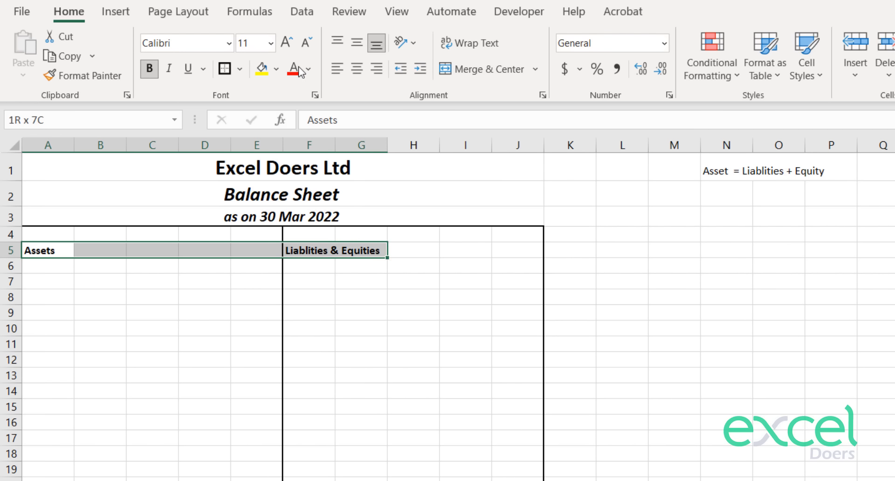
pyautogui.click(291, 46)
pyautogui.click(291, 46)
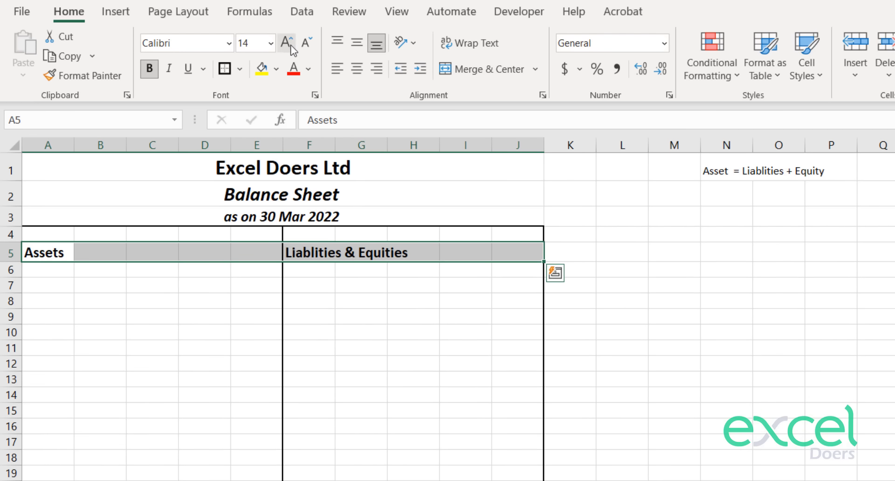
# Italicize and underline the heading row A5:J5.
pyautogui.click(168, 68)
pyautogui.click(187, 69)
pyautogui.press('Down')
pyautogui.press('Down')
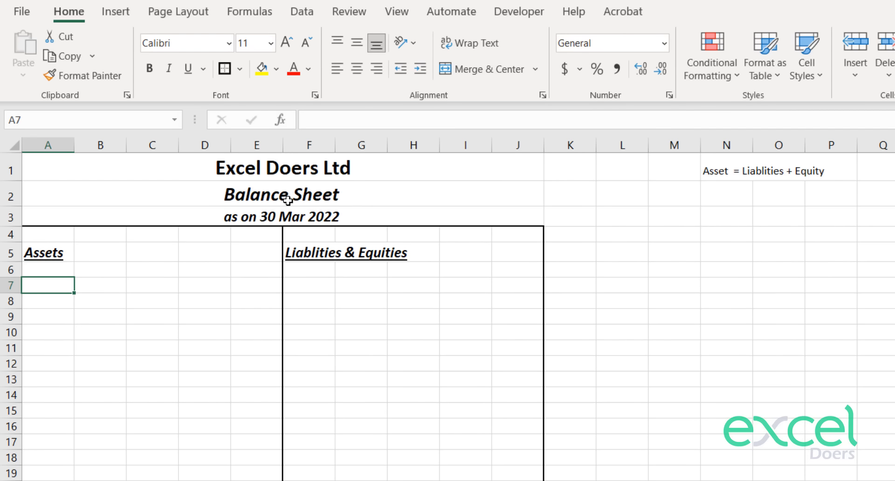
# Enter the subheading "Fixed Assets" in cell A7 of the balance sheet.
pyautogui.press('Down')
pyautogui.press('Up')
pyautogui.write('Fixed As')
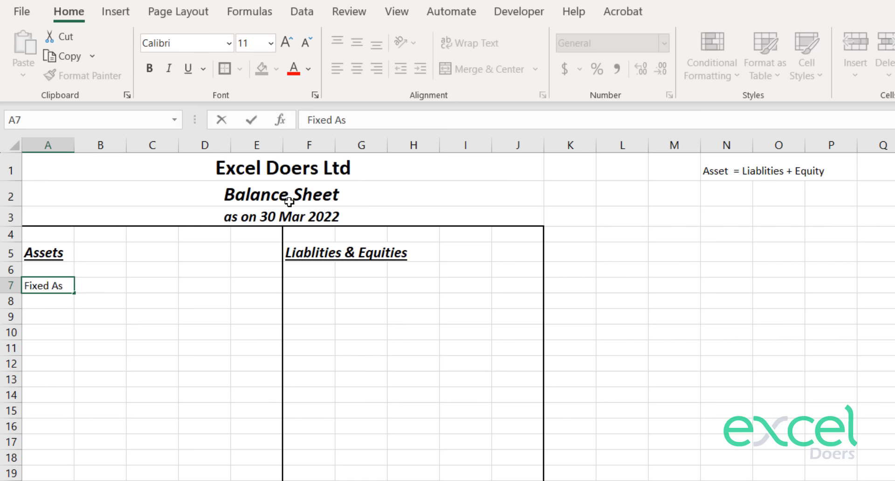
pyautogui.write('sets')
pyautogui.press('Return')
# Format the "Fixed Assets" subheading in A7 as bold, italic and underlined at font size 14.
pyautogui.press('Up')
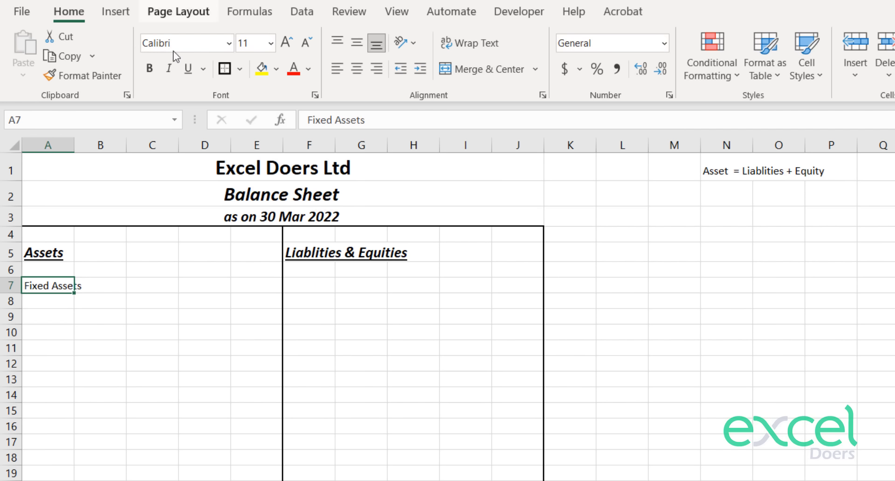
pyautogui.click(149, 69)
pyautogui.click(169, 68)
pyautogui.click(286, 42)
pyautogui.click(287, 41)
pyautogui.press('Return')
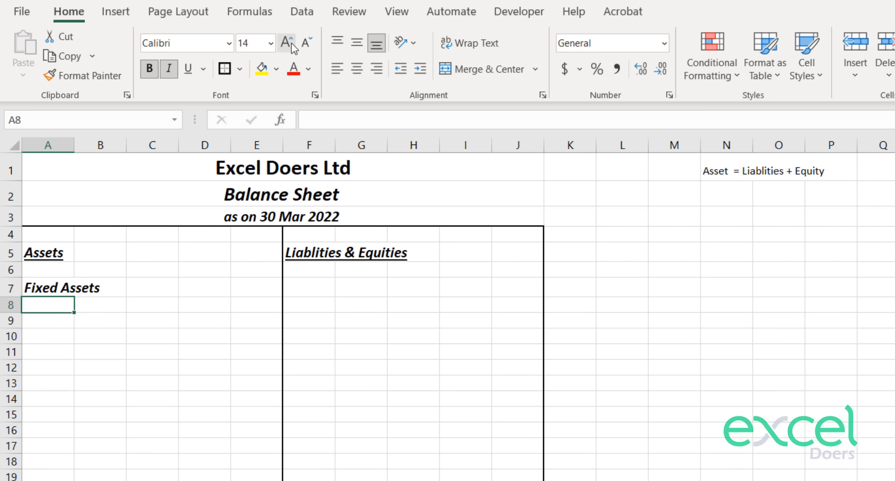
pyautogui.press('Down')
pyautogui.press('Up')
pyautogui.press('Up')
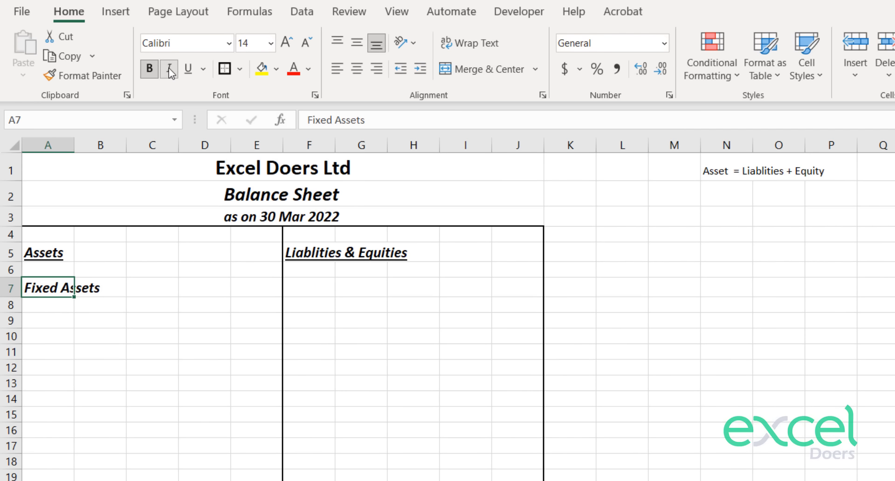
pyautogui.click(188, 69)
pyautogui.press('Down')
pyautogui.press('Down')
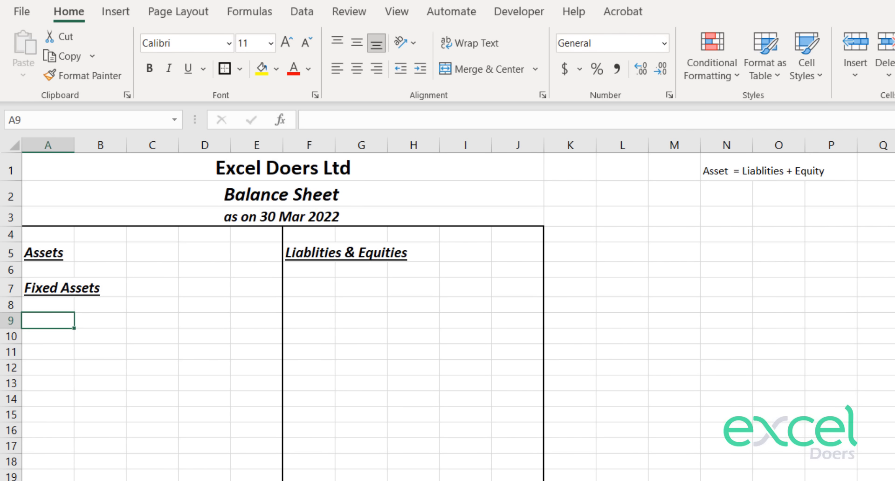
# Examine the account classifications beside the table on the Trail Balance sheet for any fixed assets.
pyautogui.hotkey('ctrl', 'pageup')
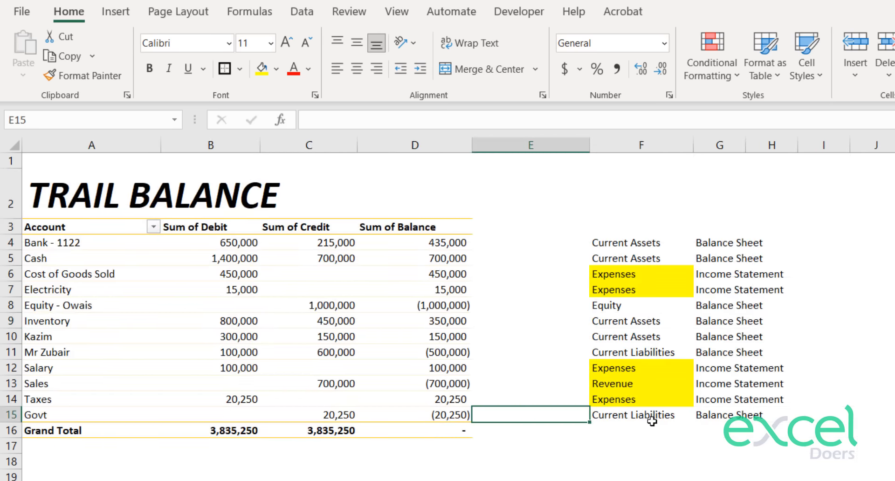
pyautogui.moveTo(626, 242); pyautogui.dragTo(633, 257)
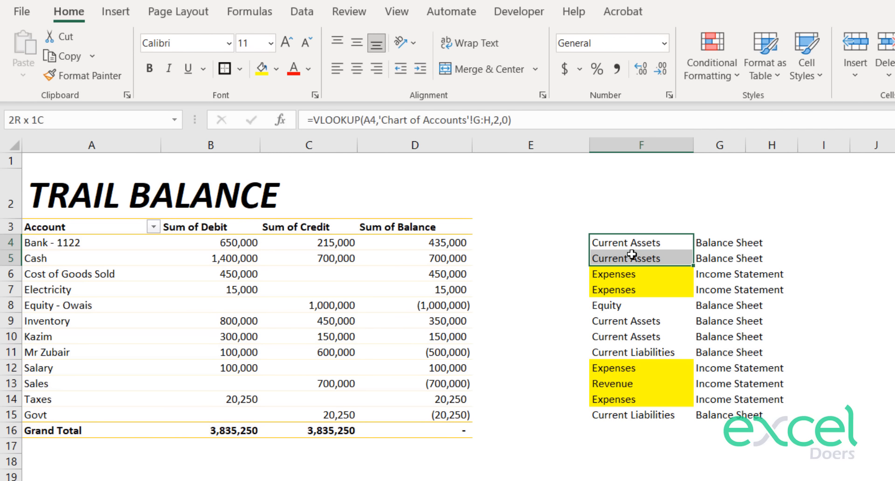
pyautogui.moveTo(613, 306); pyautogui.dragTo(631, 352)
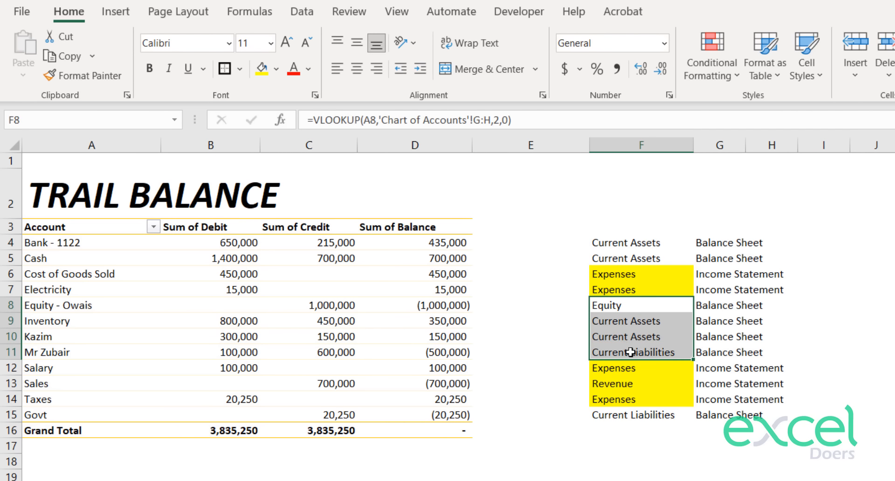
pyautogui.click(635, 415)
pyautogui.moveTo(634, 399); pyautogui.dragTo(631, 242)
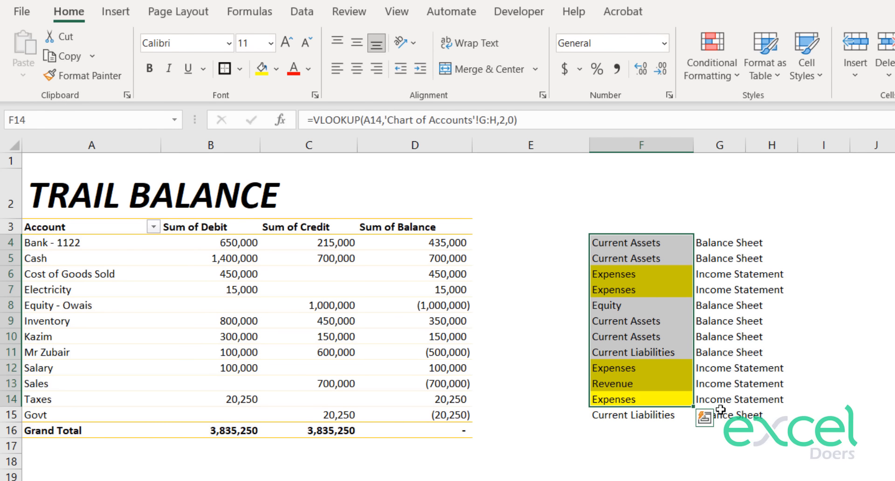
pyautogui.moveTo(720, 410); pyautogui.dragTo(618, 240)
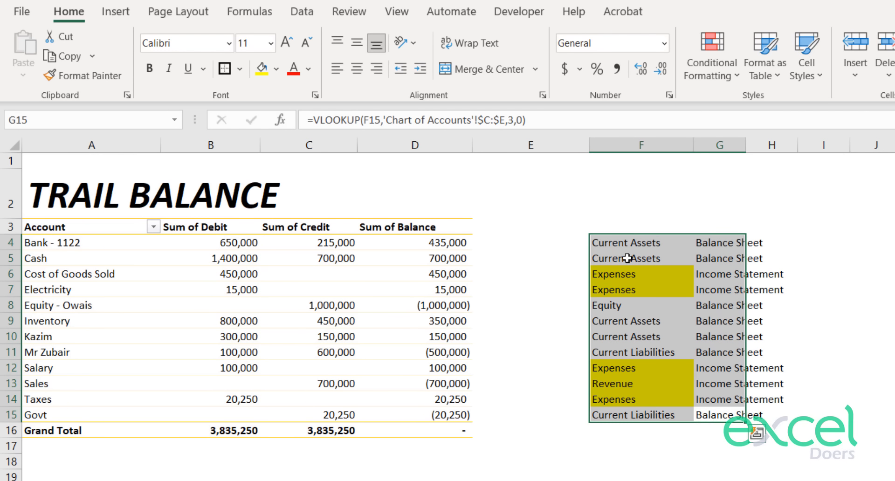
pyautogui.click(308, 479)
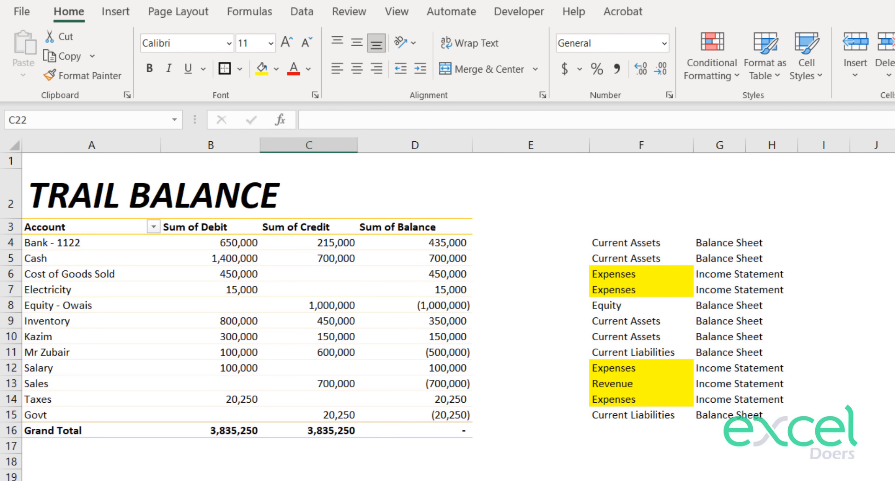
# Add the individual account "Shop" with the sub account "Fixed Assets" in row 14 of the Chart of Accounts sheet.
pyautogui.hotkey('ctrl', 'pagedown')
pyautogui.click(506, 359)
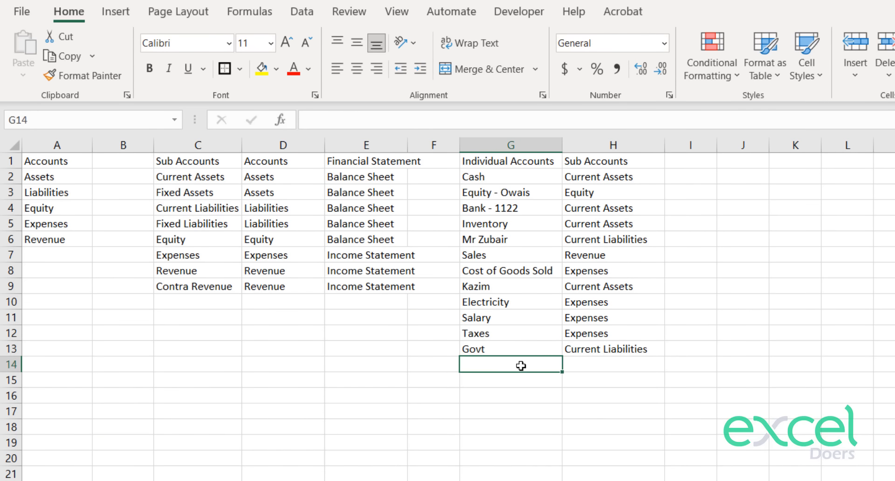
pyautogui.write('Shop')
pyautogui.press('Return')
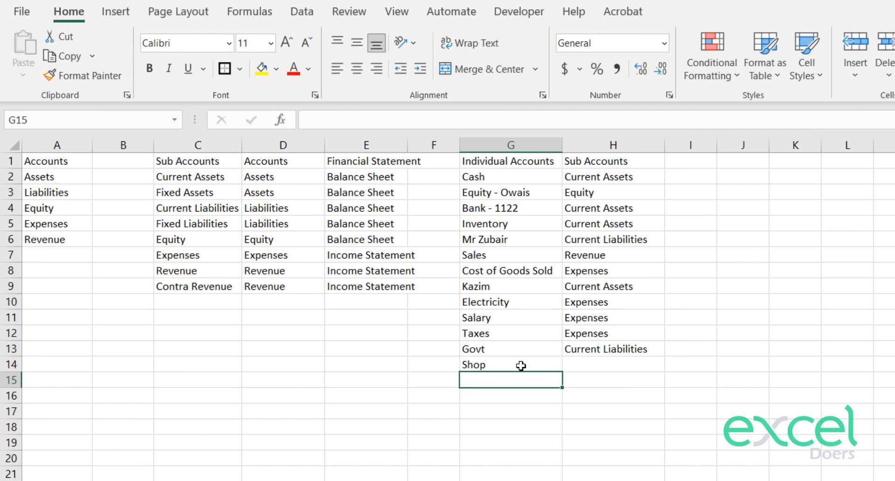
pyautogui.press('Up')
pyautogui.press('Right')
pyautogui.write('100')
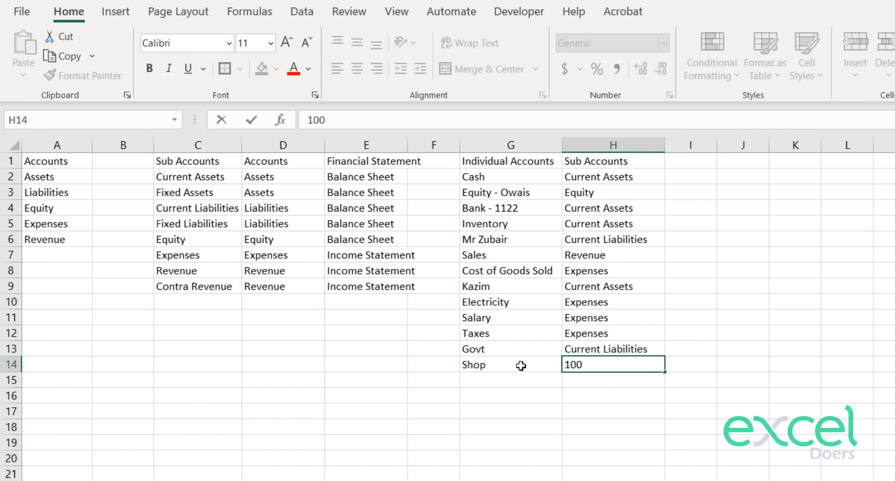
pyautogui.press('Escape')
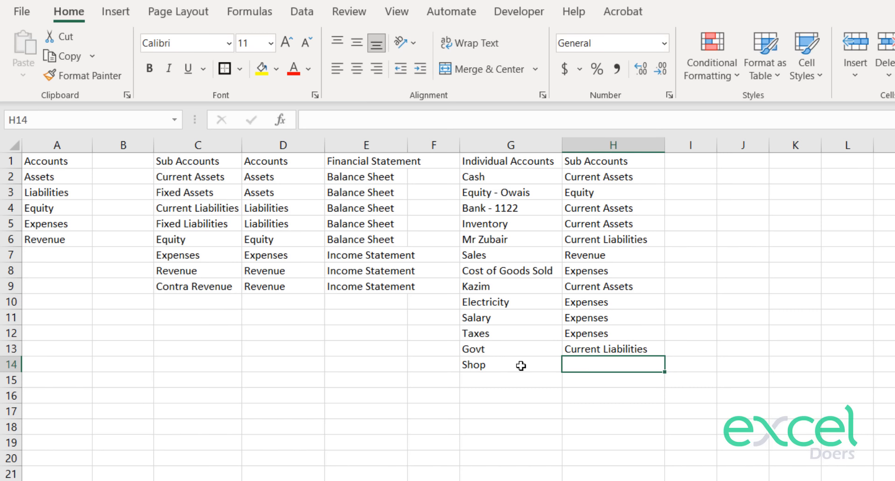
pyautogui.write('Fixed Assets')
pyautogui.press('Return')
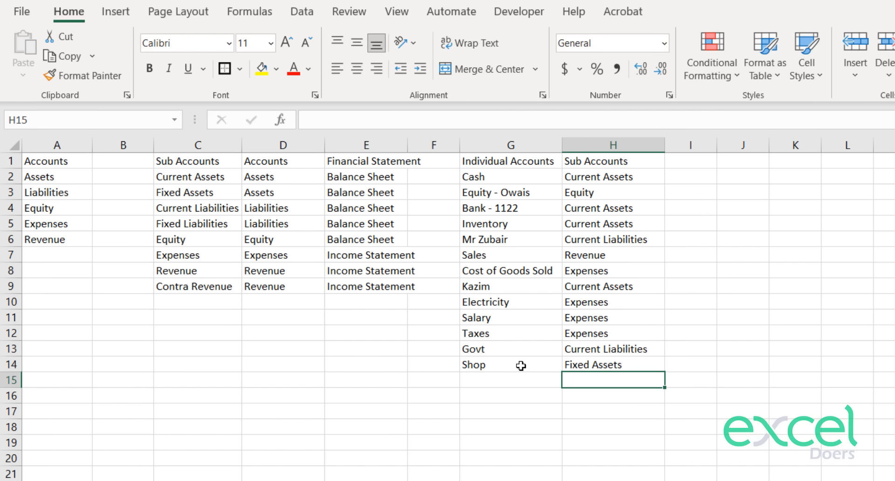
pyautogui.press('Up')
# Insert two blank table rows above the first "Payable Taxes to Govt" entry on the General Entries sheet.
pyautogui.hotkey('ctrl', 'pageup')
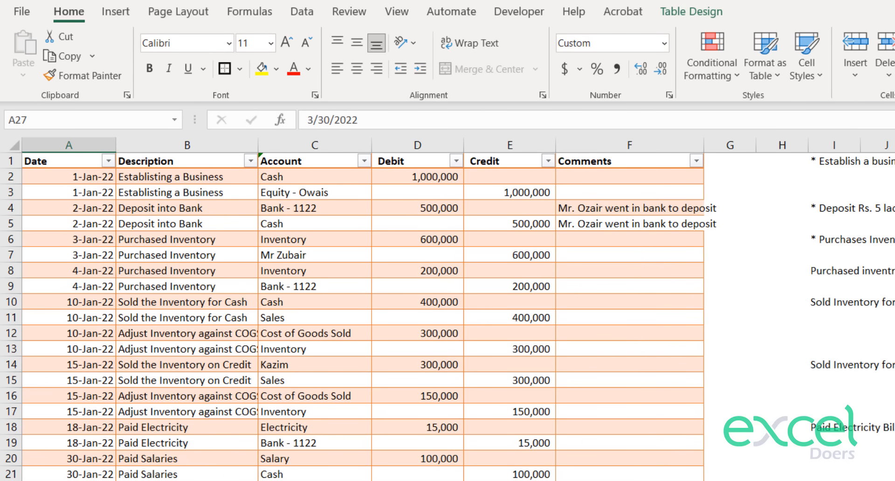
pyautogui.press('Down')
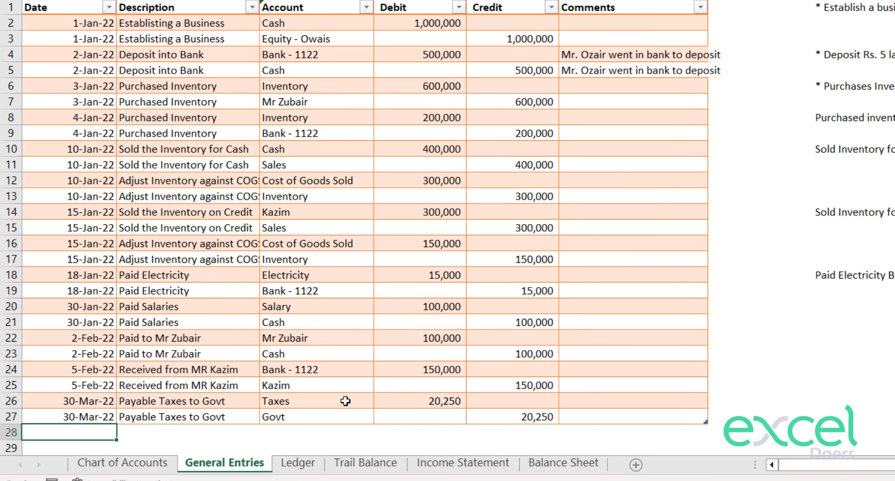
pyautogui.press('Up')
pyautogui.press('Up')
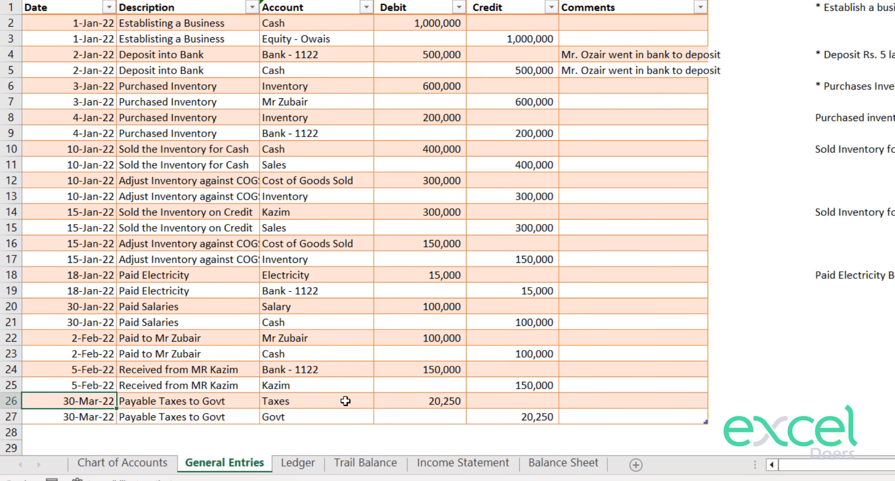
pyautogui.hotkey('shift', 'space')
pyautogui.hotkey('ctrl', '+')
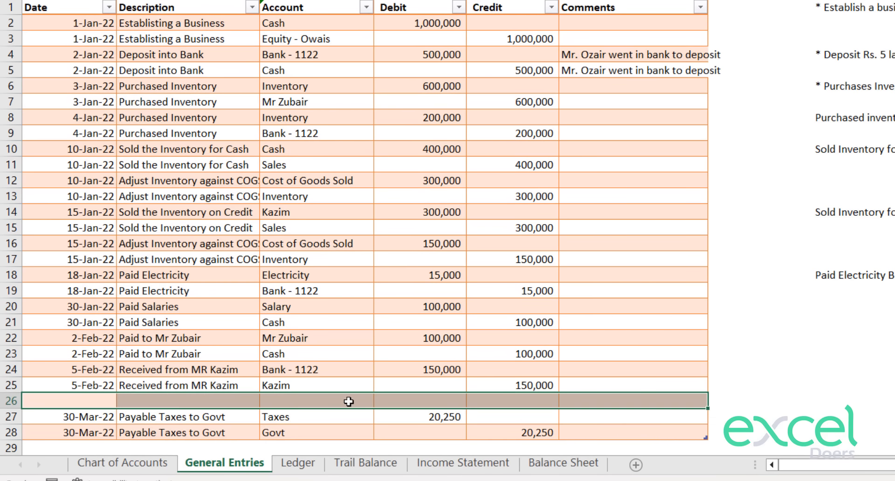
pyautogui.hotkey('ctrl', '+')
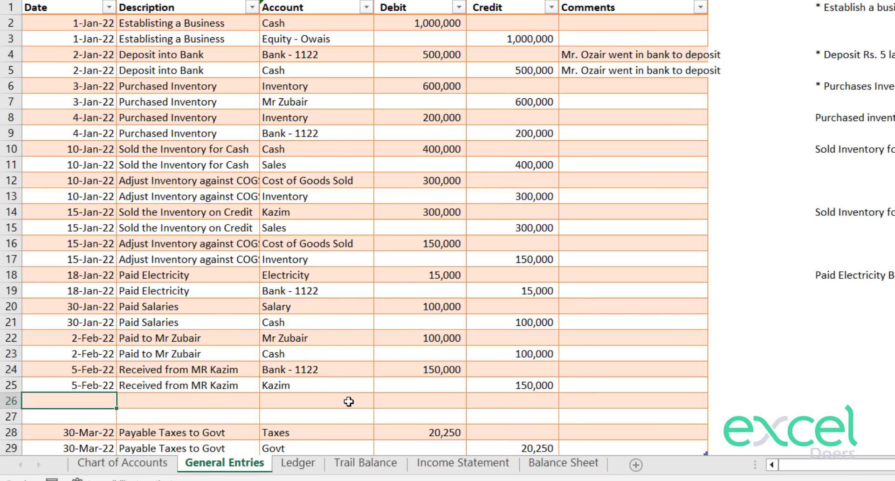
# Enter the date 10 Feb and the description "Purchased a Shop" in row 26.
pyautogui.write('10 Feb')
pyautogui.press('Tab')
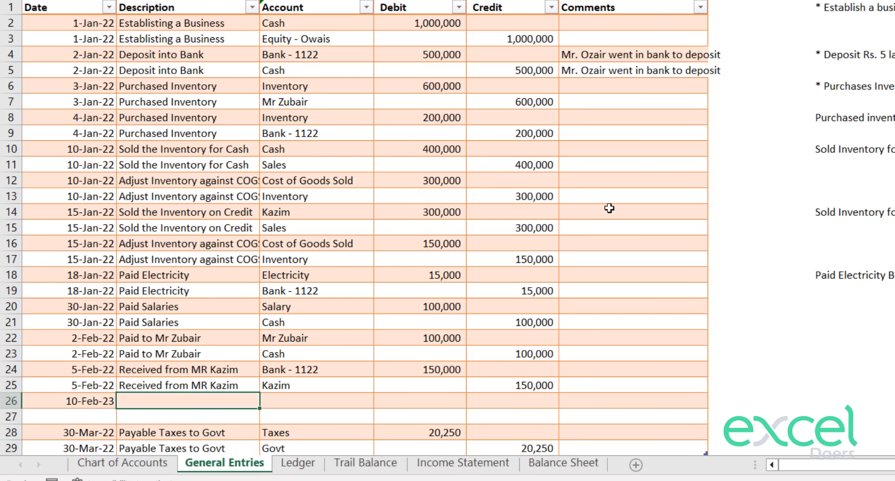
pyautogui.write('Purchae')
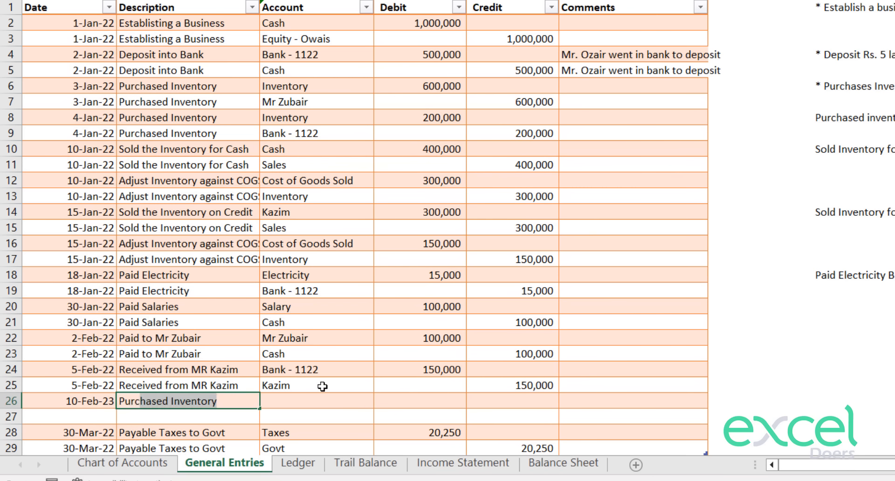
pyautogui.write('sed a S')
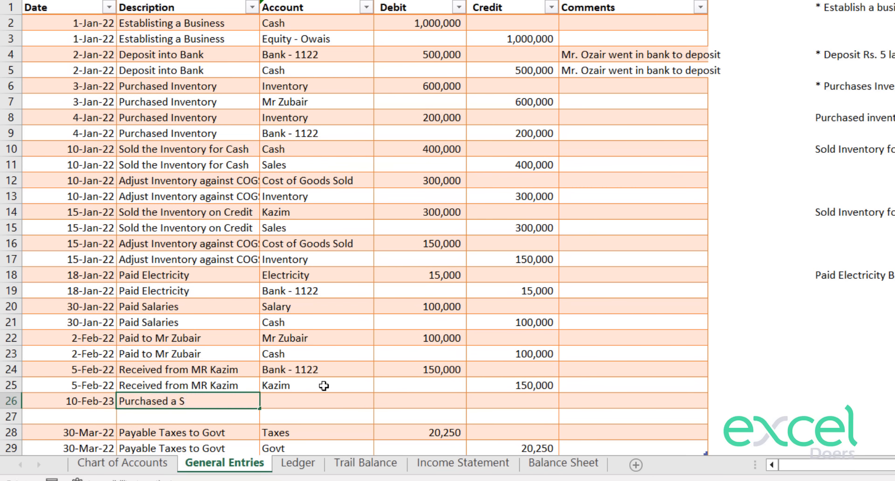
pyautogui.write('hop')
pyautogui.press('Return')
# Set the account in row 26 to Shop and enter a debit of 100000.
pyautogui.click(363, 400)
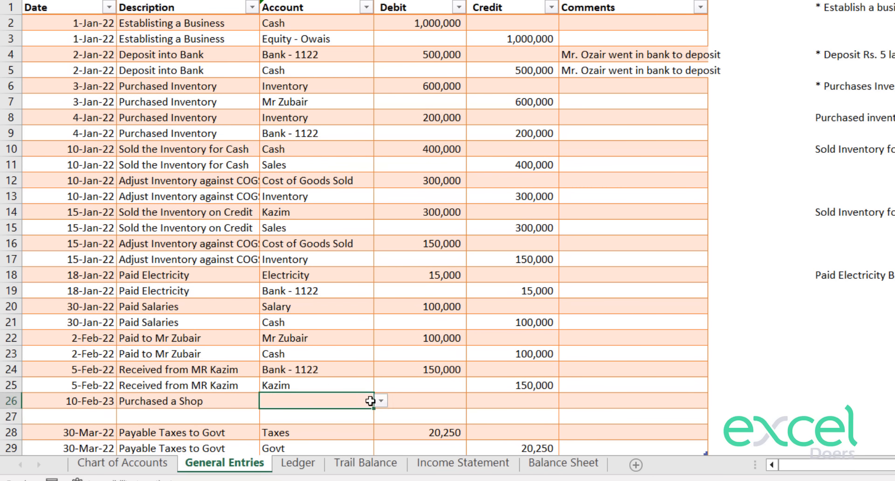
pyautogui.click(381, 402)
pyautogui.scroll(-2, 374, 337)
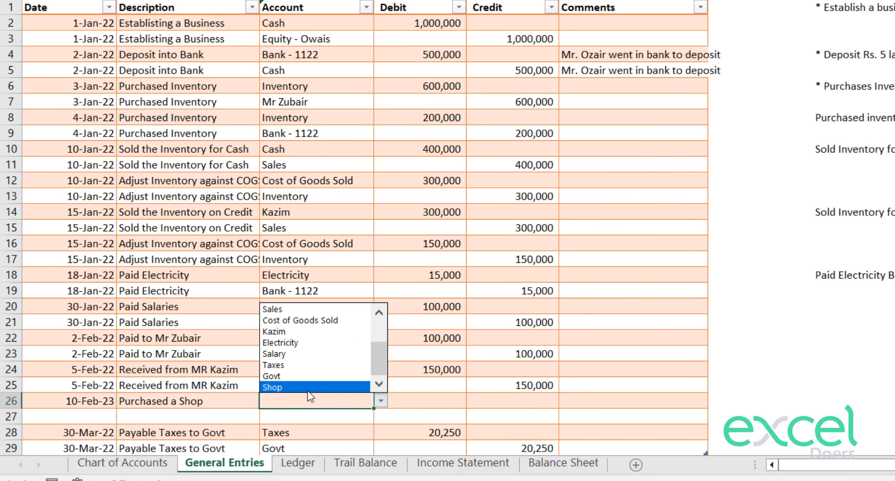
pyautogui.click(347, 388)
pyautogui.click(429, 403)
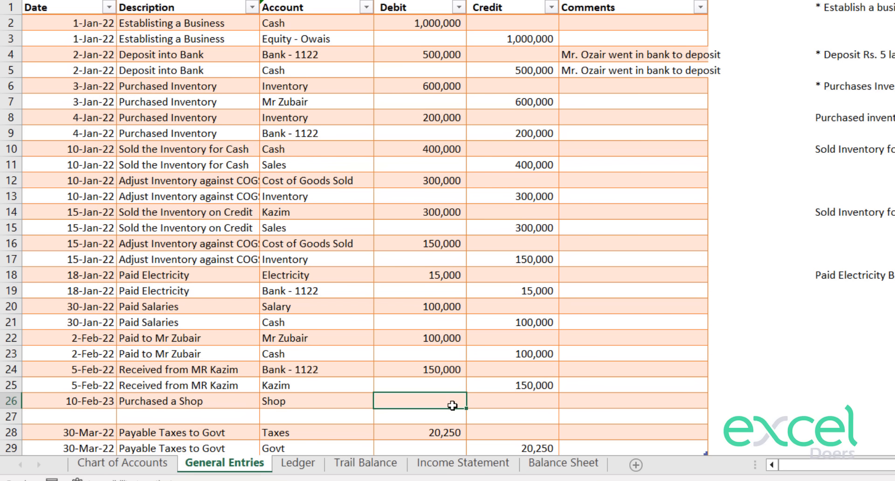
pyautogui.write('100000')
pyautogui.press('Return')
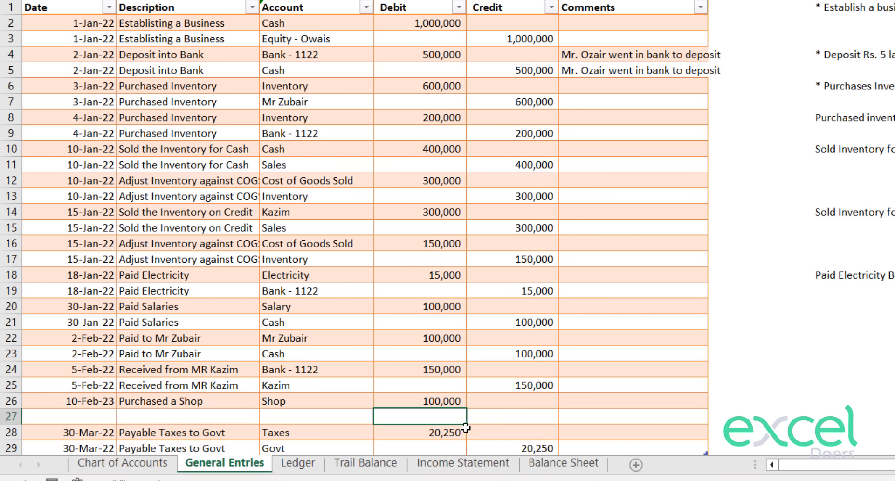
# Enter a credit of 100000 in row 27 and set its account to Cash.
pyautogui.press('Return')
pyautogui.click(494, 422)
pyautogui.write('100000')
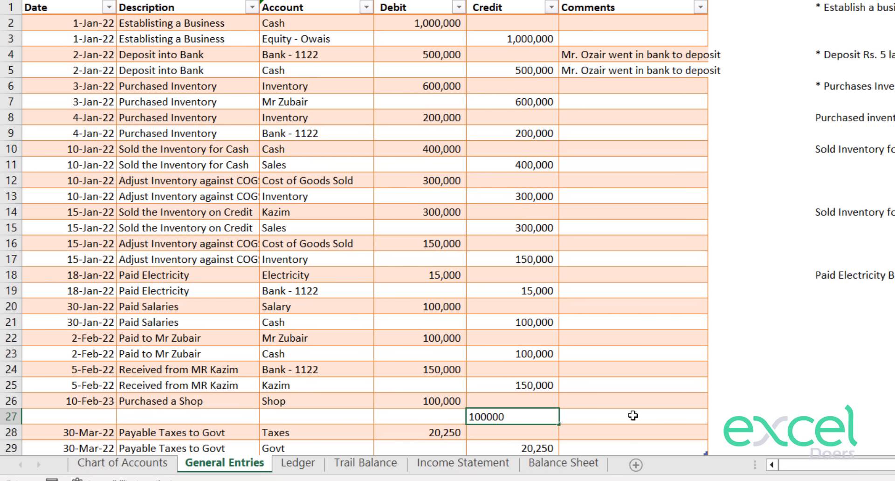
pyautogui.press('Return')
pyautogui.click(317, 417)
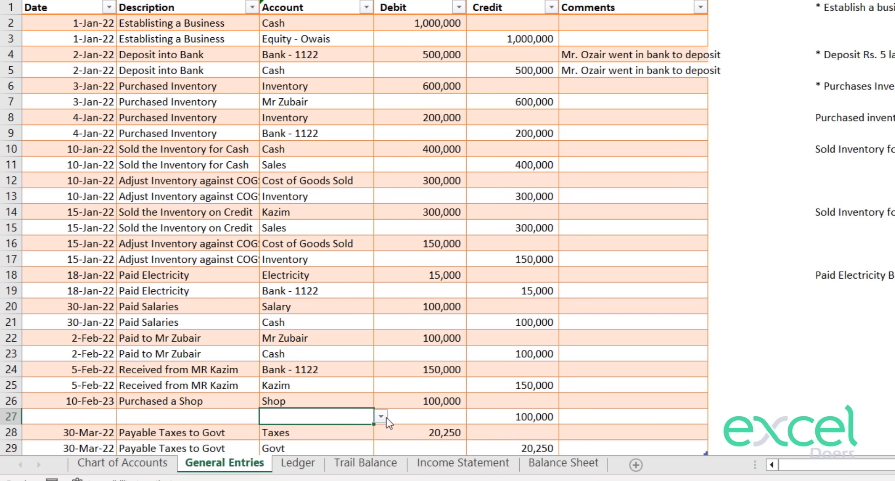
pyautogui.click(380, 416)
pyautogui.click(289, 323)
# Copy the "Purchased a Shop" description into row 27 and enter the date 10 Feb 2022 there.
pyautogui.click(165, 418)
pyautogui.press('Up')
pyautogui.hotkey('ctrl', 'c')
pyautogui.press('Down')
pyautogui.hotkey('ctrl', 'v')
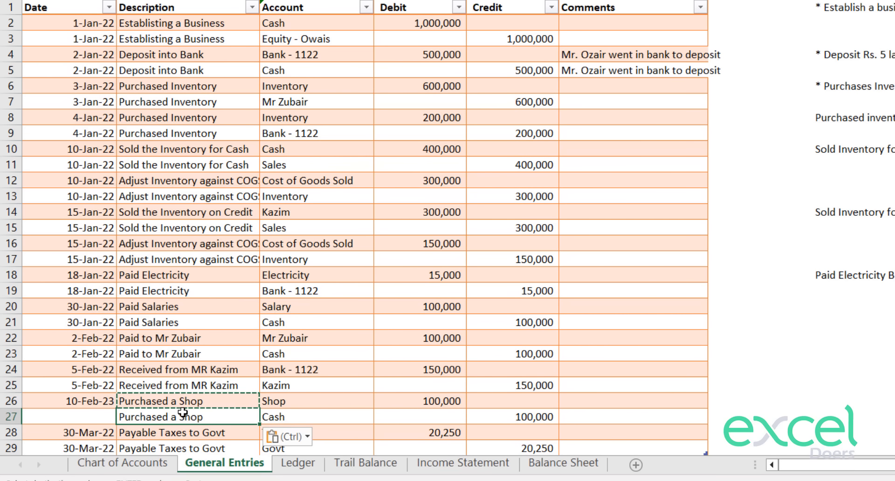
pyautogui.press('Left')
pyautogui.write('10')
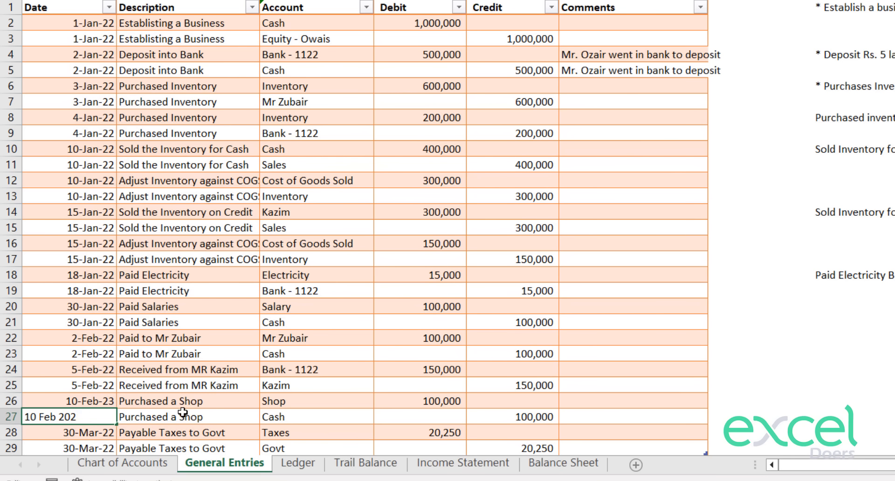
pyautogui.write('2')
pyautogui.press('Return')
# Correct the year of the date in cell A26 to 2022.
pyautogui.press('Up')
pyautogui.press('Up')
pyautogui.press('F2')
pyautogui.press('BackSpace')
pyautogui.write('2')
pyautogui.press('Return')
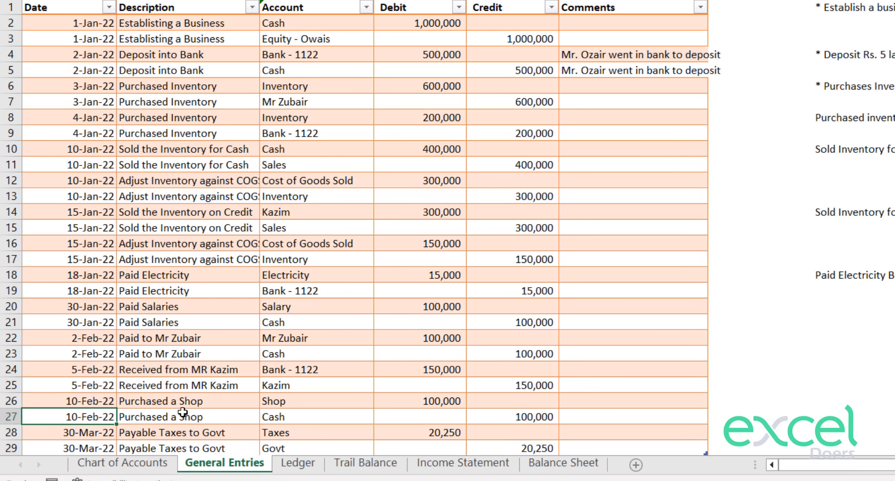
# Refresh the pivot table on the Trail Balance sheet and check its Shop debit and Cash balance.
pyautogui.click(366, 463)
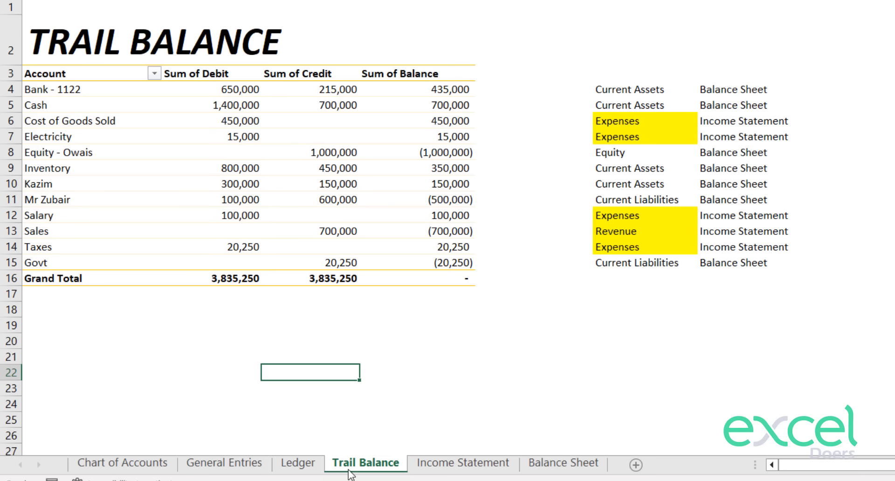
pyautogui.click(159, 152)
pyautogui.rightClick(159, 152)
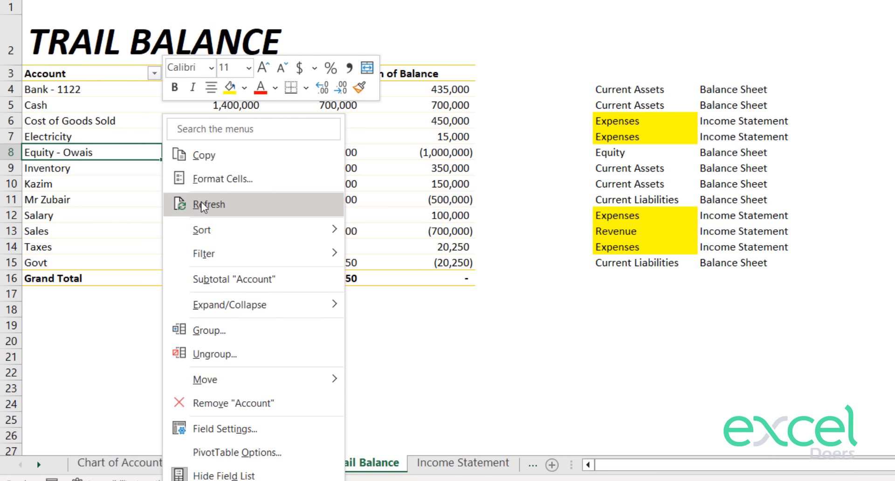
pyautogui.click(201, 203)
pyautogui.click(35, 278)
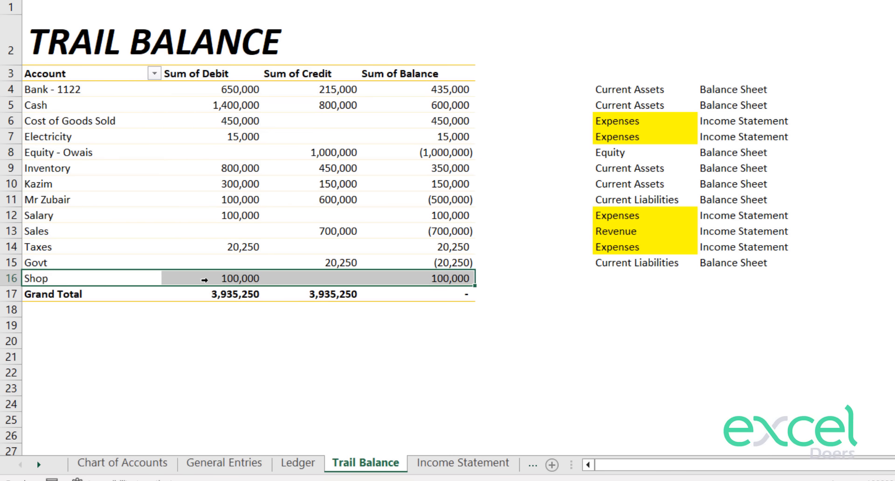
pyautogui.click(442, 278)
pyautogui.click(206, 275)
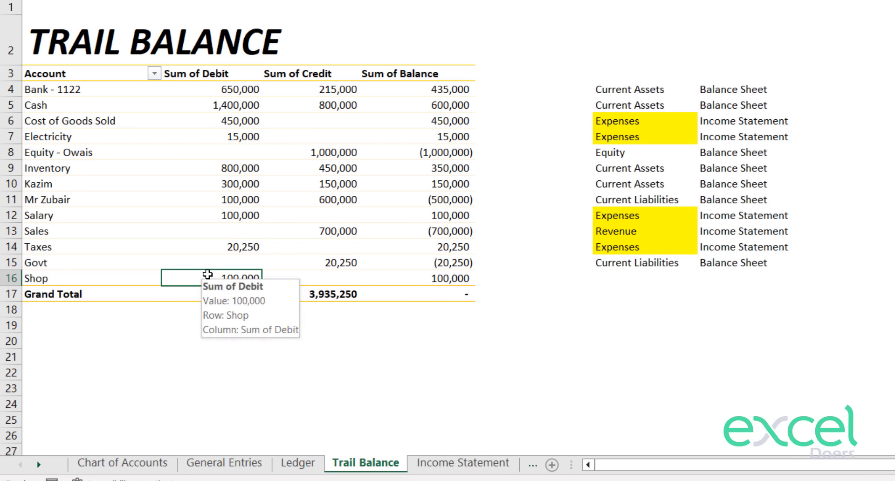
pyautogui.click(442, 107)
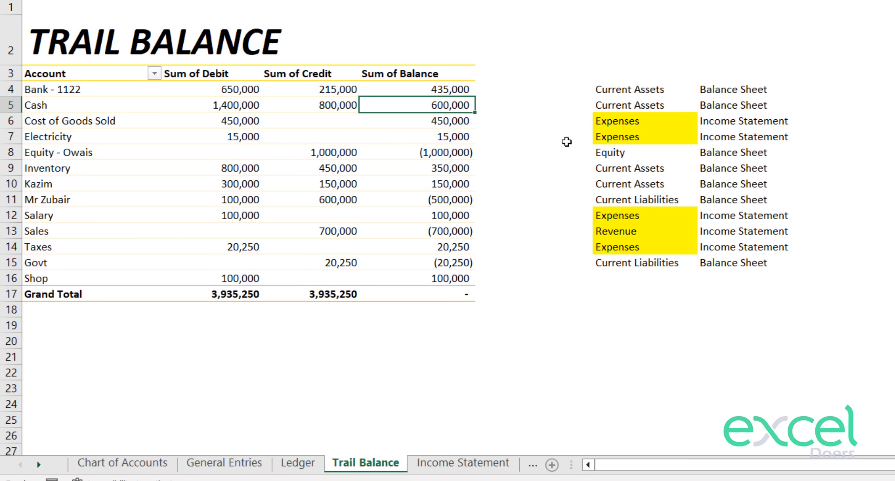
# Classify the Shop row as Fixed Assets and Balance Sheet by copying the labels from row 15 and changing the category.
pyautogui.click(637, 263)
pyautogui.hotkey('shift', 'Right')
pyautogui.hotkey('ctrl', 'c')
pyautogui.press('Down')
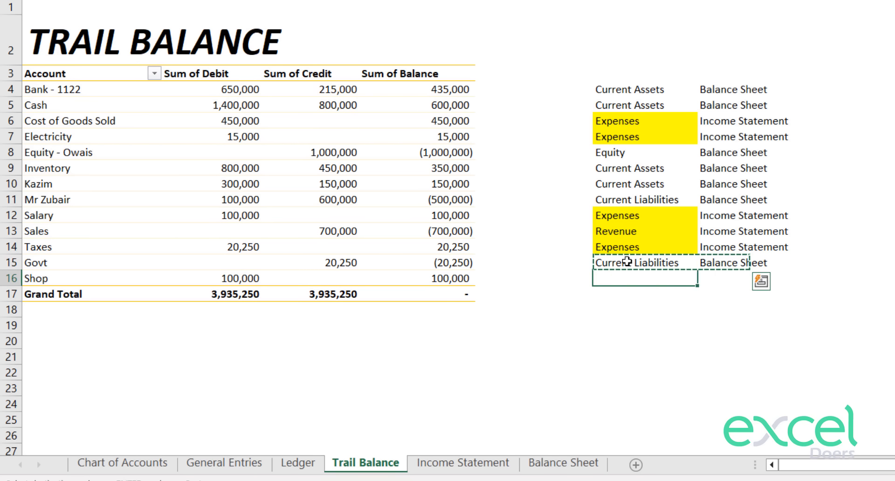
pyautogui.hotkey('ctrl', 'v')
pyautogui.write('Fixed Assets')
pyautogui.press('Return')
pyautogui.press('Right')
pyautogui.press('Up')
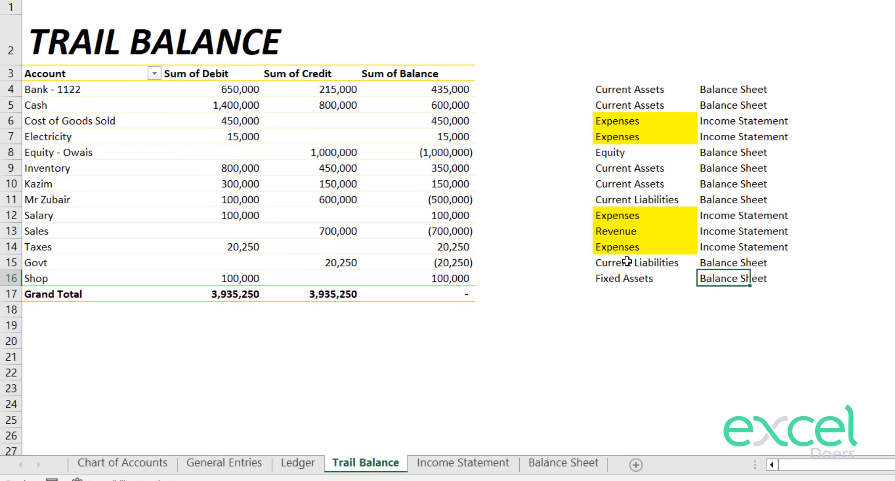
pyautogui.press('Left')
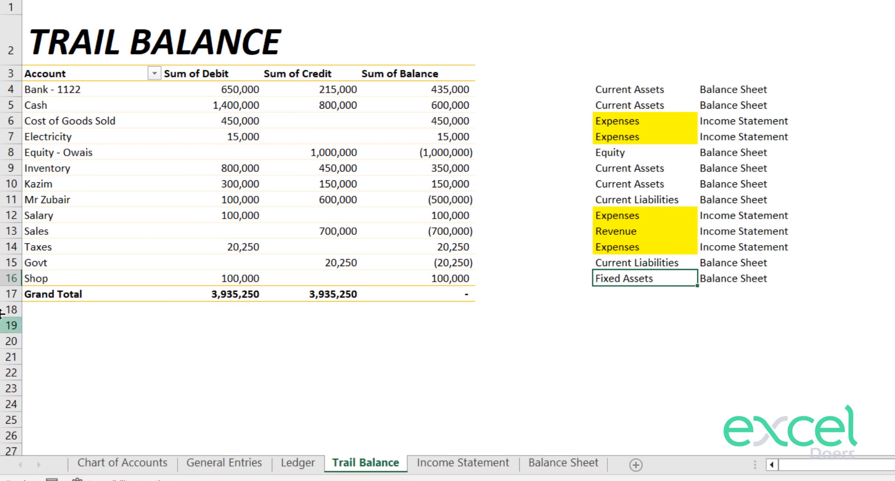
# Copy the Shop account name from the Trail Balance into cell A9 of the Balance Sheet.
pyautogui.click(57, 279)
pyautogui.click(56, 278)
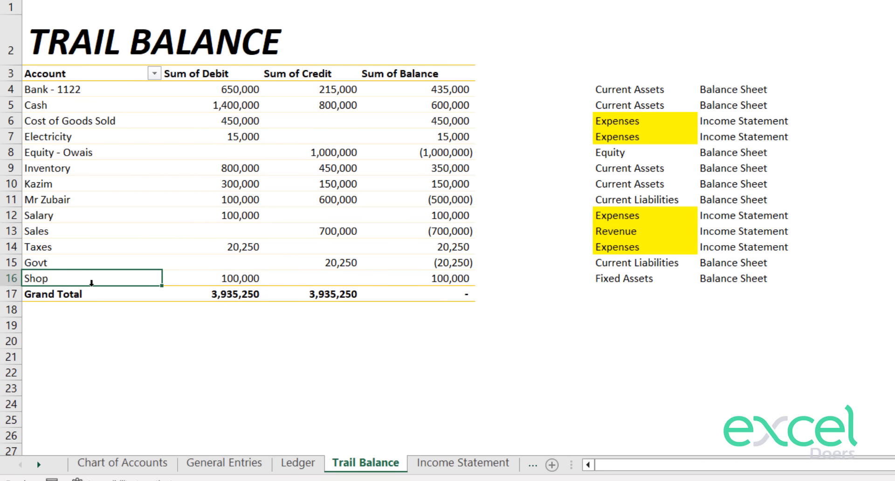
pyautogui.click(489, 461)
pyautogui.click(526, 459)
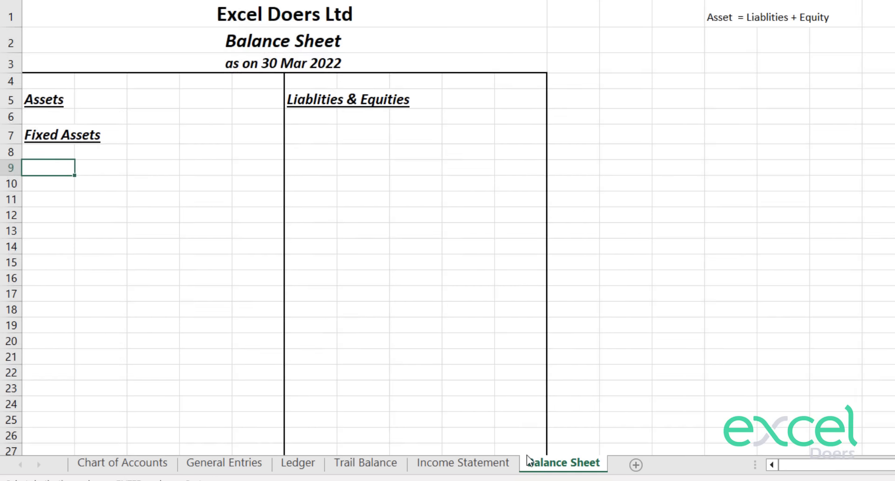
pyautogui.hotkey('ctrl', 'v')
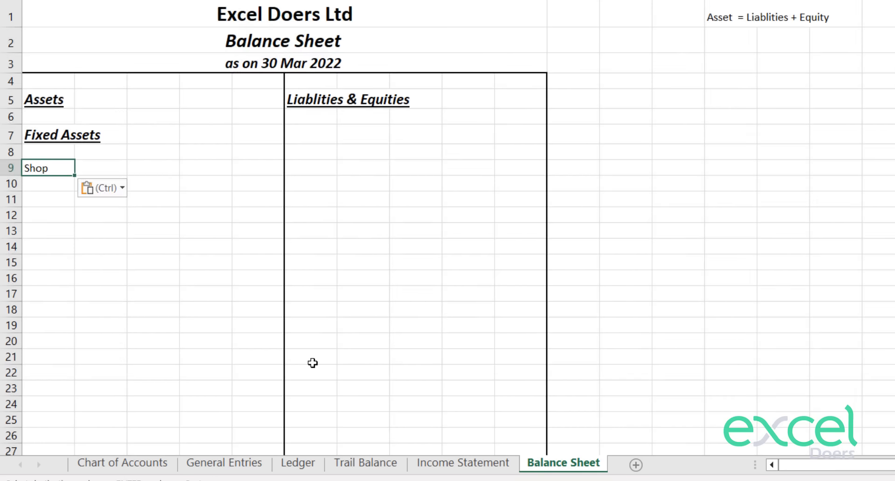
# Enter a VLOOKUP in D9 that looks up A9 in Trail Balance range A4:D16, returning column 4 with exact match 0.
pyautogui.press('Right')
pyautogui.press('Right')
pyautogui.press('Right')
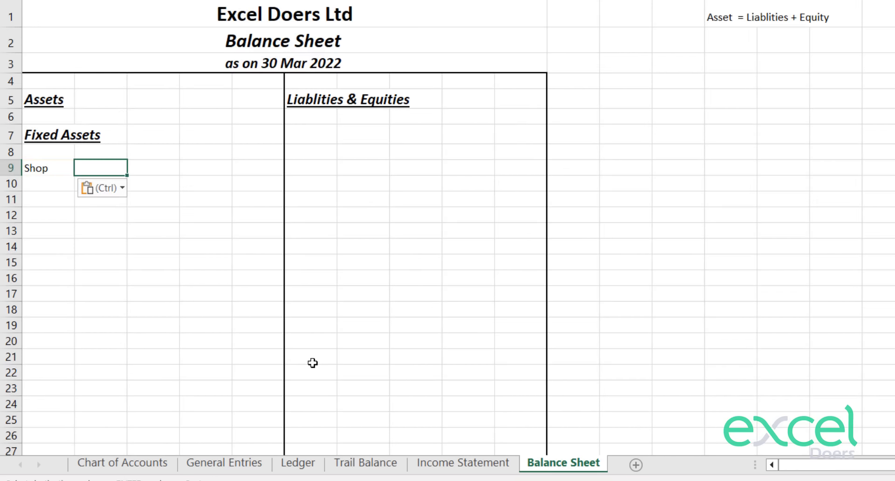
pyautogui.doubleClick(239, 166)
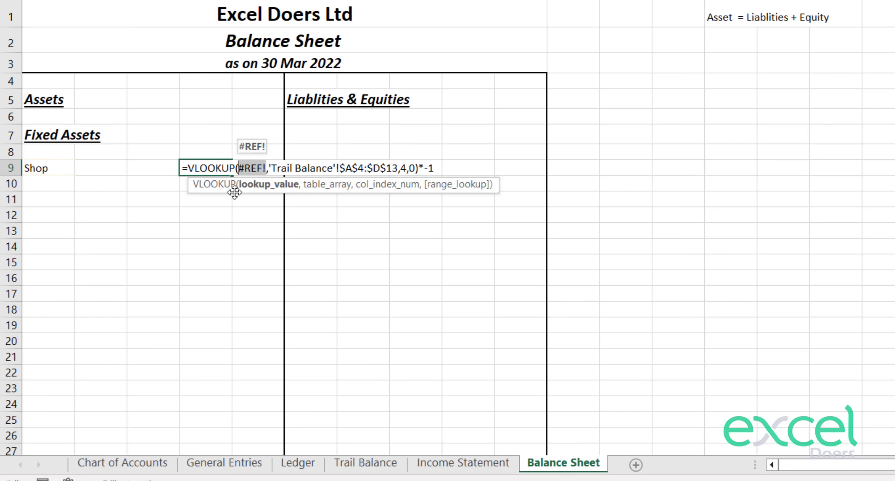
pyautogui.press('Escape')
pyautogui.write('=vlo')
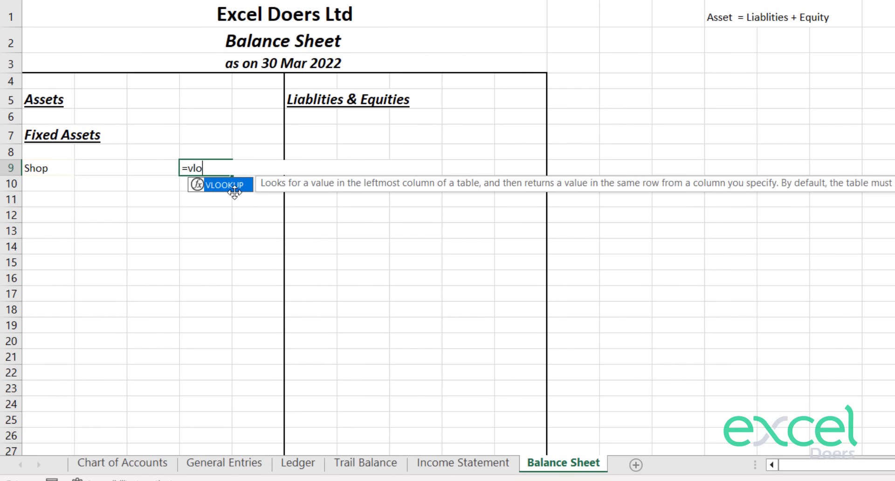
pyautogui.press('Tab')
pyautogui.press('Left')
pyautogui.press('Left')
pyautogui.press('Left')
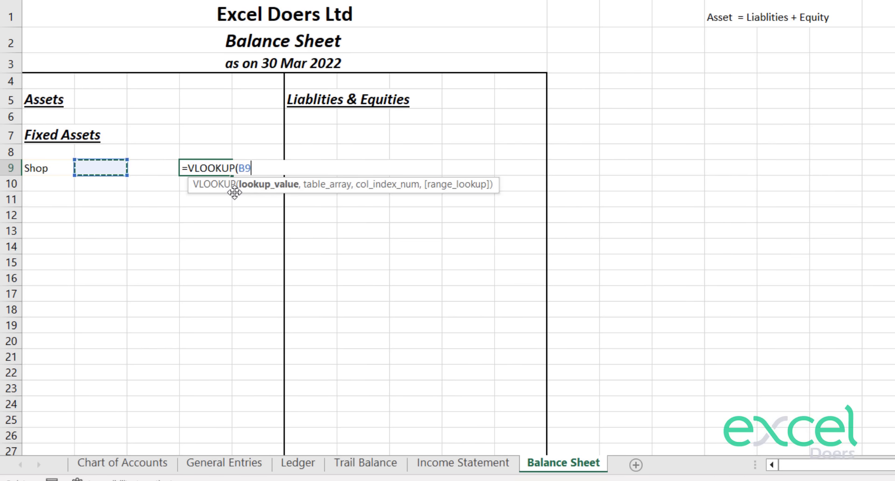
pyautogui.write(',')
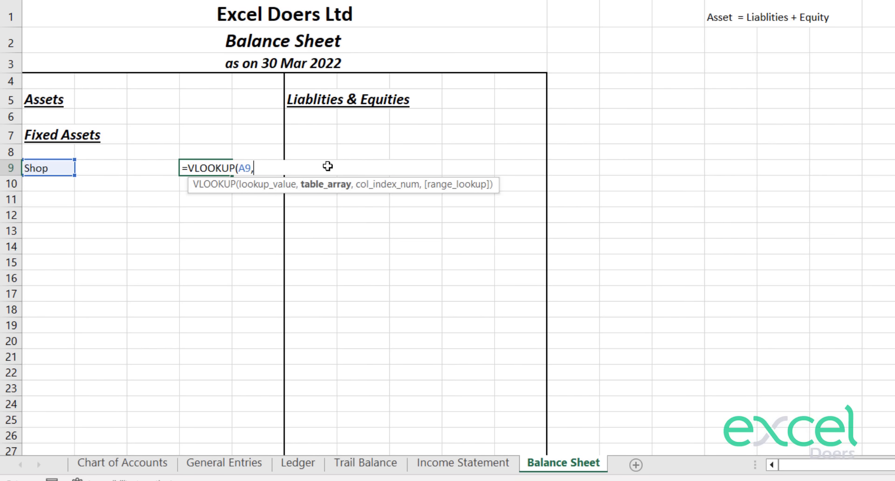
pyautogui.click(393, 464)
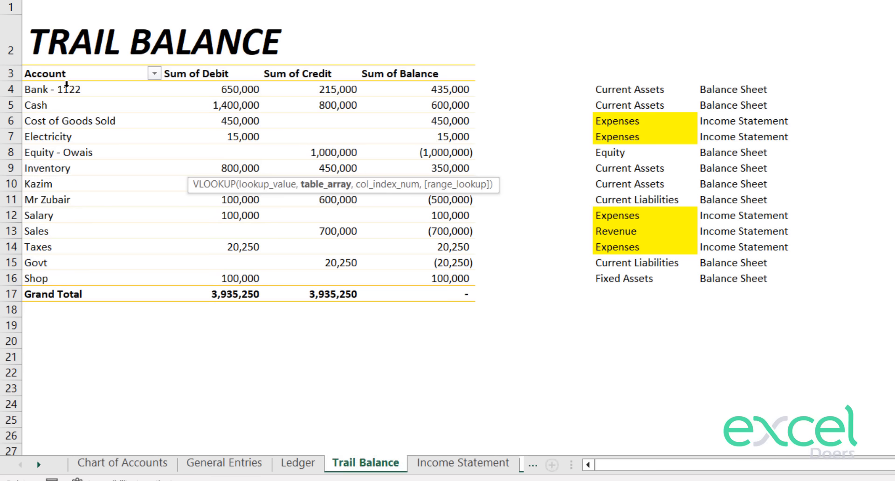
pyautogui.moveTo(67, 85); pyautogui.dragTo(456, 277)
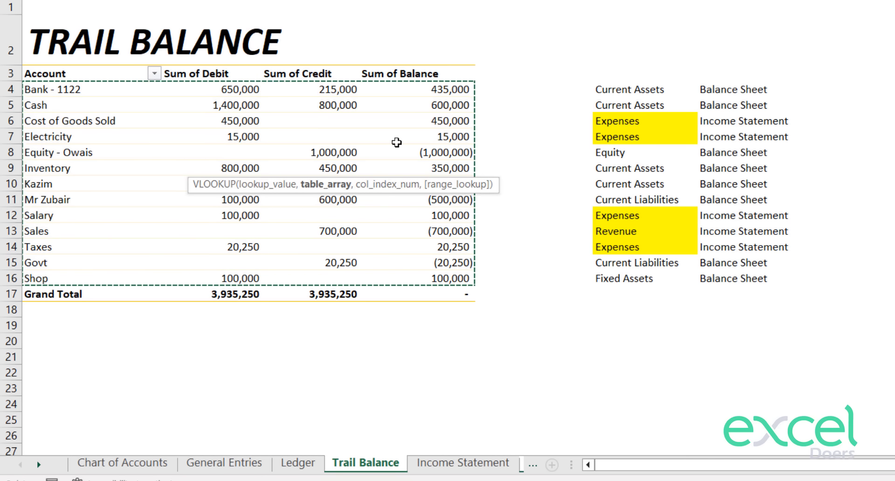
pyautogui.write(',')
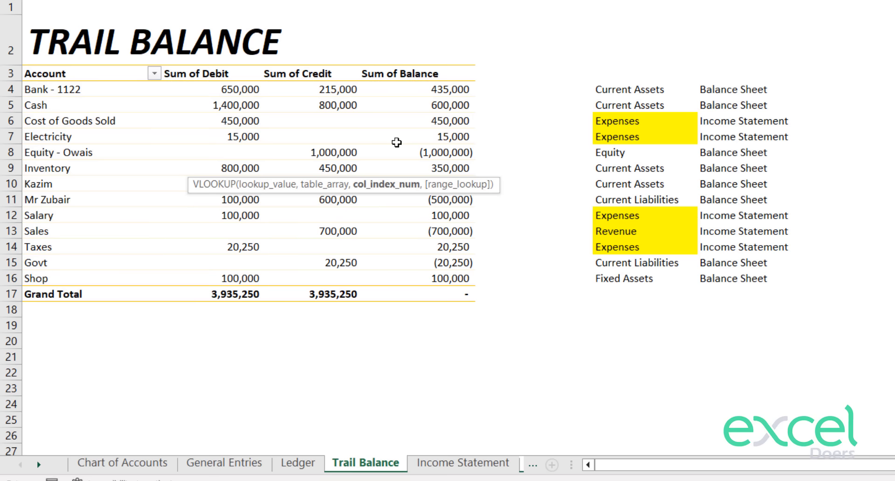
pyautogui.write('4,0)')
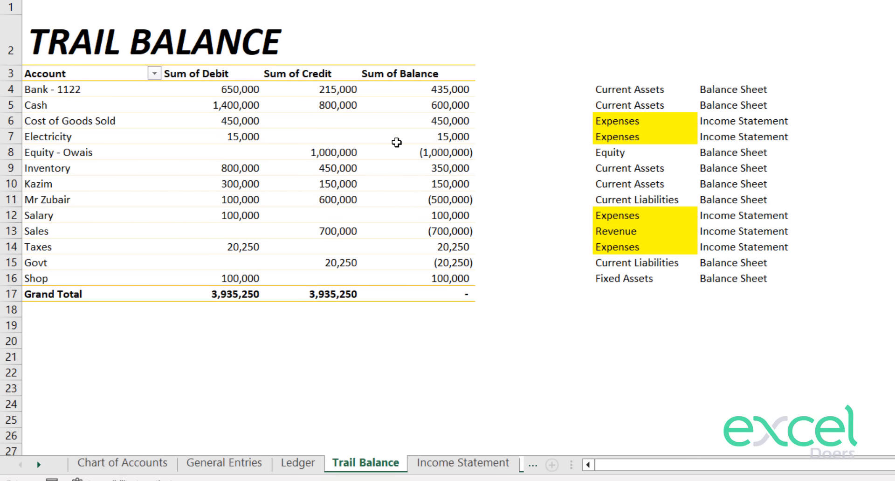
pyautogui.press('Return')
pyautogui.press('Up')
pyautogui.press('Left')
pyautogui.press('Left')
pyautogui.press('Left')
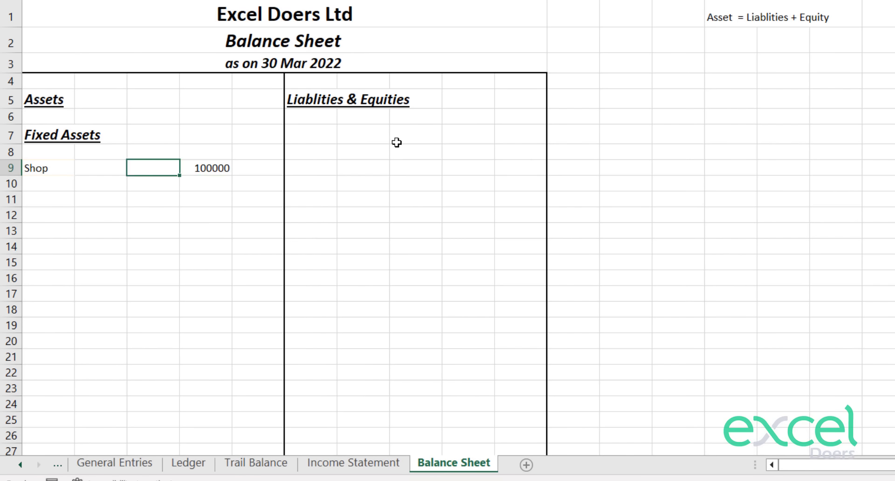
pyautogui.press('Down')
pyautogui.press('Down')
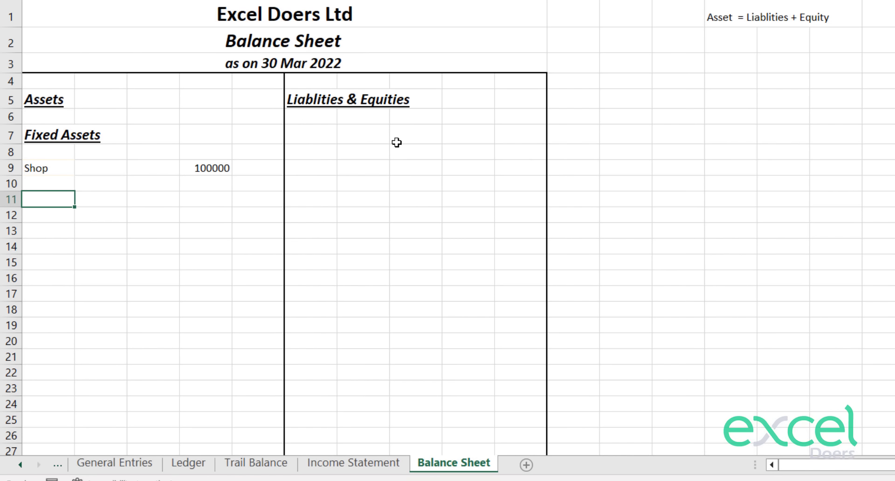
pyautogui.press('Up')
pyautogui.press('Down')
pyautogui.press('Up')
pyautogui.press('Up')
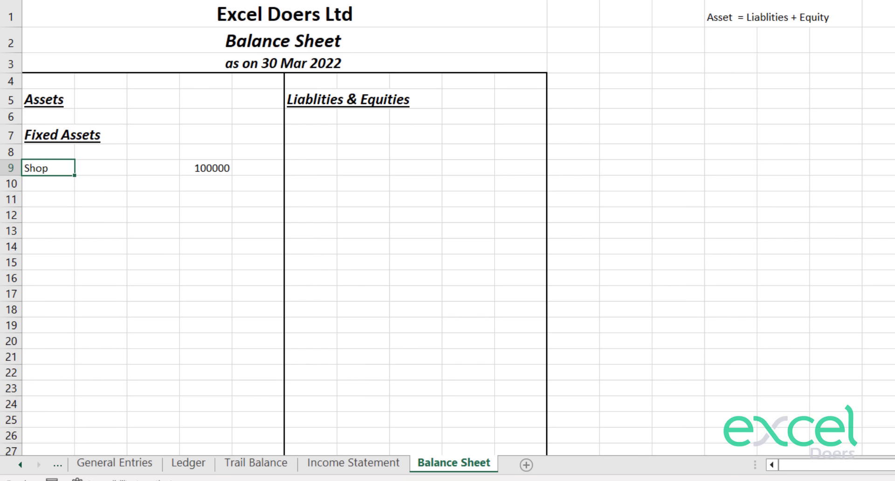
pyautogui.press('Down')
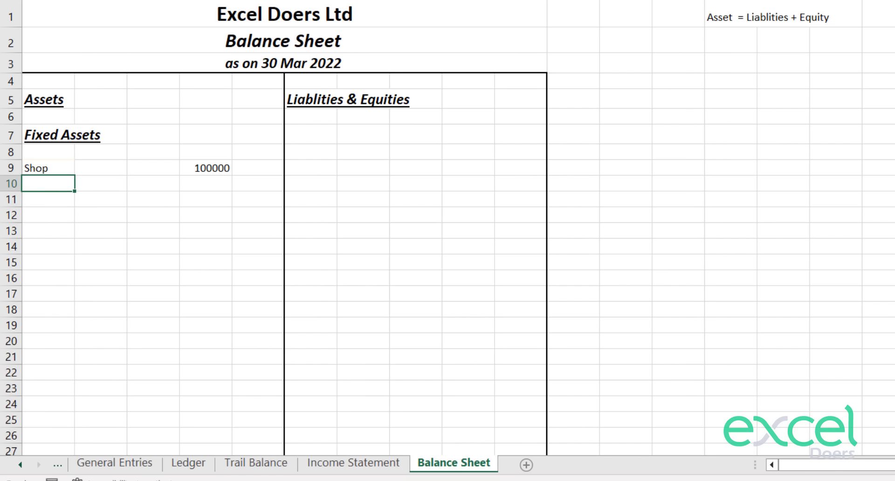
pyautogui.press('Up')
pyautogui.press('Down')
pyautogui.click(270, 466)
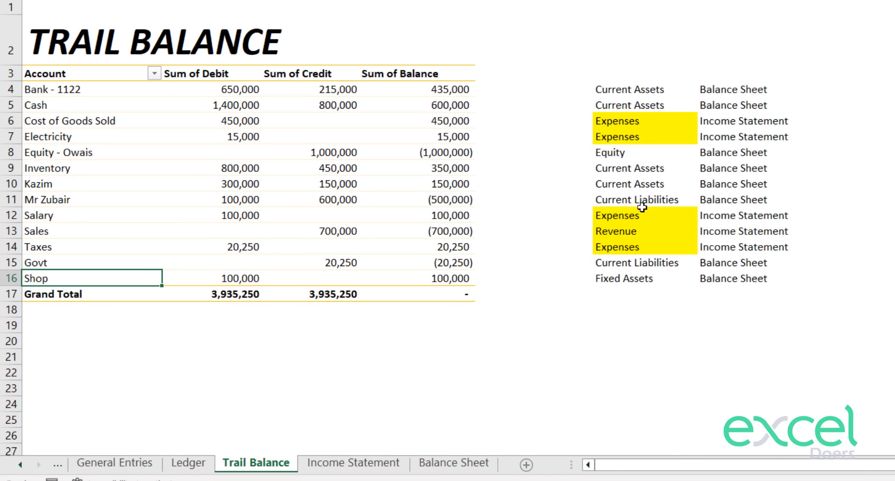
pyautogui.click(447, 466)
pyautogui.press('Down')
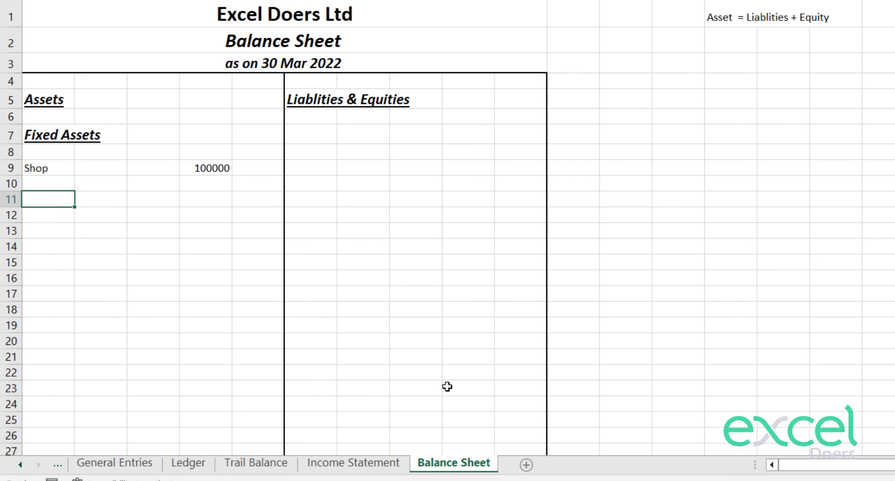
# Enter the label "Total of Fixed Assets" in cell A10 below the Shop line.
pyautogui.press('Up')
pyautogui.press('Up')
pyautogui.press('Right')
pyautogui.press('Right')
pyautogui.press('Right')
pyautogui.press('Down')
pyautogui.press('Left')
pyautogui.press('Left')
pyautogui.press('Left')
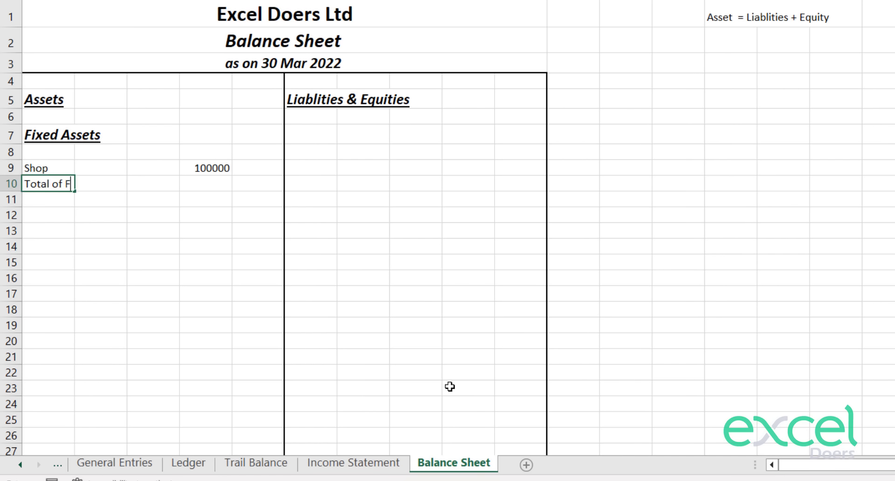
pyautogui.press('Down')
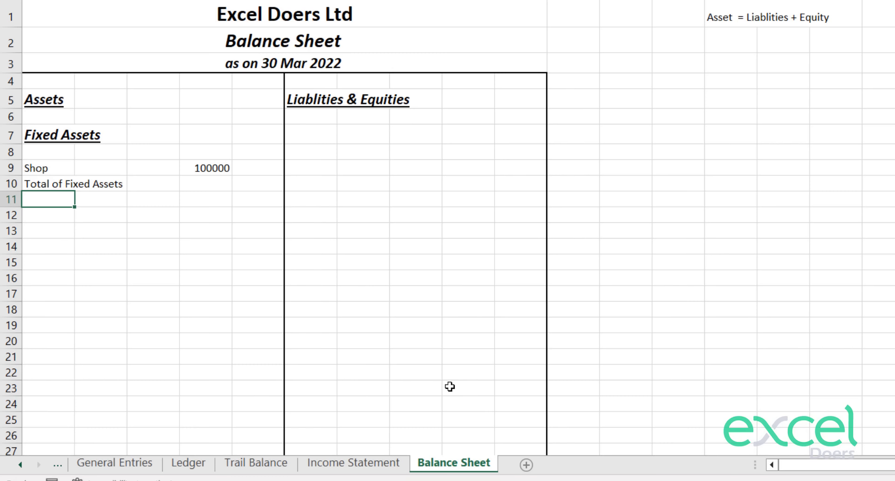
# Begin a formula in cell E10 on the Total of Fixed Assets row.
pyautogui.press('Right')
pyautogui.press('Right')
pyautogui.press('Right')
pyautogui.press('Right')
pyautogui.press('Up')
pyautogui.write('=')
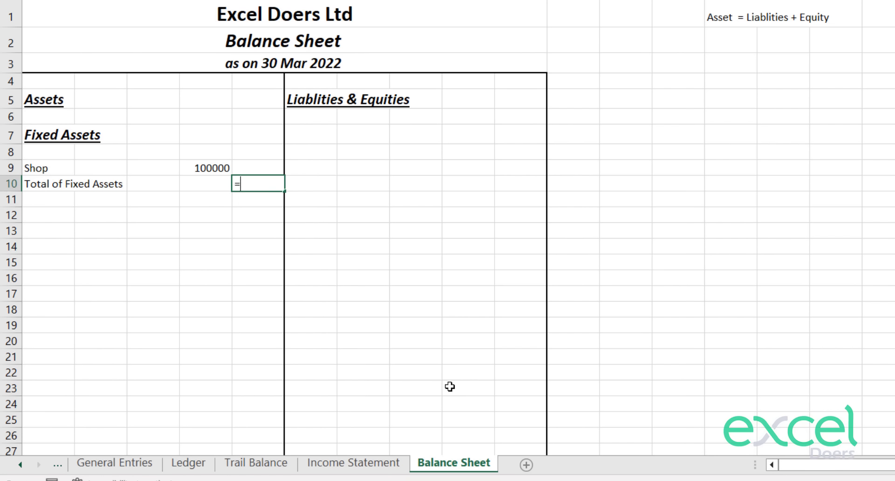
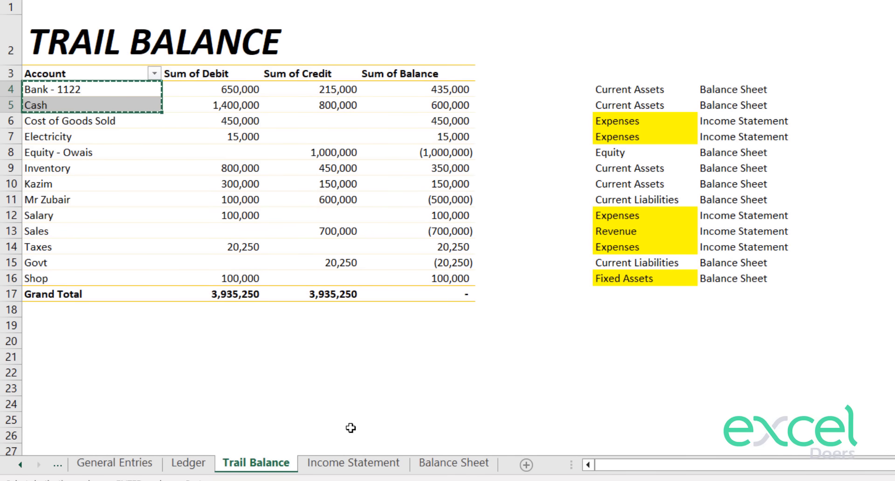
# Copy Inventory and the account below it from the Trail Balance into Balance Sheet cells A18:A19 as formulas only, and return to the Trail Balance.
pyautogui.moveTo(643, 169); pyautogui.dragTo(62, 179)
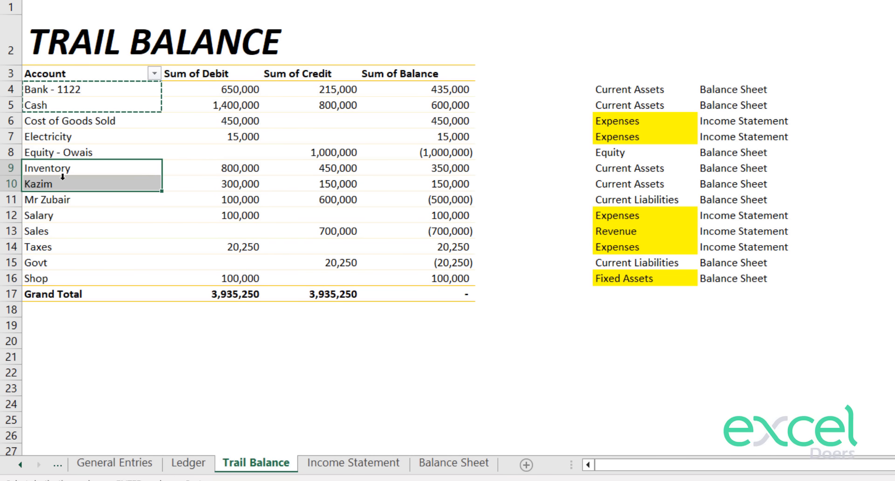
pyautogui.hotkey('ctrl', 'c')
pyautogui.click(354, 465)
pyautogui.click(416, 464)
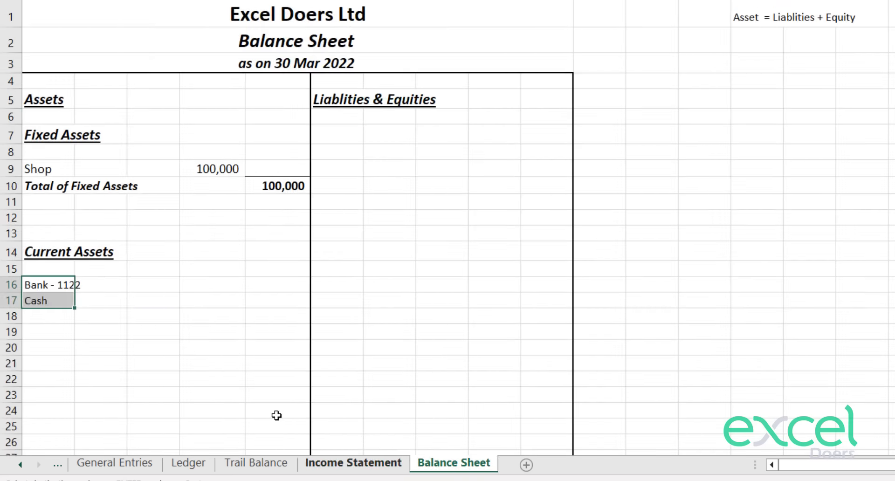
pyautogui.click(40, 319)
pyautogui.rightClick(40, 318)
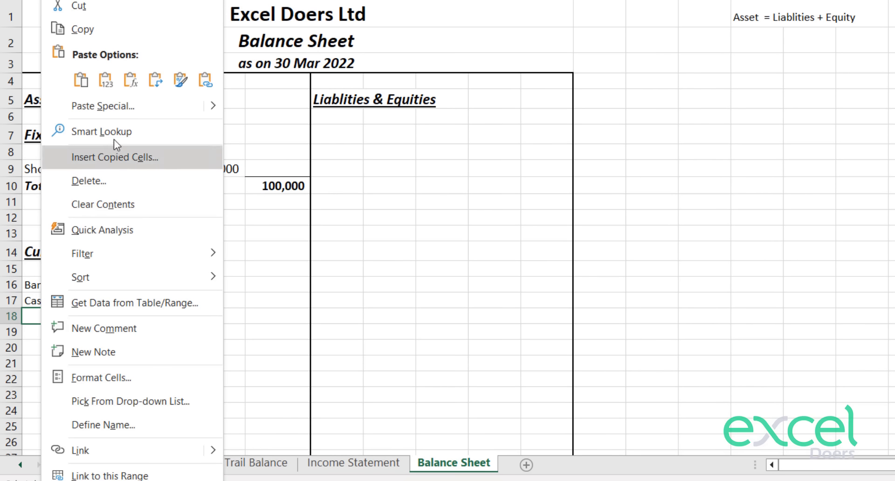
pyautogui.click(127, 84)
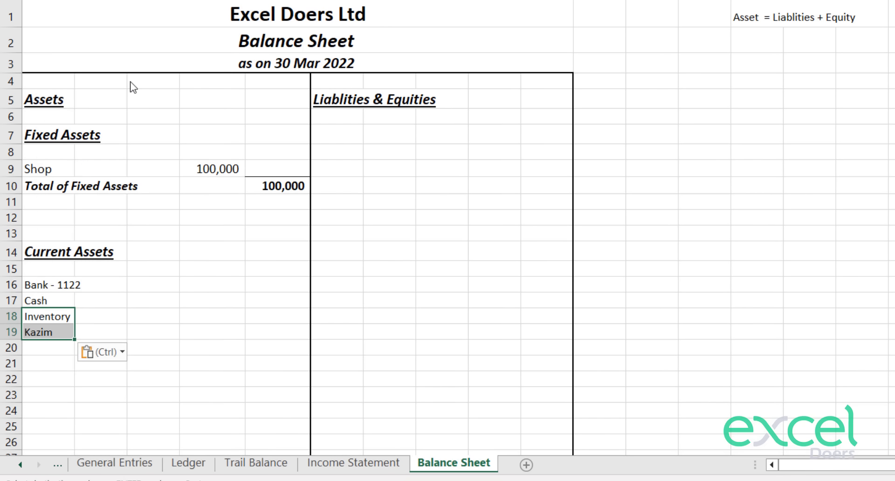
pyautogui.click(254, 471)
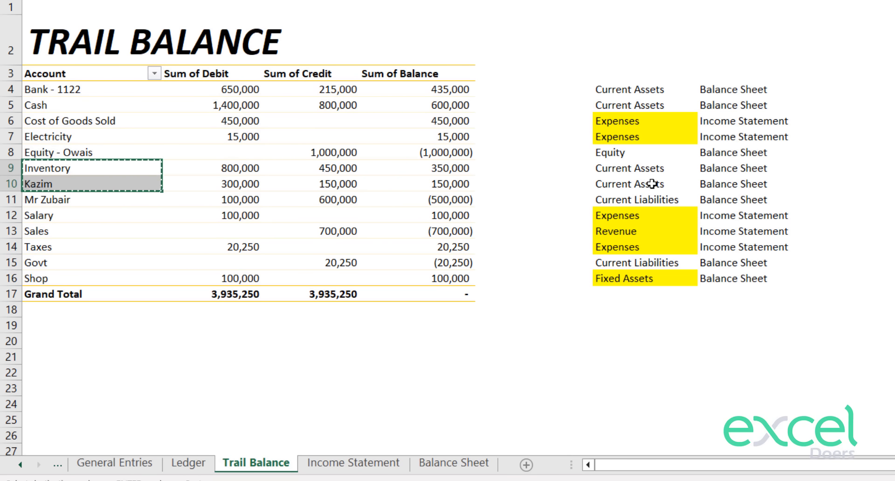
# Fill the four Current Assets labels in the Trail Balance's classification column with yellow, and return to the Balance Sheet.
pyautogui.moveTo(636, 170); pyautogui.dragTo(638, 184)
pyautogui.hotkey('ctrl', 'v')
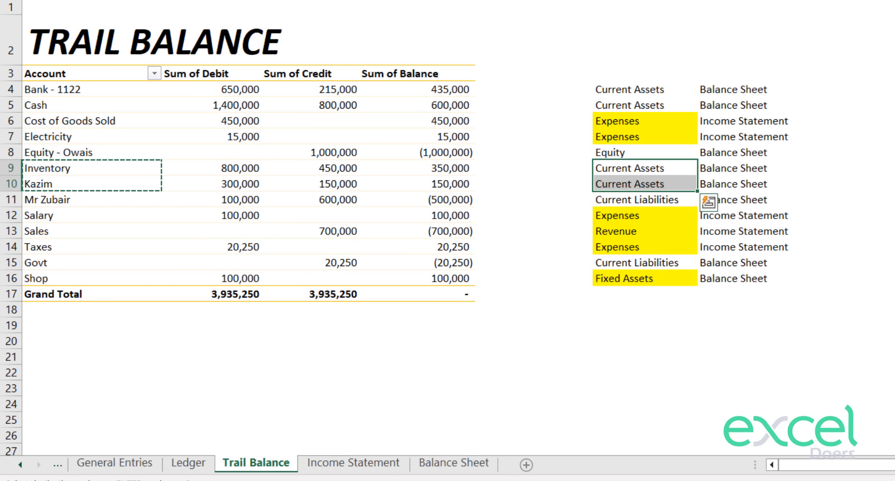
pyautogui.click(503, 0)
pyautogui.moveTo(657, 92); pyautogui.dragTo(656, 100)
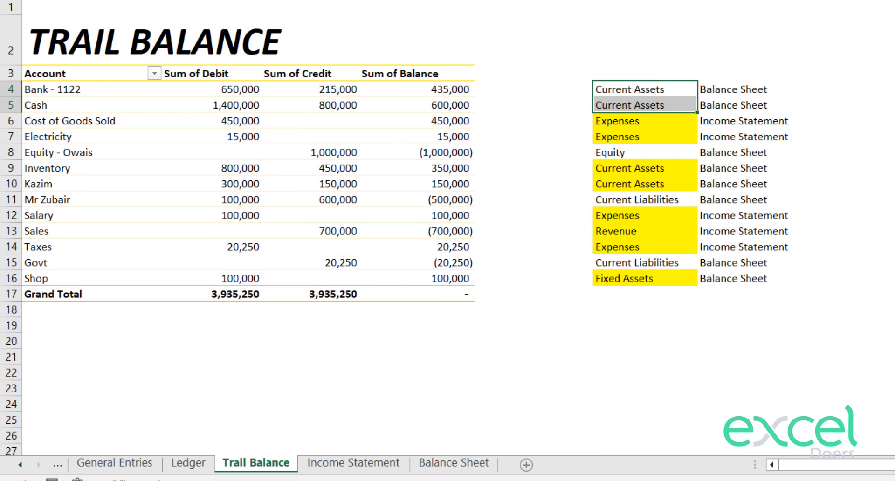
pyautogui.click(503, 0)
pyautogui.click(517, 305)
pyautogui.click(371, 464)
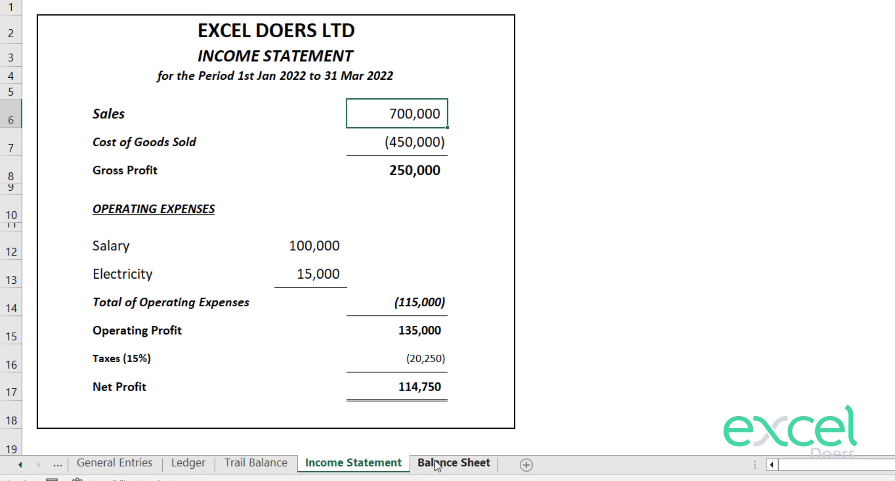
pyautogui.click(436, 465)
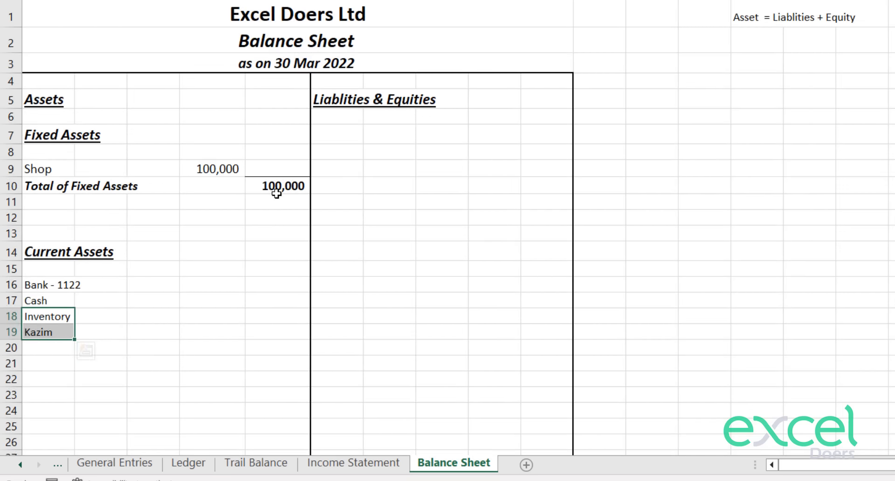
# Copy the Shop lookup formula from D9 into D16:D19 to bring in the balances of the four current asset accounts.
pyautogui.click(219, 169)
pyautogui.hotkey('ctrl', 'c')
pyautogui.press('Down')
pyautogui.press('Down')
pyautogui.press('Down')
pyautogui.press('Down')
pyautogui.press('Down')
pyautogui.press('Down')
pyautogui.press('Down')
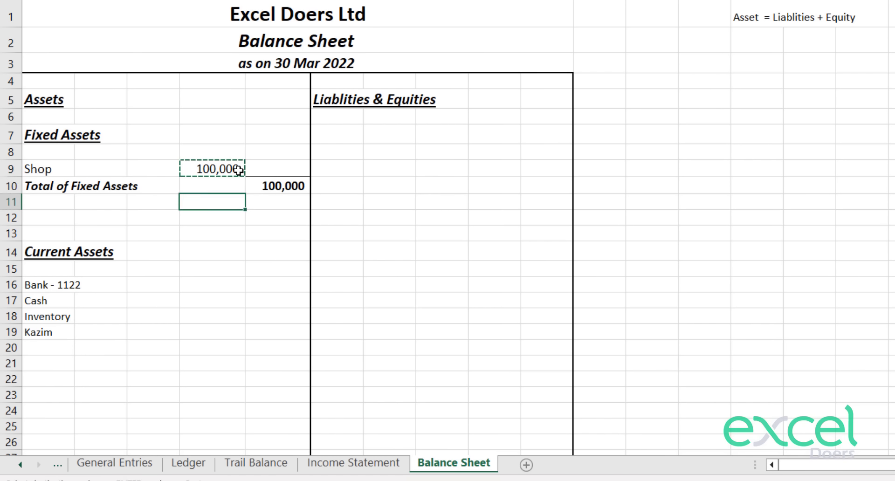
pyautogui.hotkey('shift', 'Down')
pyautogui.hotkey('shift', 'Down')
pyautogui.hotkey('shift', 'Down')
pyautogui.hotkey('ctrl', 'v')
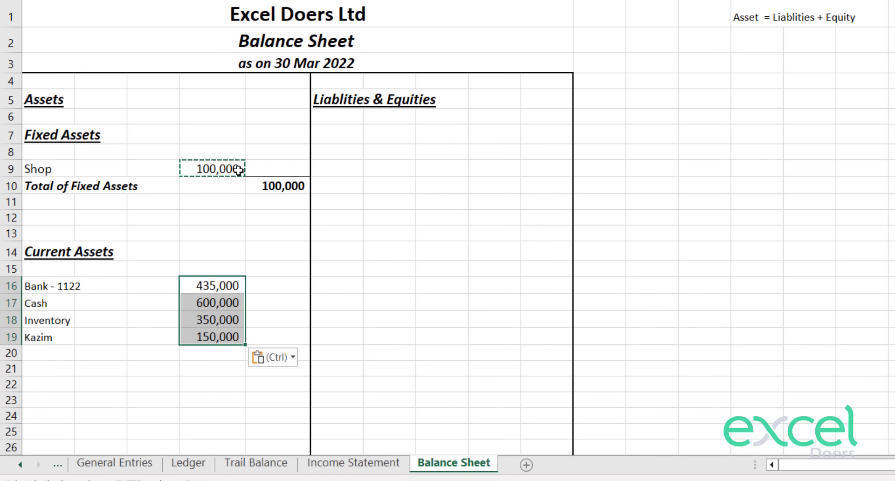
pyautogui.press('Up')
pyautogui.press('Up')
pyautogui.press('Down')
pyautogui.press('Down')
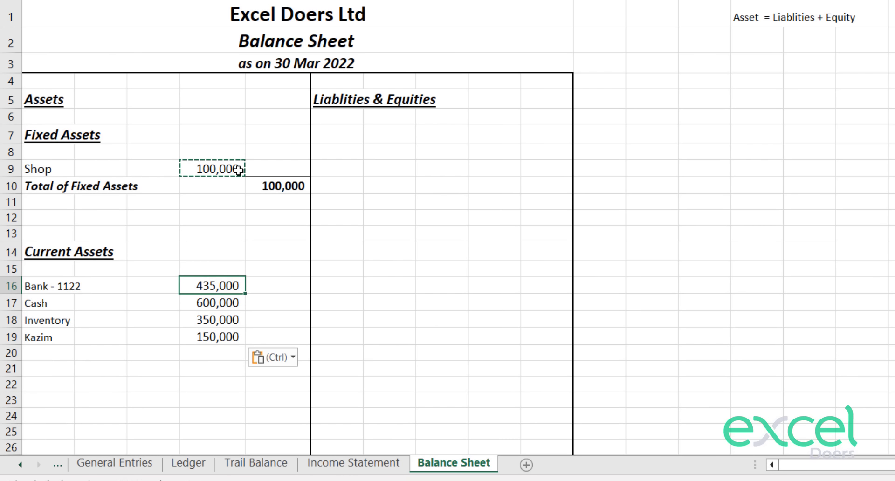
# Copy the Total of Fixed Assets row A10:E10 to row 20, directly below the last current asset account.
pyautogui.press('Up')
pyautogui.press('Up')
pyautogui.press('Up')
pyautogui.press('Up')
pyautogui.press('Up')
pyautogui.press('Up')
pyautogui.press('Left')
pyautogui.press('Left')
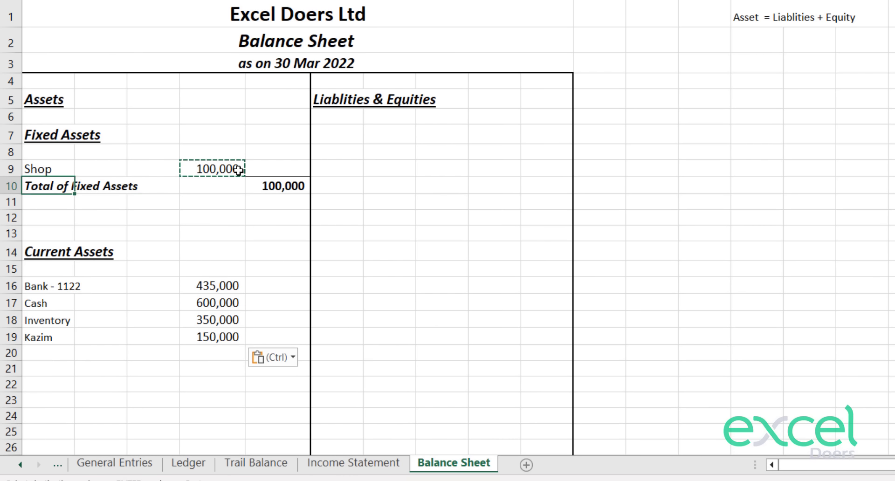
pyautogui.hotkey('shift', 'Right')
pyautogui.hotkey('shift', 'Right')
pyautogui.hotkey('shift', 'Right')
pyautogui.hotkey('shift', 'Right')
pyautogui.hotkey('ctrl', 'c')
pyautogui.press('Down')
pyautogui.press('Down')
pyautogui.press('Down')
pyautogui.press('Down')
pyautogui.press('Down')
pyautogui.press('Down')
pyautogui.press('Down')
pyautogui.press('Down')
pyautogui.press('Down')
pyautogui.press('Down')
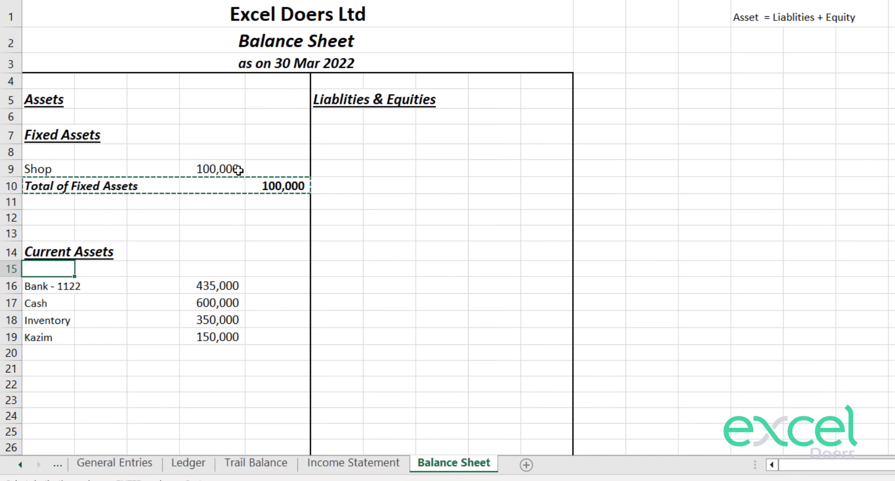
pyautogui.hotkey('ctrl', 'v')
# Replace the formula in E20 with a SUM of the current asset balances in D16:D19.
pyautogui.press('Right')
pyautogui.press('Right')
pyautogui.press('Right')
pyautogui.press('Right')
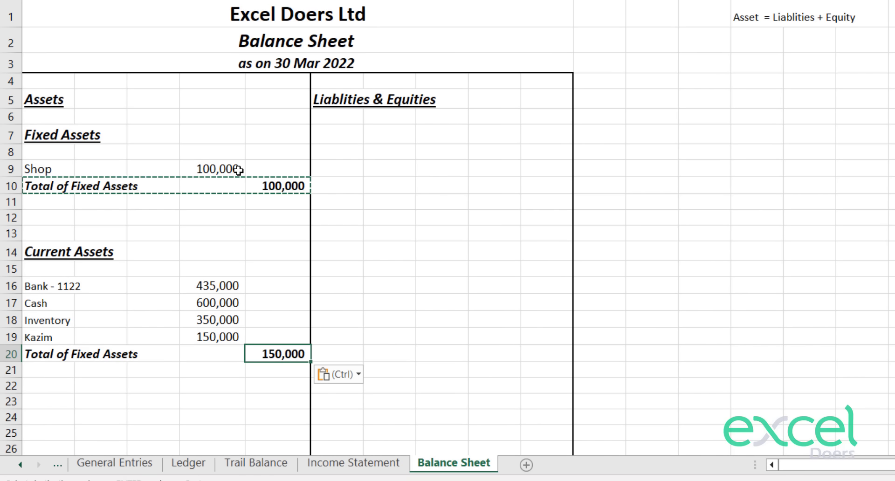
pyautogui.write('=SUM(')
pyautogui.press('Left')
pyautogui.press('Up')
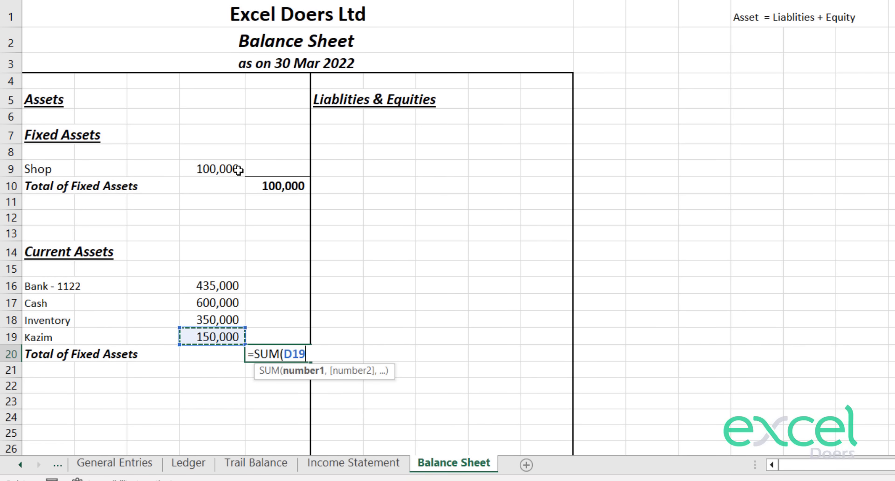
pyautogui.hotkey('shift', 'Up')
pyautogui.hotkey('shift', 'Up')
pyautogui.hotkey('shift', 'Up')
pyautogui.press('Return')
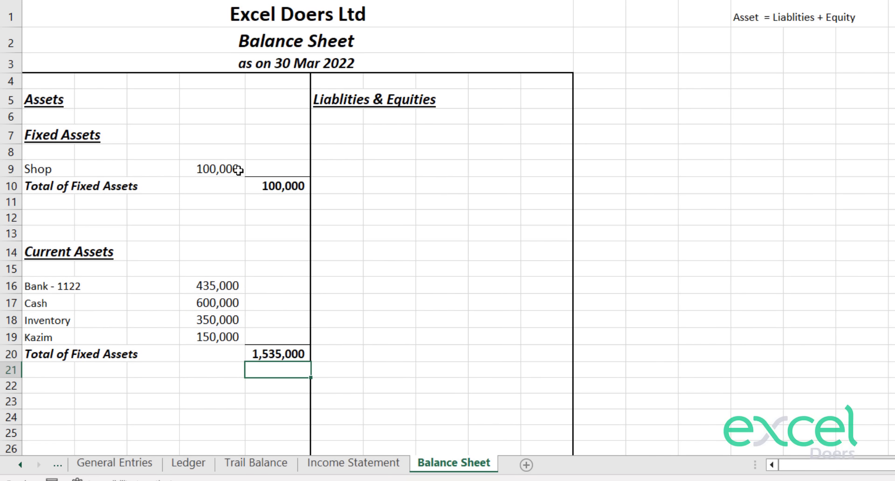
# Change the copied label in A20 to "Total of Current Assets".
pyautogui.press('Up')
pyautogui.press('Left')
pyautogui.press('Left')
pyautogui.press('Left')
pyautogui.press('Left')
pyautogui.press('Down')
pyautogui.press('Down')
pyautogui.press('Down')
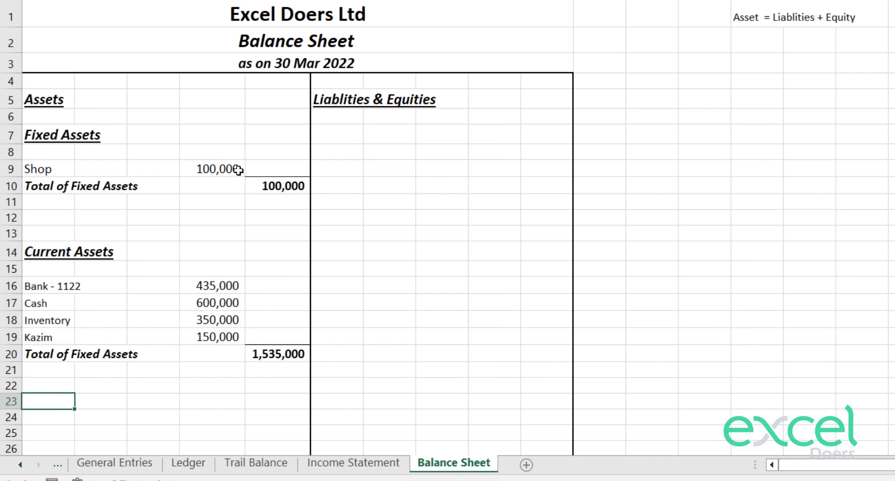
pyautogui.press('Up')
pyautogui.press('Up')
pyautogui.press('Up')
pyautogui.press('F2')
pyautogui.press('Left')
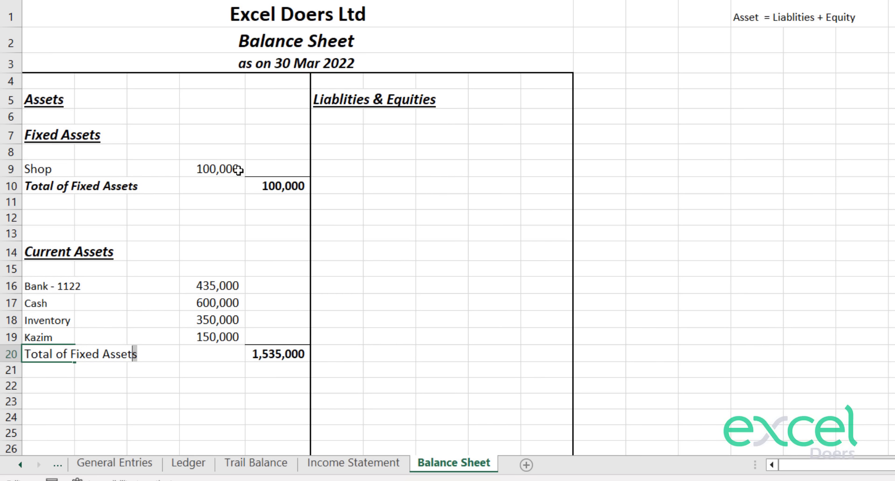
pyautogui.hotkey('shift', 'Left')
pyautogui.hotkey('shift', 'Left')
pyautogui.hotkey('shift', 'Left')
pyautogui.hotkey('shift', 'Left')
pyautogui.hotkey('shift', 'Left')
pyautogui.hotkey('shift', 'Left')
pyautogui.hotkey('shift', 'Left')
pyautogui.hotkey('shift', 'Left')
pyautogui.hotkey('shift', 'Left')
pyautogui.hotkey('shift', 'Left')
pyautogui.hotkey('shift', 'Left')
pyautogui.hotkey('shift', 'Left')
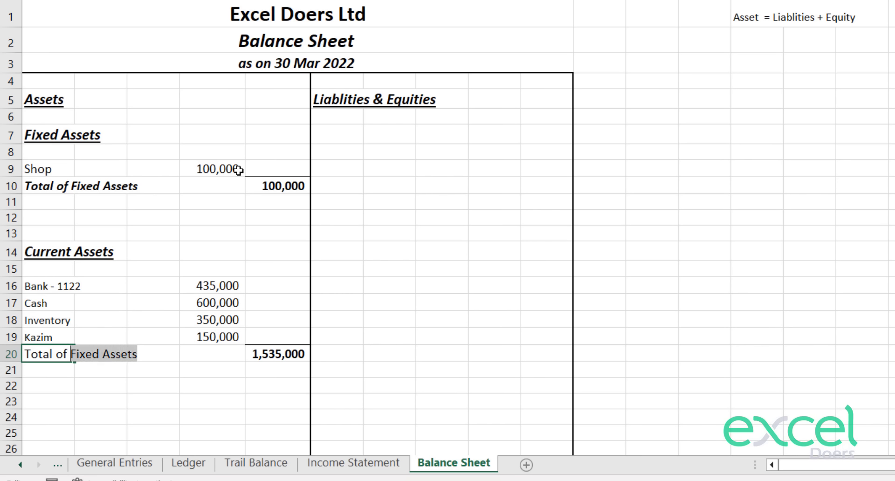
pyautogui.write('Current Assets')
pyautogui.press('Return')
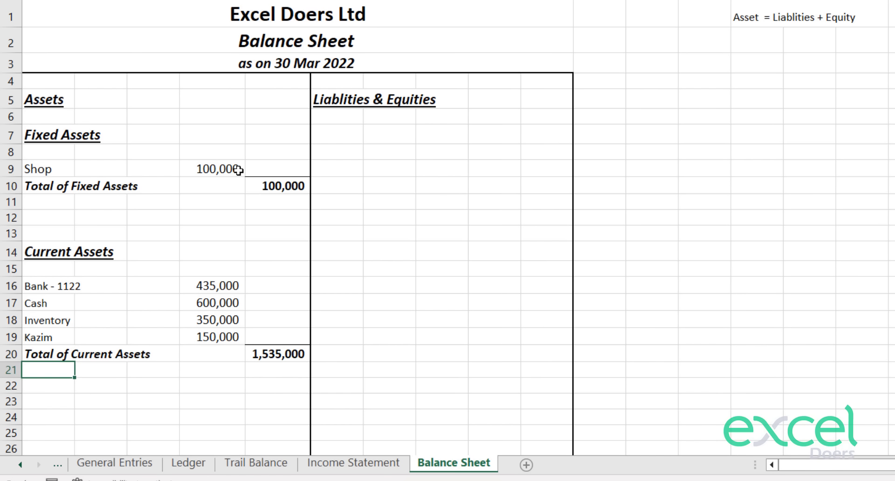
# Enter the label "TOTAL OF ASSETS" in cell A24.
pyautogui.press('Up')
pyautogui.press('Down')
pyautogui.press('Down')
pyautogui.press('Down')
pyautogui.press('Down')
pyautogui.press('Down')
pyautogui.press('Up')
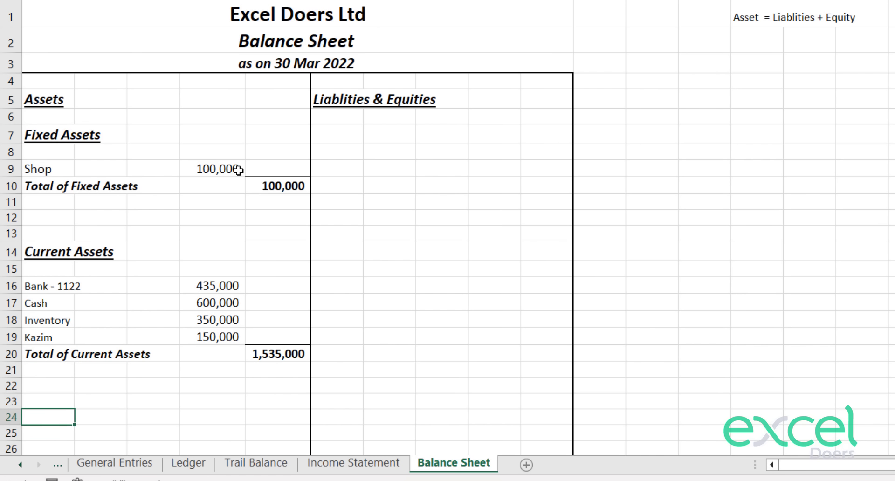
pyautogui.scroll(-1, 342, 290)
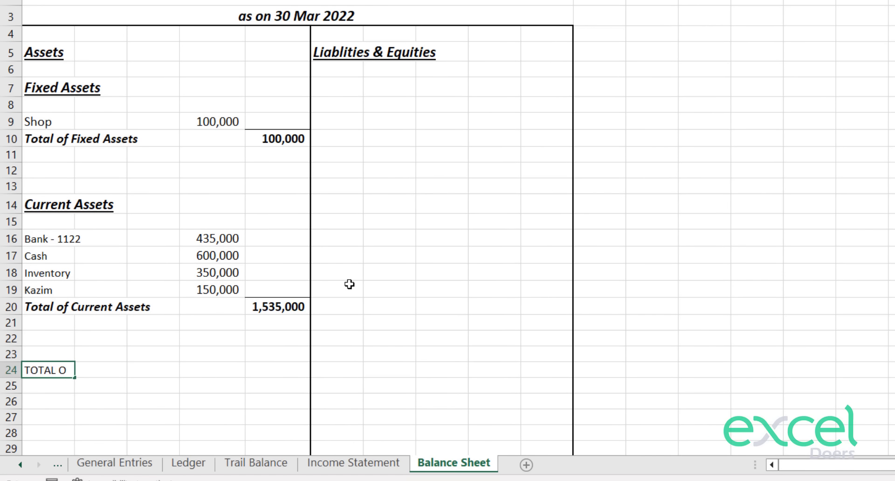
pyautogui.write('TOTAL OF ASSETS')
pyautogui.press('Return')
# Enter a formula in E24 that adds the current assets total in E20 and the fixed assets total in E10.
pyautogui.press('Up')
pyautogui.press('Right')
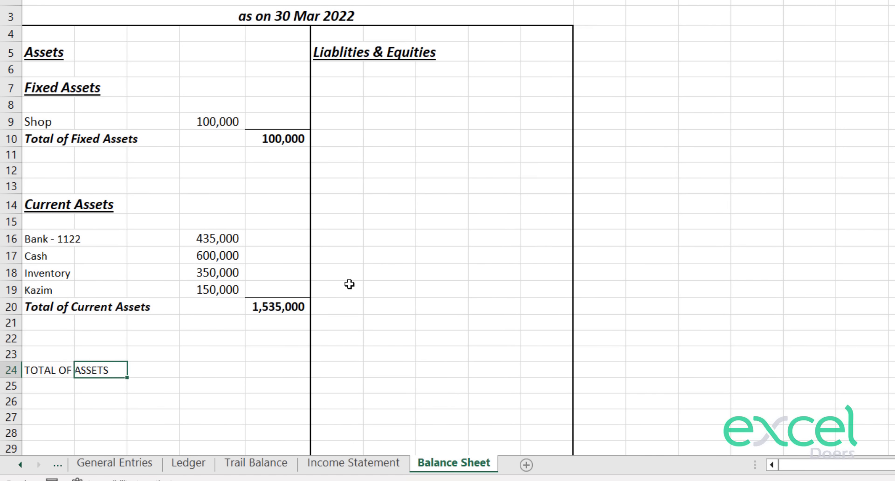
pyautogui.press('Right')
pyautogui.press('Right')
pyautogui.press('Right')
pyautogui.write('=')
pyautogui.click(278, 307)
pyautogui.write('+')
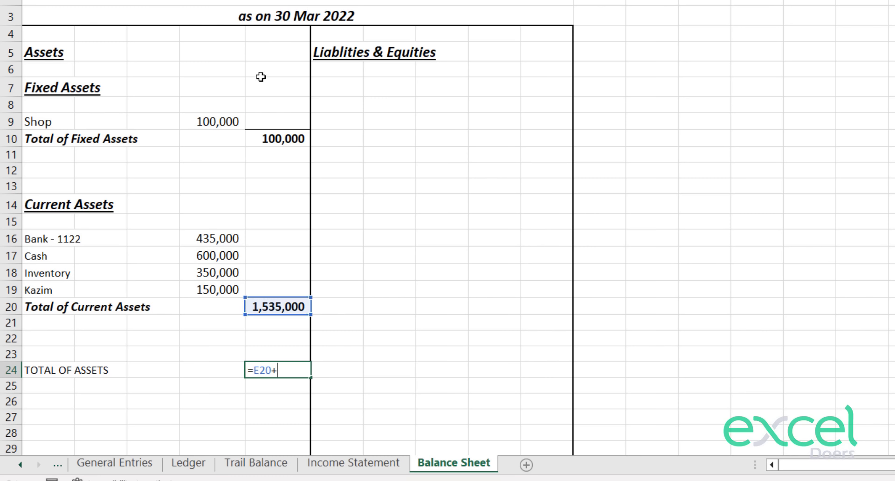
pyautogui.click(272, 135)
pyautogui.press('Return')
pyautogui.press('Up')
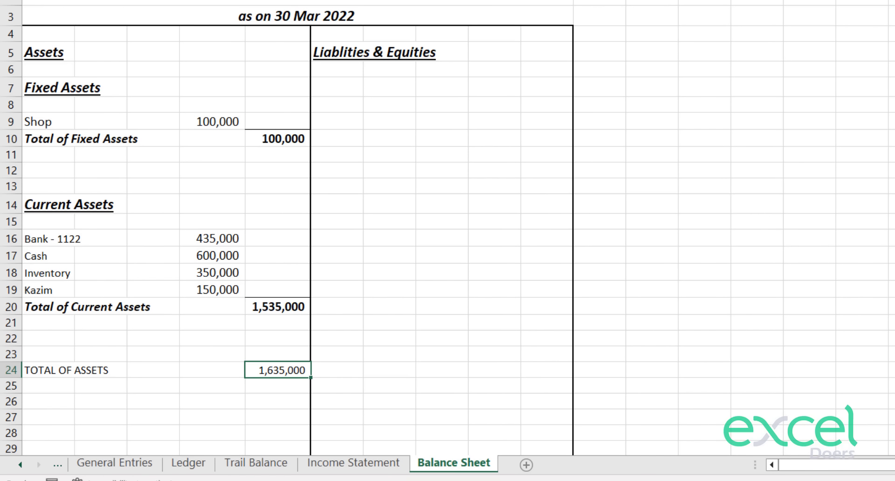
# Bold the amount in E24 and copy the formatting of the Total of Current Assets row onto the TOTAL OF ASSETS row.
pyautogui.hotkey('ctrl', 'b')
pyautogui.moveTo(279, 310); pyautogui.dragTo(58, 306)
pyautogui.hotkey('alt', 'h')
pyautogui.press('f')
pyautogui.press('p')
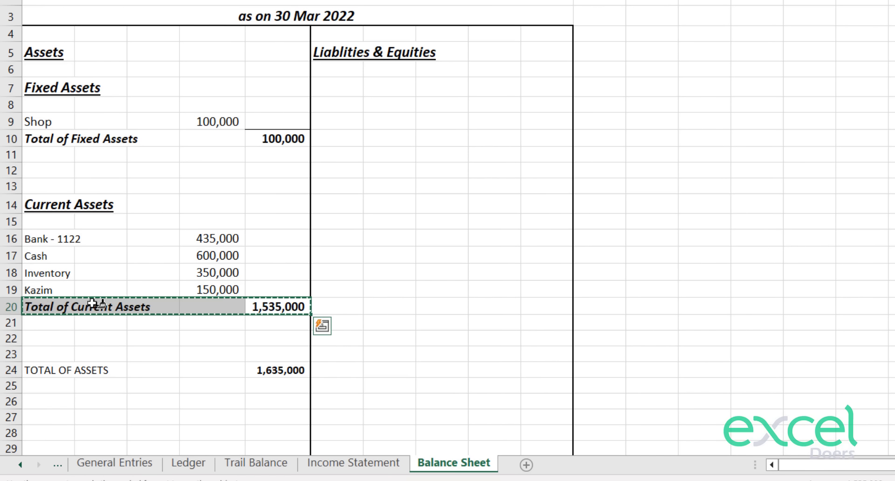
pyautogui.click(60, 367)
pyautogui.press('Down')
pyautogui.press('Up')
# Try to apply a Top and Double Bottom Border in the TOTAL OF ASSETS row, and undo it.
pyautogui.press('Right')
pyautogui.press('Right')
pyautogui.press('Right')
pyautogui.press('Right')
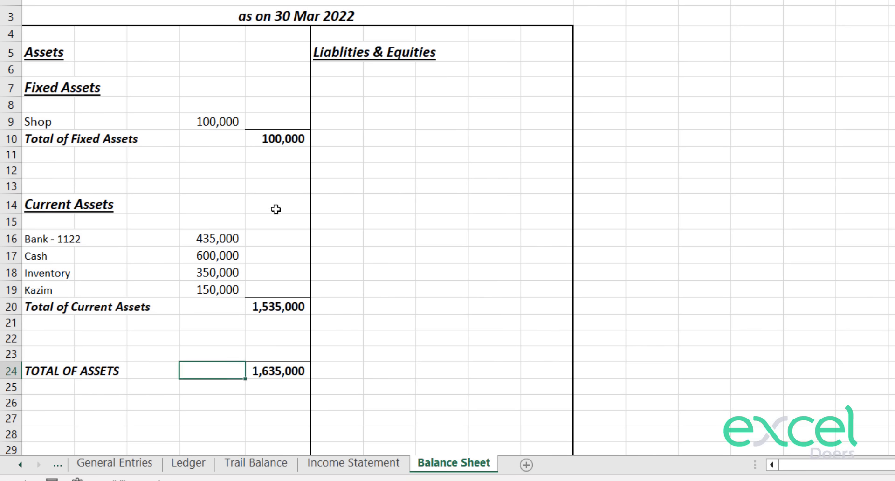
pyautogui.hotkey('alt', 'h')
pyautogui.press('b')
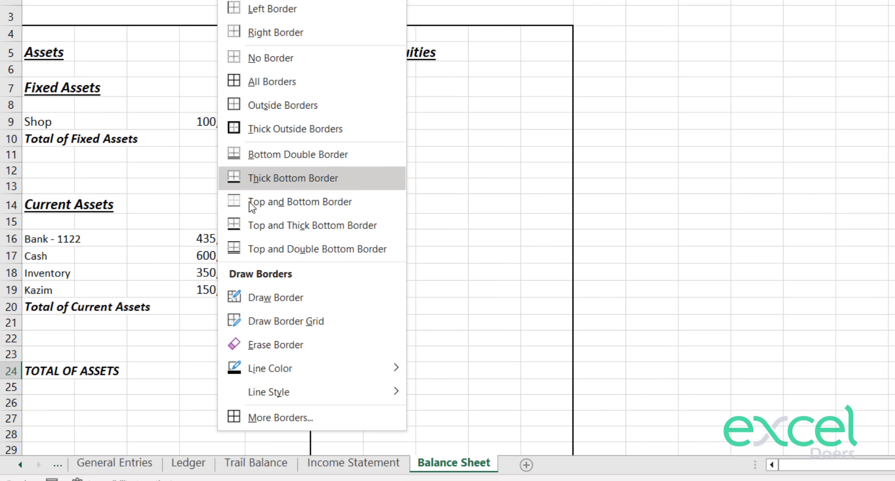
pyautogui.click(256, 247)
pyautogui.press('Down')
pyautogui.press('Down')
pyautogui.press('Up')
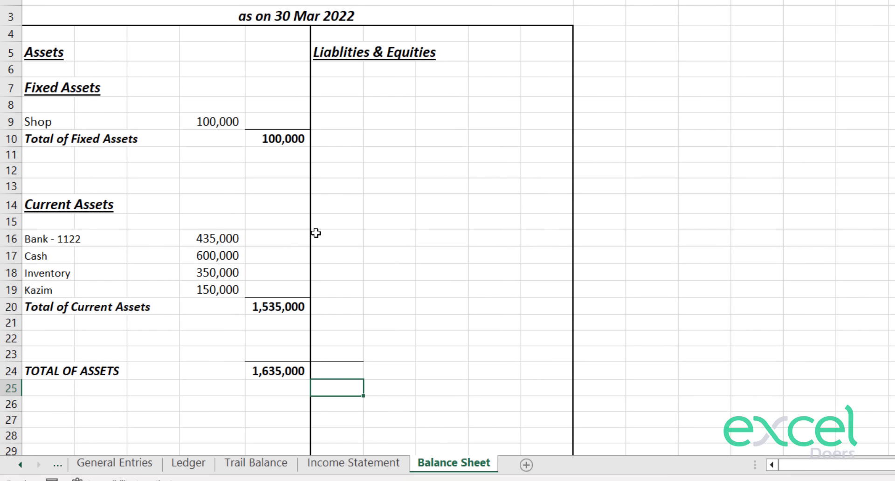
pyautogui.hotkey('ctrl', 'z')
# Apply the Top and Double Bottom Border to the TOTAL OF ASSETS amount in E24.
pyautogui.press('Left')
pyautogui.hotkey('ctrl', 'y')
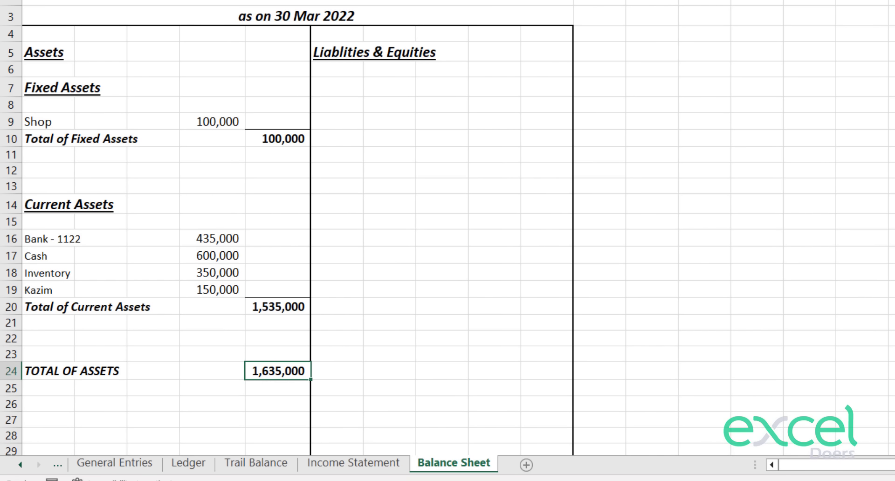
pyautogui.press('Down')
pyautogui.press('Down')
pyautogui.press('Down')
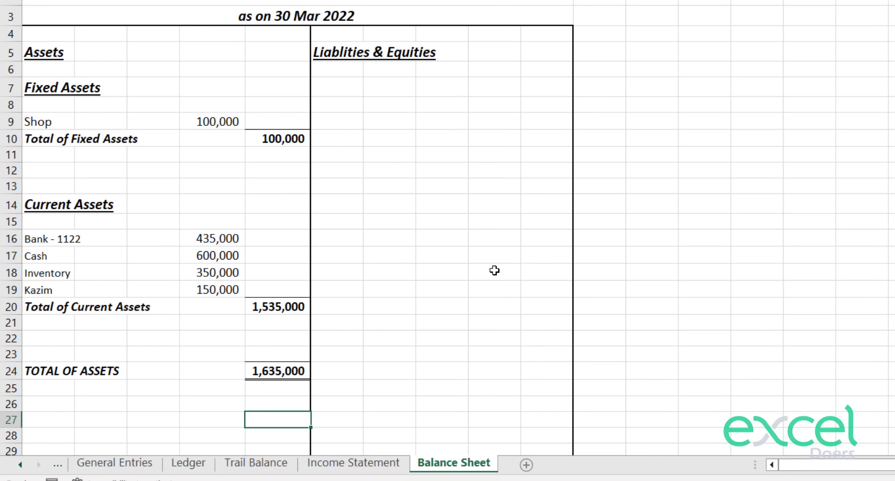
# Examine the TOTAL OF ASSETS row, the empty Liablities & Equities area and the accounting equation beside the sheet.
pyautogui.moveTo(275, 375); pyautogui.dragTo(45, 371)
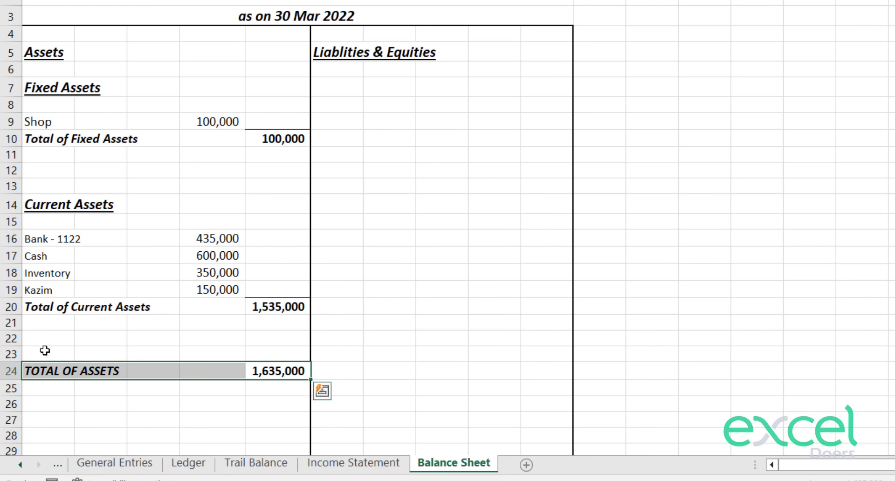
pyautogui.click(296, 272)
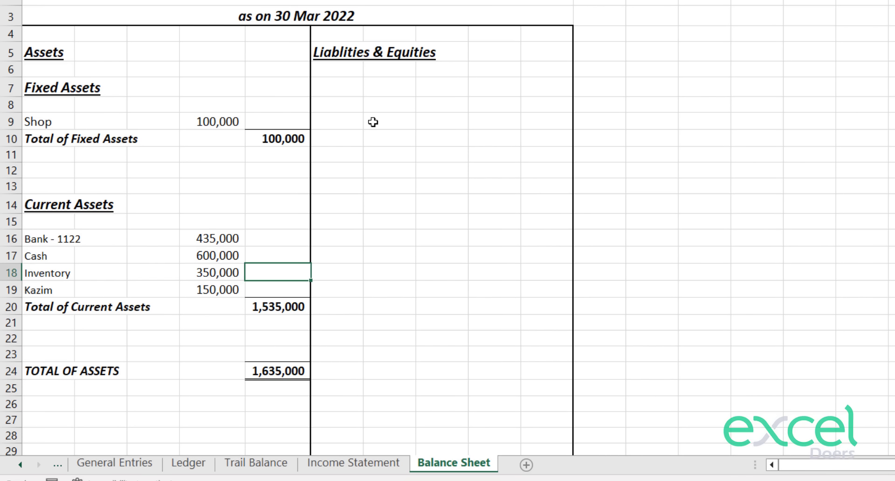
pyautogui.moveTo(327, 89); pyautogui.dragTo(471, 340)
pyautogui.scroll(1, 765, 303)
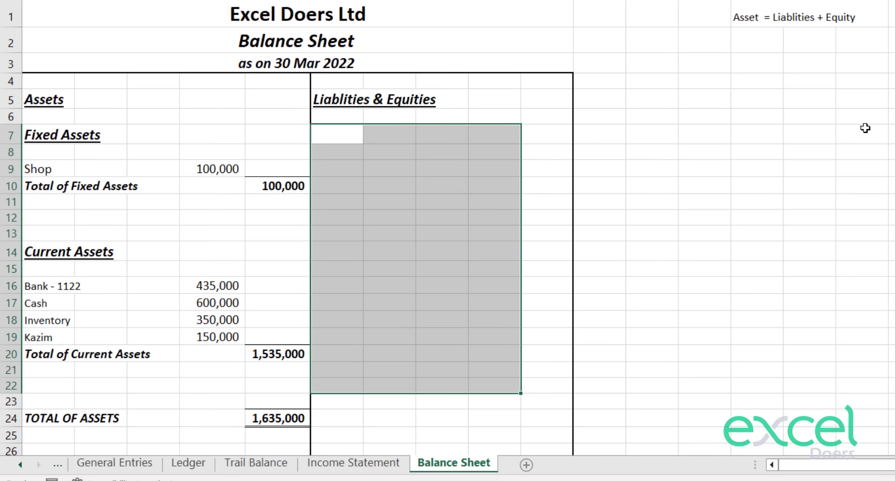
pyautogui.click(752, 14)
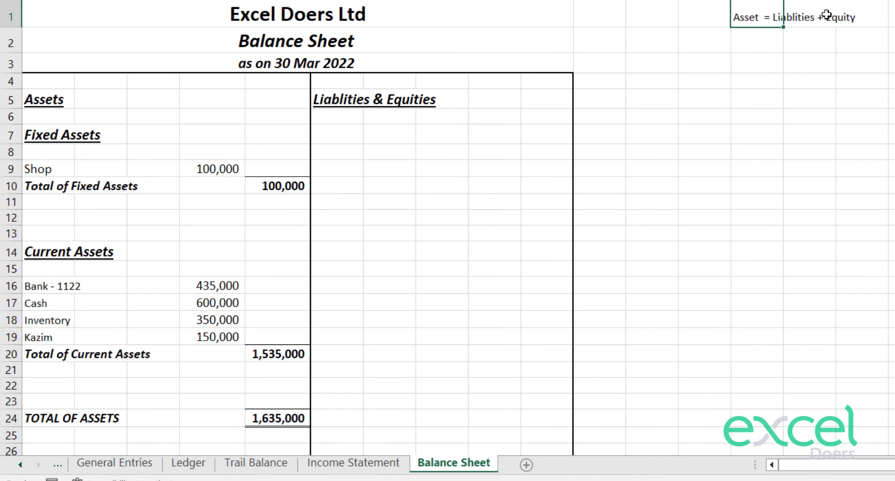
pyautogui.click(357, 131)
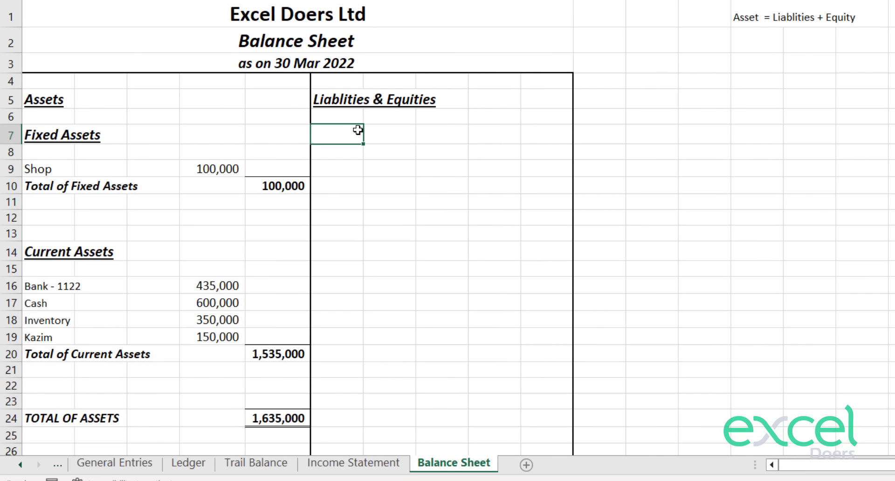
pyautogui.scroll(-1, 459, 232)
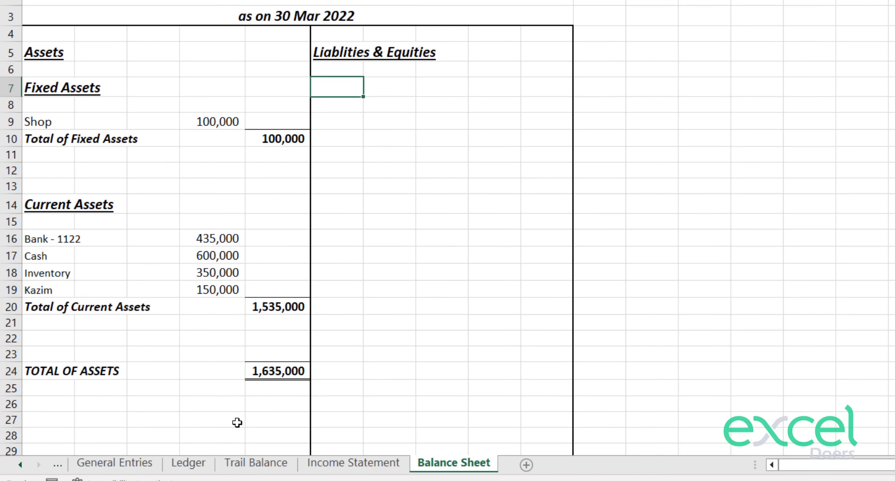
pyautogui.click(263, 365)
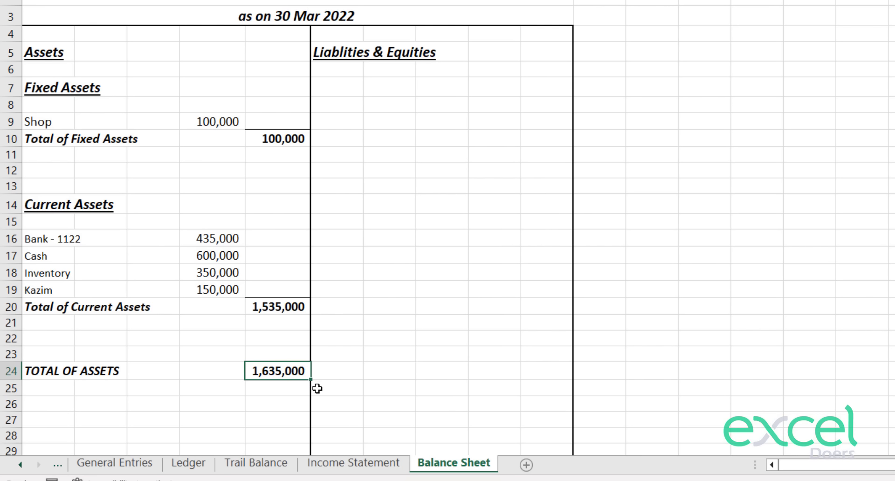
pyautogui.scroll(1, 473, 158)
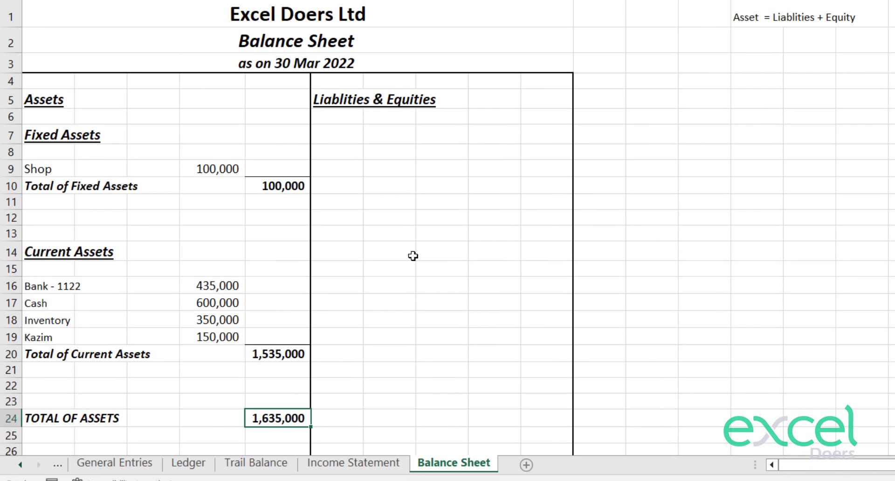
# Enter the subheading Fixed Liabilities in F7, level with the Fixed Assets heading.
pyautogui.click(354, 138)
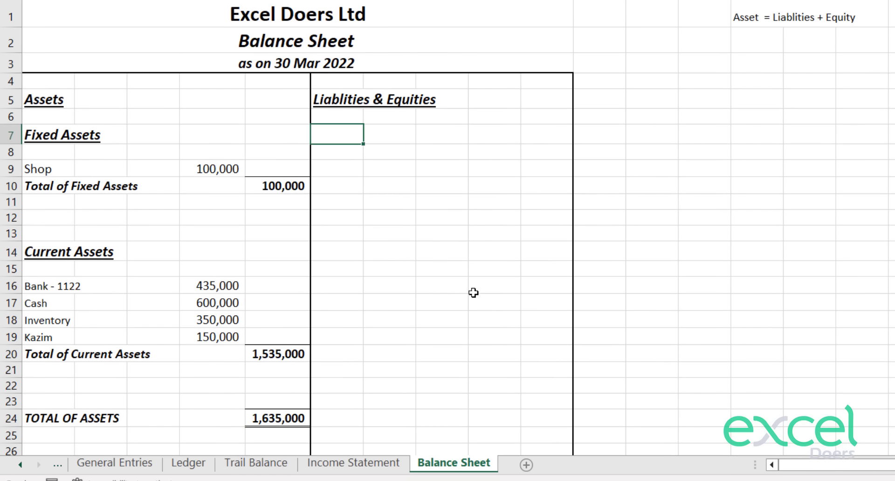
pyautogui.write('Fixed Liabilitie')
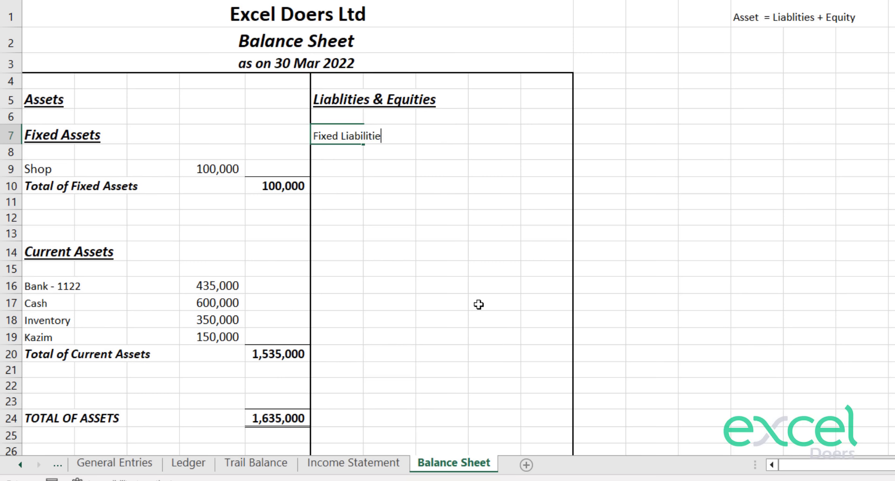
pyautogui.write('s')
pyautogui.press('Return')
# Insert a blank row at row 6, between the Liablities & Equities heading and the Fixed Liabilities subheading.
pyautogui.press('Up')
pyautogui.press('Up')
pyautogui.hotkey('shift', 'space')
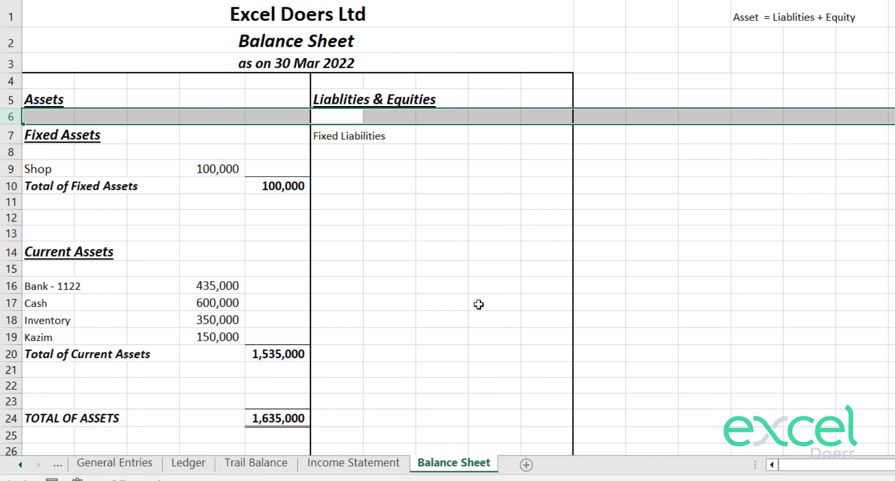
pyautogui.hotkey('ctrl', 'shift', '+')
pyautogui.press('Down')
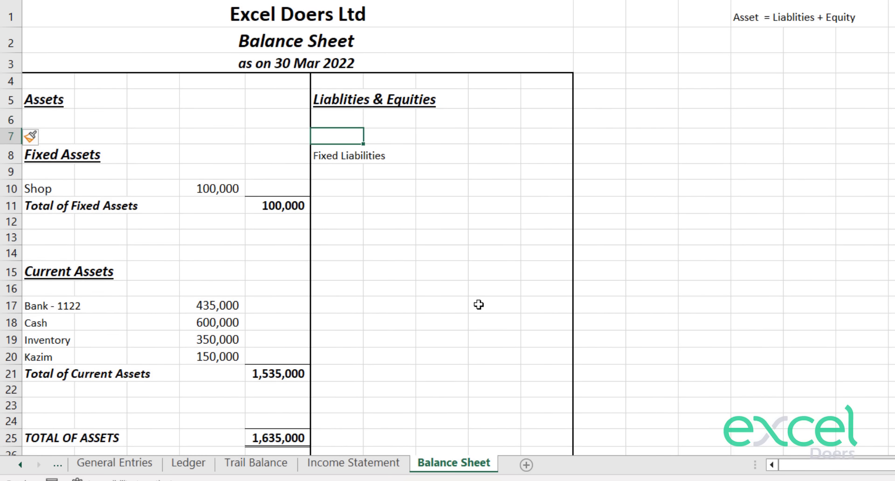
# Enter the heading Liablities in F7, directly above Fixed Liabilities, and make it bold.
pyautogui.write('Liablities')
pyautogui.press('Return')
pyautogui.press('Up')
pyautogui.hotkey('ctrl', 'b')
pyautogui.press('Up')
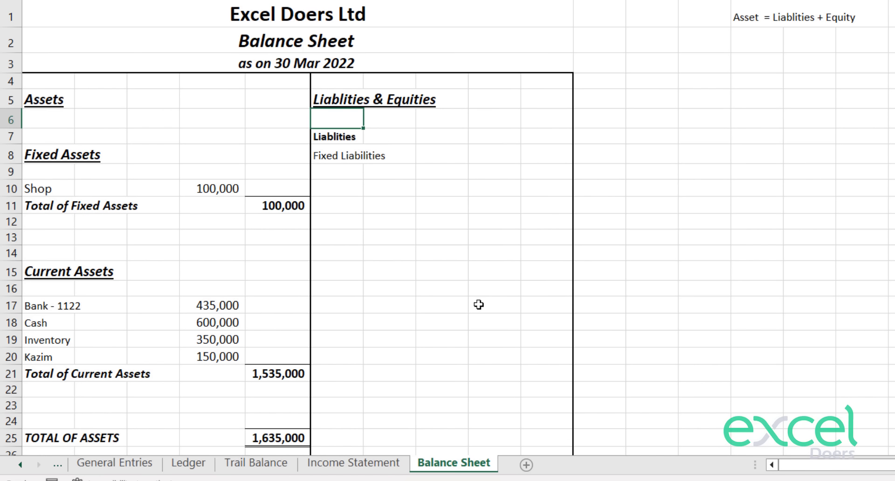
# Copy the formatting of the Fixed Assets heading onto the Liablities heading in F7.
pyautogui.click(52, 153)
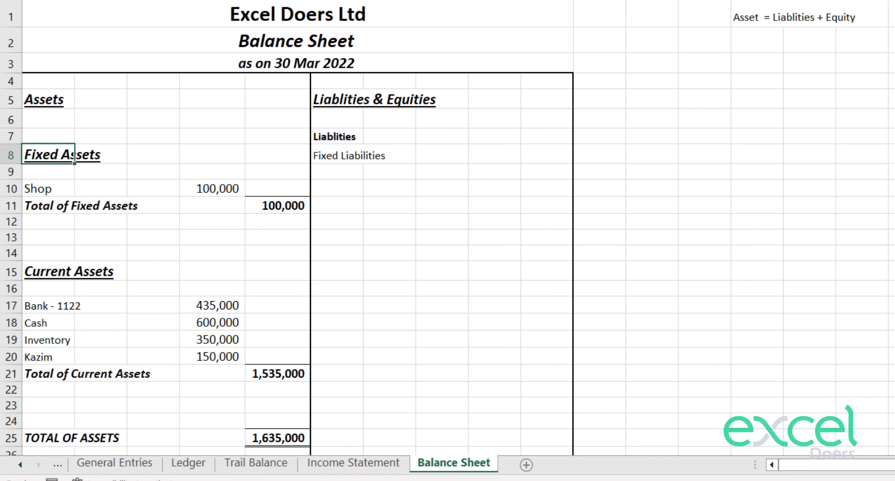
pyautogui.hotkey('alt', 'h')
pyautogui.press('f')
pyautogui.press('p')
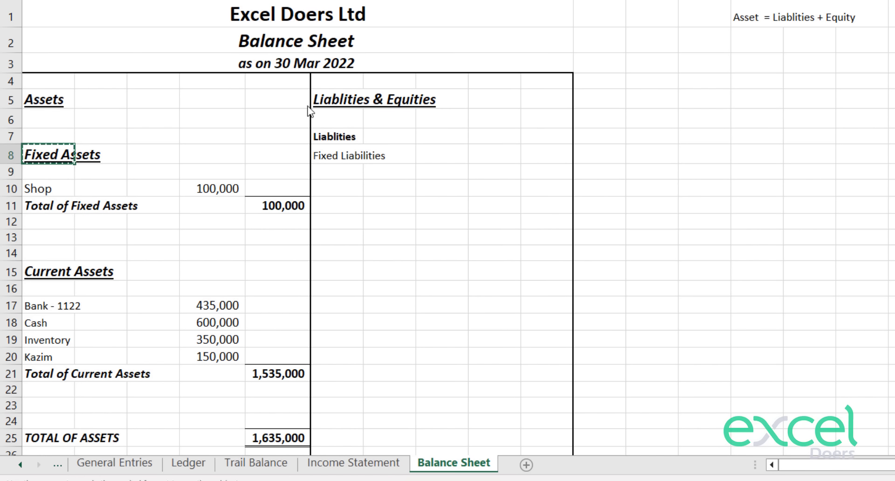
pyautogui.click(344, 139)
pyautogui.press('Down')
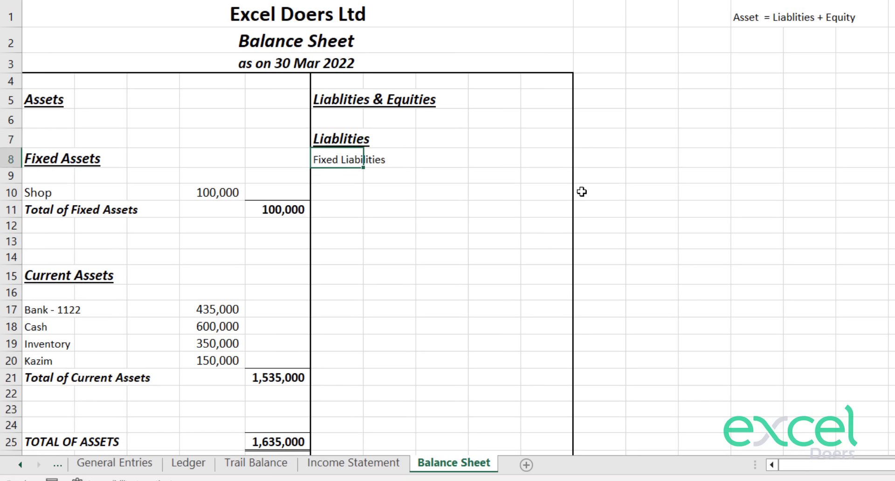
# Make the Fixed Liabilities subheading in F8 bold.
pyautogui.press('Down')
pyautogui.press('Up')
pyautogui.hotkey('ctrl', 'b')
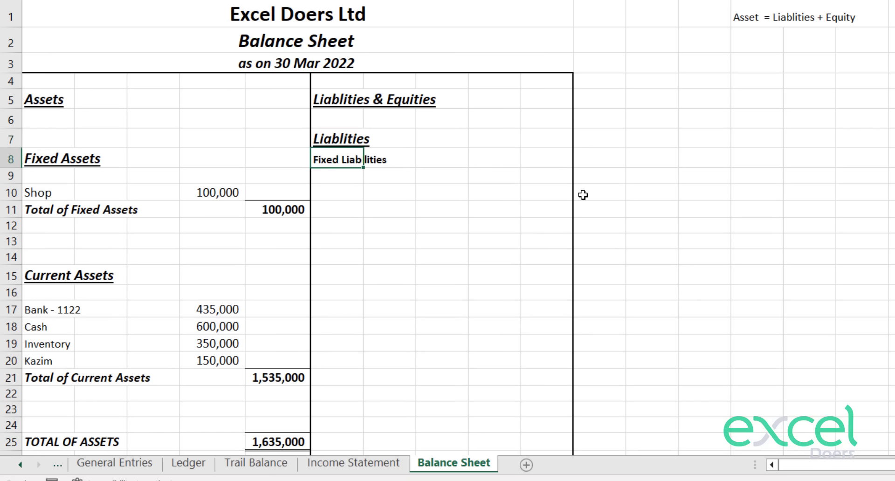
# Copy the formatting of the Fixed Assets heading onto the Fixed Liabilities subheading in F8.
pyautogui.press('Down')
pyautogui.press('Down')
pyautogui.press('Up')
pyautogui.press('Up')
pyautogui.press('Left')
pyautogui.press('Left')
pyautogui.press('Left')
pyautogui.press('Left')
pyautogui.press('Left')
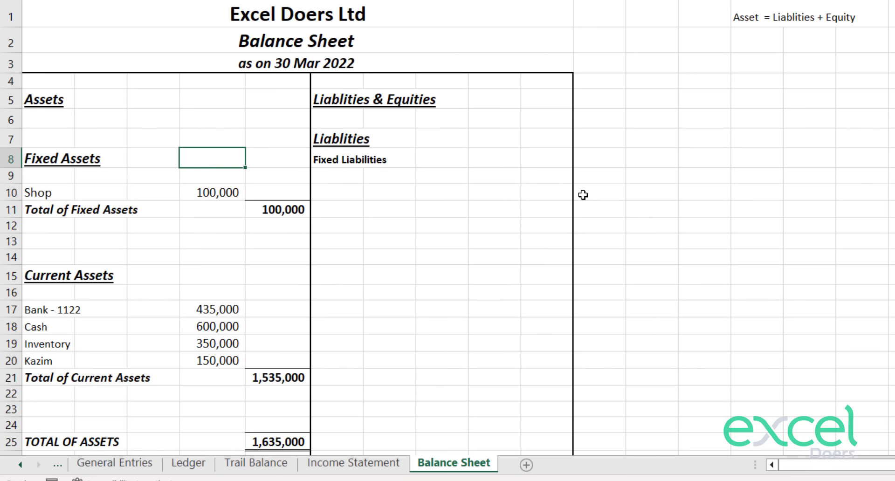
pyautogui.hotkey('alt', 'h')
pyautogui.press('f')
pyautogui.press('p')
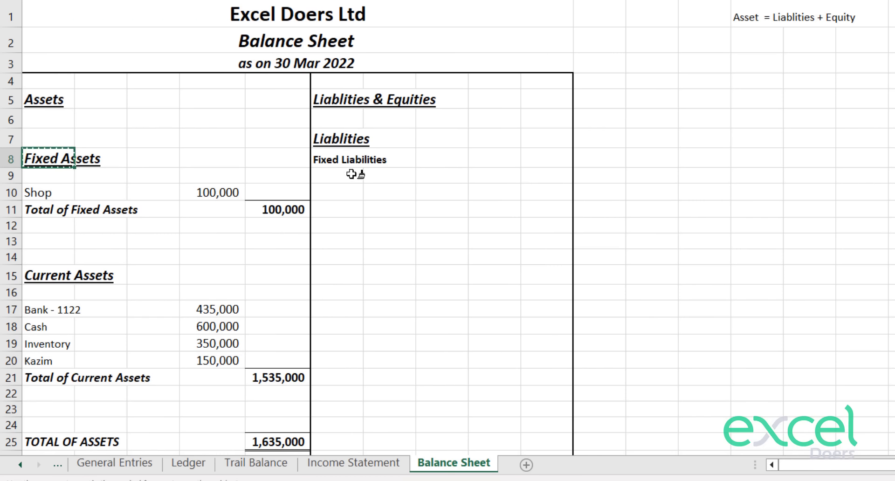
pyautogui.click(351, 159)
pyautogui.press('Down')
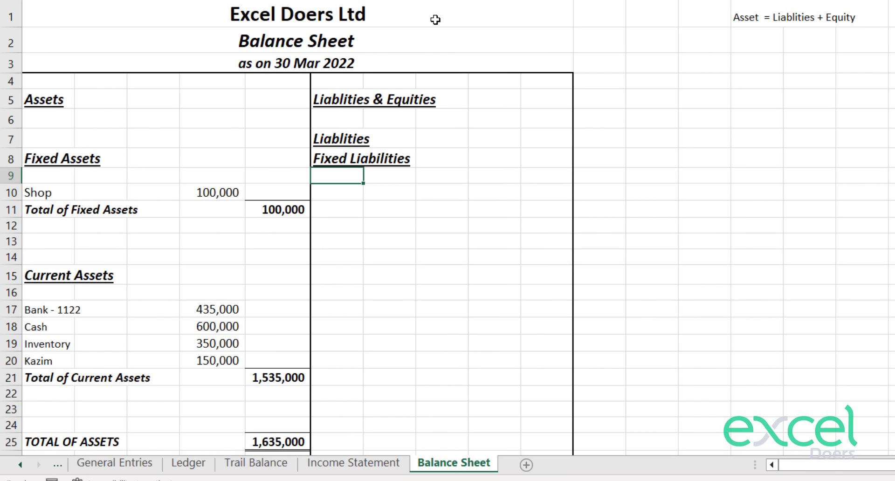
# Increase the indent of the Fixed Liabilities heading in F8 and the Fixed Assets heading in A8 by one level.
pyautogui.press('Up')
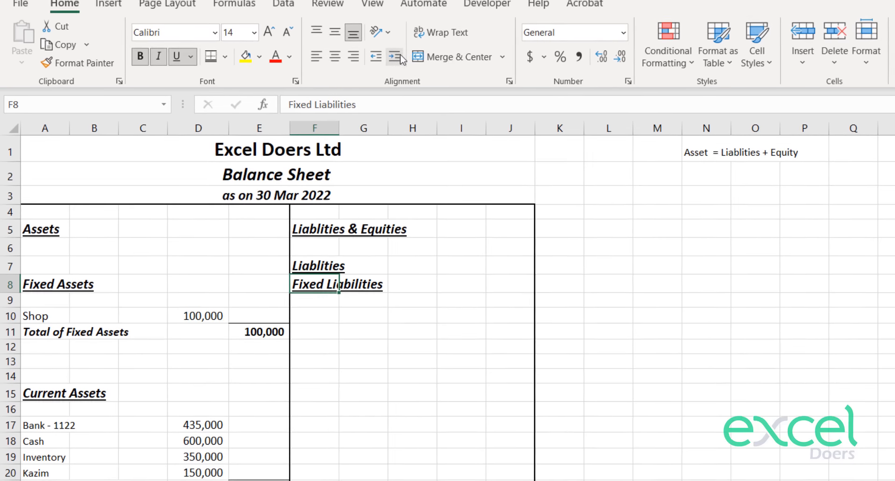
pyautogui.click(393, 61)
pyautogui.press('Down')
pyautogui.press('Up')
pyautogui.press('Left')
pyautogui.press('Left')
pyautogui.press('Left')
pyautogui.press('Left')
pyautogui.press('Left')
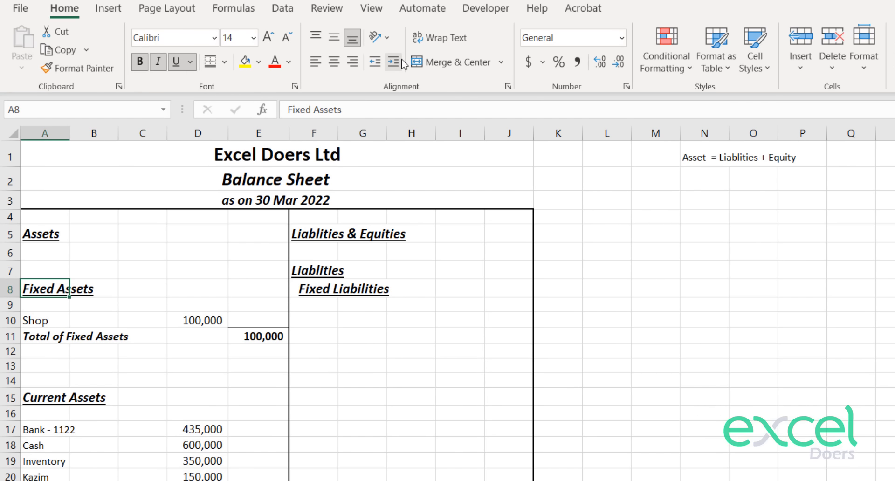
pyautogui.click(402, 61)
# Increase the indent of the Current Assets heading in A15 by one level.
pyautogui.press('Down')
pyautogui.press('Down')
pyautogui.press('Down')
pyautogui.press('Down')
pyautogui.press('Down')
pyautogui.press('Down')
pyautogui.press('Down')
pyautogui.press('Down')
pyautogui.press('Down')
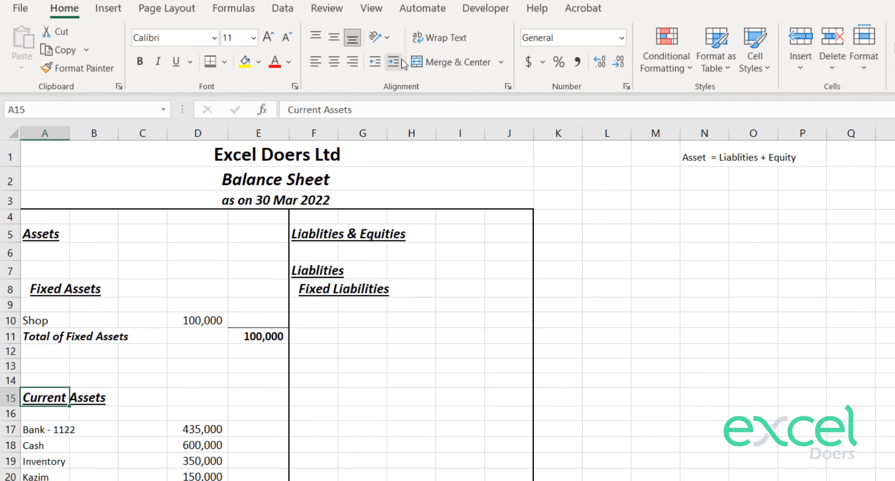
pyautogui.press('Down')
pyautogui.press('Down')
pyautogui.press('Down')
pyautogui.press('Up')
pyautogui.press('Up')
pyautogui.press('Up')
pyautogui.press('Up')
pyautogui.press('Up')
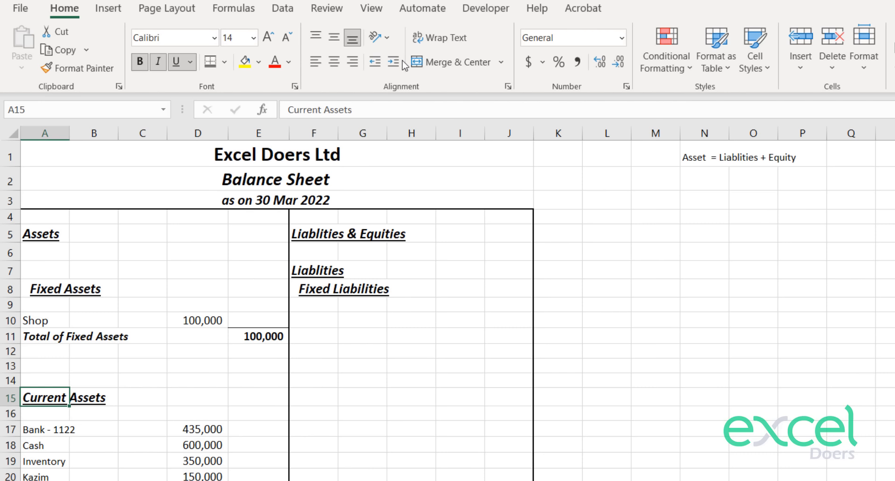
pyautogui.press('Down')
pyautogui.press('Up')
pyautogui.click(394, 62)
# Increase the indent of the Shop and Total of Fixed Assets labels in A10 and A11 by one level.
pyautogui.press('Up')
pyautogui.press('Up')
pyautogui.press('Up')
pyautogui.press('Up')
pyautogui.press('Up')
pyautogui.click(394, 62)
pyautogui.press('Down')
pyautogui.click(394, 62)
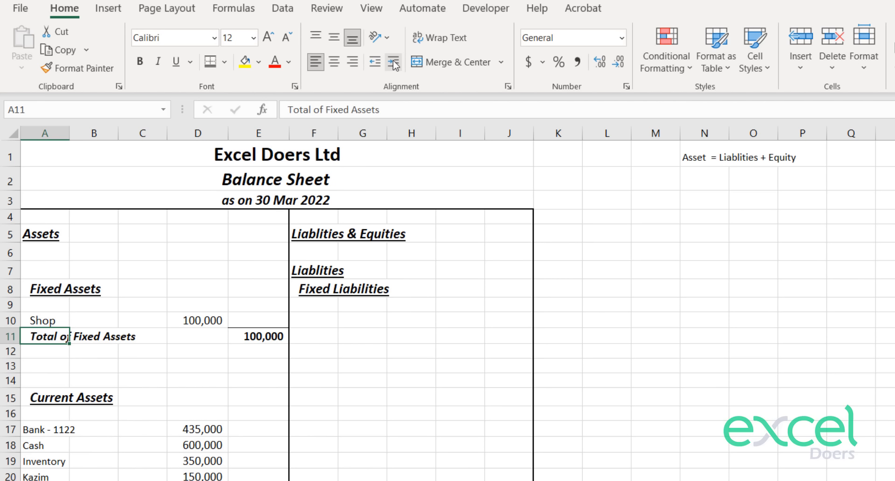
# Indent the current asset account labels and the Total of Current Assets label in A17:A21 by one level.
pyautogui.press('Down')
pyautogui.press('Down')
pyautogui.press('Down')
pyautogui.press('Down')
pyautogui.press('Down')
pyautogui.press('Down')
pyautogui.press('Down')
pyautogui.press('Down')
pyautogui.press('Down')
pyautogui.press('Up')
pyautogui.press('Up')
pyautogui.press('Up')
pyautogui.hotkey('shift', 'Down')
pyautogui.hotkey('shift', 'Down')
pyautogui.hotkey('shift', 'Down')
pyautogui.hotkey('shift', 'Down')
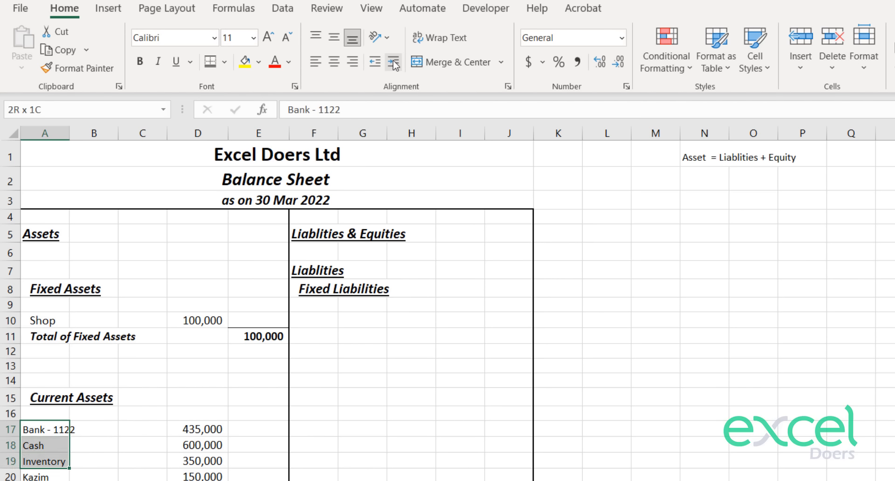
pyautogui.click(393, 62)
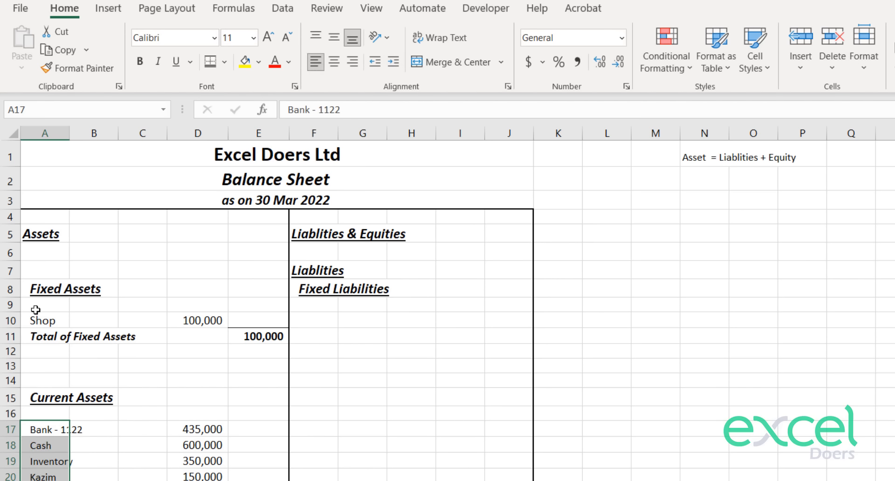
# Increase the indent of the Liablities and Fixed Liabilities headings in F7:F8 by one more level.
pyautogui.scroll(-2, 36, 309)
pyautogui.click(318, 275)
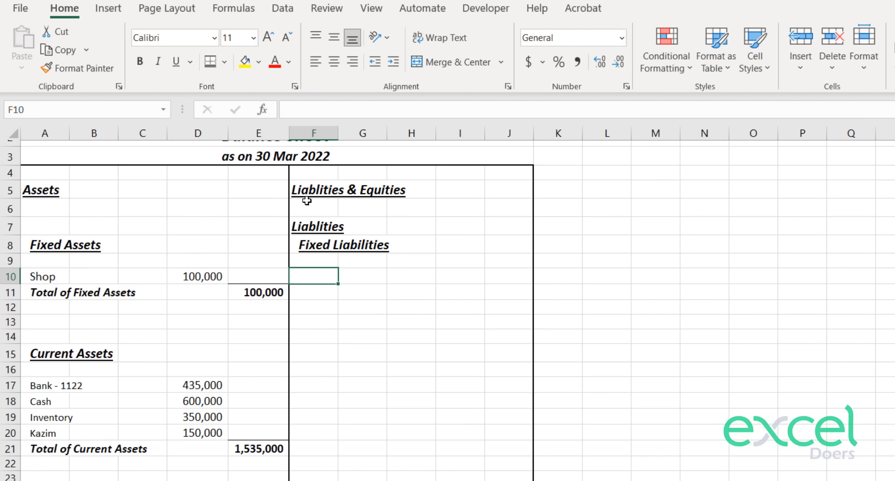
pyautogui.moveTo(304, 231); pyautogui.dragTo(308, 245)
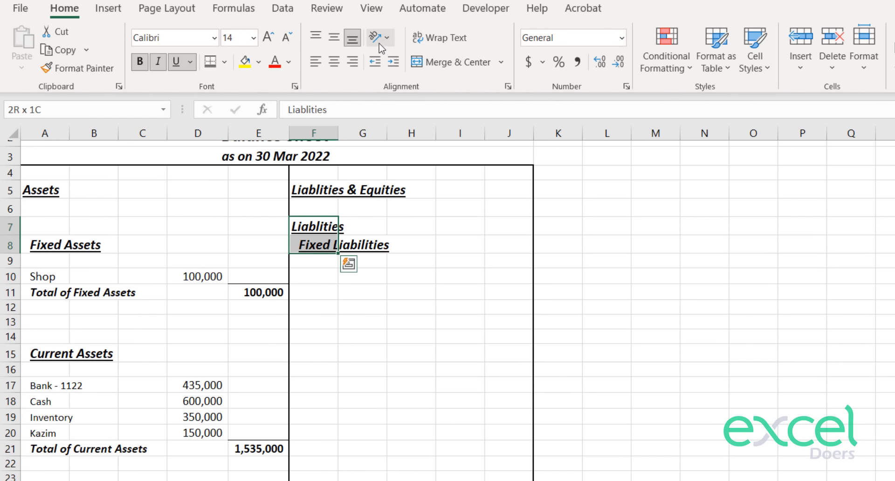
pyautogui.click(393, 63)
pyautogui.press('Down')
pyautogui.press('Down')
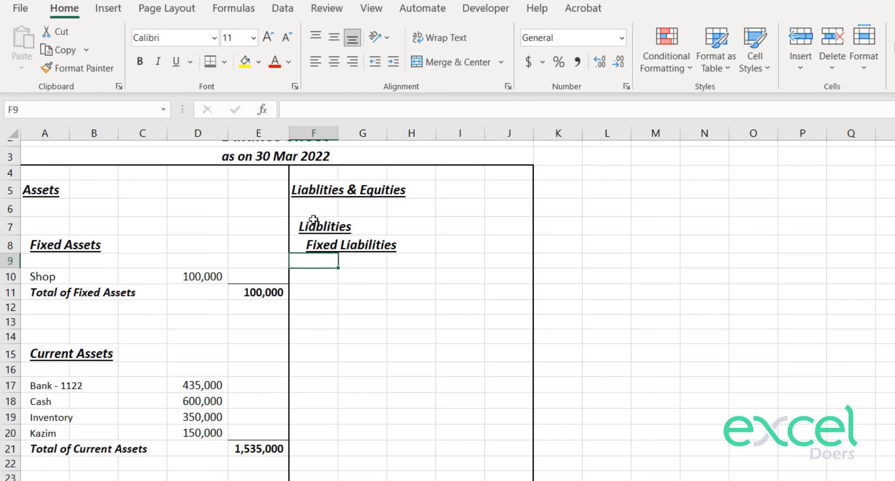
pyautogui.press('Down')
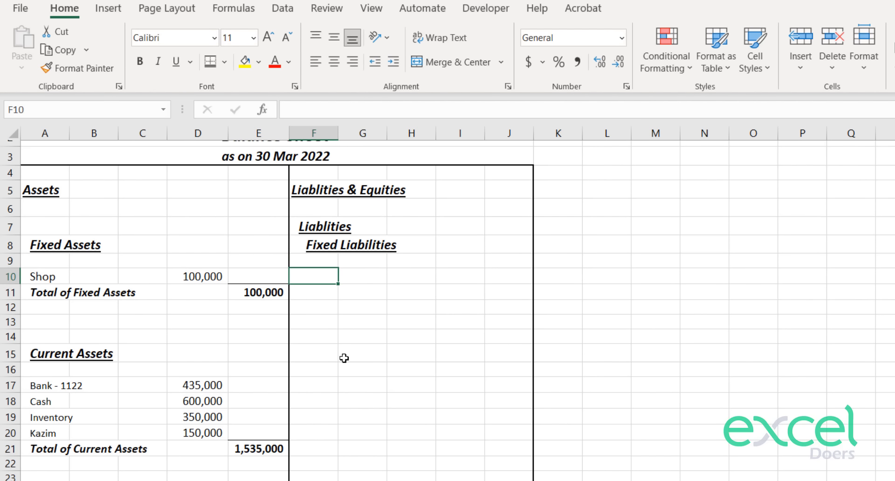
# Check the account classifications on the Trail Balance sheet for fixed liabilities and return to the Balance Sheet.
pyautogui.press('Right')
pyautogui.press('Up')
pyautogui.press('Up')
pyautogui.press('Right')
pyautogui.press('Right')
pyautogui.press('Right')
pyautogui.hotkey('alt', 'Tab')
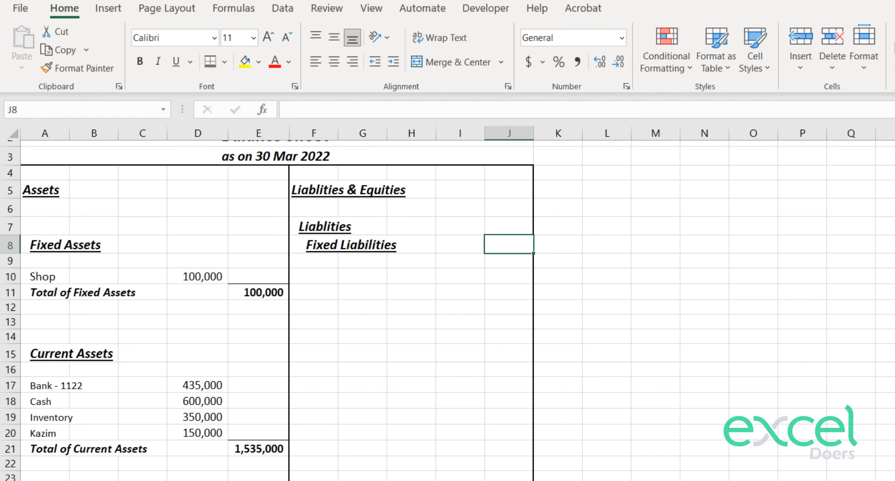
pyautogui.hotkey('ctrl', 'pageup')
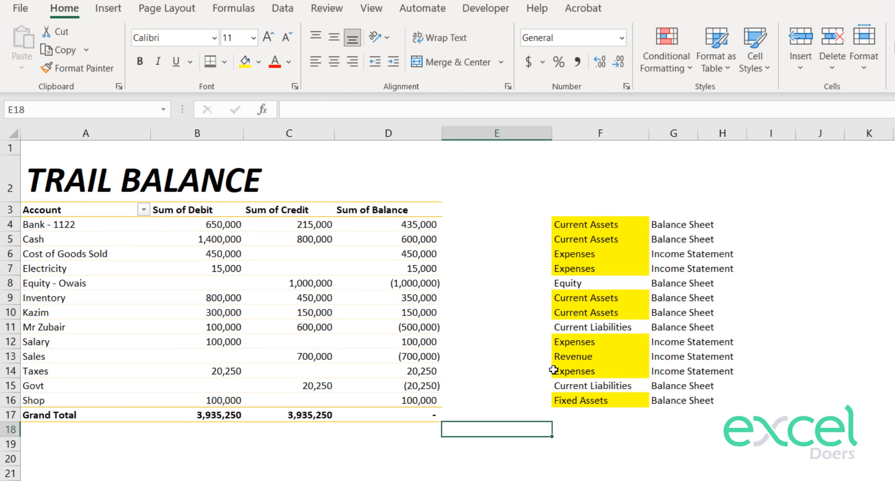
pyautogui.hotkey('ctrl', 'pagedown')
pyautogui.hotkey('ctrl', 'pagedown')
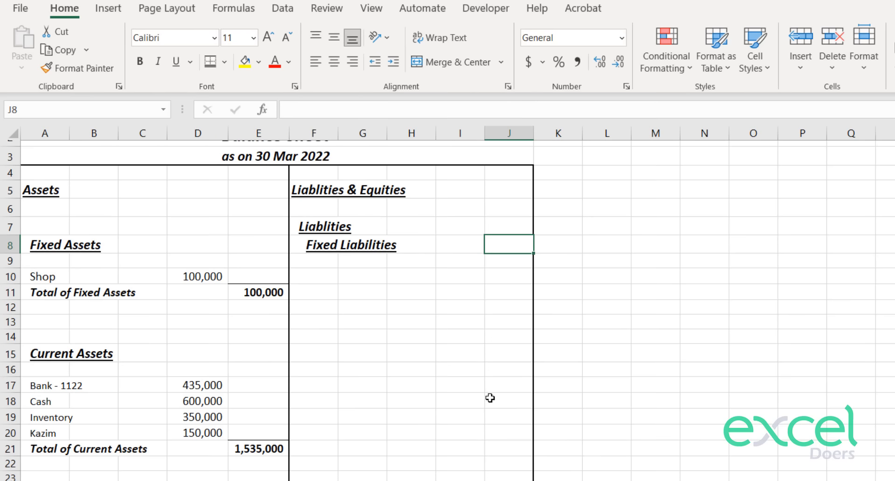
# Enter 0 as the Fixed Liabilities amount in J8.
pyautogui.write('-')
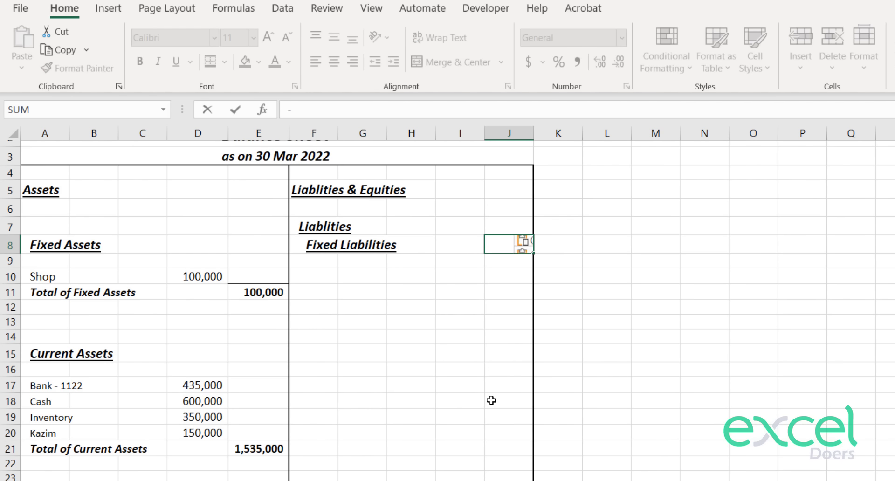
pyautogui.press('Return')
pyautogui.press('Up')
pyautogui.write('0')
pyautogui.press('Return')
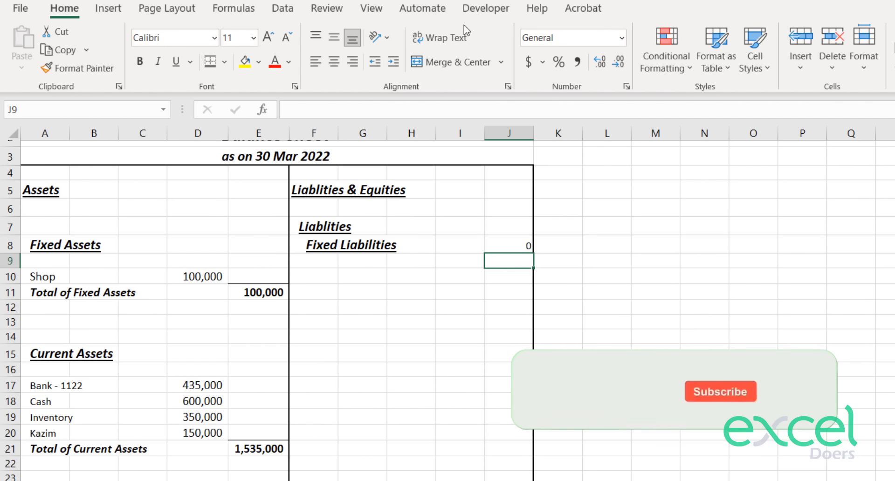
# Apply the comma number style without decimals to the Fixed Liabilities amount in J8.
pyautogui.press('Up')
pyautogui.click(577, 61)
pyautogui.click(617, 61)
pyautogui.click(618, 62)
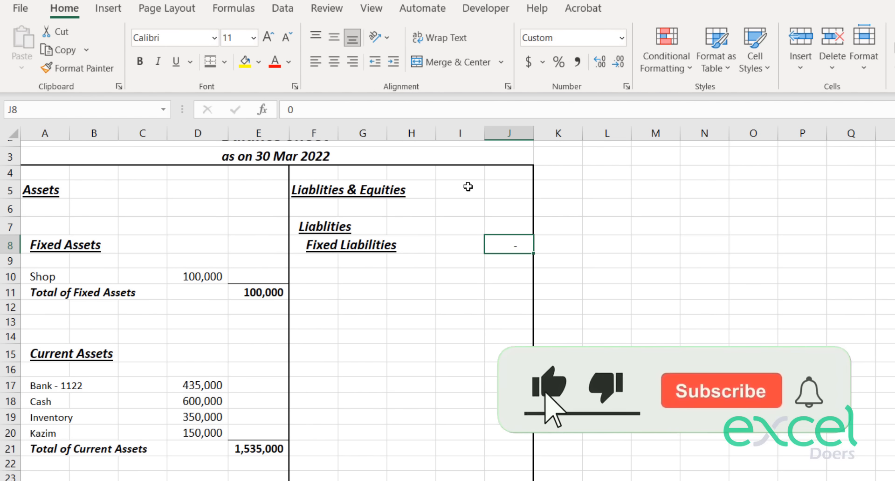
# Copy the formatting of the Shop amount in D10 onto the Fixed Liabilities amount in J8.
pyautogui.click(187, 279)
pyautogui.click(77, 68)
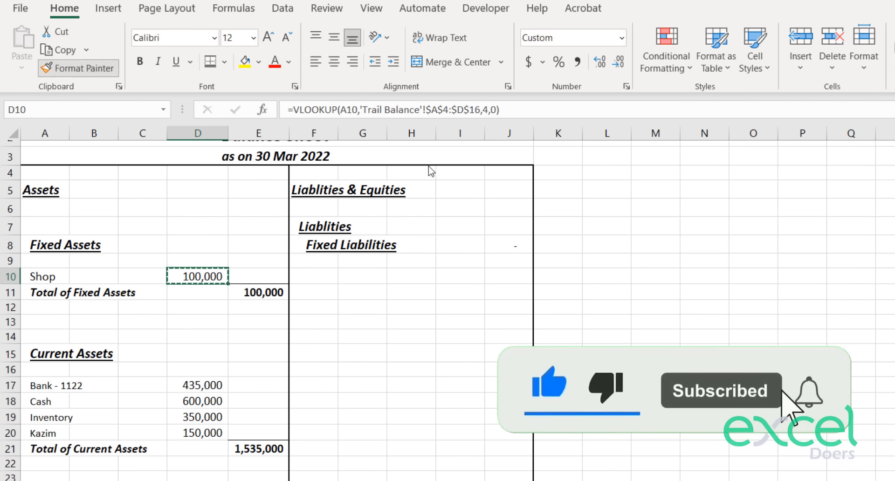
pyautogui.click(513, 245)
pyautogui.press('Down')
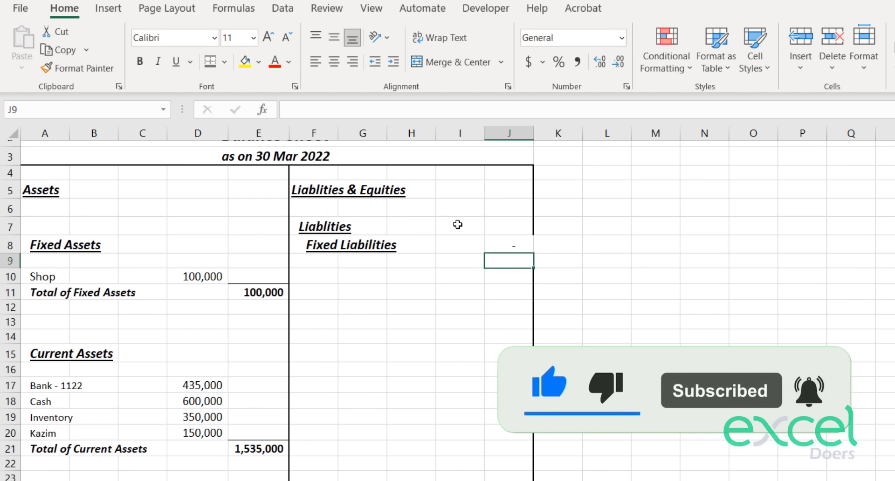
# Copy the Fixed Liabilities subheading from F8 into F12.
pyautogui.press('Down')
pyautogui.press('Left')
pyautogui.press('Left')
pyautogui.press('Left')
pyautogui.press('Left')
pyautogui.press('Down')
pyautogui.press('Down')
pyautogui.press('Down')
pyautogui.press('Down')
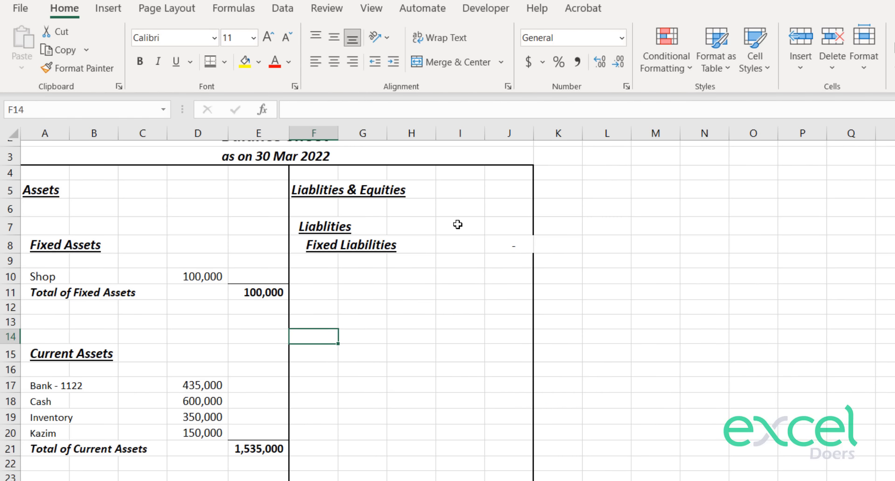
pyautogui.press('Down')
pyautogui.press('Down')
pyautogui.press('Right')
pyautogui.press('Up')
pyautogui.press('Left')
pyautogui.press('Up')
pyautogui.press('Up')
pyautogui.press('Up')
pyautogui.press('Up')
pyautogui.press('Up')
pyautogui.press('Up')
pyautogui.press('Up')
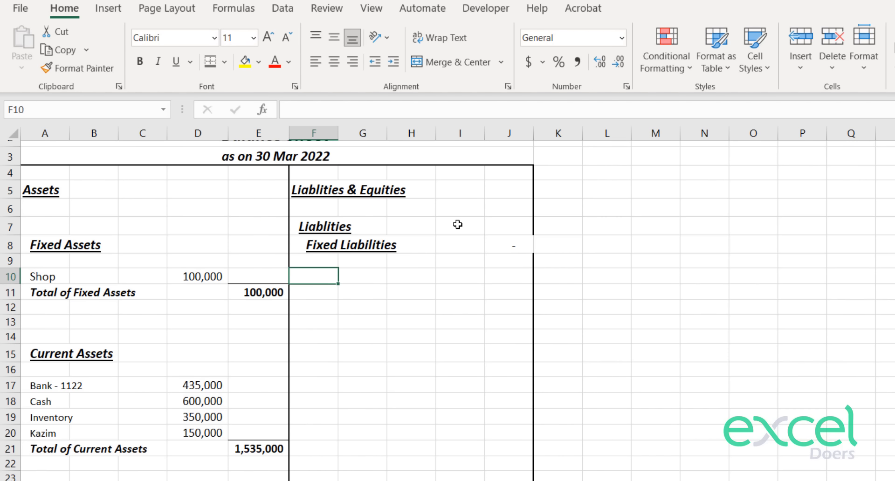
pyautogui.hotkey('ctrl', 'c')
pyautogui.press('Down')
pyautogui.press('Down')
pyautogui.press('Down')
pyautogui.press('Down')
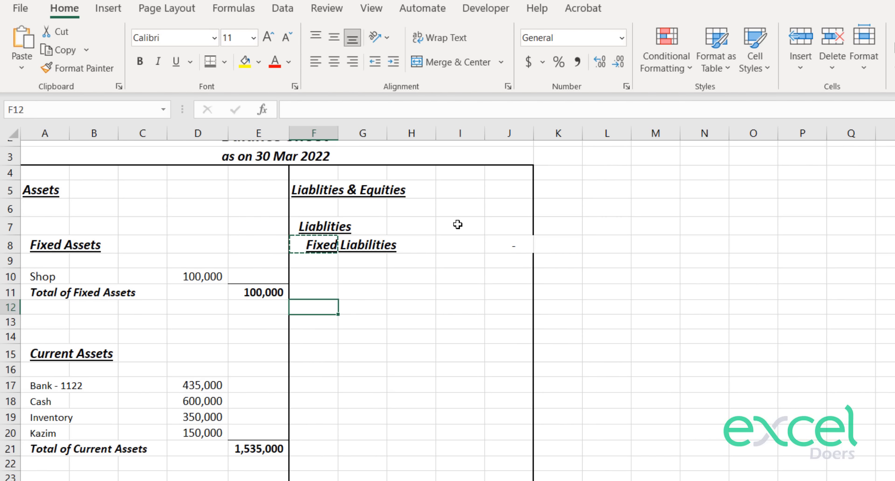
pyautogui.hotkey('ctrl', 'v')
pyautogui.press('Down')
pyautogui.press('Up')
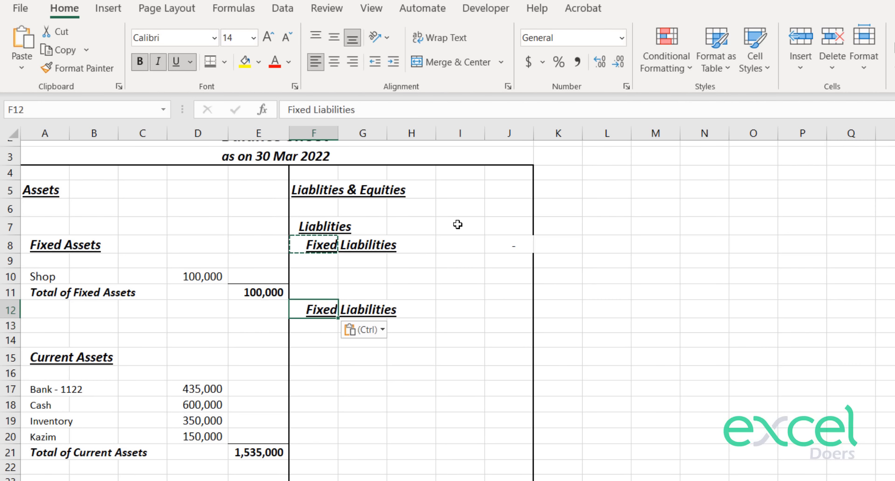
# Replace the subheading text in F12 with "Current Liablities".
pyautogui.press('Escape')
pyautogui.write('Current Li')
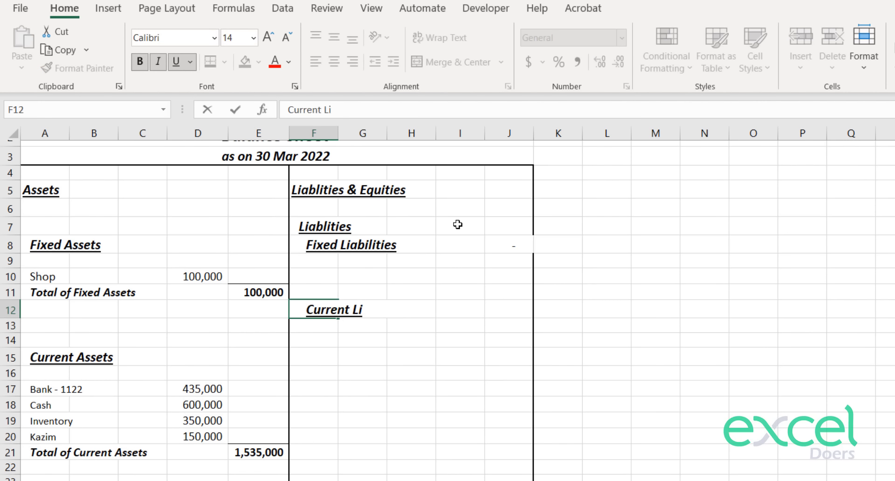
pyautogui.write('ablities')
pyautogui.press('Return')
# Copy the first Current Liabilities account name from A11 of the Trail Balance sheet into G14 of the balance sheet.
pyautogui.press('Right')
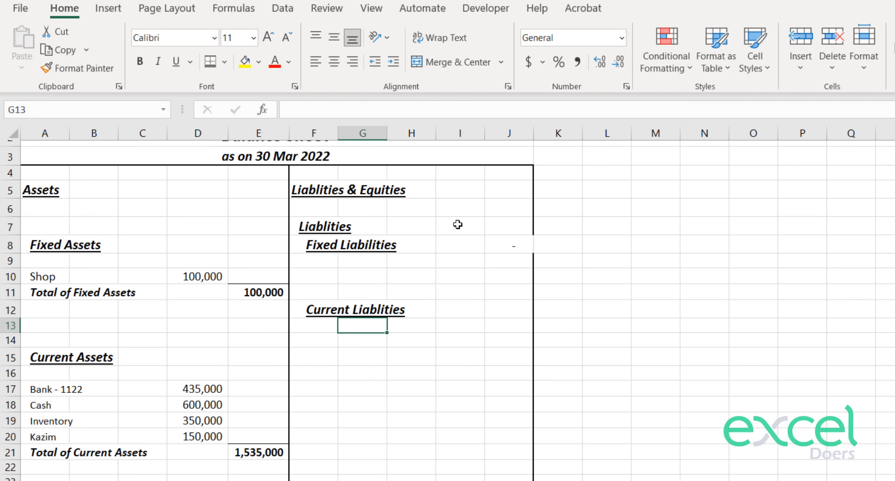
pyautogui.press('Down')
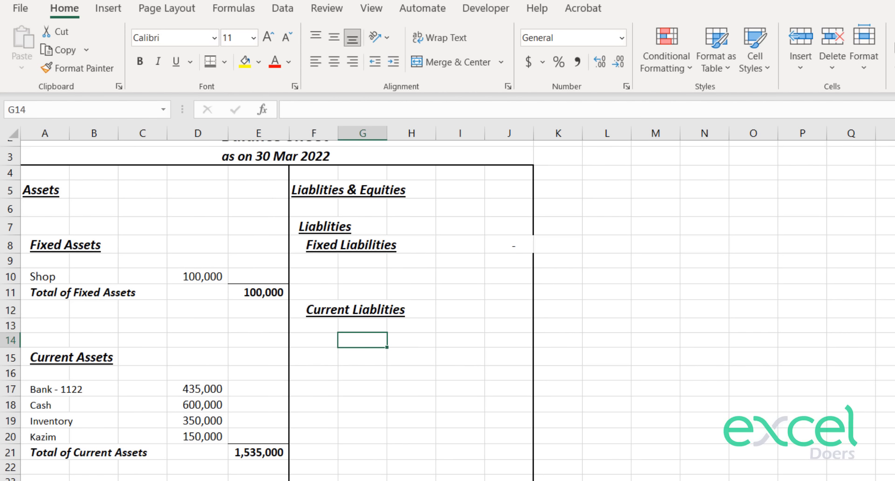
pyautogui.hotkey('ctrl', 'pageup')
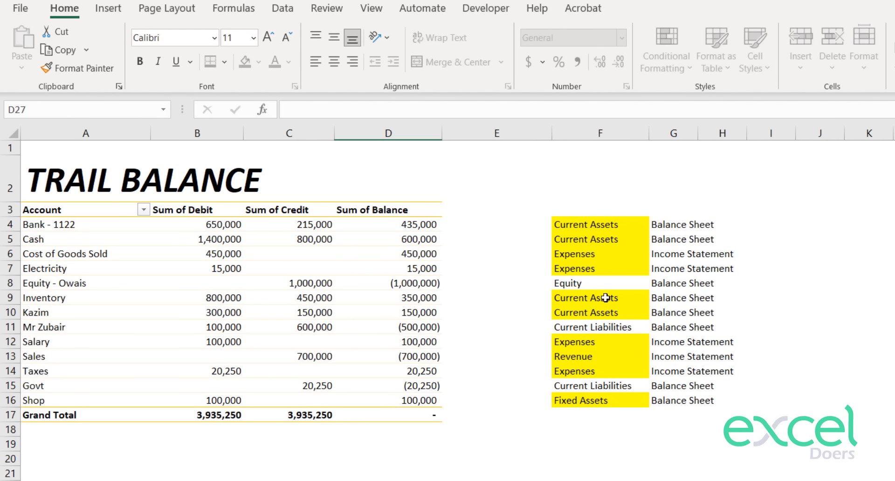
pyautogui.click(592, 327)
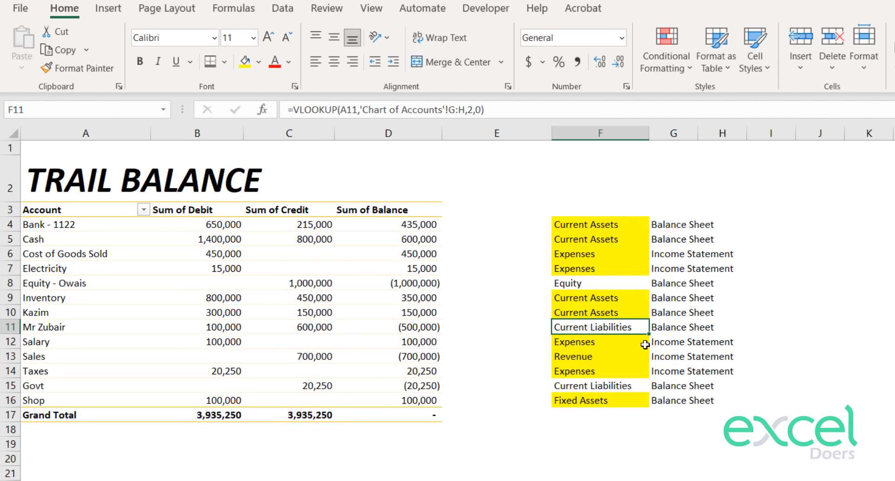
pyautogui.keyDown('ctrl'); pyautogui.click(579, 385); pyautogui.keyUp('ctrl')
pyautogui.press('Up')
pyautogui.press('Up')
pyautogui.press('Up')
pyautogui.press('Up')
pyautogui.press('Left')
pyautogui.press('Left')
pyautogui.press('Left')
pyautogui.press('Left')
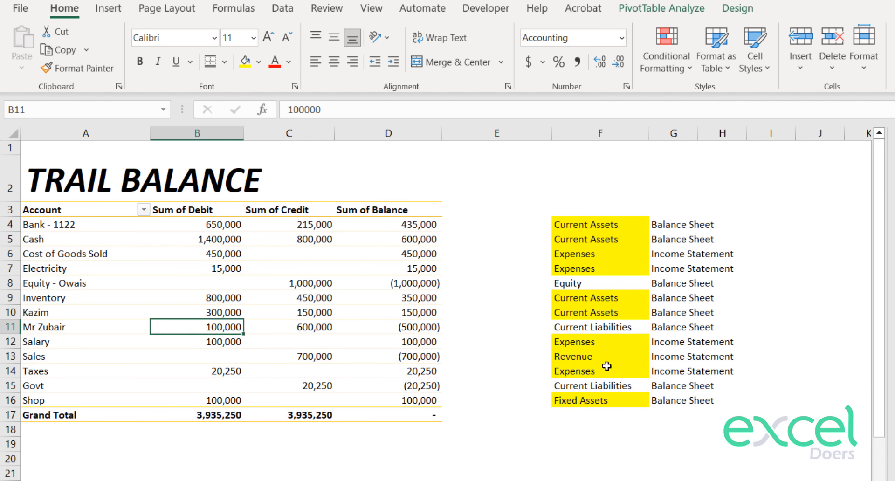
pyautogui.press('Left')
pyautogui.hotkey('ctrl', 'c')
pyautogui.click(484, 480)
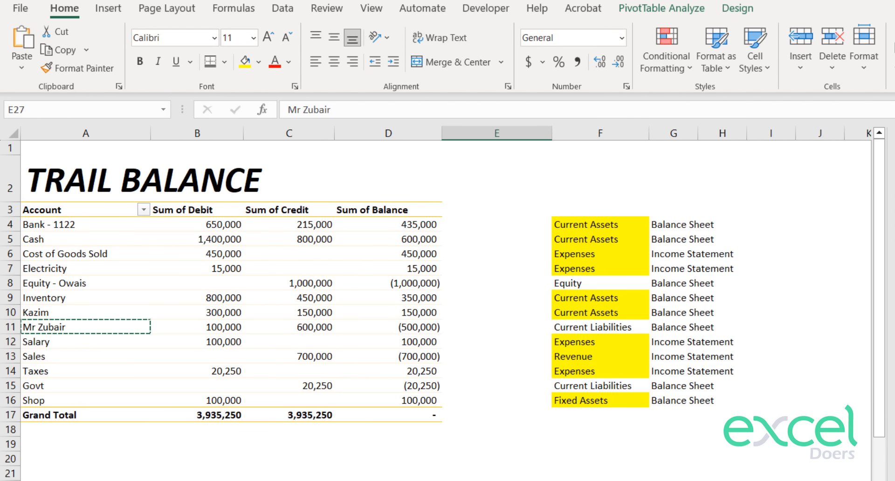
pyautogui.hotkey('ctrl', 'pagedown')
pyautogui.hotkey('ctrl', 'v')
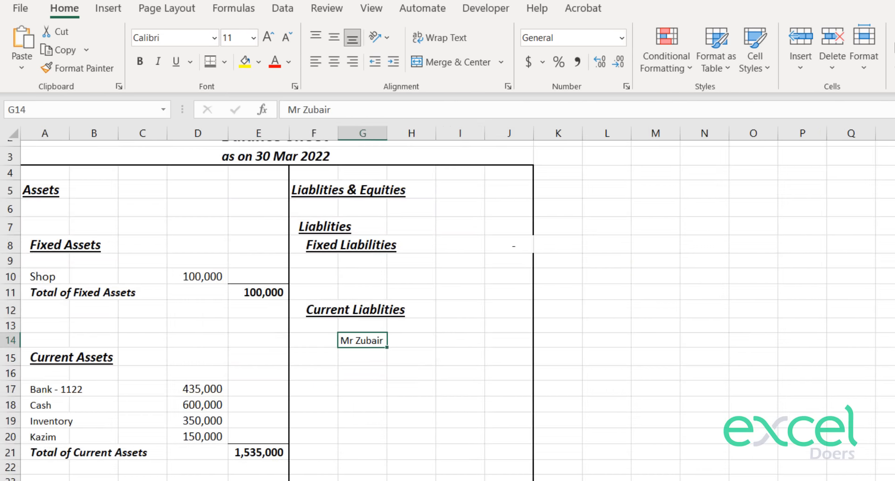
# Fill the Current Liabilities classification in F11 of the Trail Balance sheet with yellow.
pyautogui.hotkey('ctrl', 'pageup')
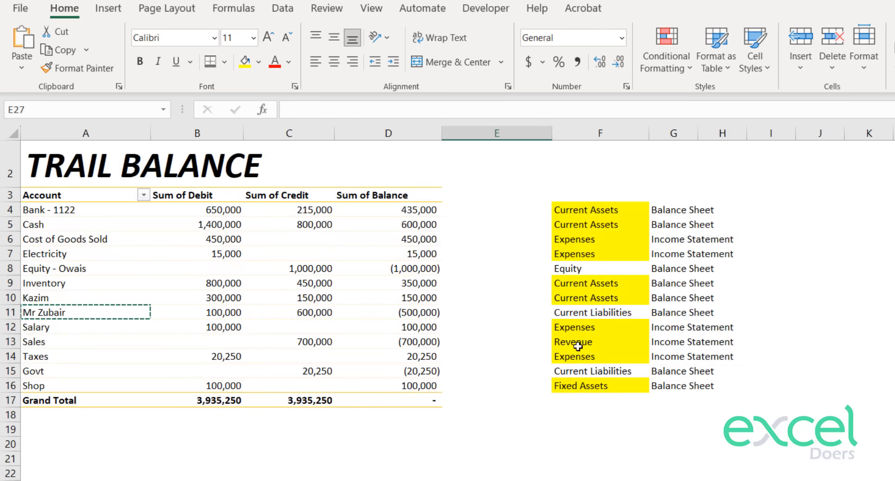
pyautogui.click(586, 312)
pyautogui.click(246, 63)
# Find the remaining Current Liabilities account on the Trail Balance sheet and enter "Govt" in G15 of the balance sheet.
pyautogui.press('Down')
pyautogui.press('Down')
pyautogui.press('Down')
pyautogui.press('Down')
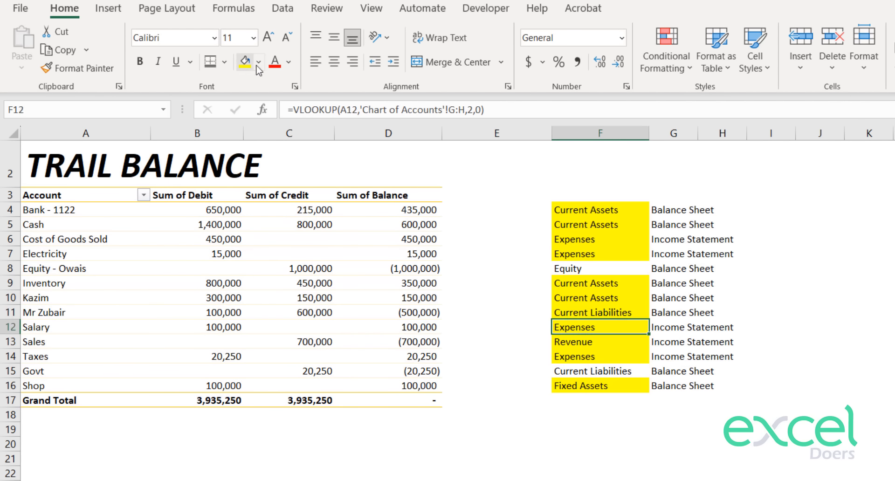
pyautogui.press('Left')
pyautogui.press('Left')
pyautogui.press('Left')
pyautogui.press('Left')
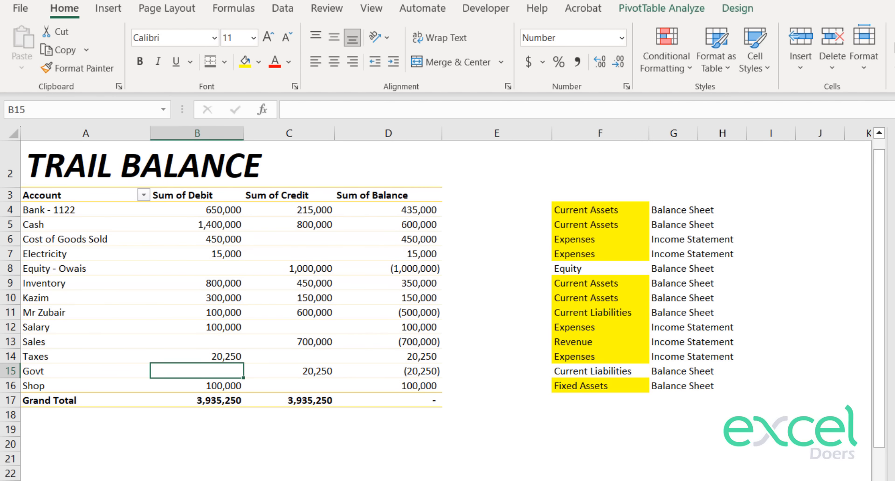
pyautogui.hotkey('ctrl', 'pagedown')
pyautogui.press('Down')
pyautogui.write('Govt')
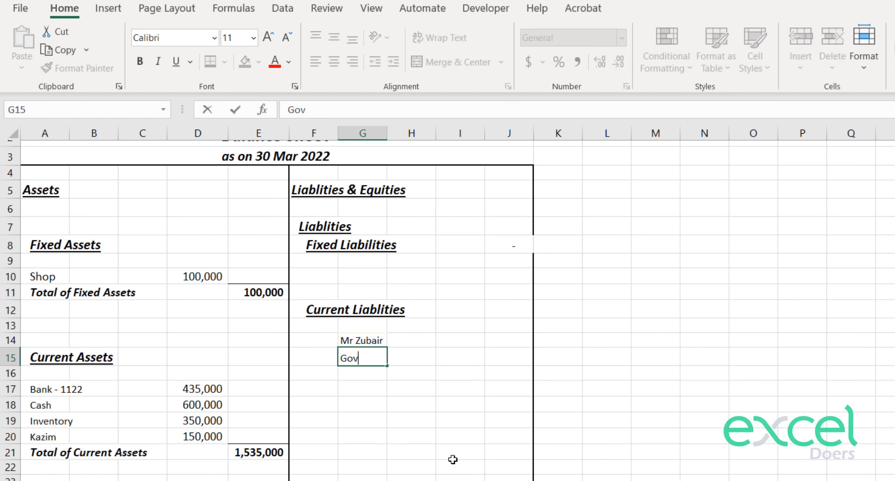
pyautogui.press('Return')
# Copy the Bank - 1122 lookup formula from D17 into I14 and change its lookup cell to G14.
pyautogui.click(186, 394)
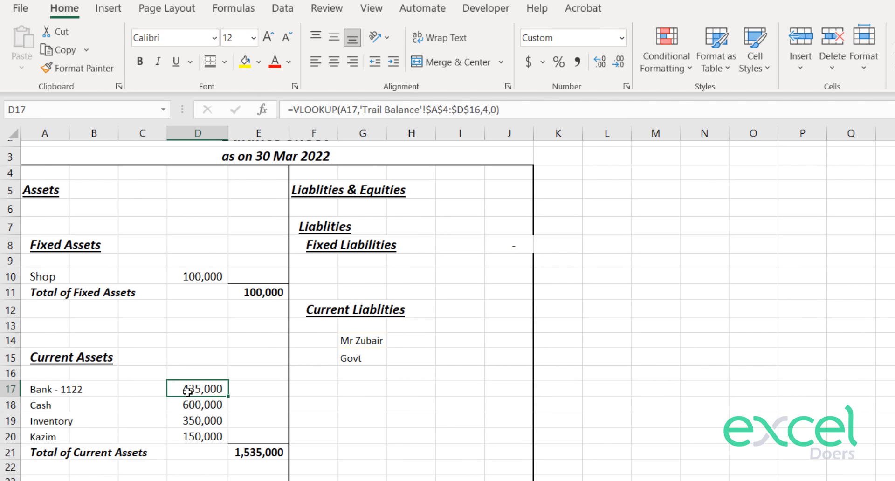
pyautogui.hotkey('ctrl', 'c')
pyautogui.click(473, 339)
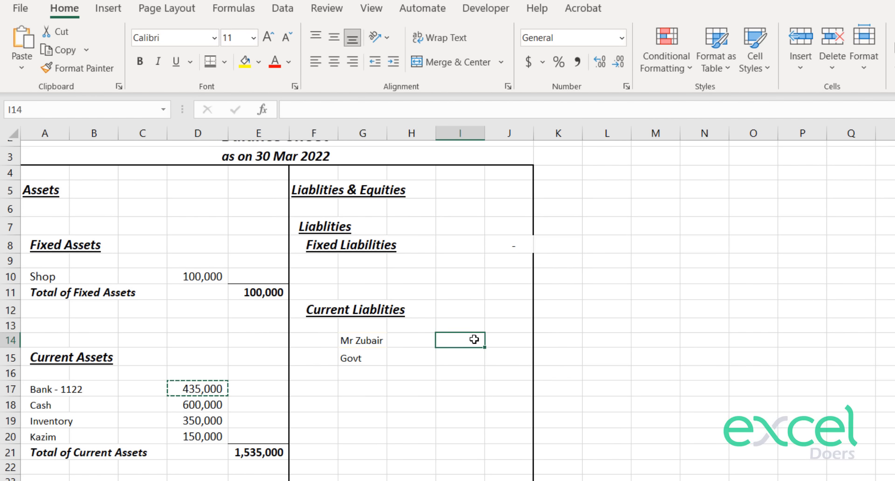
pyautogui.hotkey('ctrl', 'v')
pyautogui.press('Escape')
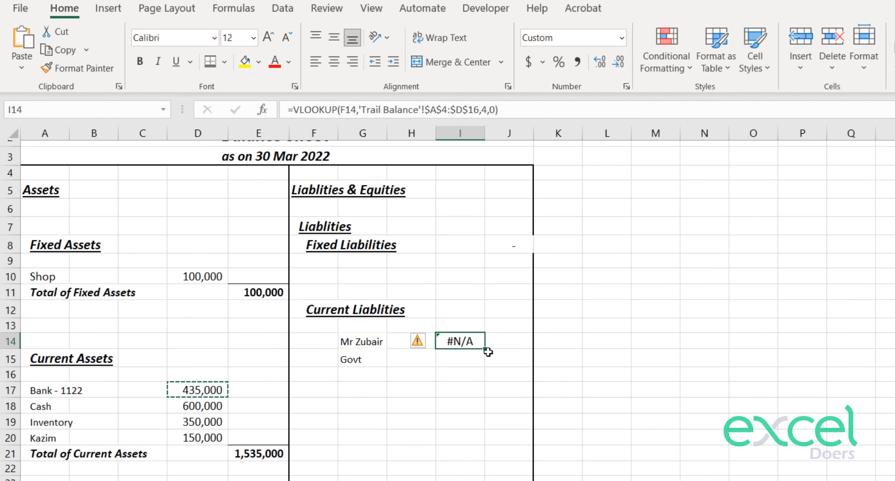
pyautogui.press('F2')
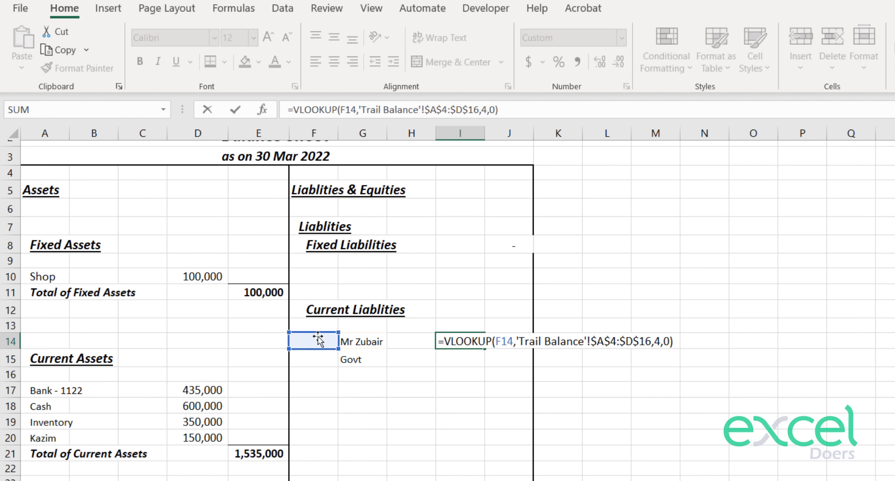
pyautogui.moveTo(327, 347); pyautogui.dragTo(357, 346)
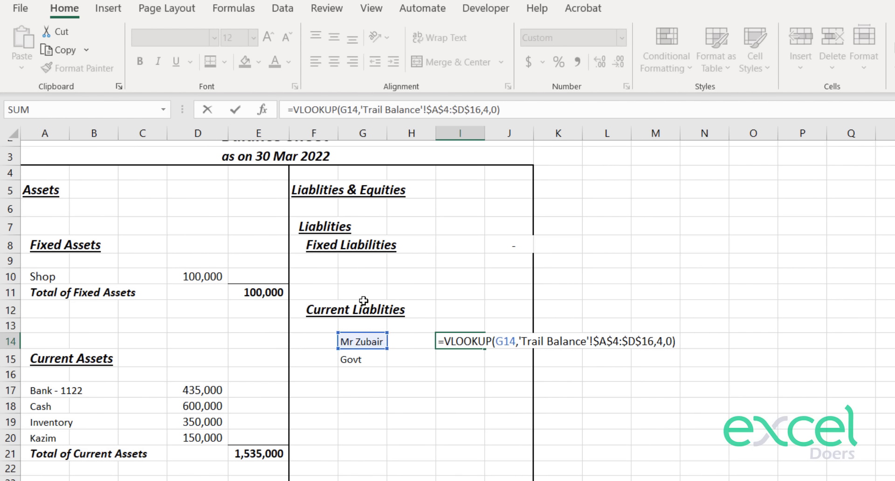
pyautogui.hotkey('ctrl', 'Return')
# Copy the lookup formula from I14 down to I15 for Govt.
pyautogui.hotkey('ctrl', 'c')
pyautogui.press('Down')
pyautogui.hotkey('ctrl', 'v')
pyautogui.press('Up')
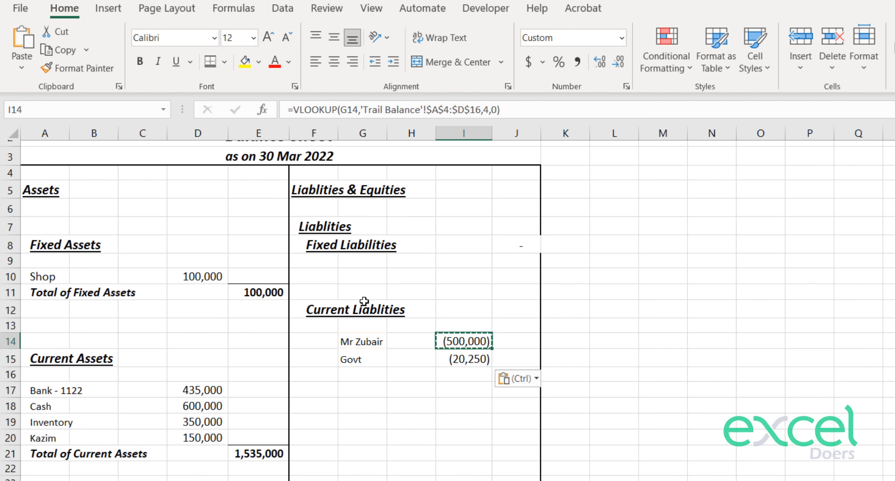
pyautogui.press('Escape')
# Multiply the lookup formula in I14 by -1 and copy the revised formula to I15.
pyautogui.press('F2')
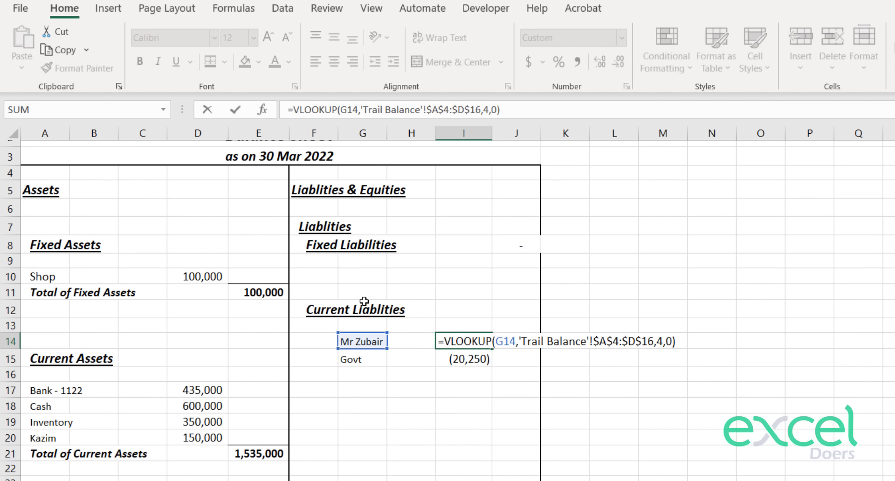
pyautogui.write('*-1')
pyautogui.press('Return')
pyautogui.press('Up')
pyautogui.hotkey('ctrl', 'c')
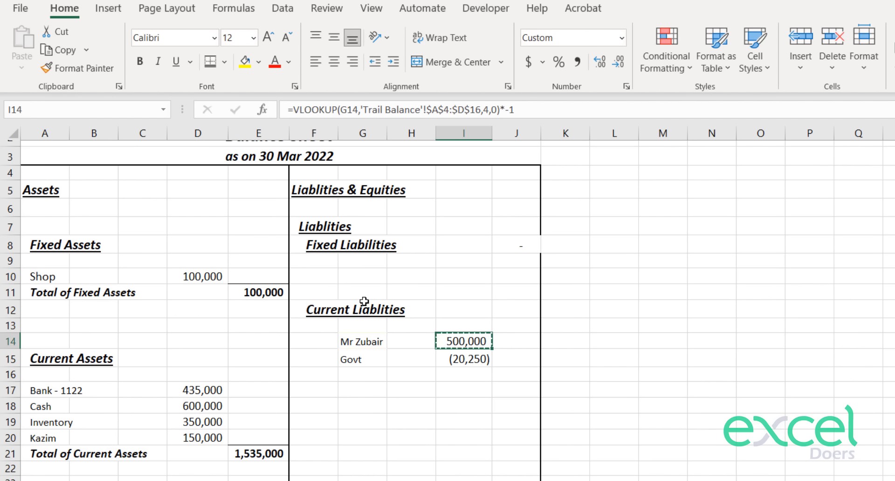
pyautogui.press('Down')
pyautogui.hotkey('ctrl', 'v')
pyautogui.press('Escape')
pyautogui.press('Down')
pyautogui.press('Down')
pyautogui.press('Up')
pyautogui.press('Up')
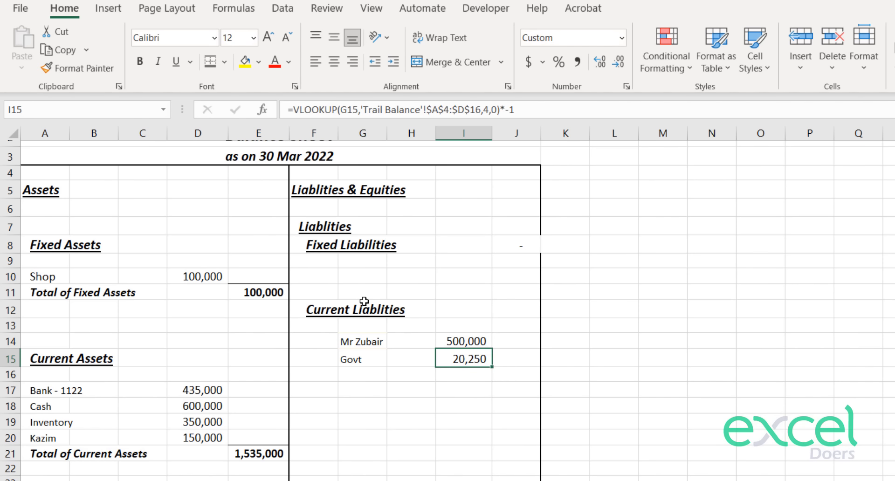
# Copy the Total of Current Assets row A21:E21 into F17:J17 below the Current Liablities entries.
pyautogui.press('Left')
pyautogui.press('Down')
pyautogui.press('Down')
pyautogui.press('Down')
pyautogui.press('Down')
pyautogui.press('Down')
pyautogui.press('Down')
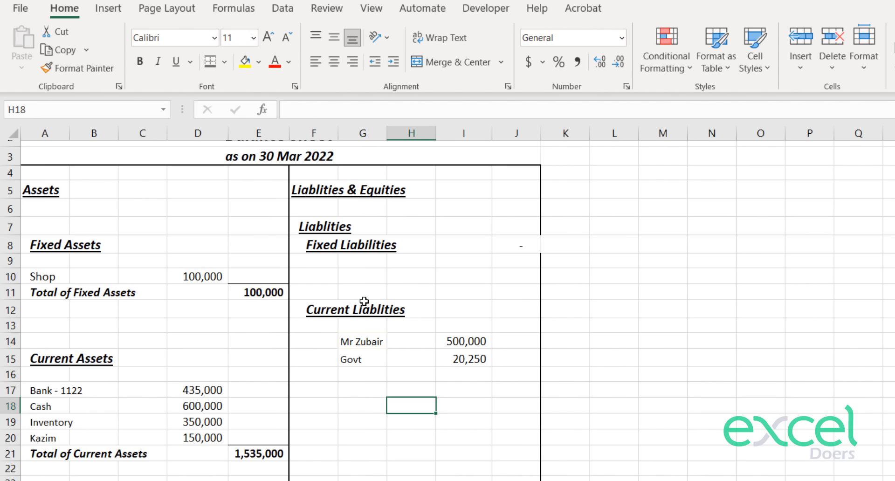
pyautogui.press('Left')
pyautogui.press('Left')
pyautogui.press('Left')
pyautogui.hotkey('shift', 'Left')
pyautogui.hotkey('shift', 'Left')
pyautogui.hotkey('shift', 'Left')
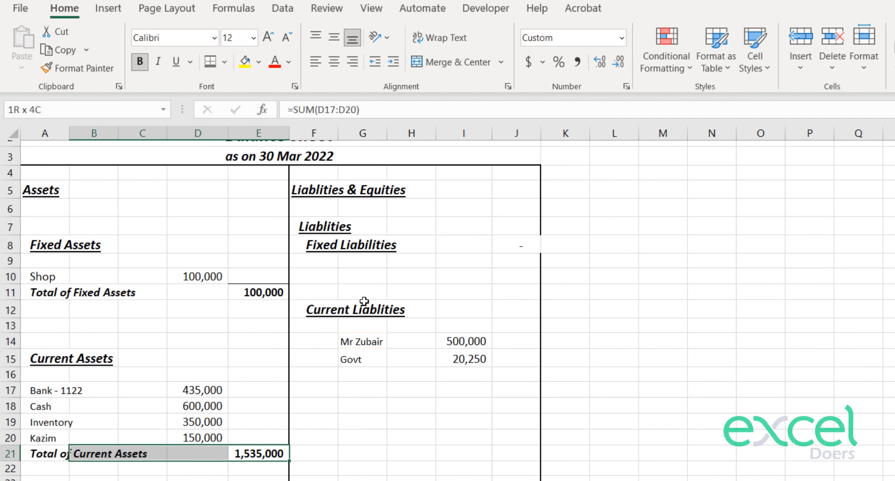
pyautogui.hotkey('shift', 'Left')
pyautogui.hotkey('ctrl', 'c')
pyautogui.press('Right')
pyautogui.press('Right')
pyautogui.press('Right')
pyautogui.press('Up')
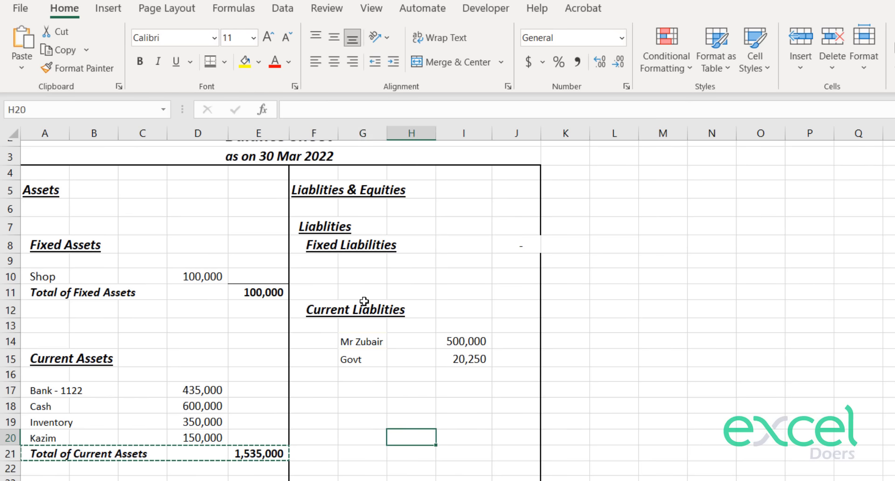
pyautogui.press('Left')
pyautogui.press('Up')
pyautogui.press('Up')
pyautogui.press('Up')
pyautogui.press('Up')
pyautogui.press('Down')
pyautogui.press('Left')
pyautogui.hotkey('ctrl', 'v')
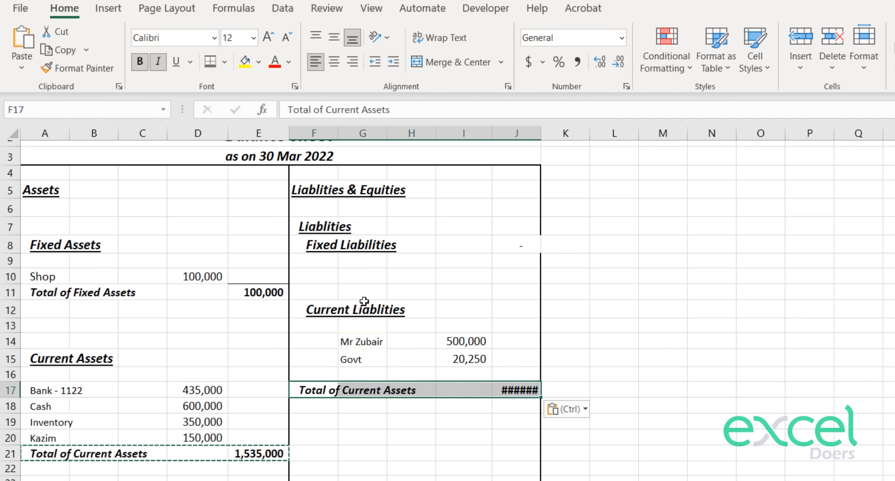
# Increase the indent of the copied total label in F17 by one level.
pyautogui.press('Down')
pyautogui.press('Down')
pyautogui.press('Up')
pyautogui.press('Up')
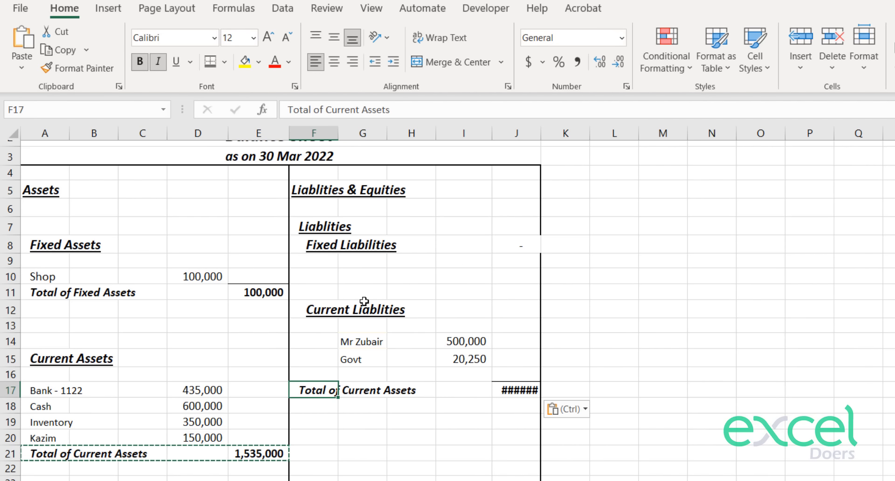
pyautogui.press('Right')
pyautogui.press('Right')
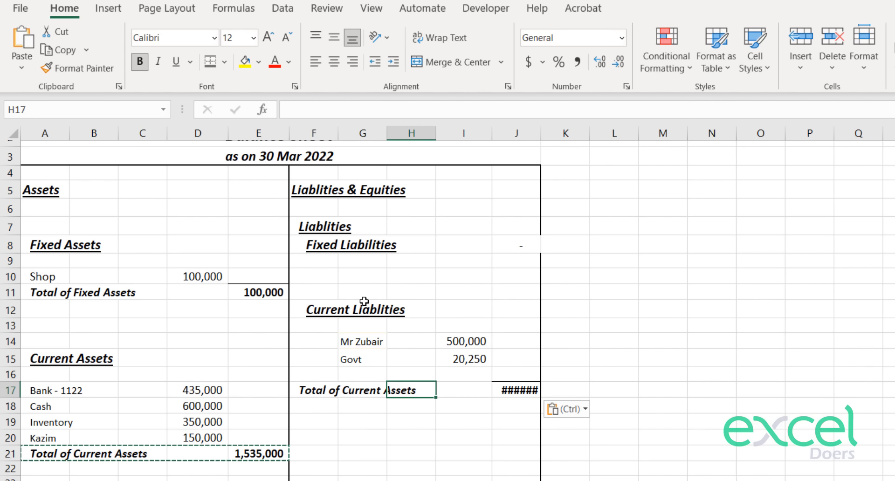
pyautogui.press('Left')
pyautogui.press('Left')
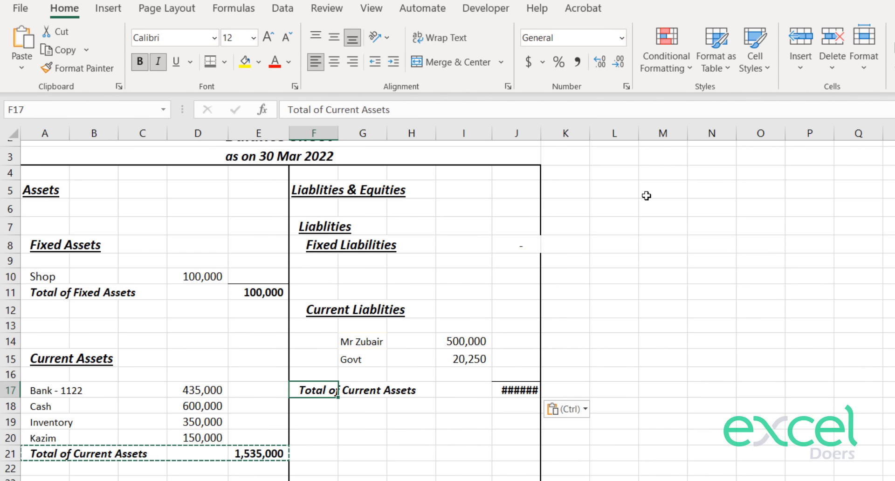
pyautogui.click(393, 61)
# Replace the total in J17 with a SUM of I14:I16.
pyautogui.press('Right')
pyautogui.press('Right')
pyautogui.press('Right')
pyautogui.press('Right')
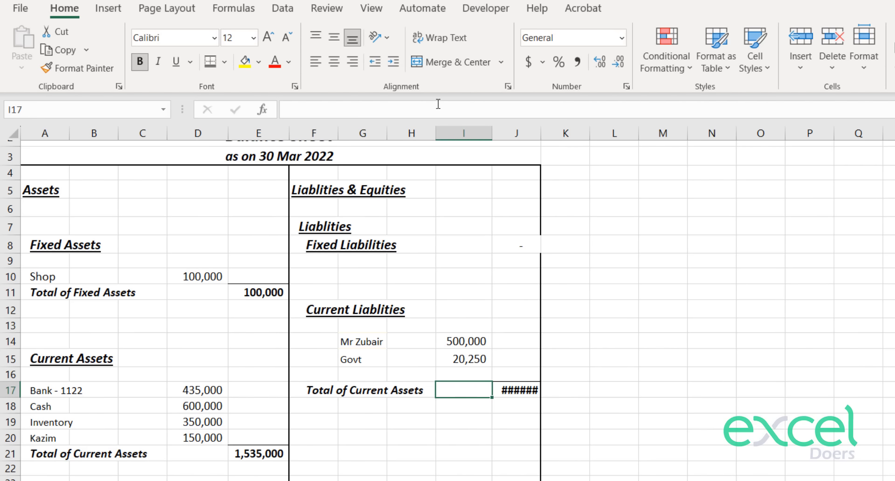
pyautogui.write('=su')
pyautogui.press('Tab')
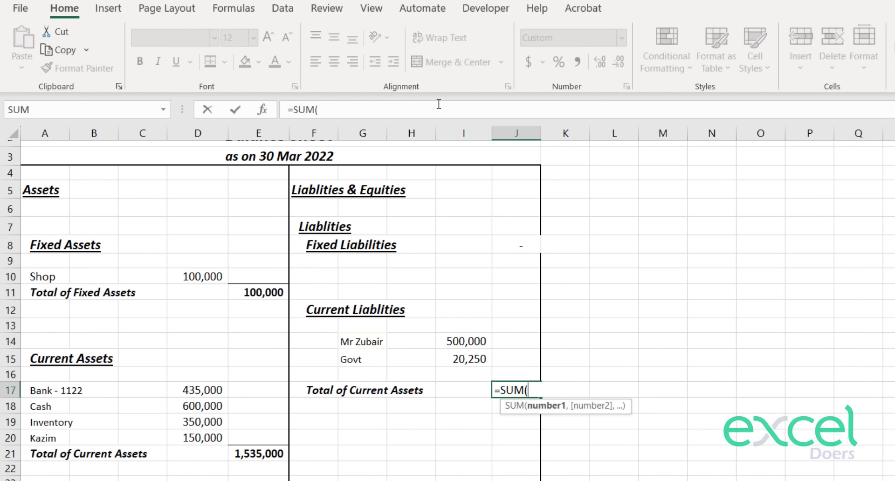
pyautogui.press('Up')
pyautogui.press('Left')
pyautogui.hotkey('shift', 'Up')
pyautogui.hotkey('shift', 'Up')
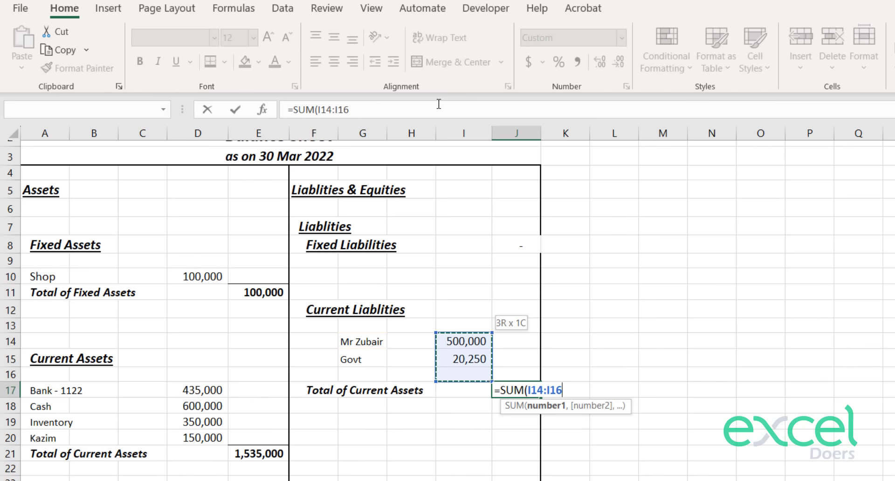
pyautogui.press('Return')
# Delete row 16 and undo the deletion.
pyautogui.press('Up')
pyautogui.press('Up')
pyautogui.hotkey('shift', 'space')
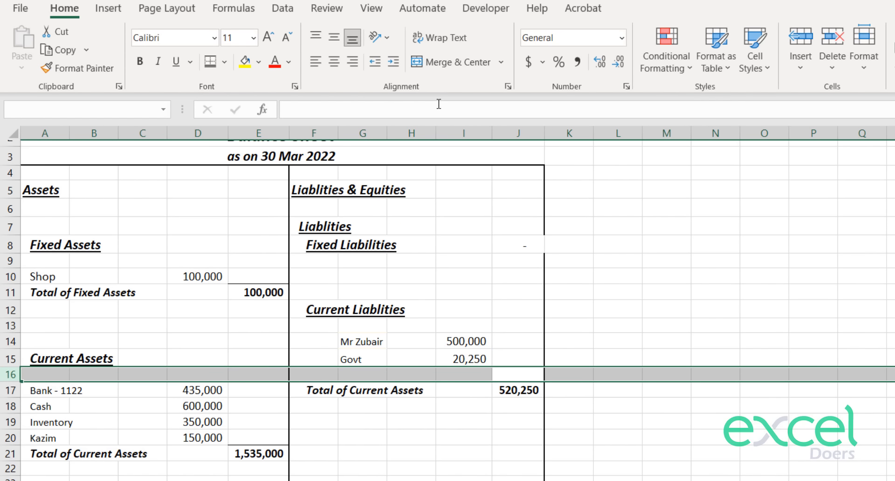
pyautogui.hotkey('ctrl', '-')
pyautogui.hotkey('ctrl', 'z')
pyautogui.press('Down')
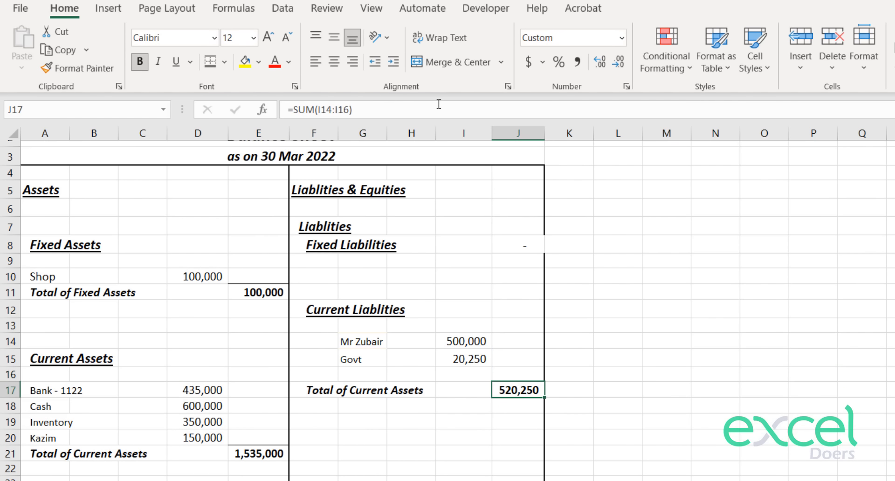
# Delete the blank row 16 above the total and the blank row 13 under the Current Liablities heading.
pyautogui.press('Up')
pyautogui.press('F2')
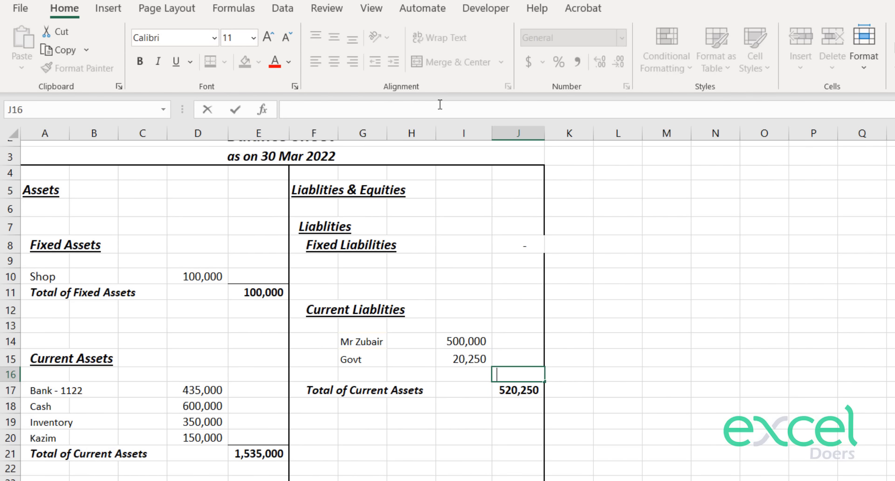
pyautogui.press('Escape')
pyautogui.hotkey('shift', 'space')
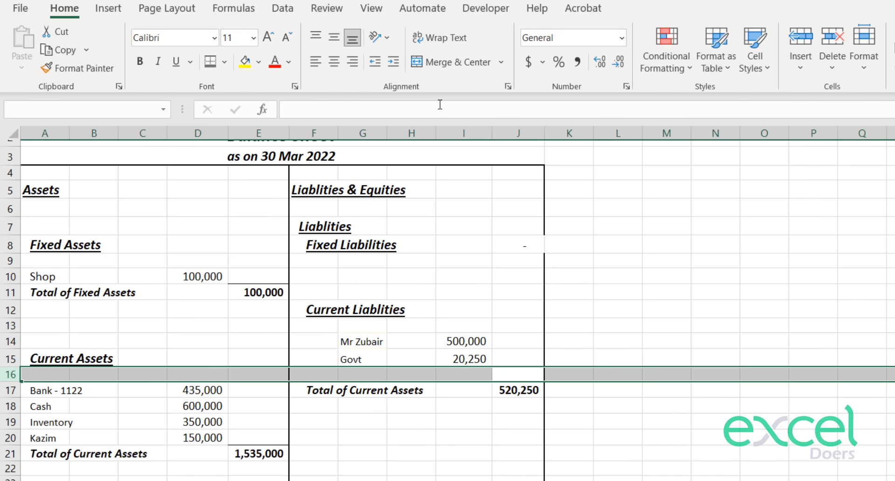
pyautogui.hotkey('ctrl', '-')
pyautogui.press('Up')
pyautogui.press('Up')
pyautogui.press('Up')
pyautogui.hotkey('shift', 'space')
pyautogui.hotkey('ctrl', '-')
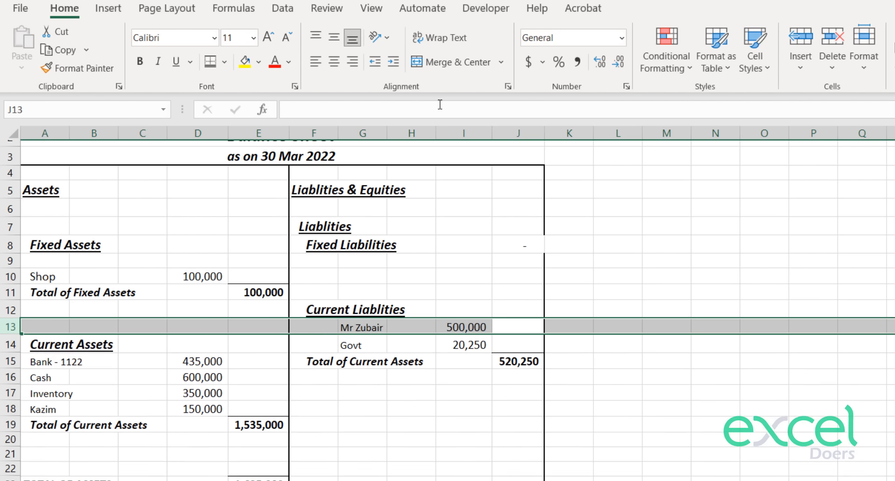
# Paste the blank cell J9 over the Fixed Liabilities amount in J8 and enter 0 there.
pyautogui.press('Down')
pyautogui.press('Down')
pyautogui.press('Up')
pyautogui.press('Up')
pyautogui.press('Up')
pyautogui.press('Up')
pyautogui.press('Up')
pyautogui.press('Up')
pyautogui.hotkey('ctrl', 'c')
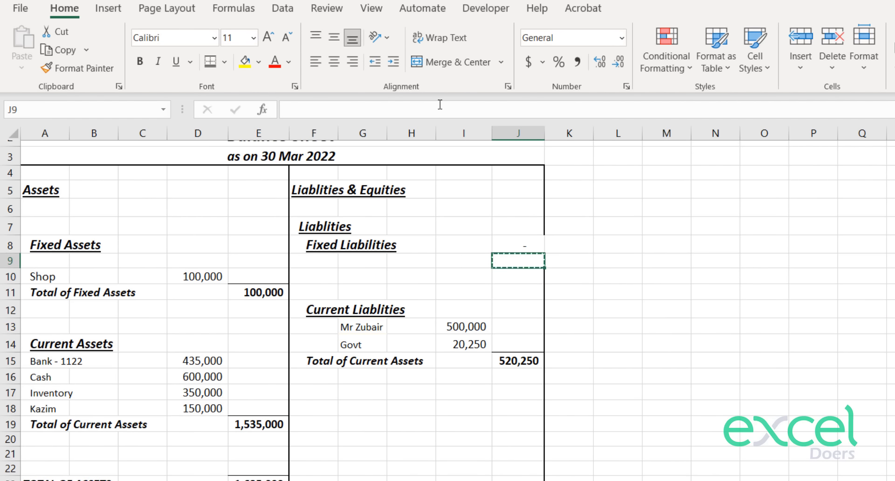
pyautogui.press('Up')
pyautogui.hotkey('ctrl', 'v')
pyautogui.write('0')
pyautogui.press('Return')
pyautogui.press('Down')
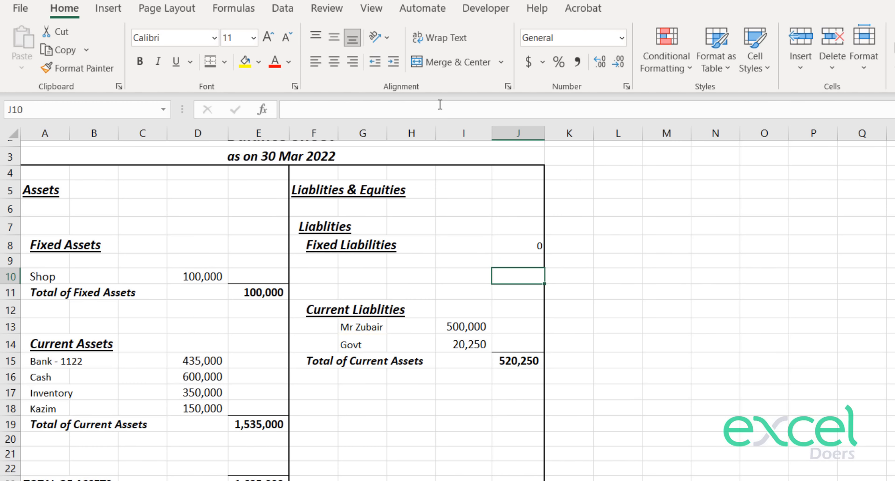
# Copy the formatting of the current liabilities total in J15 onto the Fixed Liabilities amount in J8.
pyautogui.press('Down')
pyautogui.press('Down')
pyautogui.press('Down')
pyautogui.press('Down')
pyautogui.press('Down')
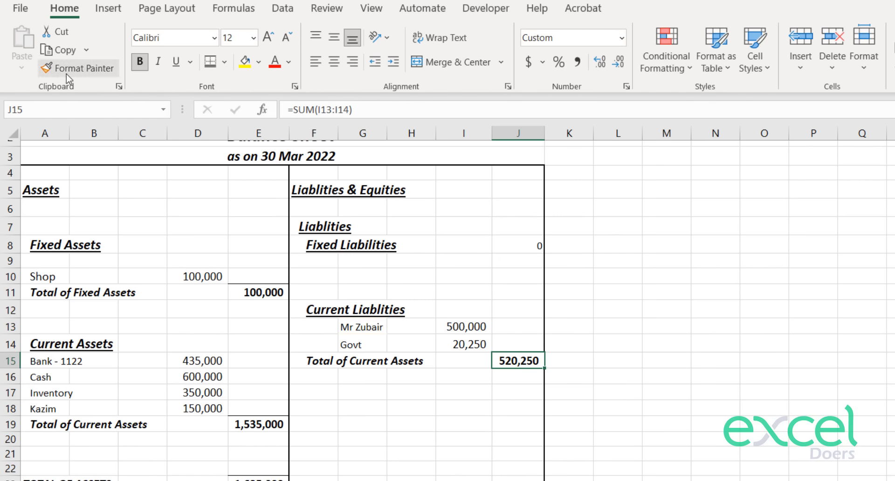
pyautogui.click(69, 70)
pyautogui.click(522, 244)
# Change the label in F15 to Total of Current Liablities.
pyautogui.press('Down')
pyautogui.press('Down')
pyautogui.press('Down')
pyautogui.press('Down')
pyautogui.press('Down')
pyautogui.press('Down')
pyautogui.press('Down')
pyautogui.press('Down')
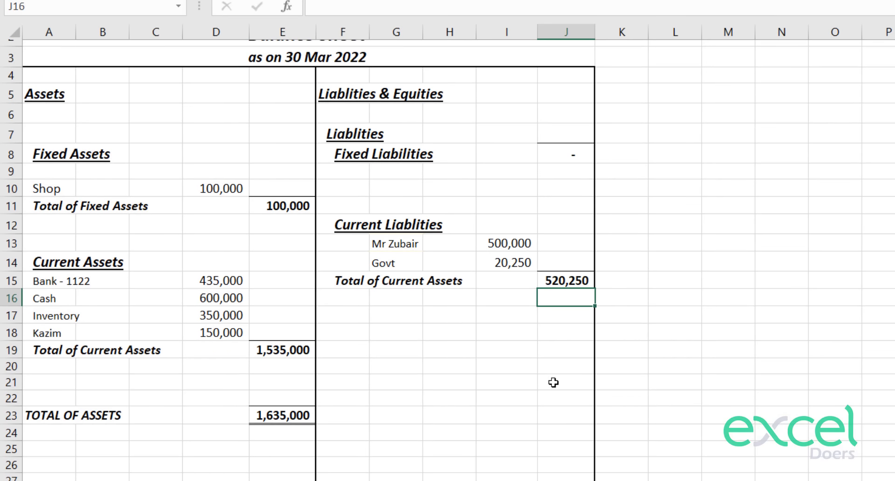
pyautogui.press('Down')
pyautogui.press('Down')
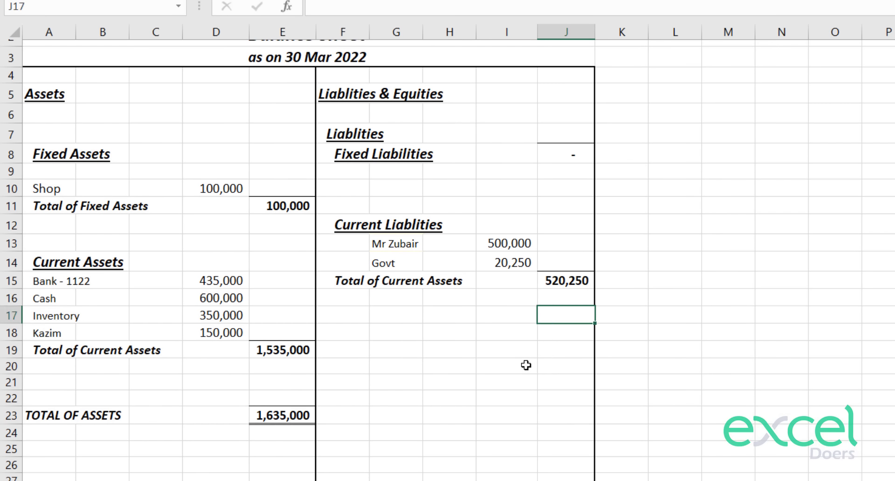
pyautogui.press('Left')
pyautogui.press('Left')
pyautogui.press('Left')
pyautogui.press('Up')
pyautogui.press('Left')
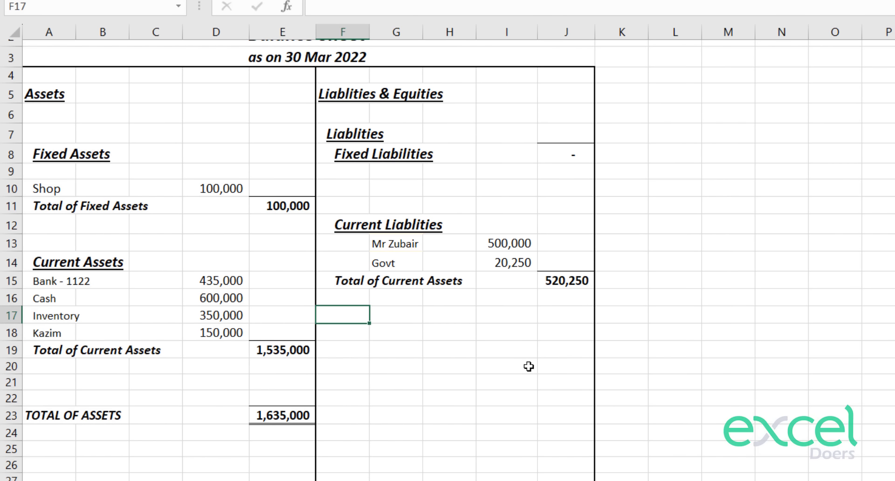
pyautogui.press('Up')
pyautogui.press('Up')
pyautogui.press('Down')
pyautogui.press('Up')
pyautogui.press('F2')
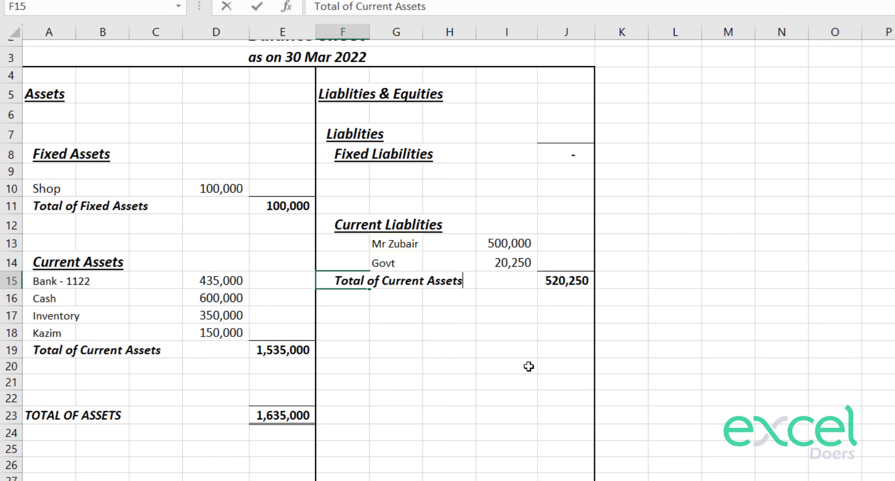
pyautogui.hotkey('shift', 'Left')
pyautogui.hotkey('shift', 'Left')
pyautogui.hotkey('shift', 'Left')
pyautogui.hotkey('shift', 'Left')
pyautogui.hotkey('shift', 'Left')
pyautogui.hotkey('shift', 'Left')
pyautogui.write('Liab')
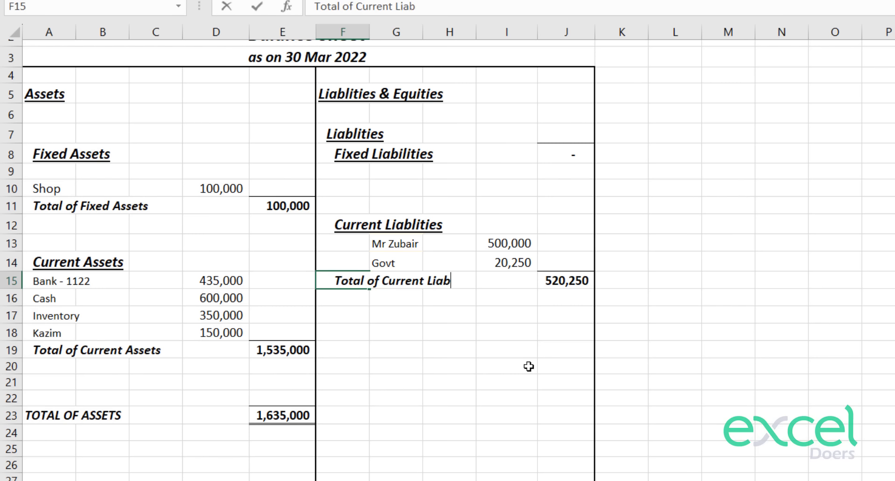
pyautogui.write('lities')
pyautogui.press('Return')
# Copy the Total of Current Liablities label from F15 into F17.
pyautogui.press('Up')
pyautogui.hotkey('ctrl', 'Down')
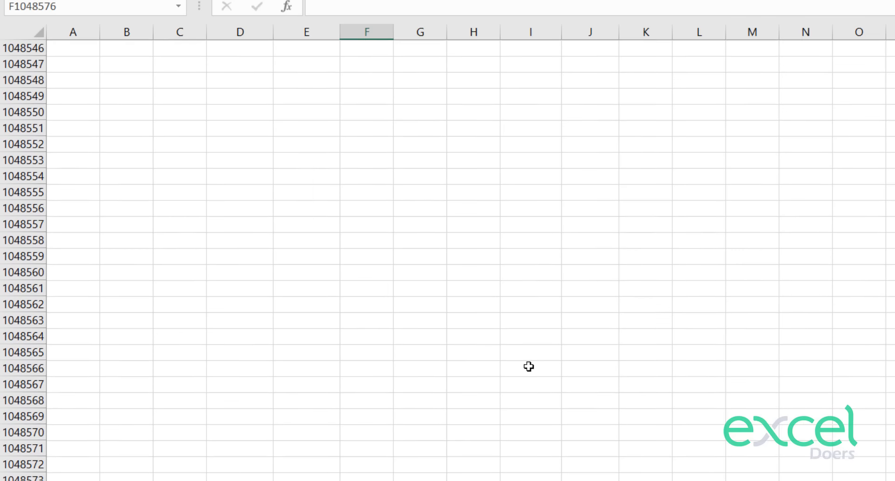
pyautogui.hotkey('ctrl', 'Up')
pyautogui.hotkey('ctrl', 'c')
pyautogui.press('Up')
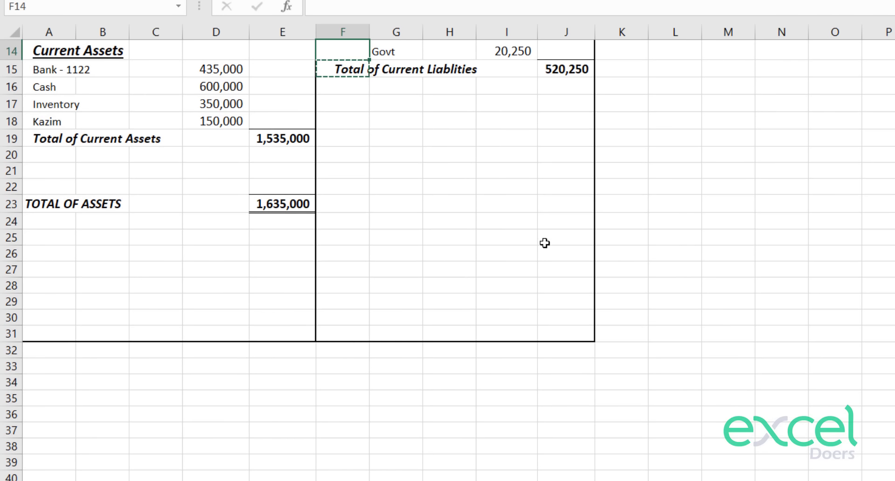
pyautogui.scroll(4, 544, 243)
pyautogui.press('Down')
pyautogui.press('Down')
pyautogui.press('Down')
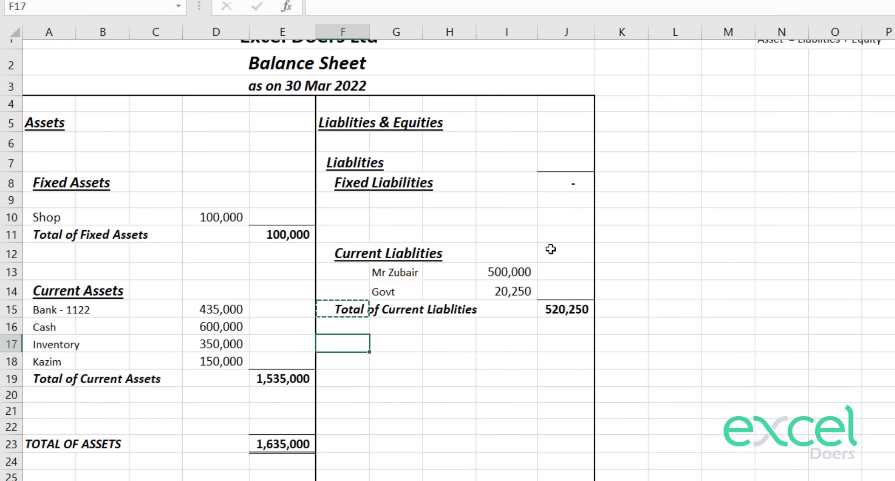
pyautogui.hotkey('ctrl', 'v')
# Rename the label in F17 as Total of Liablities and decrease its indent by one level.
pyautogui.write('TOTAL')
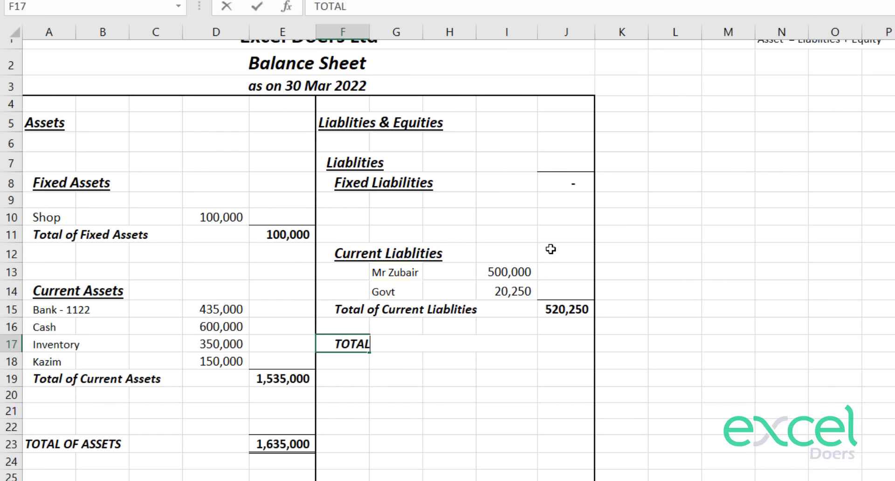
pyautogui.press('BackSpace')
pyautogui.press('BackSpace')
pyautogui.press('BackSpace')
pyautogui.press('BackSpace')
pyautogui.write('otal of')
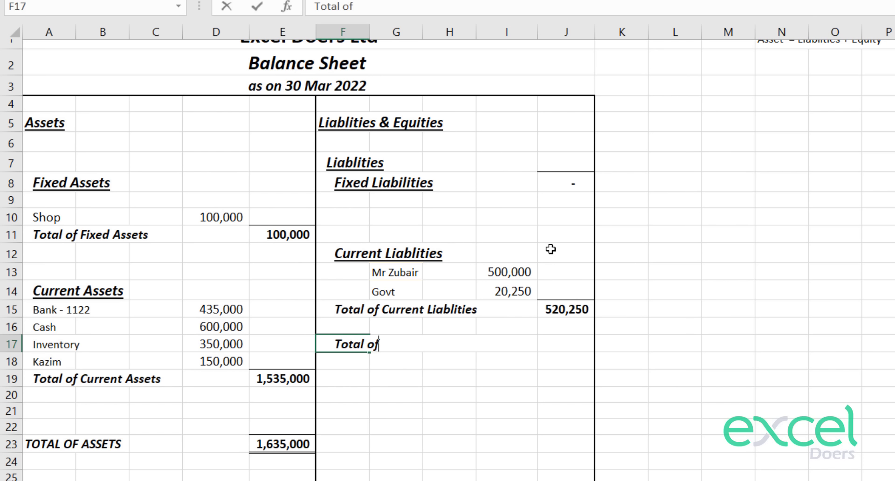
pyautogui.write(' Liablities')
pyautogui.press('Return')
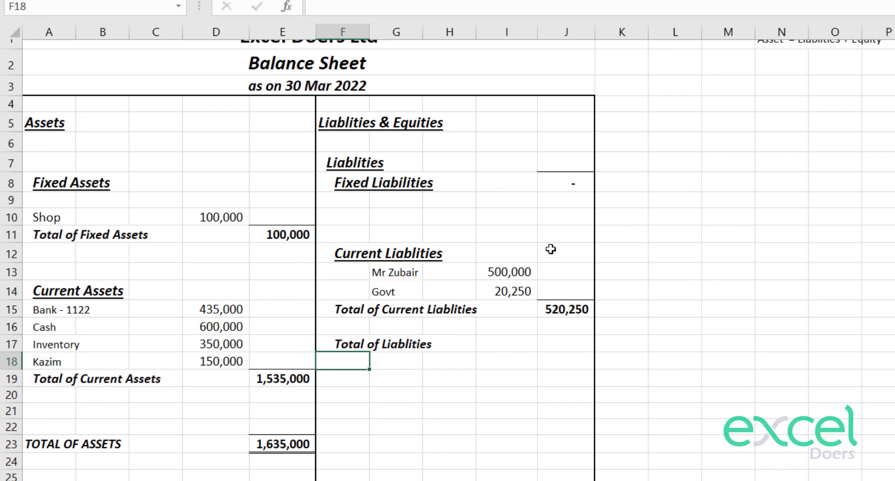
pyautogui.press('Up')
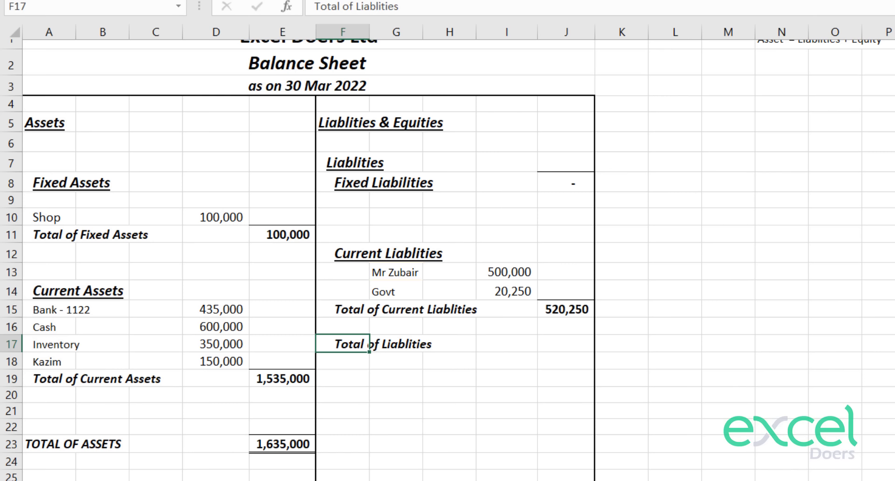
pyautogui.hotkey('alt', 'h')
pyautogui.press('5')
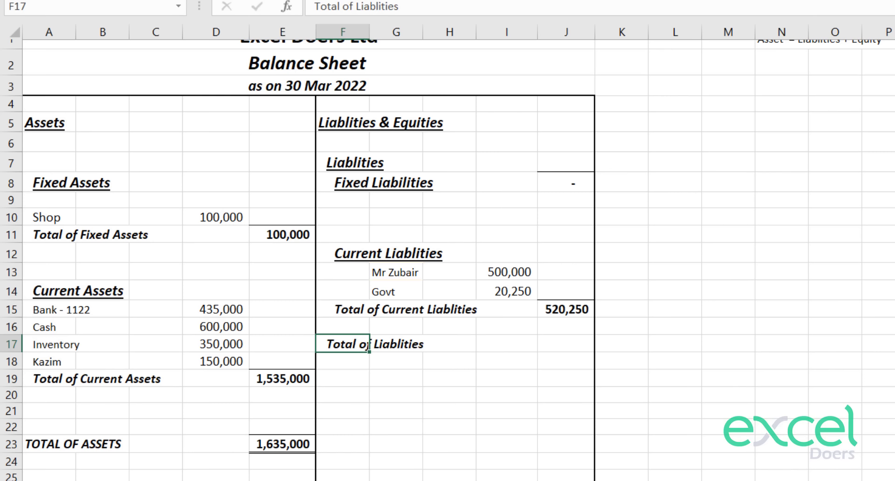
# Enter the formula =J15+J8 in J17 to total the liabilities.
pyautogui.press('Down')
pyautogui.press('Down')
pyautogui.press('Up')
pyautogui.press('Up')
pyautogui.press('Right')
pyautogui.press('Right')
pyautogui.press('Right')
pyautogui.press('Right')
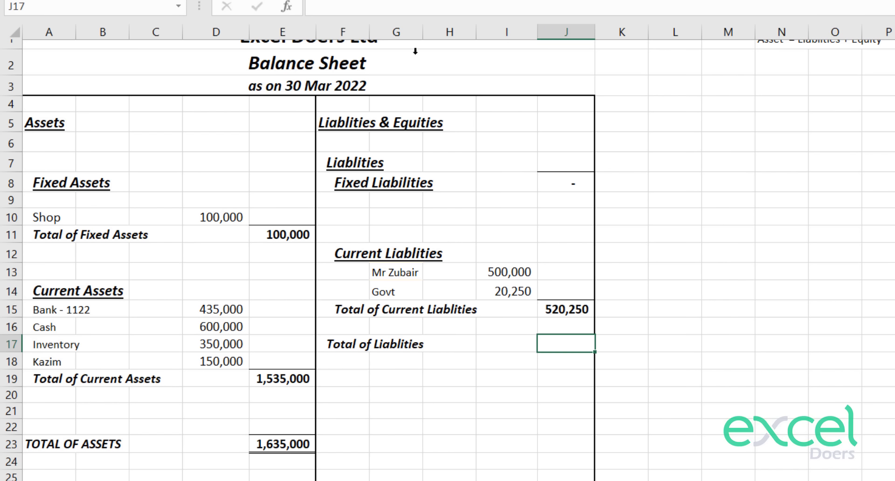
pyautogui.write('=')
pyautogui.click(552, 309)
pyautogui.write('+')
pyautogui.click(559, 182)
pyautogui.press('Return')
pyautogui.press('Up')
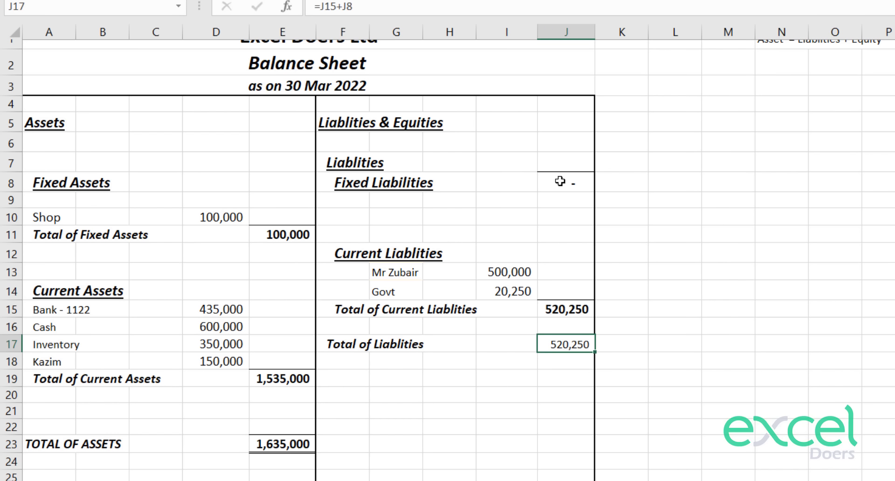
# Copy the formatting of the current liabilities total in J15 onto the liabilities total in J17.
pyautogui.press('Up')
pyautogui.press('Up')
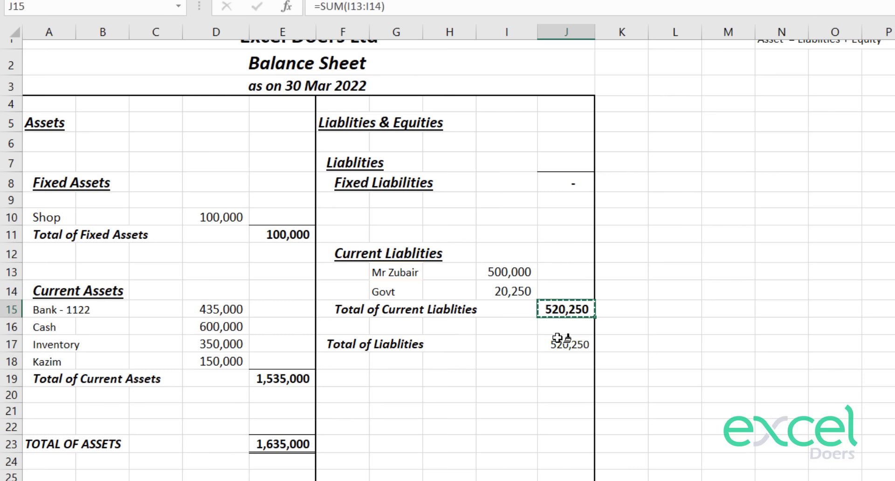
pyautogui.click(562, 340)
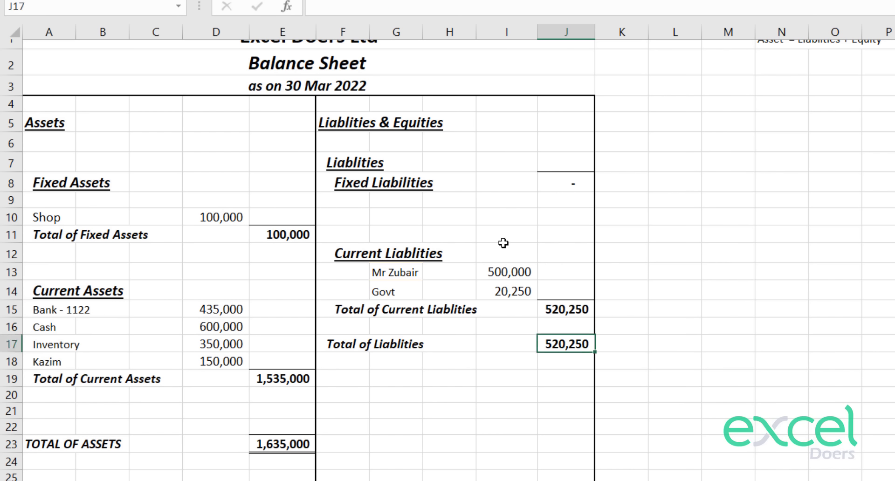
# Copy the Current Liablities heading from F12 into F20.
pyautogui.press('Up')
pyautogui.press('Up')
pyautogui.press('Up')
pyautogui.press('Down')
pyautogui.press('Down')
pyautogui.press('Down')
pyautogui.press('Down')
pyautogui.press('Down')
pyautogui.press('Left')
pyautogui.press('Left')
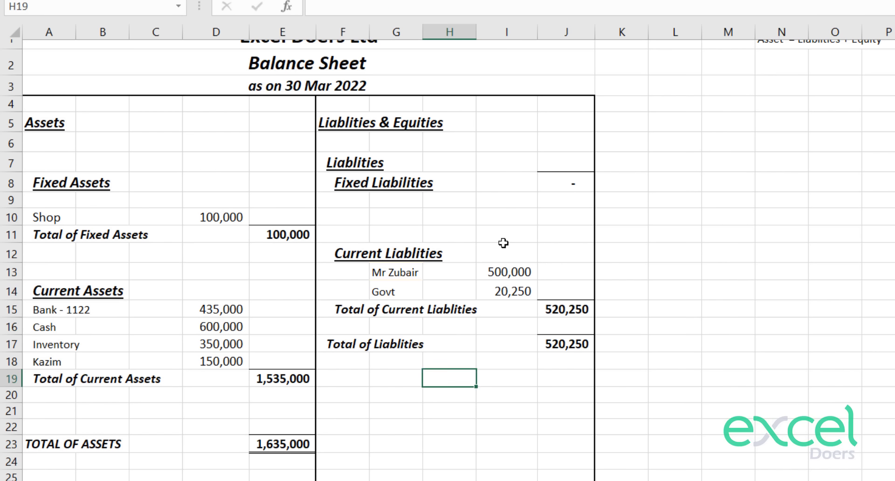
pyautogui.press('Up')
pyautogui.press('Left')
pyautogui.press('Up')
pyautogui.press('Up')
pyautogui.press('Up')
pyautogui.press('Up')
pyautogui.press('Up')
pyautogui.press('Left')
pyautogui.press('Up')
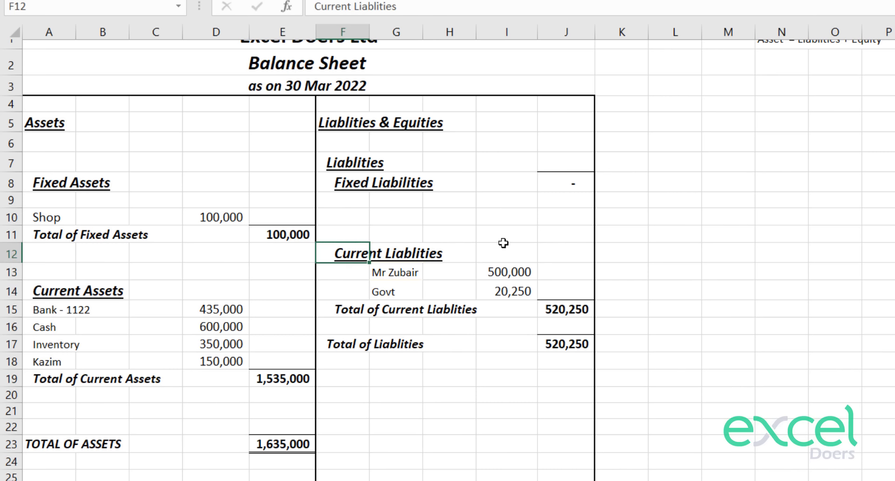
pyautogui.hotkey('ctrl', 'c')
pyautogui.press('Down')
pyautogui.press('Down')
pyautogui.press('Down')
pyautogui.press('Down')
pyautogui.press('Down')
pyautogui.press('Down')
pyautogui.press('Down')
pyautogui.press('Down')
pyautogui.hotkey('ctrl', 'v')
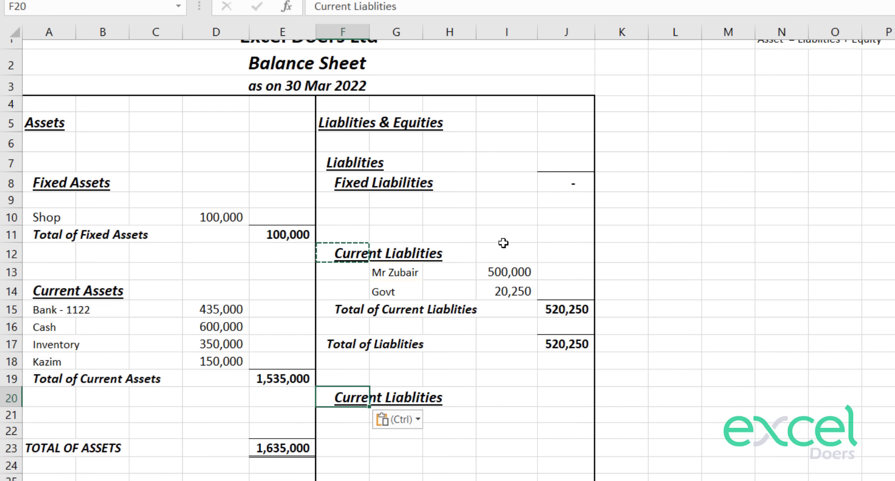
# Decrease the indent of the heading in F20 by one level and change its text to Equity.
pyautogui.hotkey('alt', 'h')
pyautogui.write('5')
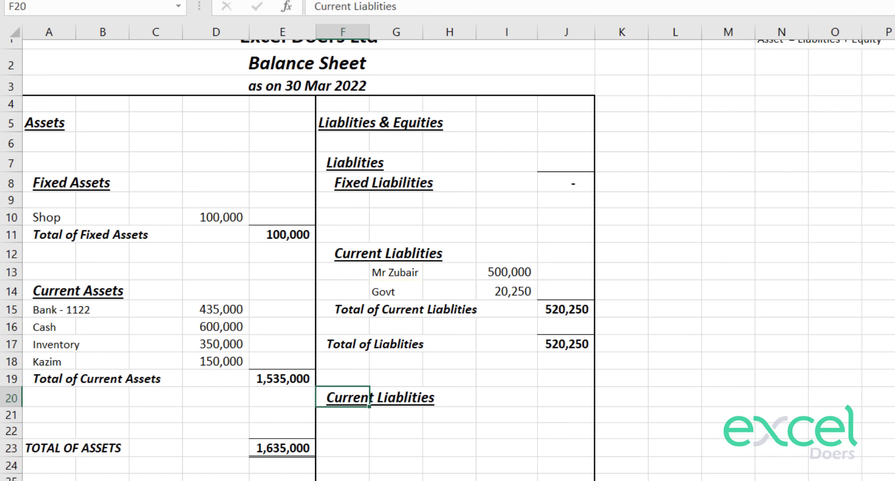
pyautogui.write('Equity')
pyautogui.press('Return')
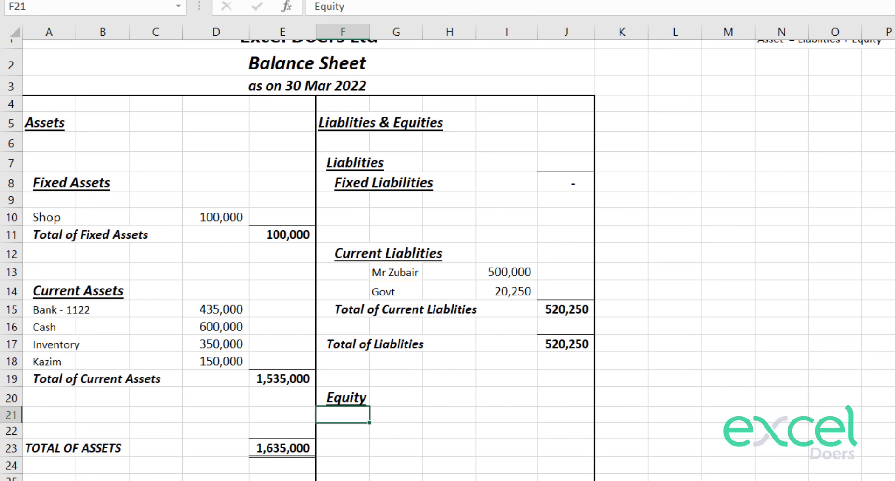
# Insert blank rows at row 22 to make space between the Equity heading and TOTAL OF ASSETS.
pyautogui.press('Up')
pyautogui.press('Down')
pyautogui.hotkey('shift', 'space')
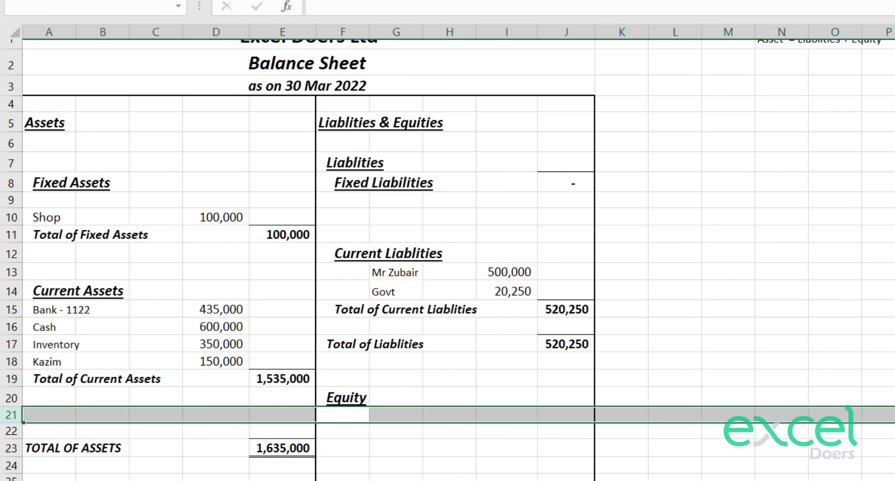
pyautogui.press('Down')
pyautogui.press('Down')
pyautogui.press('Up')
pyautogui.hotkey('shift', 'space')
pyautogui.hotkey('ctrl', 'shift', '+')
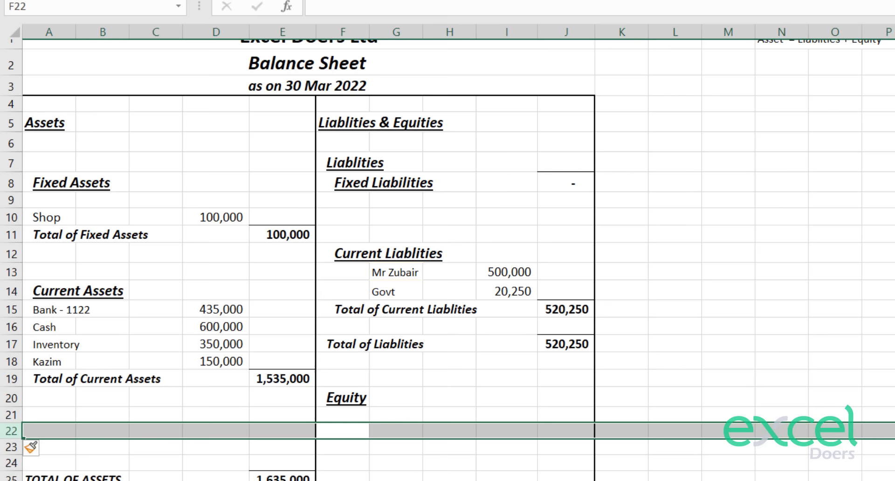
pyautogui.hotkey('ctrl', 'shift', '+')
pyautogui.press('Down')
pyautogui.press('Up')
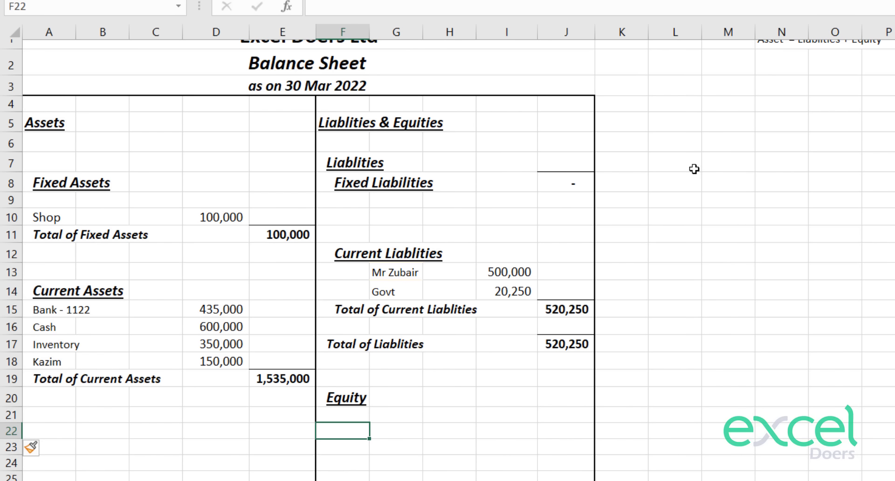
# On the Trail Balance sheet, fill Govt's Current Liabilities classification in F15 yellow and select the Equity classification in F8.
pyautogui.press('Right')
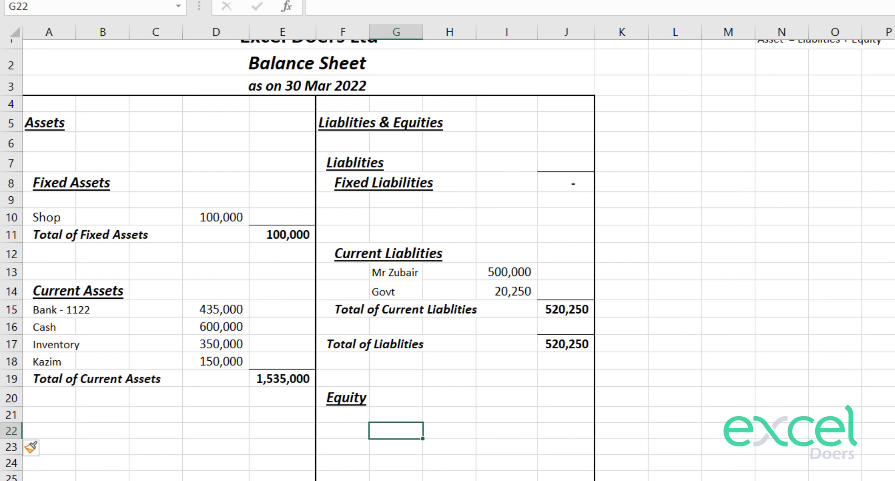
pyautogui.hotkey('ctrl', 'pageup')
pyautogui.hotkey('ctrl', 'pageup')
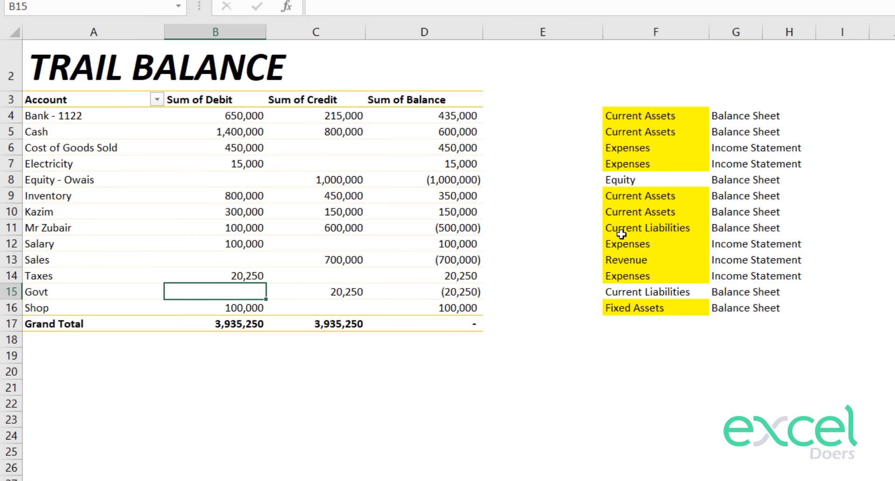
pyautogui.click(624, 295)
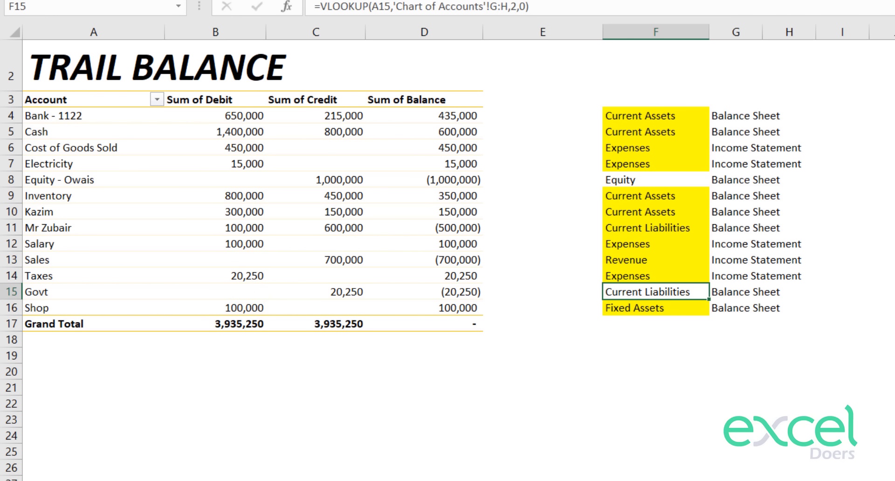
pyautogui.click(625, 185)
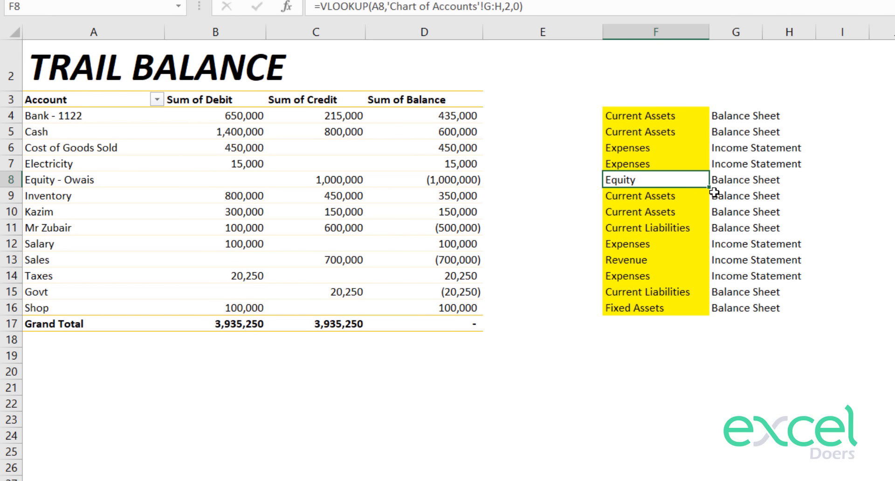
# Copy the equity account name from A8 of the Trail Balance sheet into G22 of the Balance Sheet as values only.
pyautogui.press('Left')
pyautogui.press('Left')
pyautogui.press('Left')
pyautogui.press('Left')
pyautogui.press('Left')
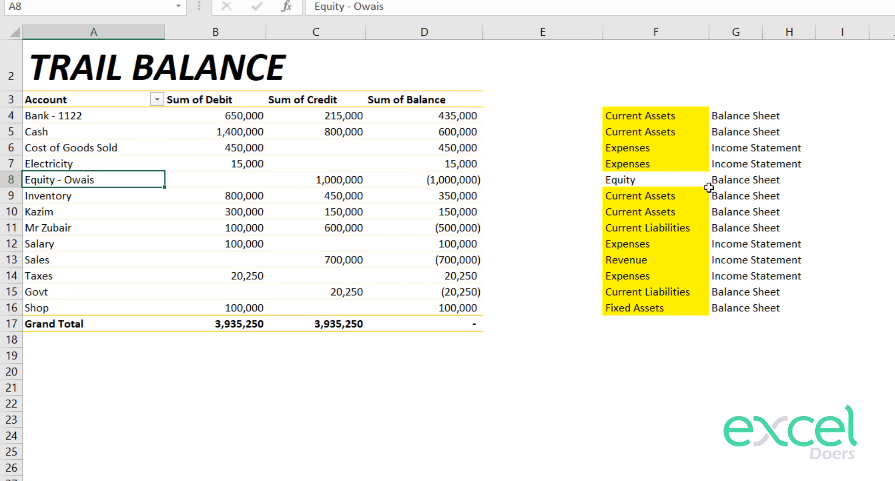
pyautogui.hotkey('ctrl', 'c')
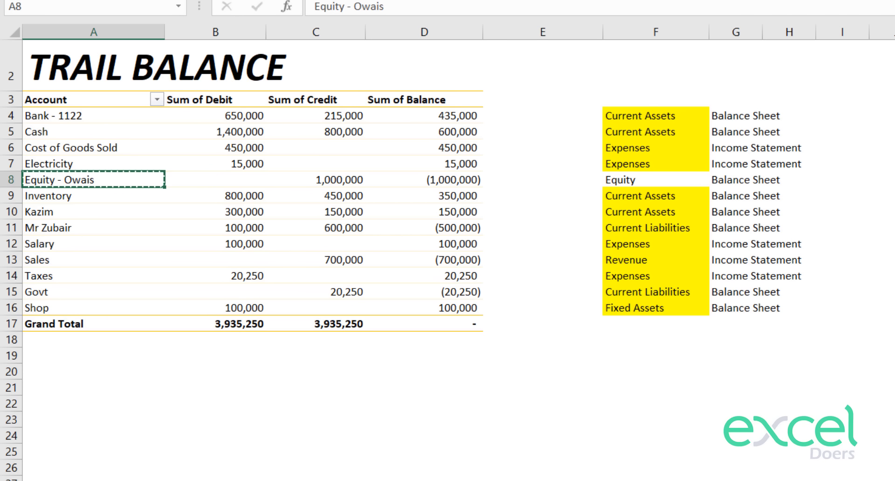
pyautogui.click(480, 480)
pyautogui.rightClick(380, 433)
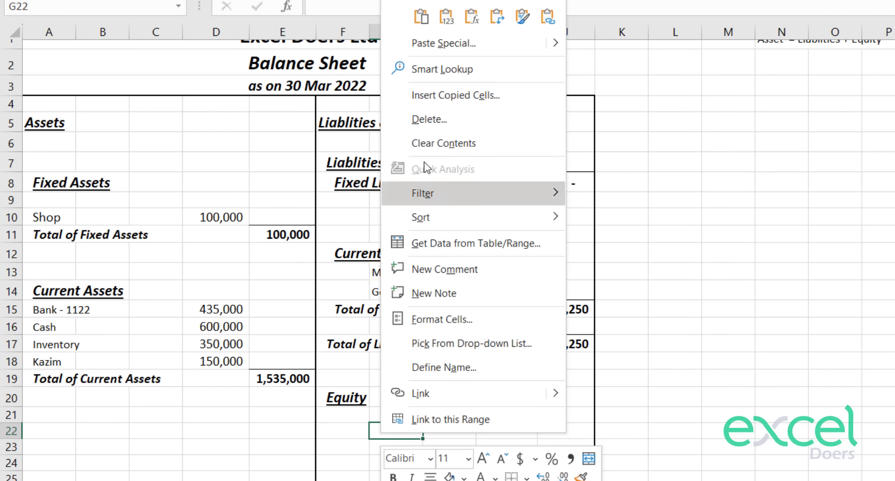
pyautogui.click(449, 17)
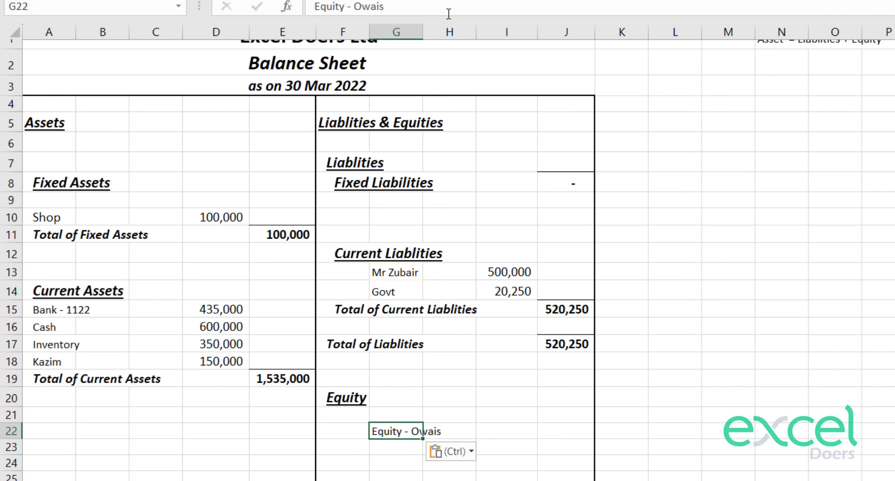
pyautogui.press('Down')
# Copy Govt's balance lookup formula from I14 into I22 and widen column I enough to display the equity amount.
pyautogui.click(491, 293)
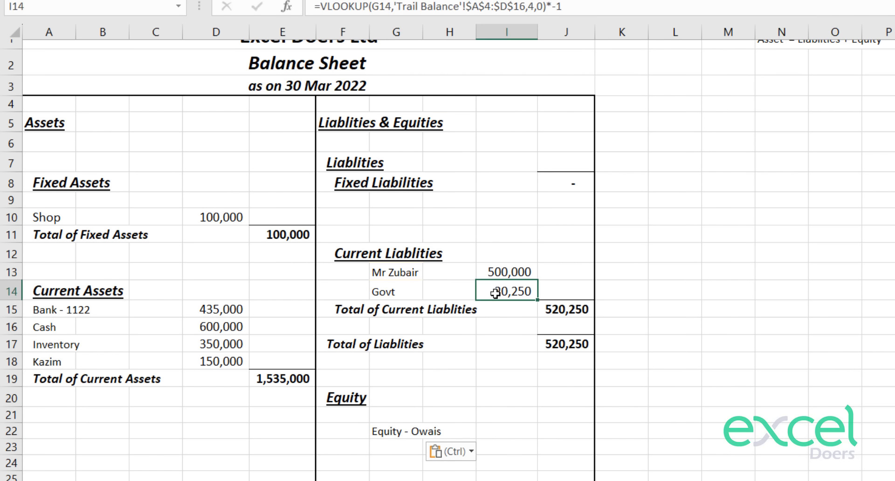
pyautogui.hotkey('ctrl', 'c')
pyautogui.press('Down')
pyautogui.press('Down')
pyautogui.press('Down')
pyautogui.press('Down')
pyautogui.press('Down')
pyautogui.press('Down')
pyautogui.press('Down')
pyautogui.press('Down')
pyautogui.hotkey('ctrl', 'v')
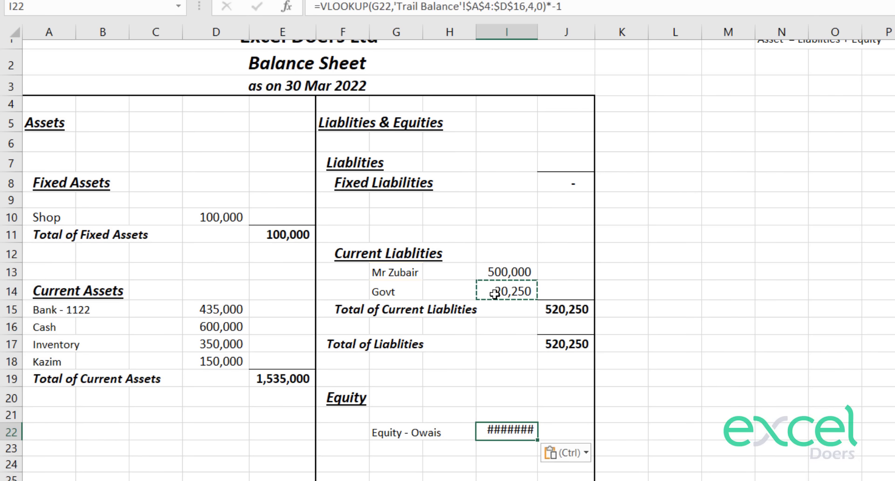
pyautogui.press('F2')
pyautogui.press('Escape')
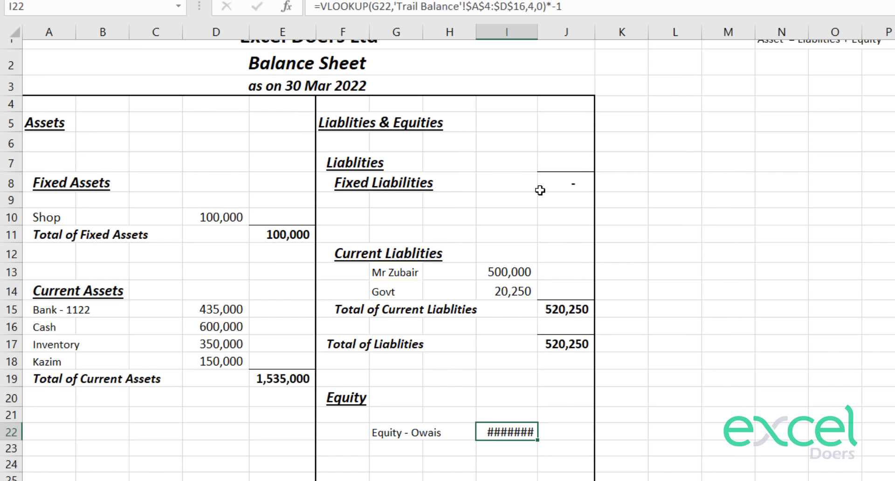
pyautogui.moveTo(539, 31); pyautogui.dragTo(546, 32)
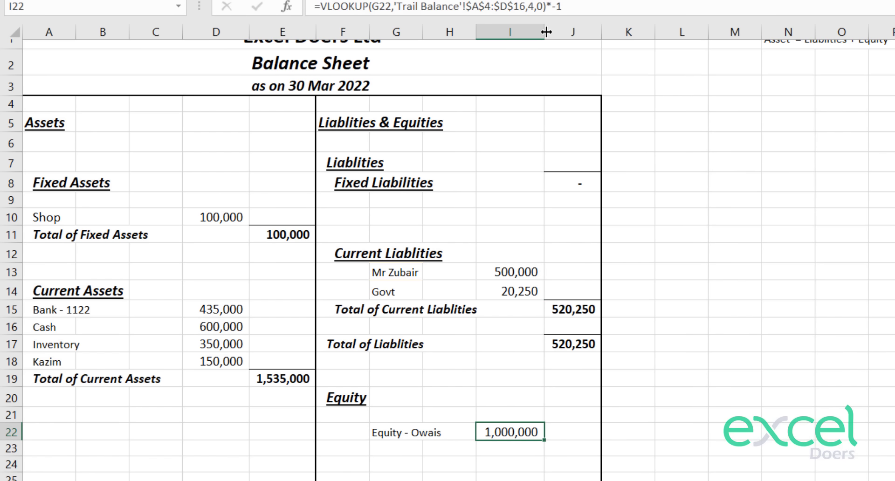
pyautogui.press('Down')
# Examine the Net Profit row on the Income Statement sheet in relation to the Equity section of the Balance Sheet.
pyautogui.scroll(-1, 505, 233)
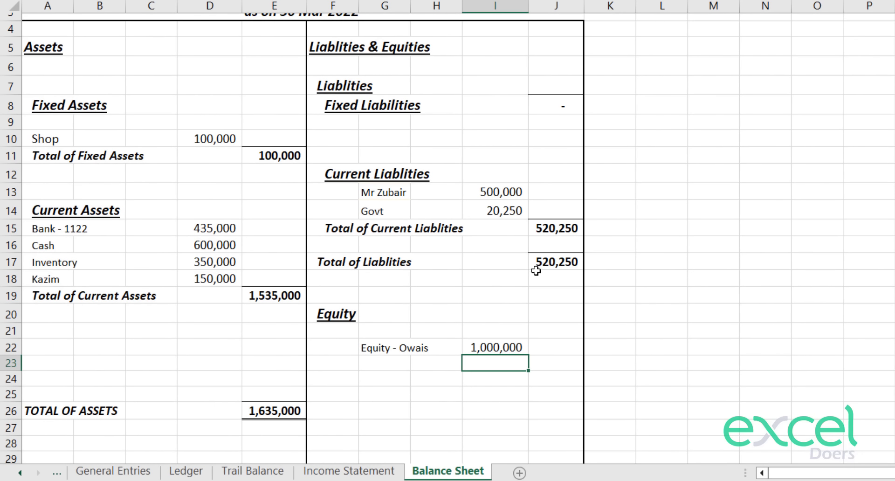
pyautogui.click(345, 471)
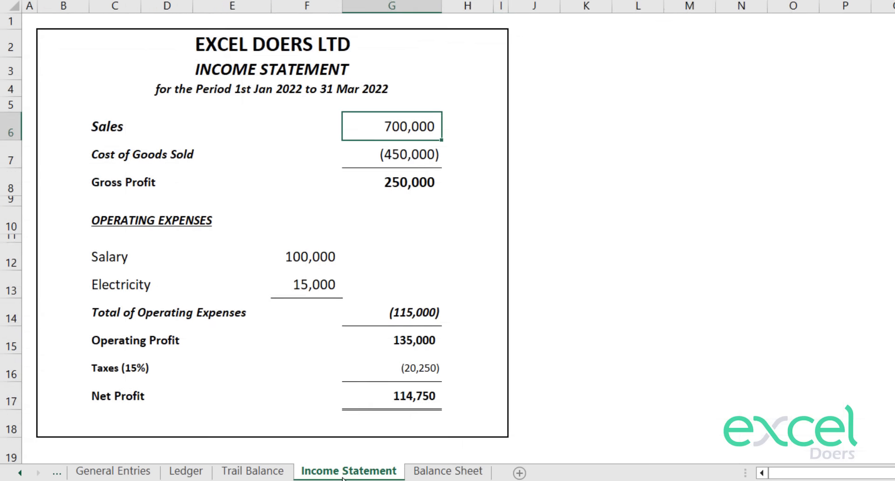
pyautogui.click(401, 396)
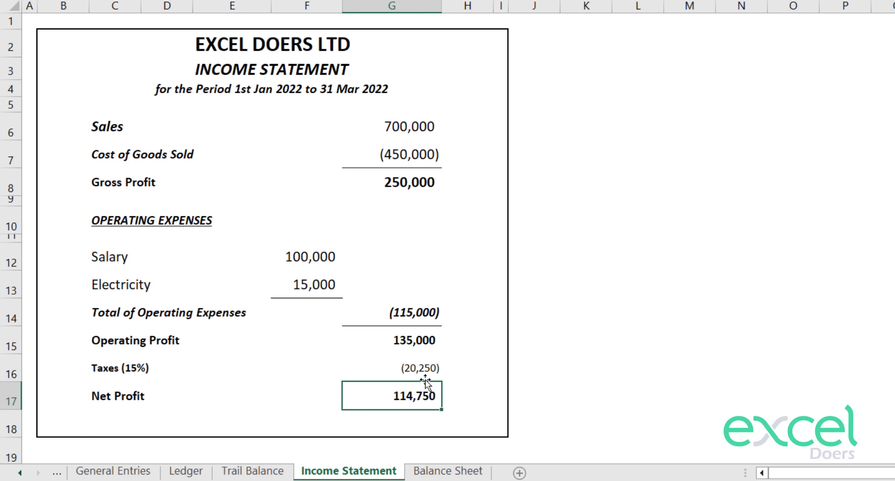
pyautogui.click(445, 471)
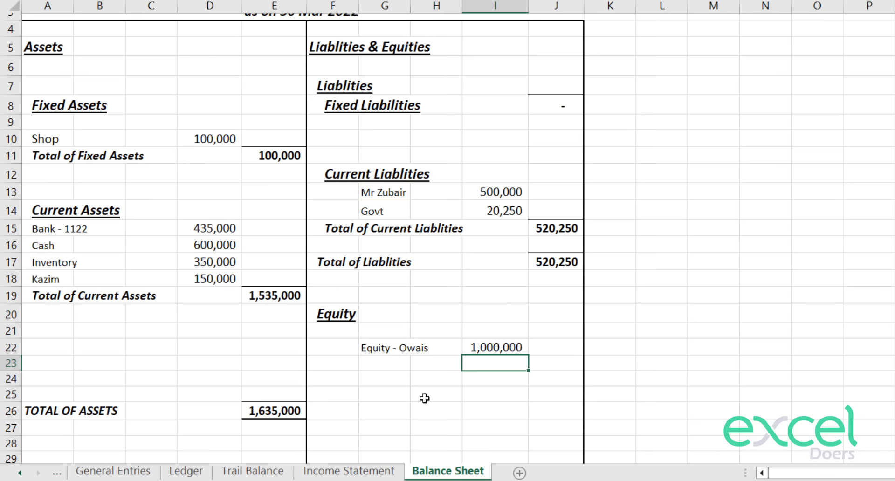
pyautogui.moveTo(368, 353); pyautogui.dragTo(428, 356)
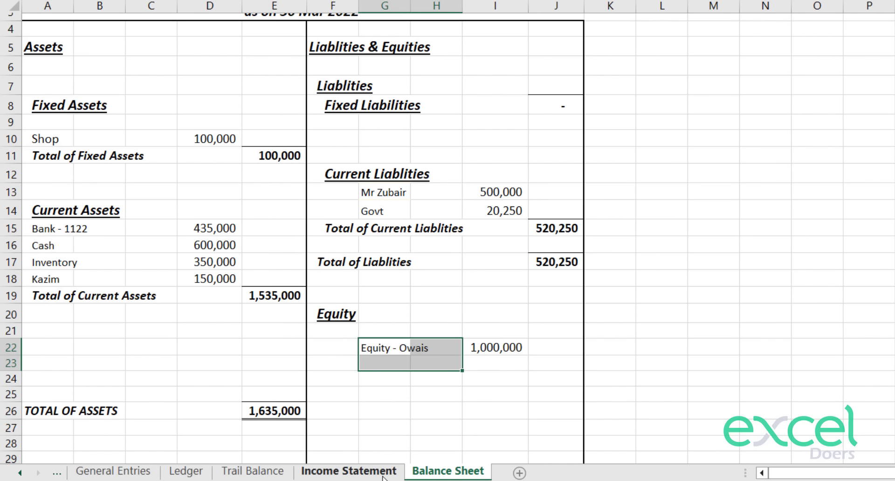
pyautogui.click(348, 471)
pyautogui.moveTo(385, 397); pyautogui.dragTo(130, 397)
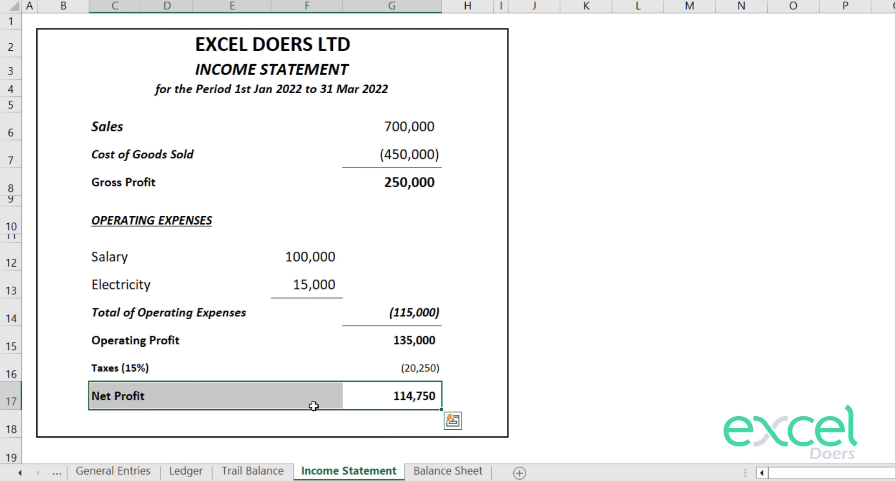
pyautogui.click(420, 400)
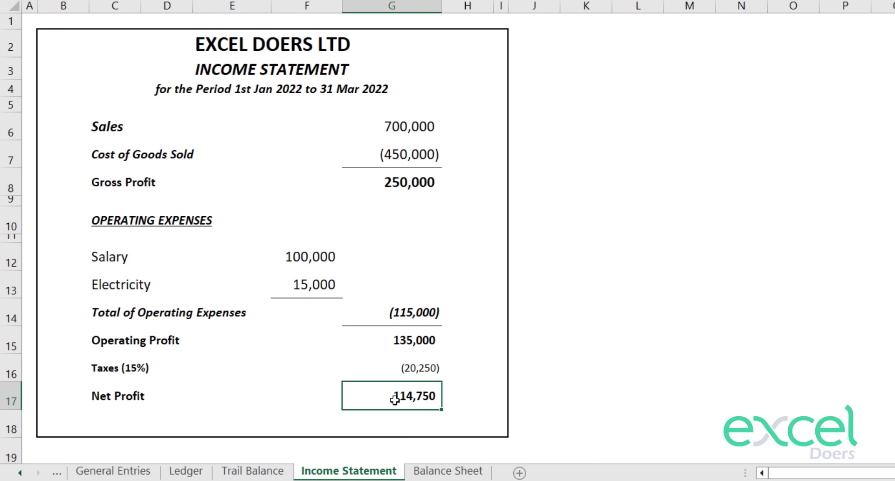
pyautogui.click(447, 472)
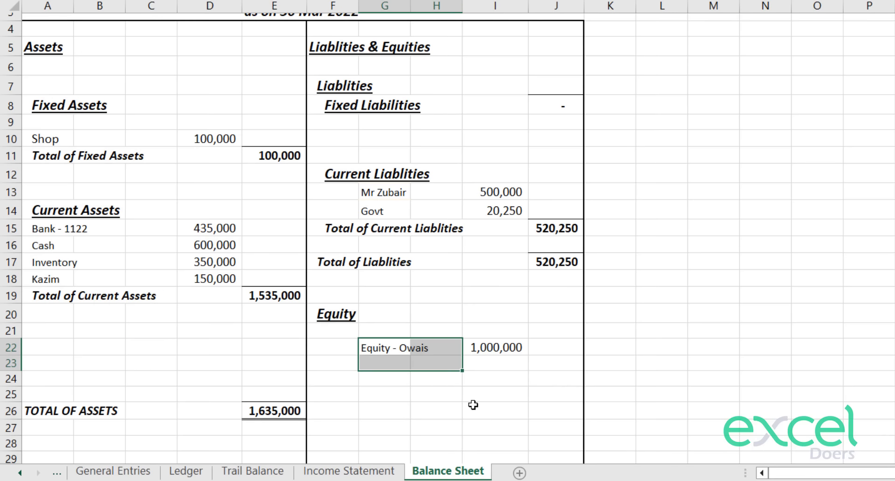
# Enter the label Retained Earning in G23, beneath the owner's equity account.
pyautogui.click(369, 363)
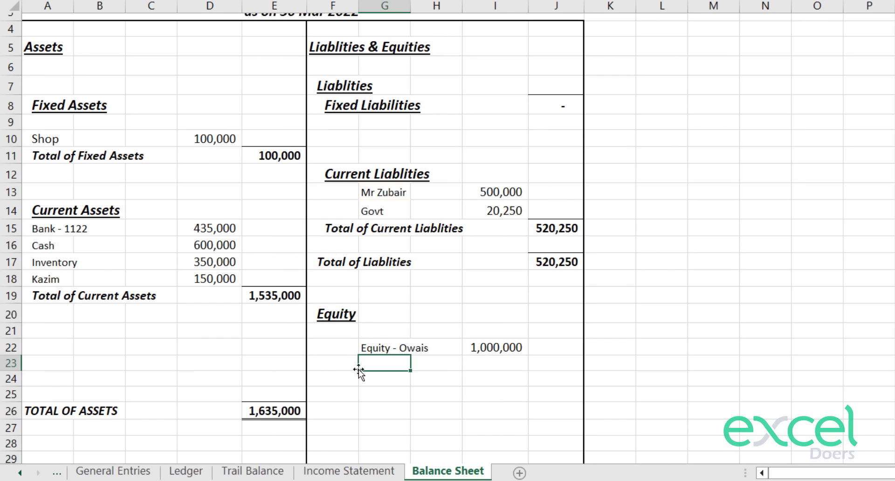
pyautogui.write('Retained Earning')
pyautogui.press('Return')
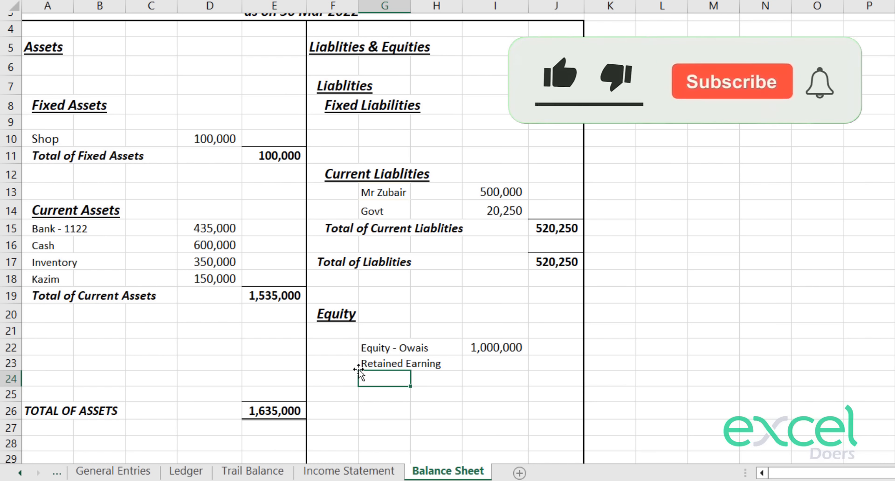
# Link the Retained Earning amount in I23 to Net Profit in G17 of the Income Statement sheet.
pyautogui.click(349, 471)
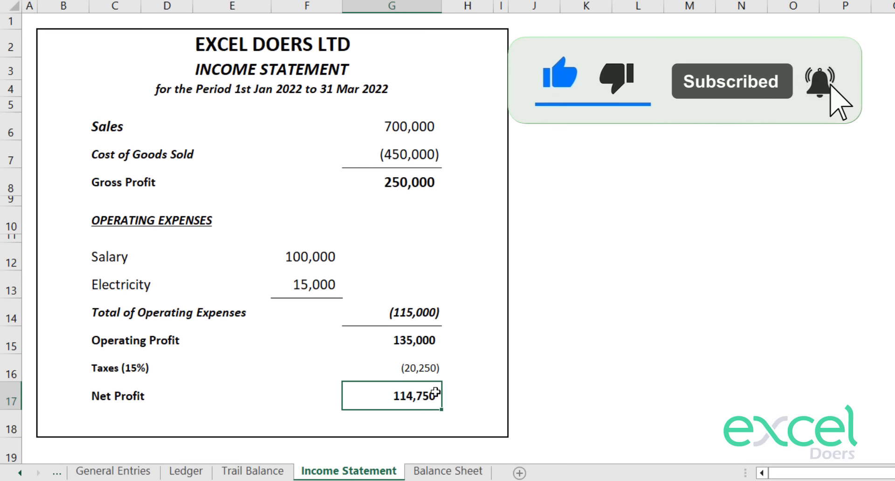
pyautogui.click(438, 472)
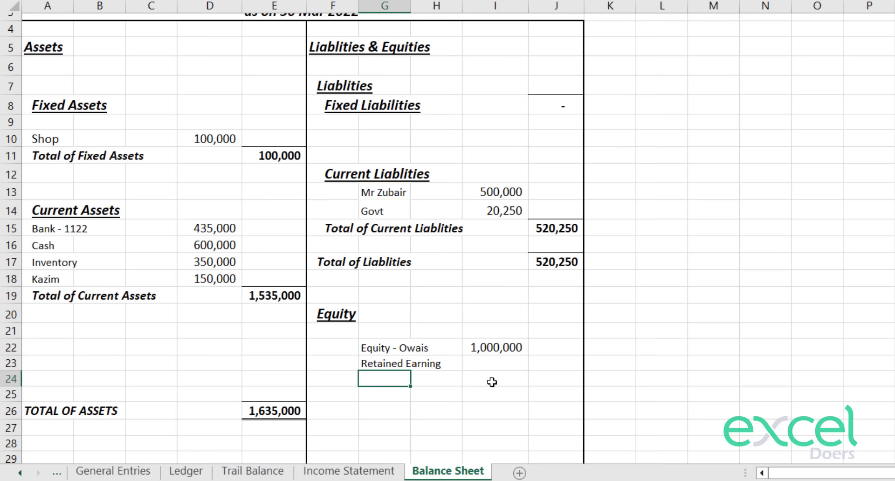
pyautogui.click(495, 347)
pyautogui.click(477, 366)
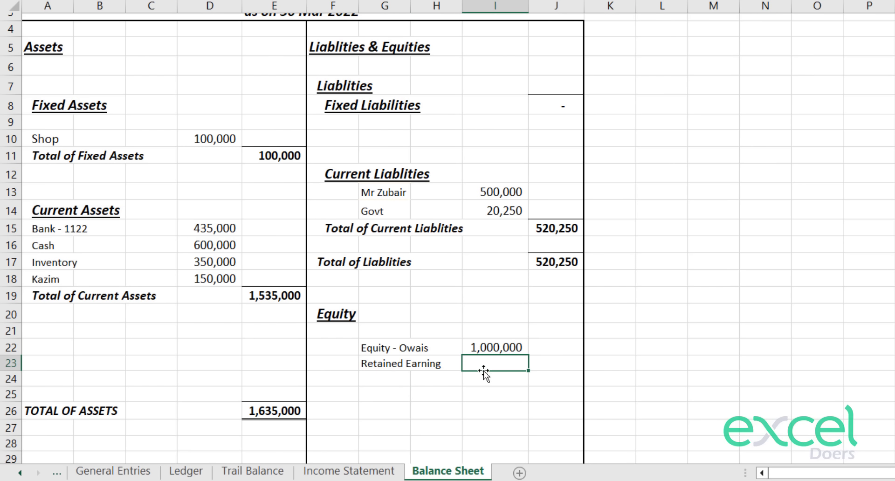
pyautogui.write('=')
pyautogui.click(349, 472)
pyautogui.click(395, 395)
pyautogui.press('Return')
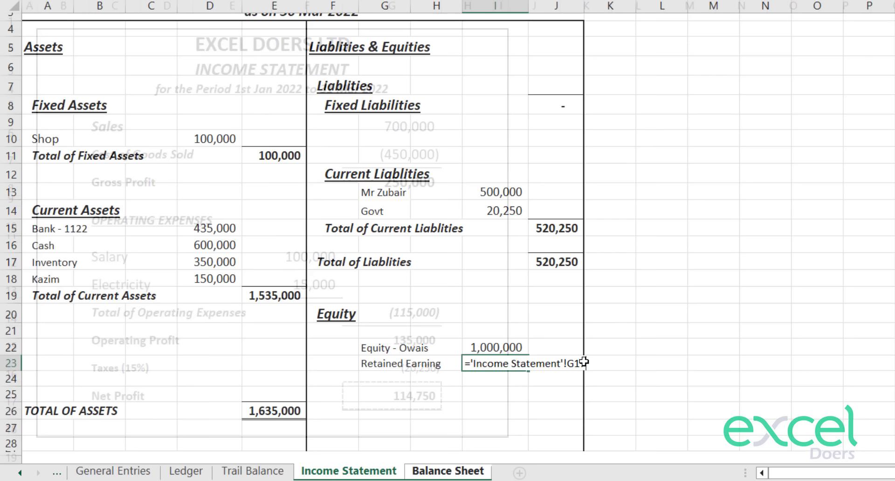
# Apply the formatting of the equity amount in I22 to the Retained Earning amount in I23 with Format Painter.
pyautogui.click(486, 352)
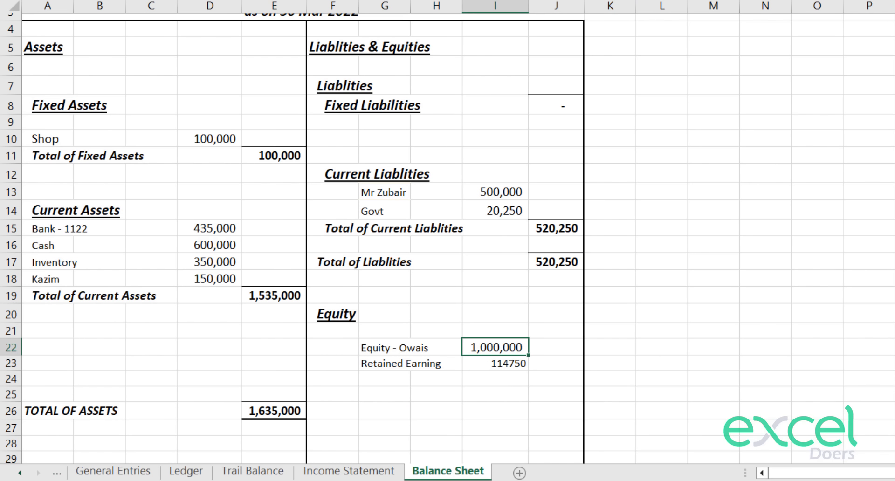
pyautogui.hotkey('alt', 'h')
pyautogui.press('f')
pyautogui.press('p')
pyautogui.click(500, 364)
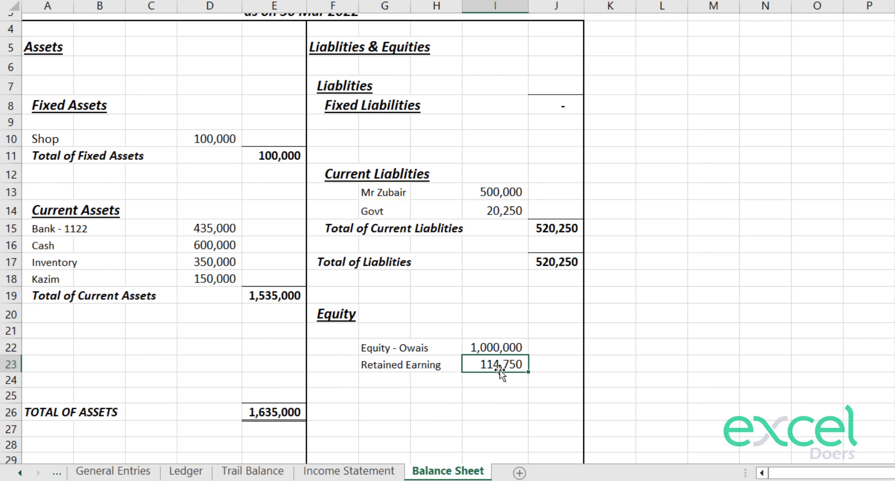
# Copy the Total of Liablities label from F17 into F24, below the Retained Earning row.
pyautogui.press('Down')
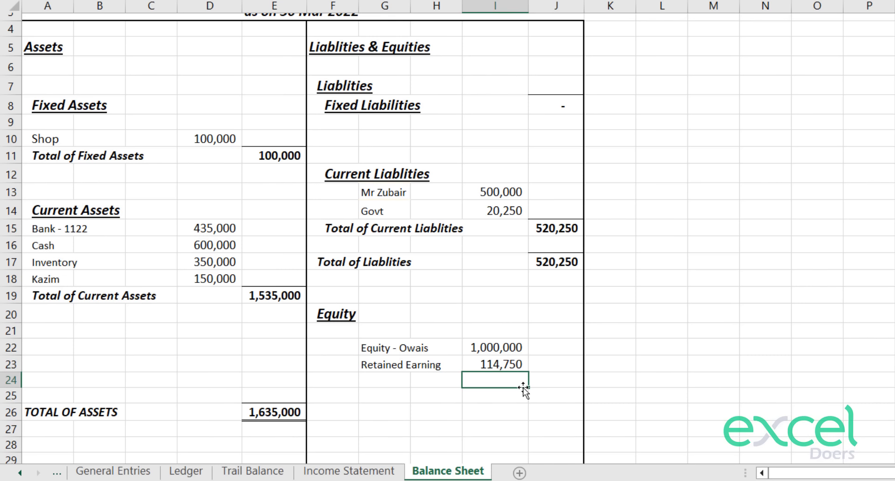
pyautogui.press('Left')
pyautogui.press('Left')
pyautogui.press('Left')
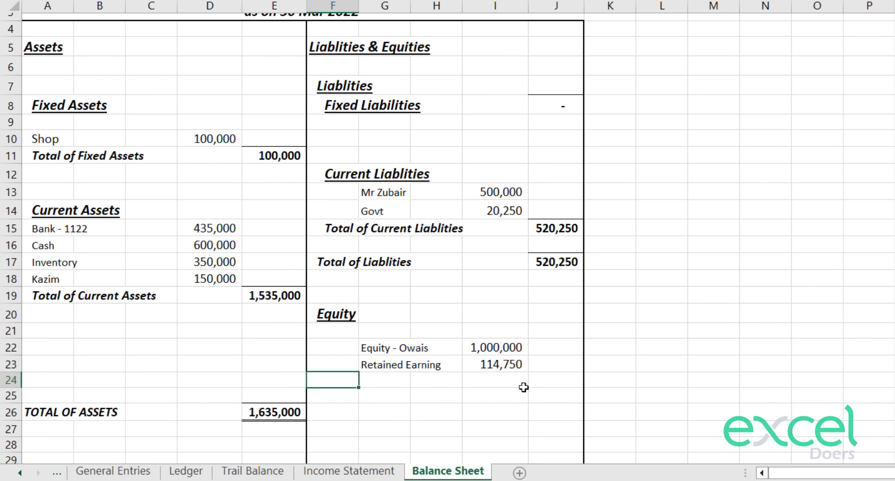
pyautogui.press('Up')
pyautogui.press('Up')
pyautogui.press('Up')
pyautogui.press('Up')
pyautogui.press('Up')
pyautogui.press('Up')
pyautogui.press('Up')
pyautogui.hotkey('ctrl', 'c')
pyautogui.press('Down')
pyautogui.press('Down')
pyautogui.press('Down')
pyautogui.press('Down')
pyautogui.press('Down')
pyautogui.press('Down')
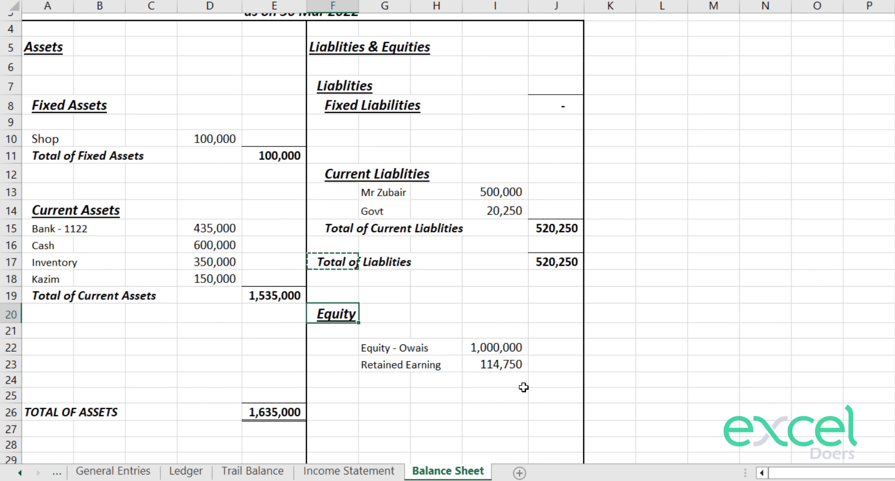
pyautogui.hotkey('ctrl', 'v')
pyautogui.hotkey('ctrl', 'z')
pyautogui.press('Down')
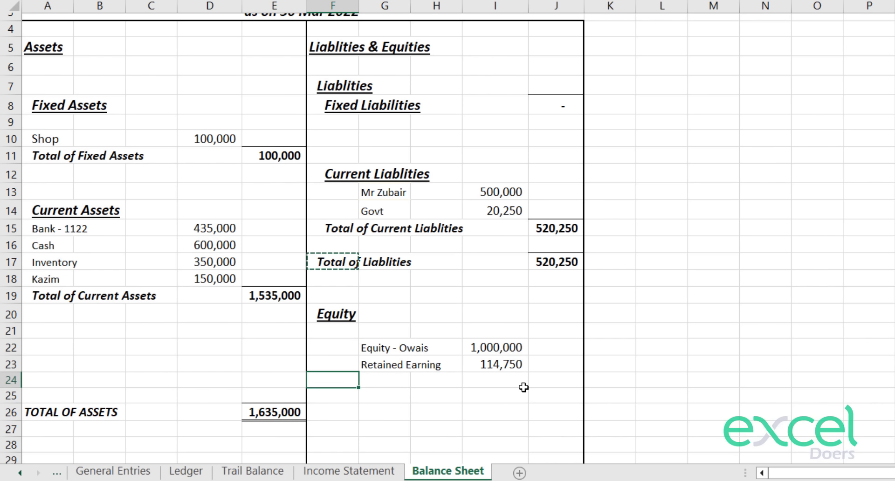
pyautogui.hotkey('ctrl', 'v')
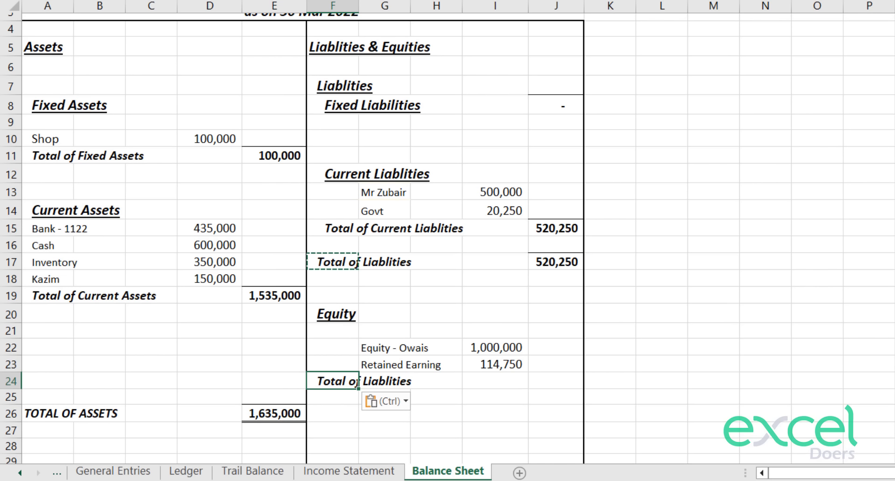
pyautogui.hotkey('alt', 'h')
pyautogui.press('5')
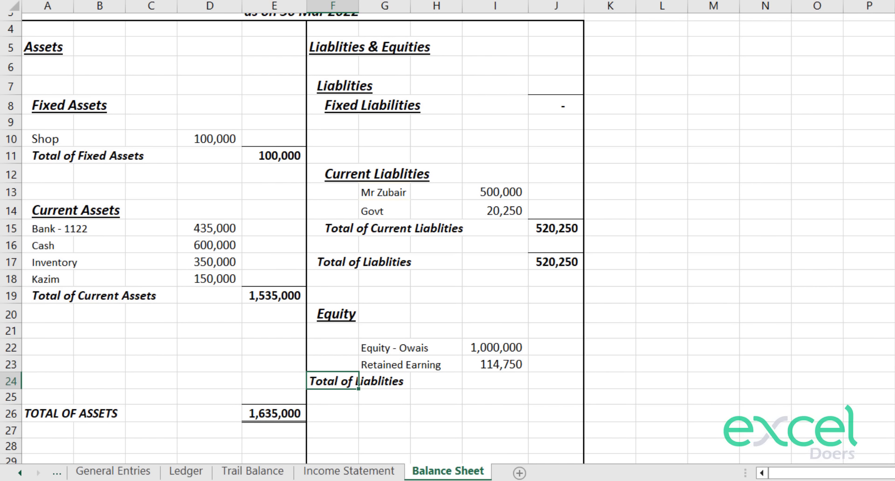
pyautogui.hotkey('ctrl', 'z')
# Change the label in F24 to Total of Equity.
pyautogui.write('Total of')
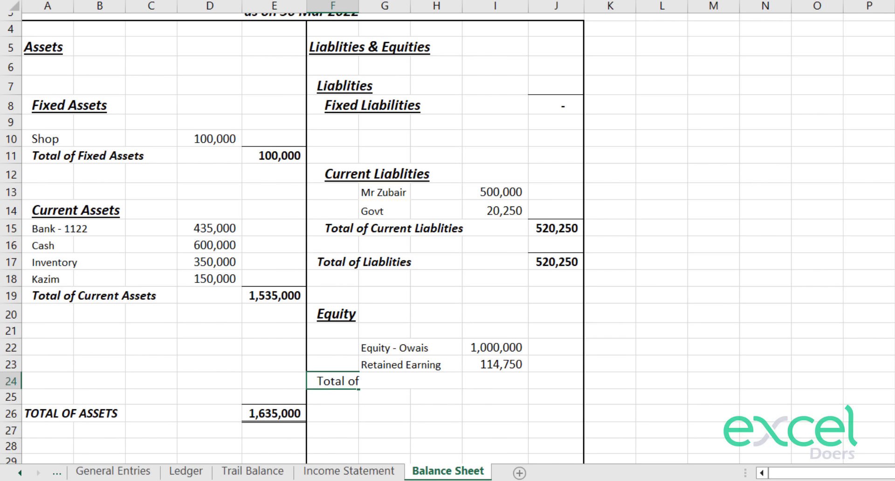
pyautogui.write(' Equity')
pyautogui.press('Return')
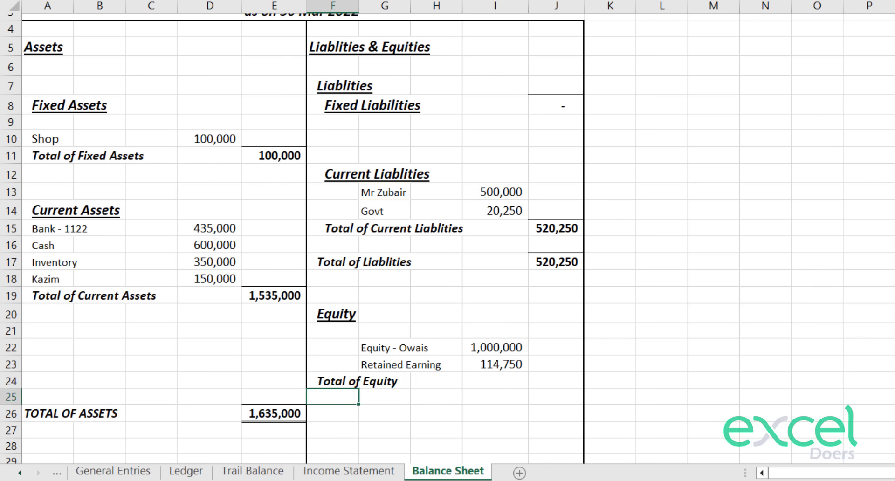
# Copy the Total of Liablities amount from J17 into J24 and check the cells its pasted formula references.
pyautogui.click(560, 263)
pyautogui.hotkey('ctrl', 'c')
pyautogui.press('Down')
pyautogui.press('Down')
pyautogui.press('Down')
pyautogui.press('Down')
pyautogui.press('Down')
pyautogui.press('Down')
pyautogui.press('Down')
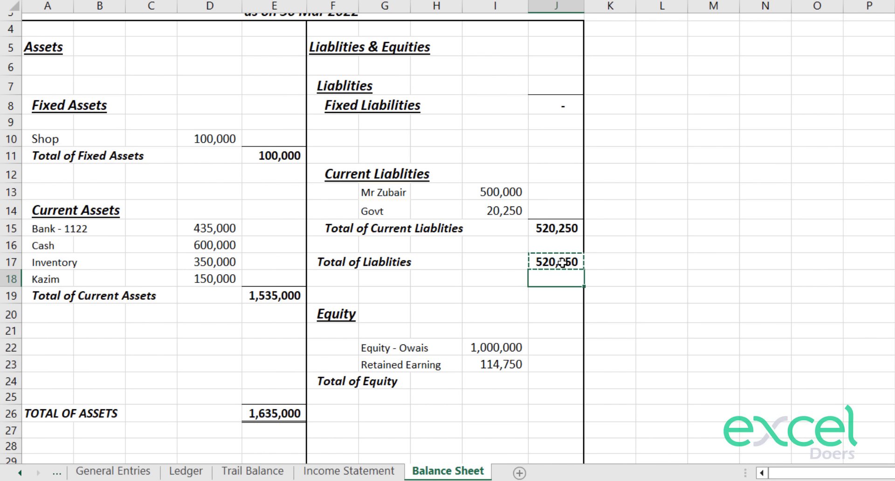
pyautogui.hotkey('ctrl', 'v')
pyautogui.press('F2')
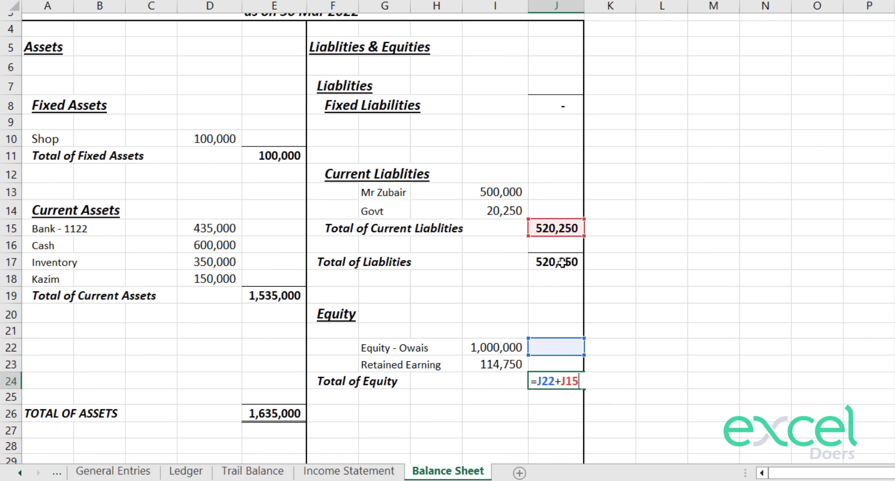
pyautogui.press('Escape')
# Replace the Total of Equity formula in J24 with a SUM of the equity amounts in I22:I23.
pyautogui.write('=sum(')
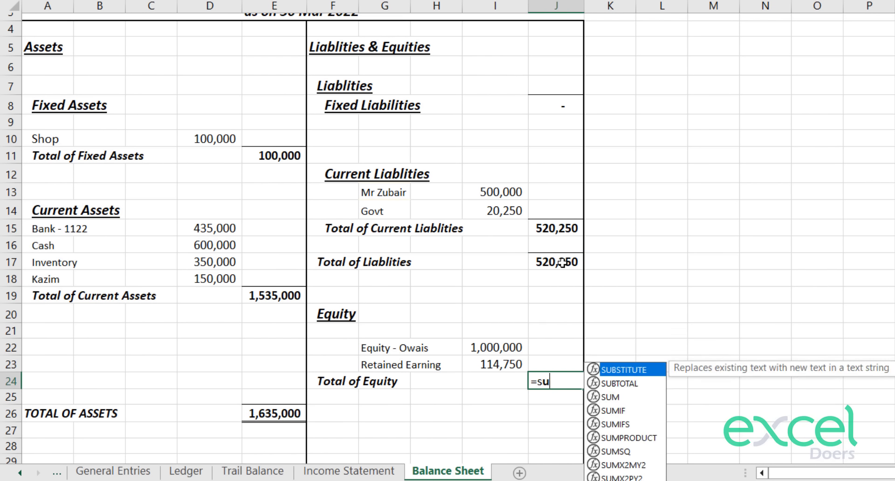
pyautogui.press('Left')
pyautogui.press('Up')
pyautogui.hotkey('shift', 'Up')
pyautogui.press('Return')
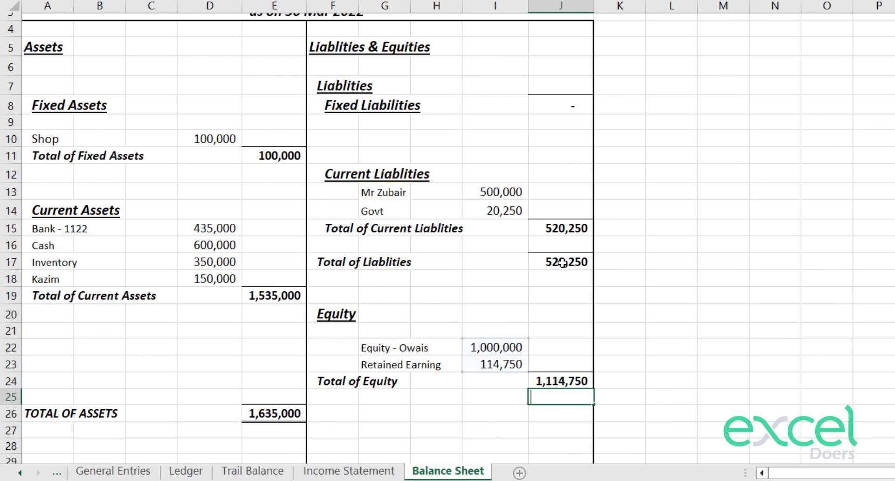
pyautogui.write('0')
pyautogui.press('Up')
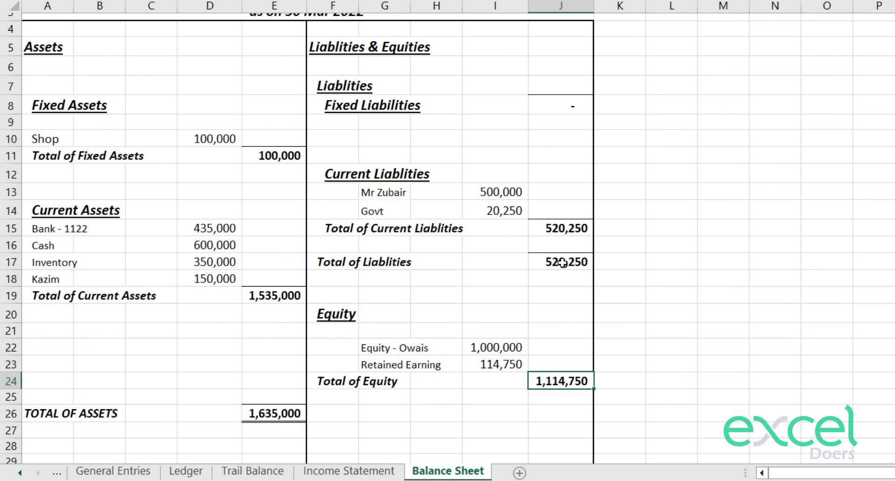
# Copy the Total of Equity label from F24 into F26, in the same row as TOTAL OF ASSETS.
pyautogui.press('Down')
pyautogui.press('Left')
pyautogui.press('Left')
pyautogui.press('Left')
pyautogui.press('Down')
pyautogui.press('Left')
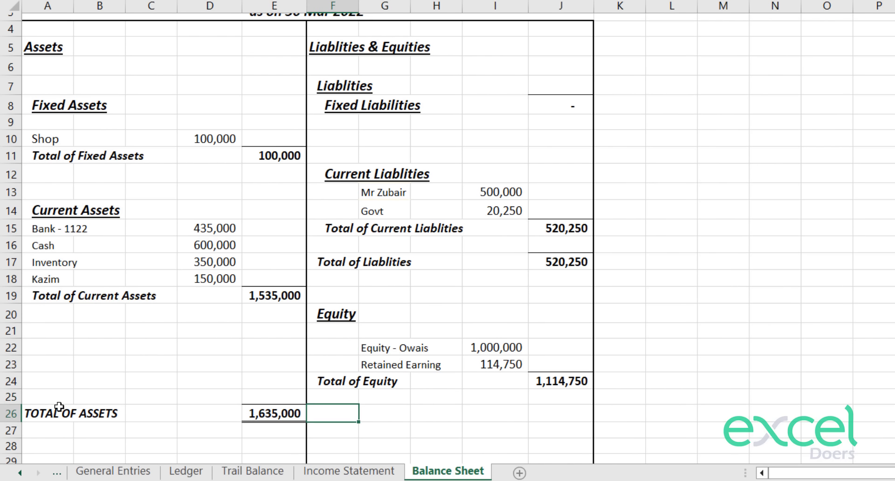
pyautogui.click(540, 385)
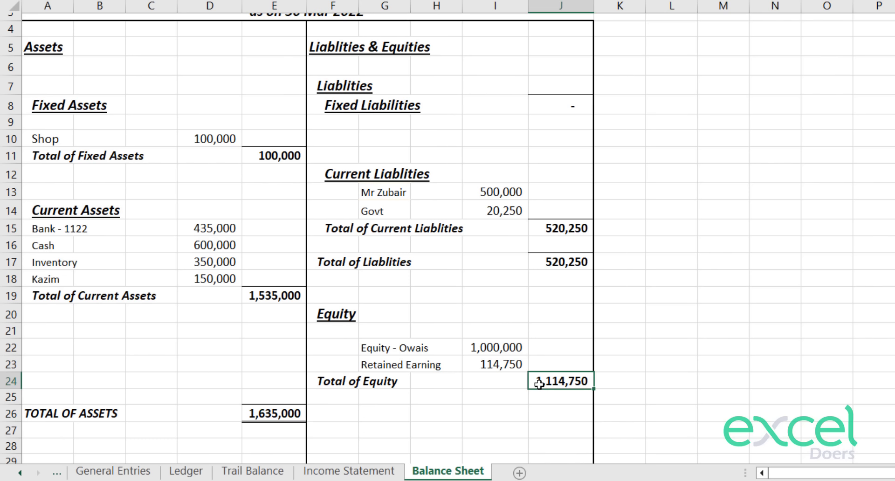
pyautogui.click(248, 415)
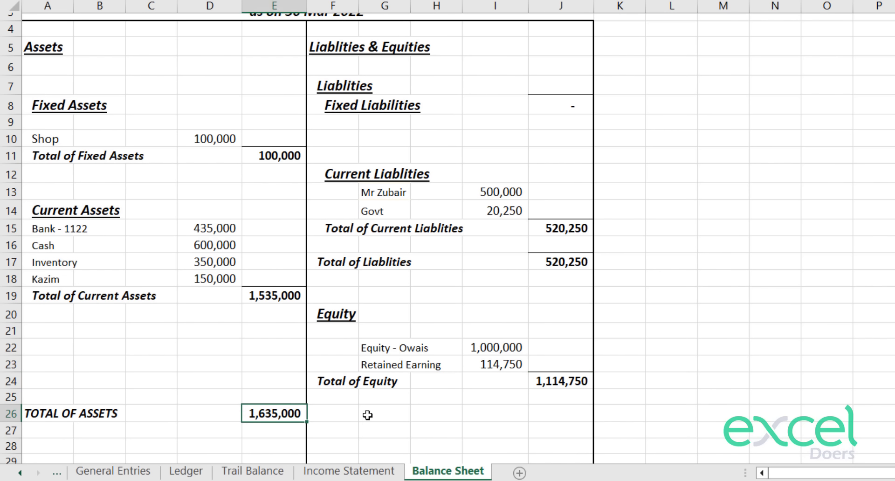
pyautogui.click(350, 405)
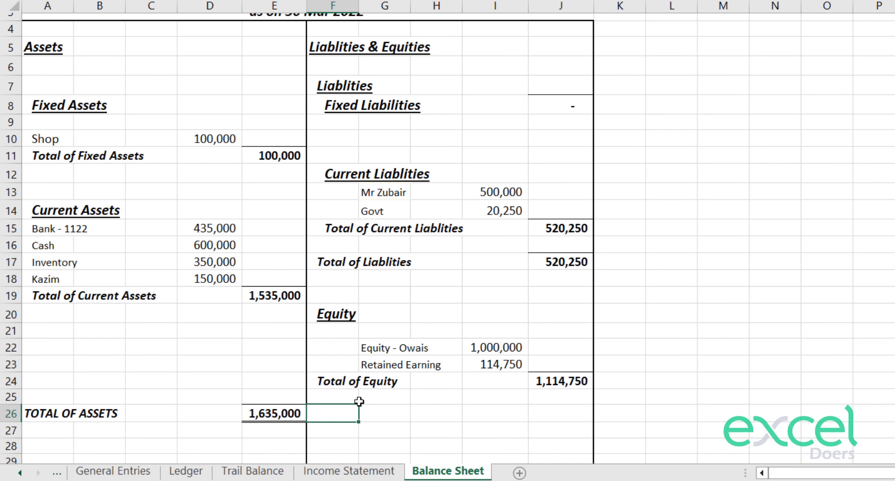
pyautogui.press('Up')
pyautogui.press('Up')
pyautogui.hotkey('ctrl', 'c')
pyautogui.press('Down')
pyautogui.press('Down')
pyautogui.hotkey('ctrl', 'v')
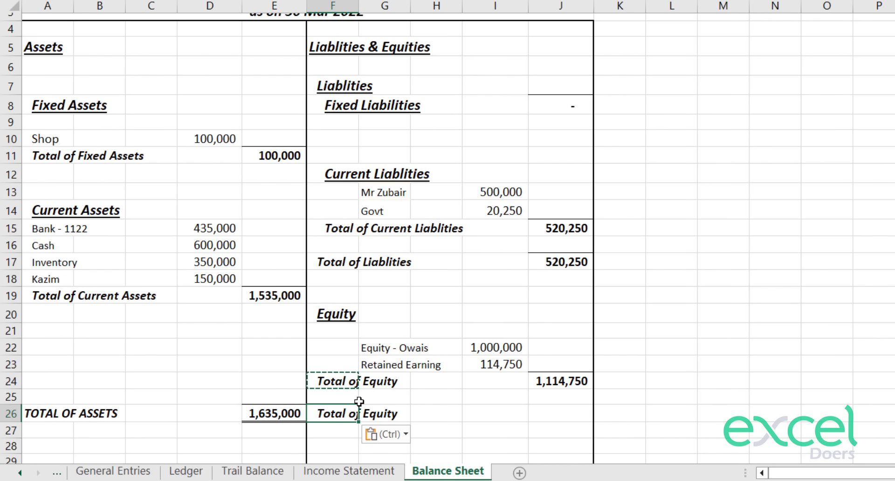
# Change the label in F26 to TOTAL OF LIABILITIES + EQUITY and remove its indent.
pyautogui.write('TOTAL OF LIAB')
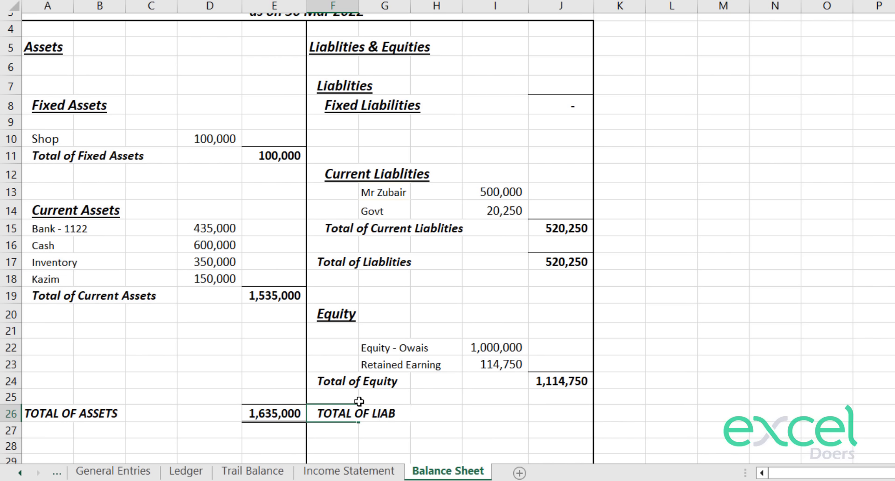
pyautogui.write('ILITIES + EQUITY')
pyautogui.press('Return')
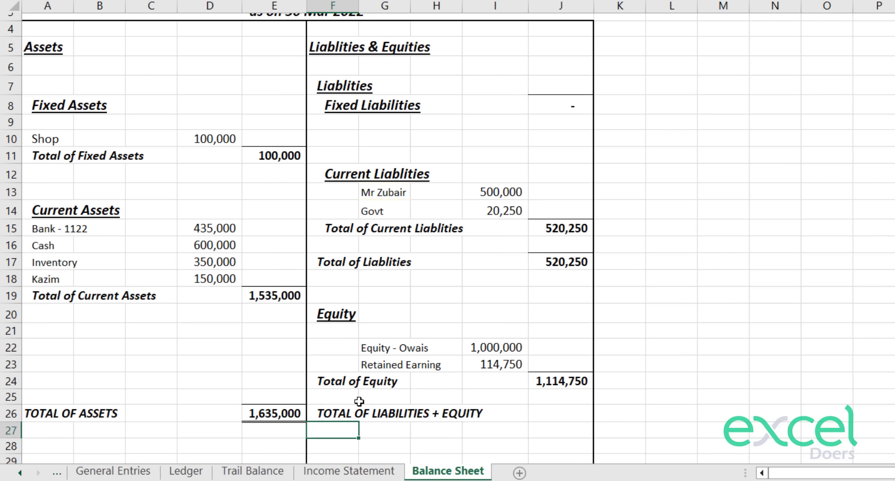
pyautogui.press('Up')
pyautogui.hotkey('ctrl', 'alt', 'shift', 'Tab')
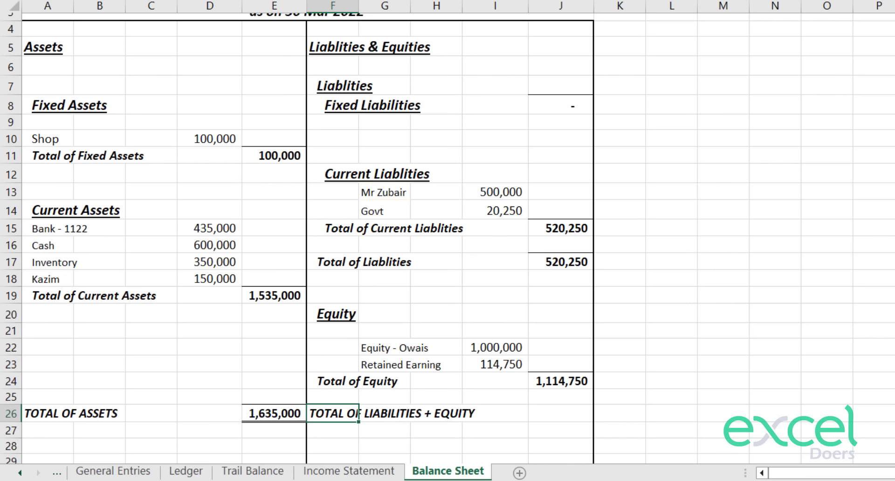
# Enter a formula in J26 that adds the Total of Equity in J24 and the Total of Liablities in J17.
pyautogui.press('Return')
pyautogui.press('Tab')
pyautogui.doubleClick(559, 414)
pyautogui.write('=')
pyautogui.click(559, 381)
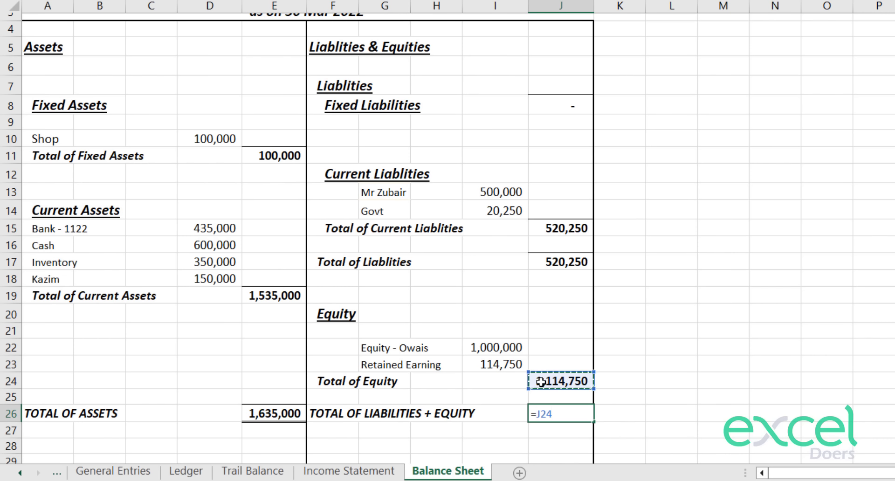
pyautogui.write('+')
pyautogui.click(574, 260)
pyautogui.press('Return')
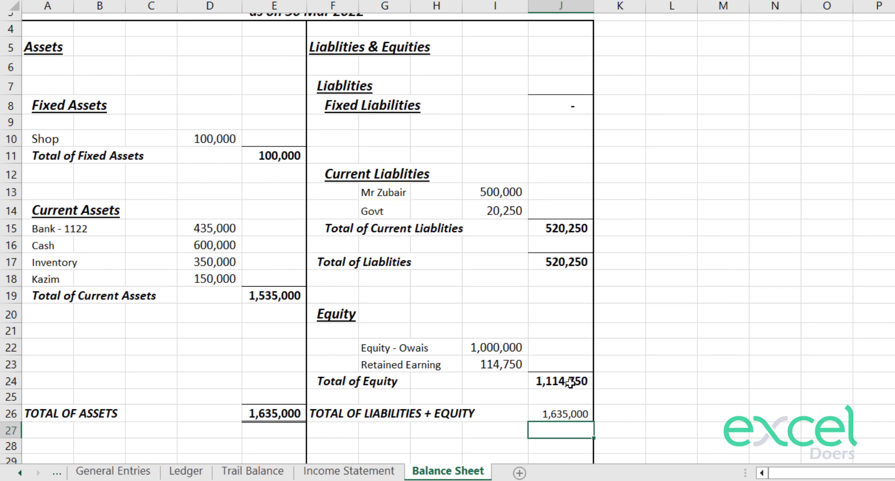
# Apply the formatting of the TOTAL OF ASSETS amount in E26 to the amount in J26 with Format Painter.
pyautogui.click(276, 413)
pyautogui.hotkey('alt', 'h')
pyautogui.press('f')
pyautogui.press('p')
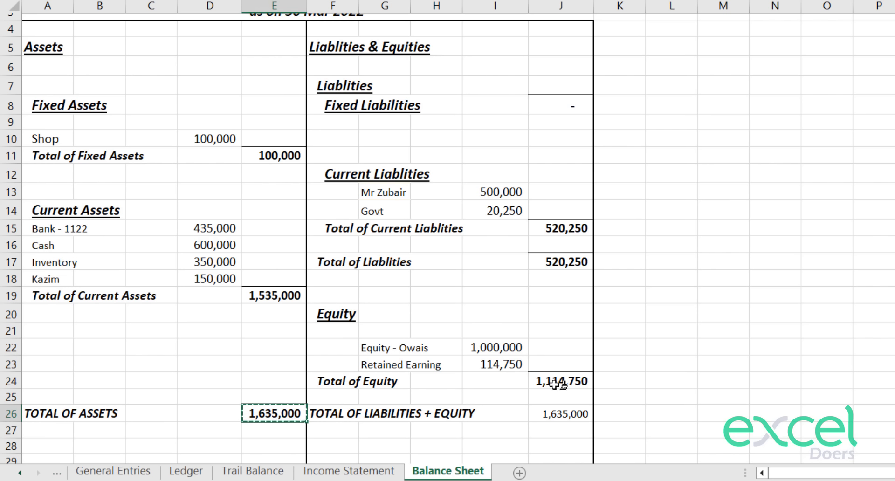
pyautogui.click(536, 414)
# Delete the surplus empty rows 28 to 33 below the totals of the balance sheet.
pyautogui.press('Down')
pyautogui.press('Down')
pyautogui.press('Down')
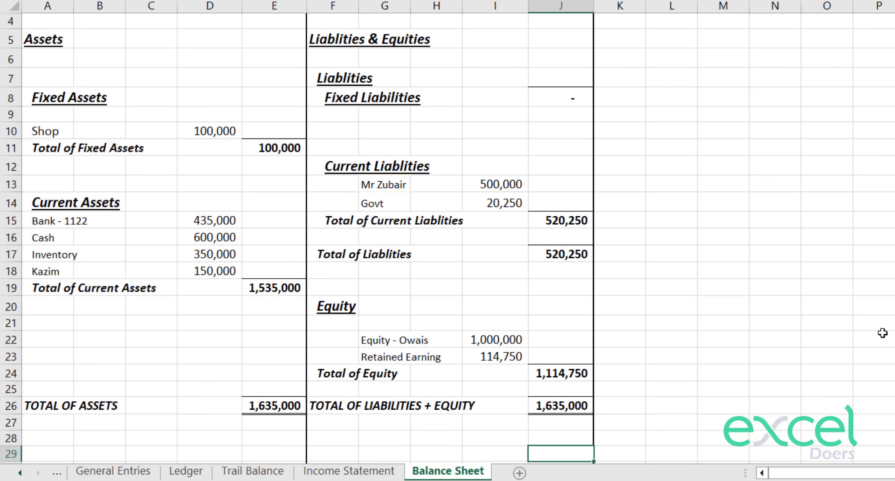
pyautogui.hotkey('shift', 'Up')
pyautogui.hotkey('shift', 'space')
pyautogui.hotkey('shift', 'Down')
pyautogui.hotkey('shift', 'Down')
pyautogui.hotkey('shift', 'Down')
pyautogui.hotkey('shift', 'Down')
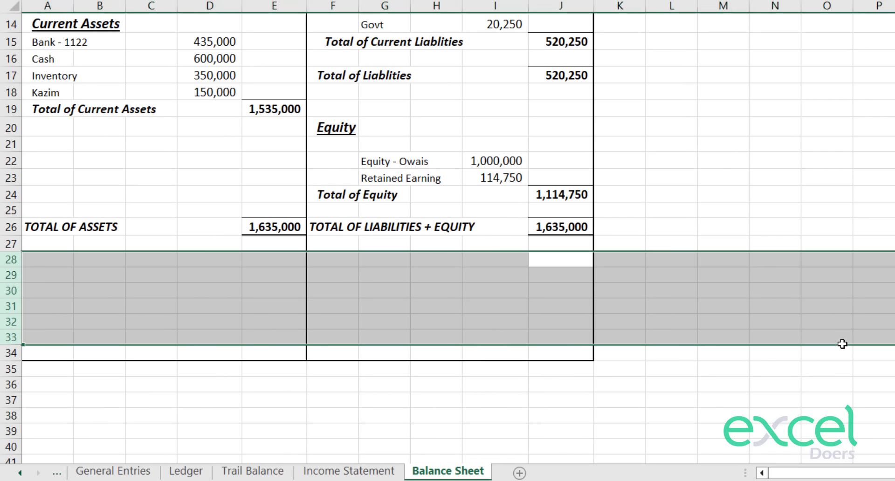
pyautogui.hotkey('ctrl', '-')
pyautogui.press('Up')
pyautogui.scroll(5, 854, 140)
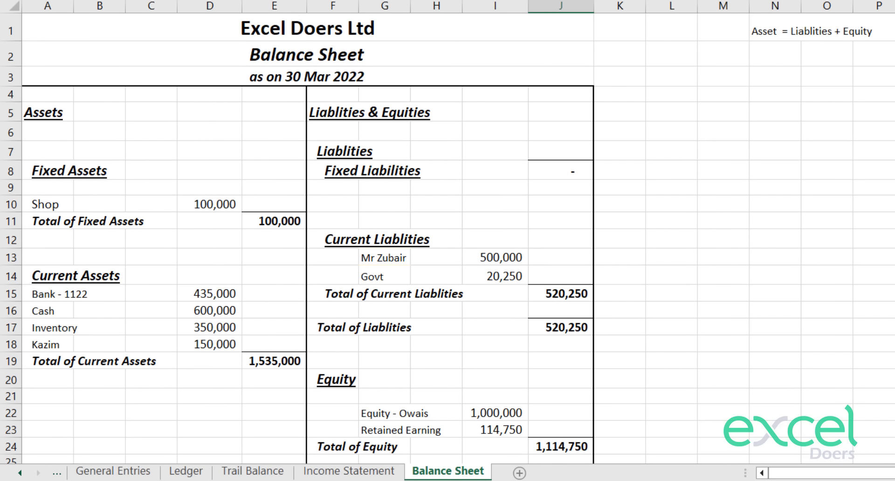
# Hide the gridlines on the Balance Sheet worksheet.
pyautogui.click(879, 276)
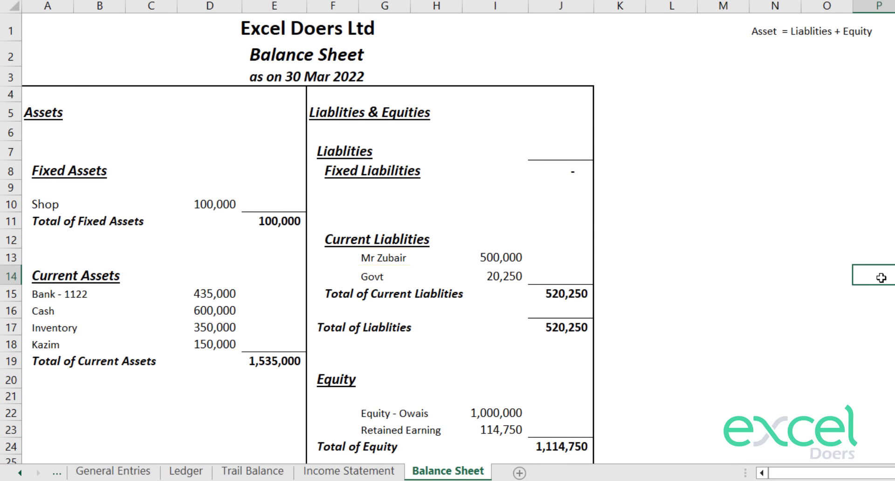
pyautogui.scroll(-1, 853, 238)
pyautogui.scroll(-1, 852, 240)
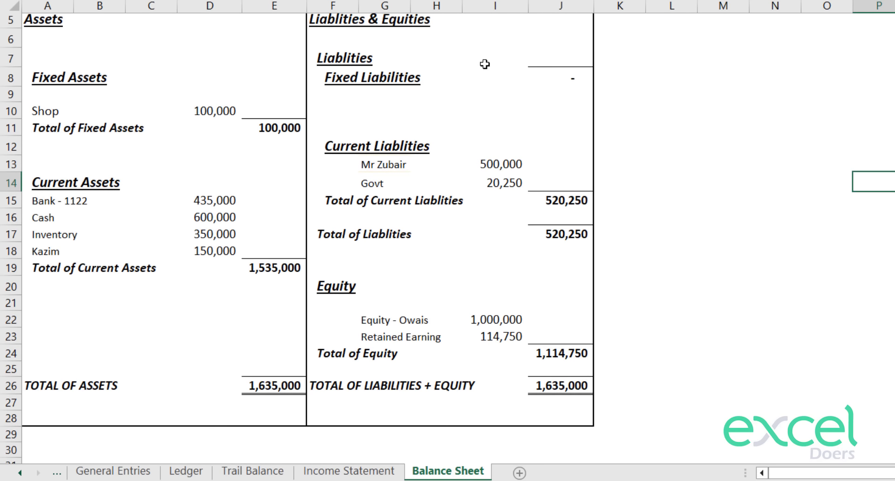
# Widen column H, and give columns C and H the same wider width.
pyautogui.moveTo(461, 12); pyautogui.dragTo(481, 11)
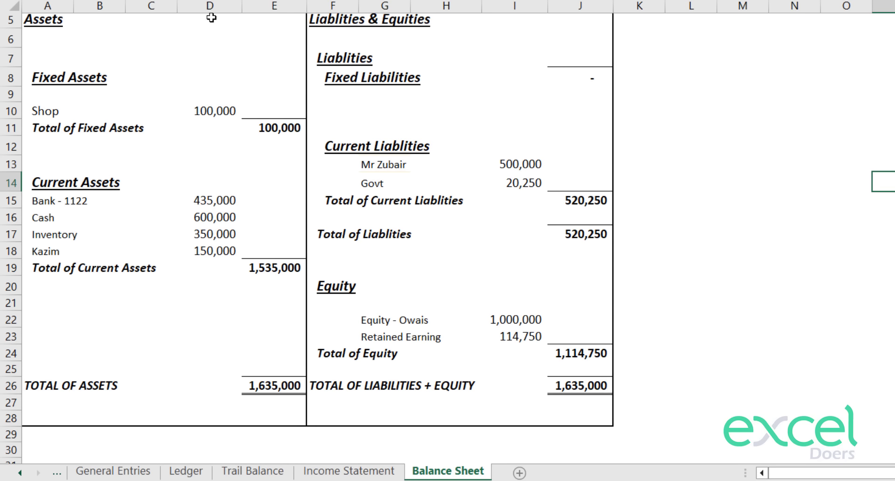
pyautogui.click(446, 6)
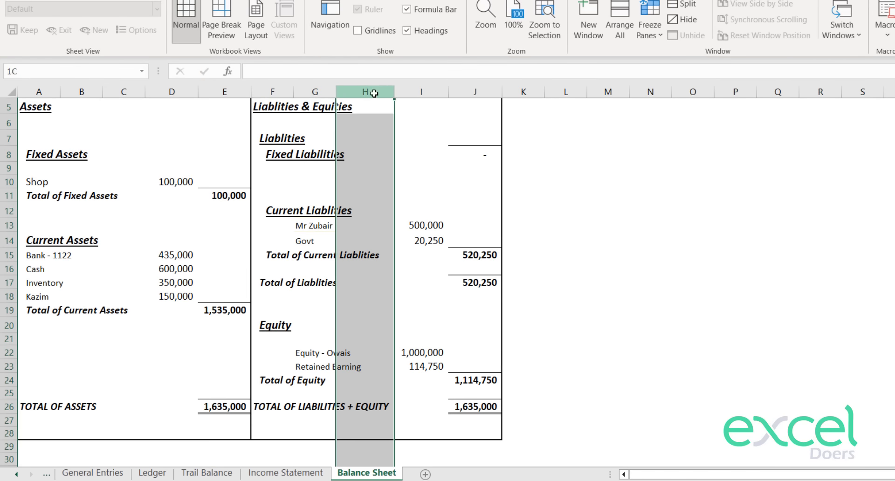
pyautogui.keyDown('ctrl'); pyautogui.click(112, 92); pyautogui.keyUp('ctrl')
pyautogui.moveTo(145, 91); pyautogui.dragTo(159, 95)
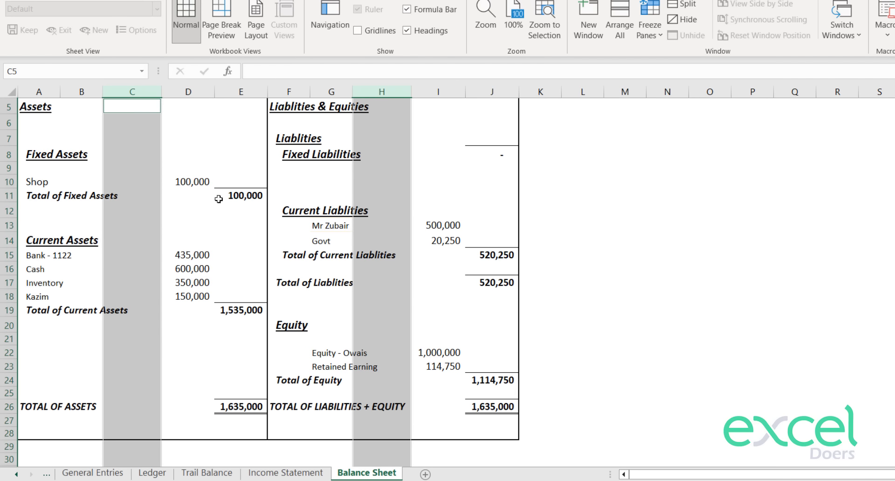
# Widen the amount columns D, E, I and J together to one equal width.
pyautogui.click(209, 92)
pyautogui.keyDown('ctrl'); pyautogui.click(243, 91); pyautogui.keyUp('ctrl')
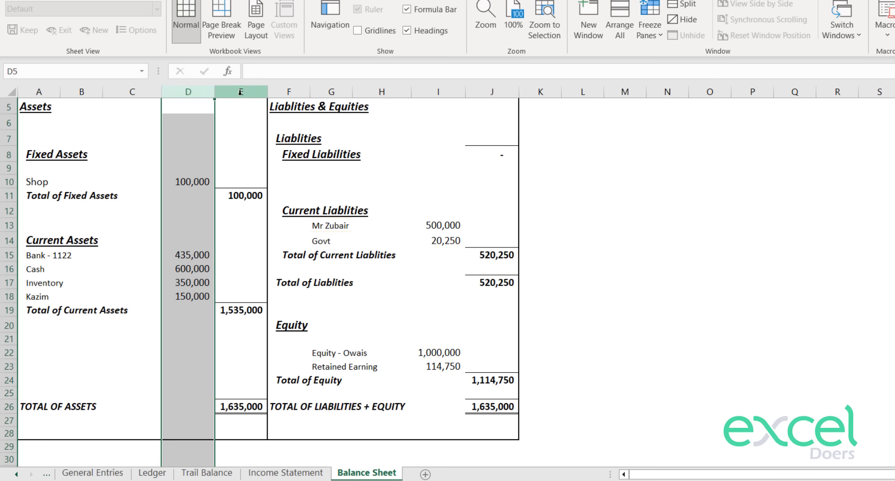
pyautogui.keyDown('ctrl'); pyautogui.click(452, 88); pyautogui.keyUp('ctrl')
pyautogui.keyDown('ctrl'); pyautogui.click(499, 90); pyautogui.keyUp('ctrl')
pyautogui.moveTo(465, 91); pyautogui.dragTo(476, 91)
pyautogui.scroll(2, 589, 237)
pyautogui.click(621, 235)
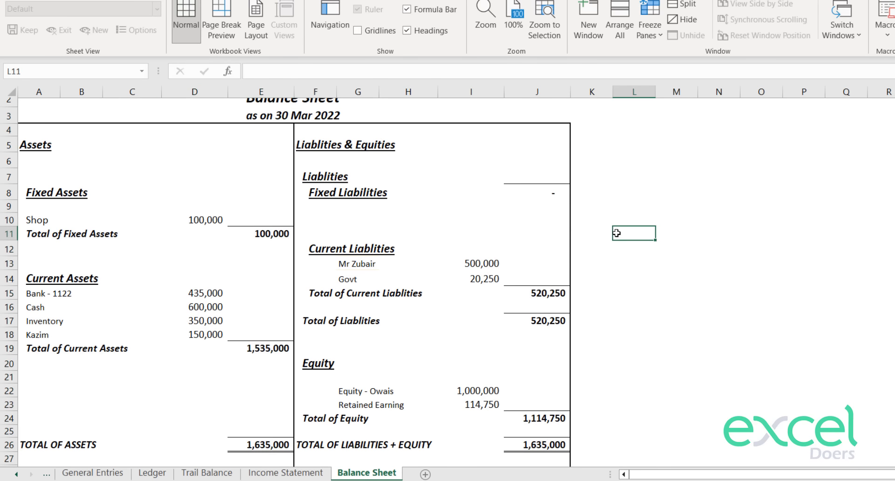
pyautogui.scroll(1, 610, 223)
pyautogui.moveTo(572, 173); pyautogui.dragTo(56, 181)
pyautogui.click(154, 208)
pyautogui.scroll(-1, 166, 203)
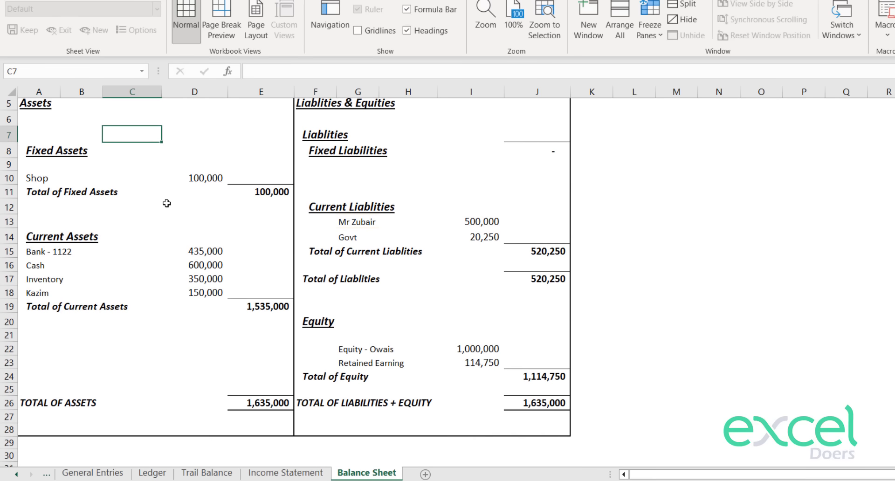
pyautogui.scroll(1, 216, 230)
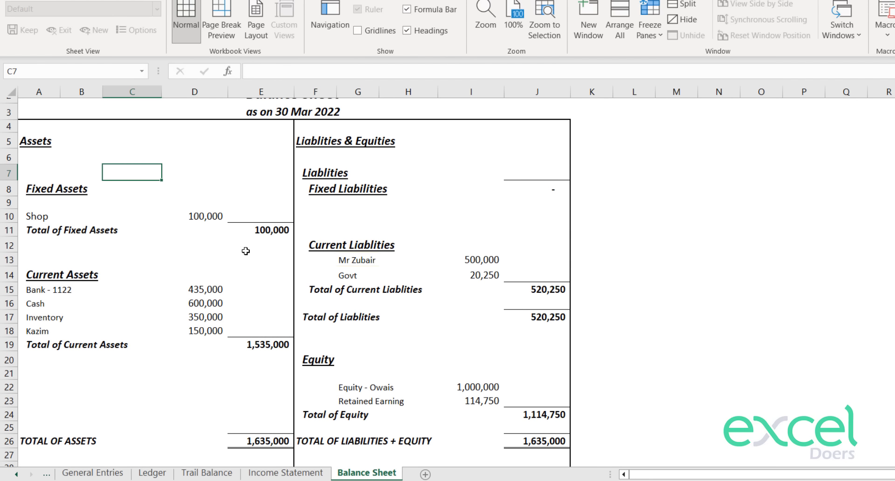
pyautogui.scroll(1, 400, 264)
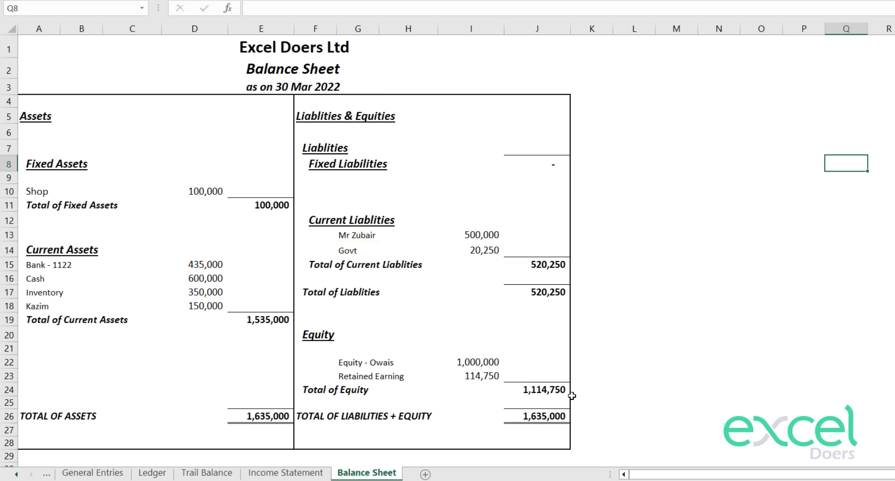
pyautogui.click(479, 379)
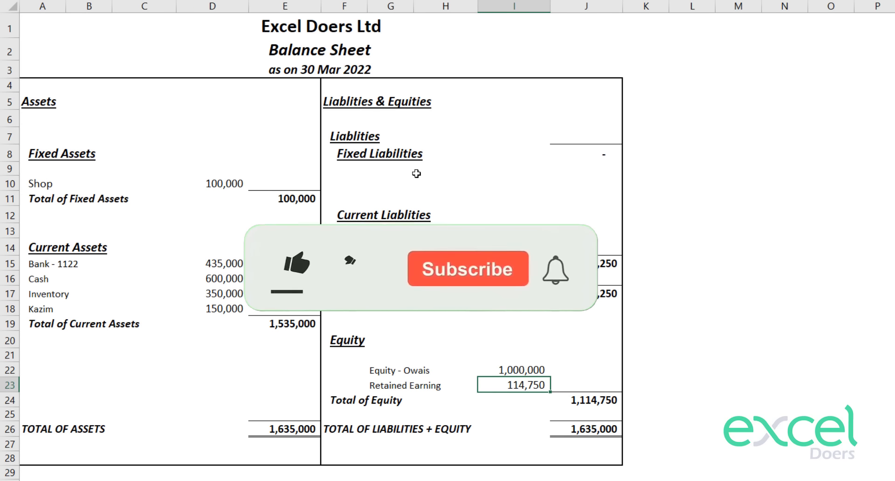